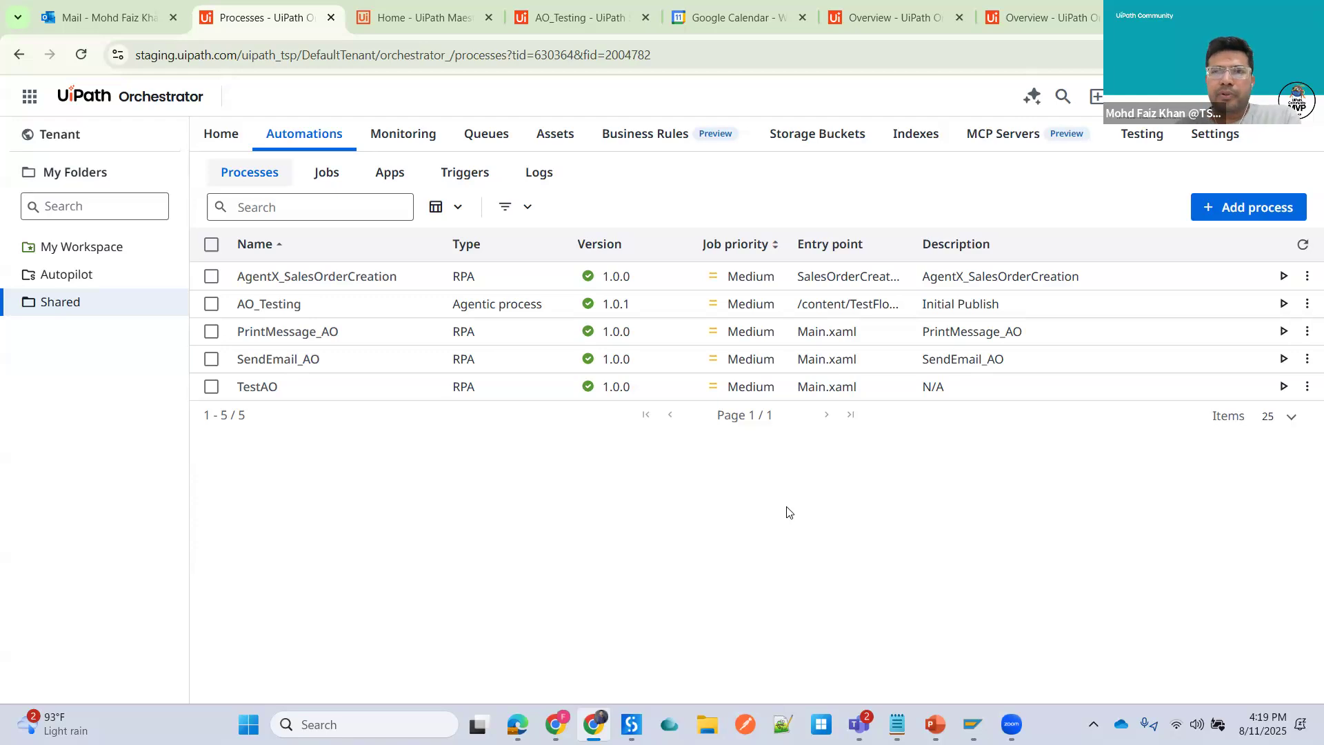
- Open Studio in a new browser tab from the product launcher of the cloud Orchestrator
click(1028, 20)
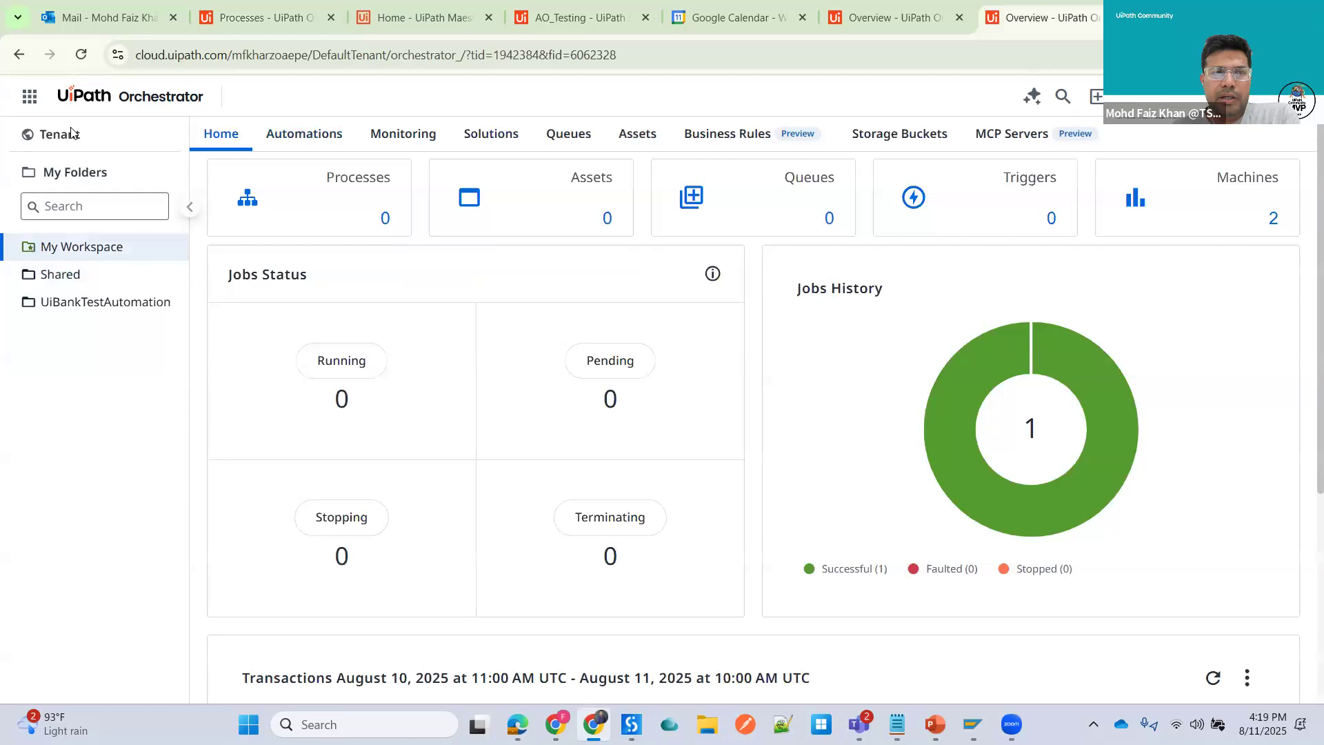
click(31, 100)
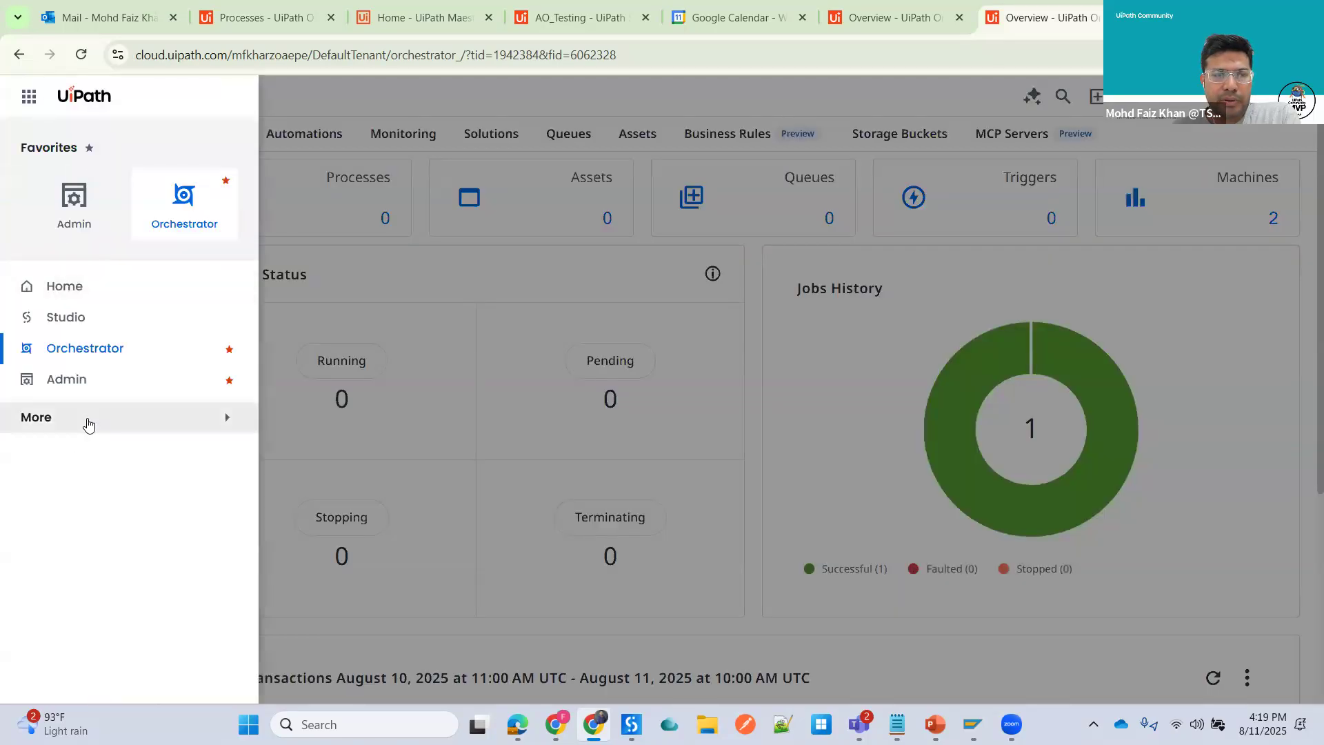
click(87, 424)
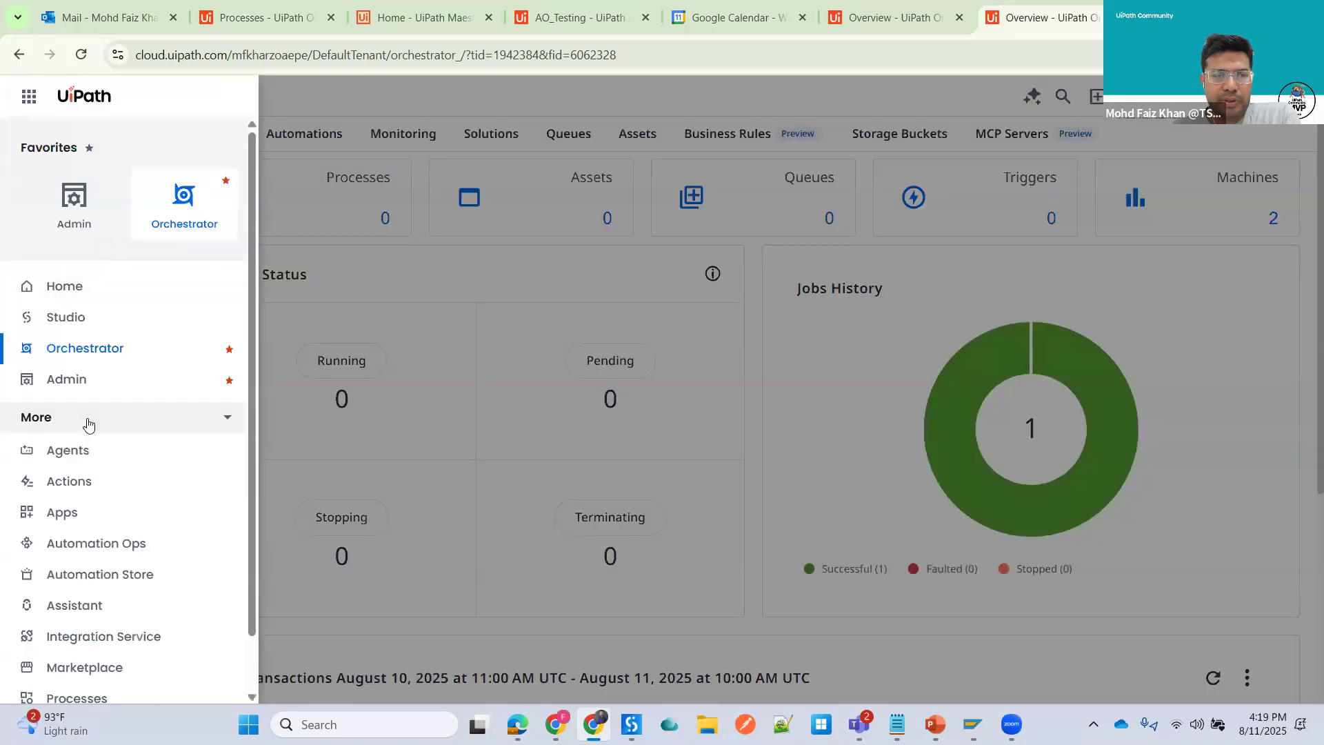
right_click(77, 317)
click(138, 335)
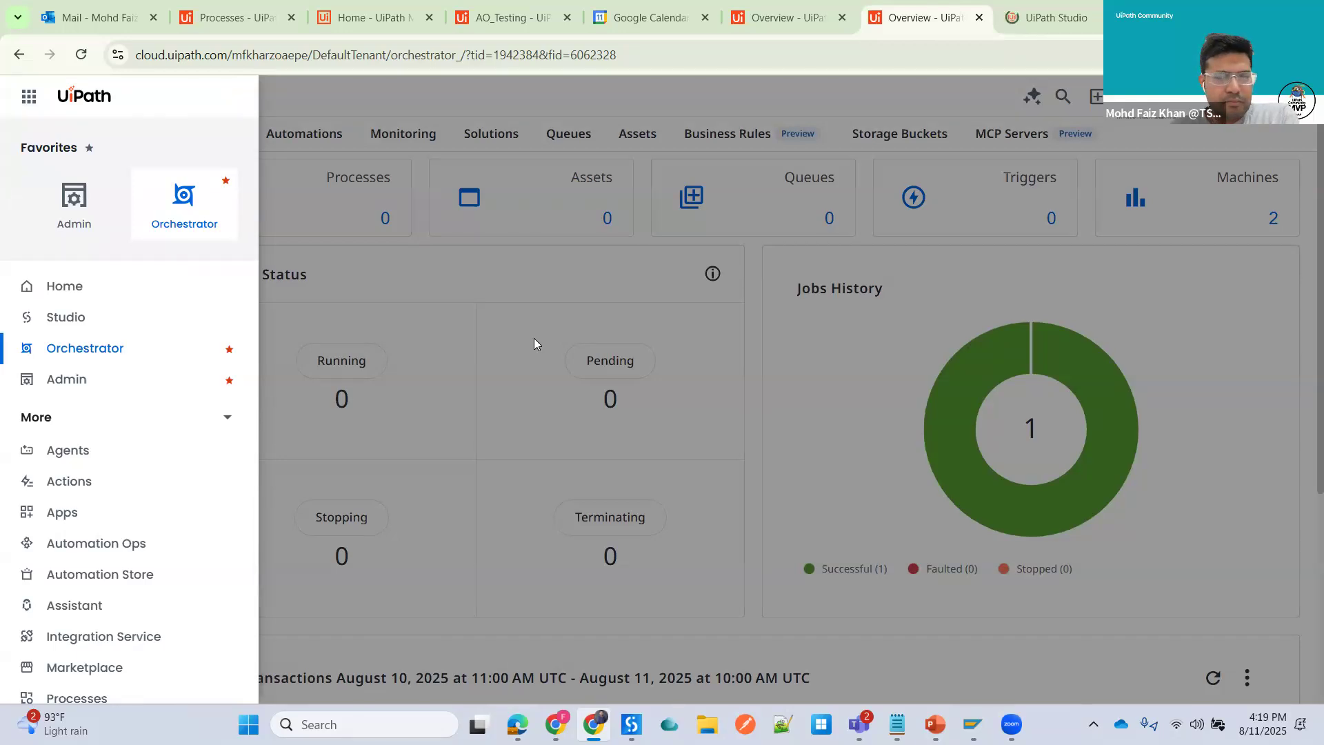
- Try to create a new Agentic Process from the Studio workspace
click(1036, 22)
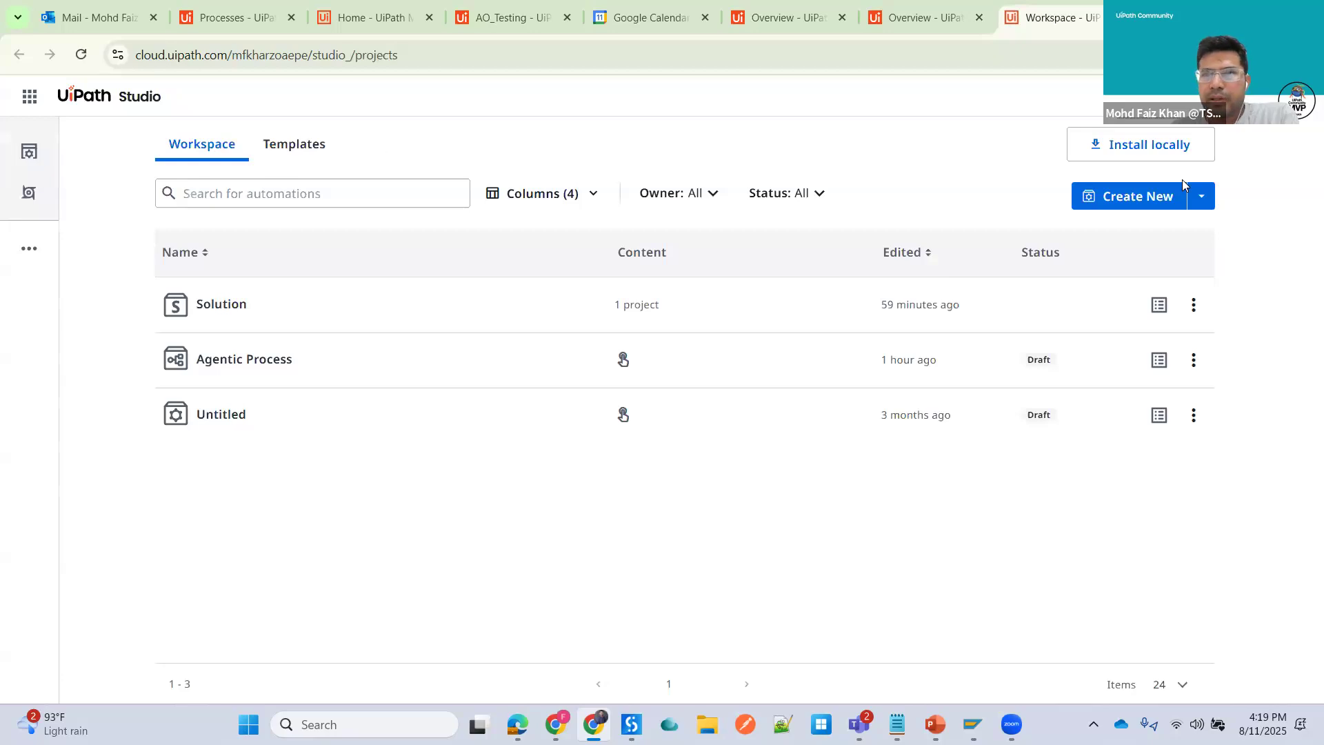
click(1205, 198)
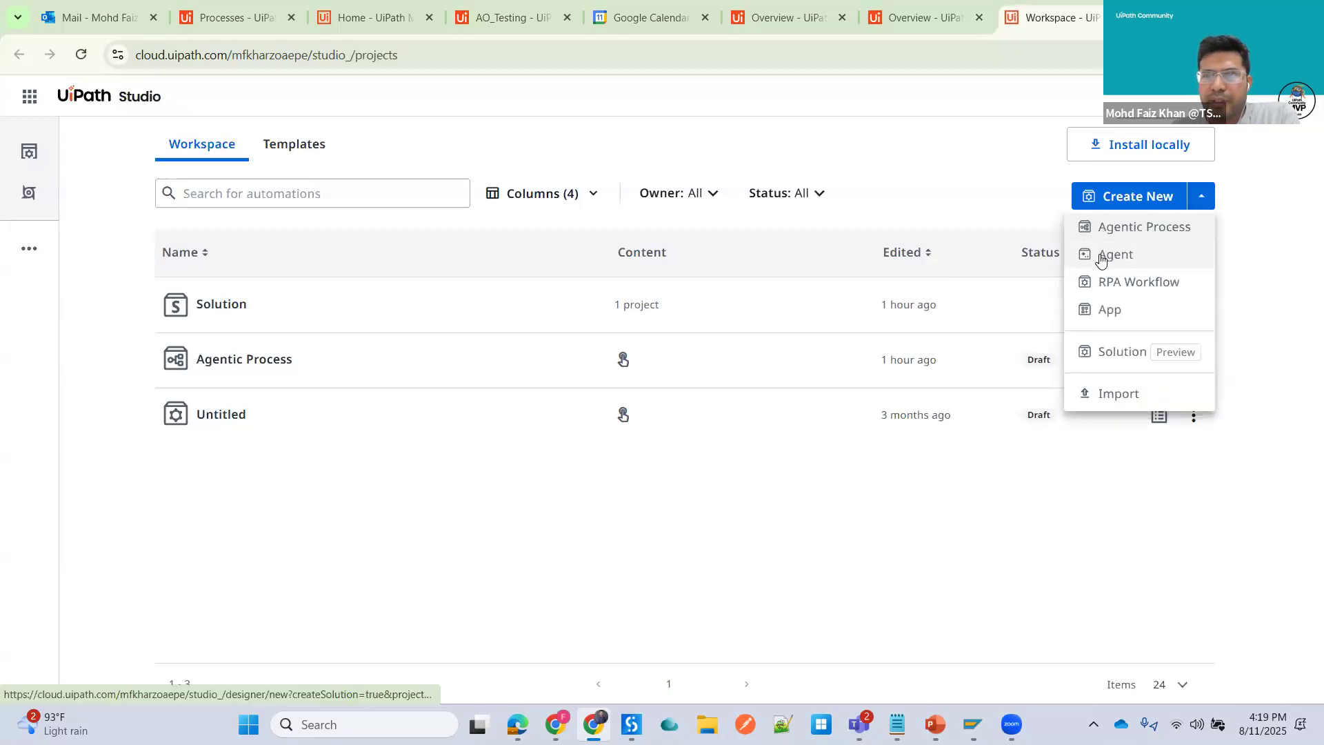
click(1107, 227)
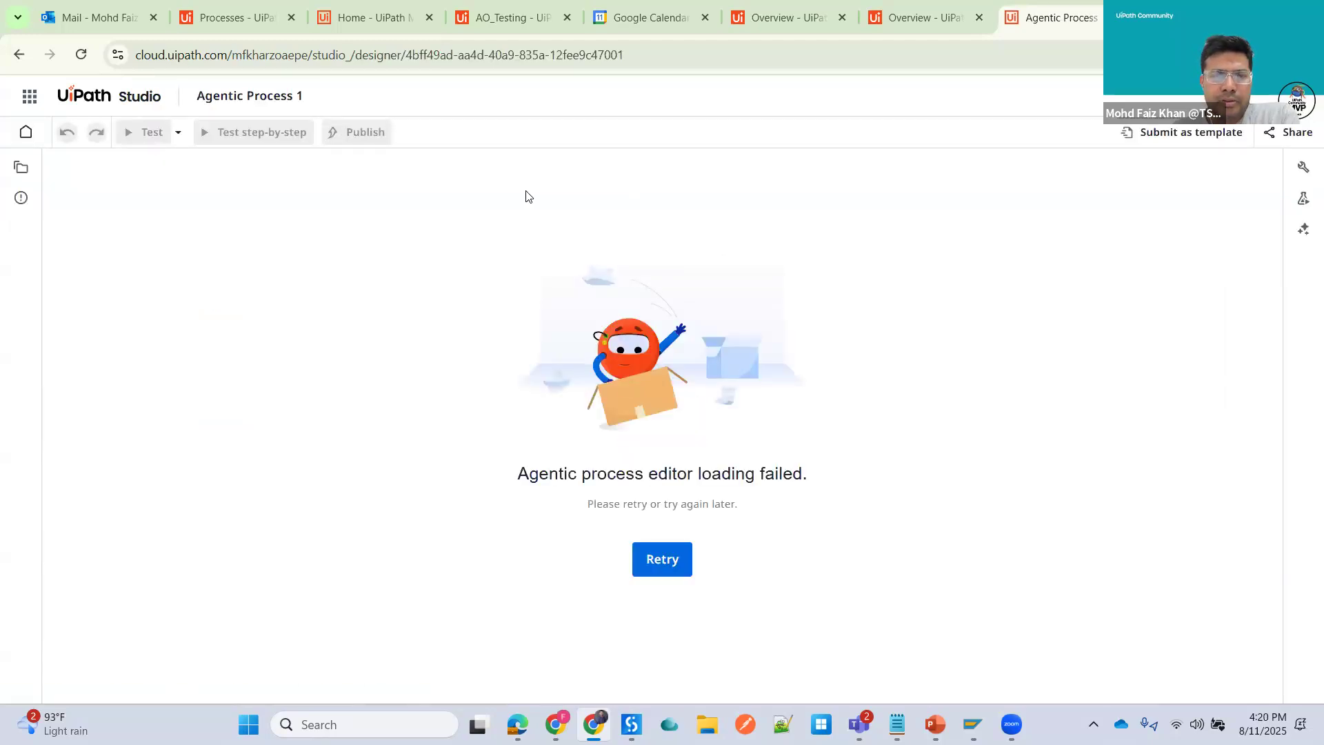
- Try to enable the Maestro service for DefaultTenant in Administration services, then close the license dialog
click(909, 24)
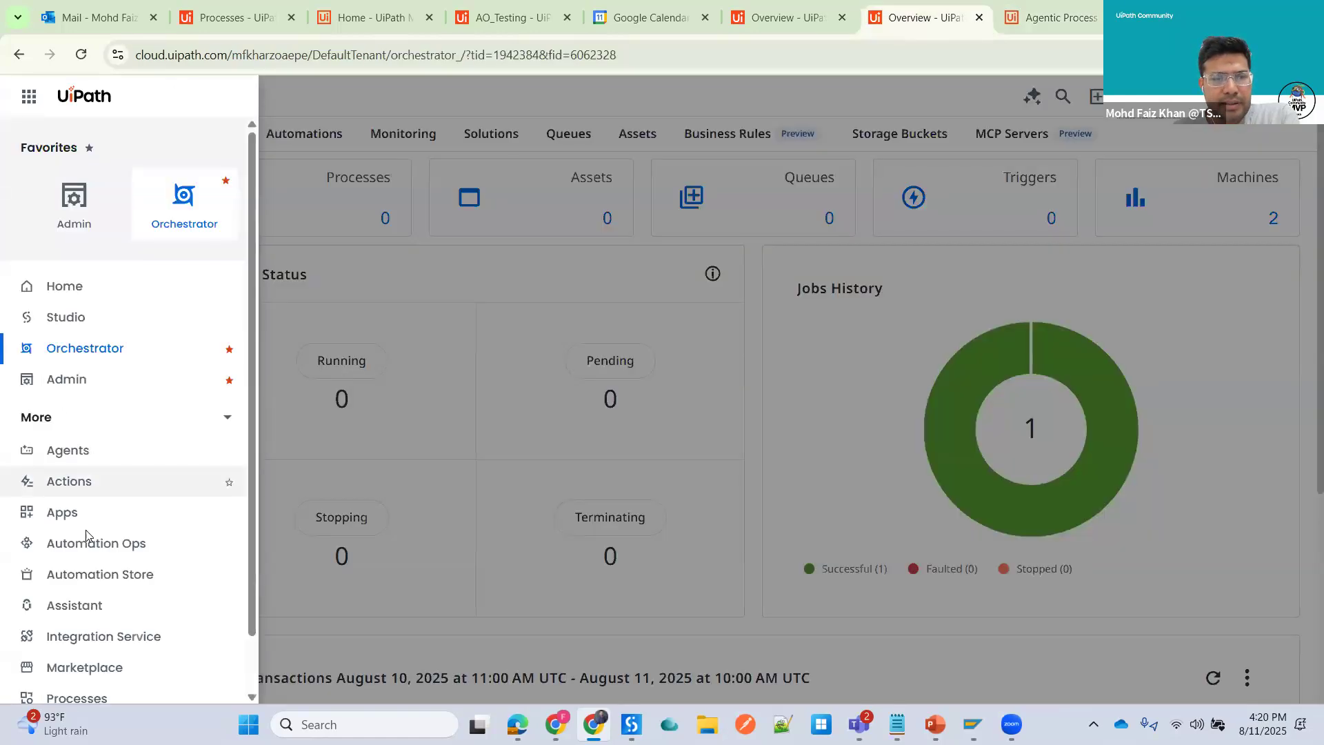
click(85, 380)
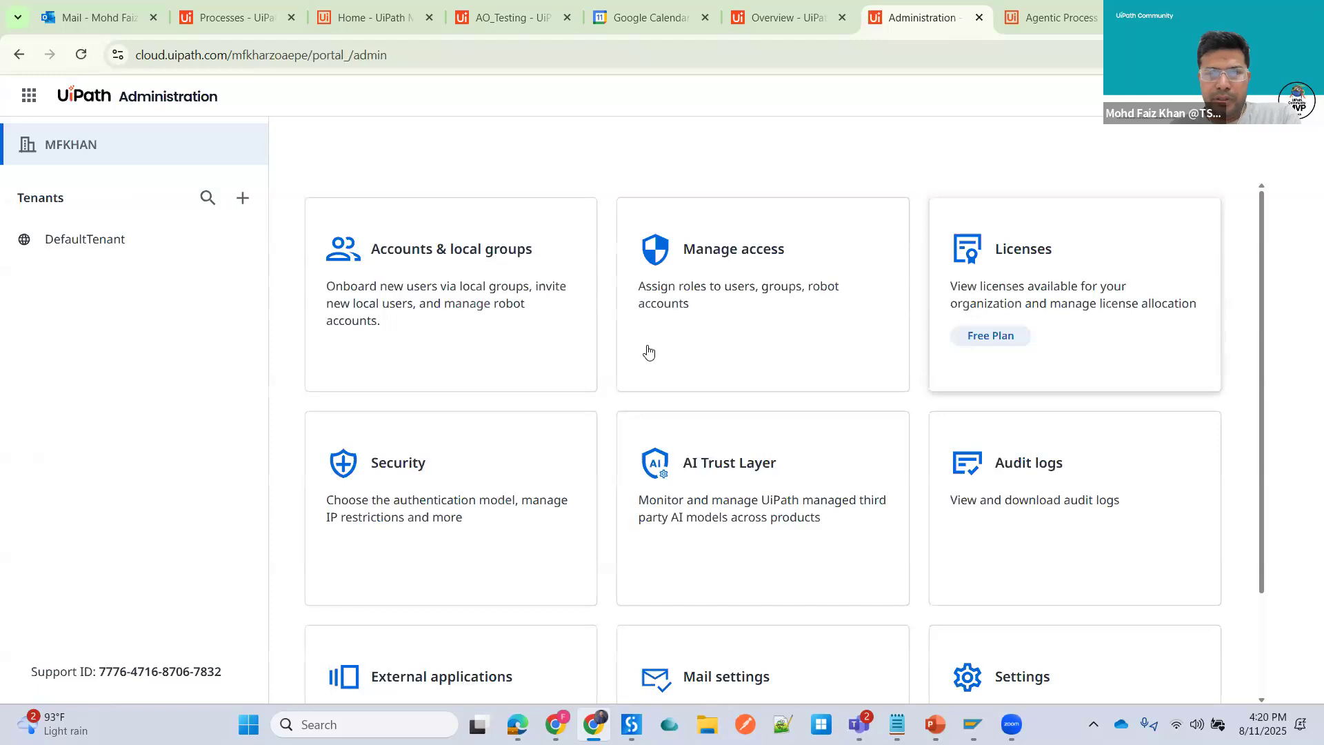
click(89, 247)
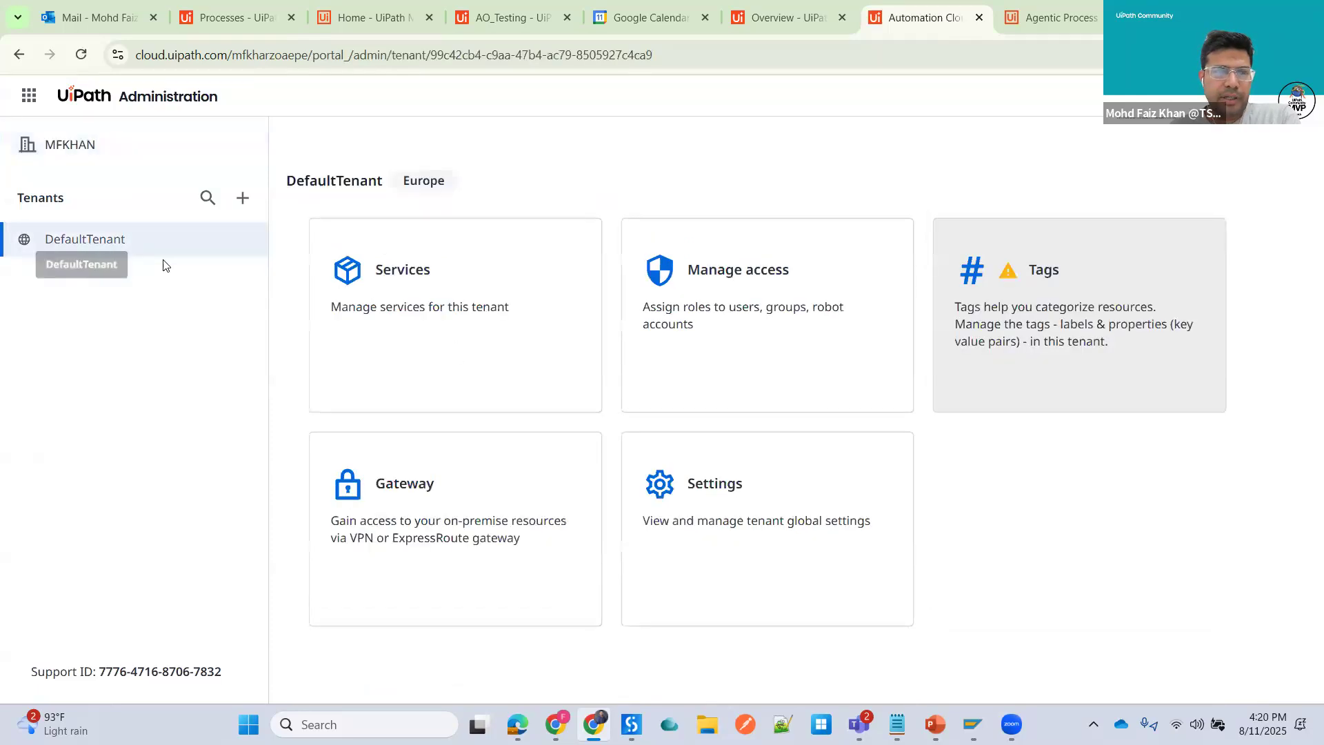
click(411, 287)
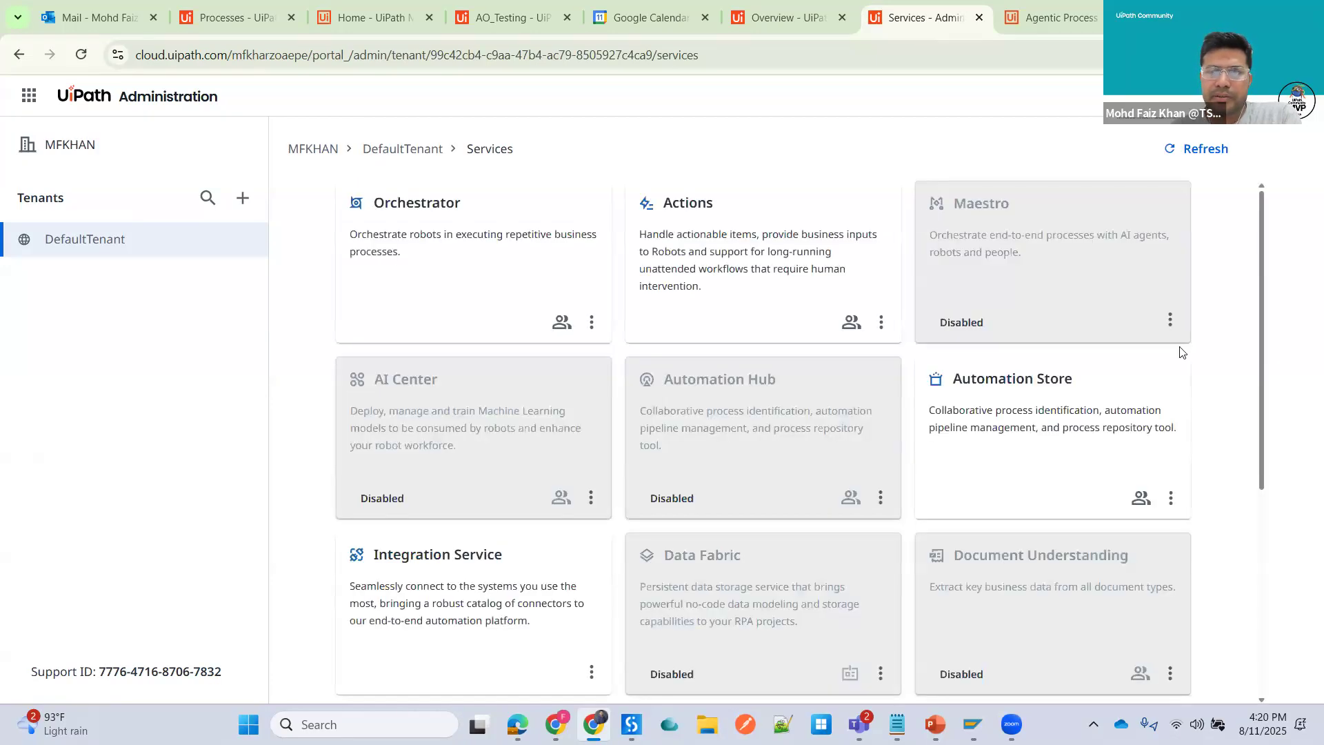
click(1171, 320)
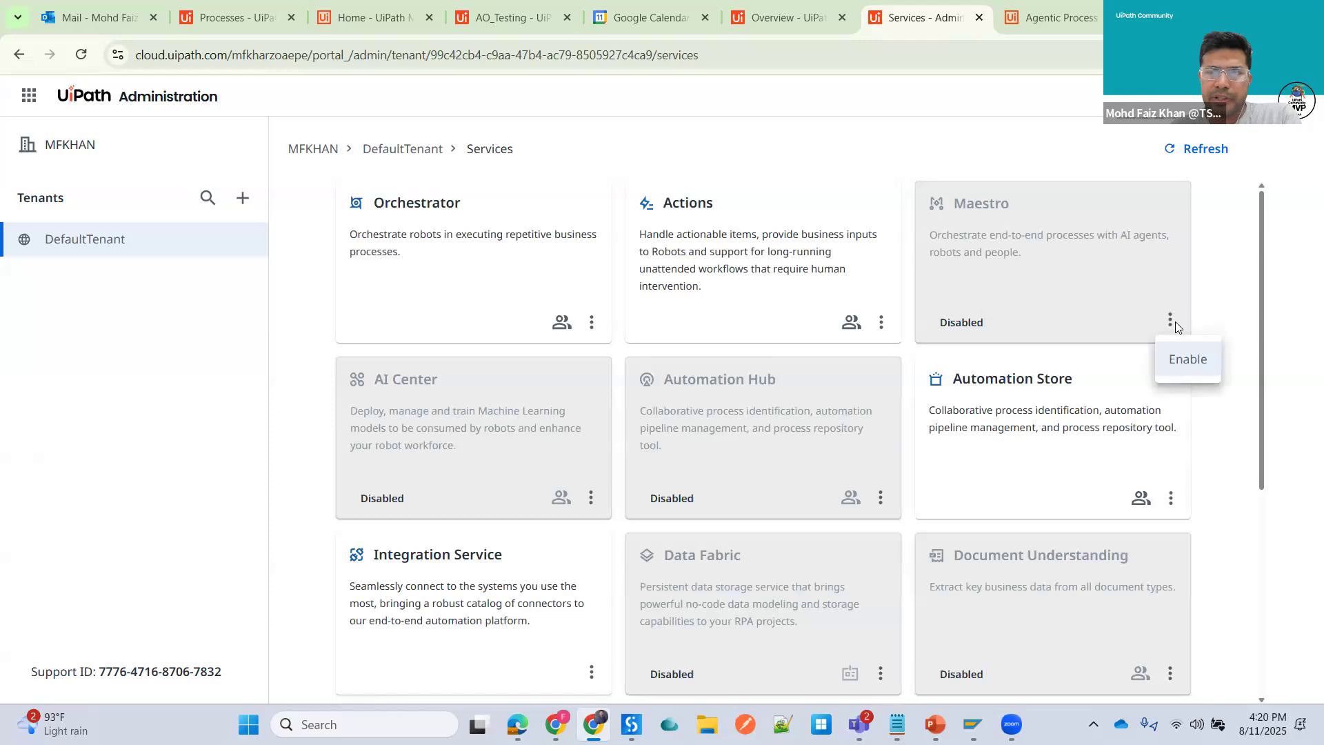
click(1198, 362)
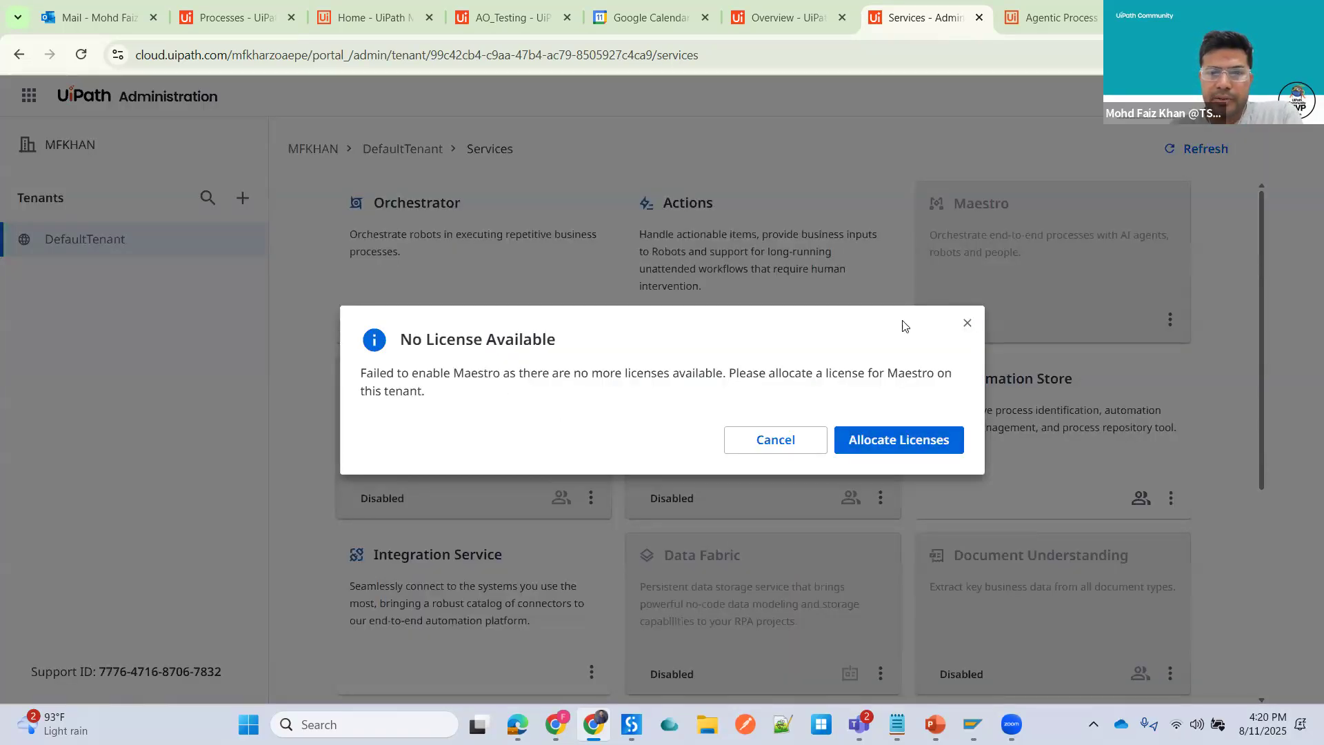
click(967, 323)
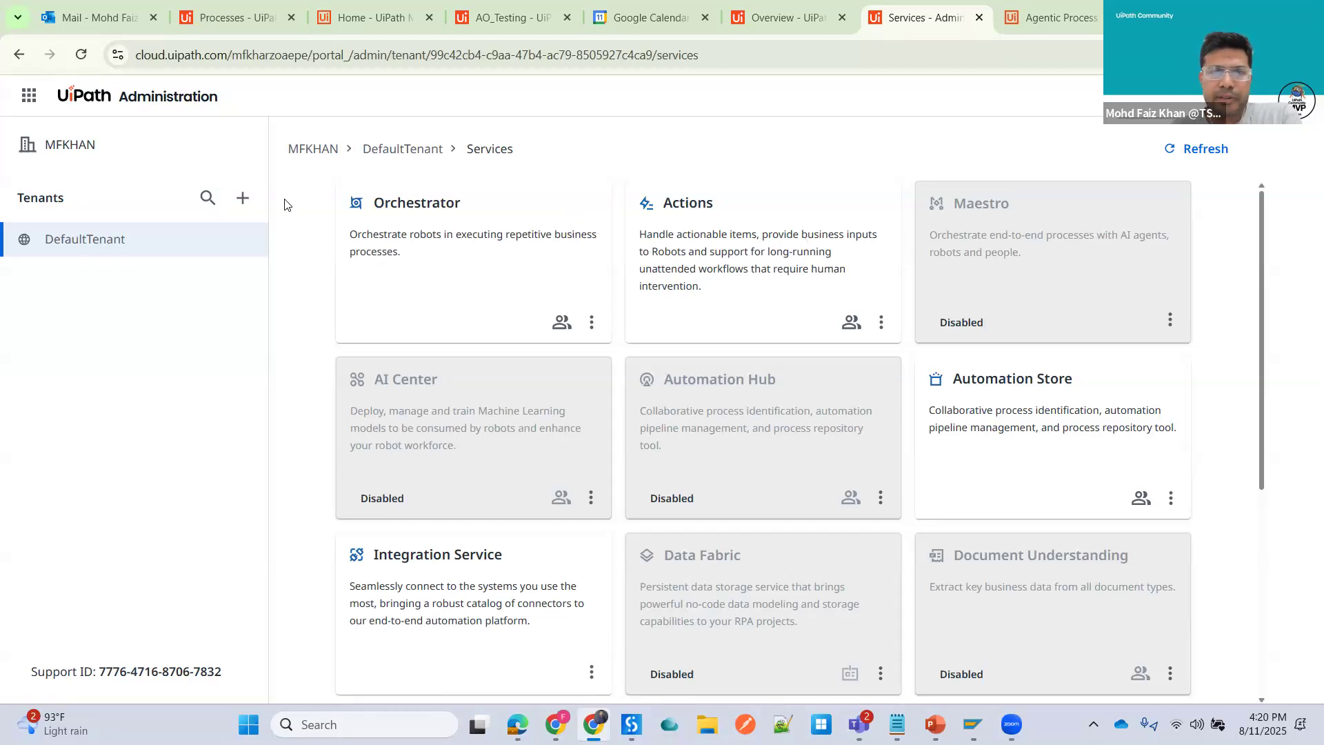
- Close the cloud Orchestrator, Agentic Process and Services browser tabs
click(775, 19)
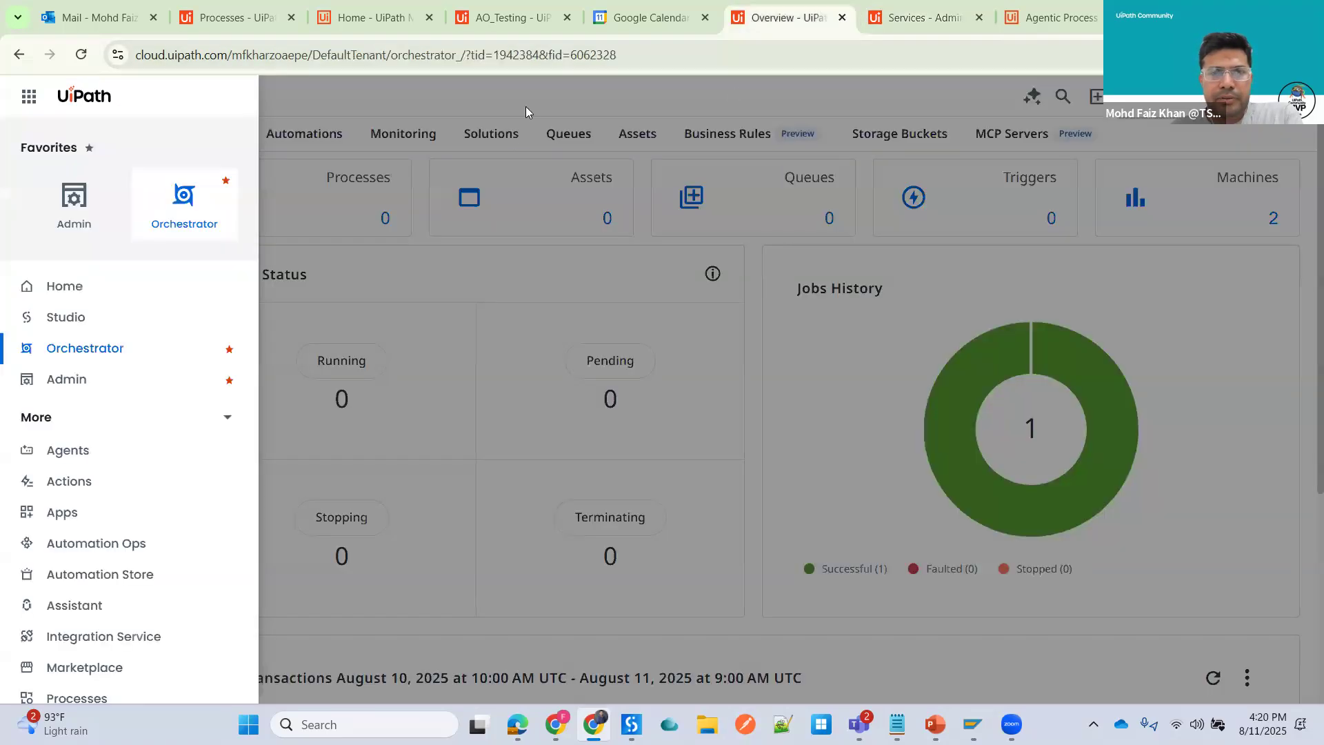
click(527, 103)
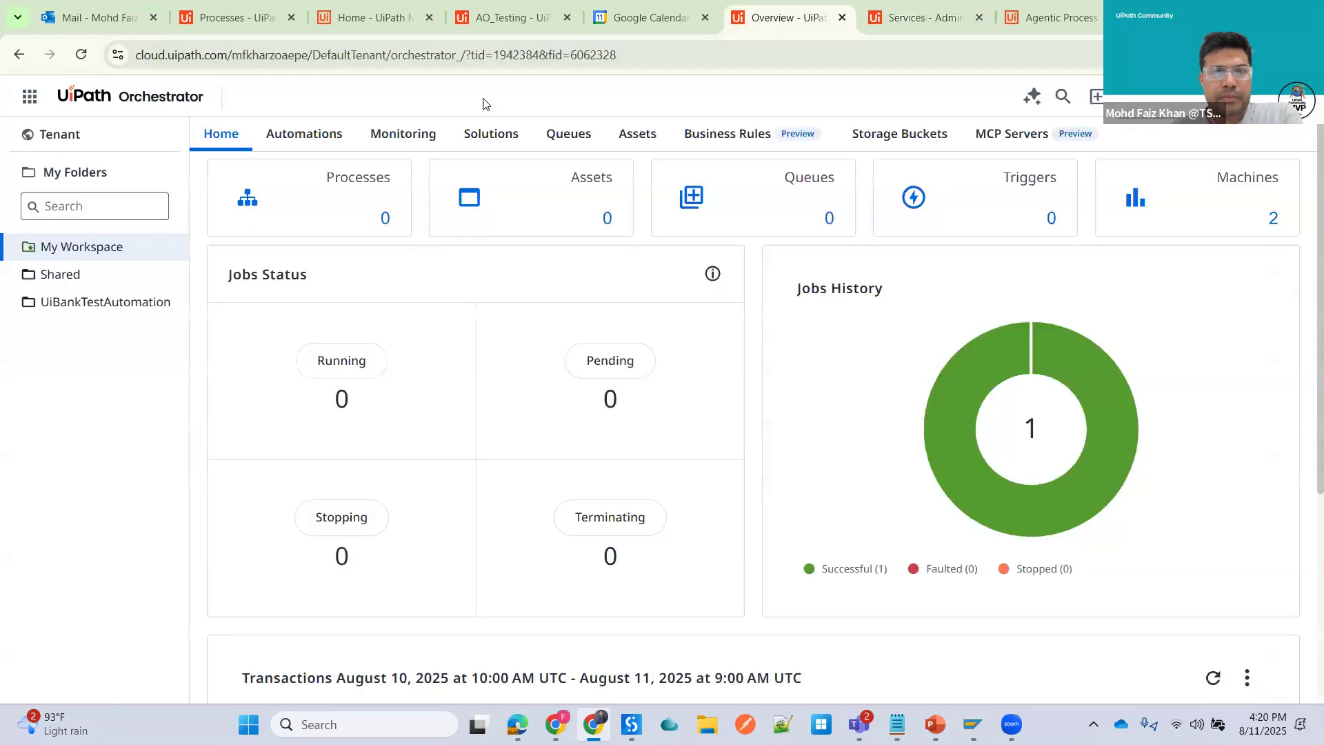
click(842, 18)
click(842, 18)
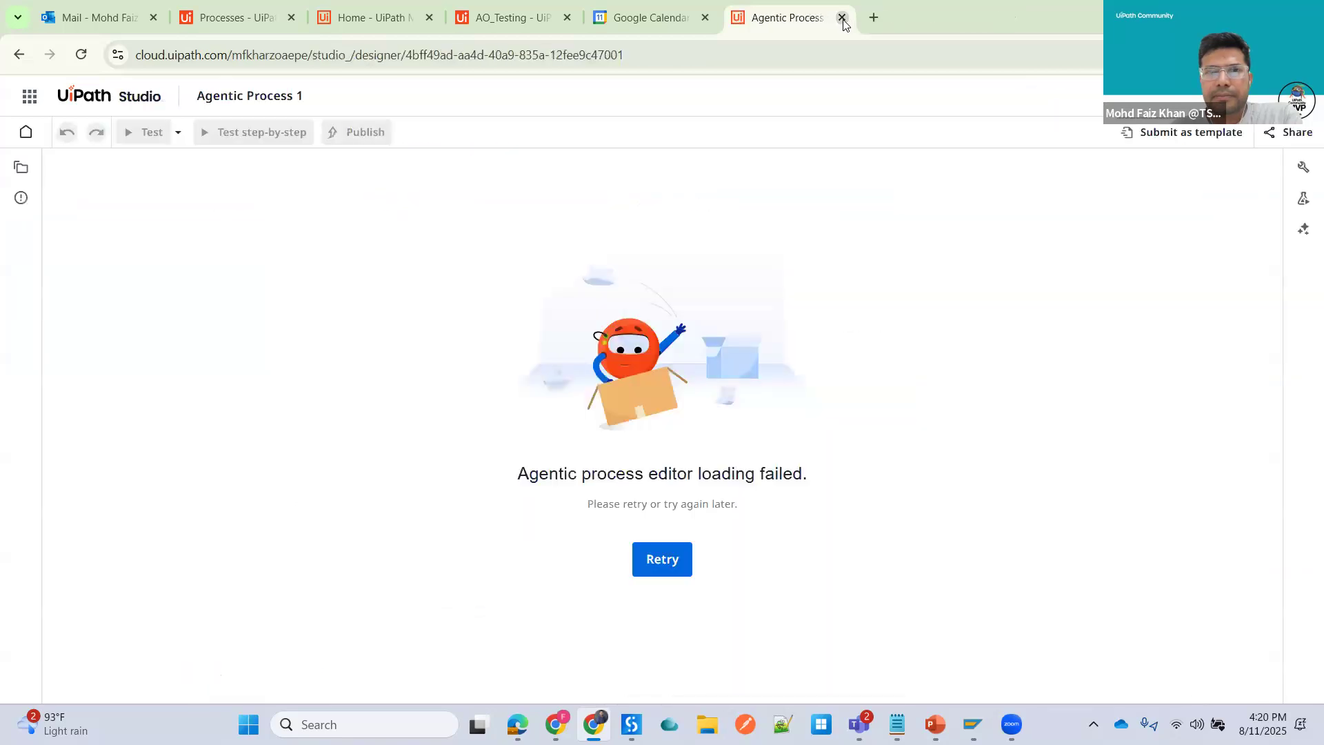
click(842, 17)
click(1041, 17)
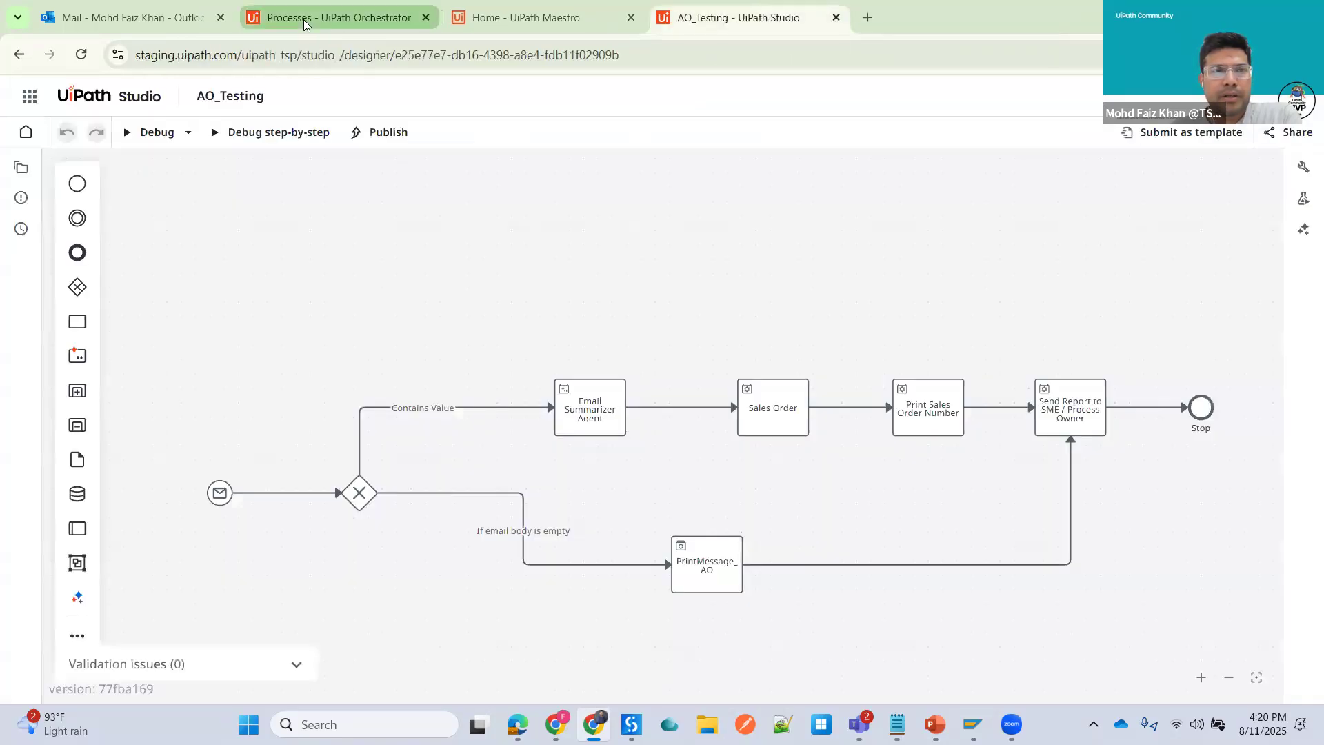
- Open Maestro through the product launcher in the staging Automation Cloud tab
click(306, 21)
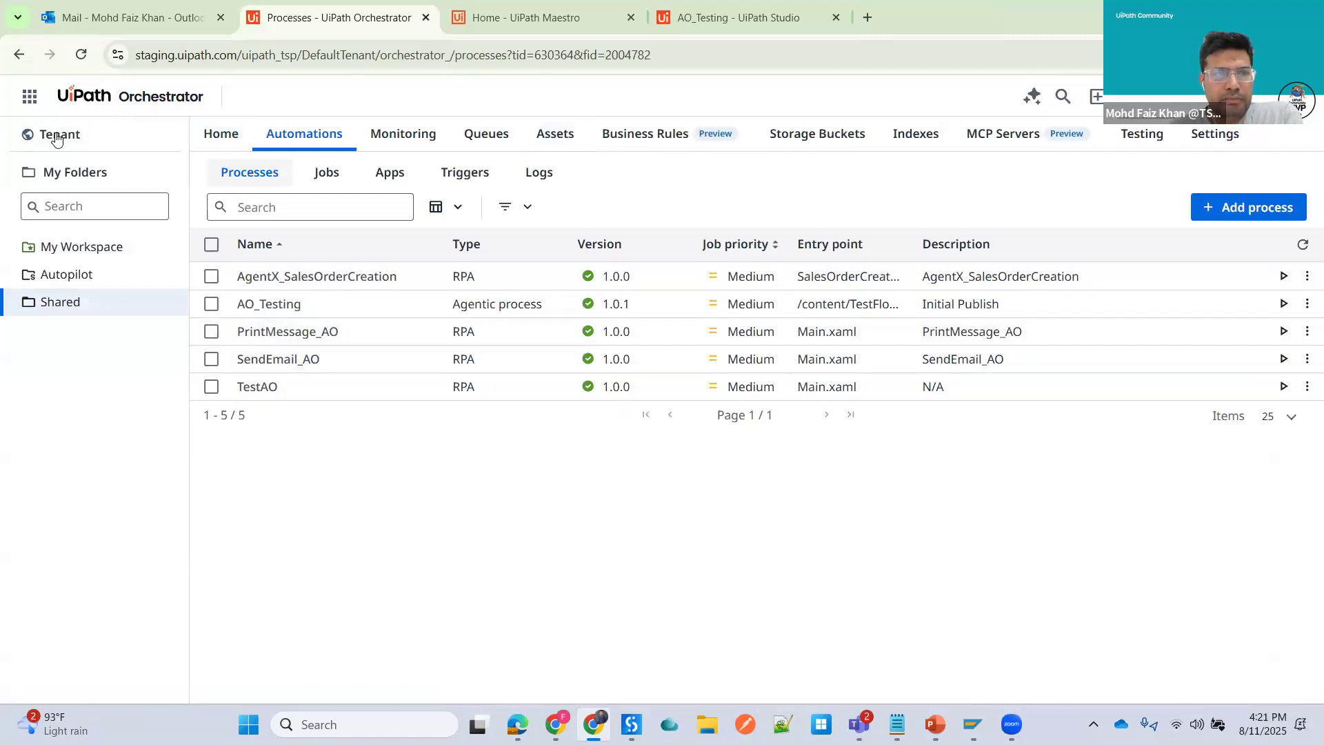
click(30, 97)
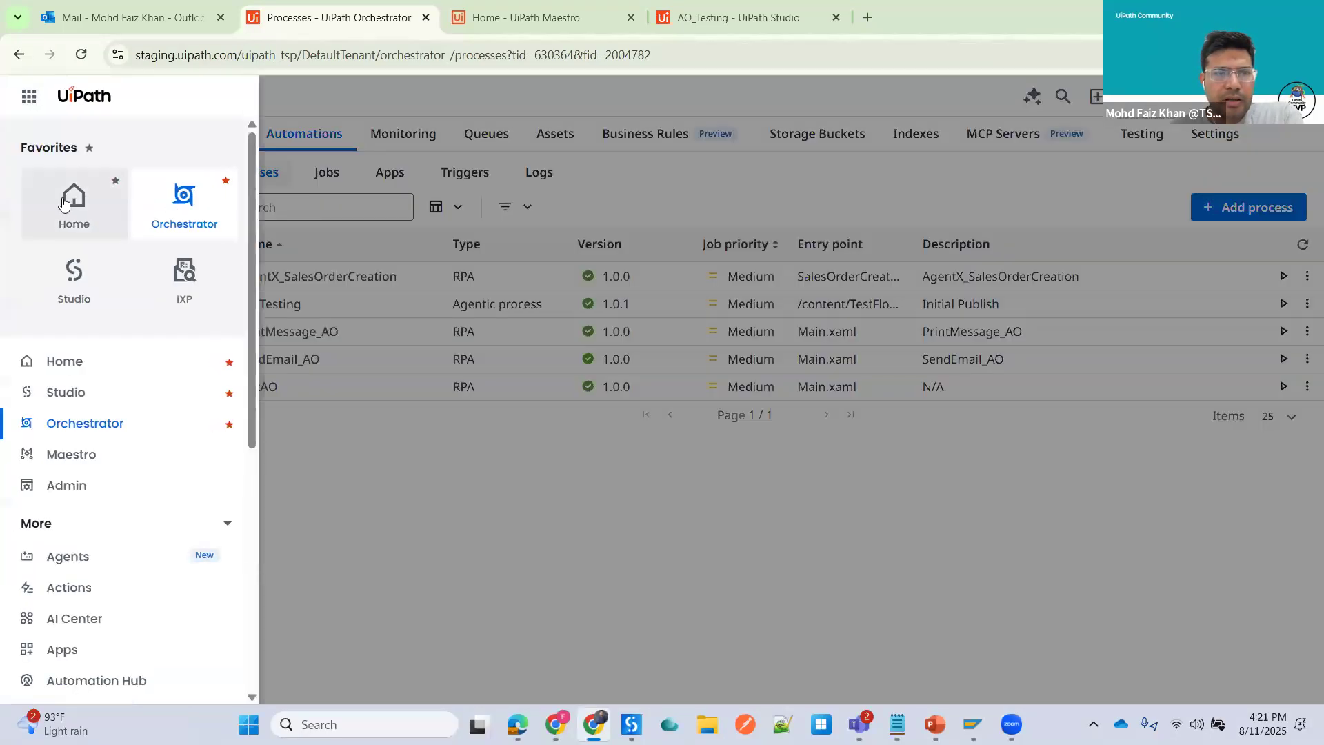
click(74, 200)
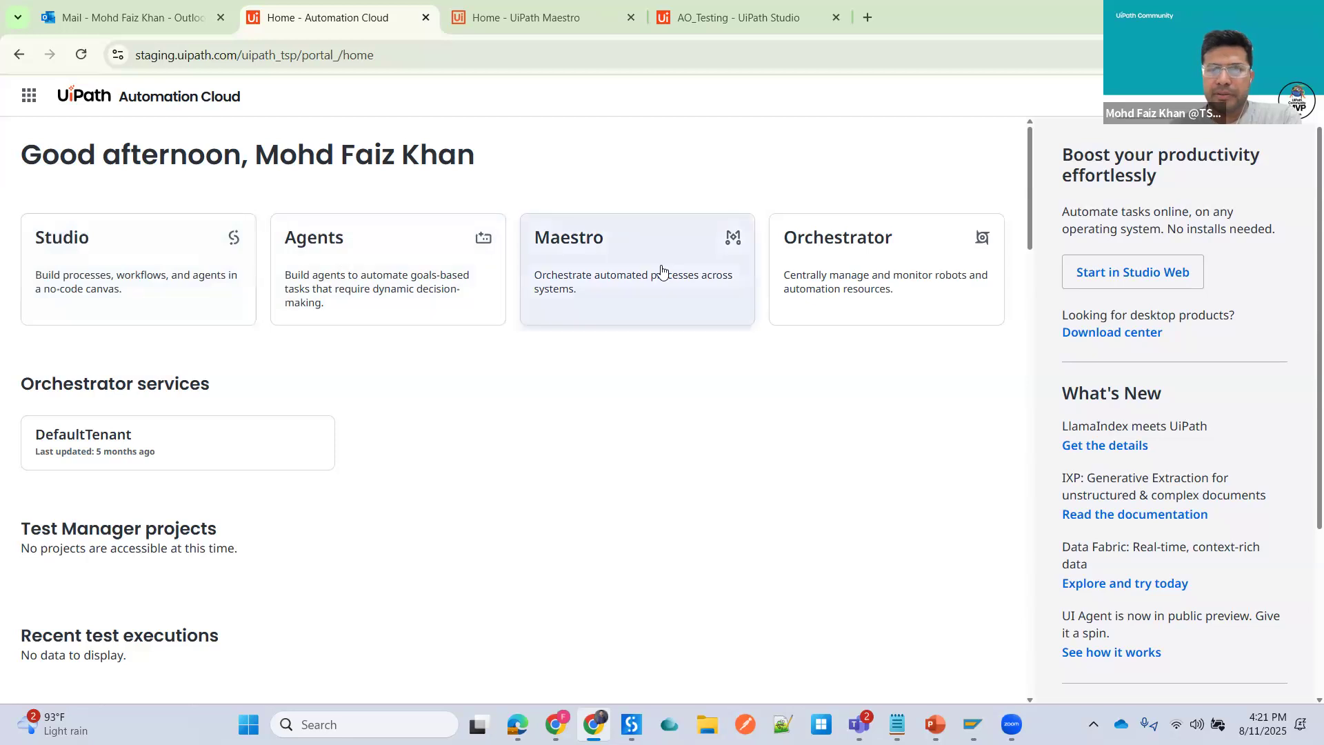
click(29, 95)
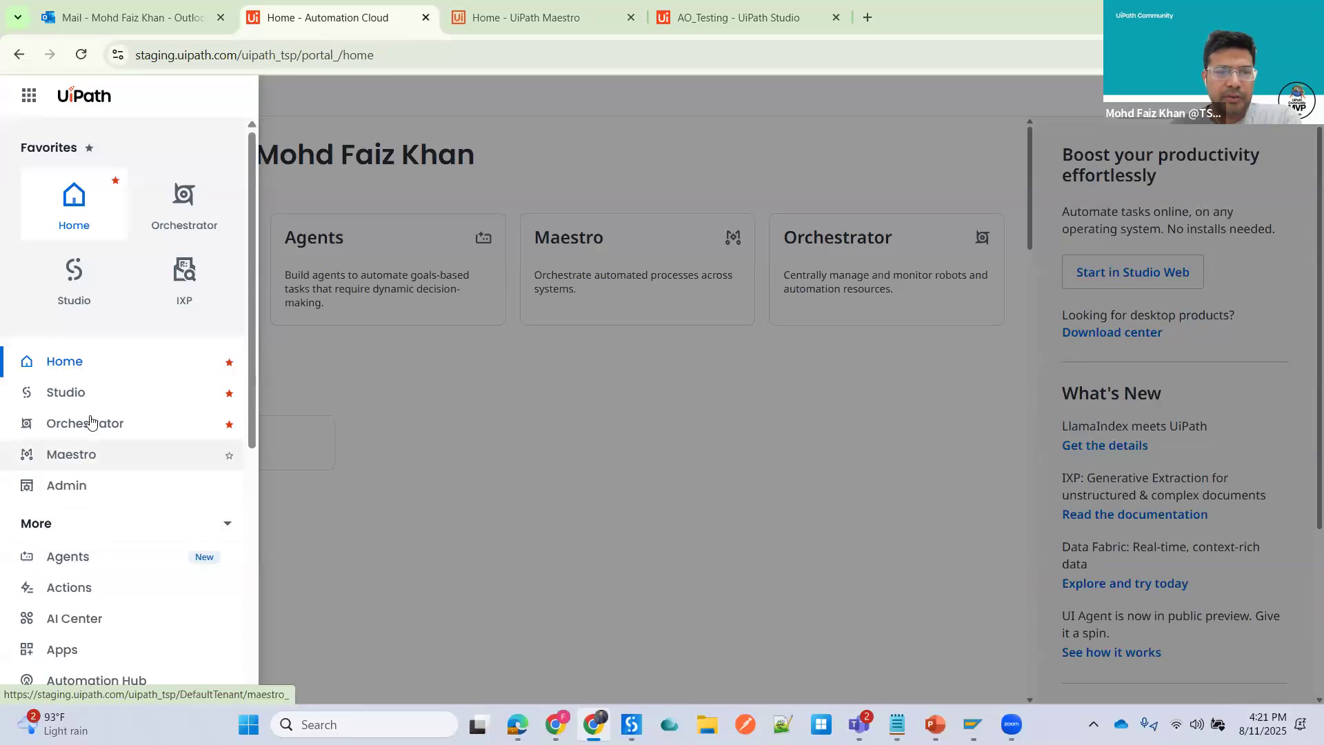
click(97, 455)
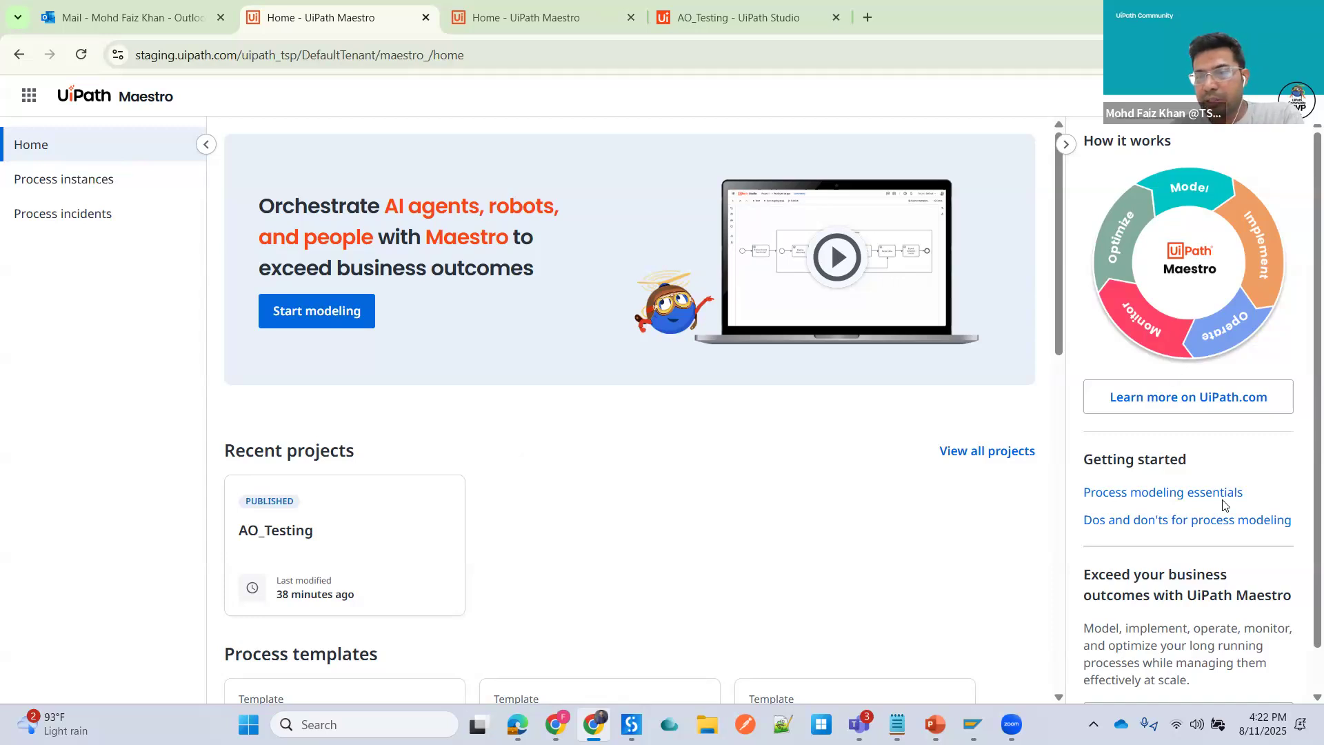
- Scroll through the Maestro home page to review recent projects, process templates, monitoring and process instances
scroll(1226, 506, down, 1)
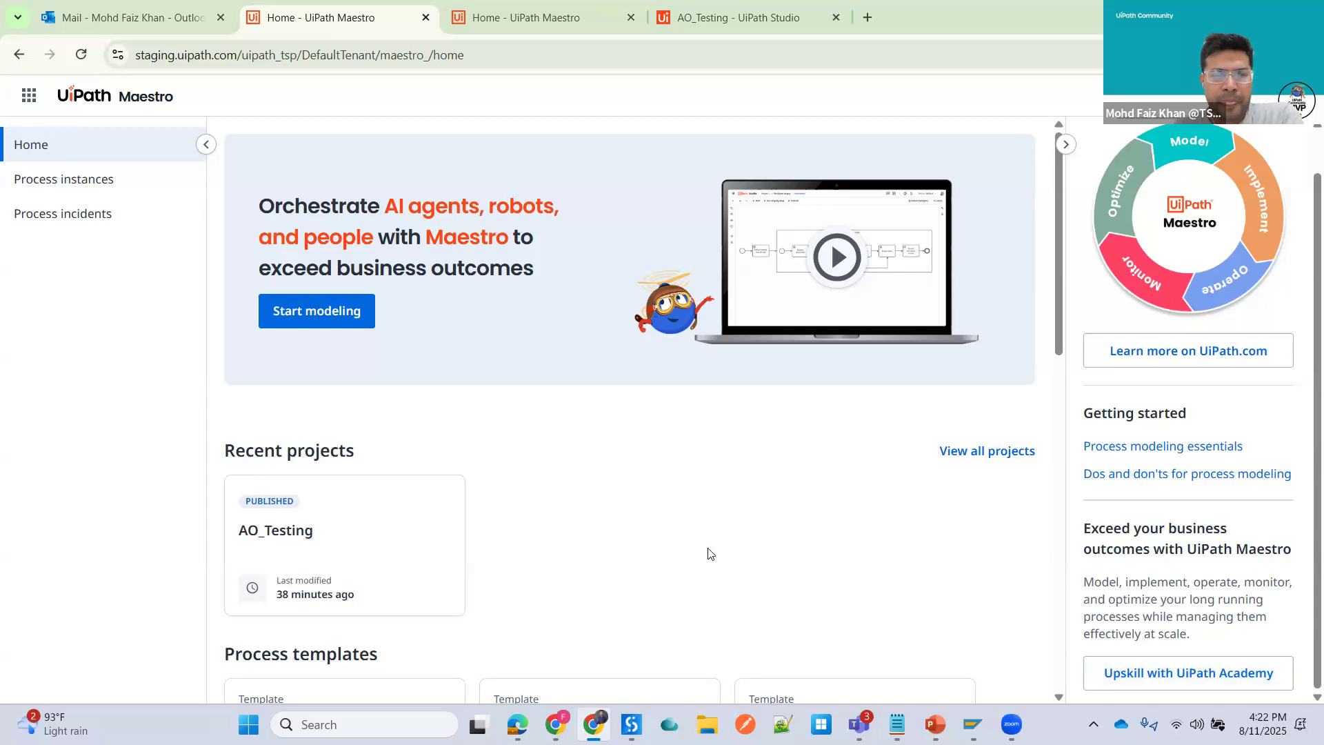
scroll(683, 499, down, 1)
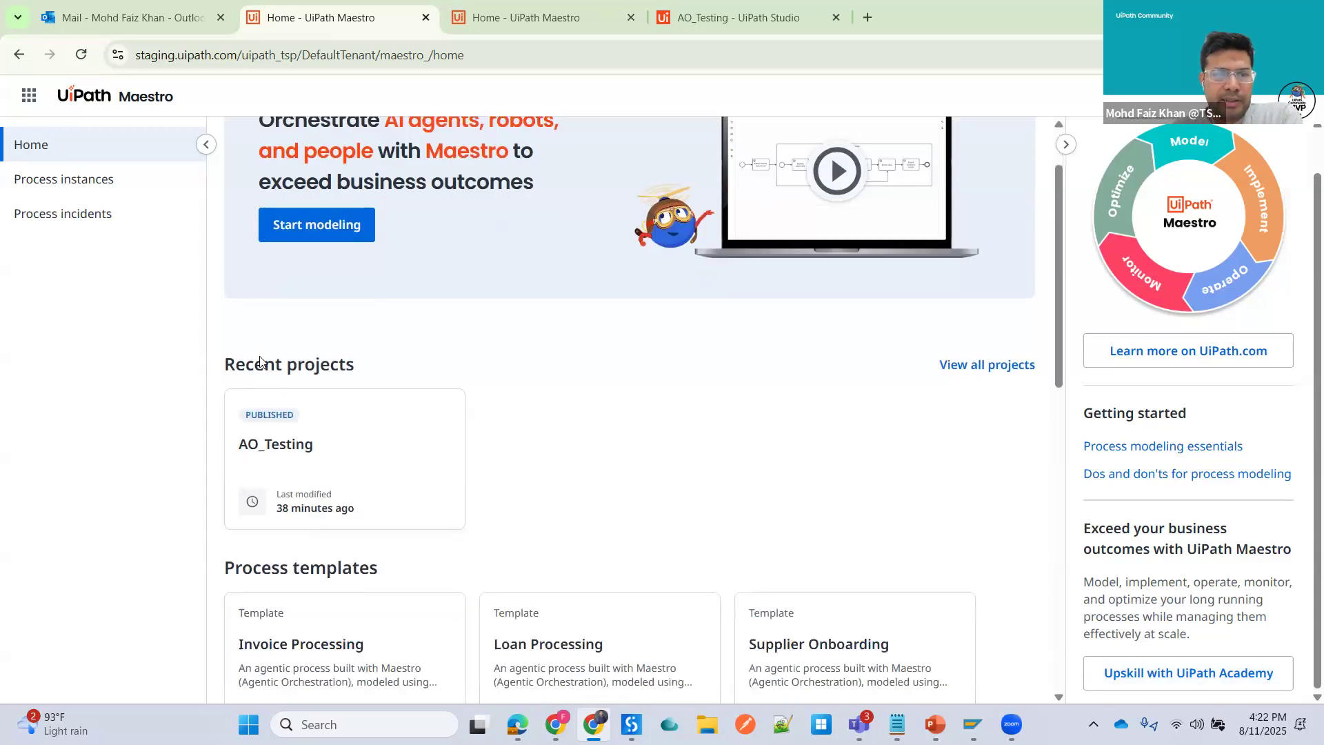
scroll(360, 367, down, 3)
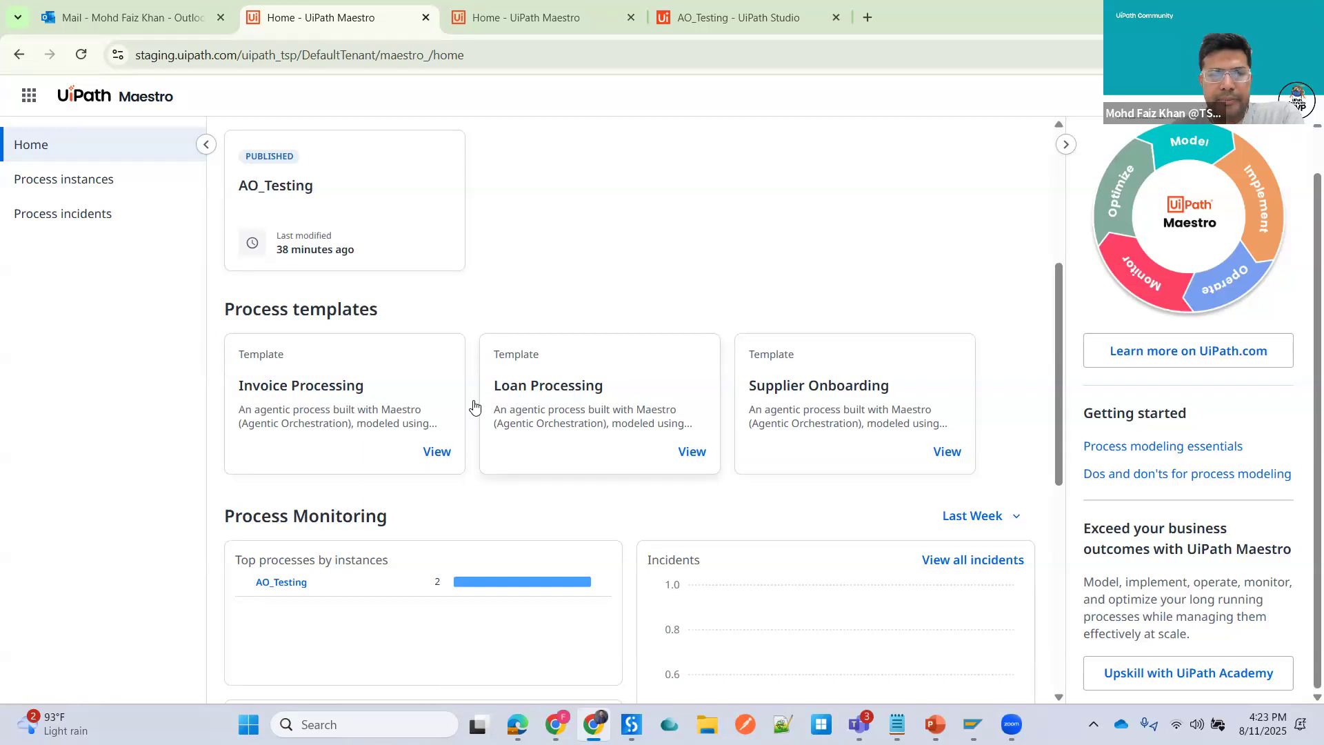
scroll(474, 405, down, 3)
scroll(463, 397, down, 4)
scroll(373, 358, up, 3)
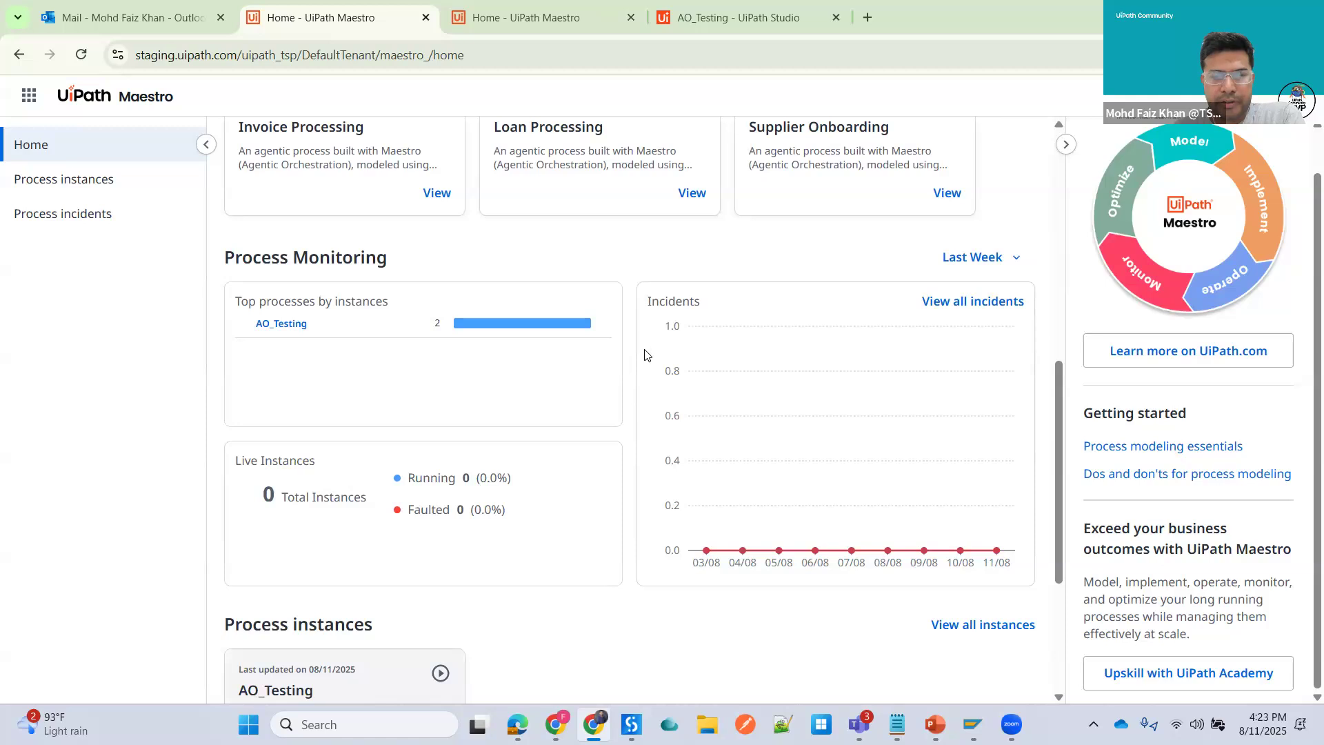
scroll(645, 353, down, 3)
scroll(646, 354, down, 2)
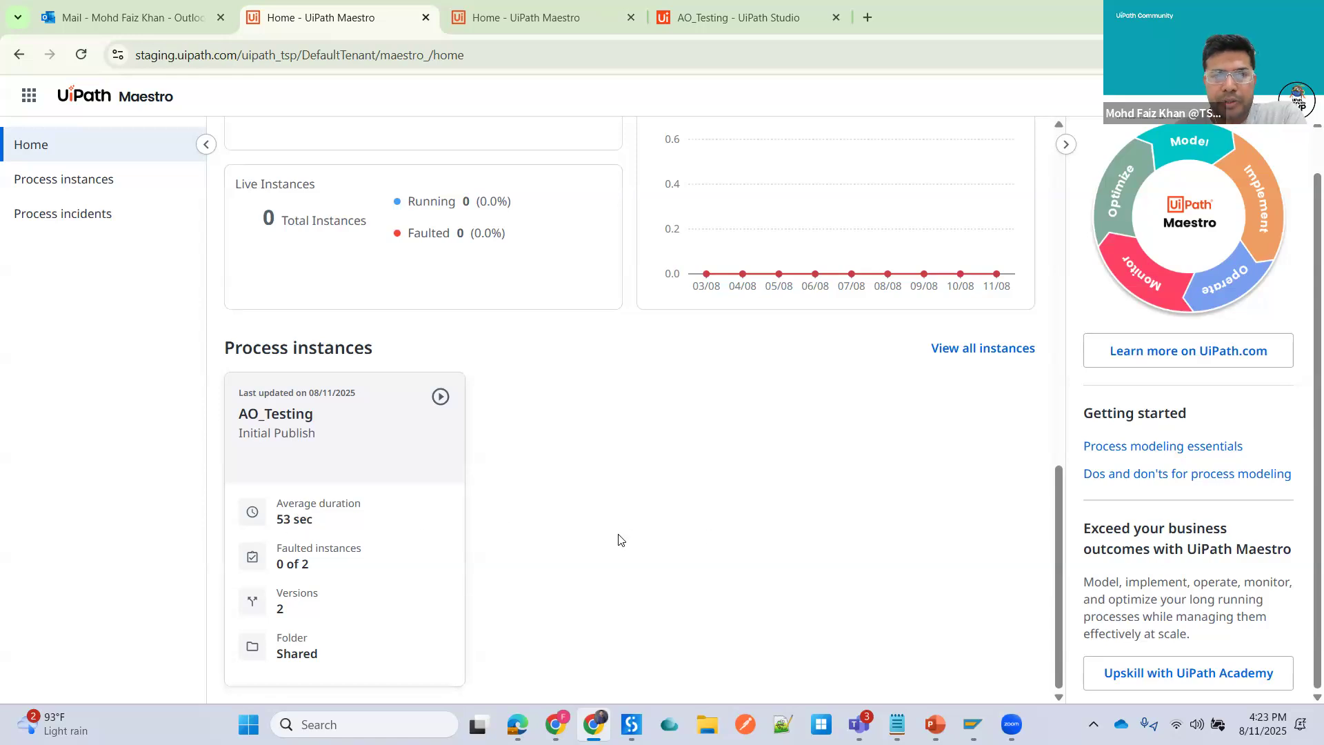
scroll(618, 539, up, 15)
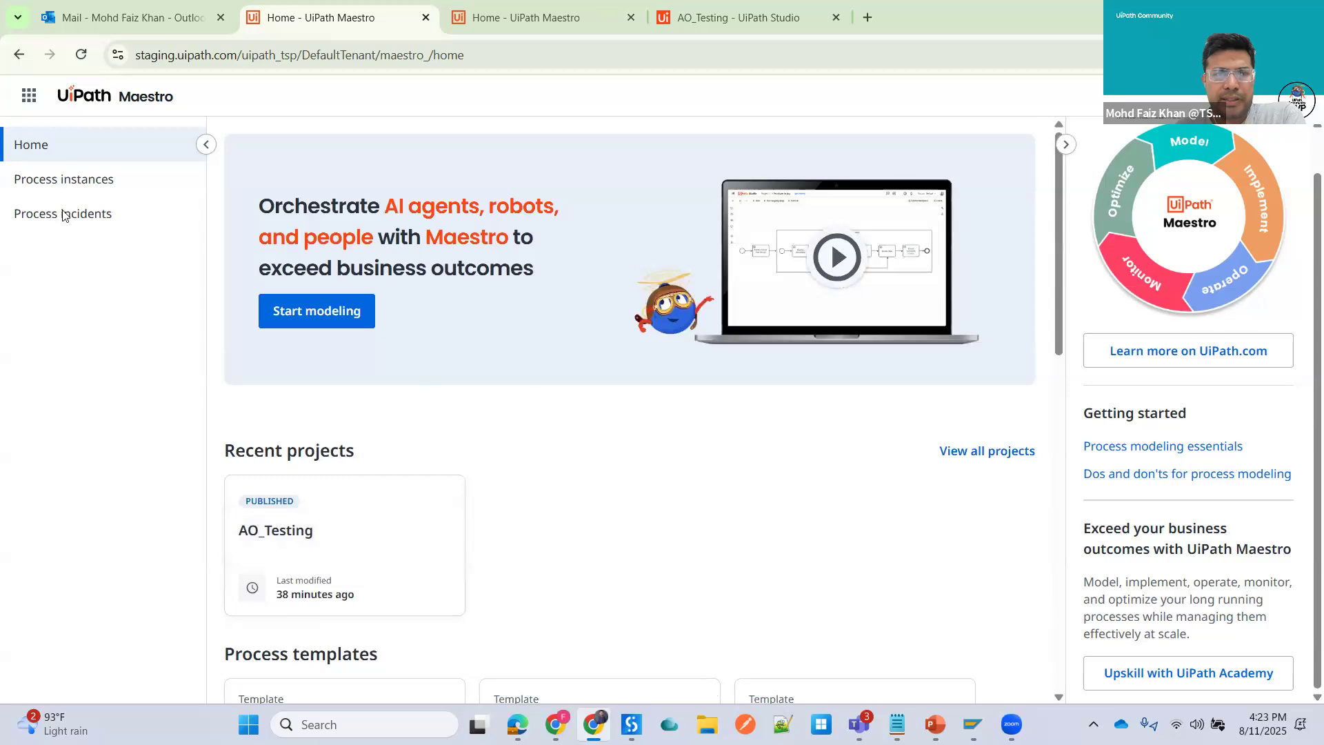
- Review the Process instances page and the AO_Testing instance list, then go back to all processes
click(66, 184)
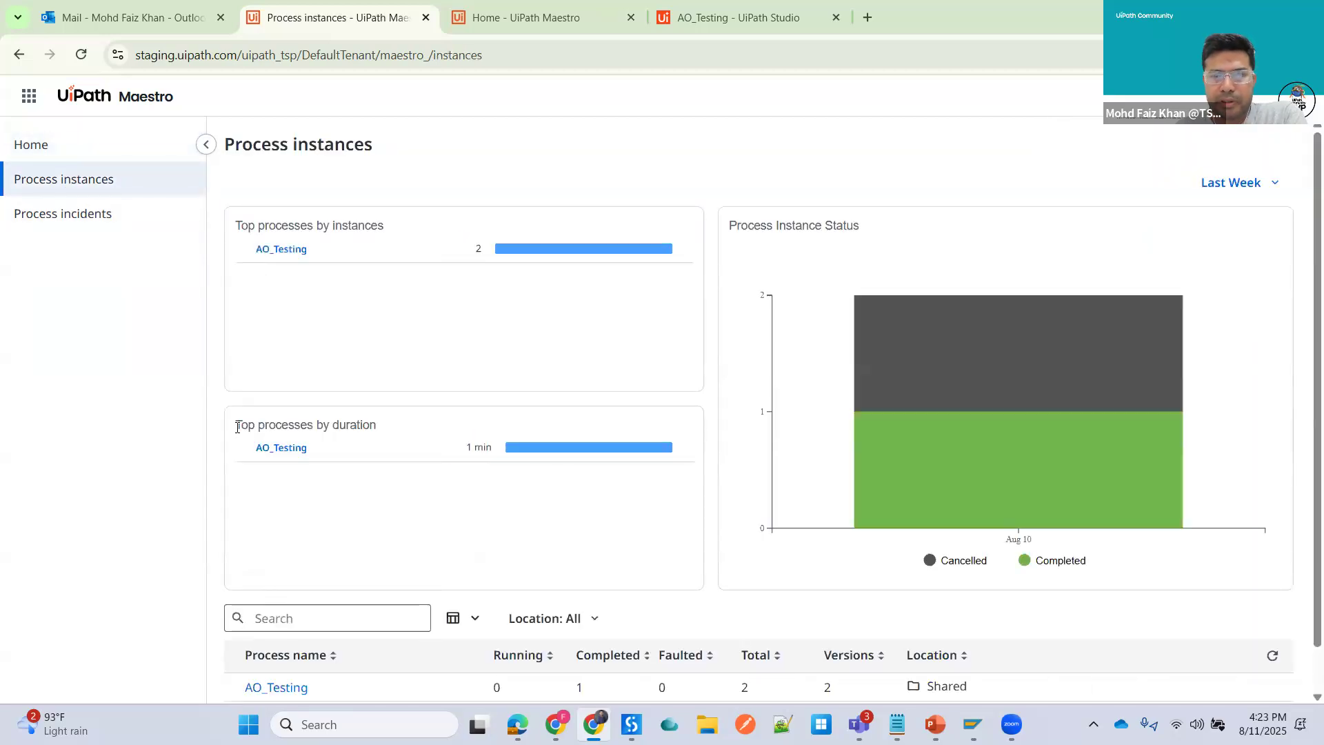
scroll(237, 427, down, 1)
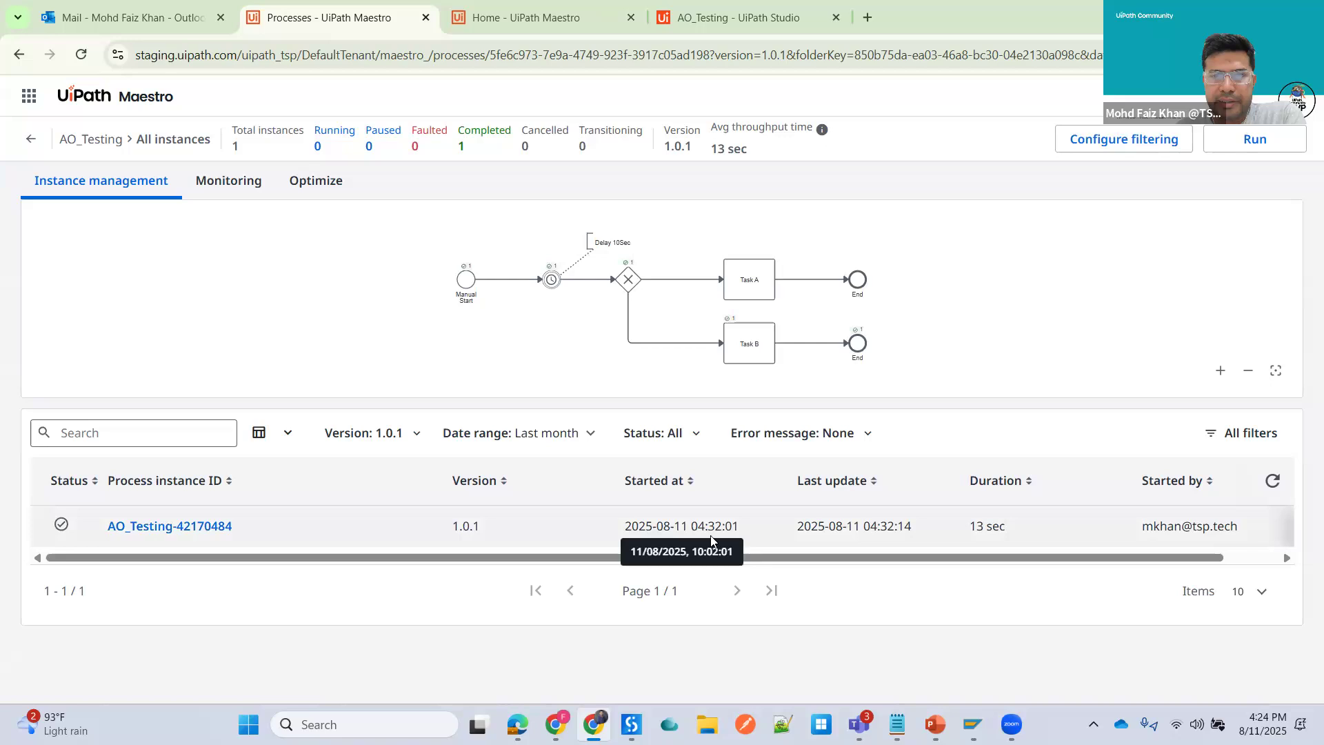
click(30, 140)
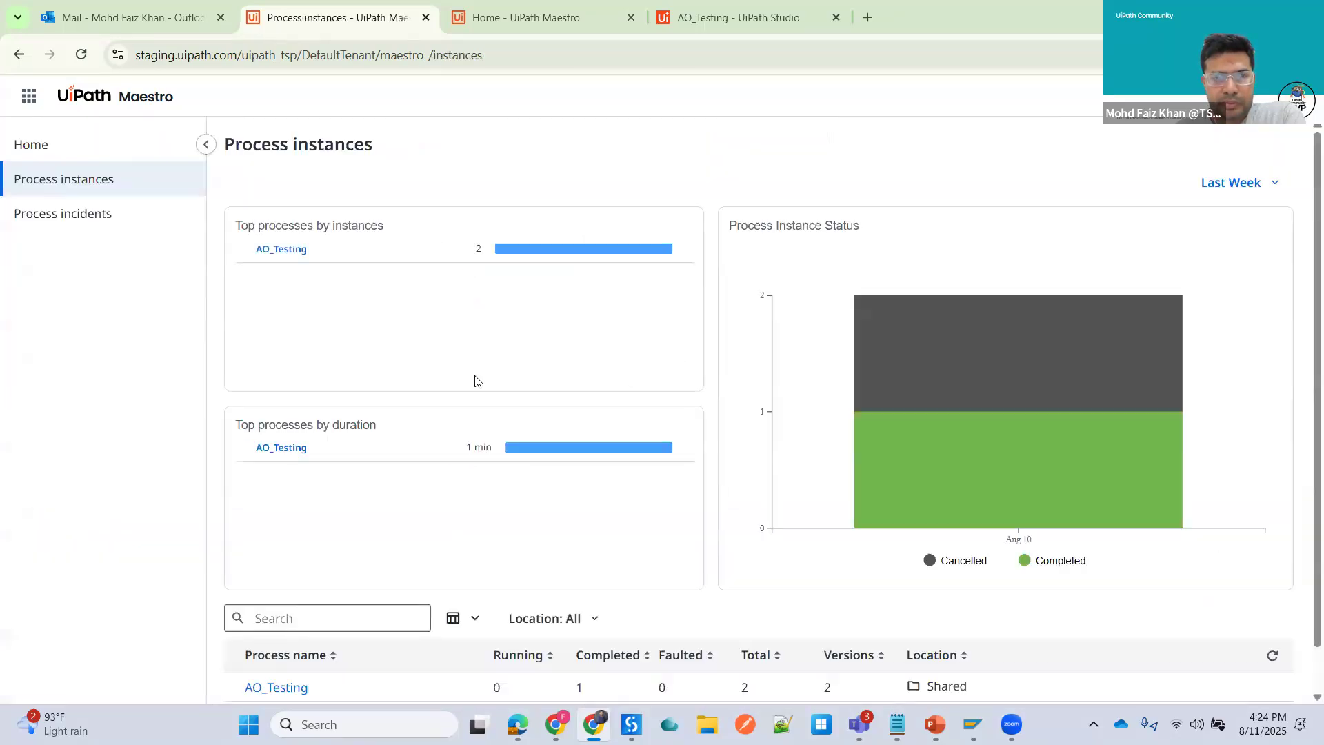
- Review the Process incidents page, then return to the Maestro home page
click(60, 214)
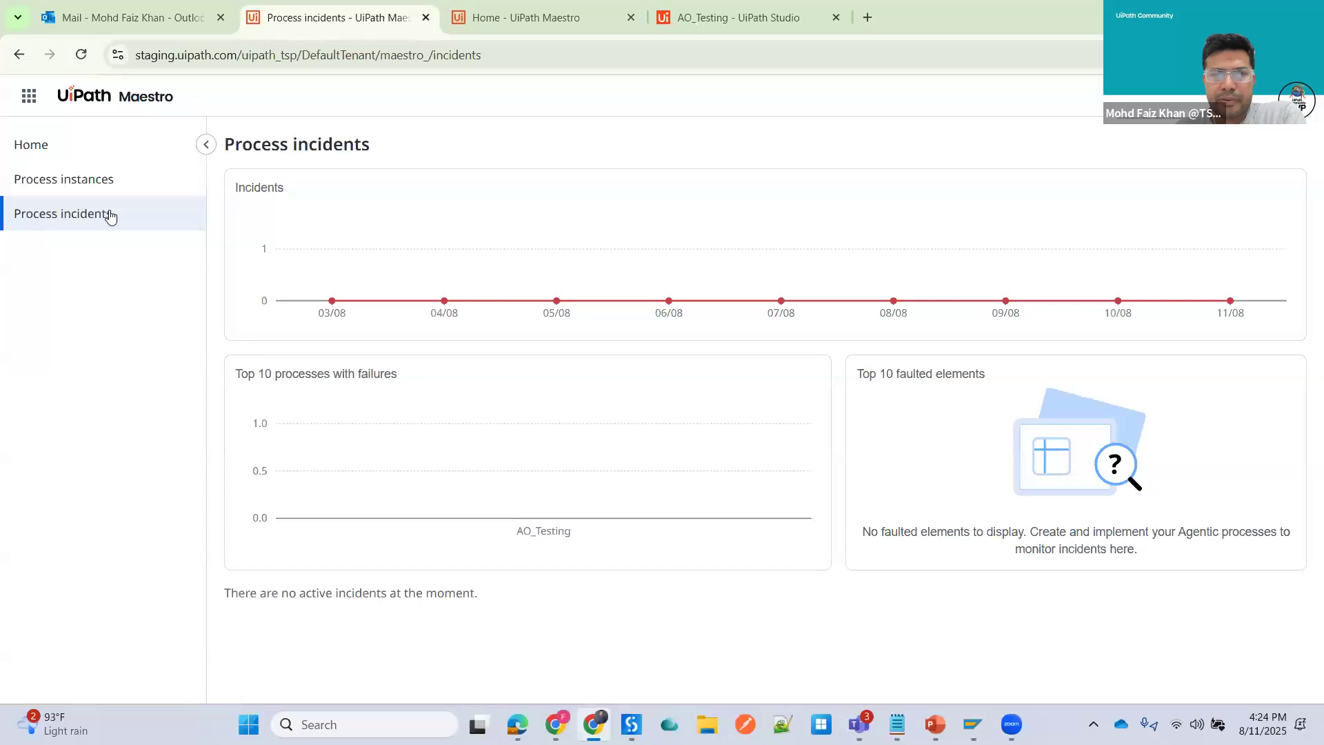
mouse_move(783, 489)
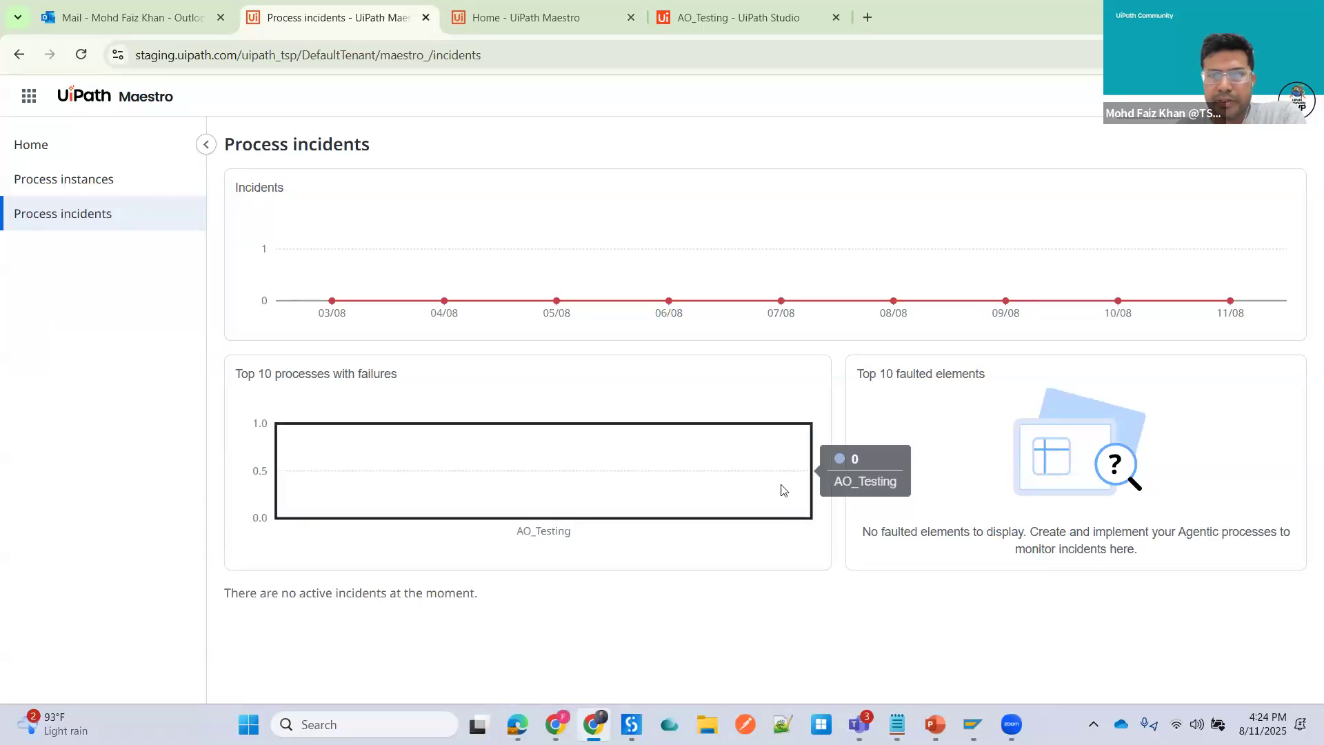
click(54, 152)
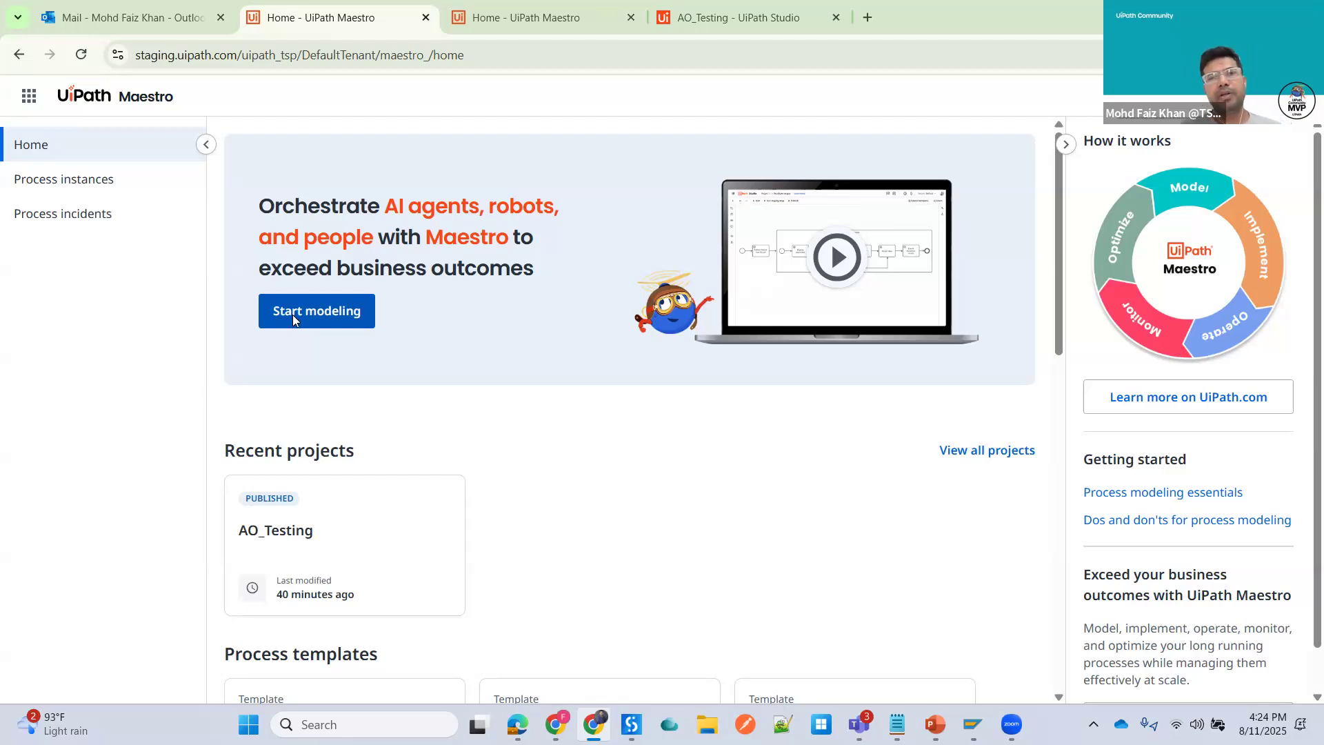
- Switch between the open browser tabs to reach the Agentic Process designer in Studio
click(27, 100)
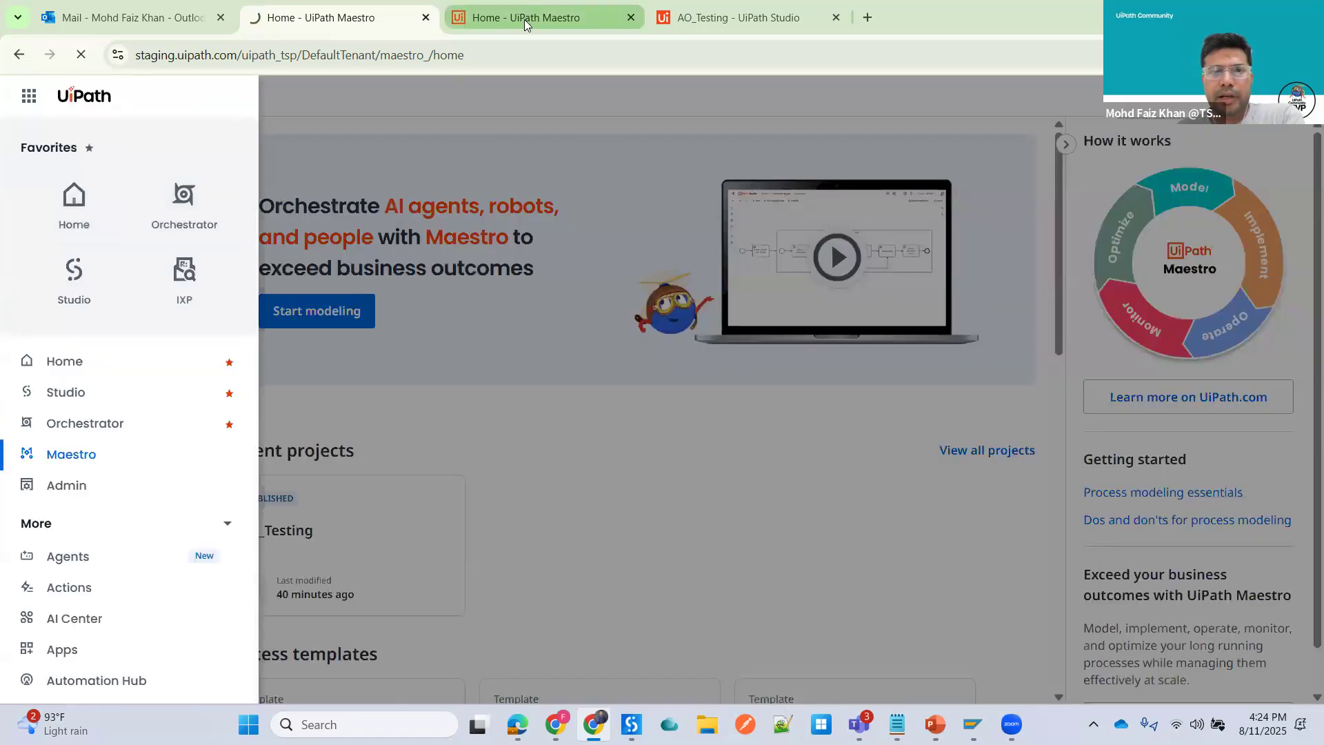
click(524, 21)
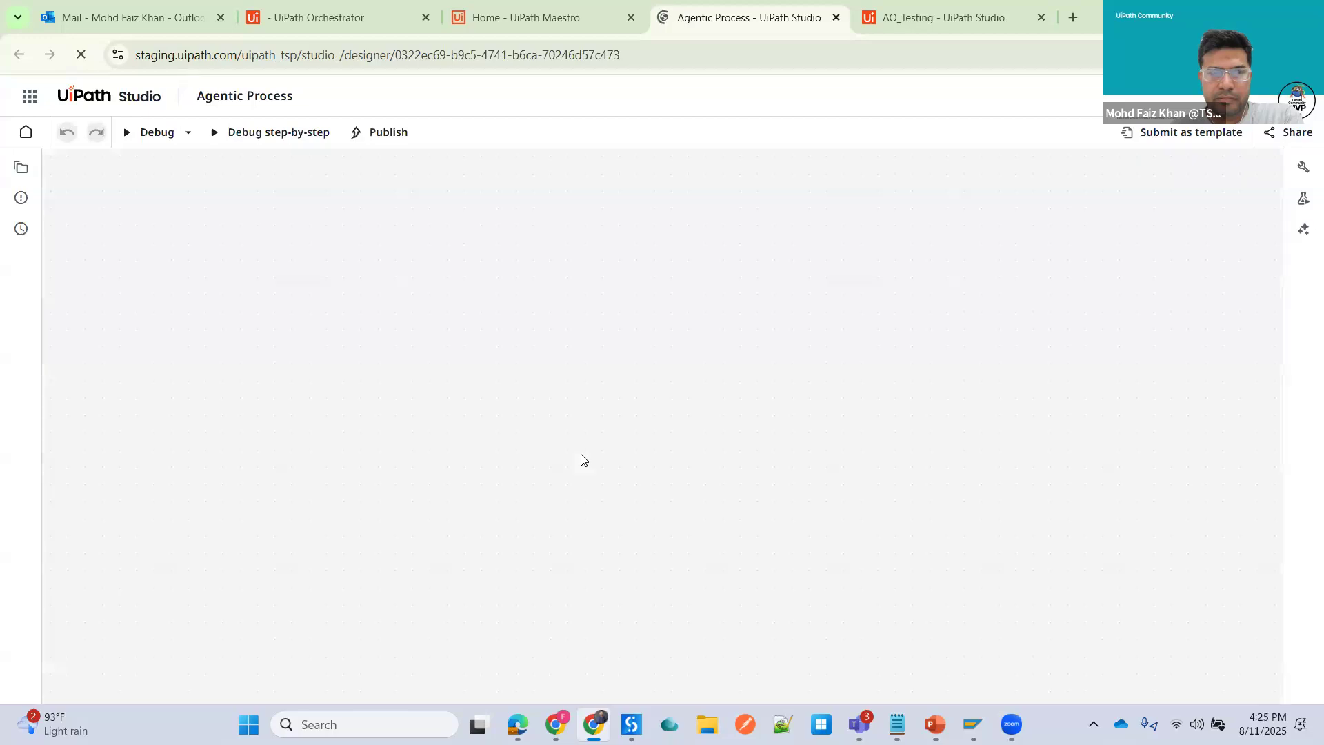
click(512, 21)
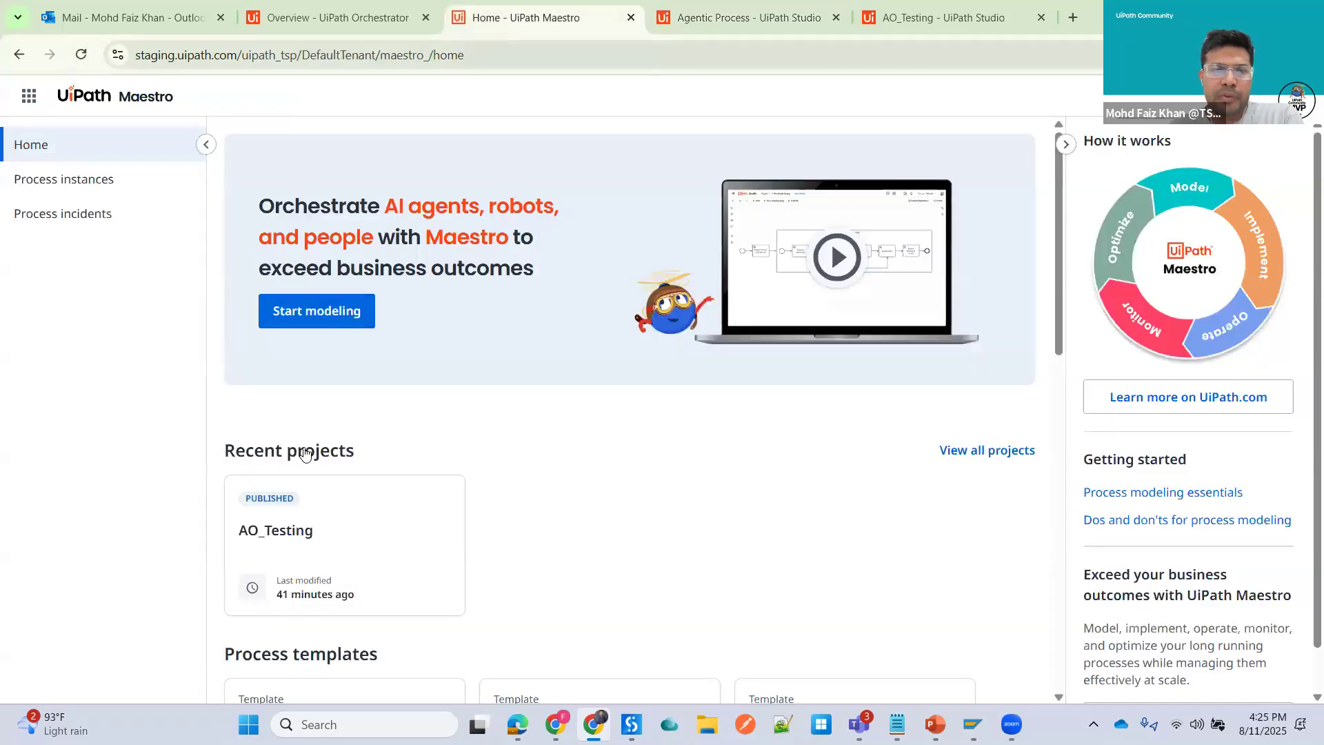
key(ctrl+Tab)
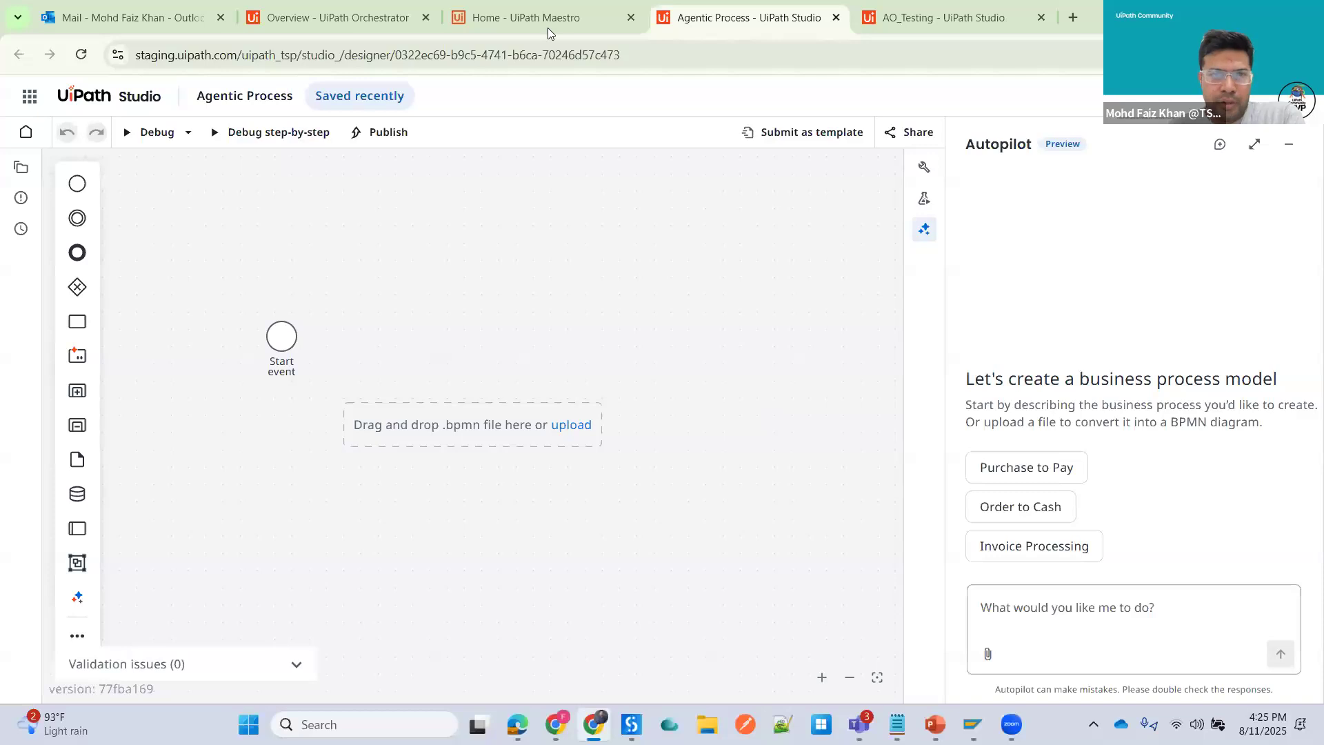
- Open the Studio workspace from the product launcher on the Orchestrator tab and review the Create New project types
click(337, 21)
click(29, 97)
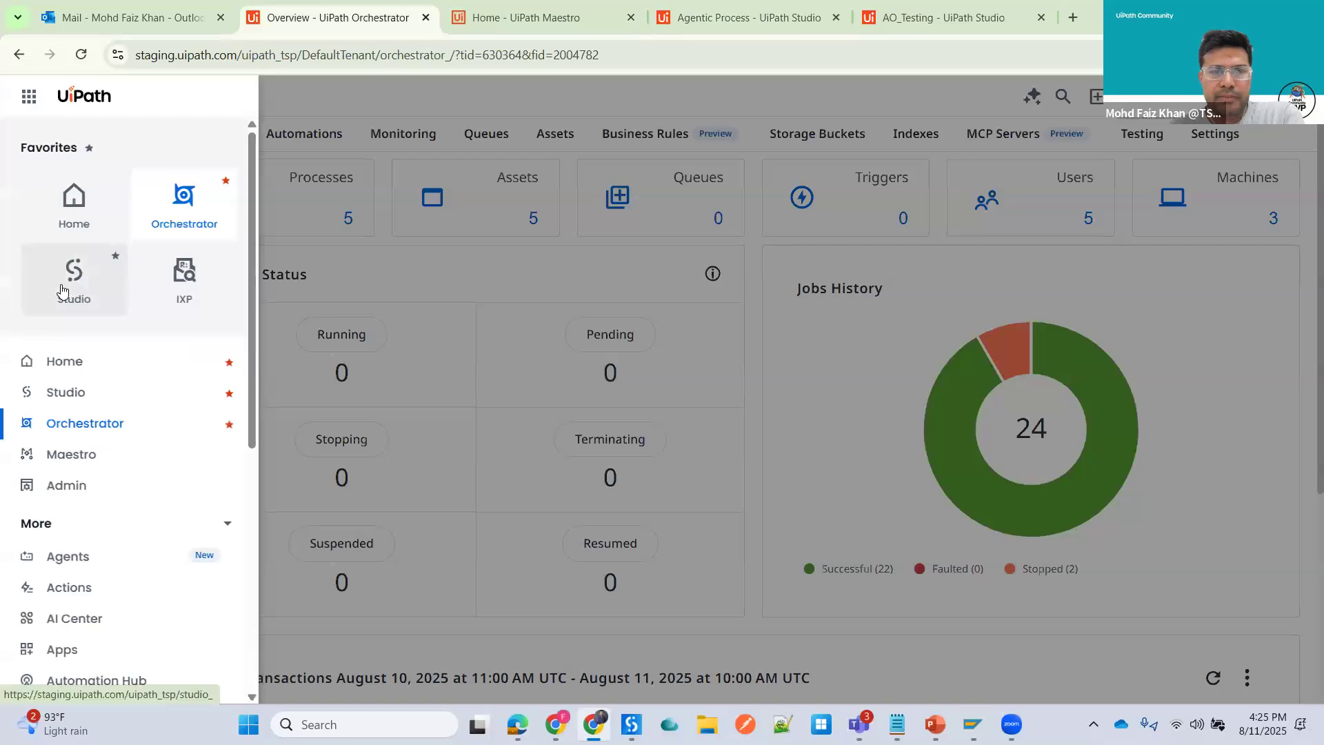
click(62, 291)
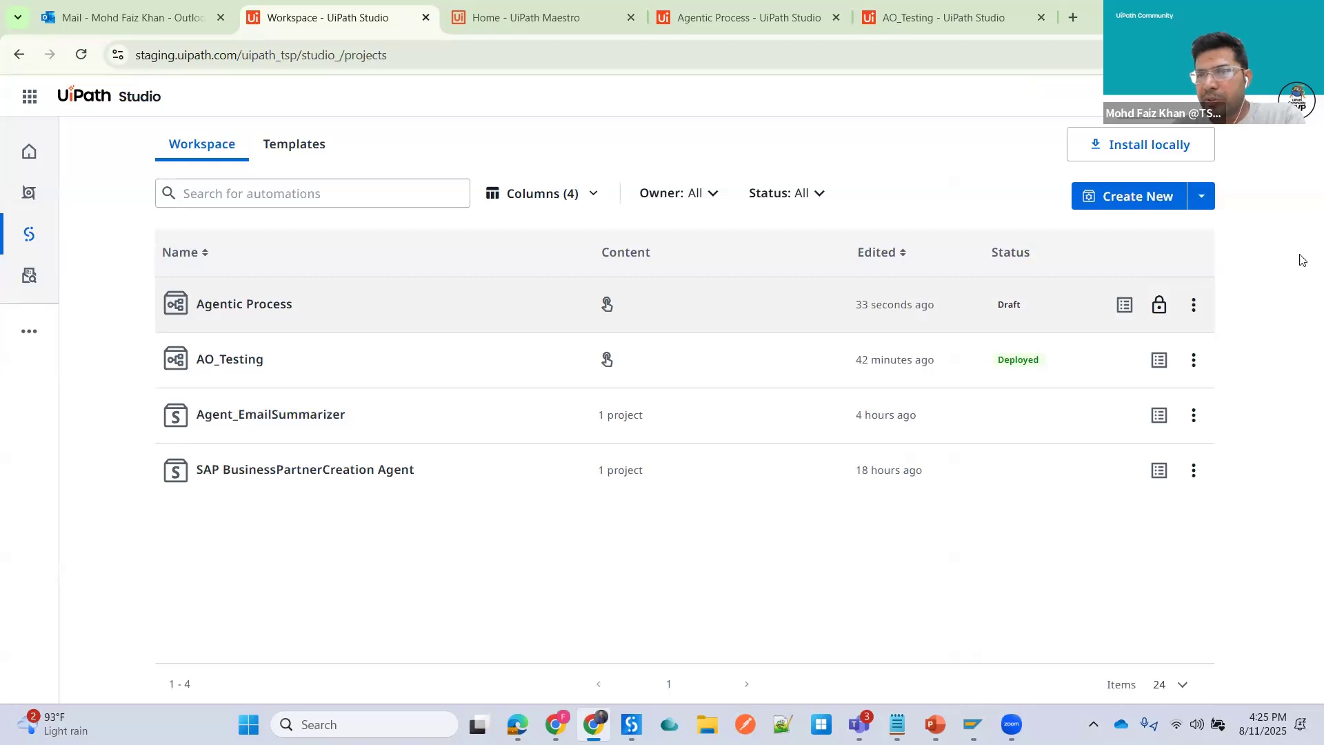
click(1204, 200)
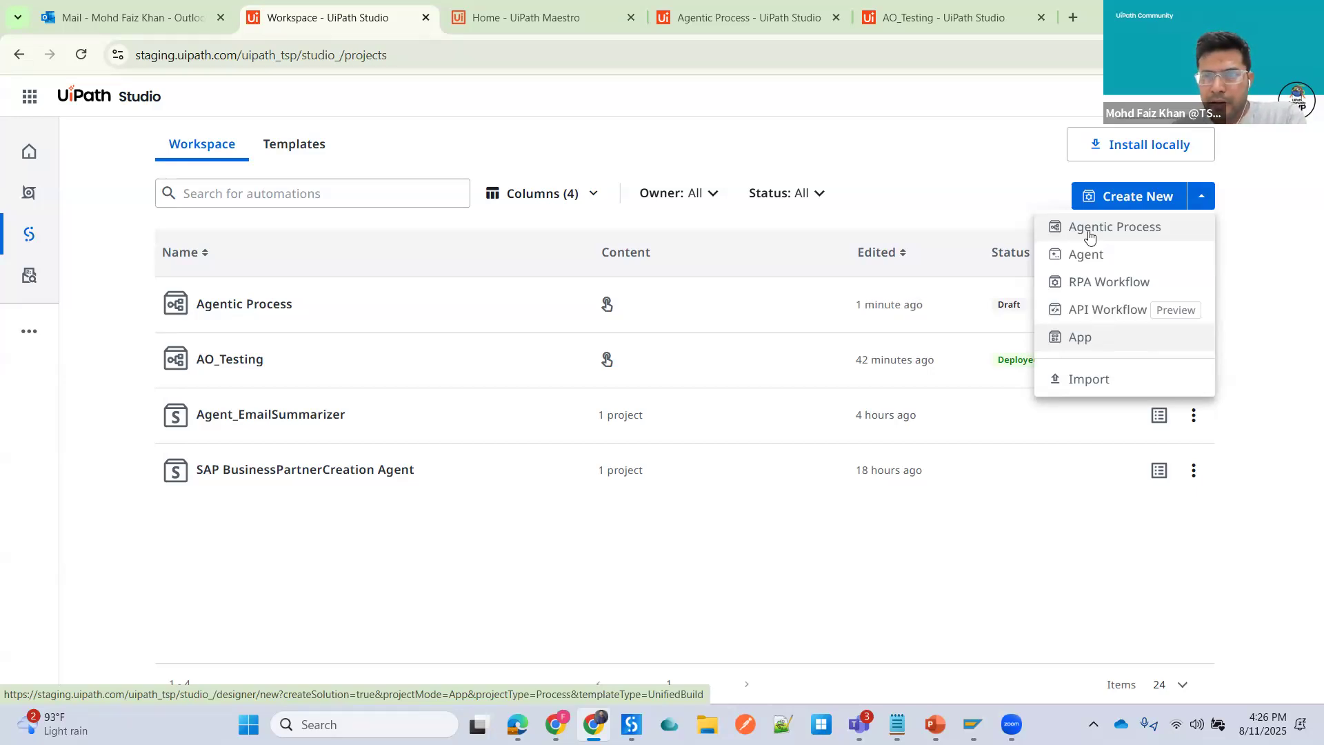
- In the Agentic Process designer, close Autopilot and toggle through the run output and properties panels
click(723, 22)
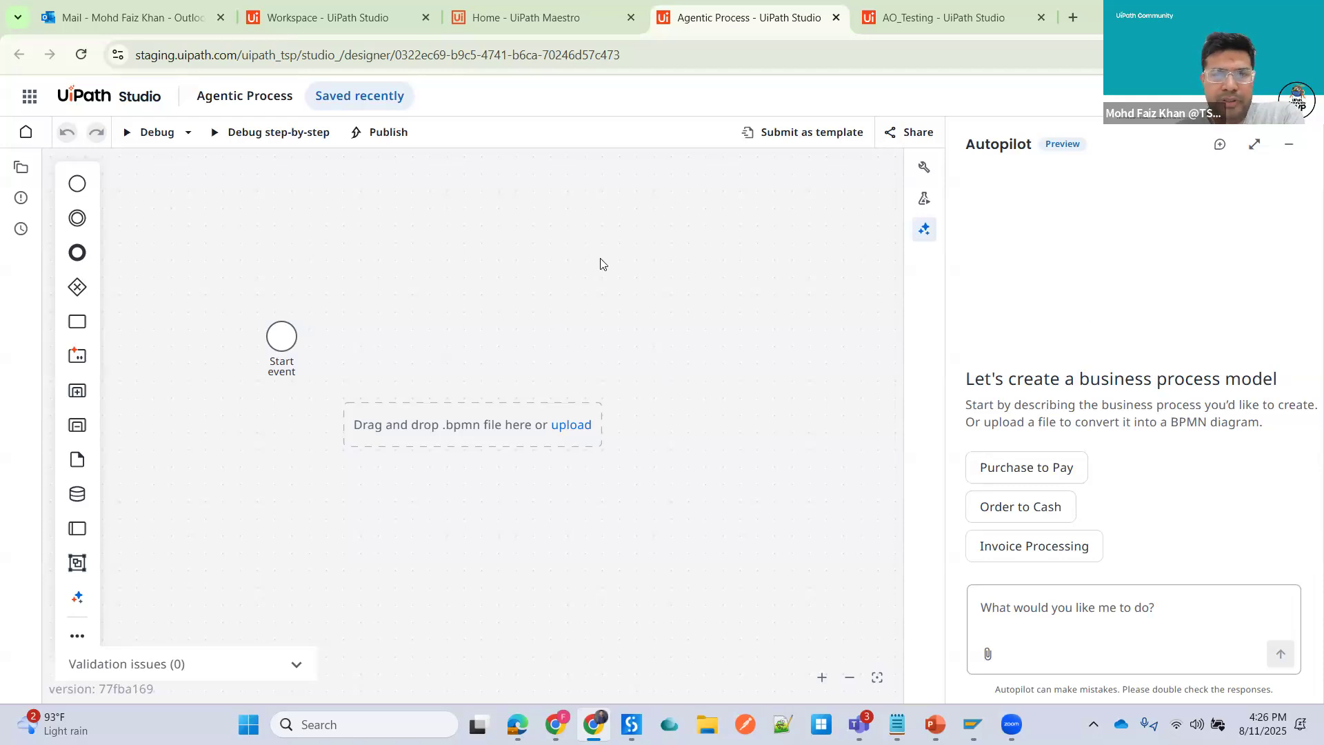
click(925, 232)
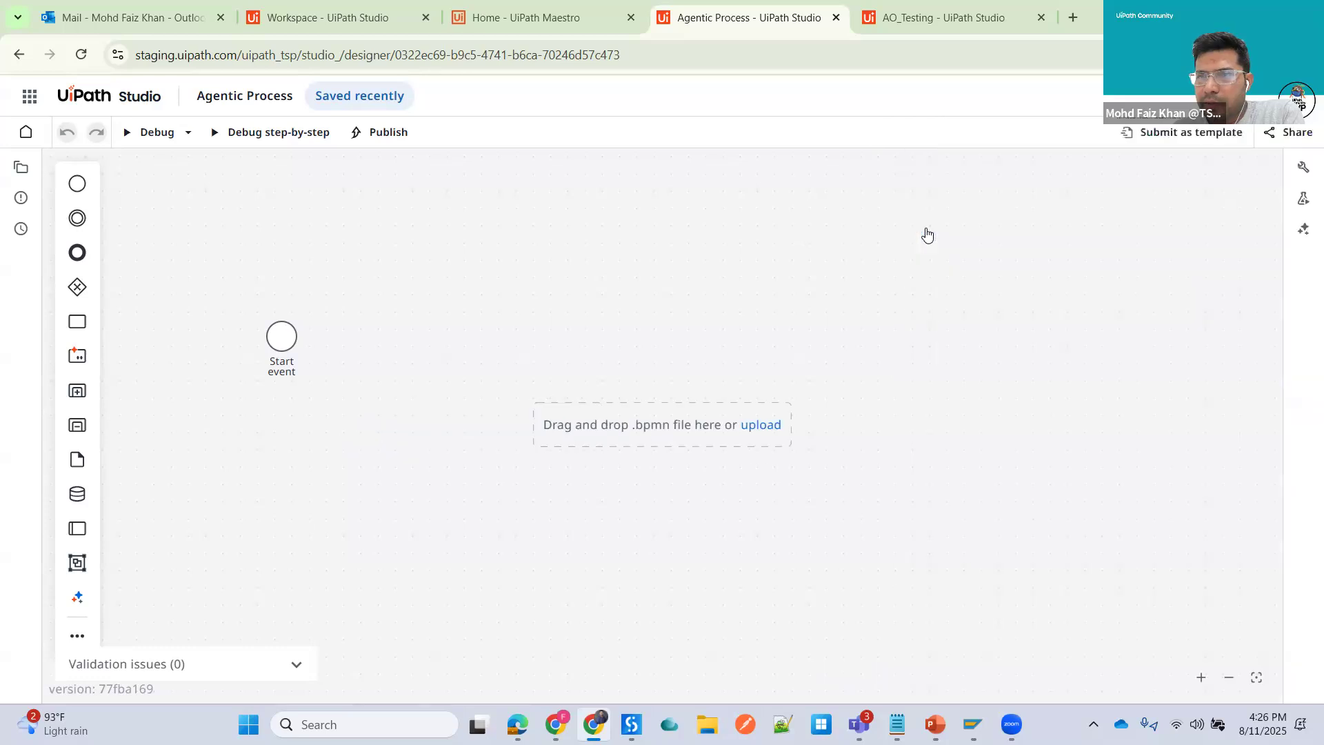
click(1303, 199)
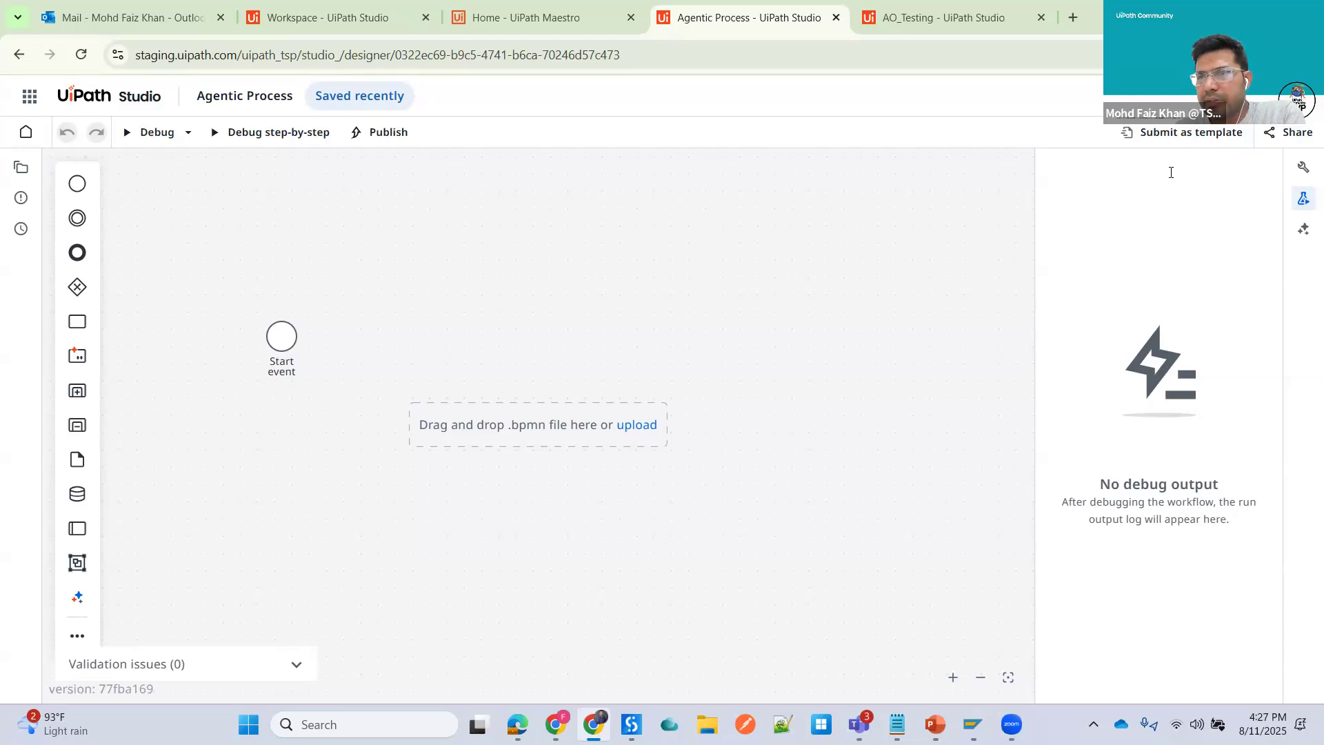
click(1300, 169)
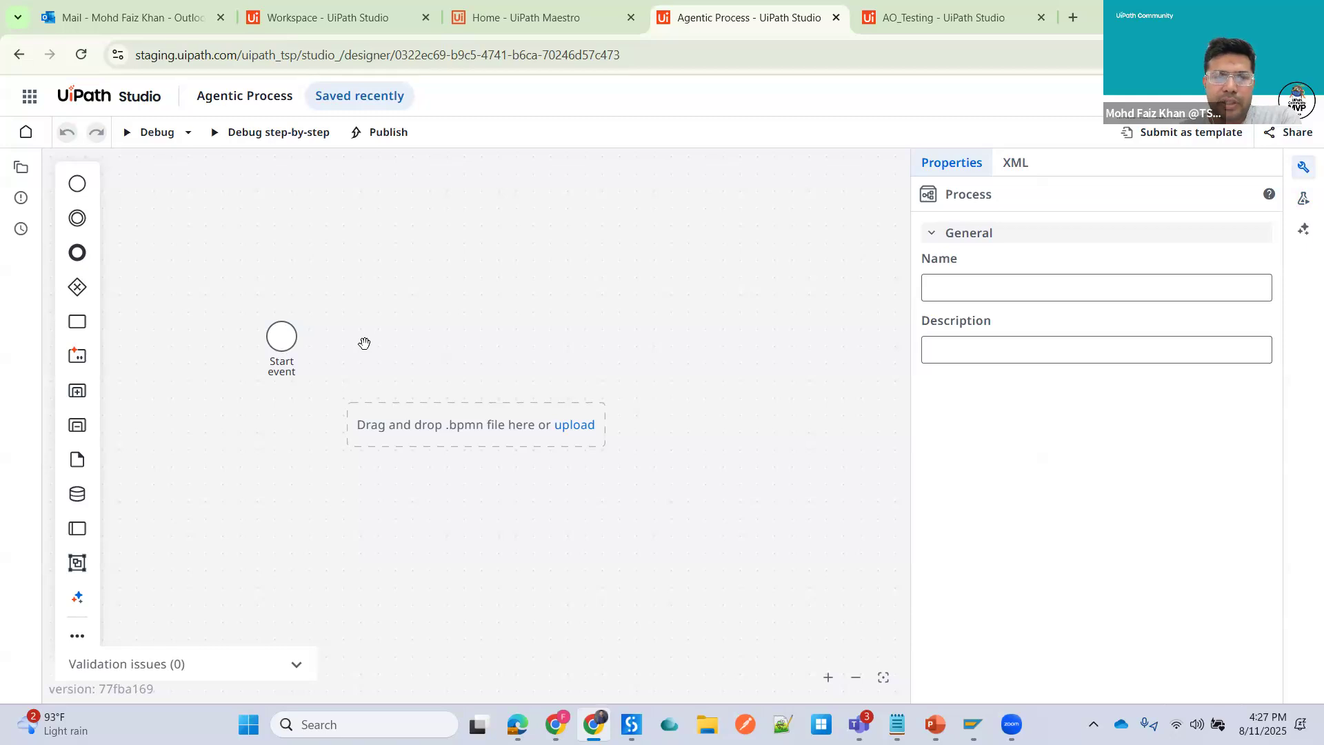
- Select the start event and view its XML definition before returning to its properties
click(280, 339)
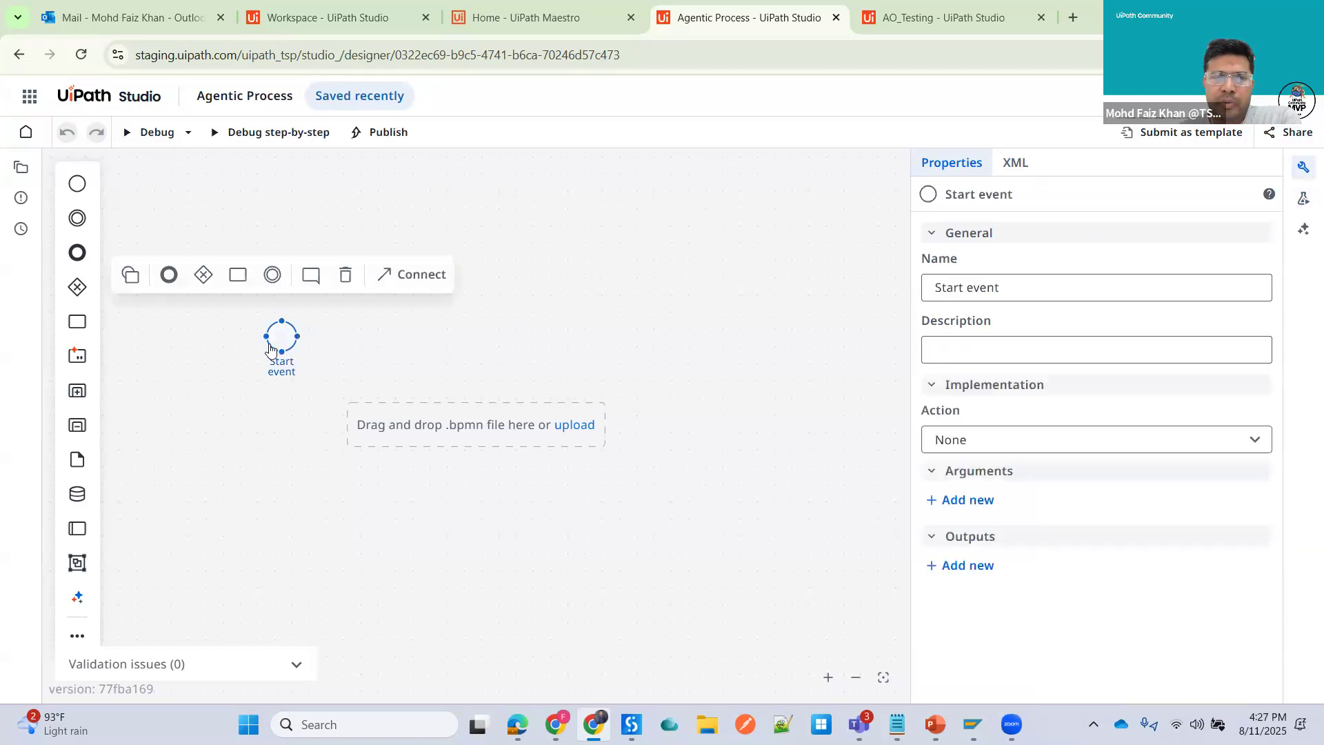
click(1022, 161)
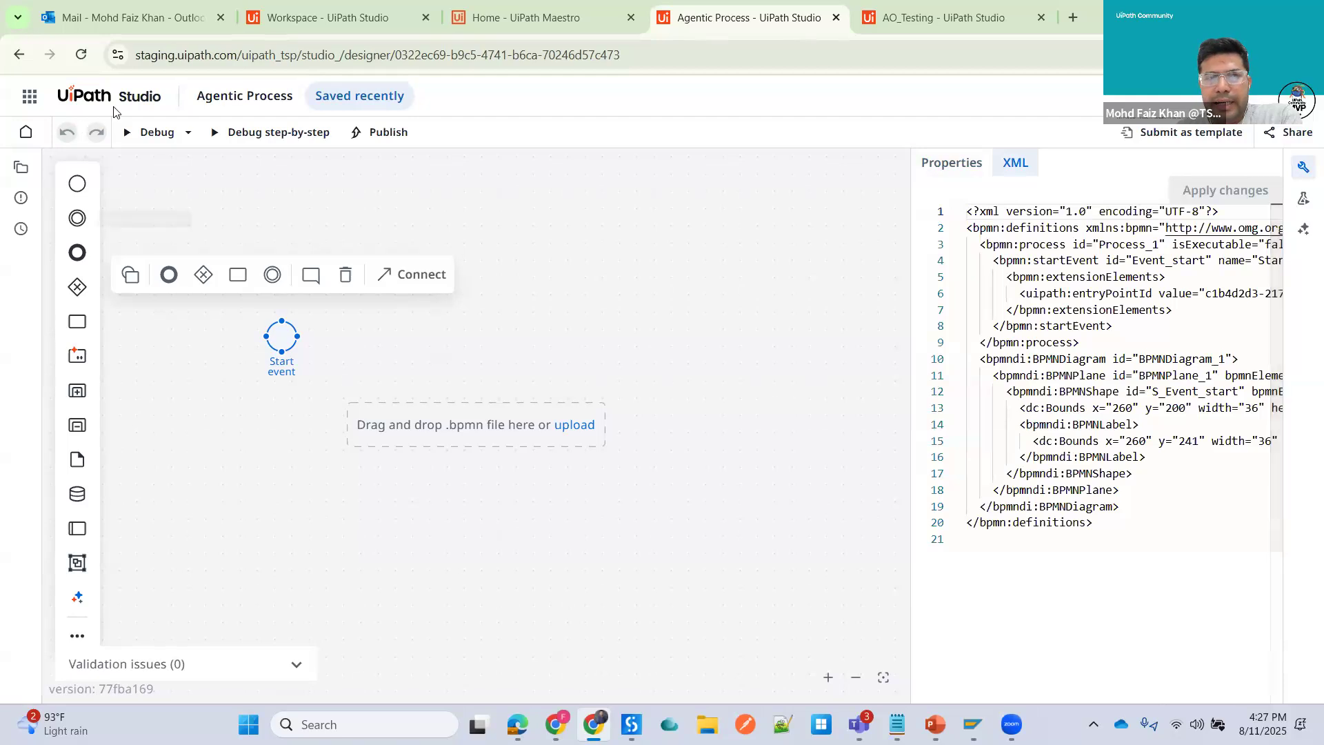
click(940, 165)
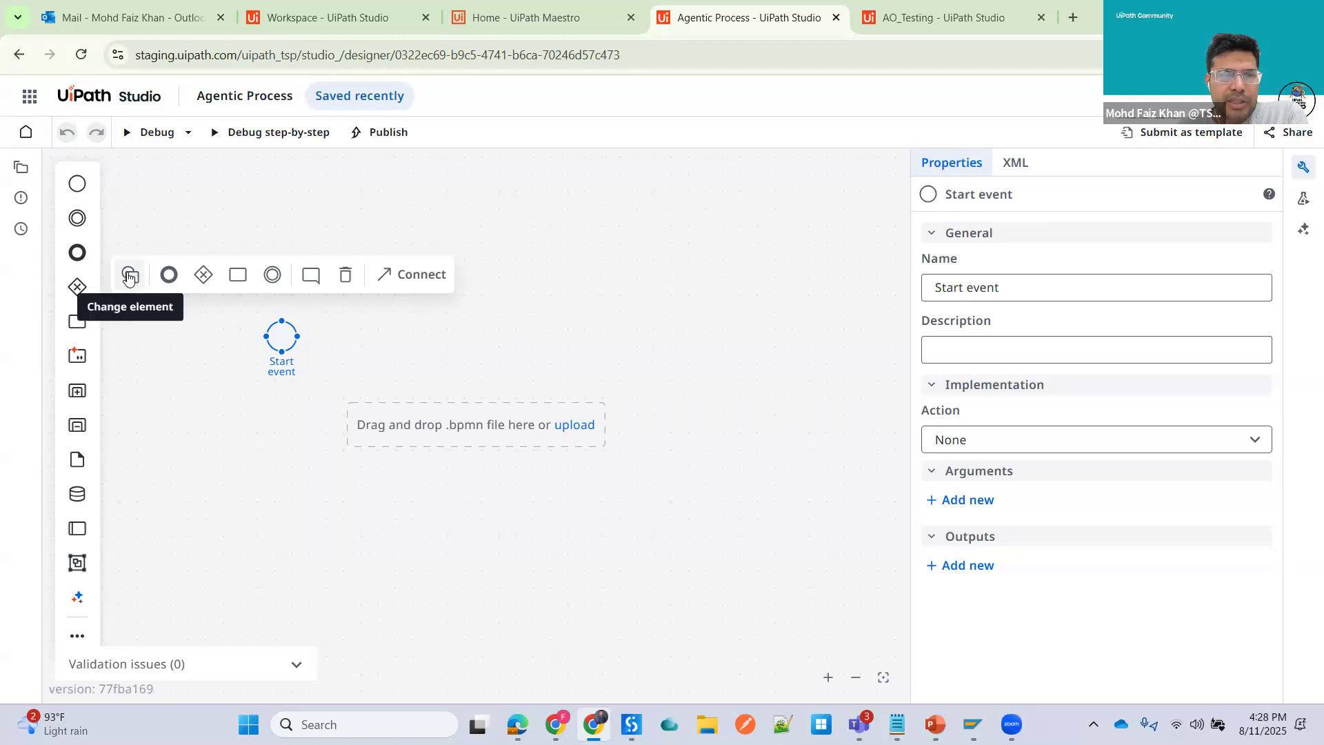
- Explore the start event's quick-add options, then deselect it on the canvas
mouse_move(291, 340)
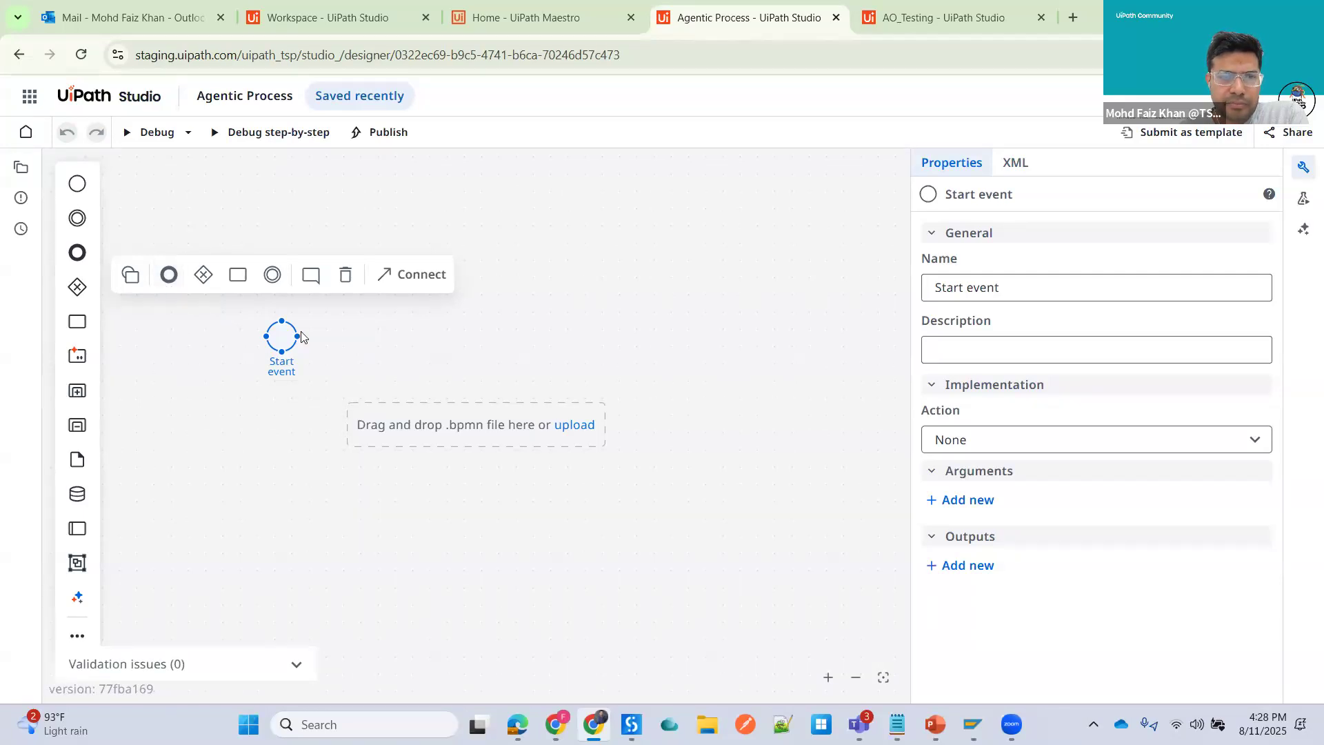
click(169, 276)
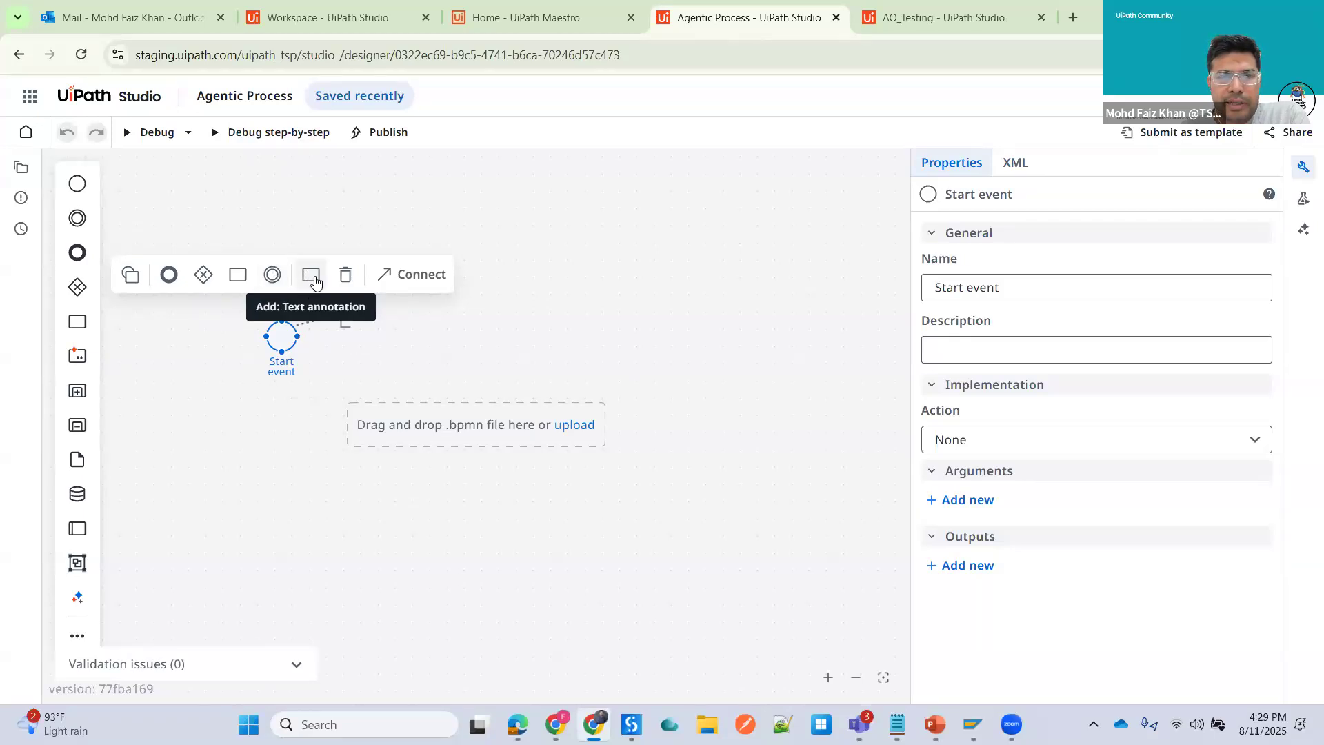
click(606, 355)
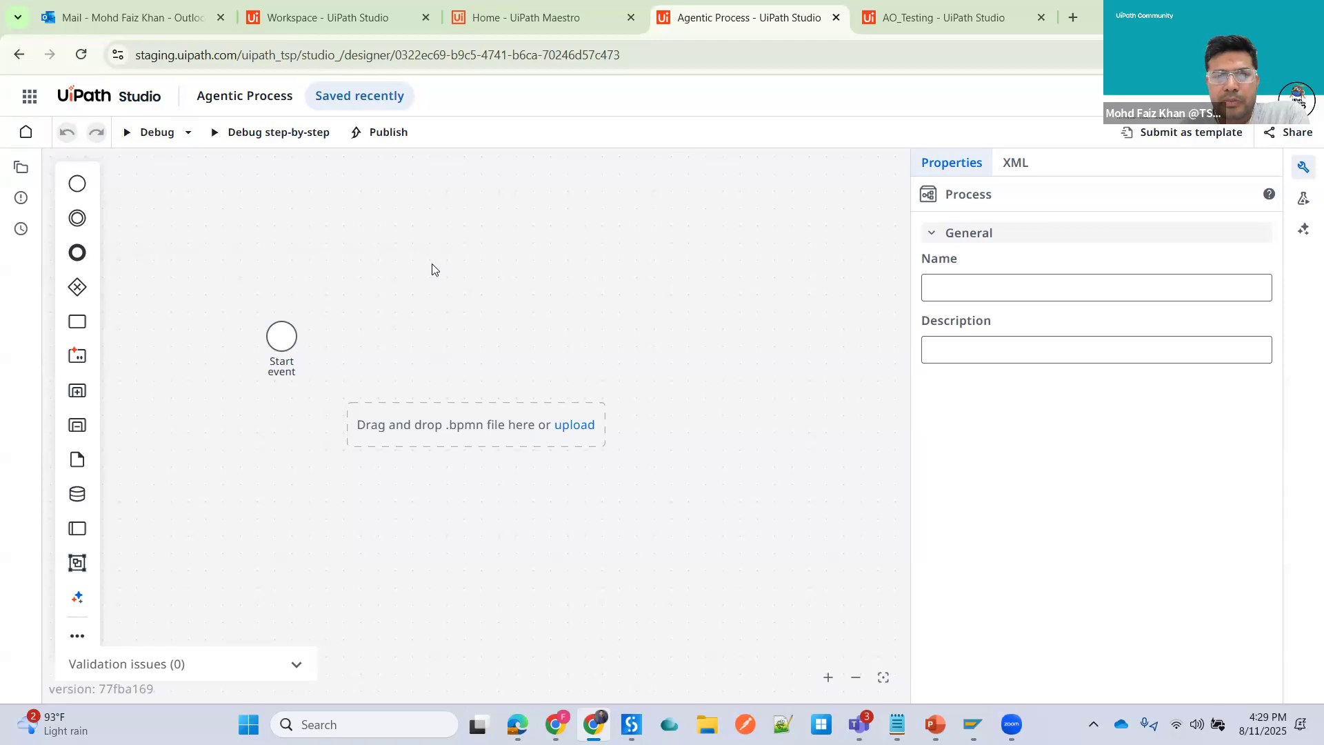
- Open the AO_Testing diagram tab and check the Sophos VPN connection from the system tray
click(933, 10)
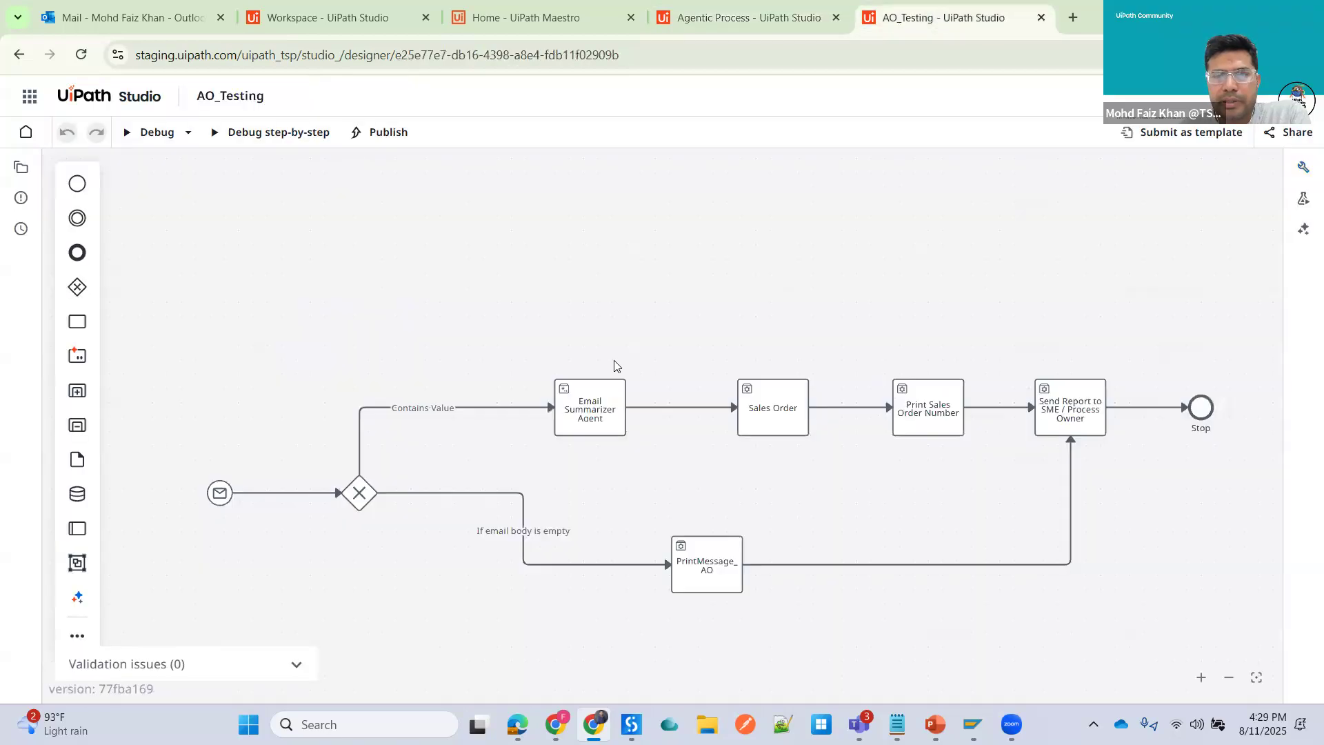
scroll(694, 283, down, 1)
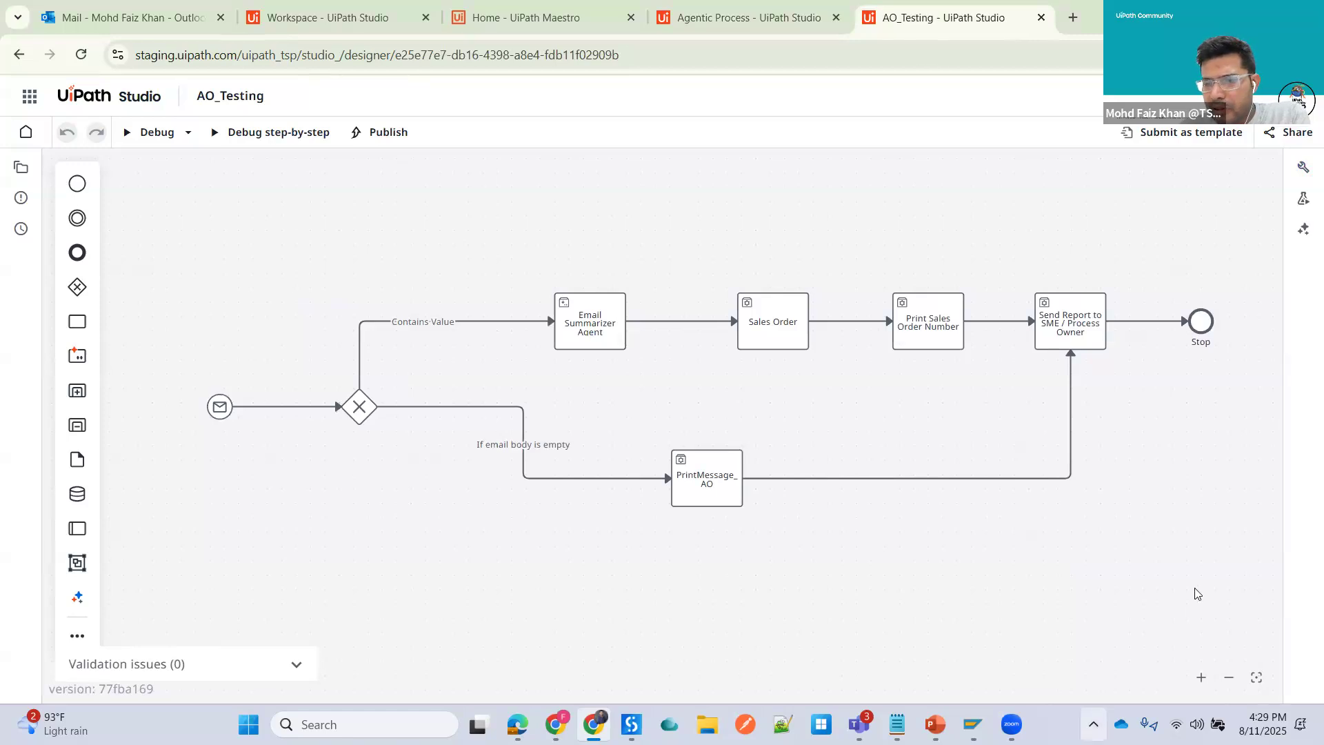
click(1093, 724)
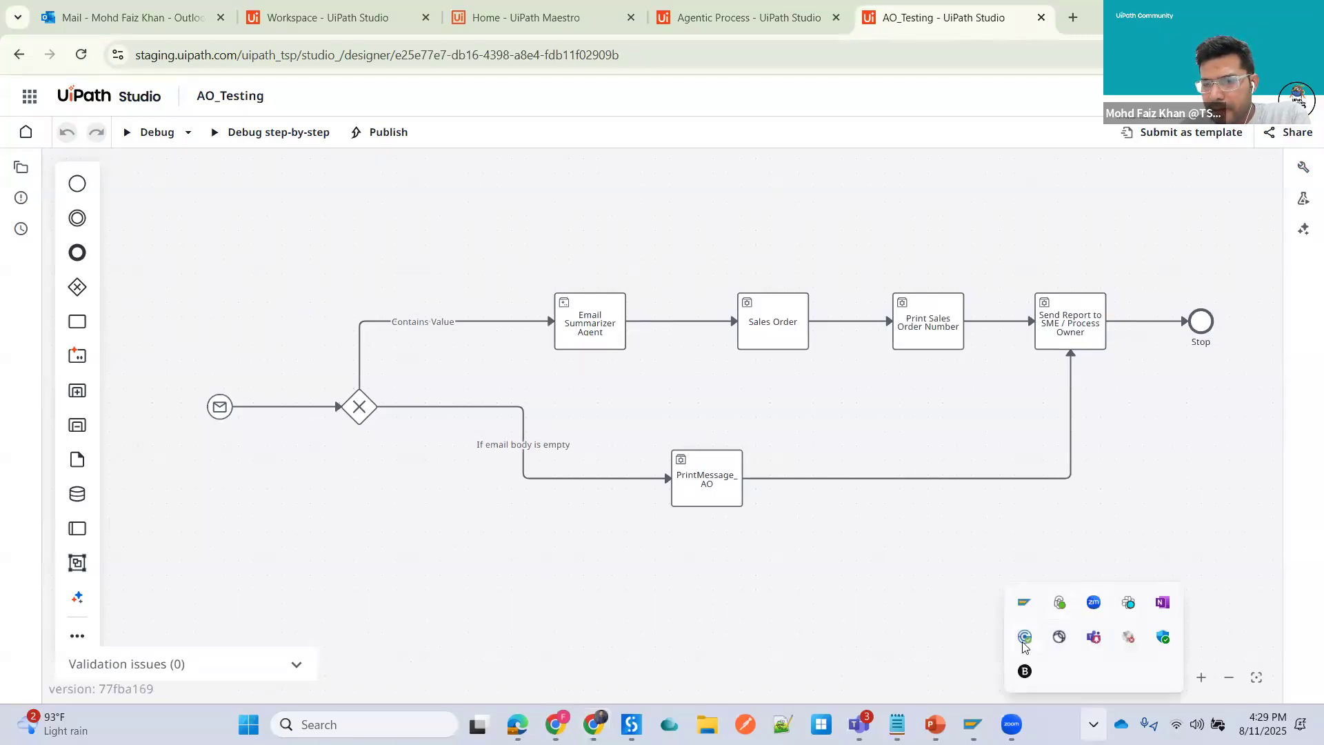
click(1025, 636)
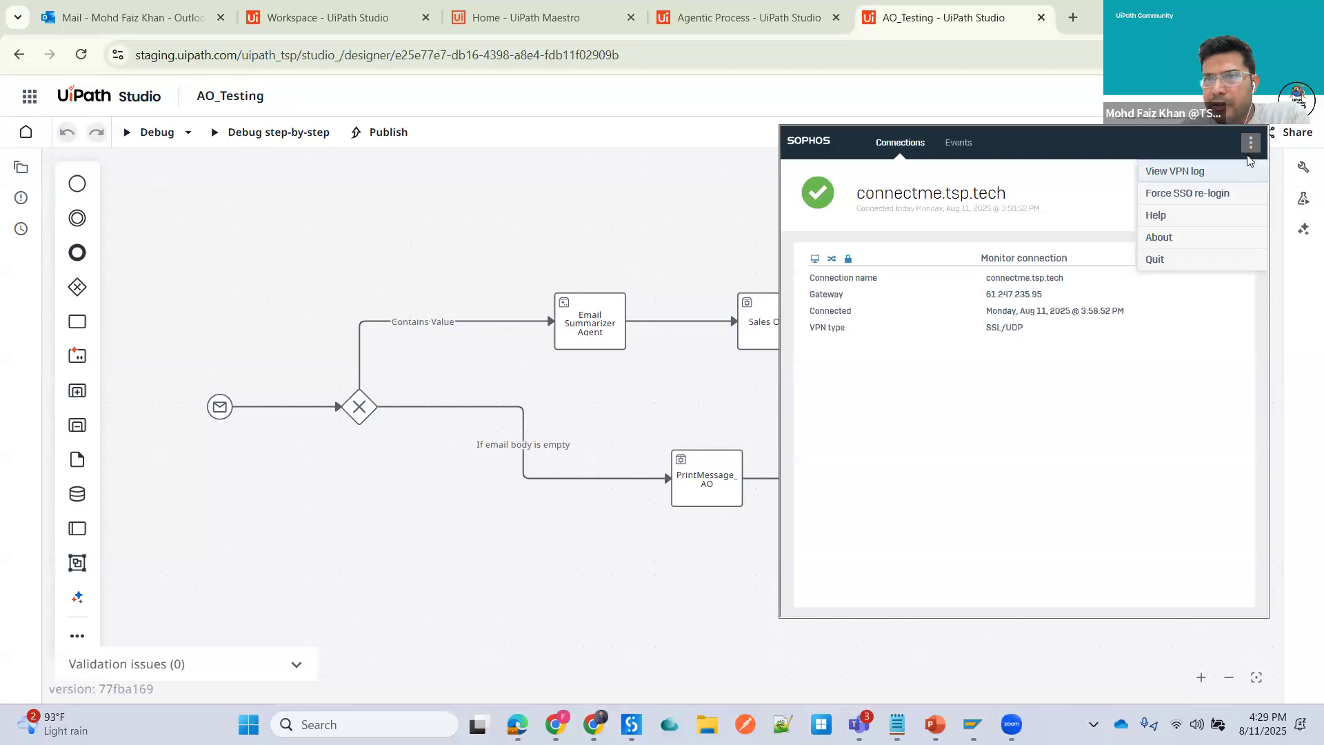
click(1300, 308)
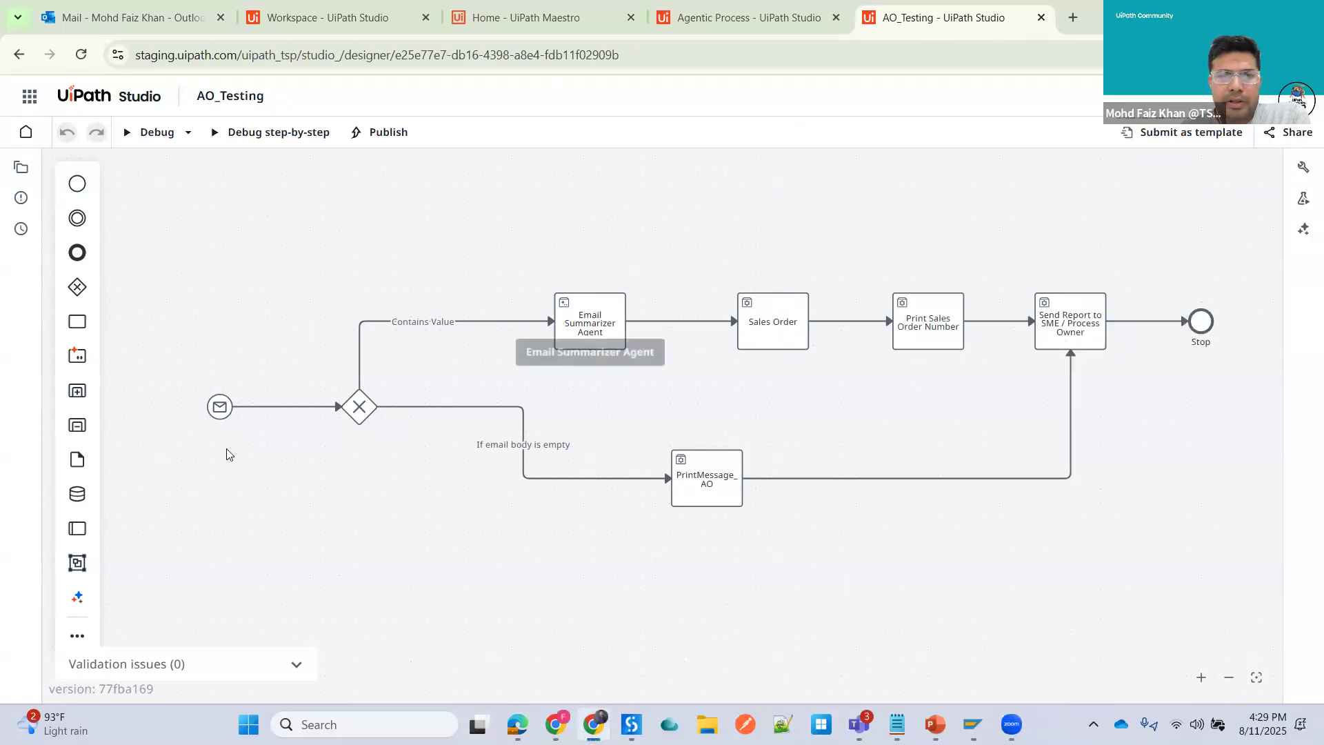
- Name the message start event of AO_Testing "Email Trigger"
click(220, 408)
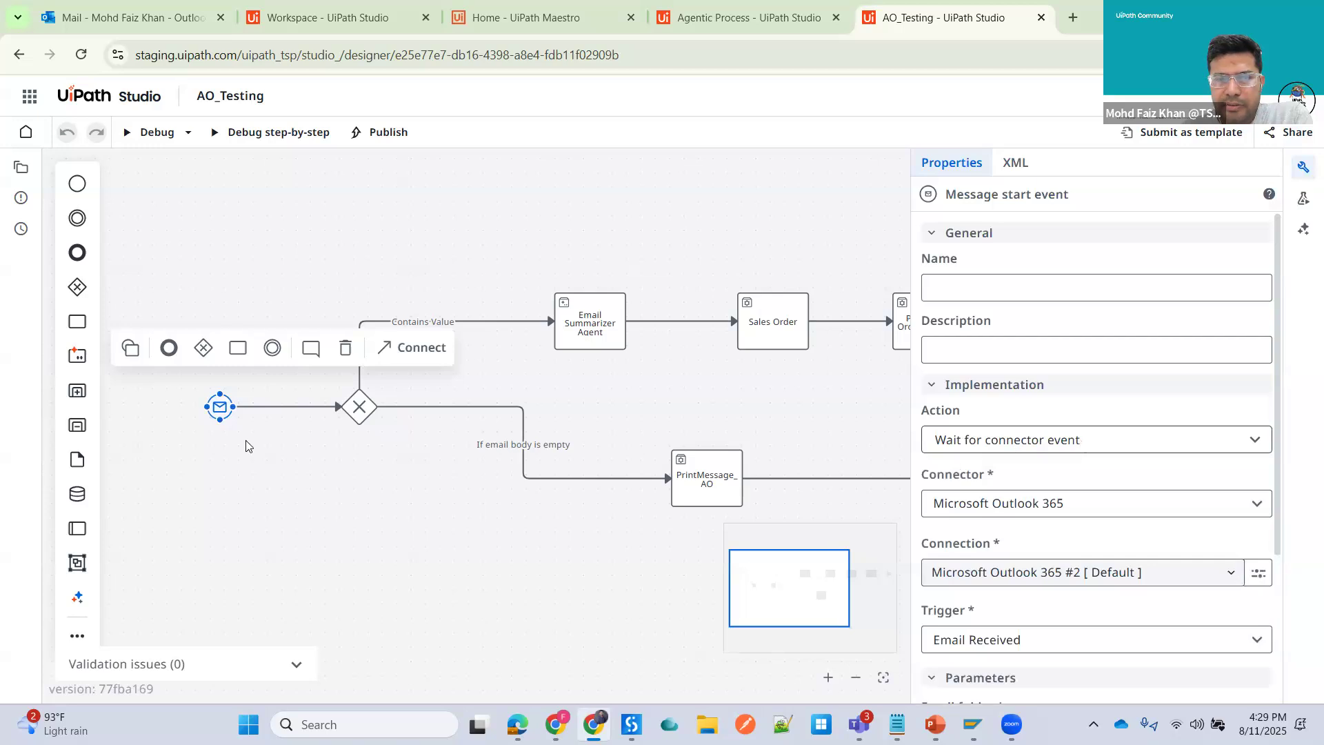
click(976, 287)
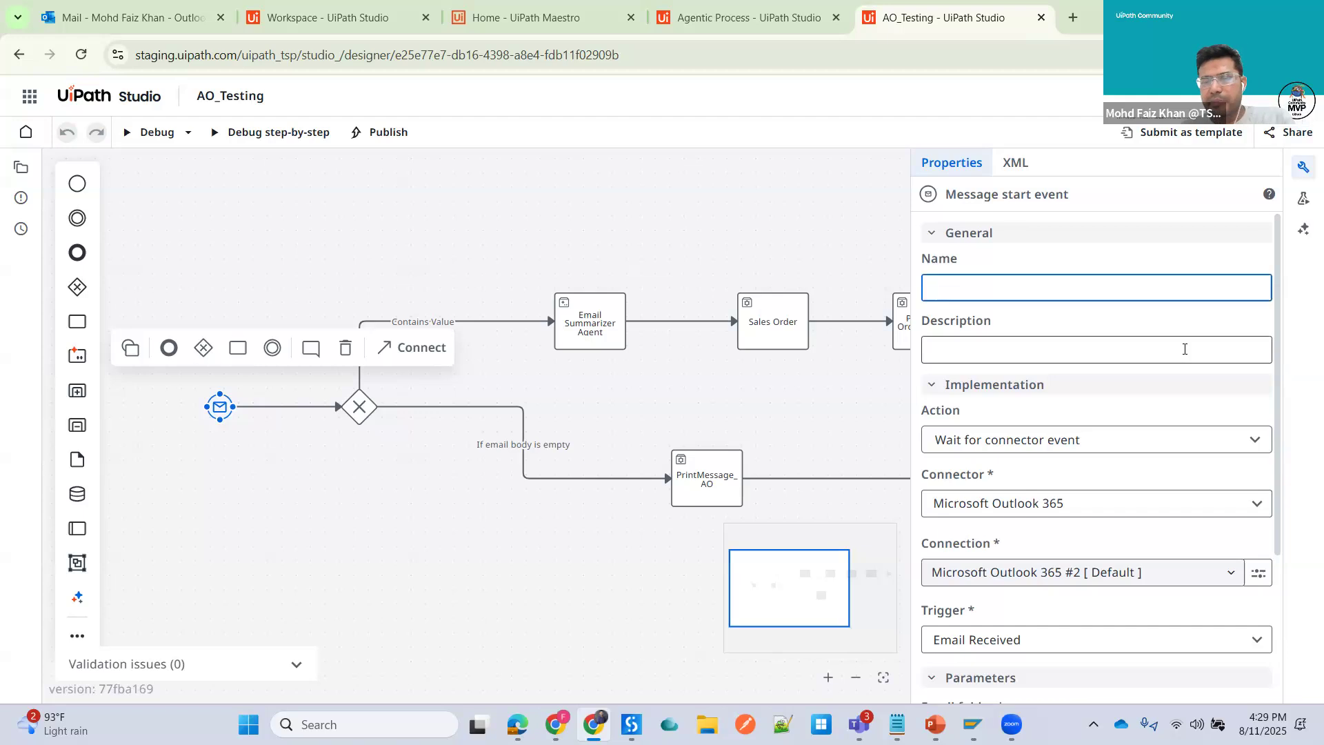
text(Email Trigger)
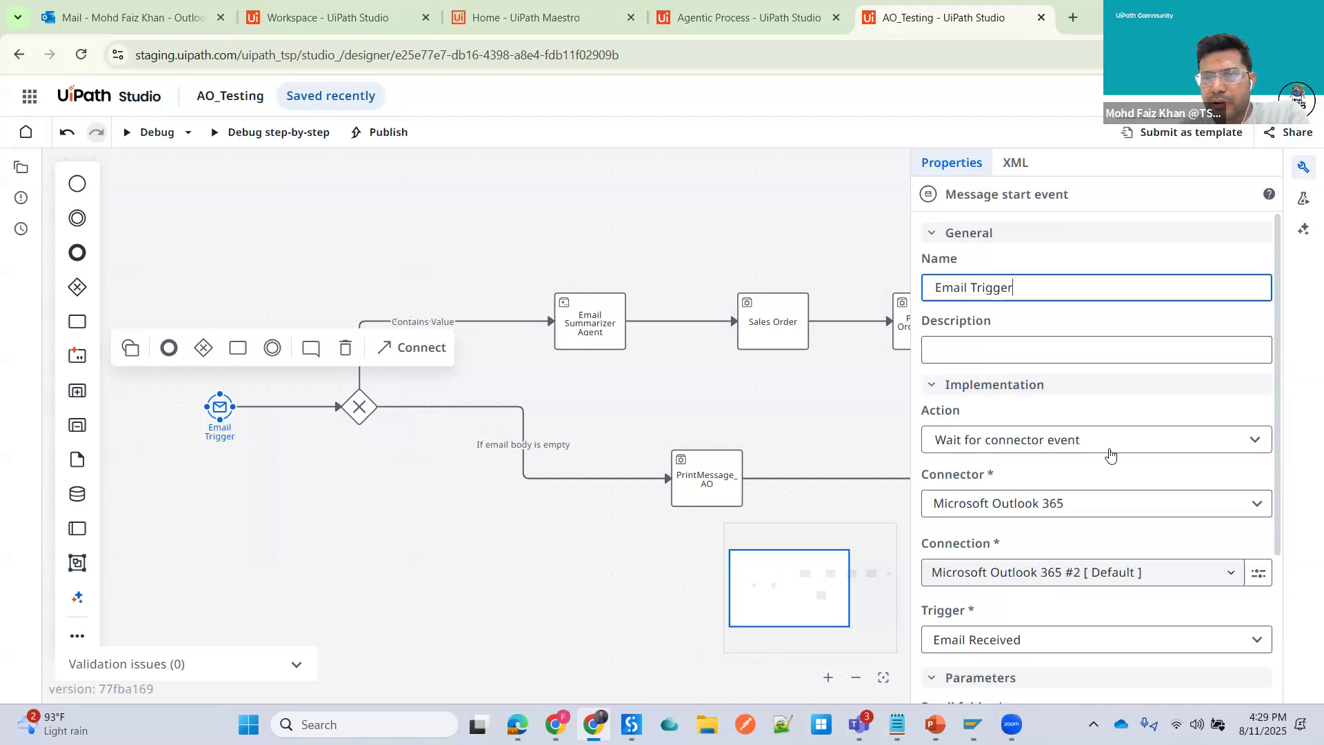
- Reselect the Email Trigger event and review its Action options, keeping Wait for connector event
click(566, 570)
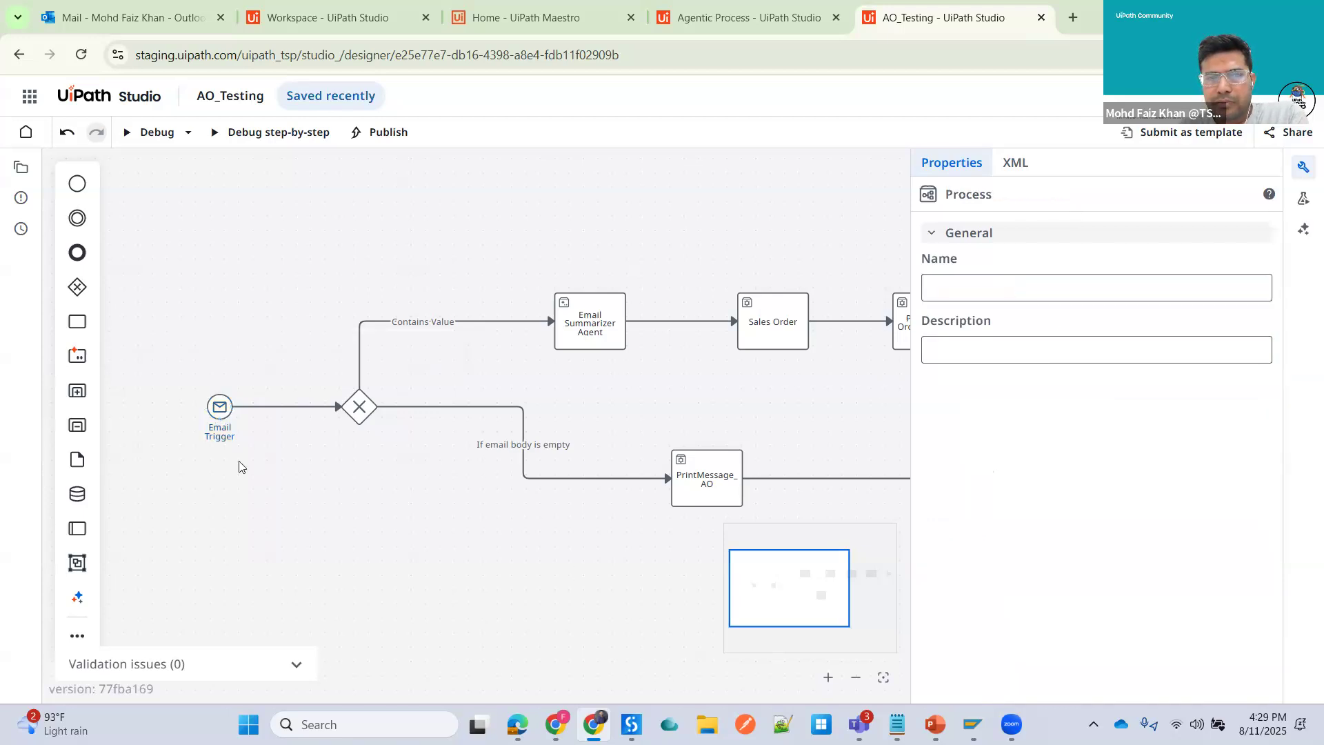
click(223, 411)
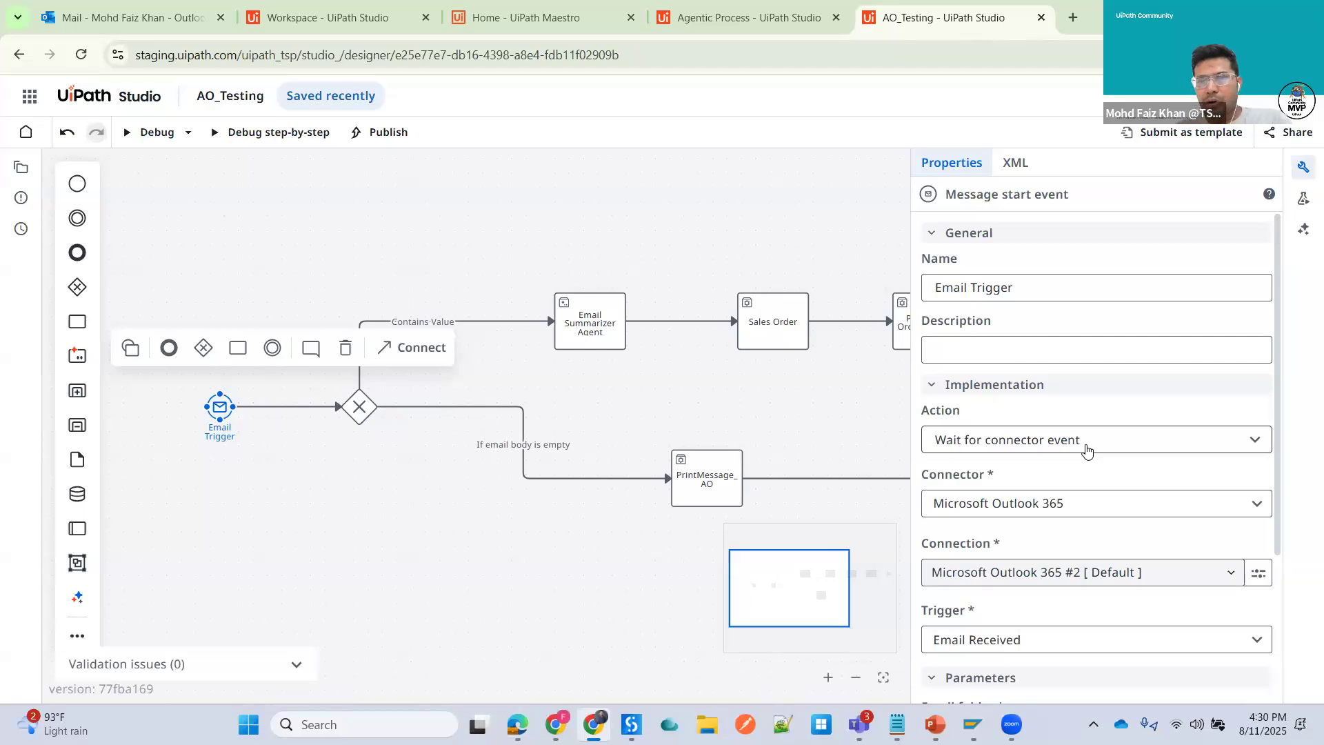
click(1247, 446)
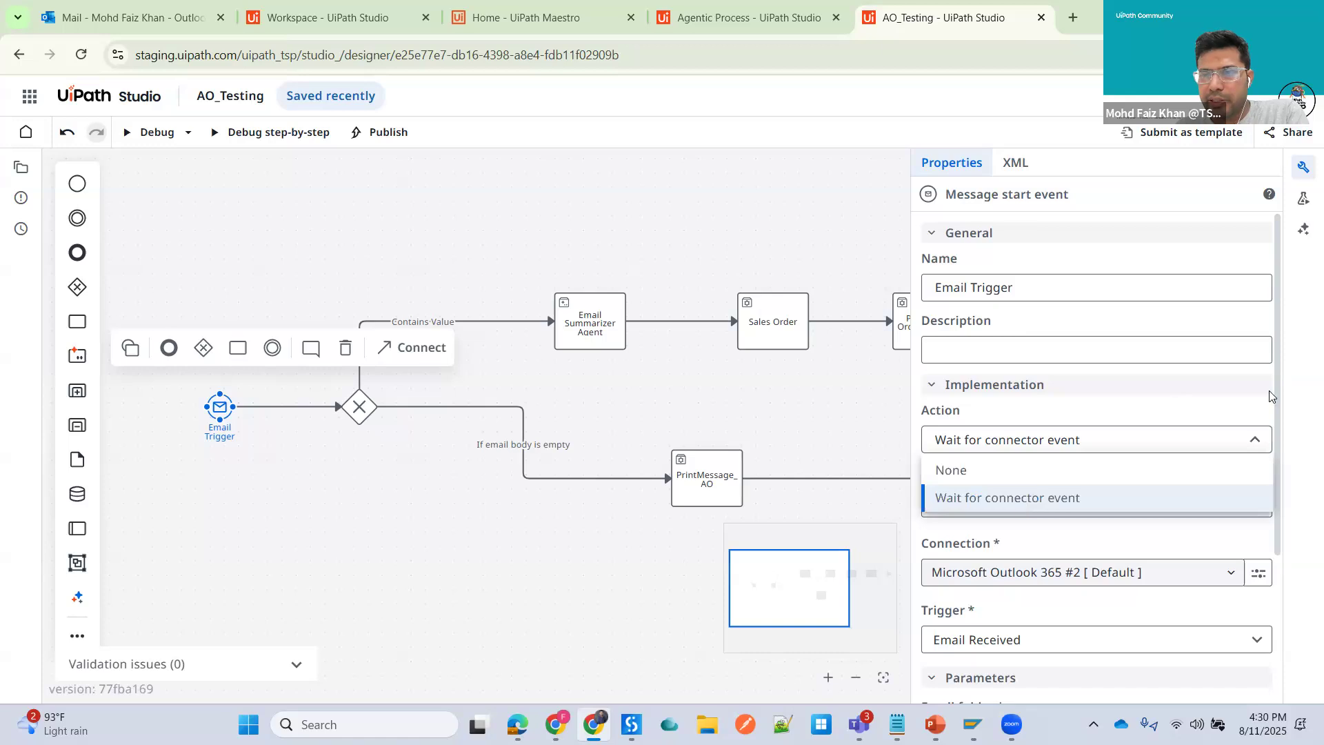
click(947, 511)
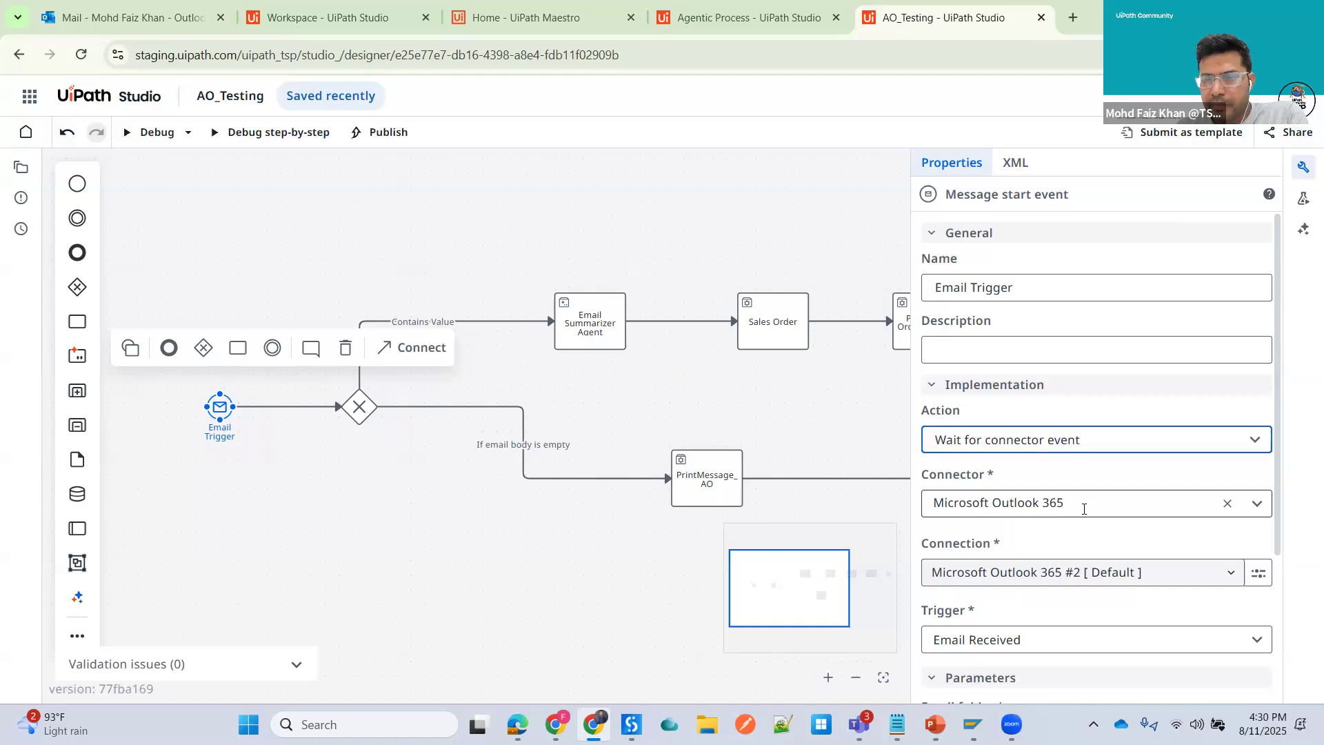
- Review the available Outlook trigger types, keeping Email Received, and scroll to the trigger parameters
scroll(1084, 509, down, 1)
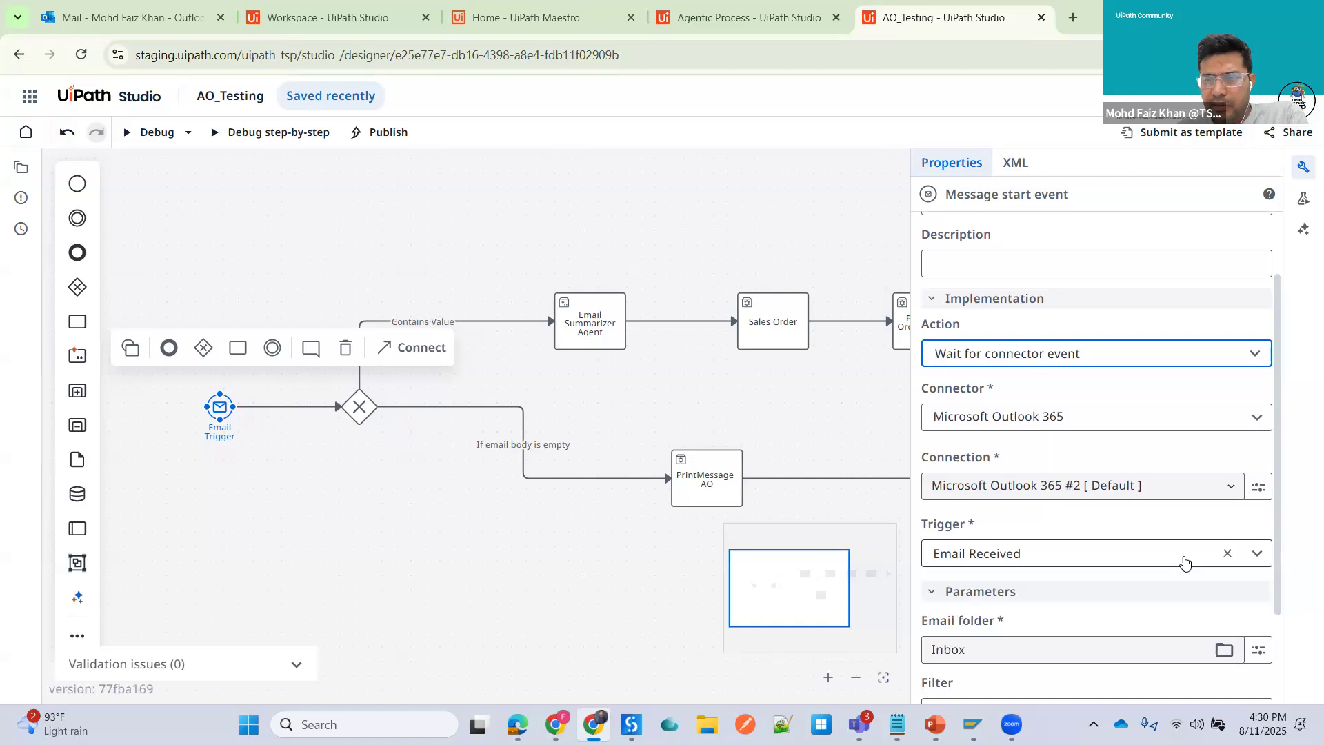
click(1257, 556)
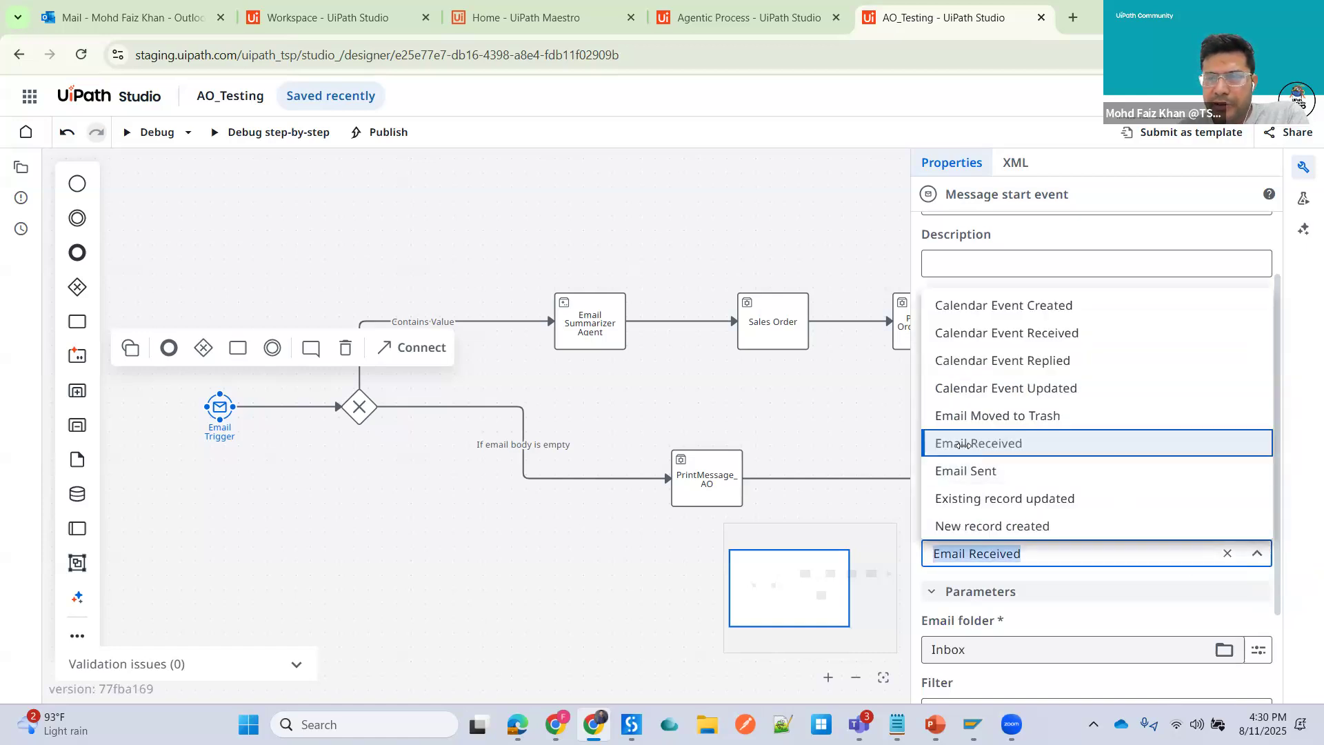
click(1303, 557)
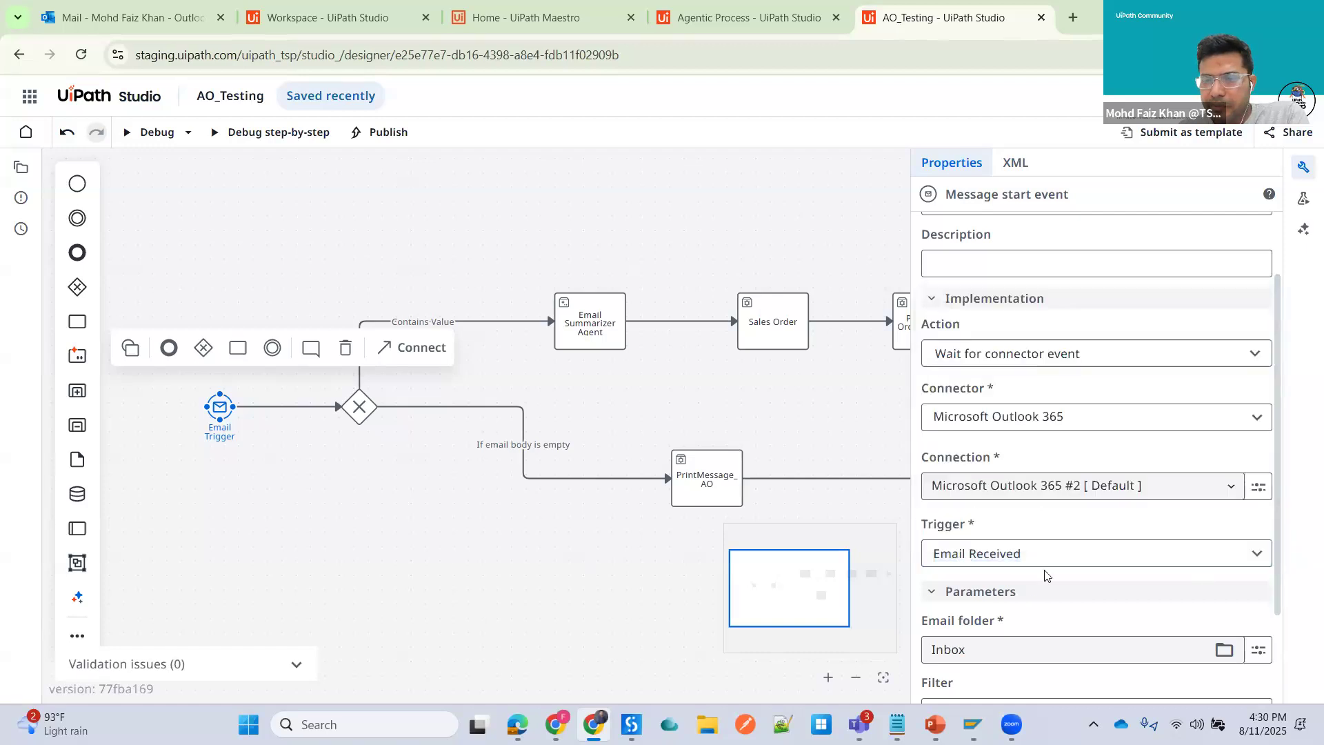
scroll(1046, 573, down, 2)
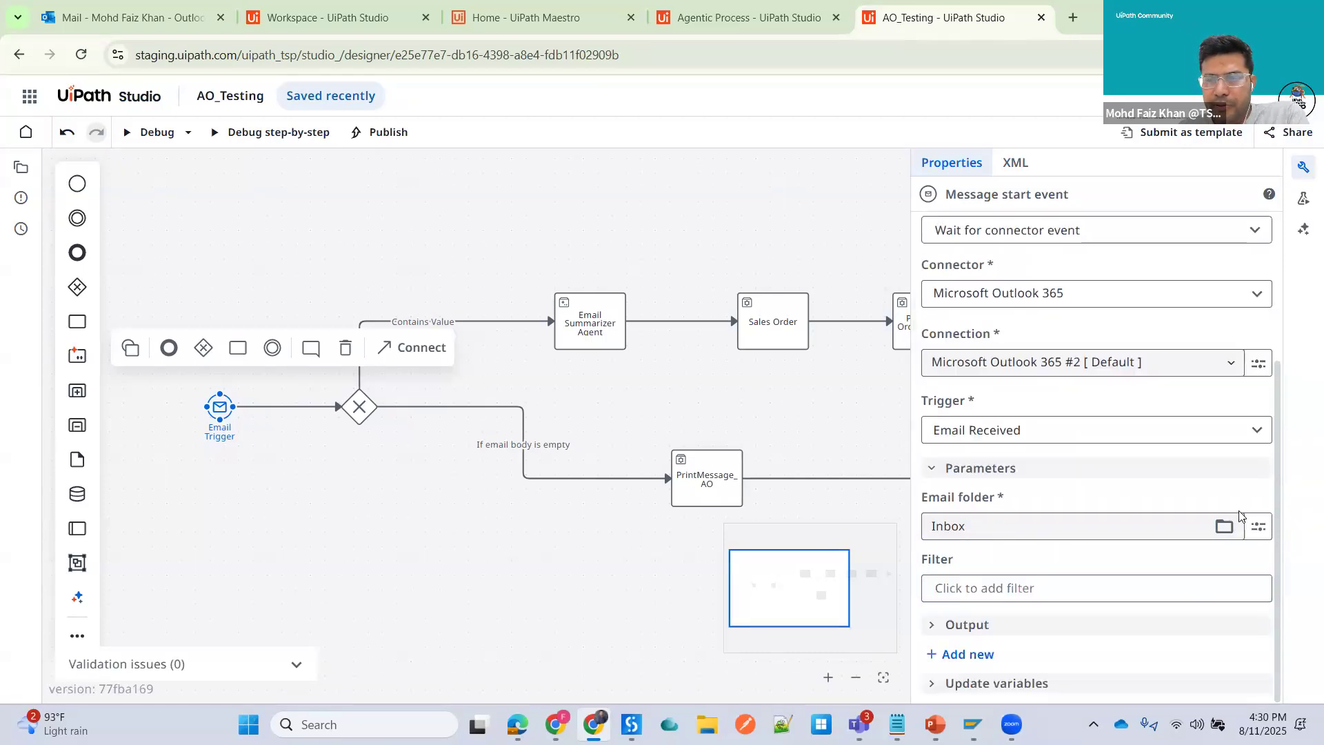
- Browse the mailbox folders available for the trigger's email folder, keeping Inbox
click(1224, 529)
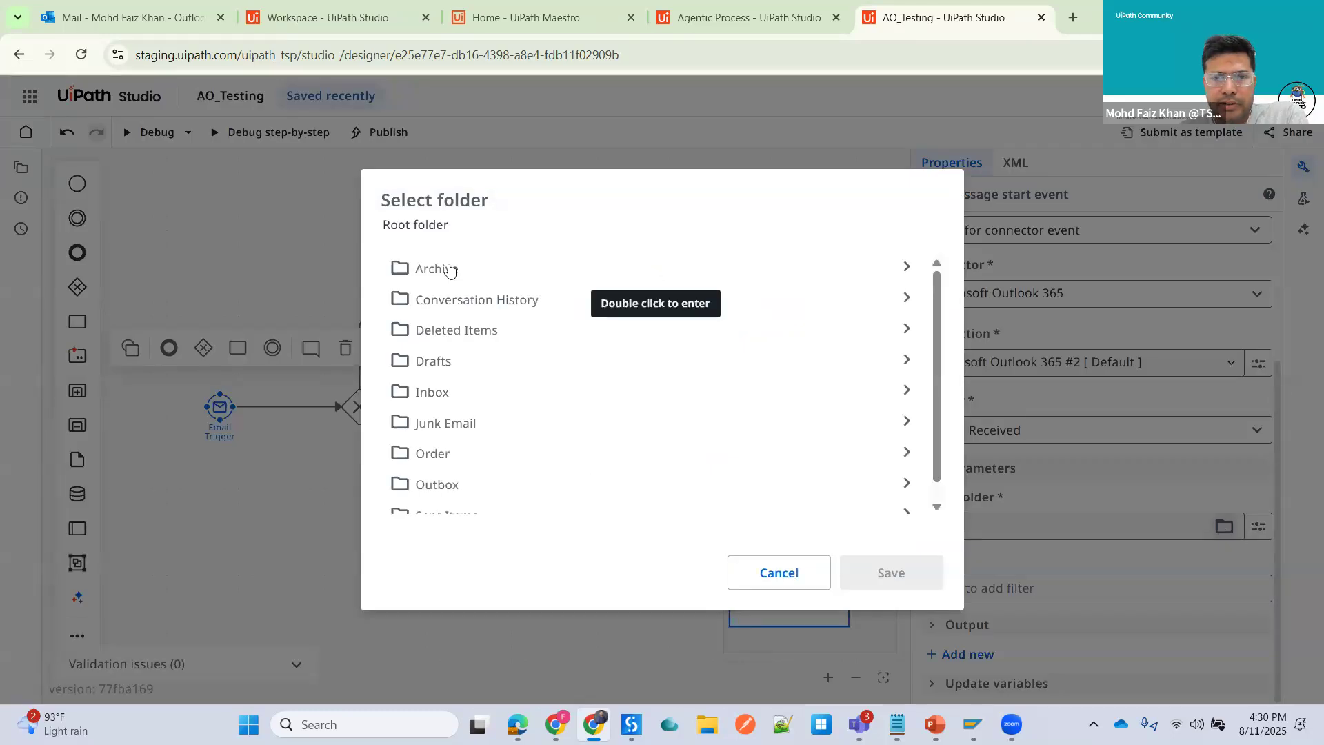
scroll(477, 442, down, 1)
scroll(486, 323, up, 1)
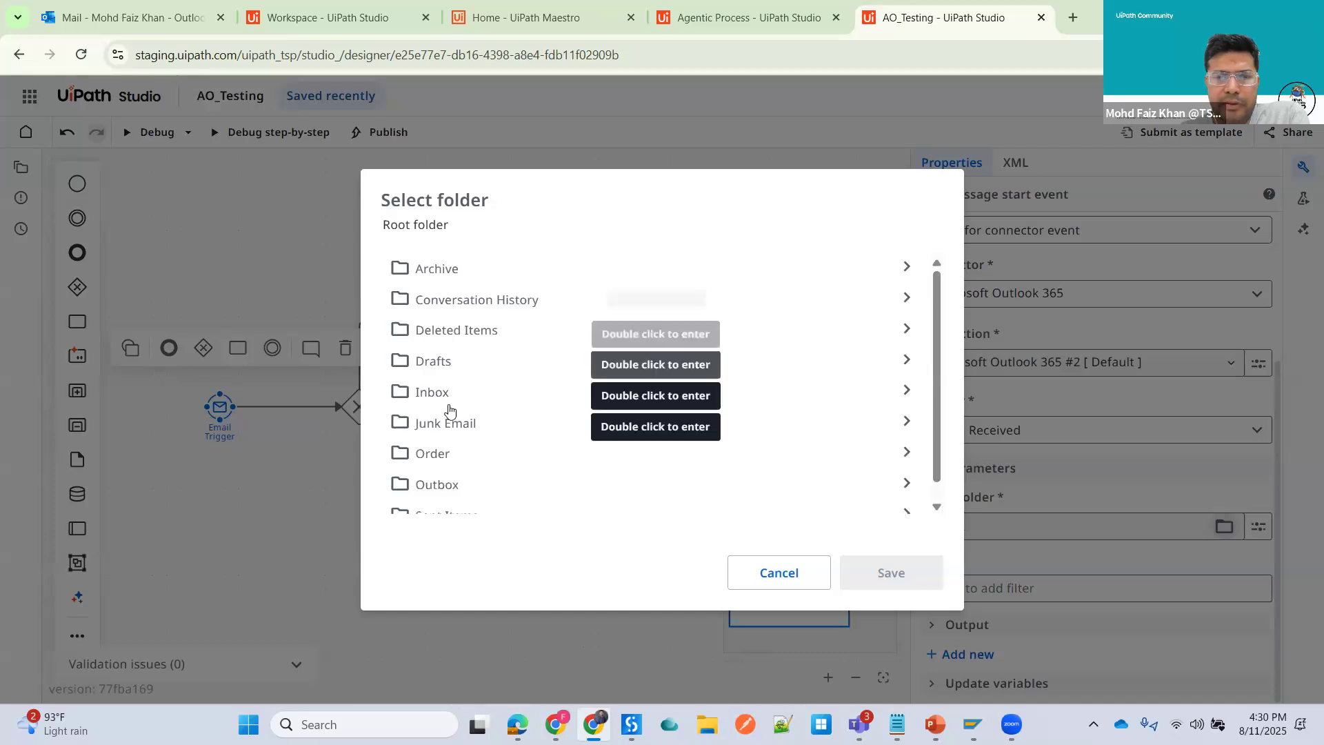
scroll(452, 400, down, 1)
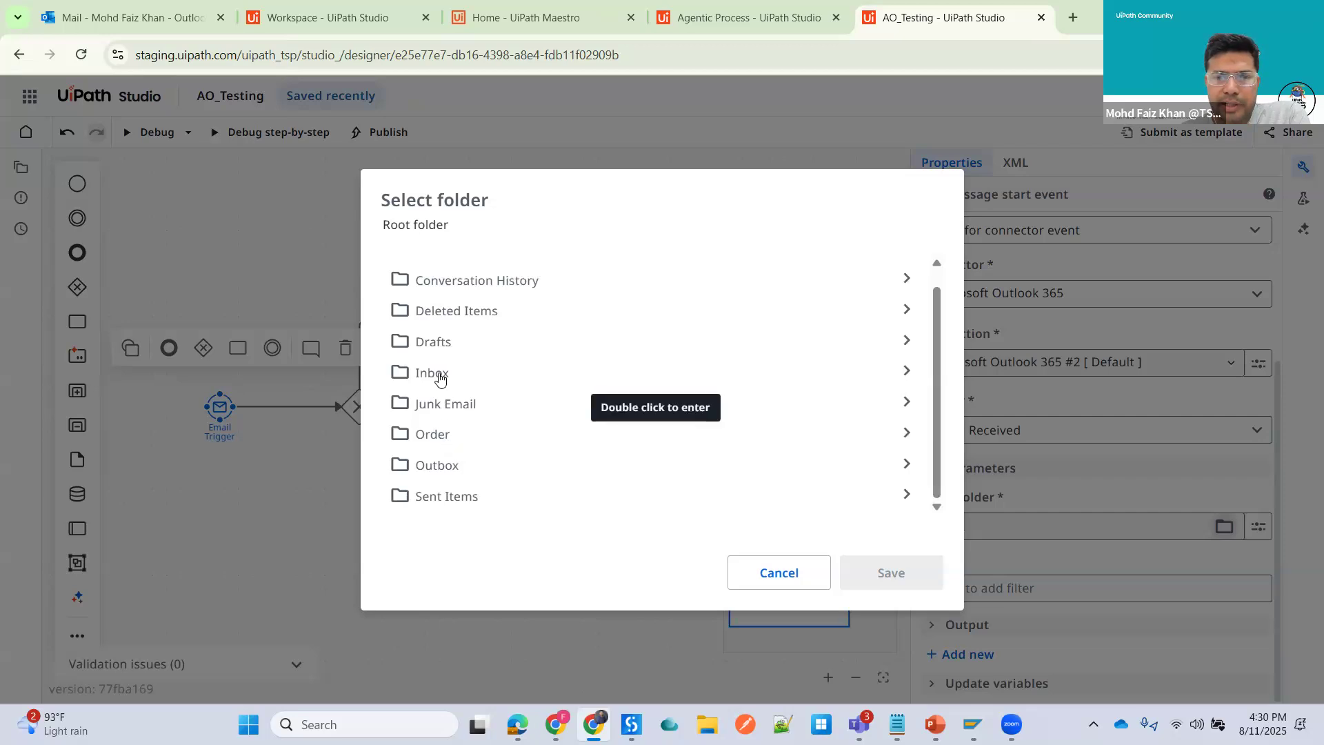
click(1033, 548)
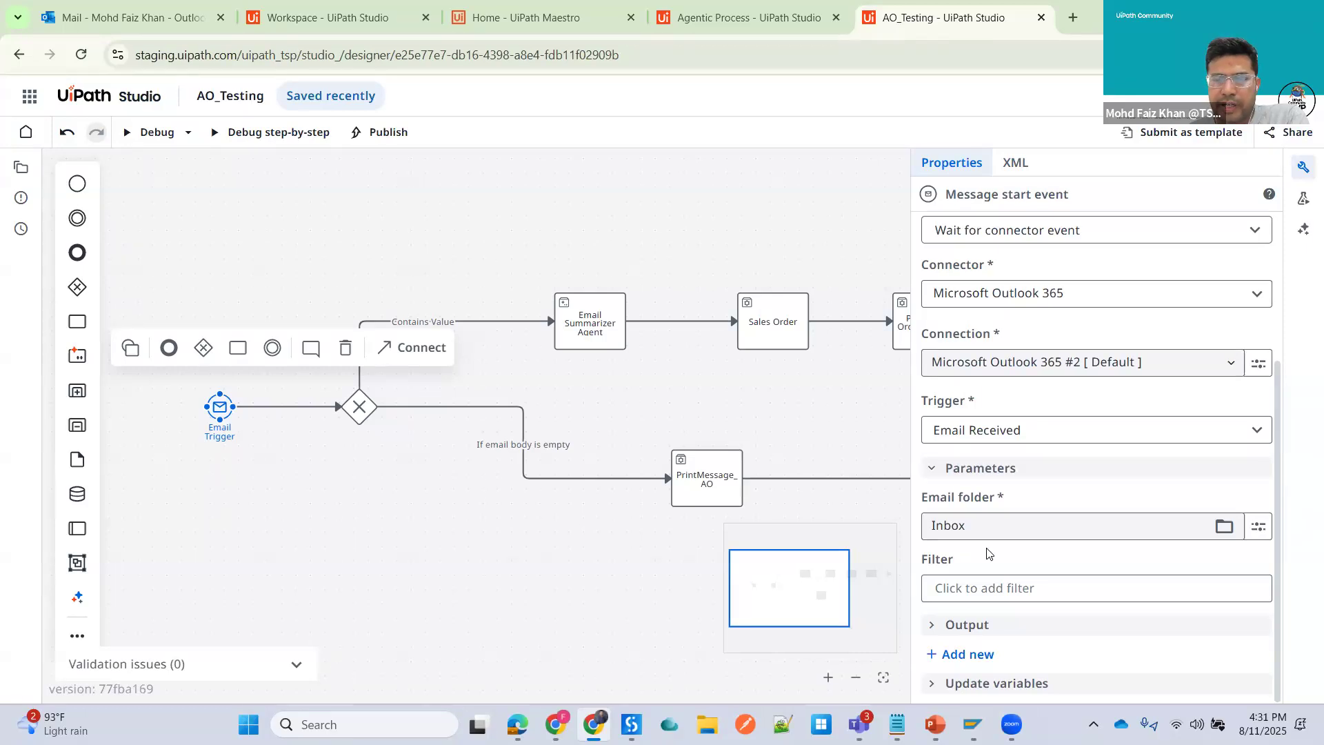
- Try a Subject condition in the filter builder, then delete it and save without a filter
click(965, 589)
click(890, 560)
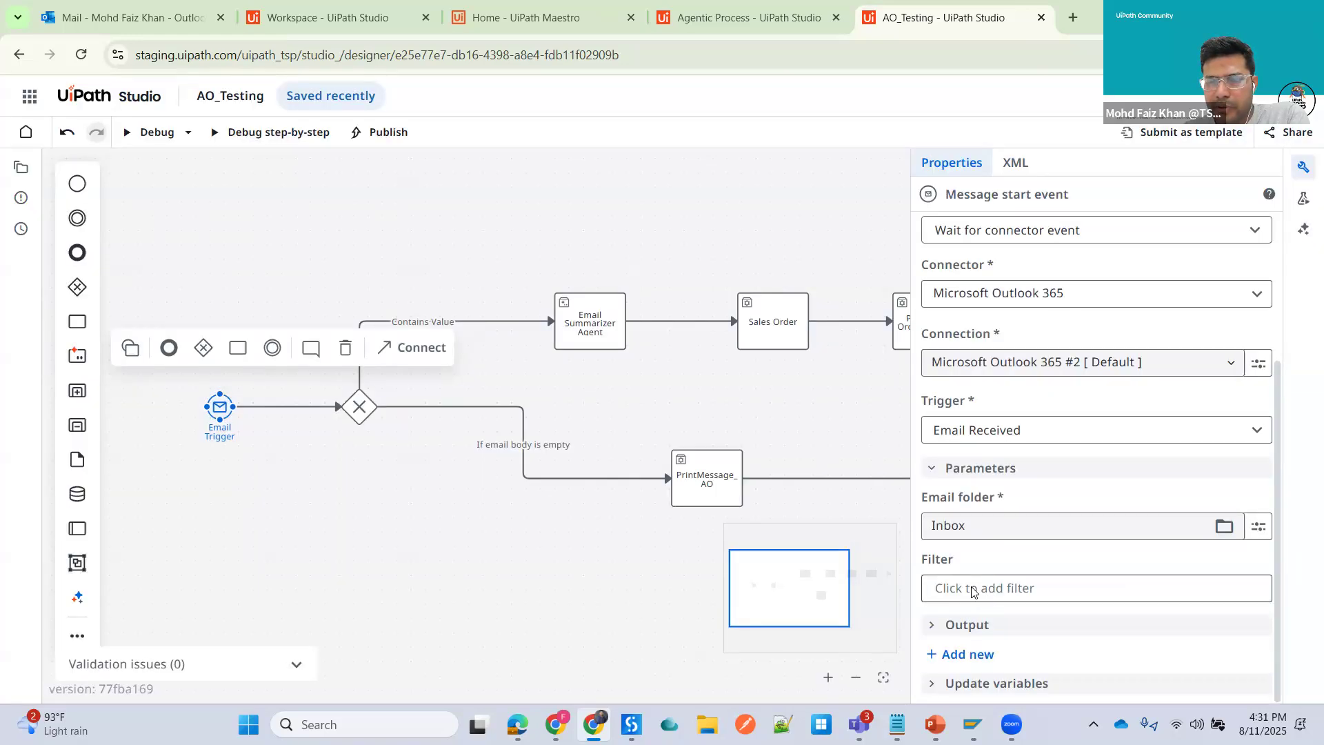
click(972, 589)
click(287, 267)
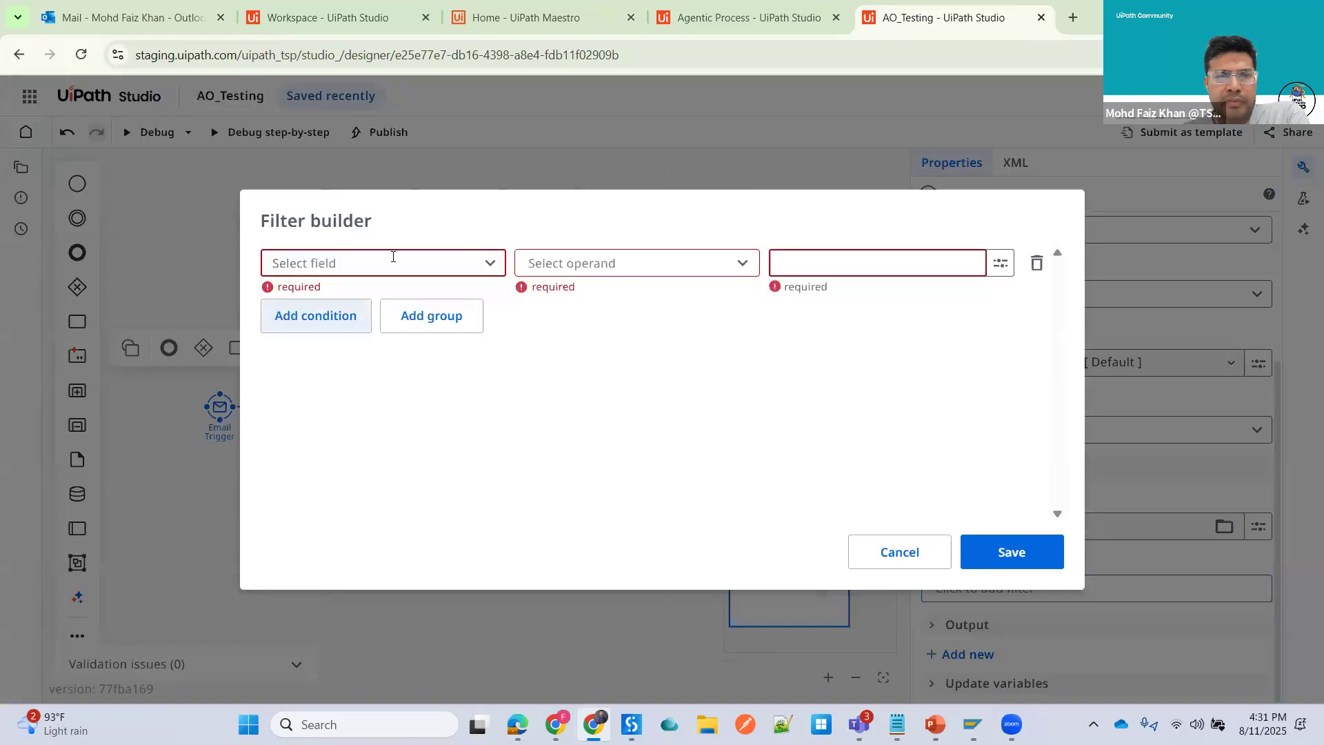
click(392, 260)
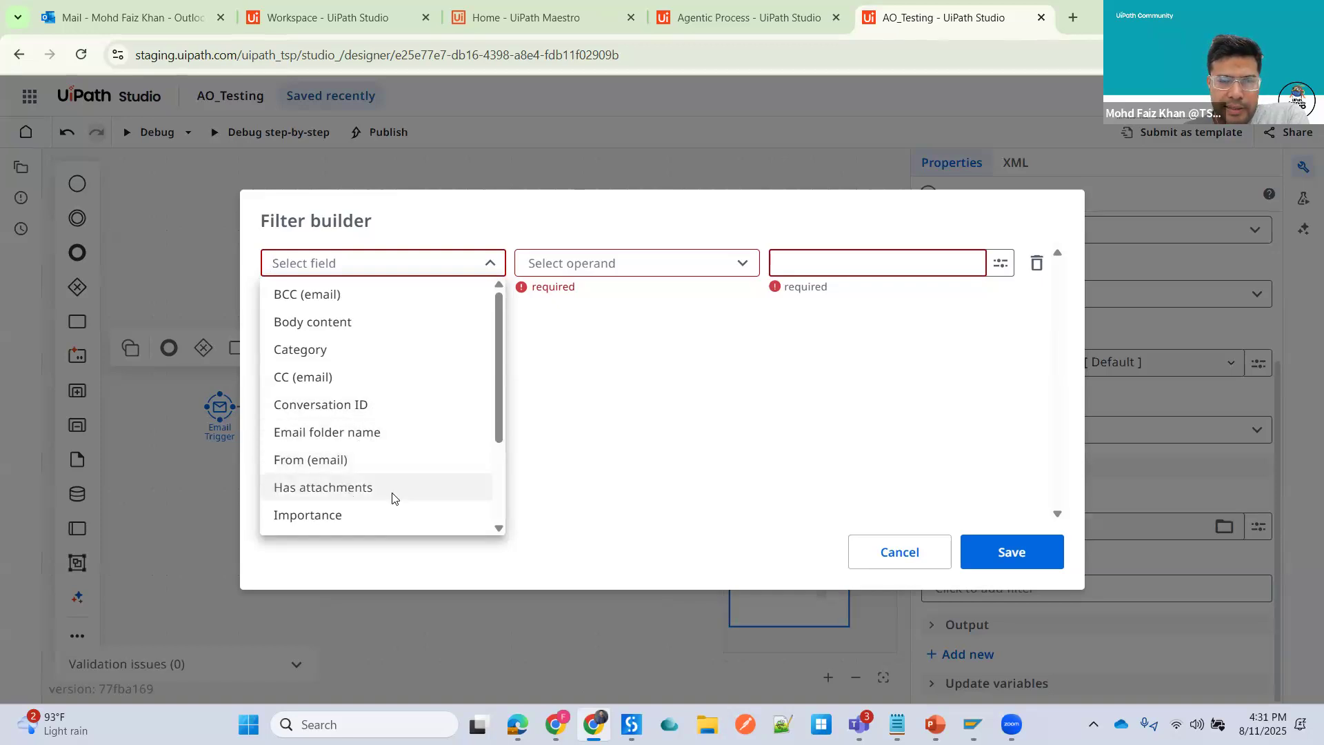
scroll(437, 402, down, 2)
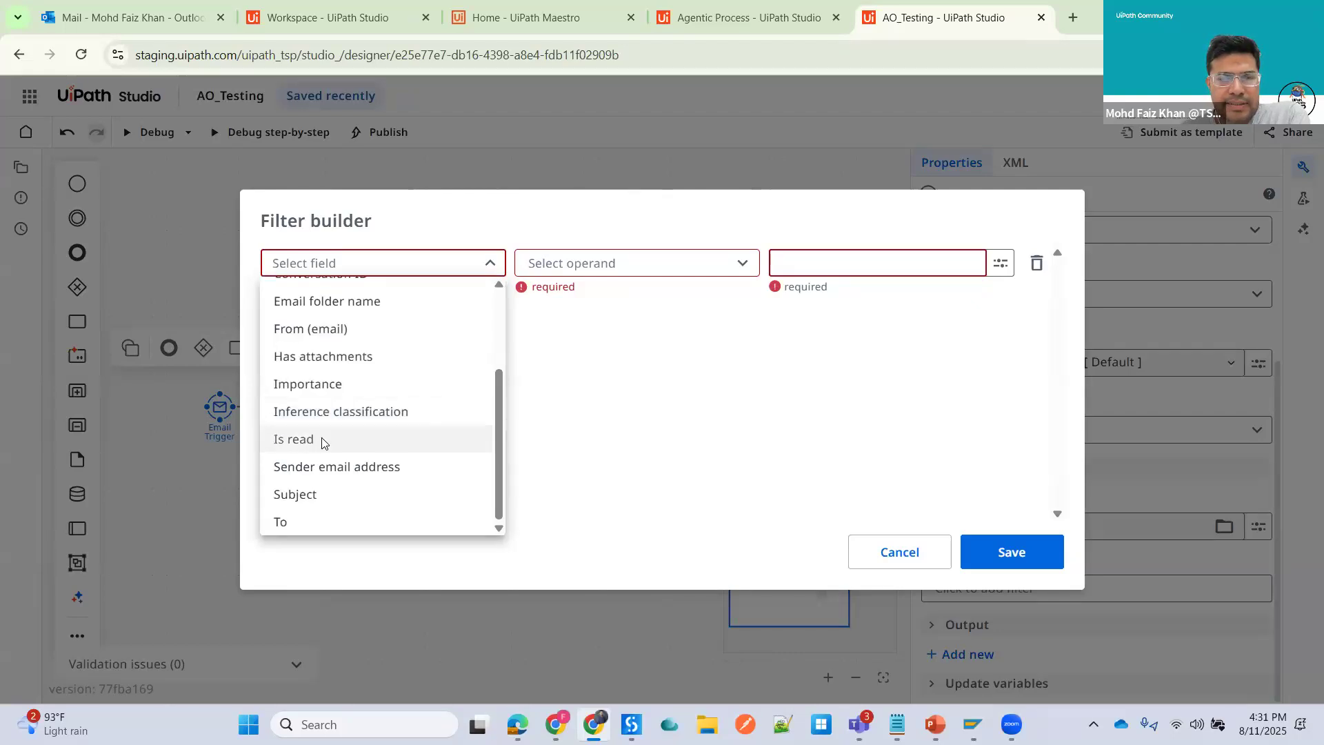
click(304, 497)
click(568, 264)
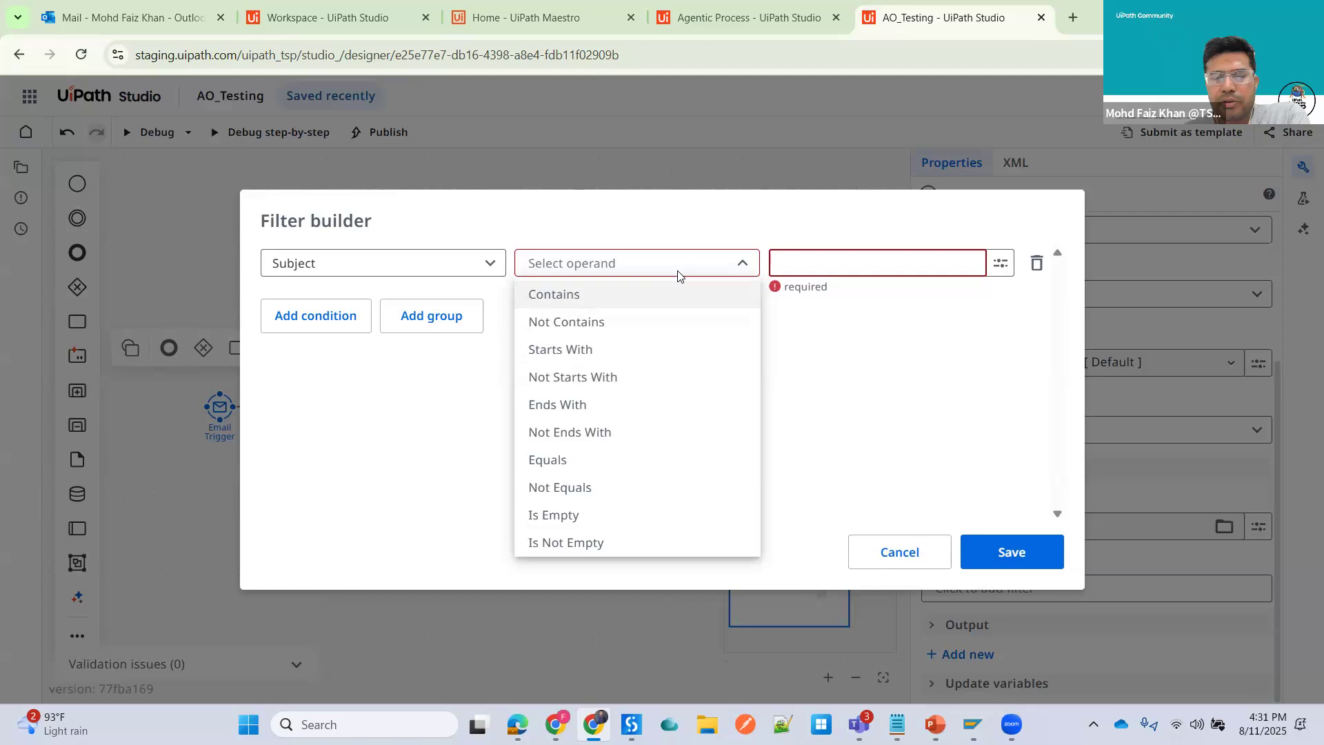
click(1039, 274)
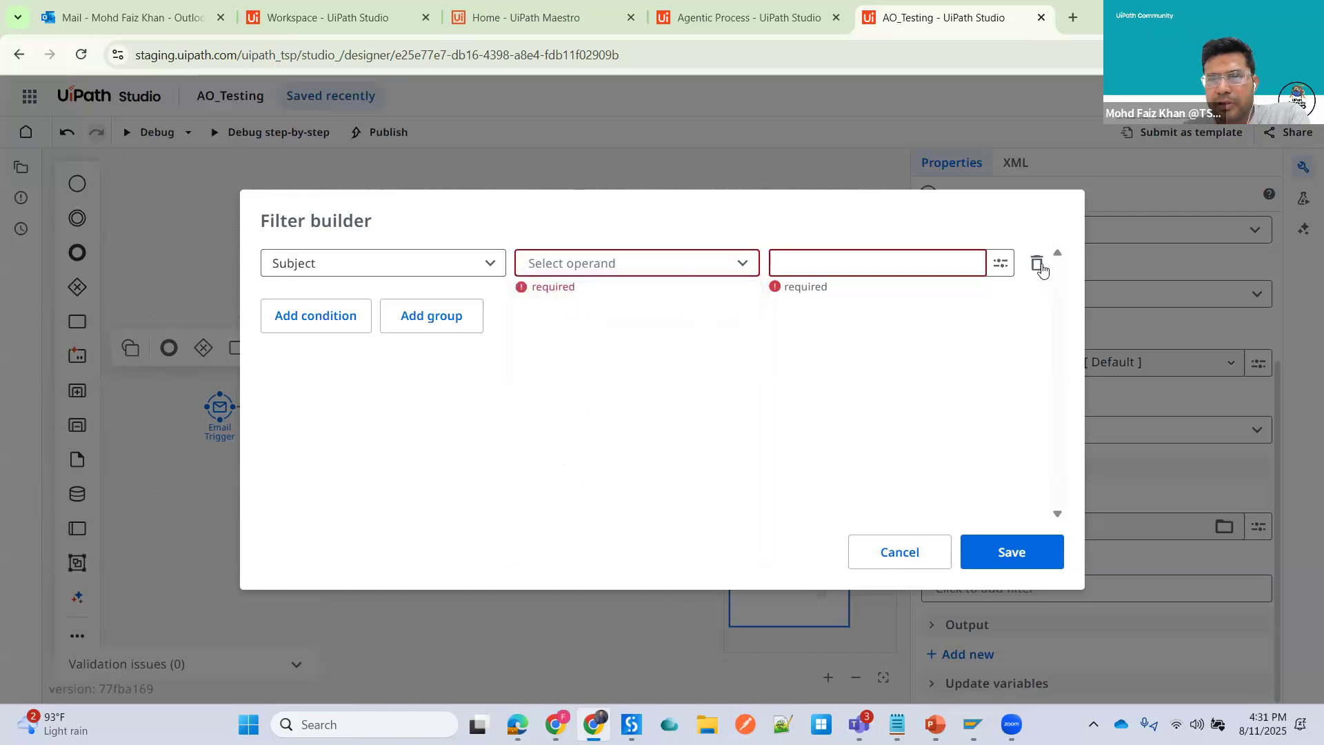
click(1038, 264)
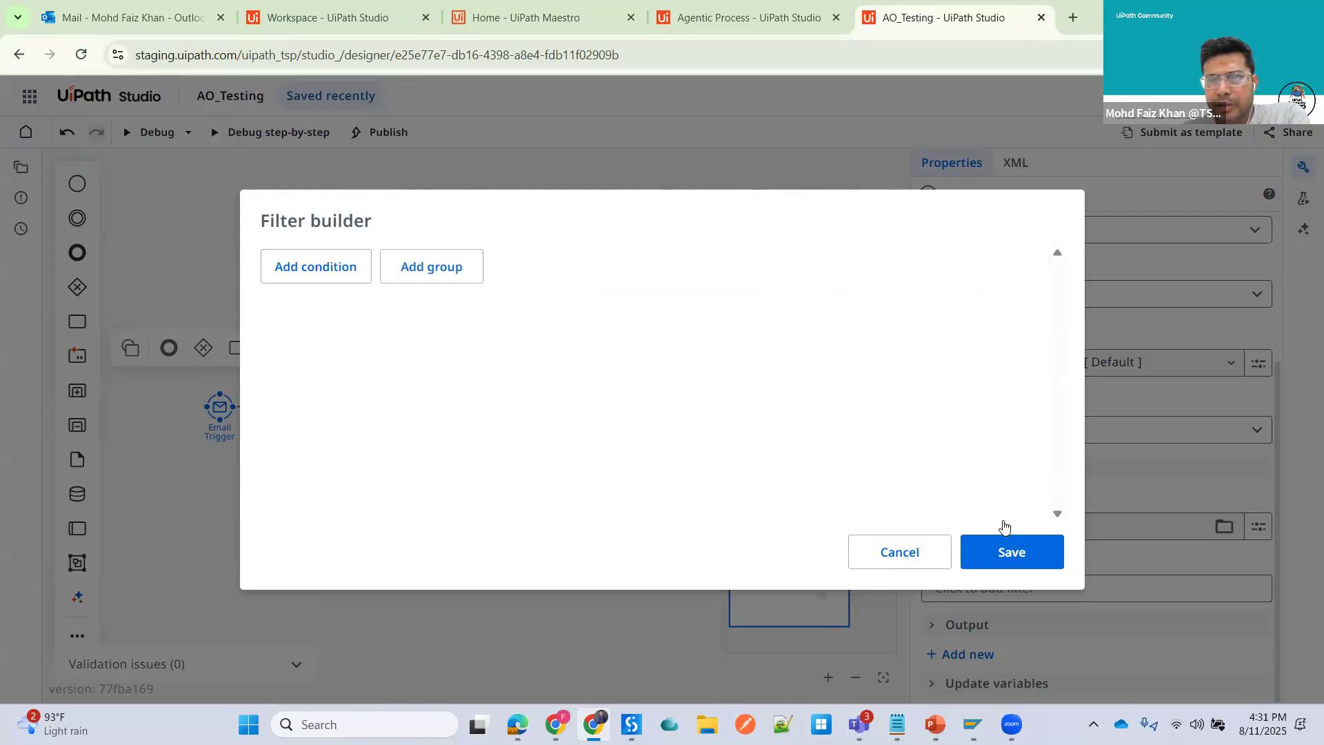
click(1011, 551)
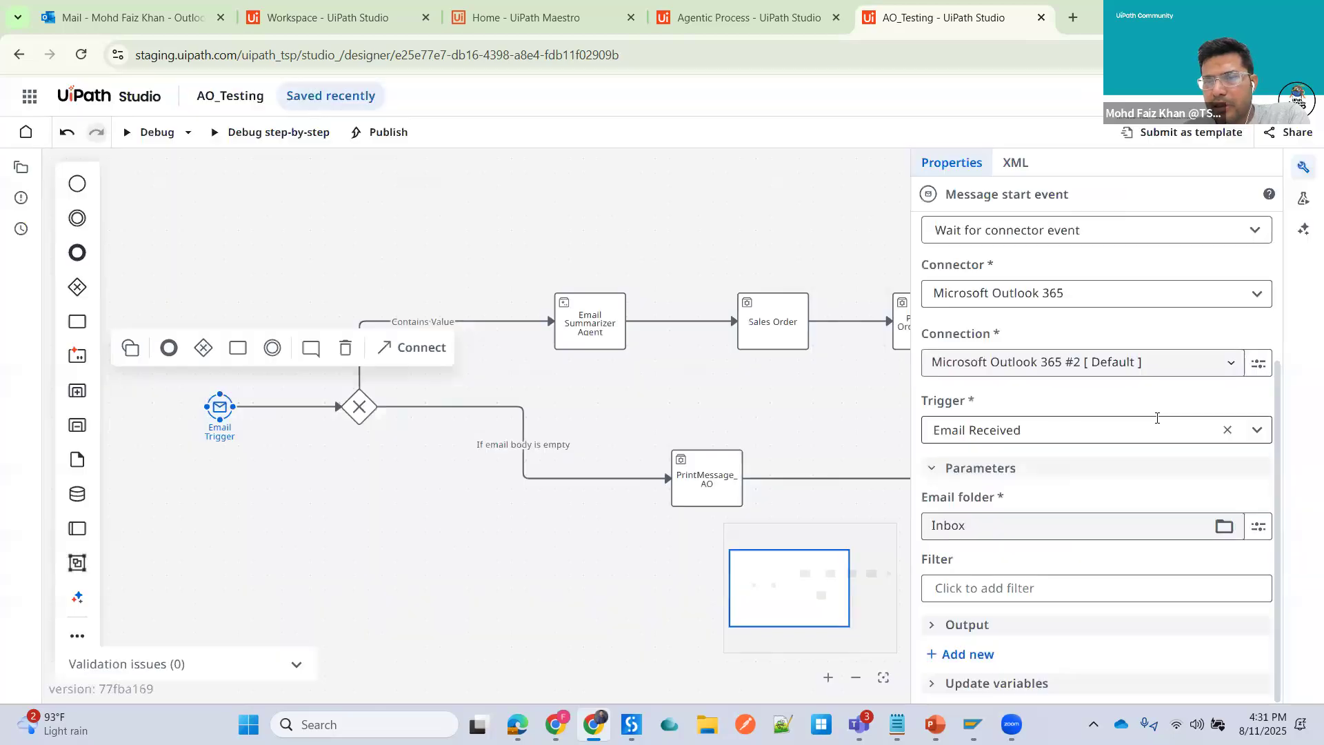
- Expand the trigger's Output section to review the Email Received and Email ID outputs
click(935, 627)
scroll(1079, 550, down, 2)
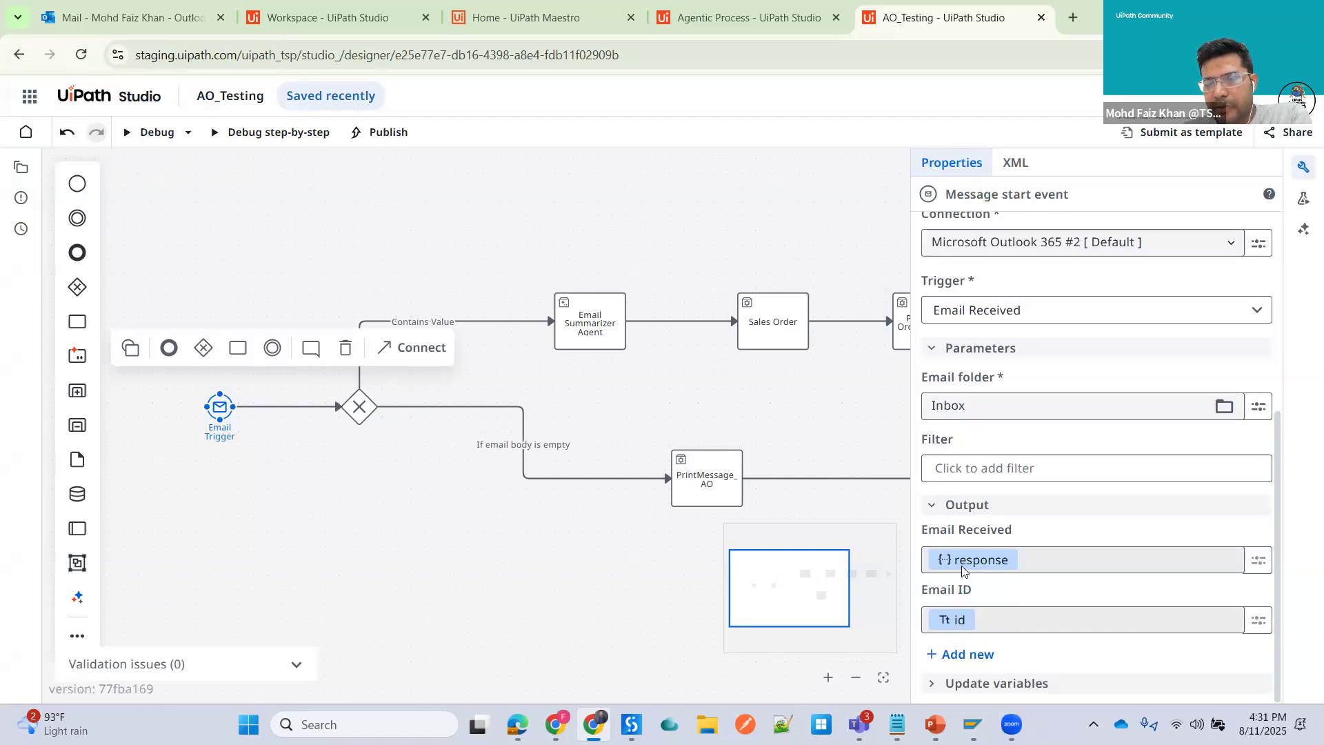
mouse_move(979, 566)
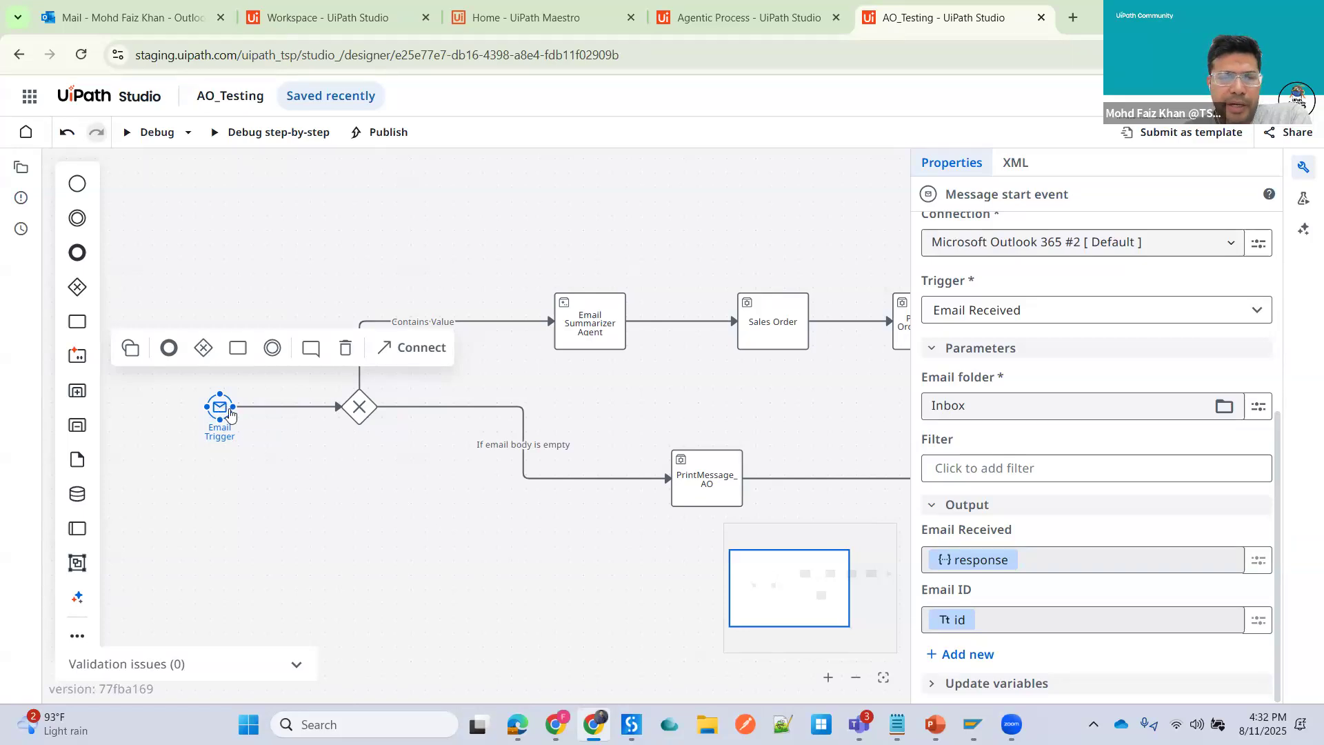
click(204, 347)
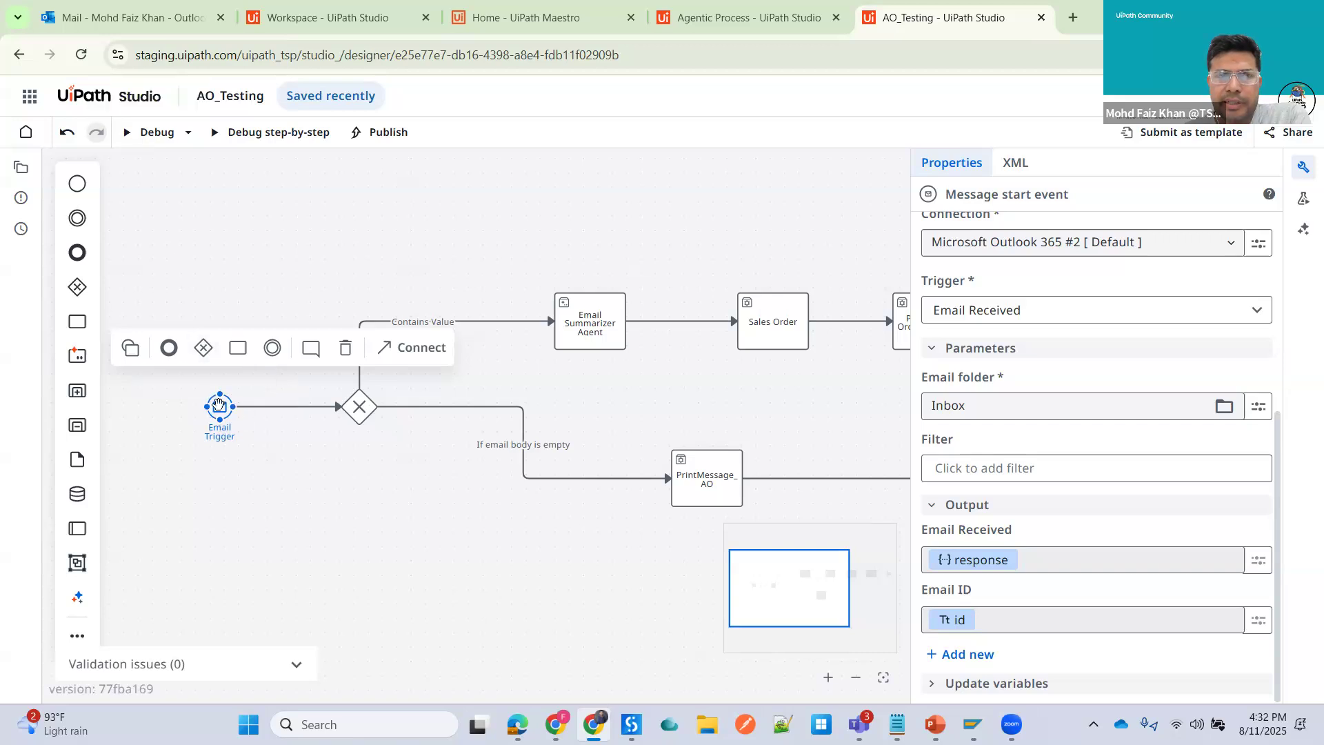
- Switch to the Outlook mail tab to view the Sales Order email, then return to AO_Testing
click(168, 25)
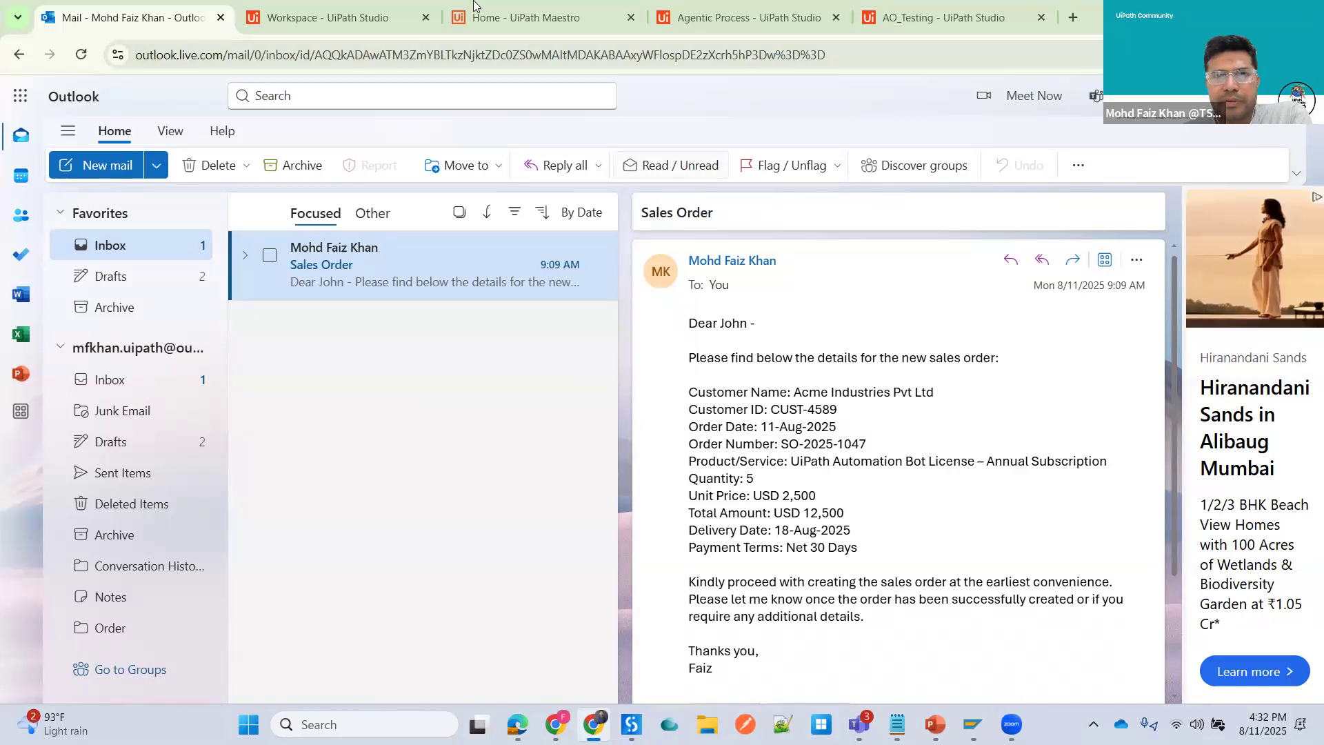
click(928, 25)
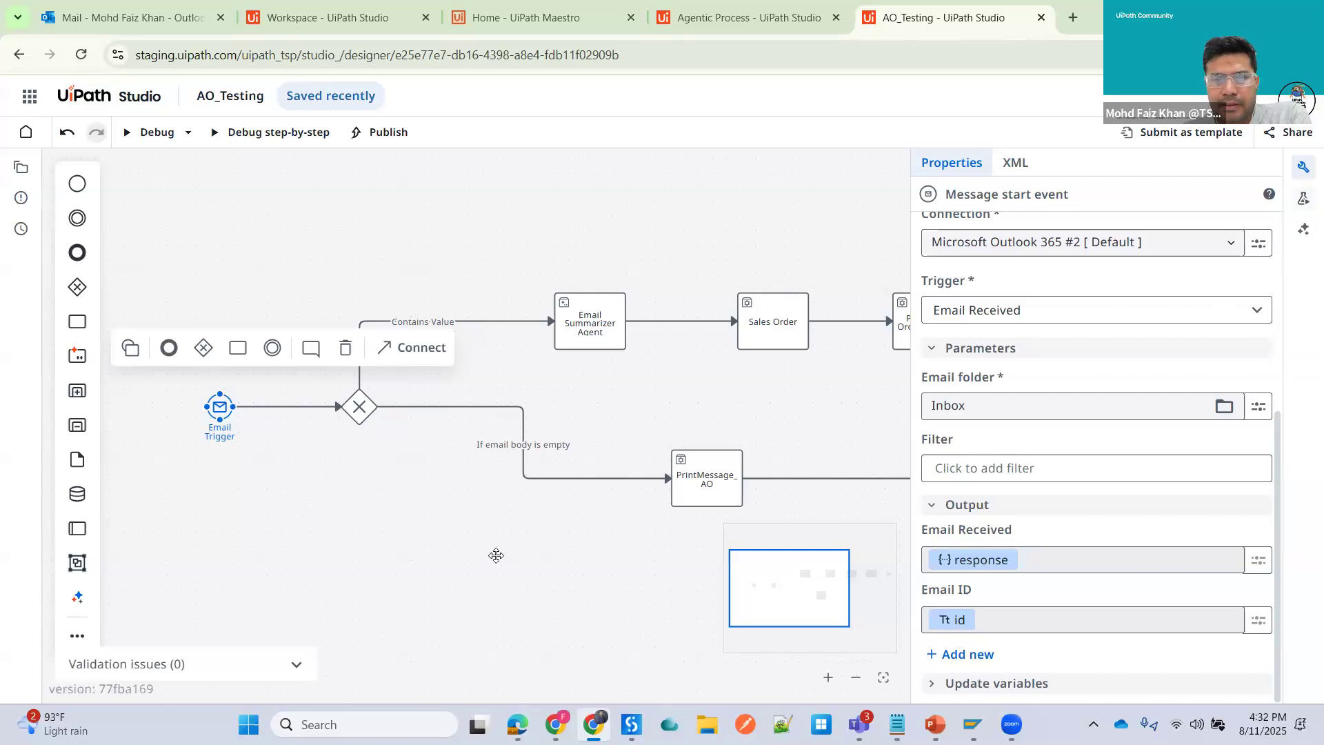
click(197, 414)
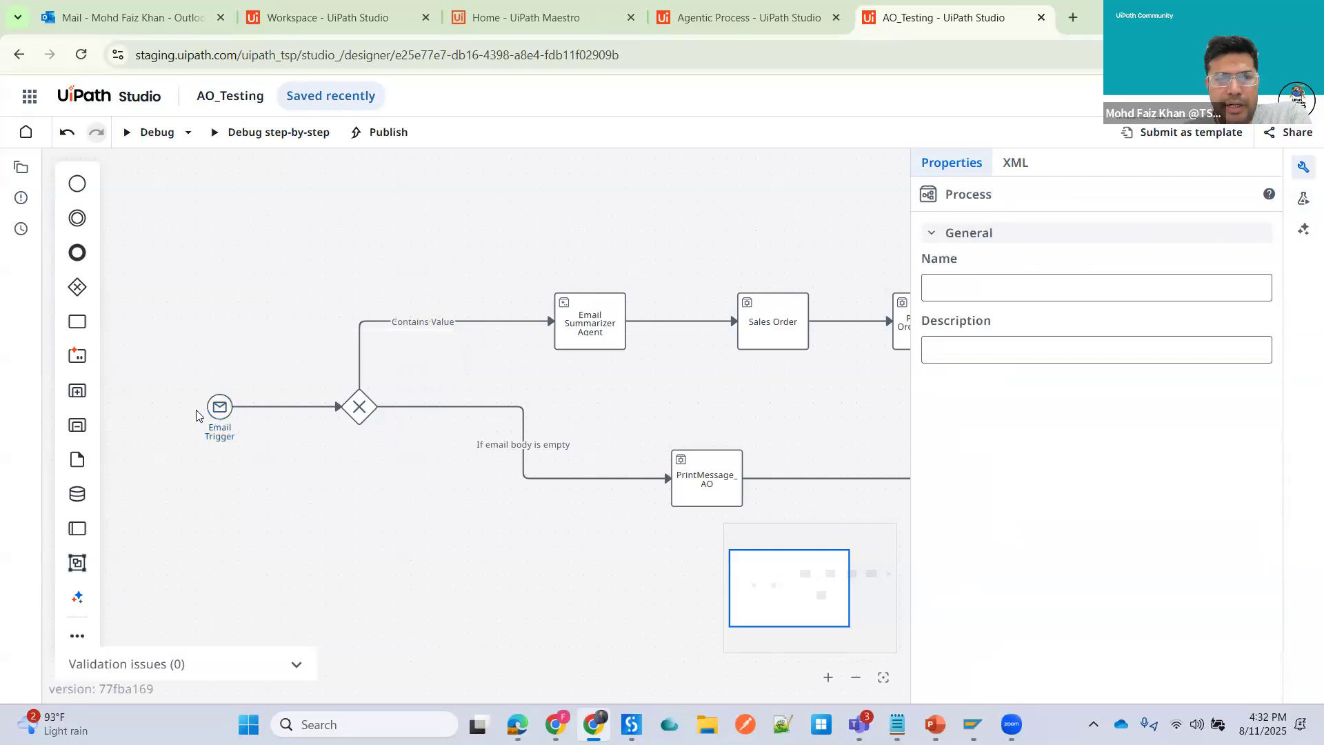
- Inspect the exclusive gateway's conditions and the Contains Value flow's condition in the C# Expression editor, then cancel
click(367, 416)
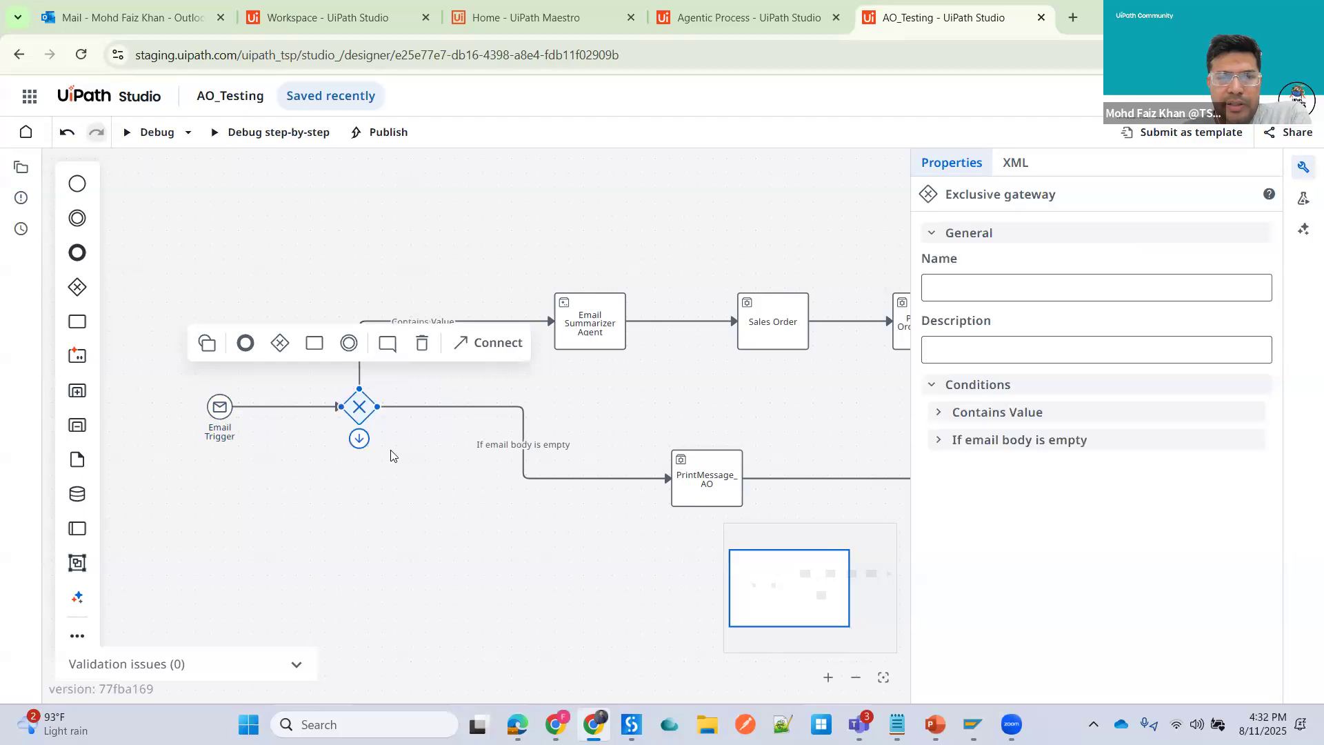
click(453, 442)
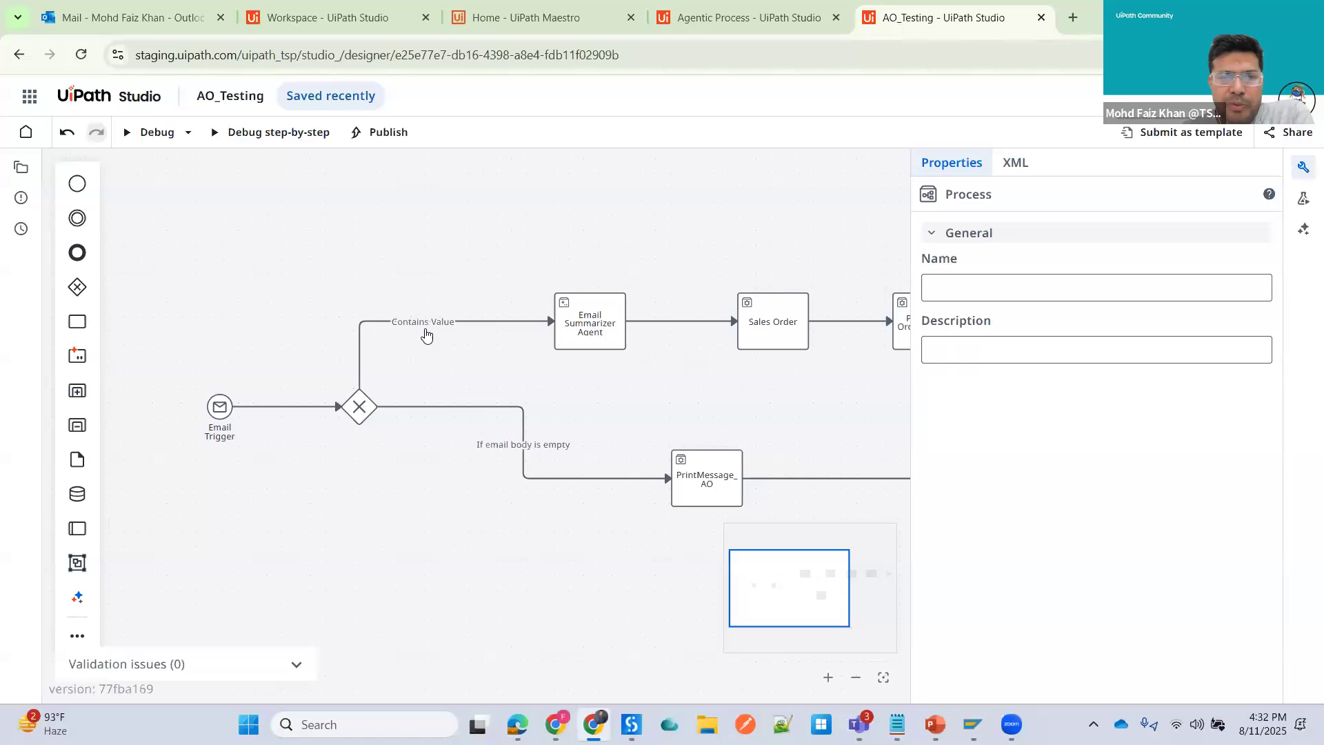
click(466, 321)
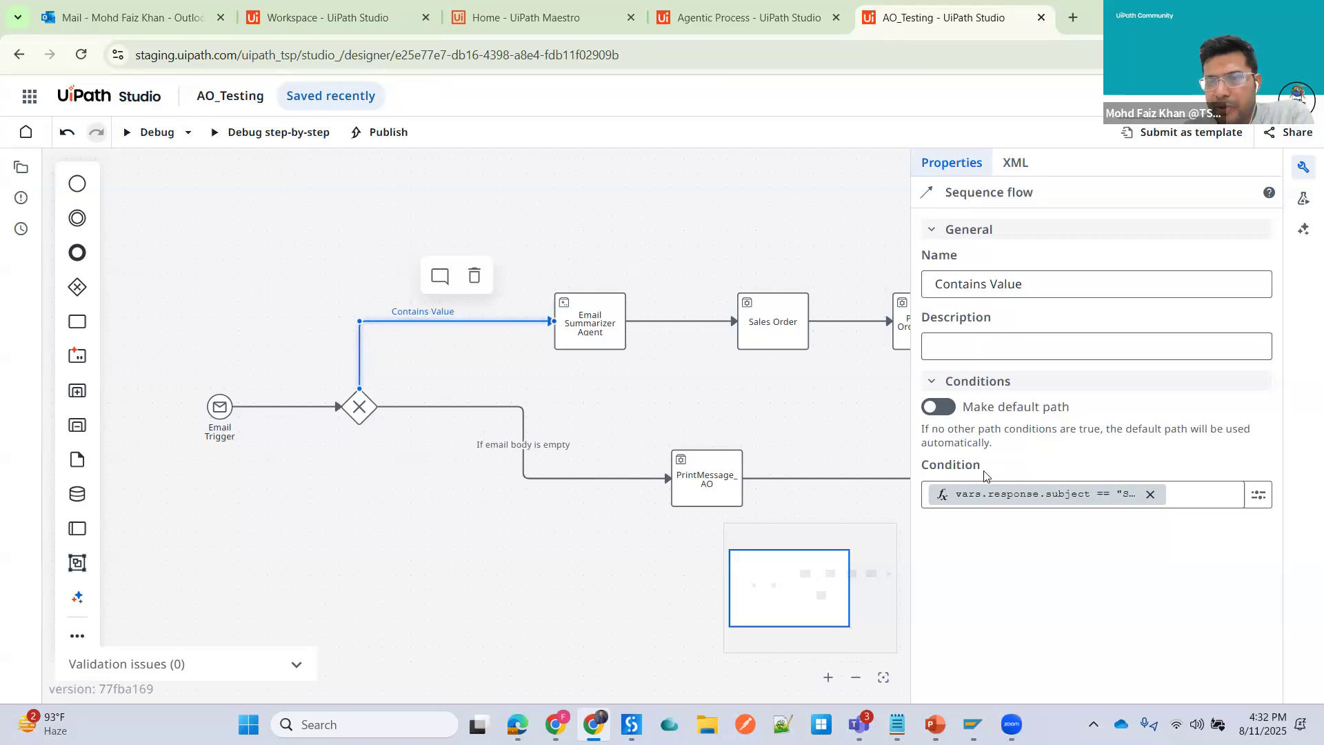
click(1261, 498)
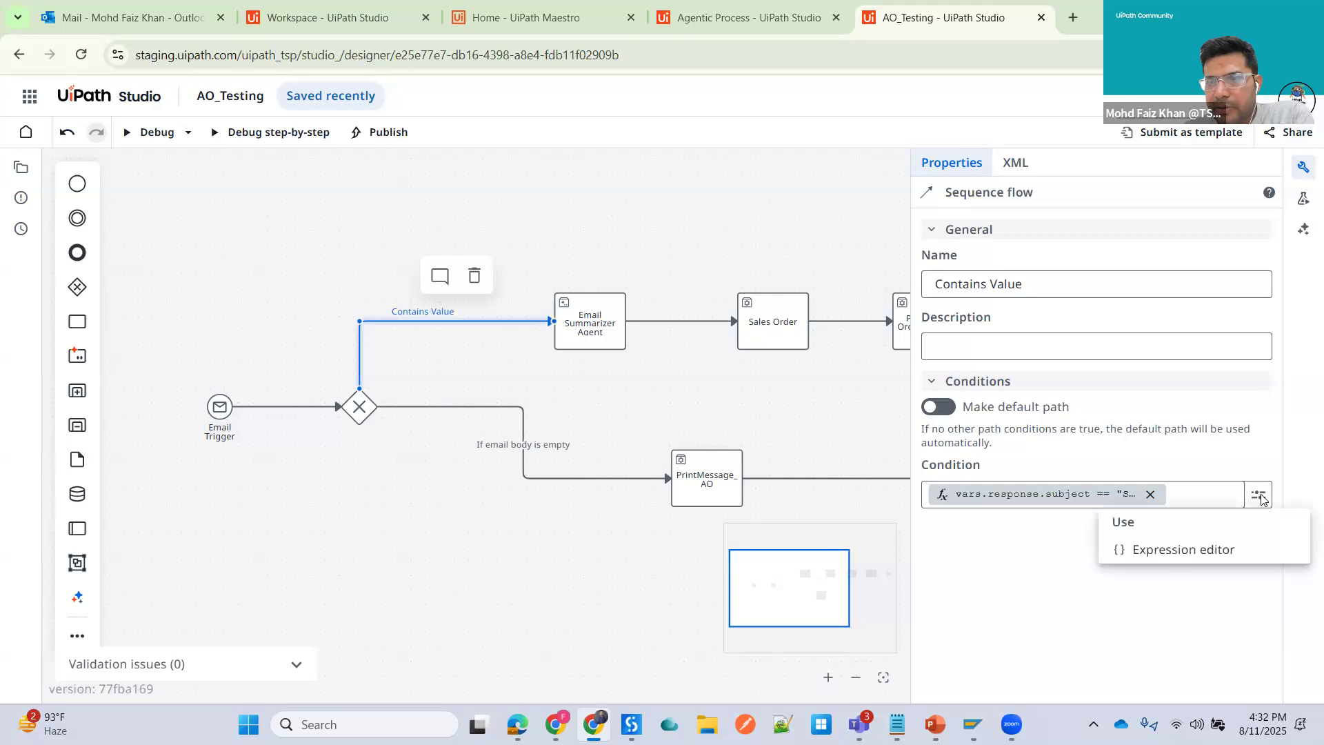
click(1181, 559)
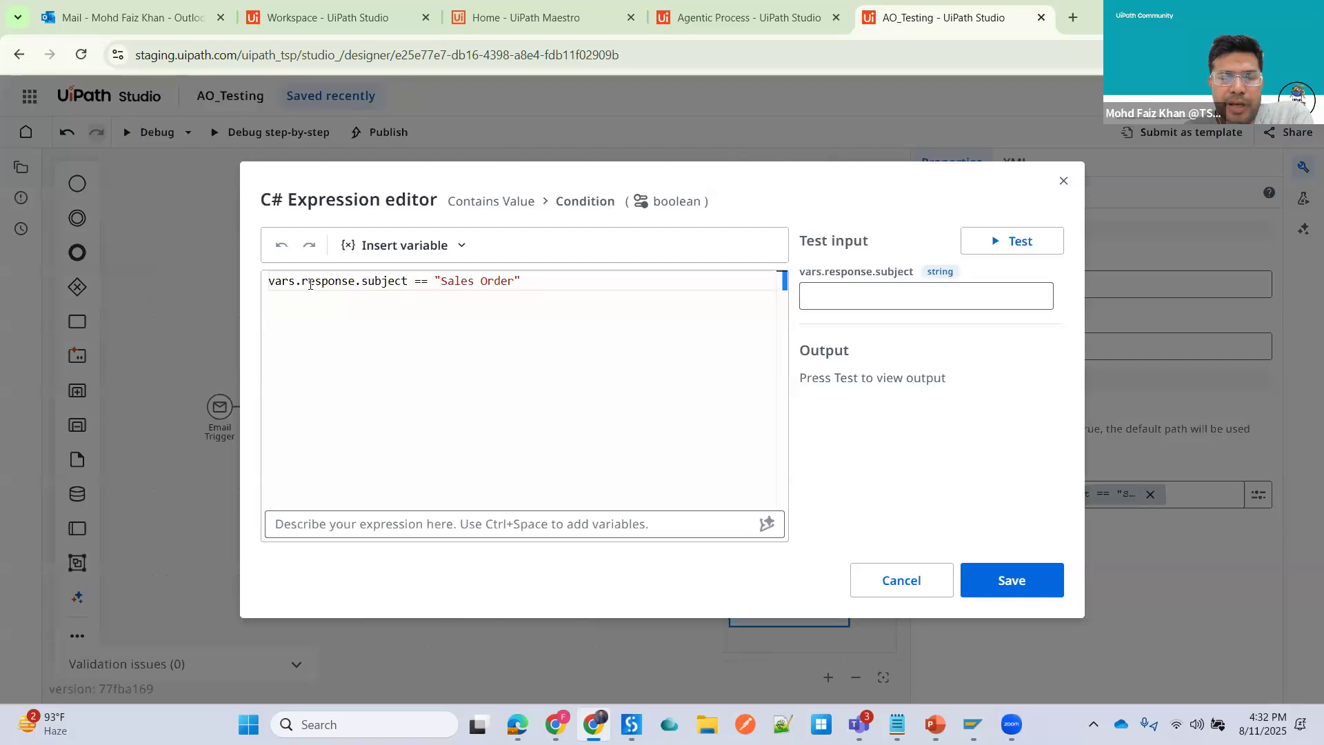
mouse_move(309, 284)
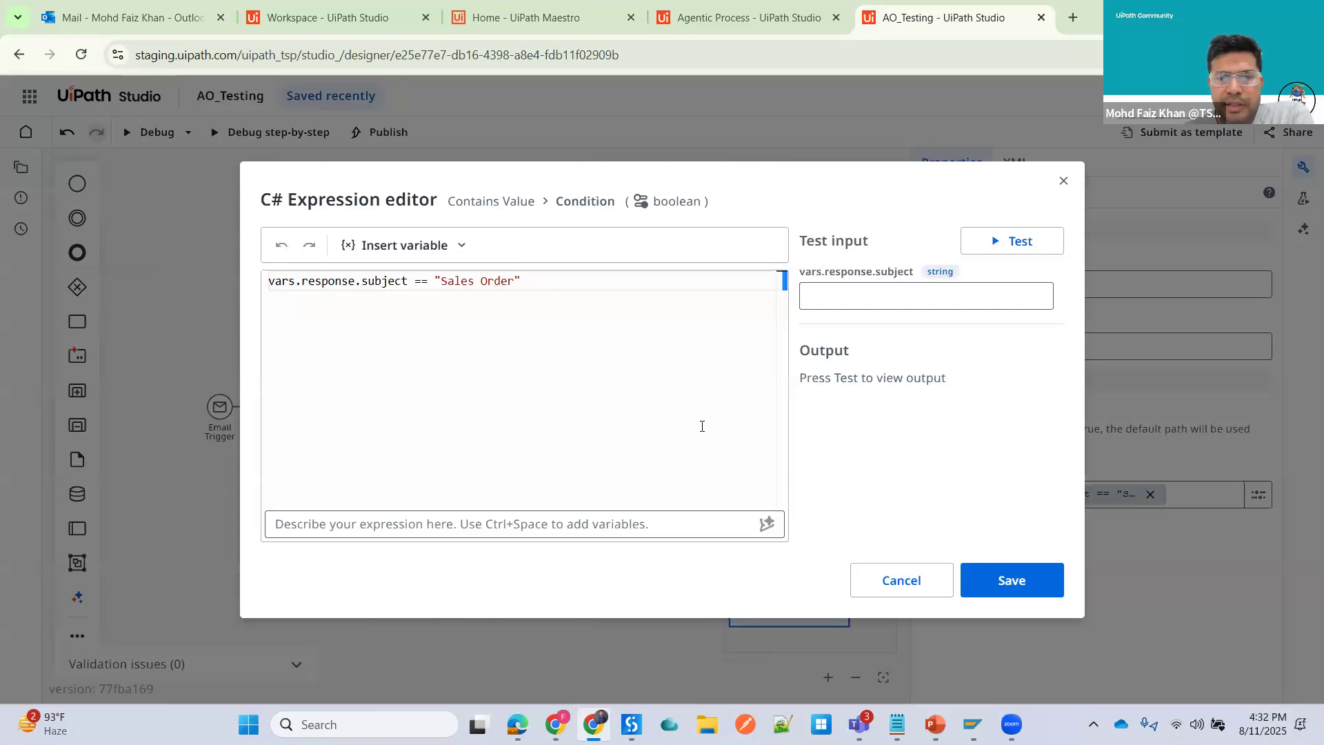
click(903, 593)
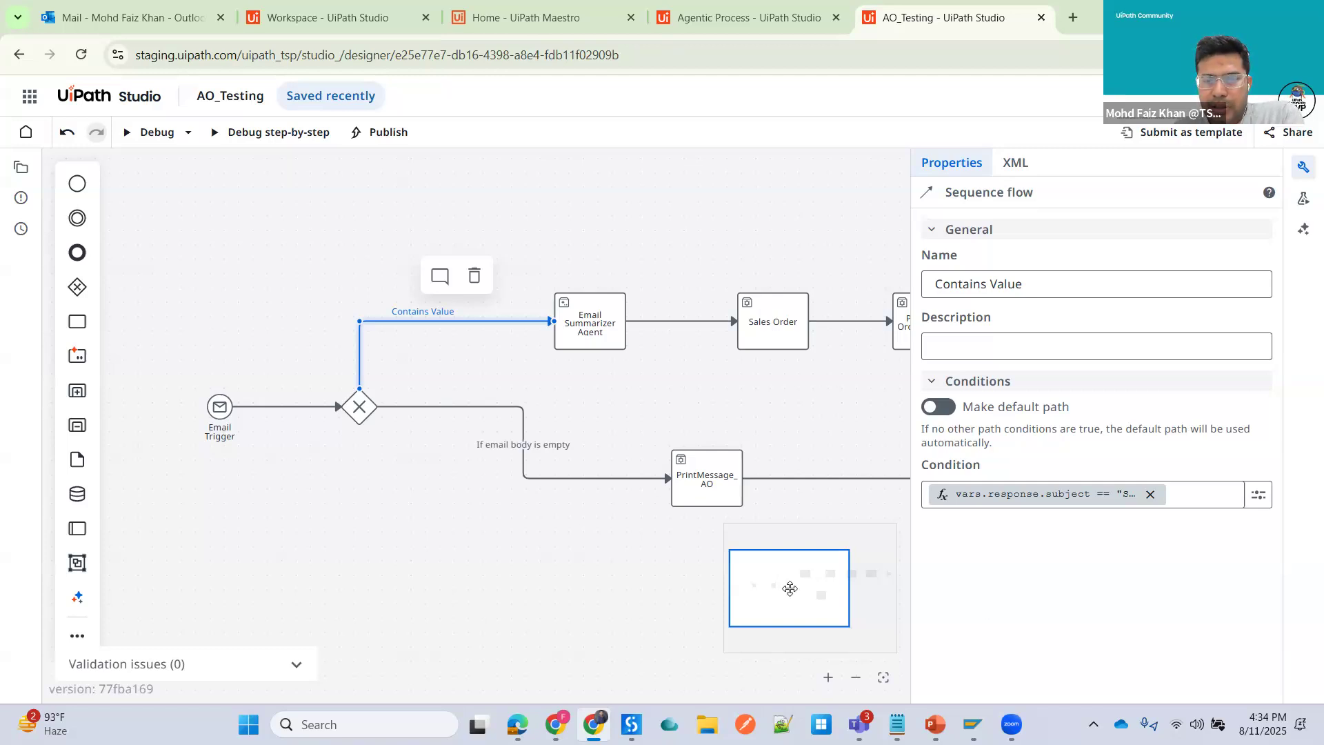
- Review the Email Summarizer Agent task's action options, agent, inputs and outputs
mouse_move(790, 588)
mouse_down()
mouse_move(819, 588)
mouse_move(804, 590)
mouse_up()
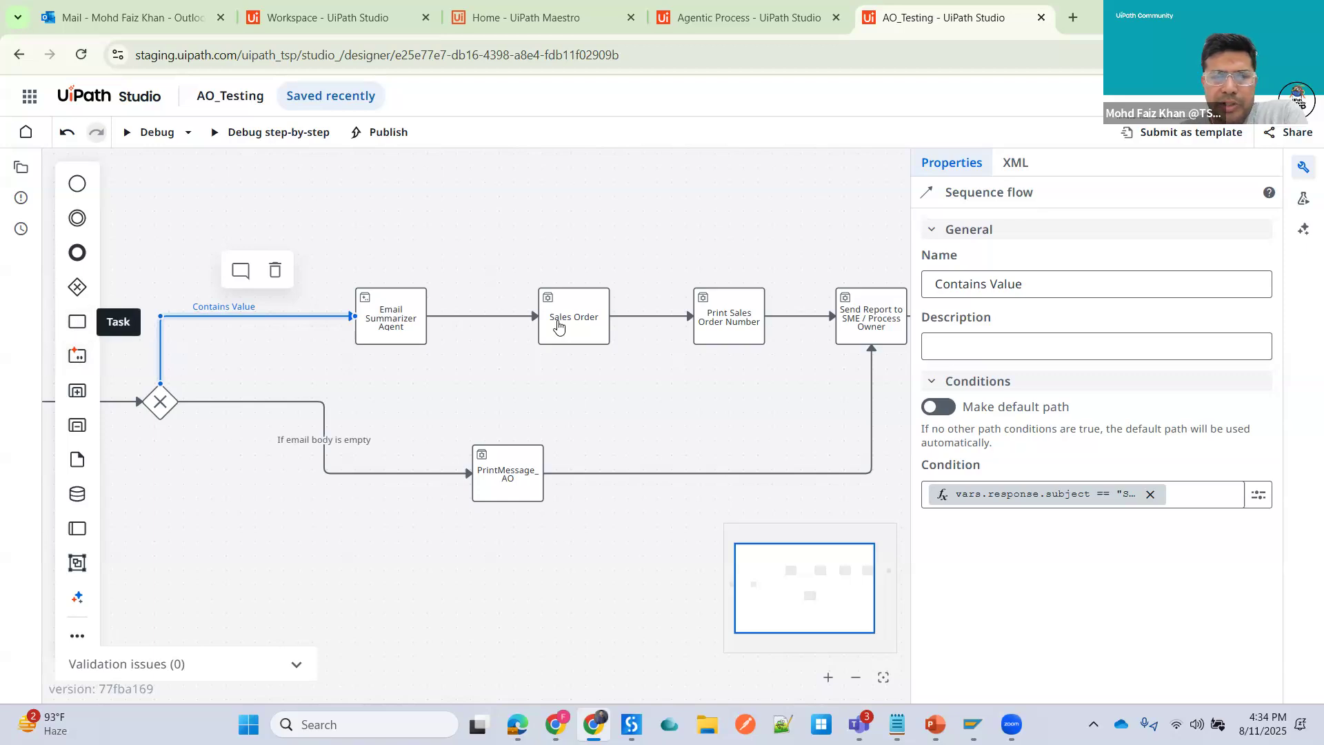
click(399, 311)
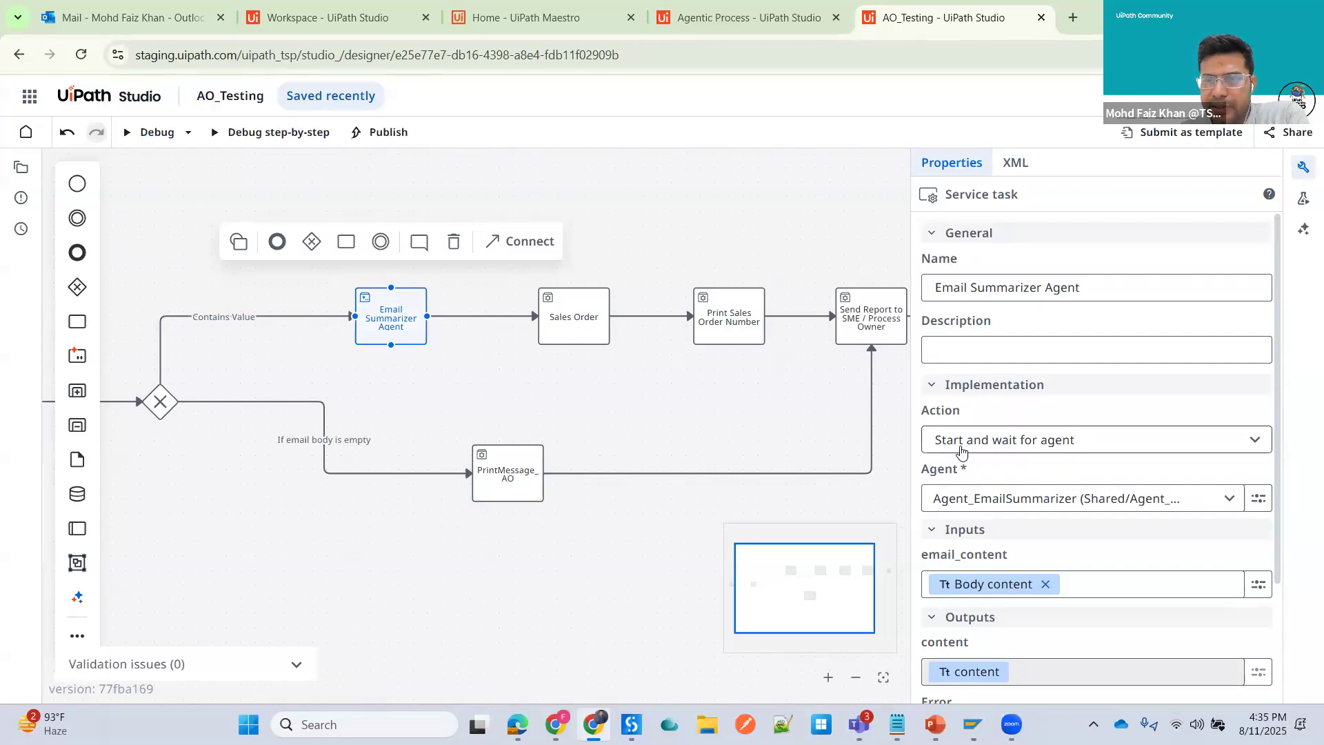
click(1256, 446)
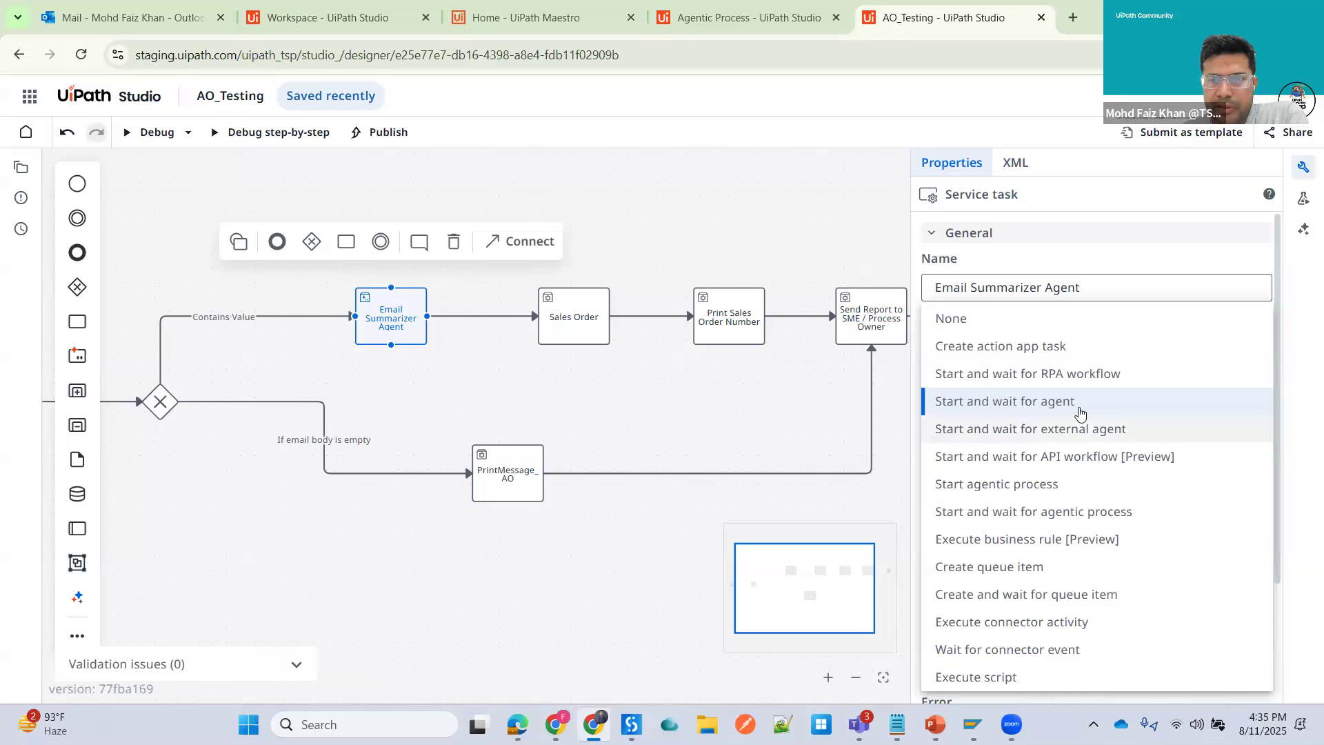
click(755, 409)
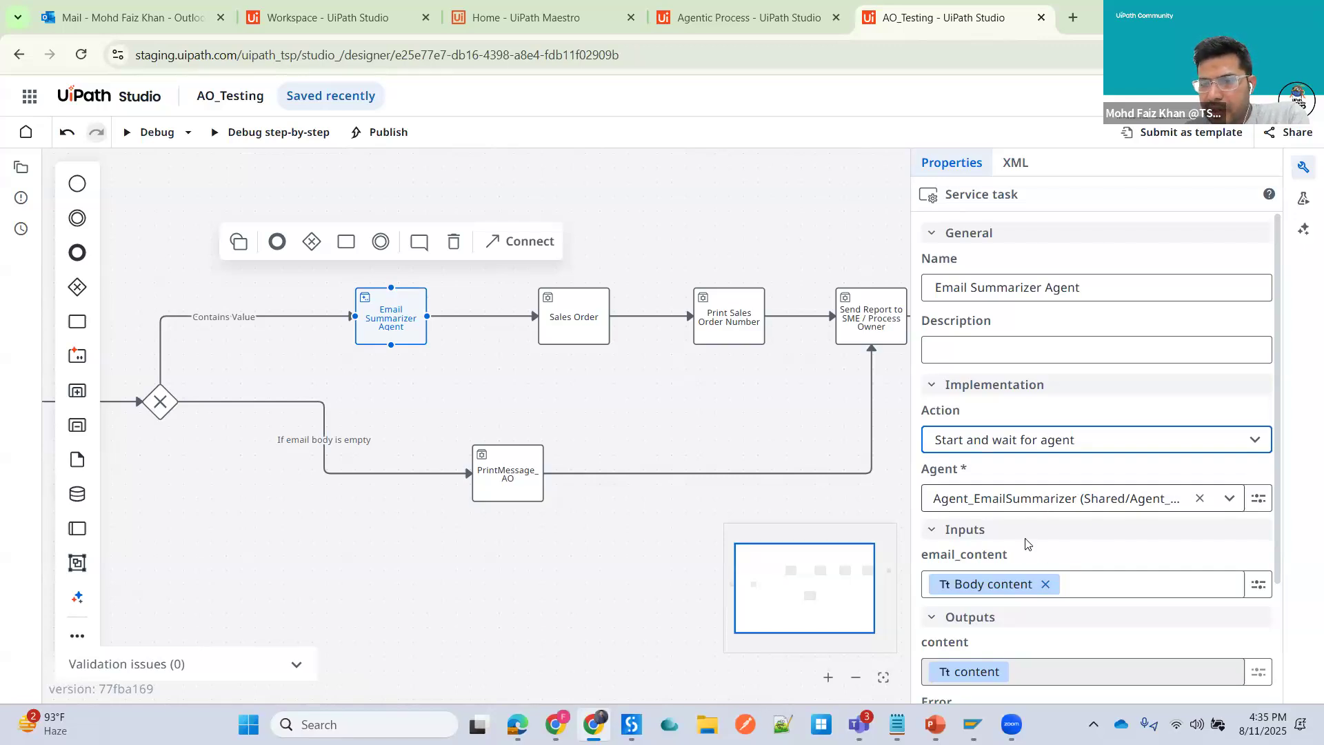
scroll(1038, 552, down, 2)
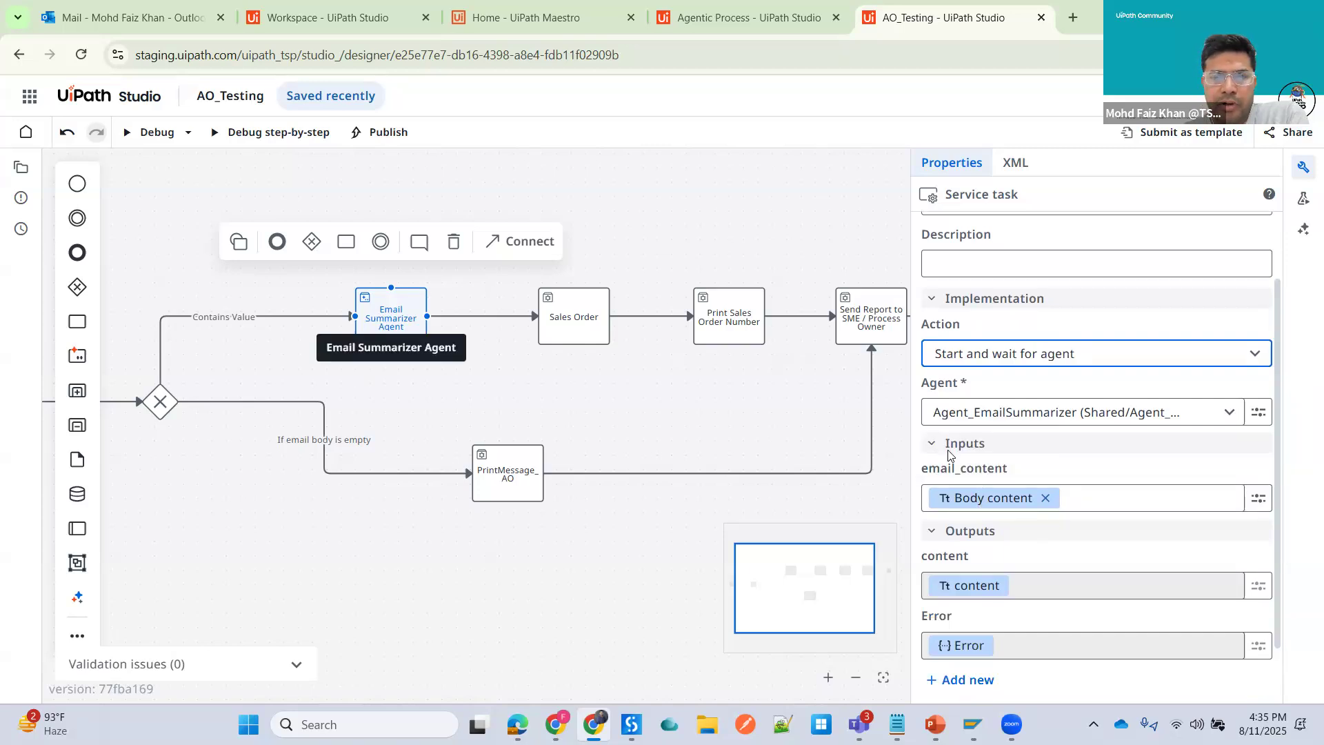
mouse_move(1000, 511)
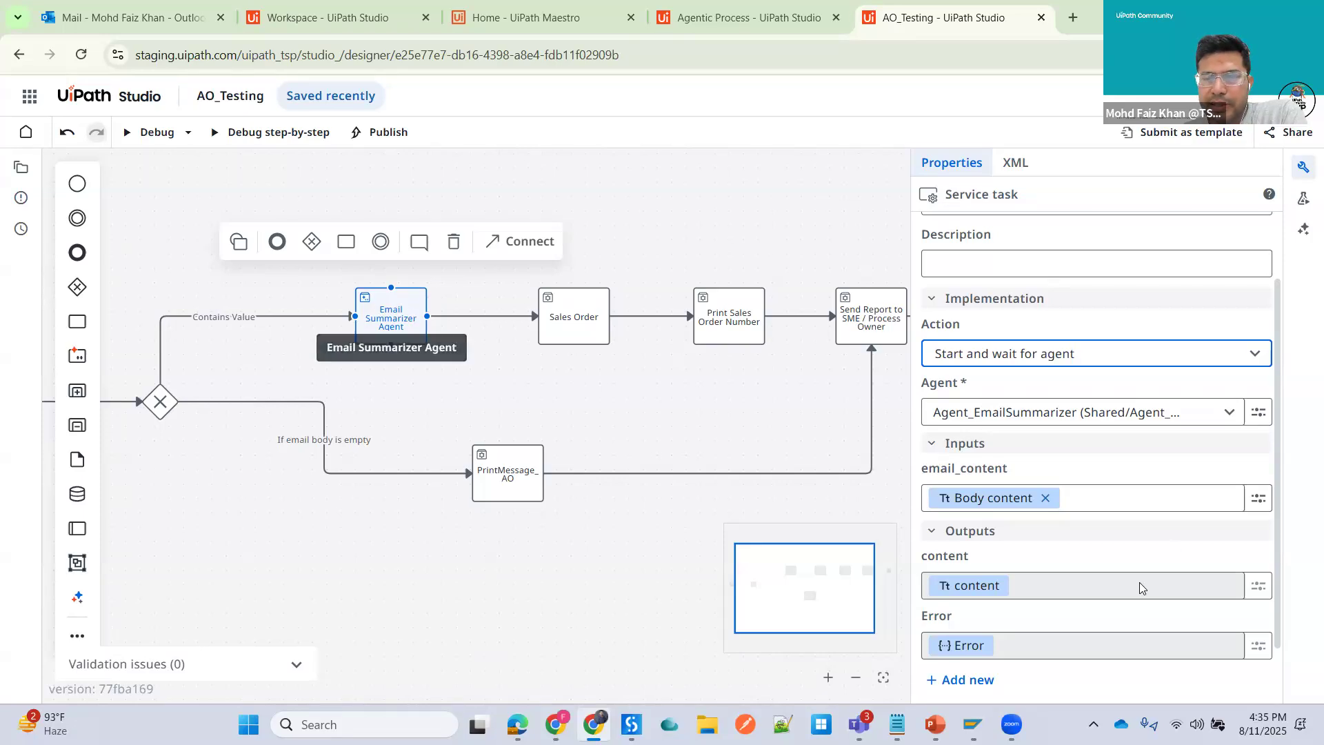
scroll(974, 529, down, 1)
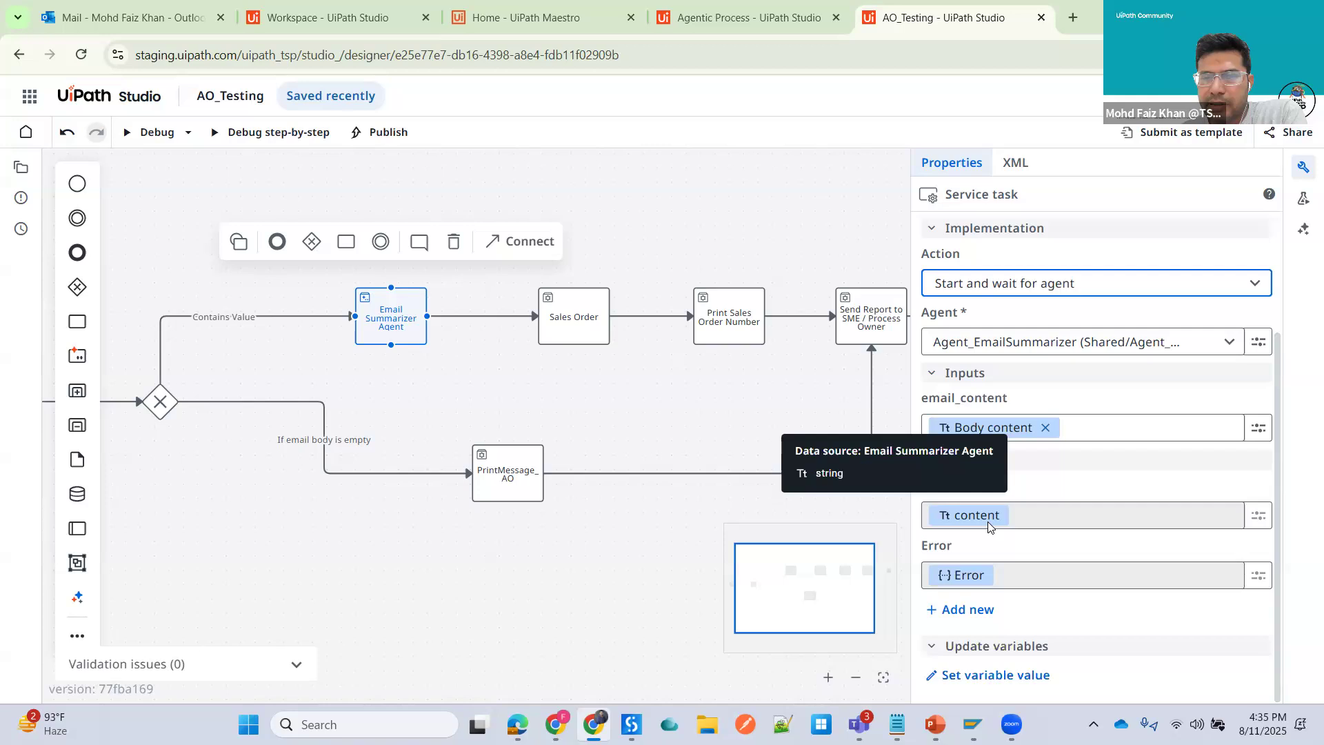
- Review the Sales Order, Print Sales Order Number and Send Report to SME / Process Owner tasks' automations, inputs and outputs
click(577, 326)
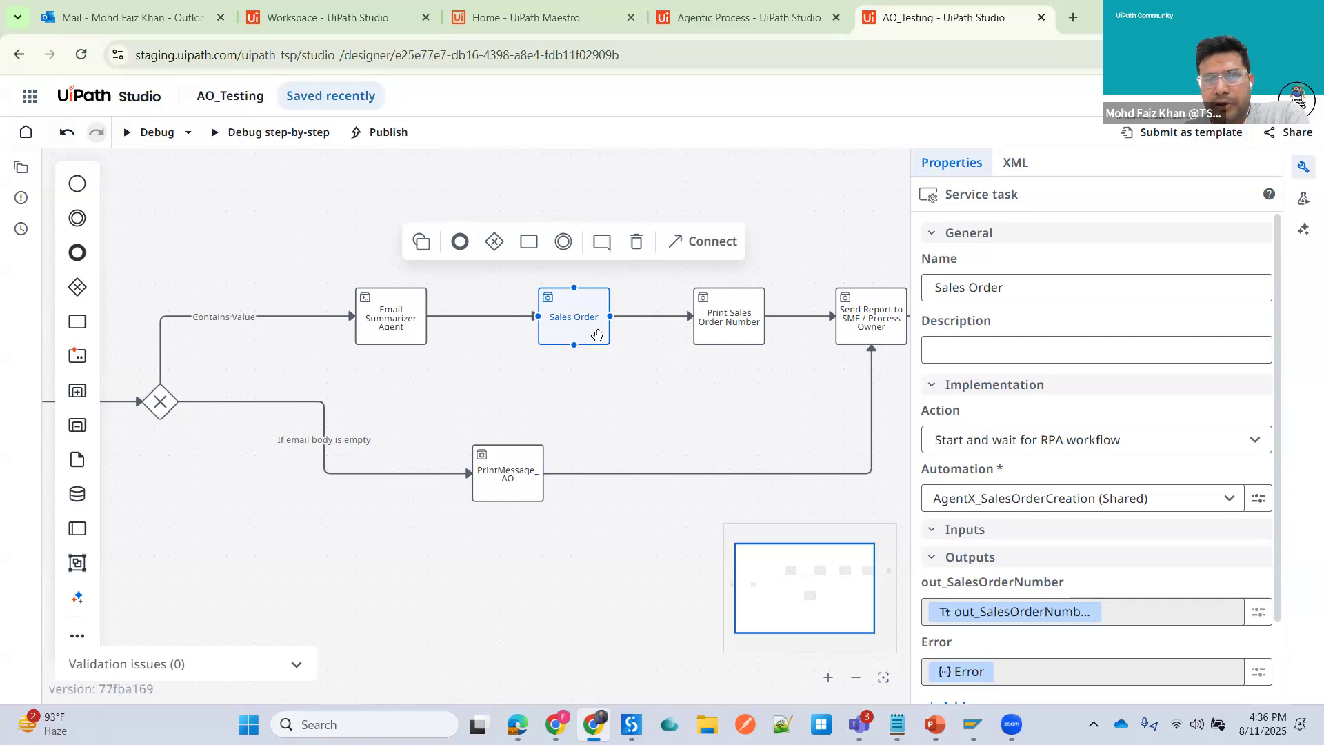
scroll(1084, 417, down, 2)
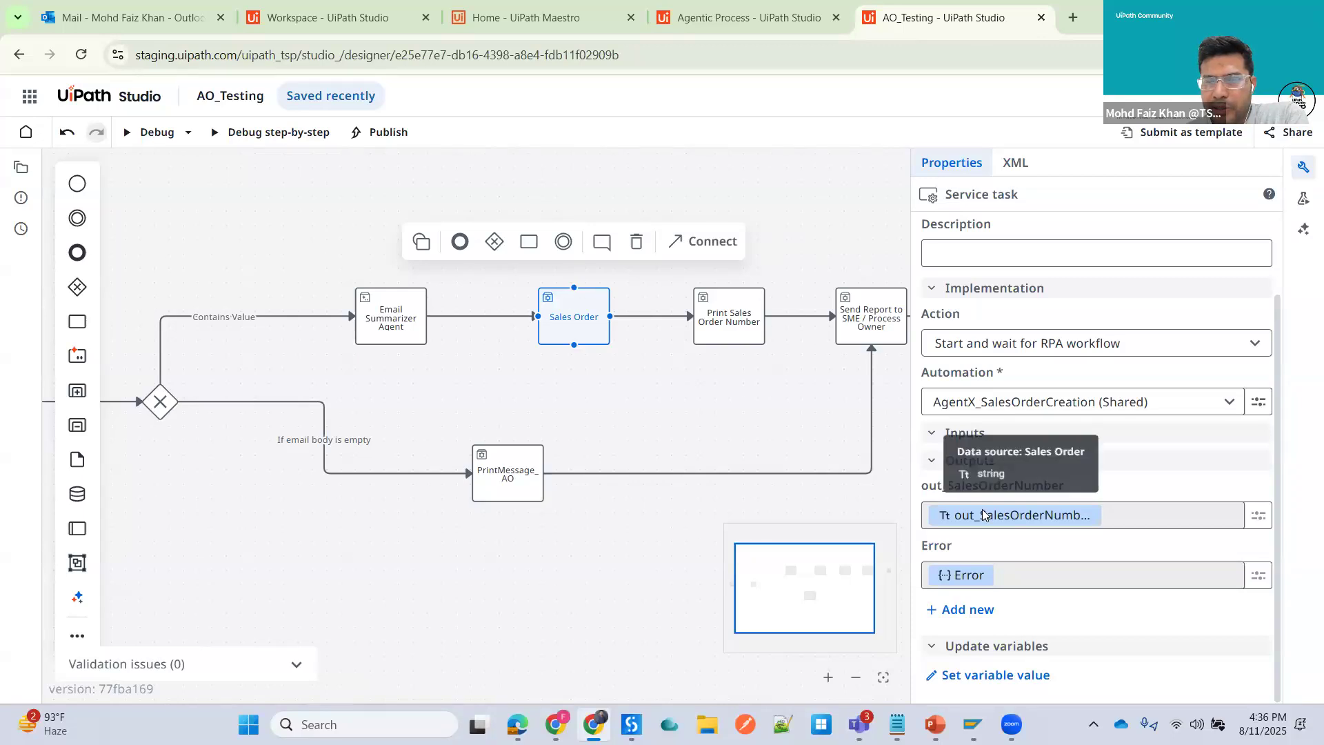
click(725, 317)
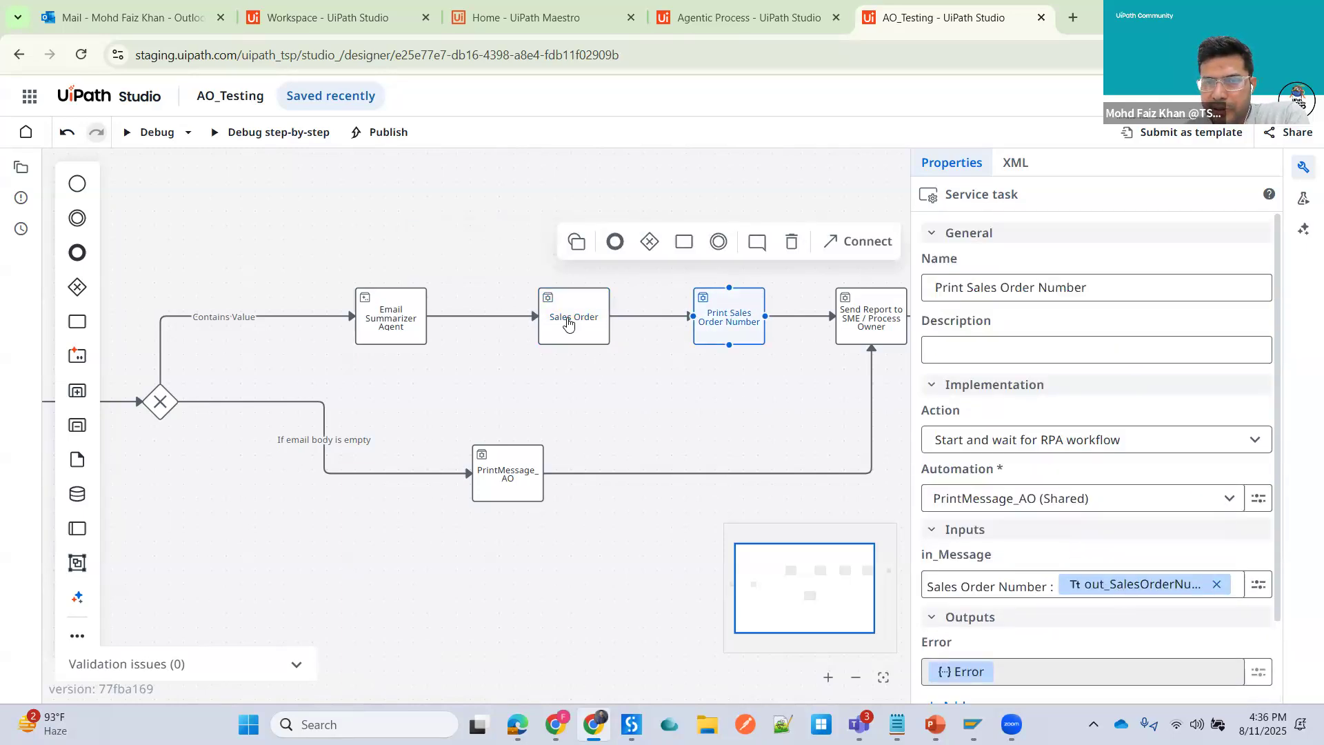
click(599, 334)
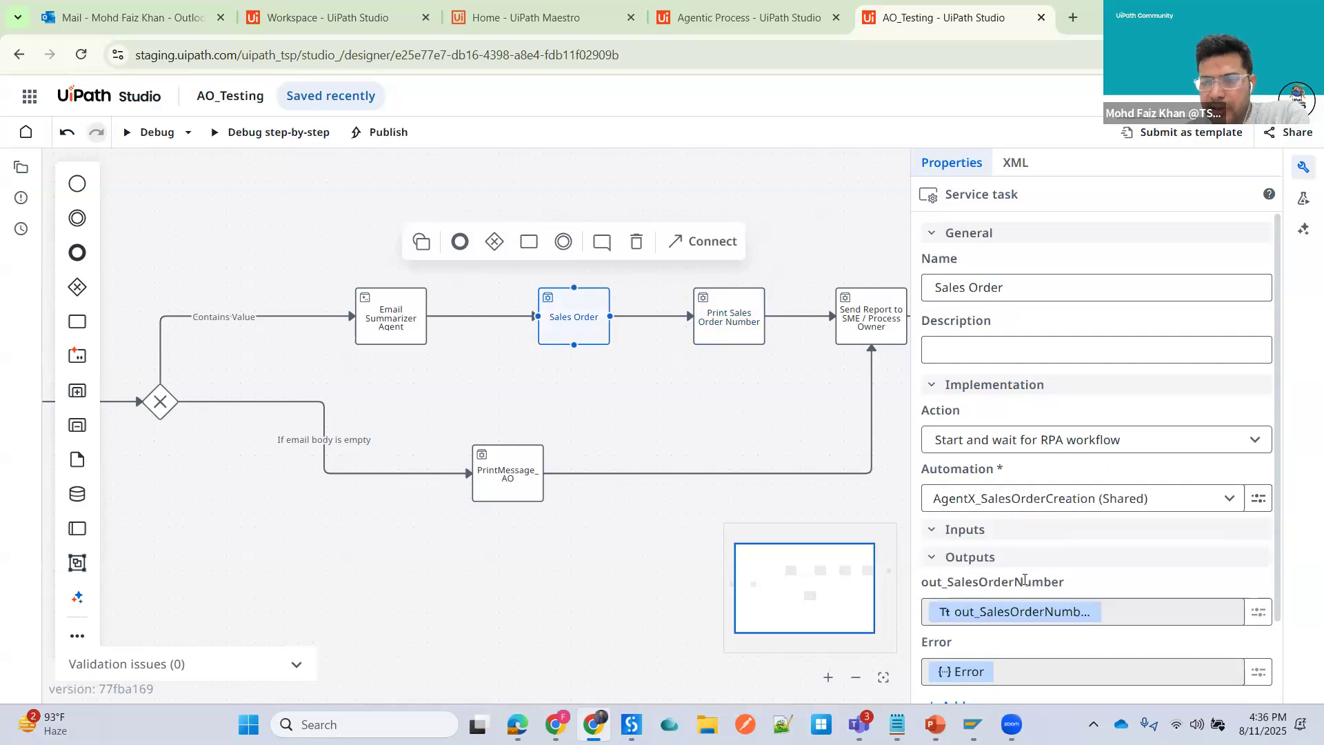
click(733, 295)
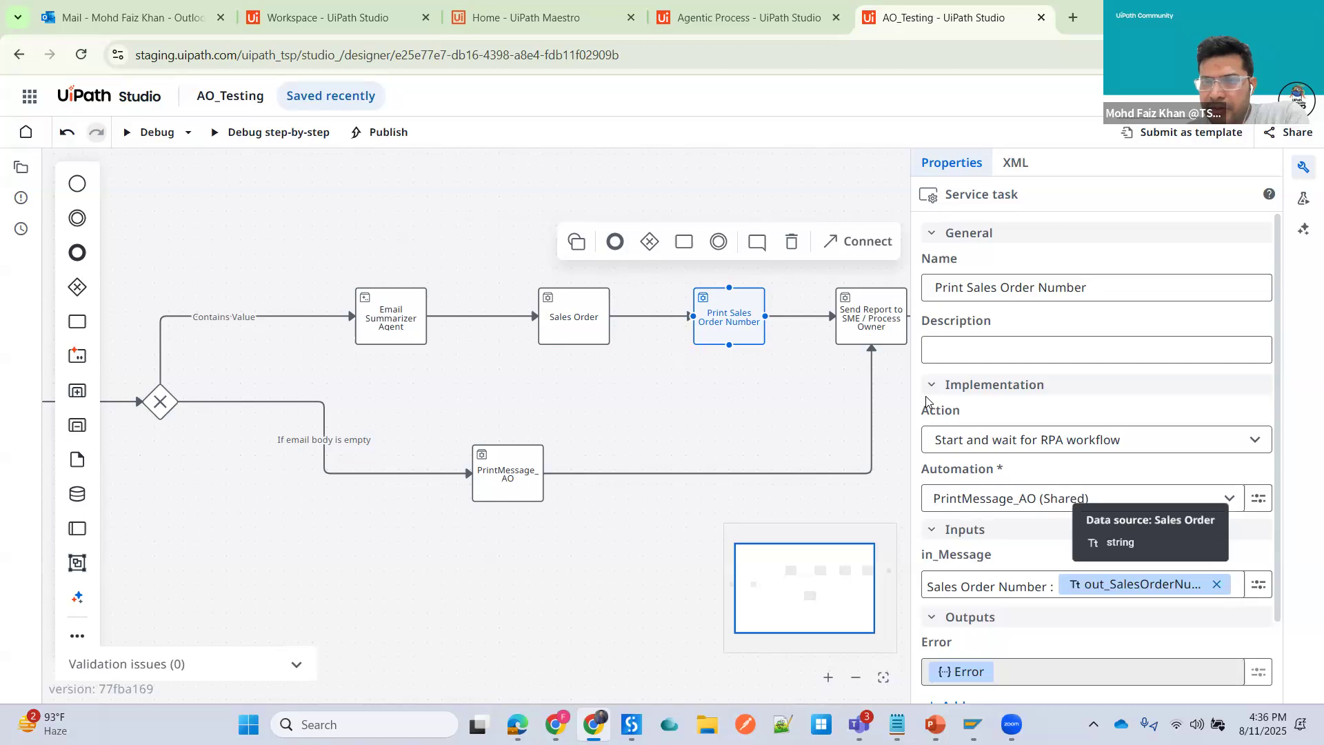
click(884, 312)
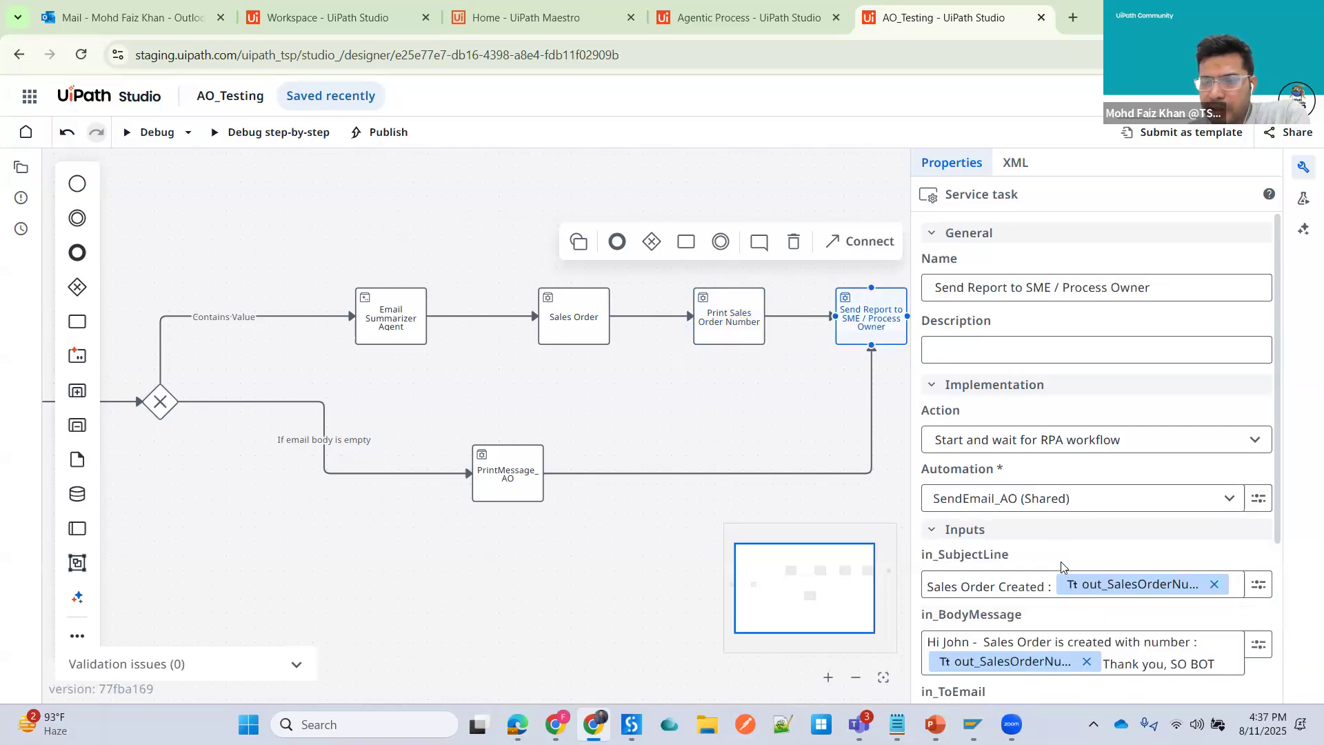
mouse_move(1101, 594)
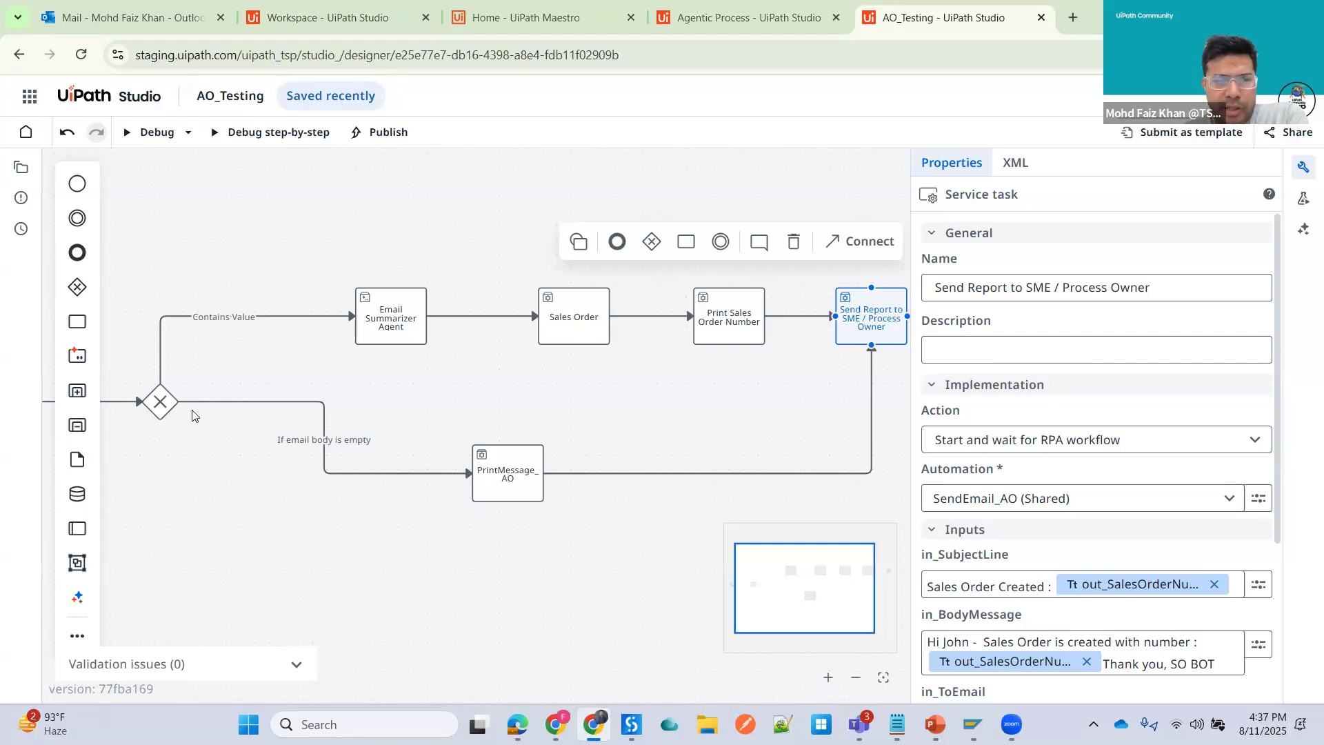
- Inspect the condition of the If email body is empty flow, then close the properties panel
click(455, 473)
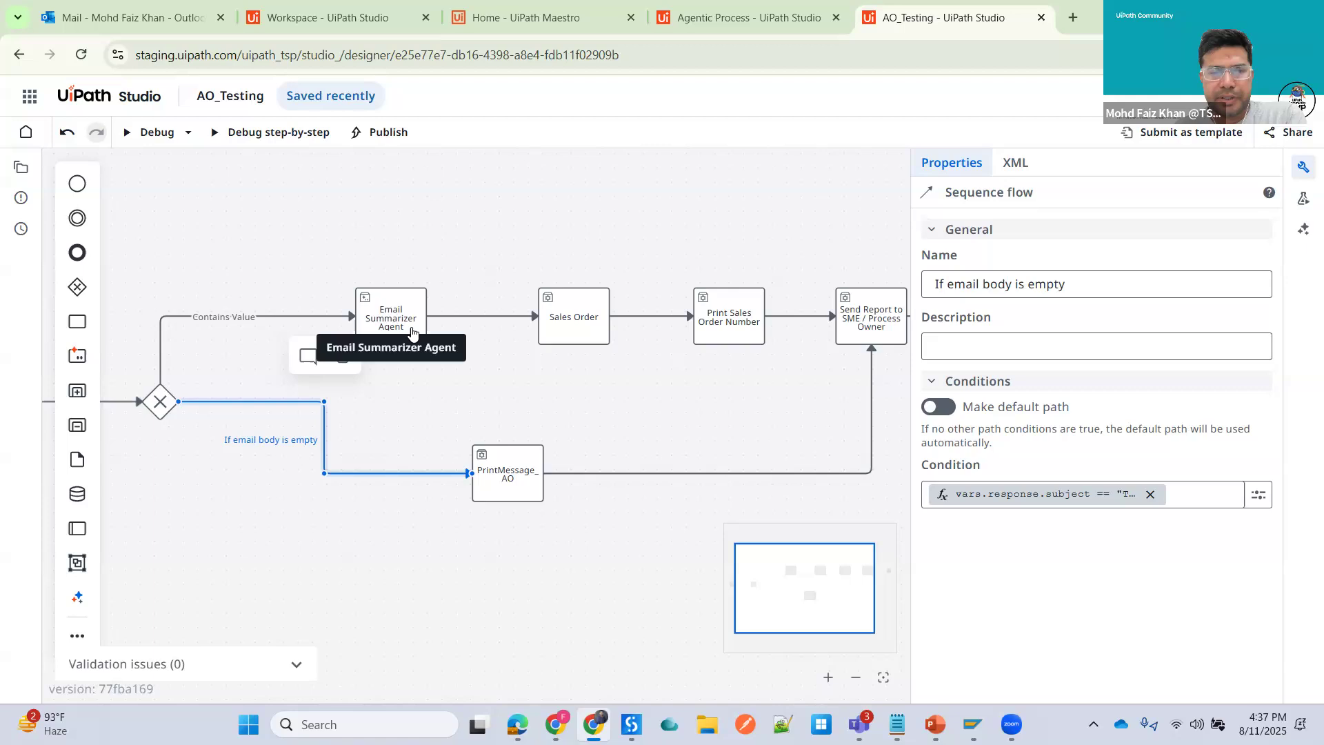
click(1305, 172)
key(Escape)
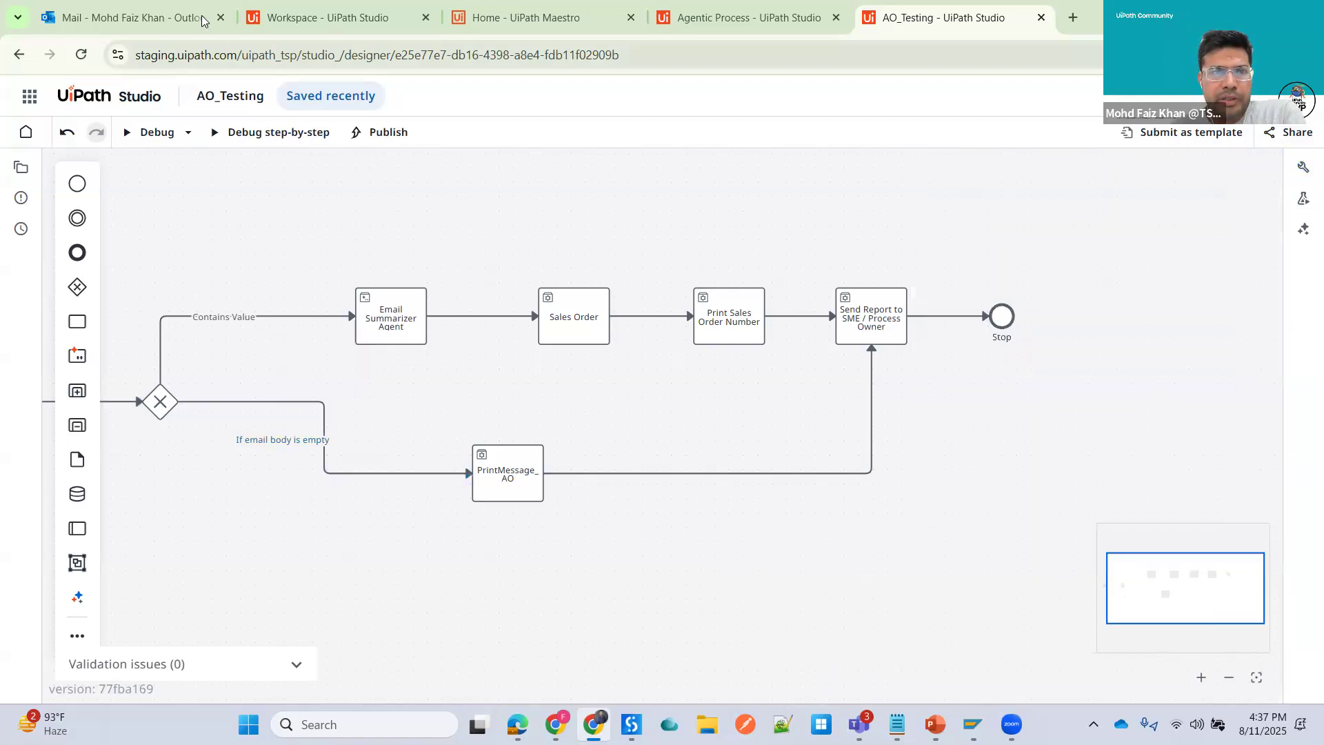
- Switch to the Outlook mail tab and read the Sales Order email
click(154, 19)
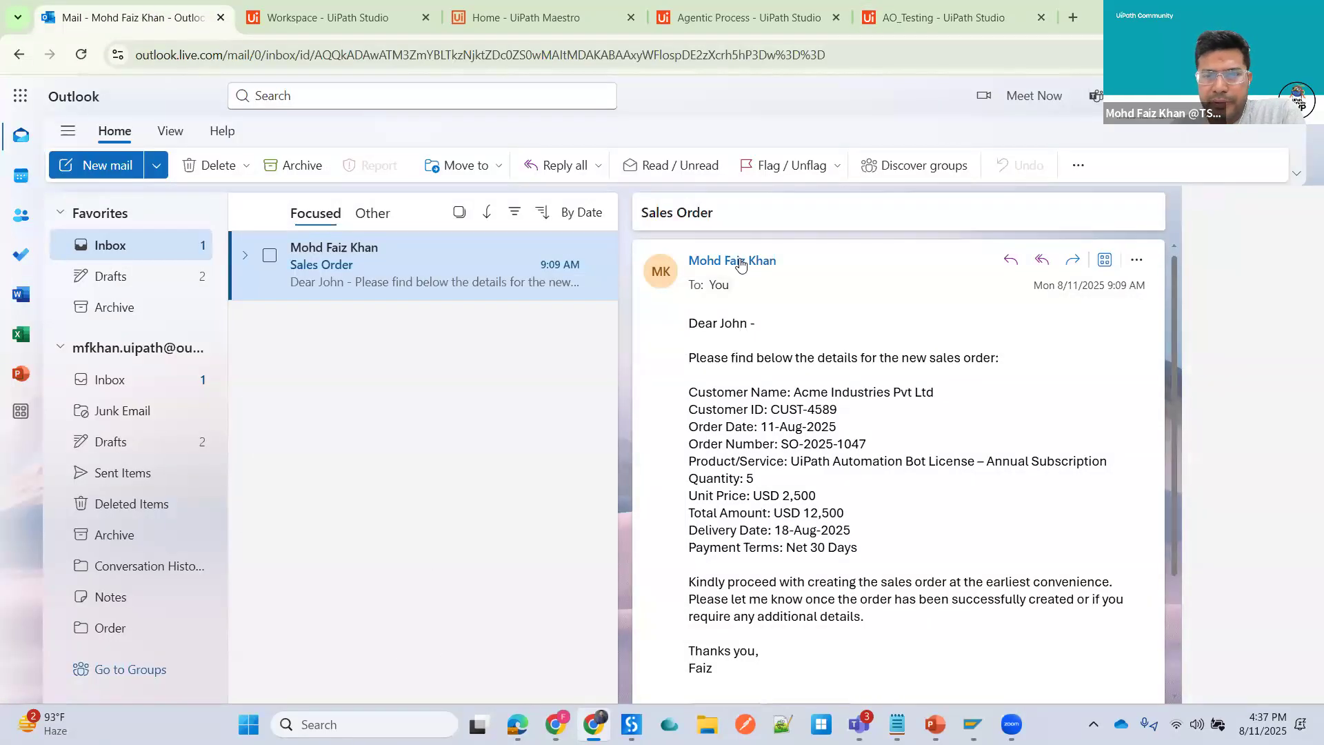
scroll(807, 555, down, 3)
scroll(869, 466, up, 3)
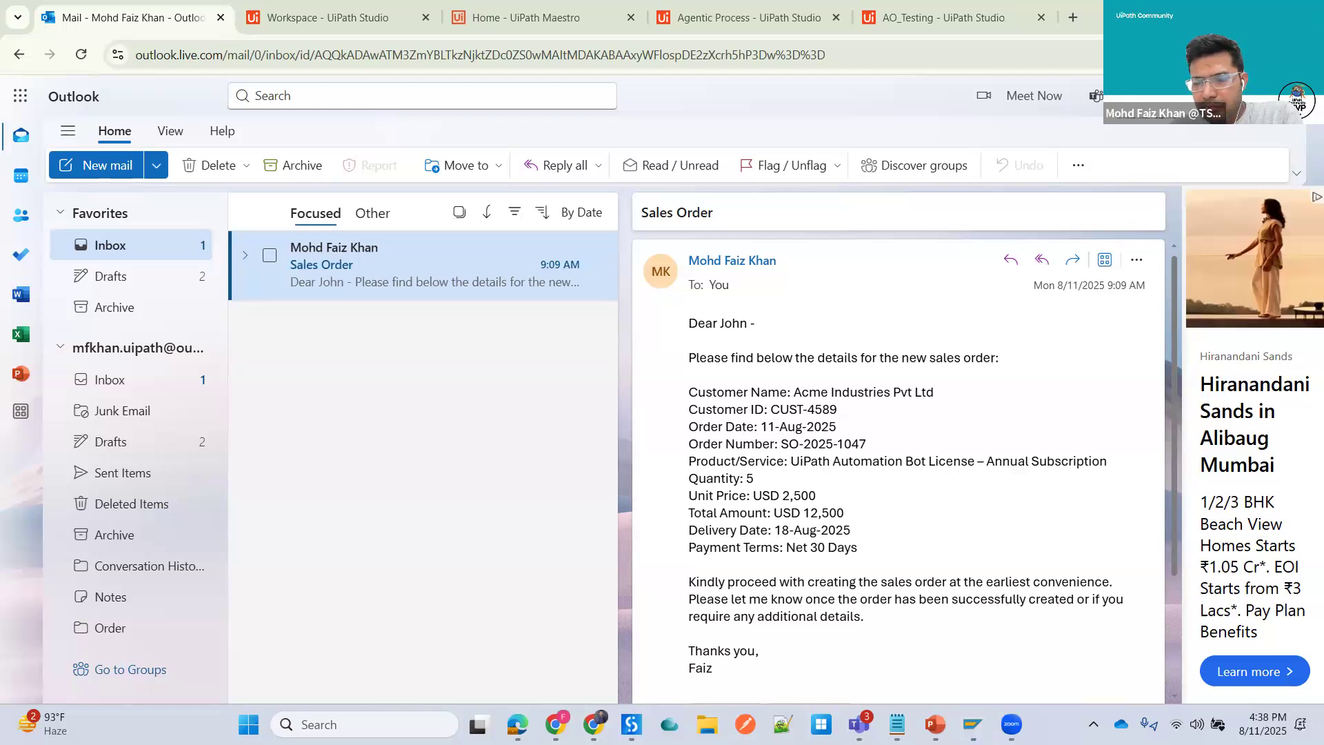
- Open SAP Logon, launch the DEM System logon screen, then minimize the SAP window
click(1093, 724)
double_click(1024, 602)
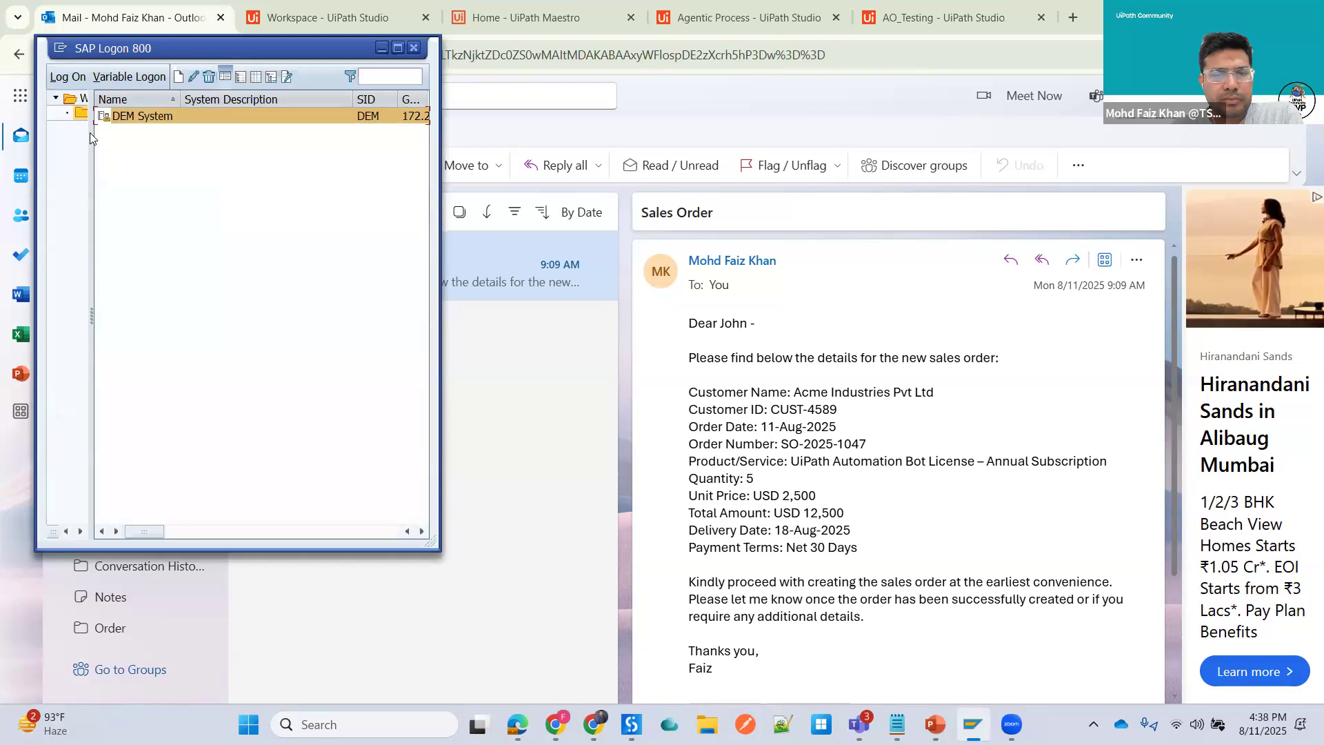
double_click(158, 119)
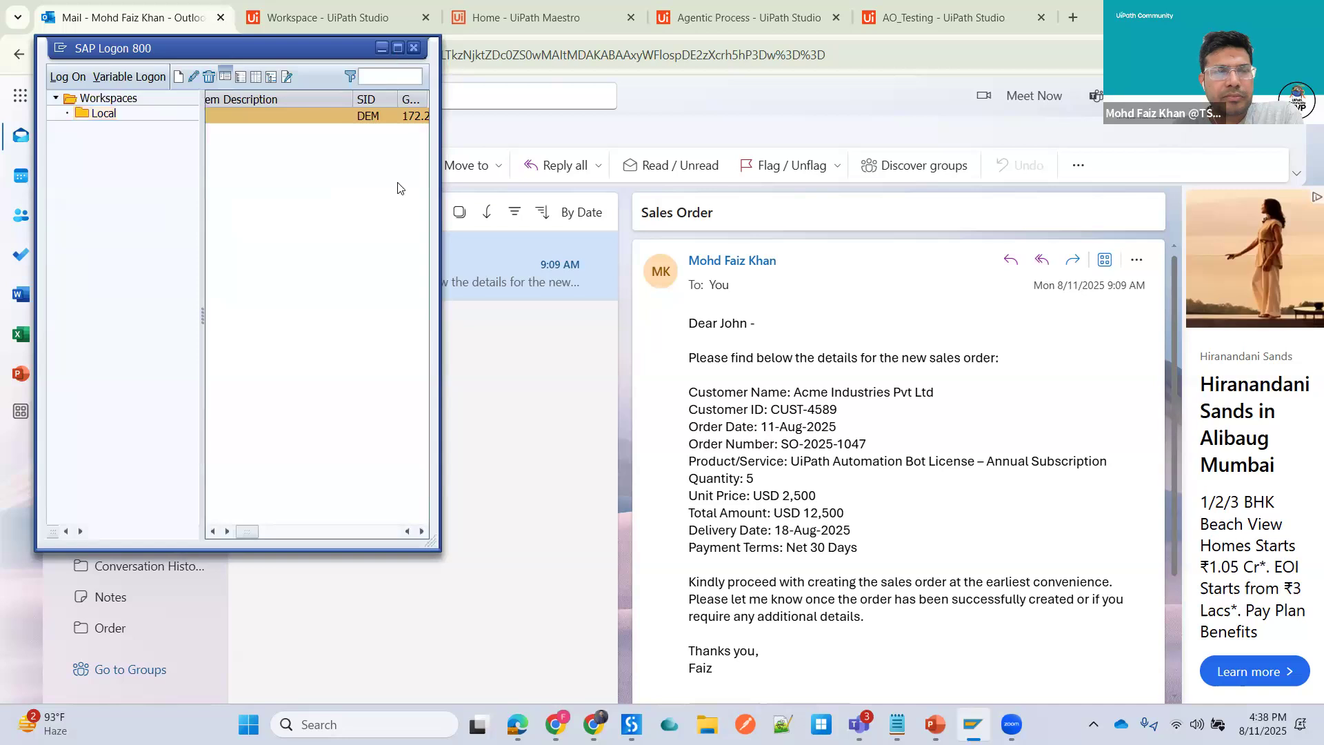
click(397, 47)
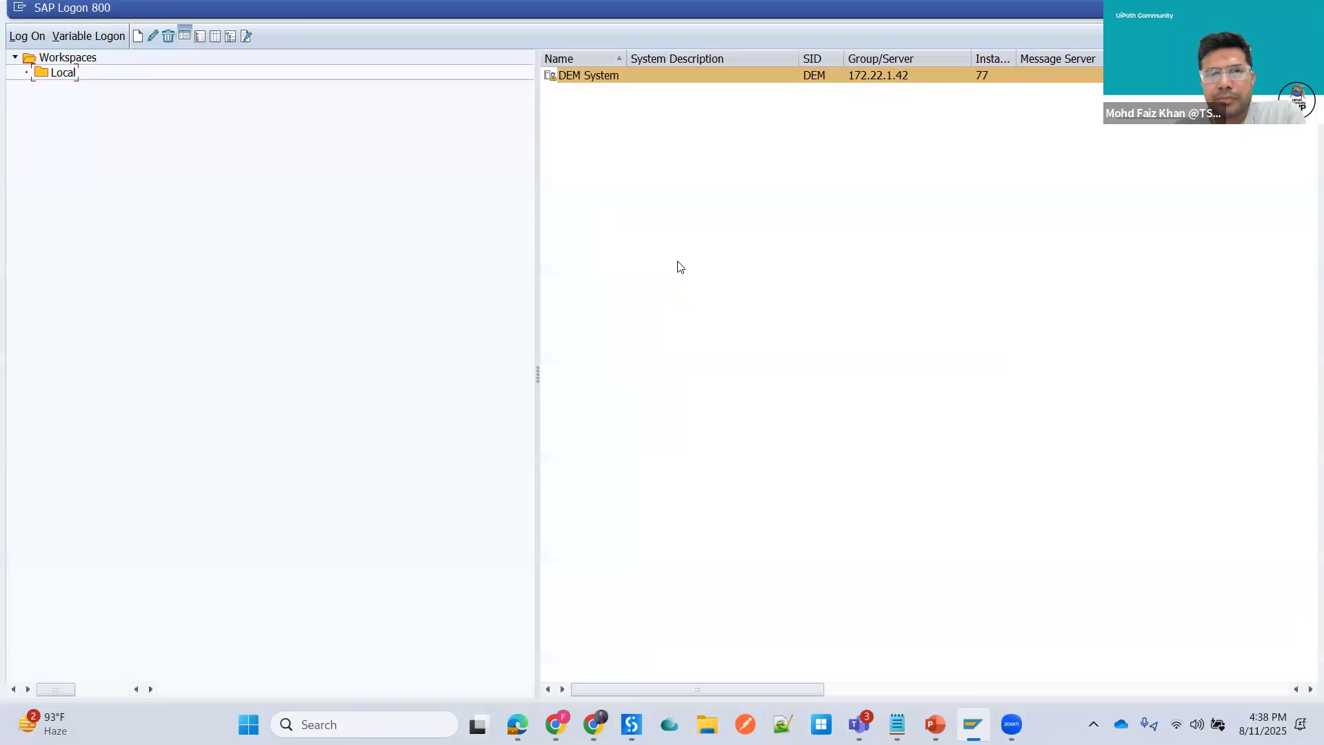
click(626, 78)
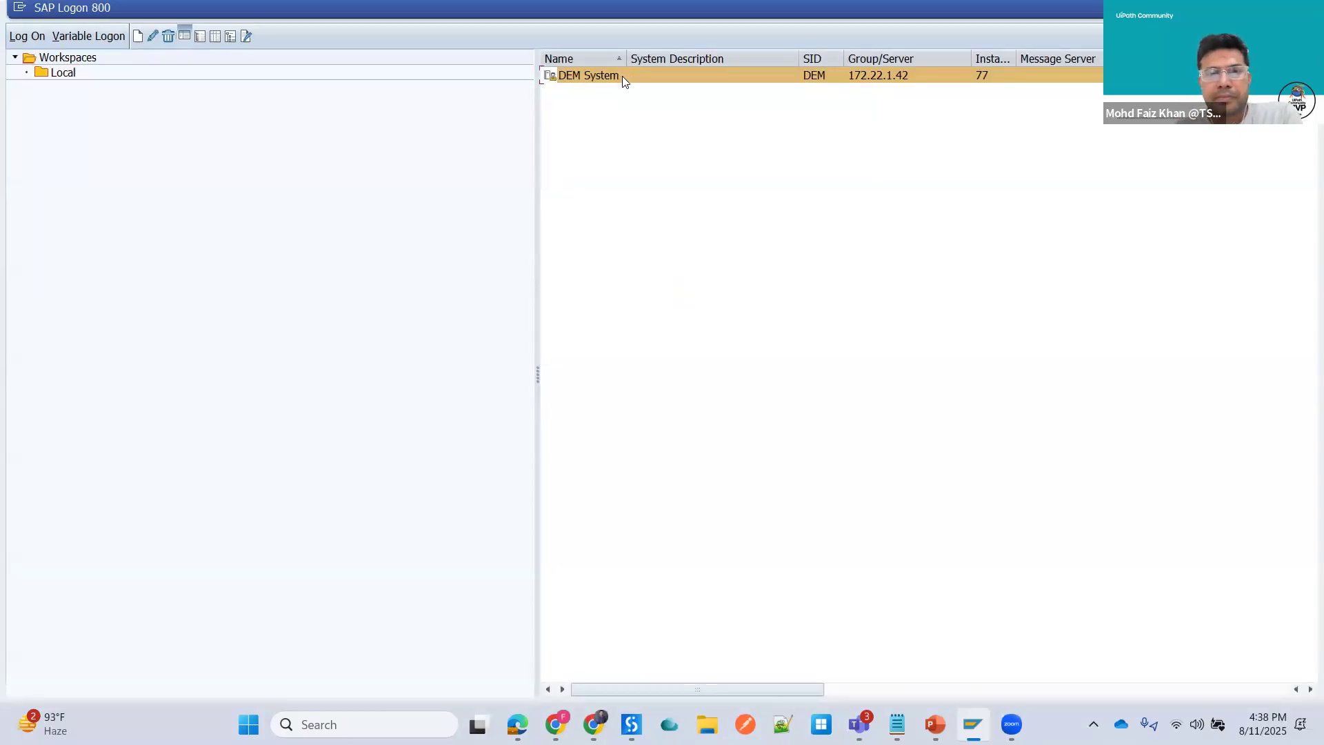
drag(538, 373, 209, 395)
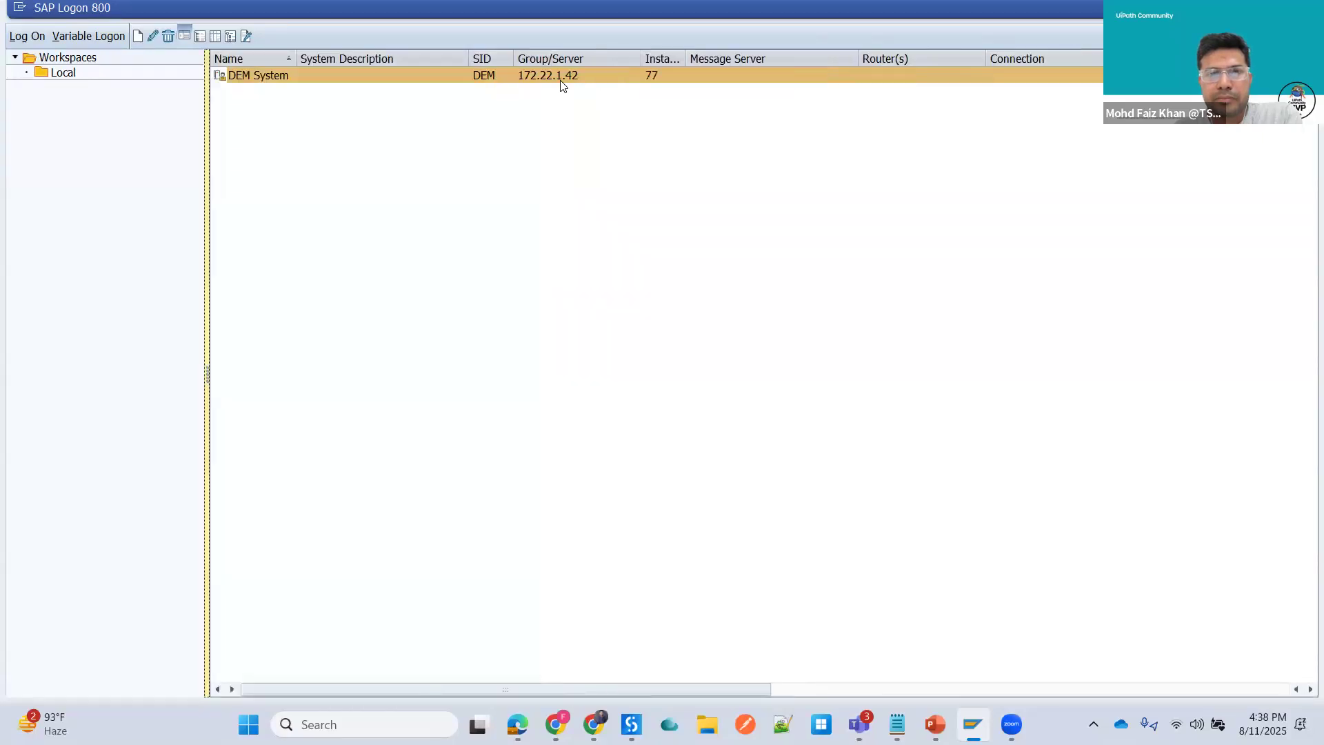
double_click(423, 77)
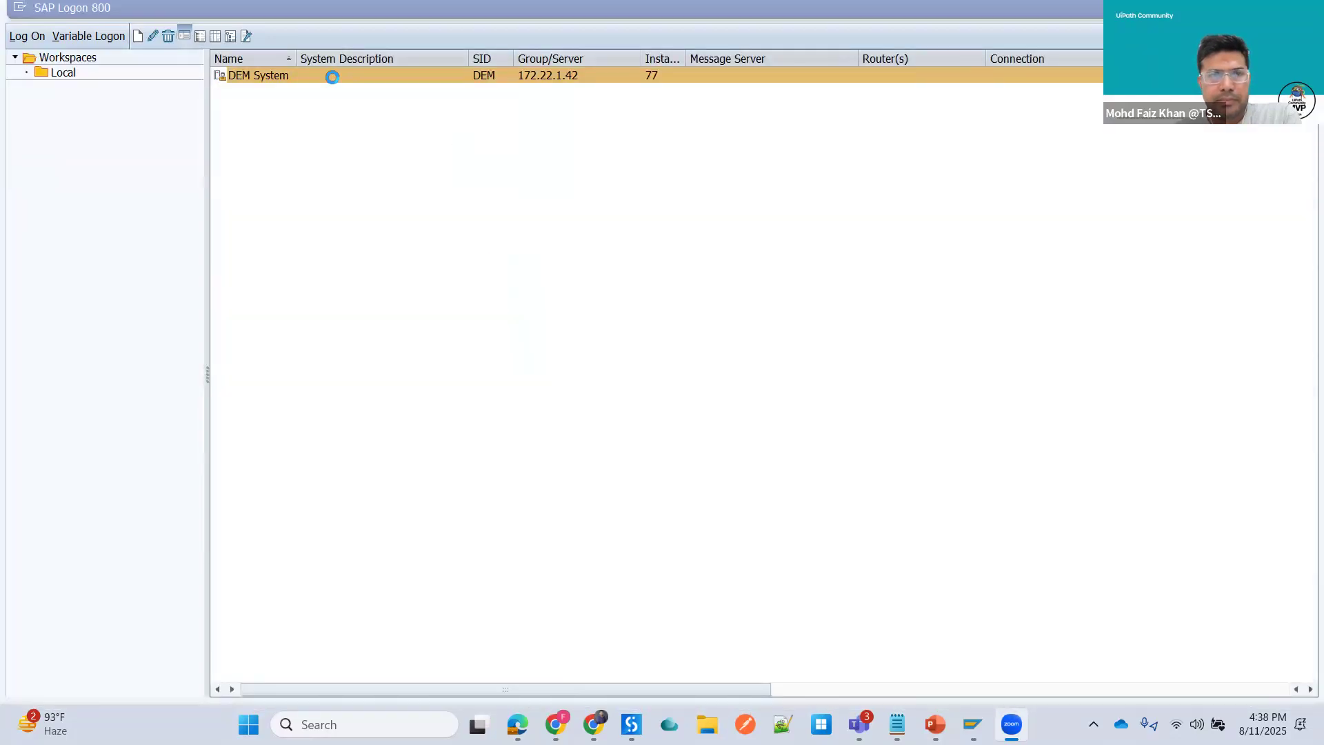
double_click(332, 76)
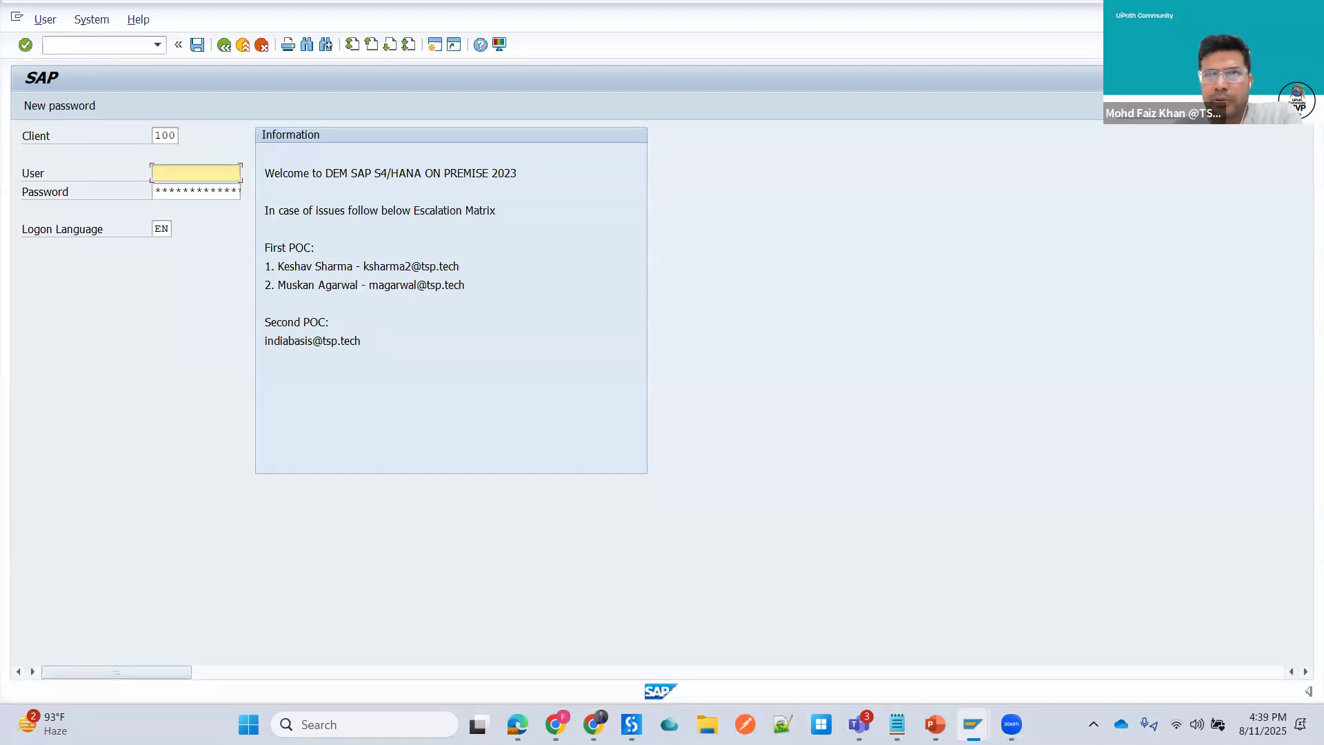
click(1306, 11)
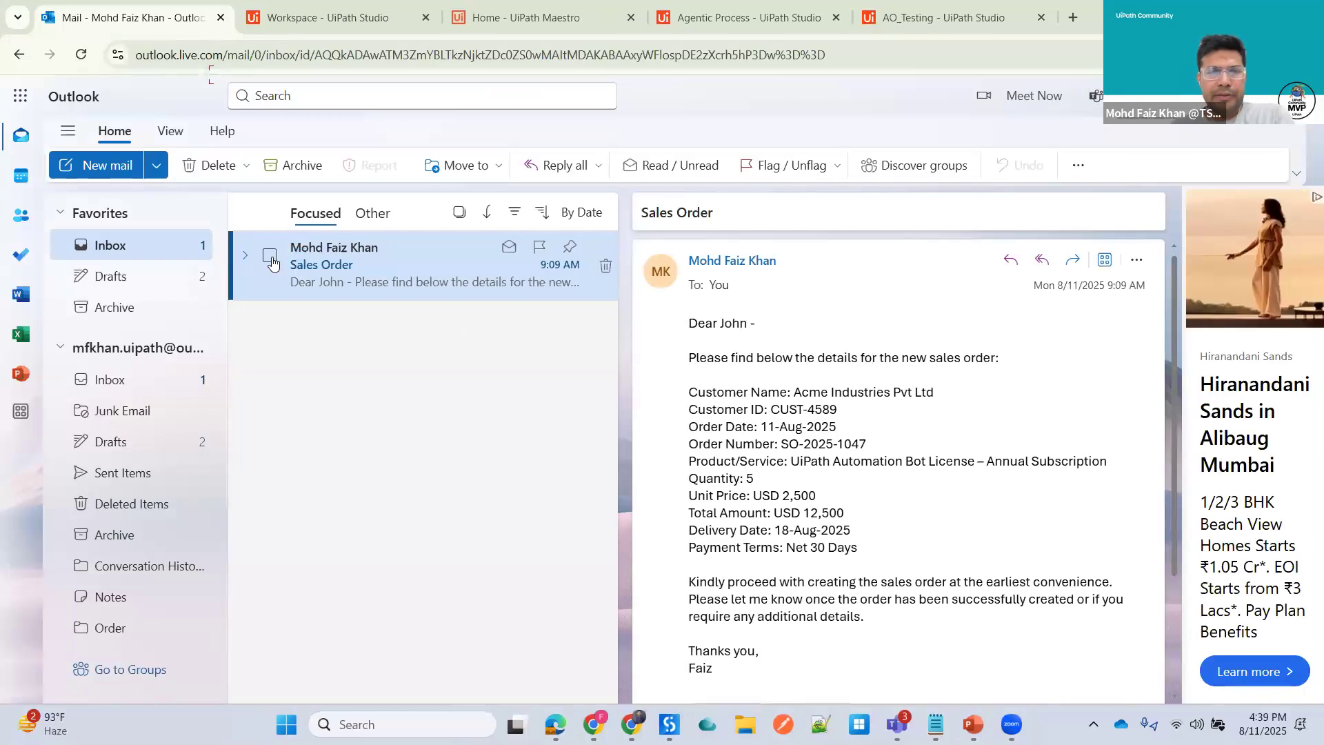
- Return to AO_Testing and inspect the failed run's exclusive gateway incidents, including past incidents
click(757, 21)
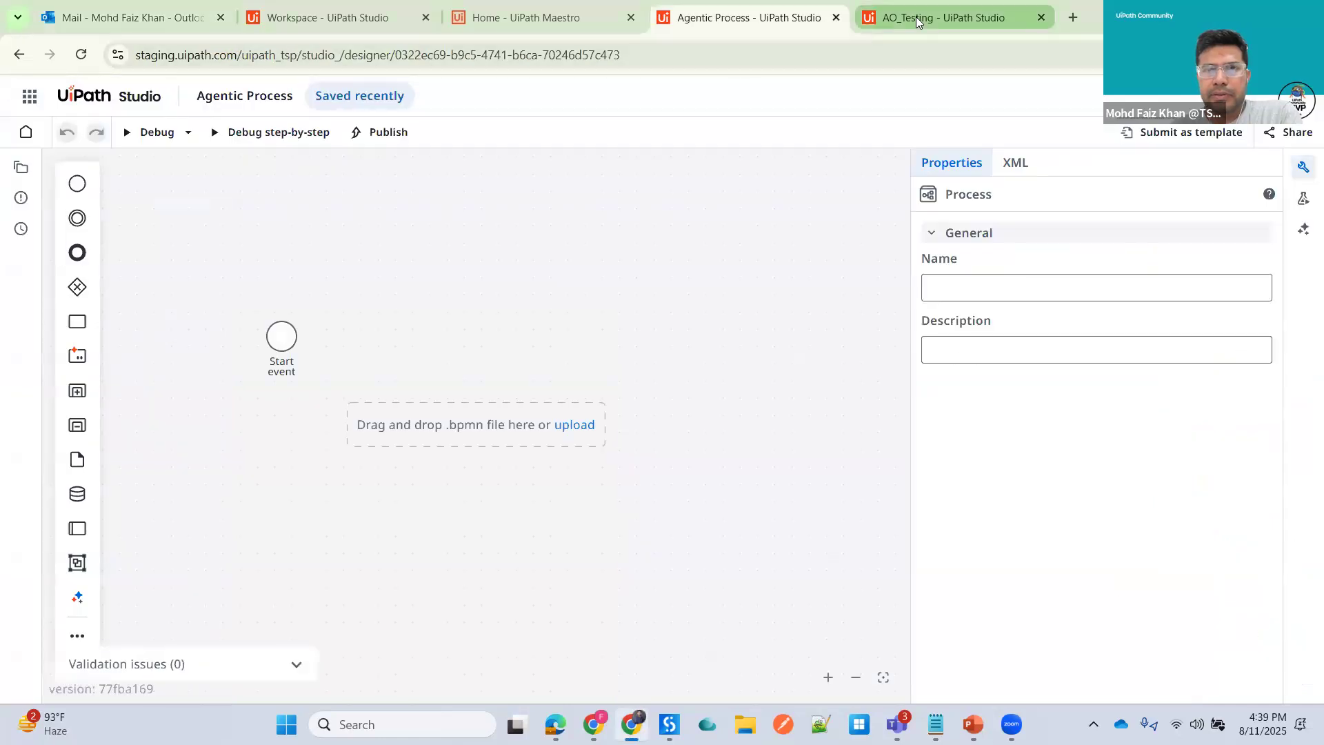
key(ctrl+Tab)
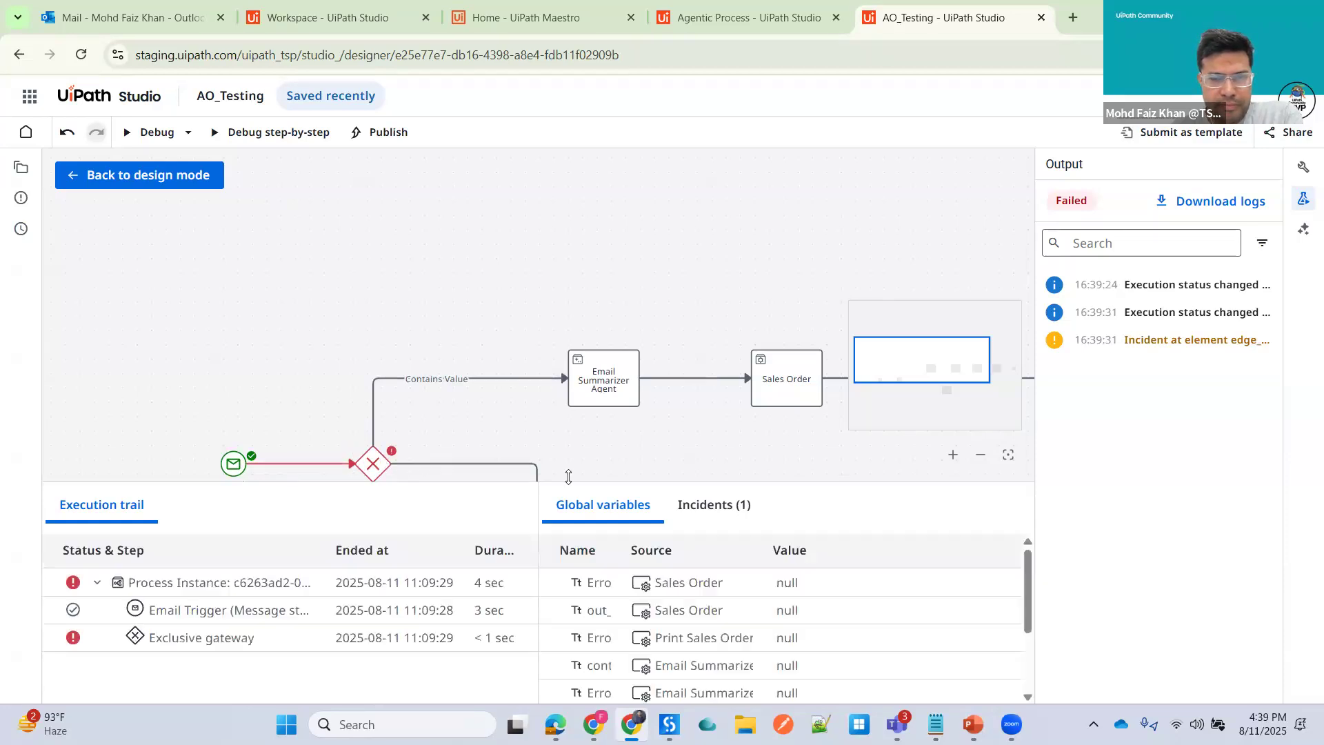
drag(568, 475, 581, 434)
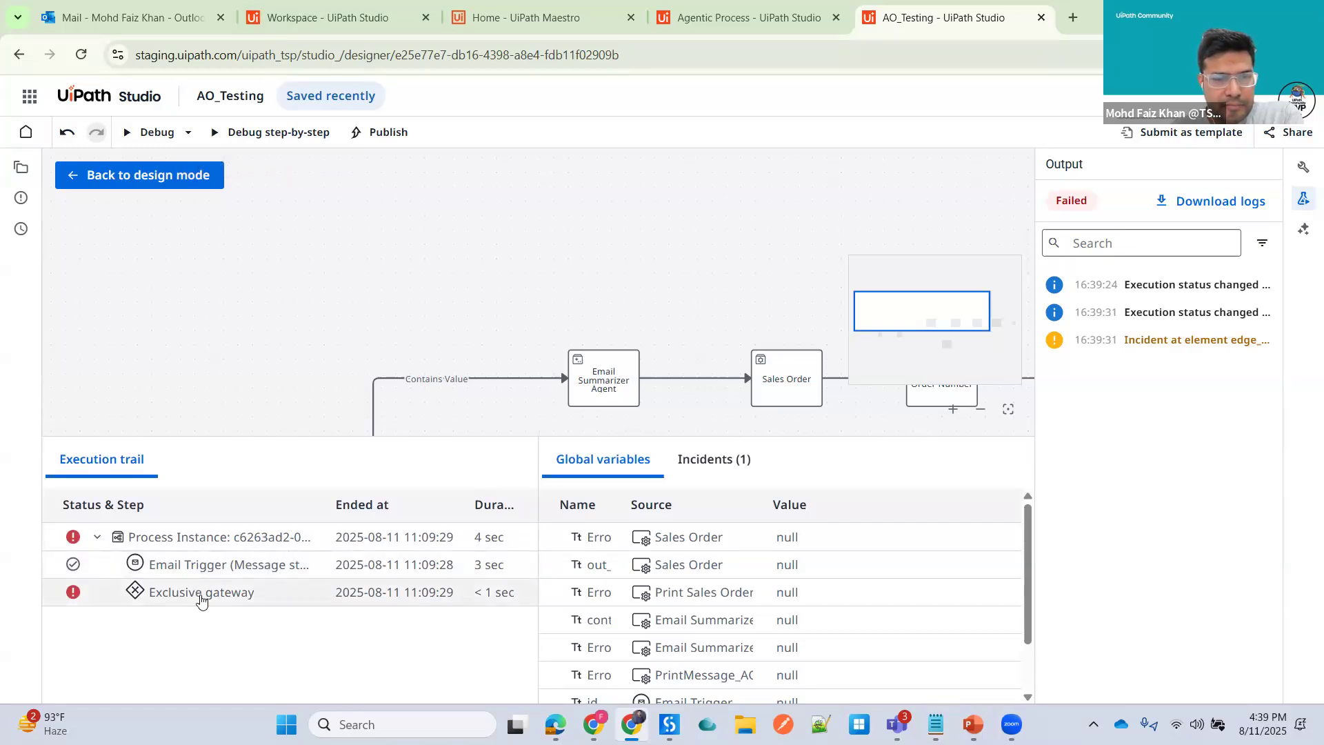
click(201, 593)
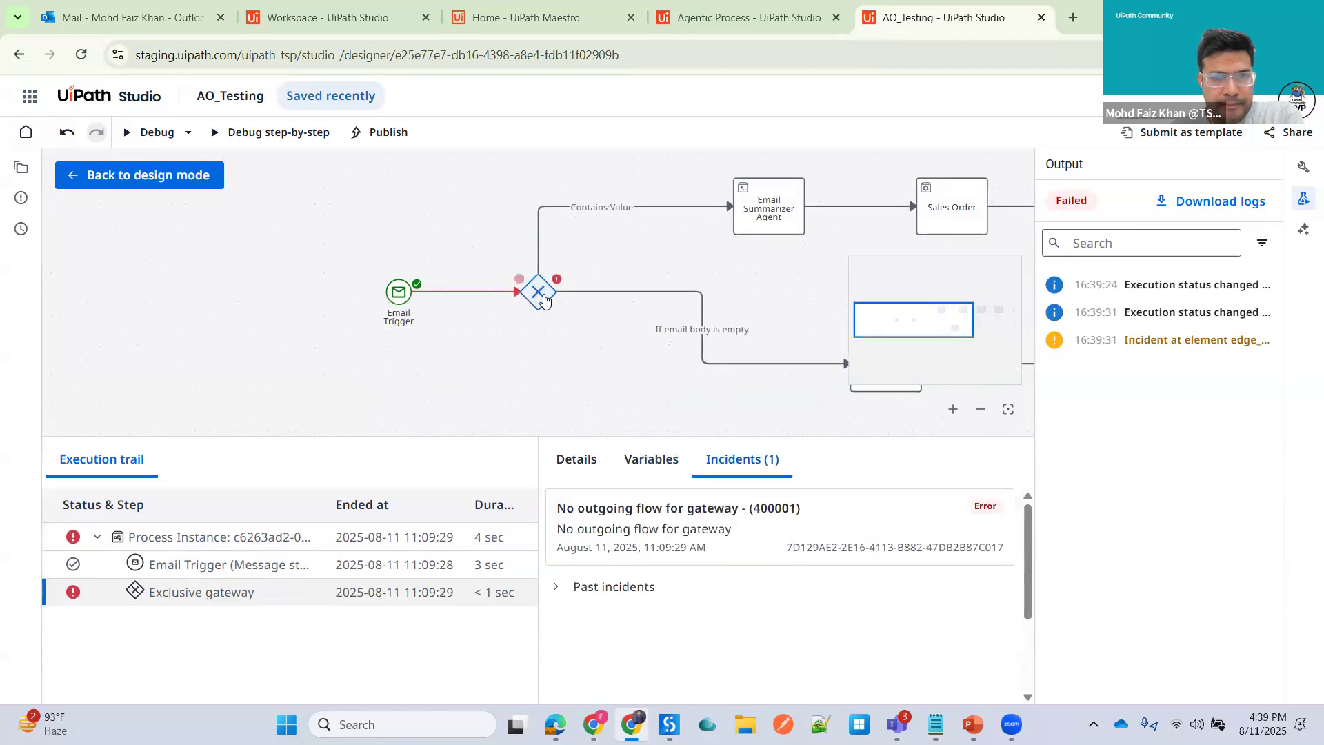
click(556, 587)
scroll(686, 545, down, 1)
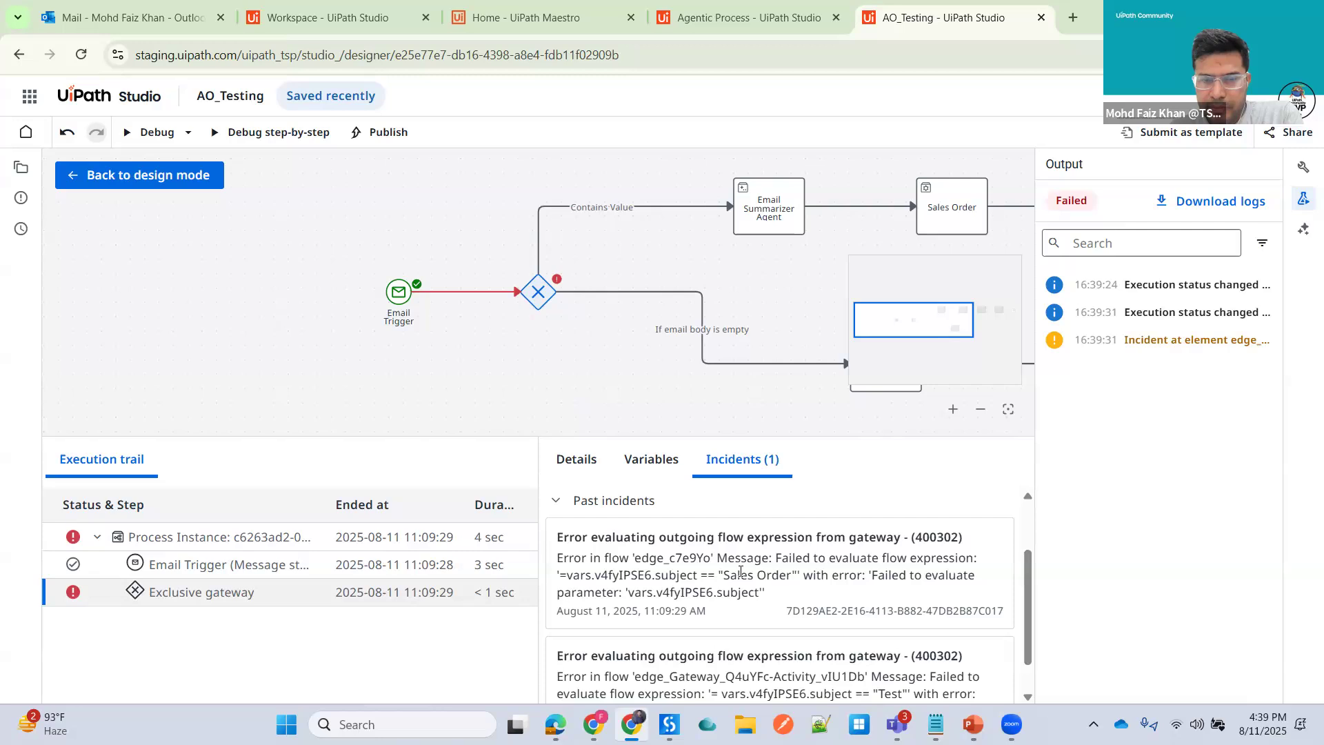
- Switch to the Outlook mail tab and mark the Sales Order email as read, then back as unread
click(310, 14)
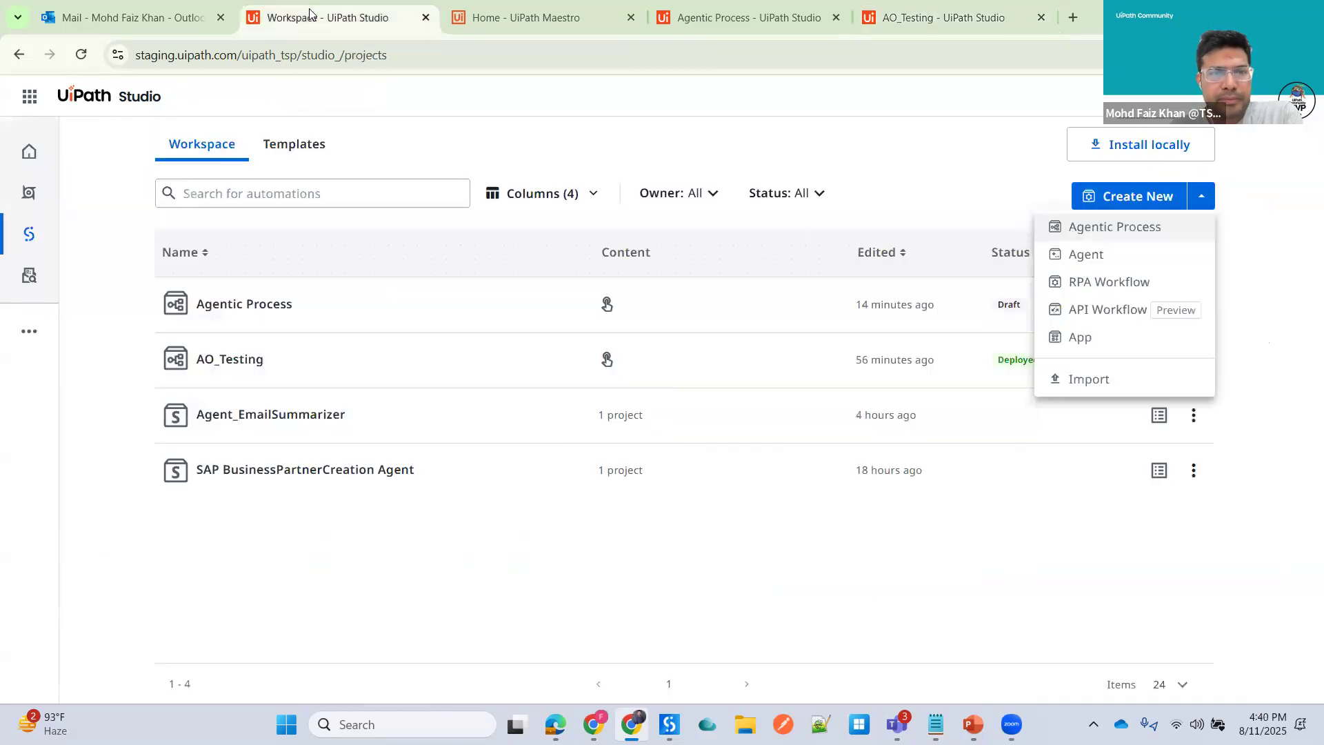
click(155, 11)
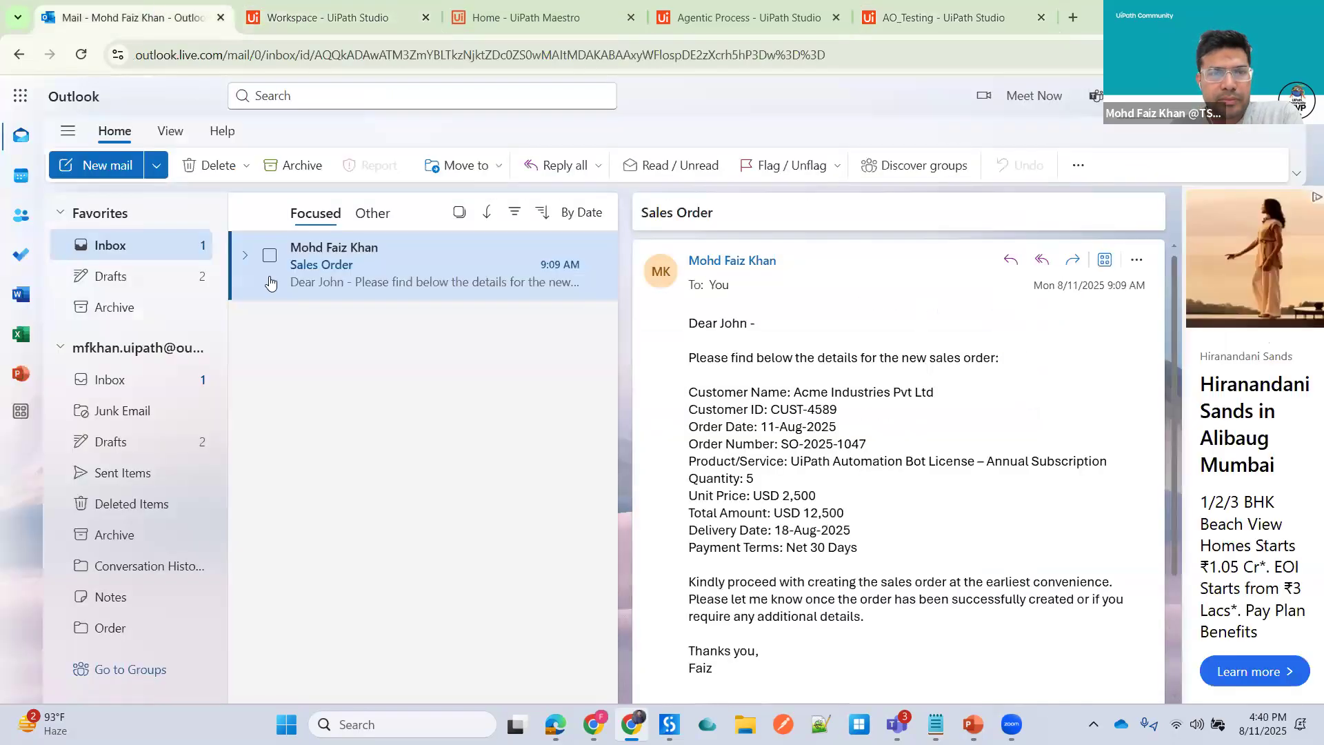
right_click(376, 255)
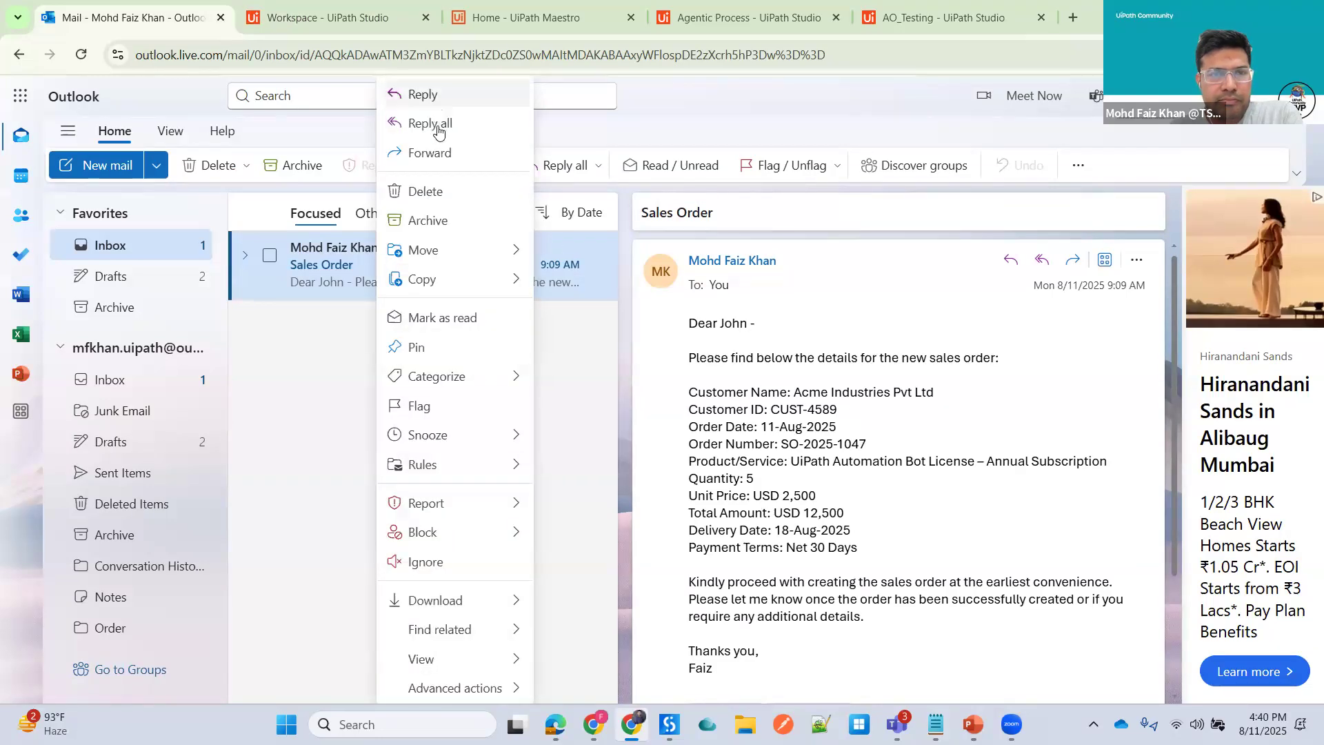
click(442, 318)
right_click(373, 255)
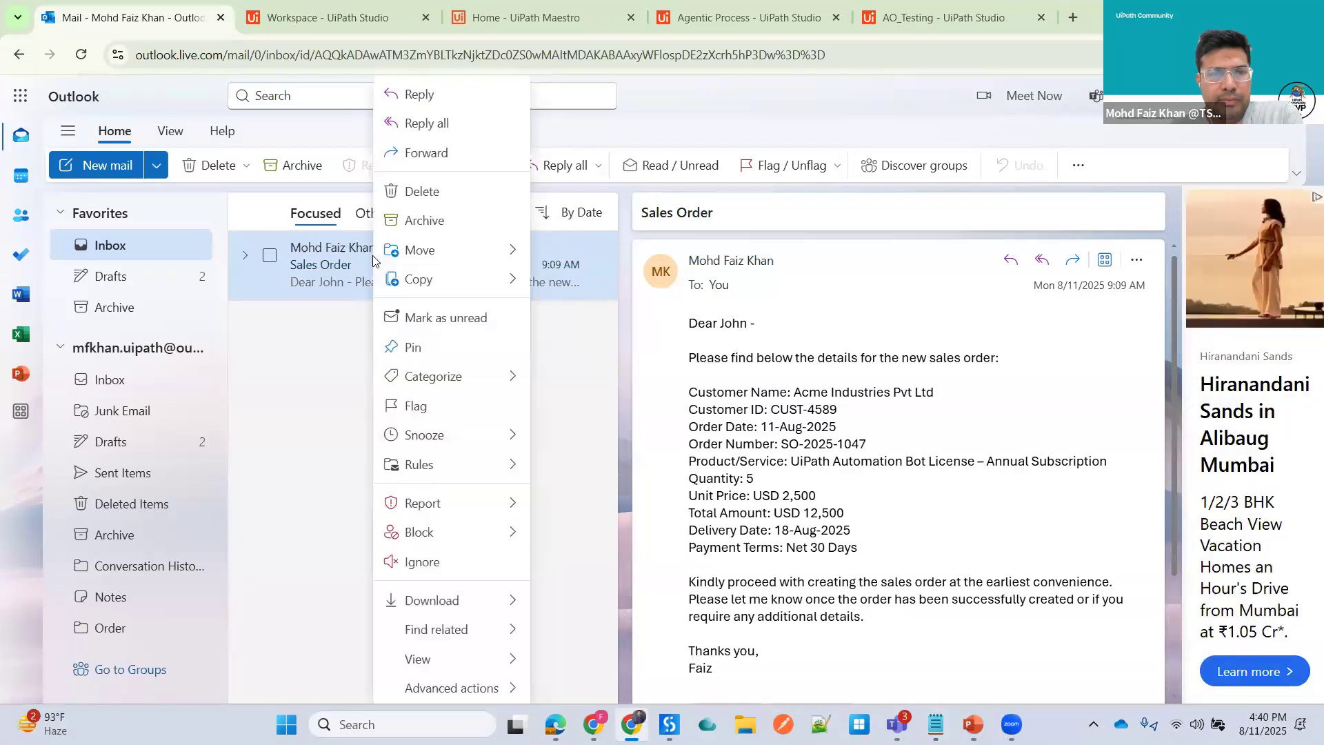
click(439, 318)
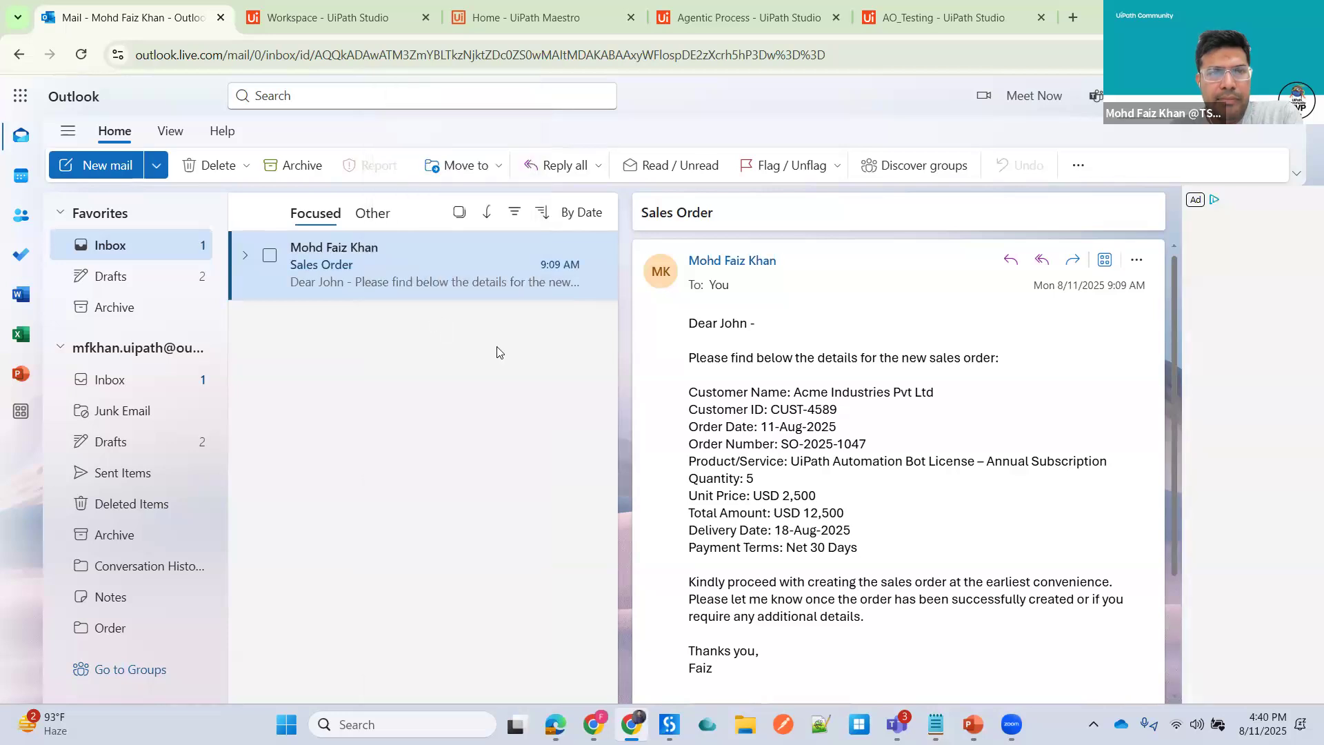
- Return to AO_Testing design mode and review the Email Trigger's connector, connection, trigger and email folder settings
click(932, 15)
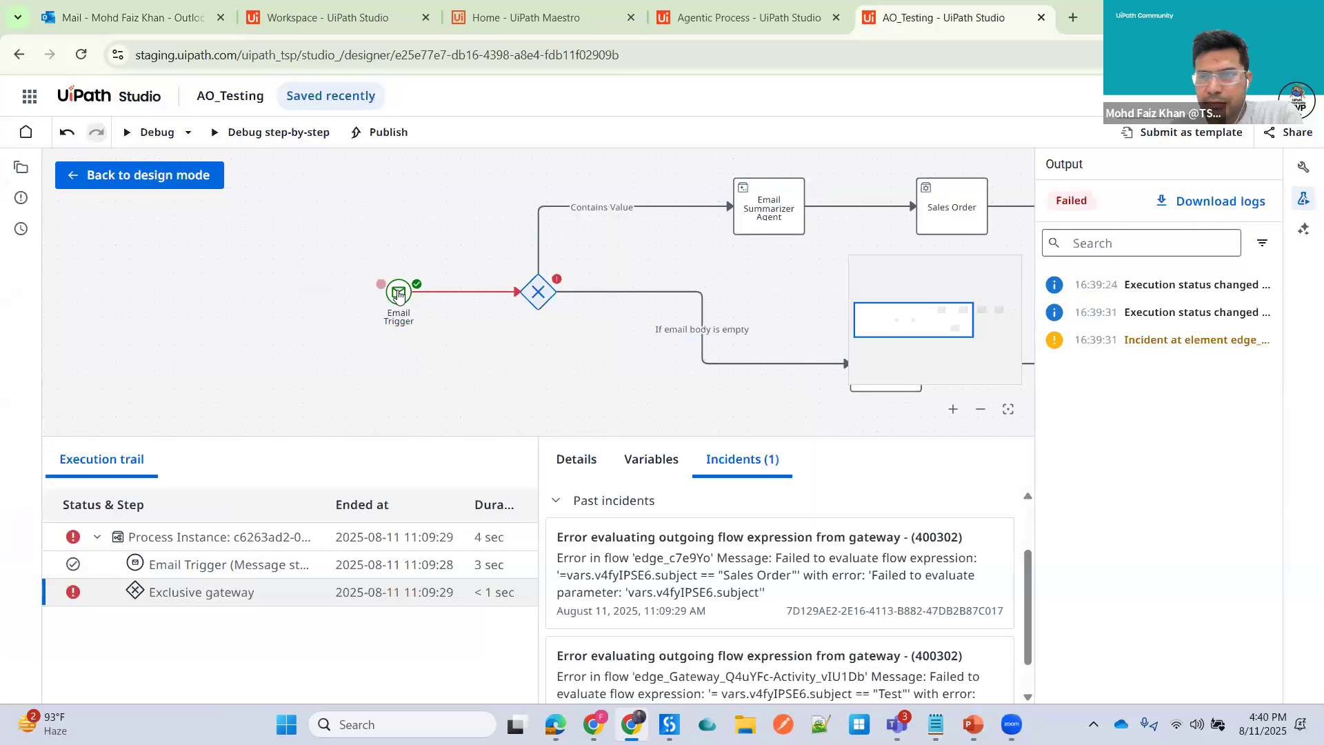
click(398, 293)
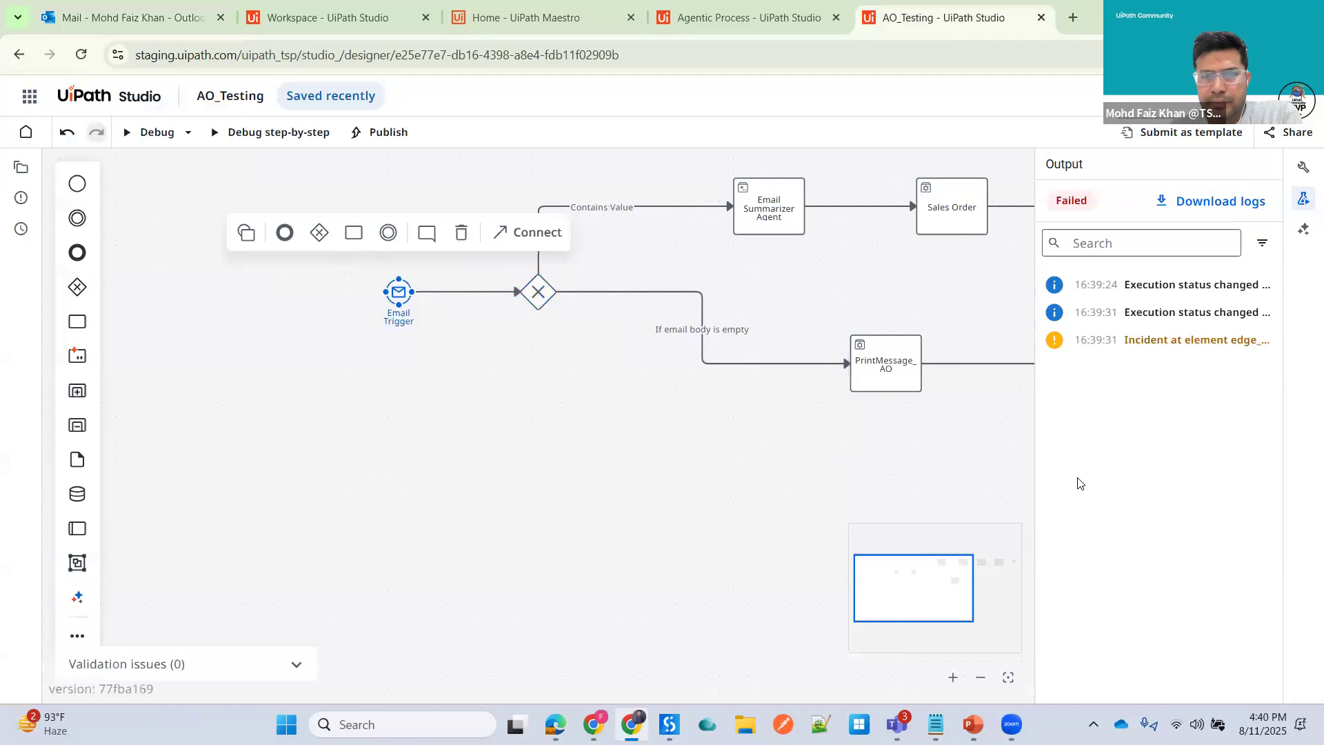
scroll(654, 414, up, 1)
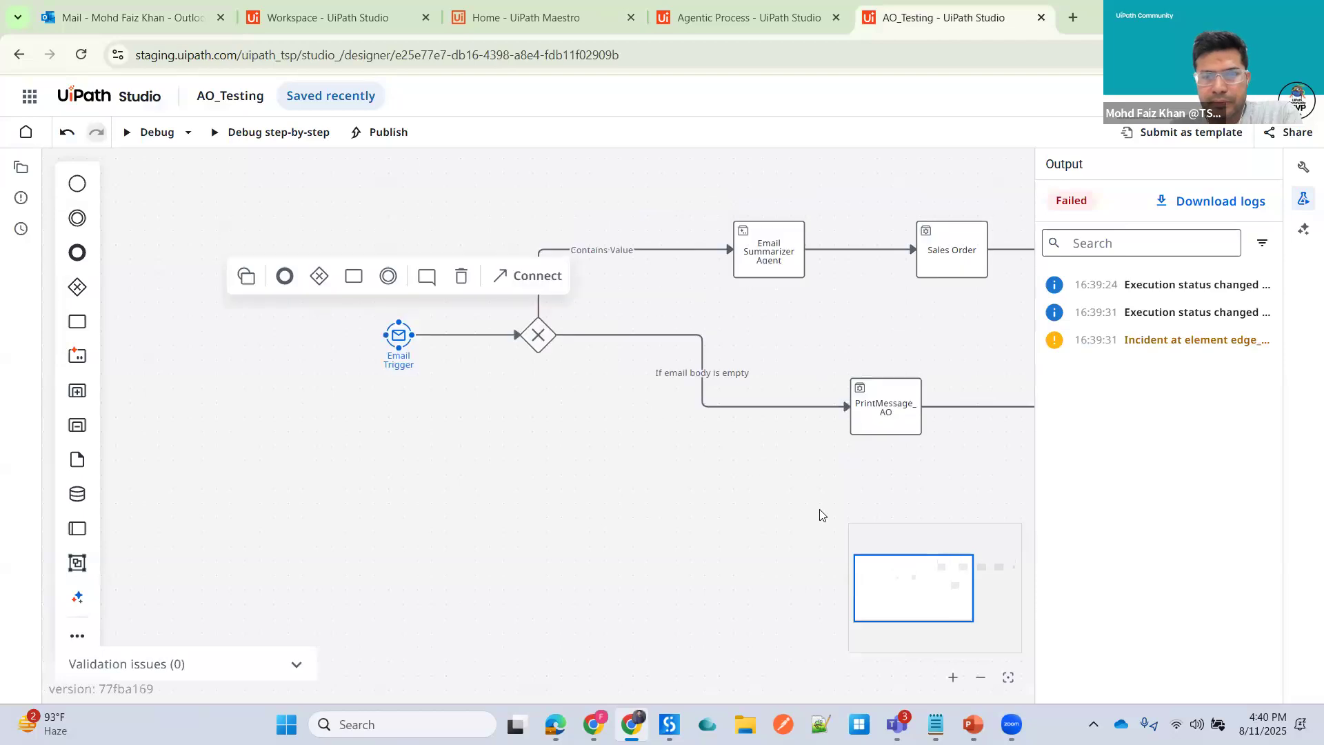
scroll(822, 515, up, 1)
drag(900, 588, 920, 584)
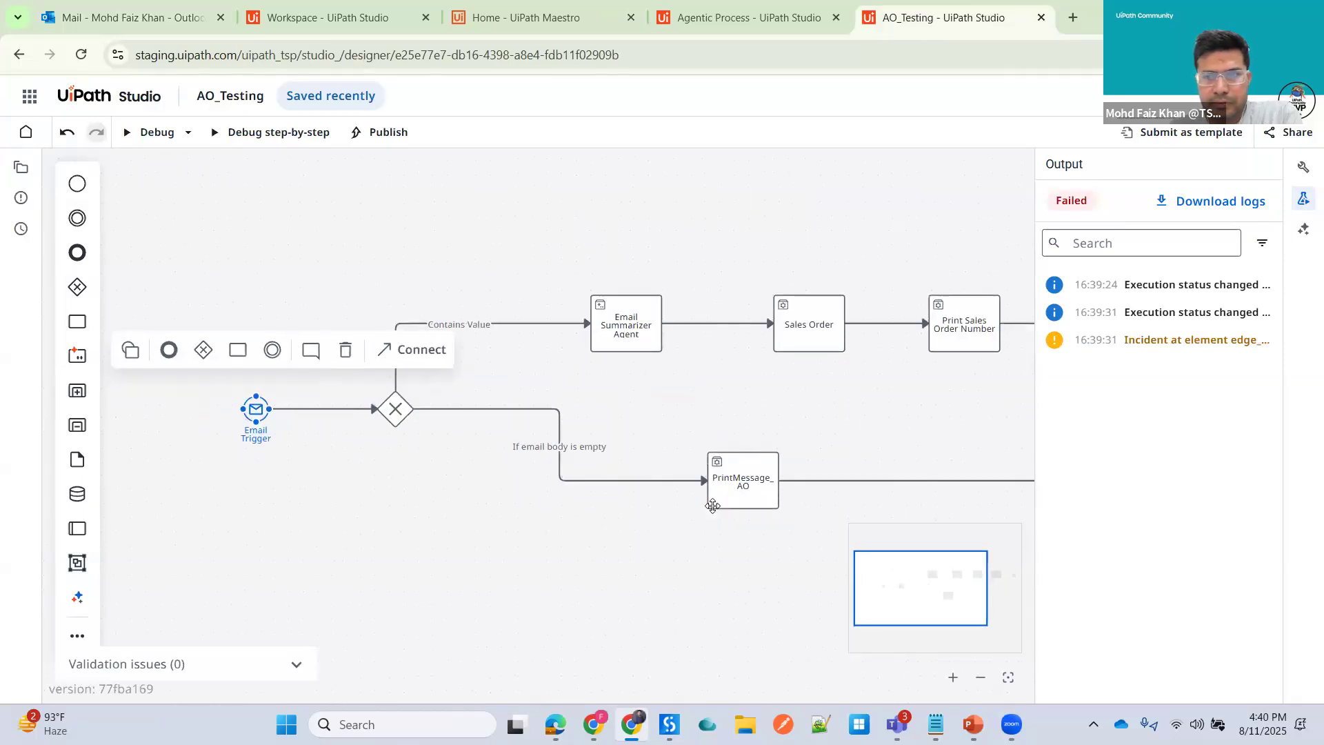
click(1303, 167)
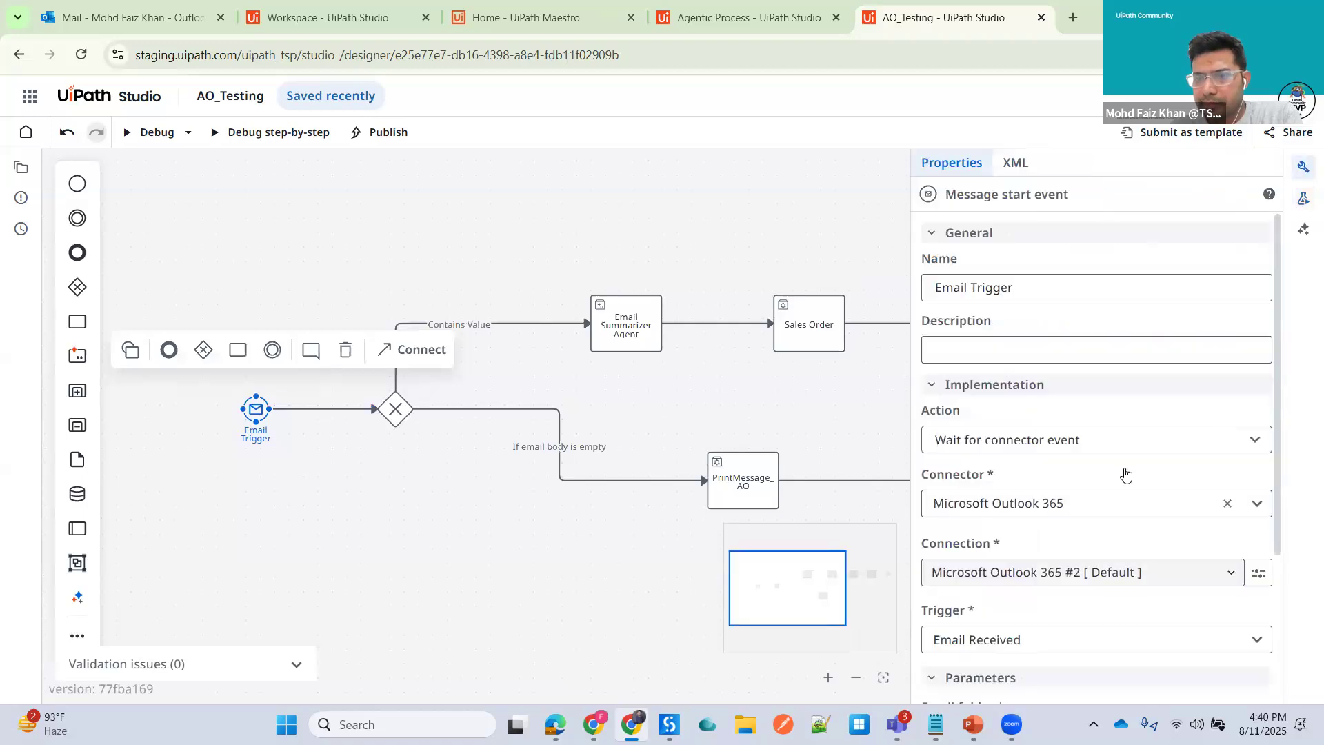
scroll(1113, 655, down, 1)
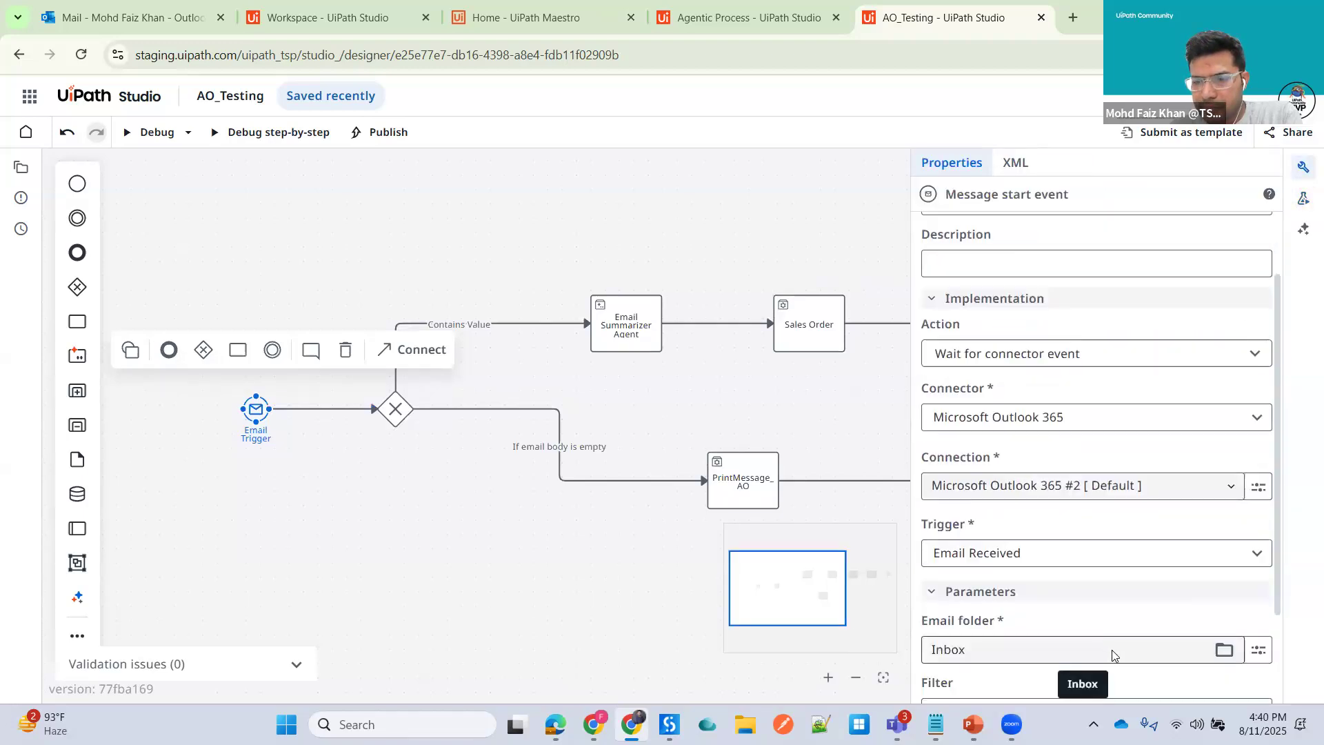
- Switch to the Outlook mail tab and reload the inbox
scroll(1098, 593, down, 2)
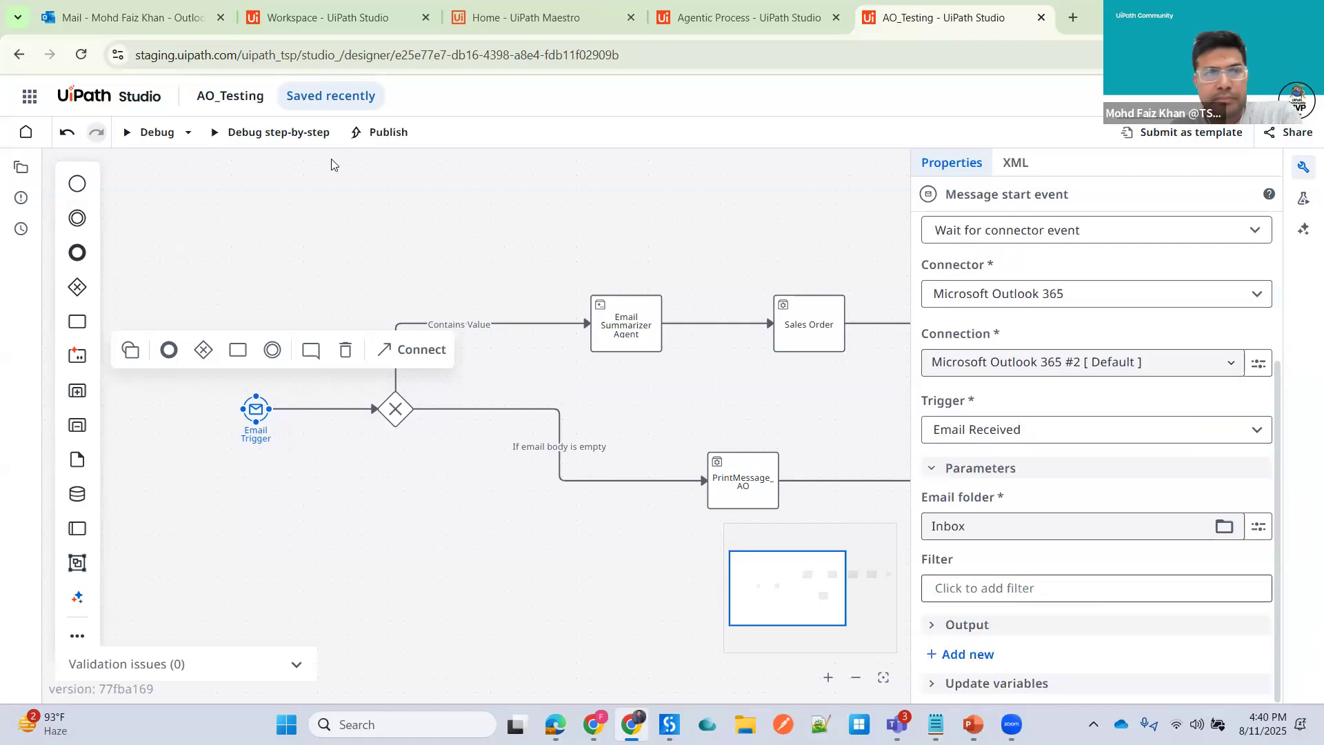
click(134, 25)
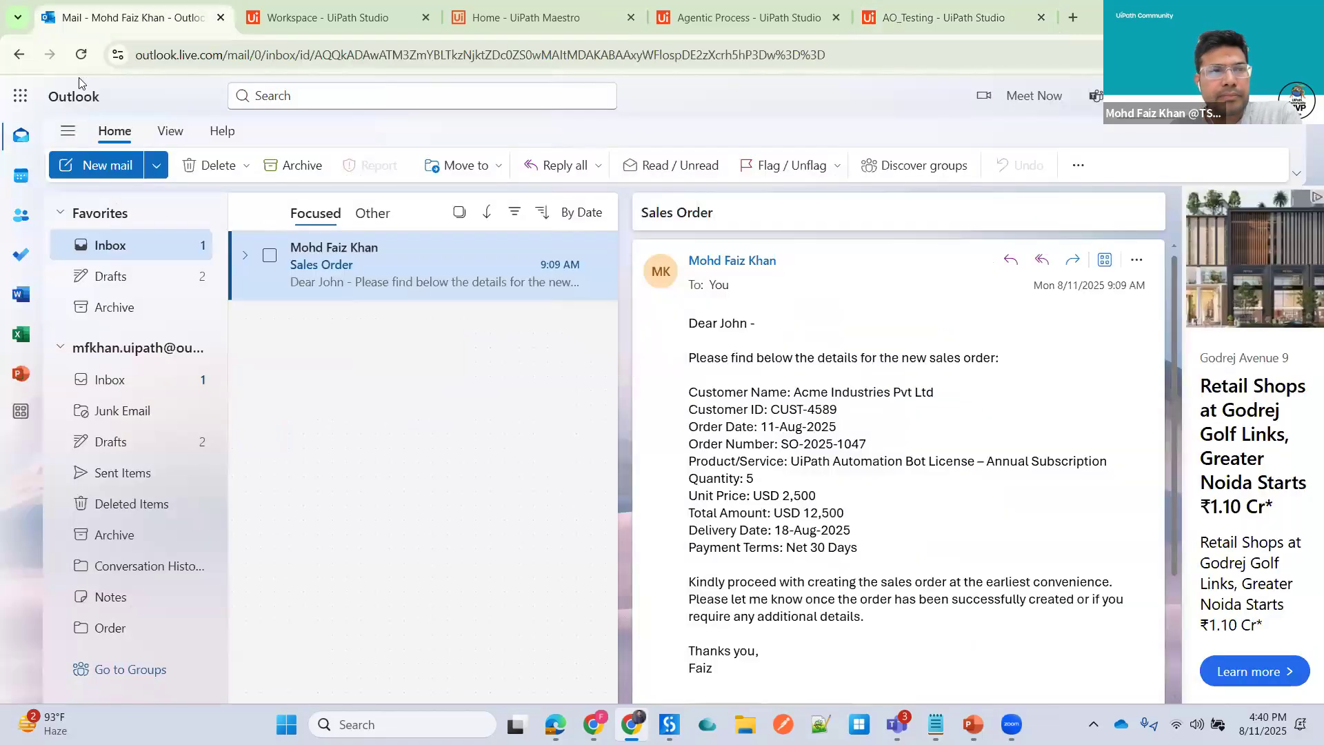
click(81, 54)
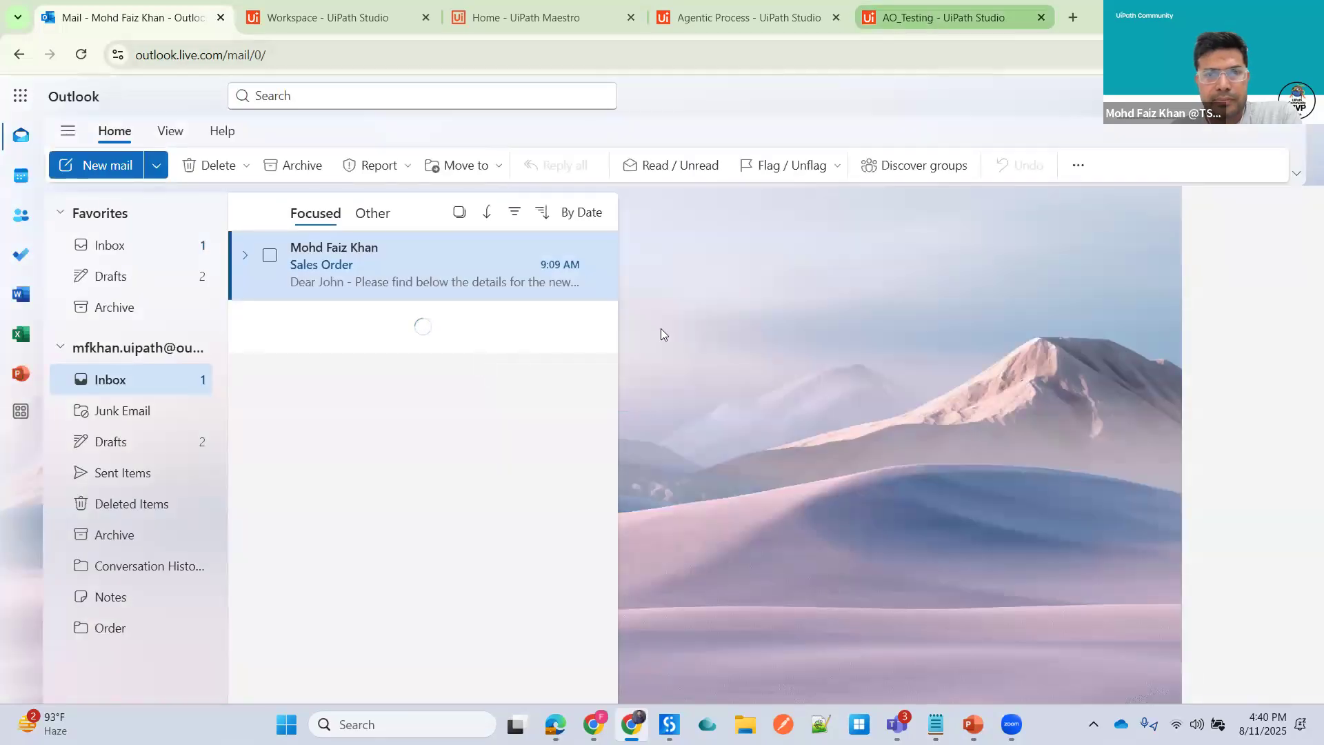
- Debug AO_Testing again and inspect the gateway's Contains Value path condition on the email subject
click(943, 18)
click(124, 132)
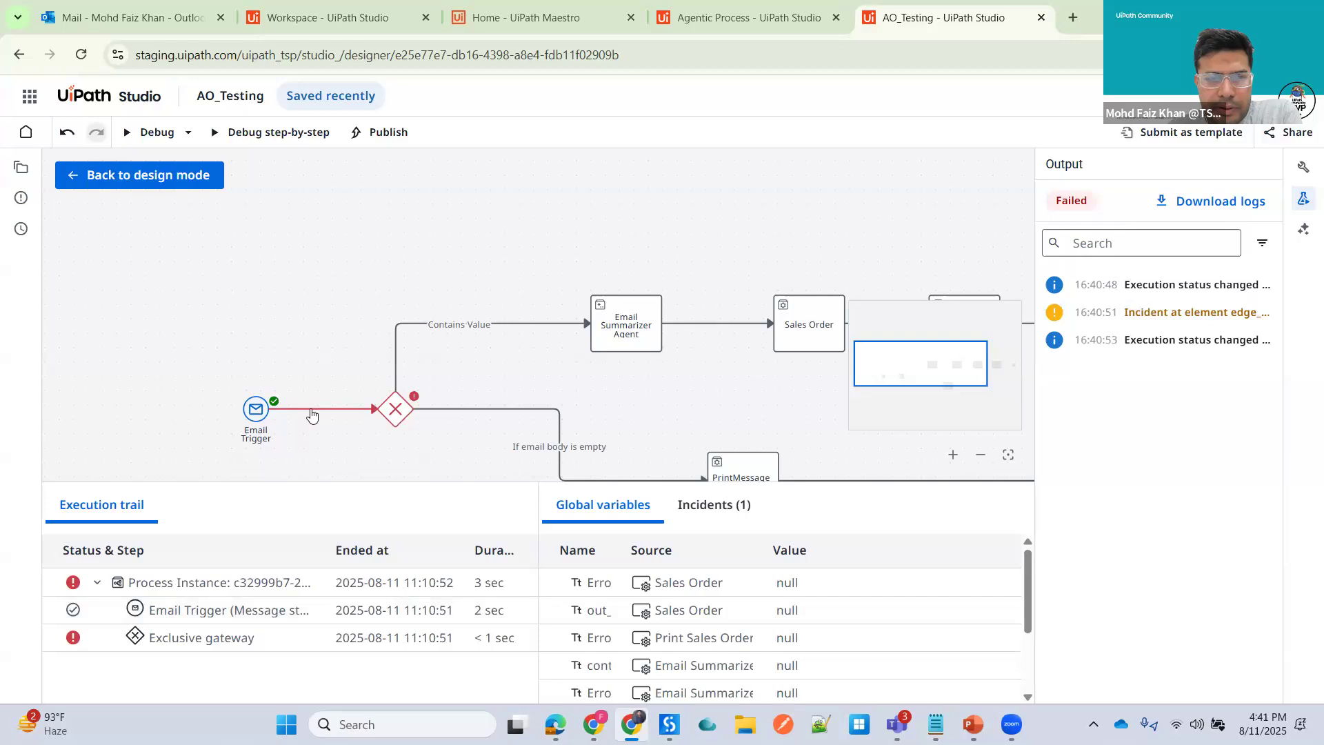
click(311, 412)
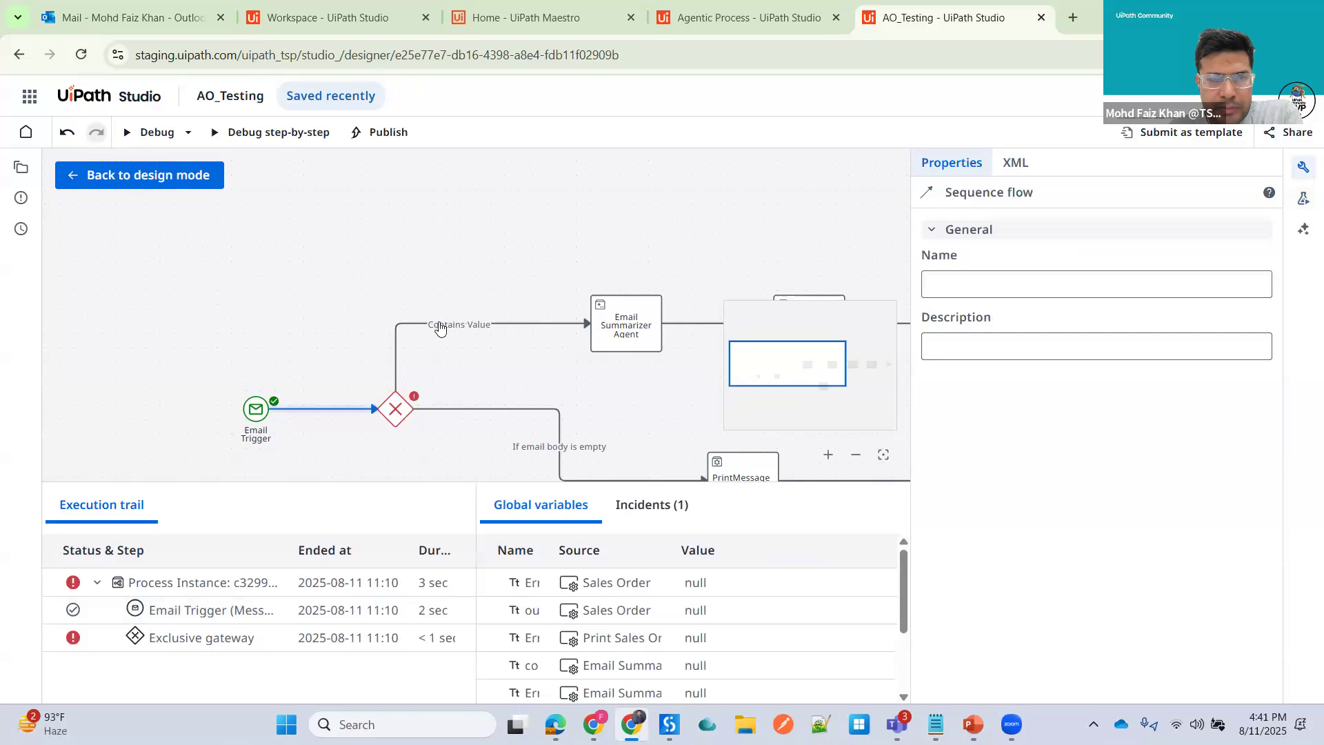
click(488, 341)
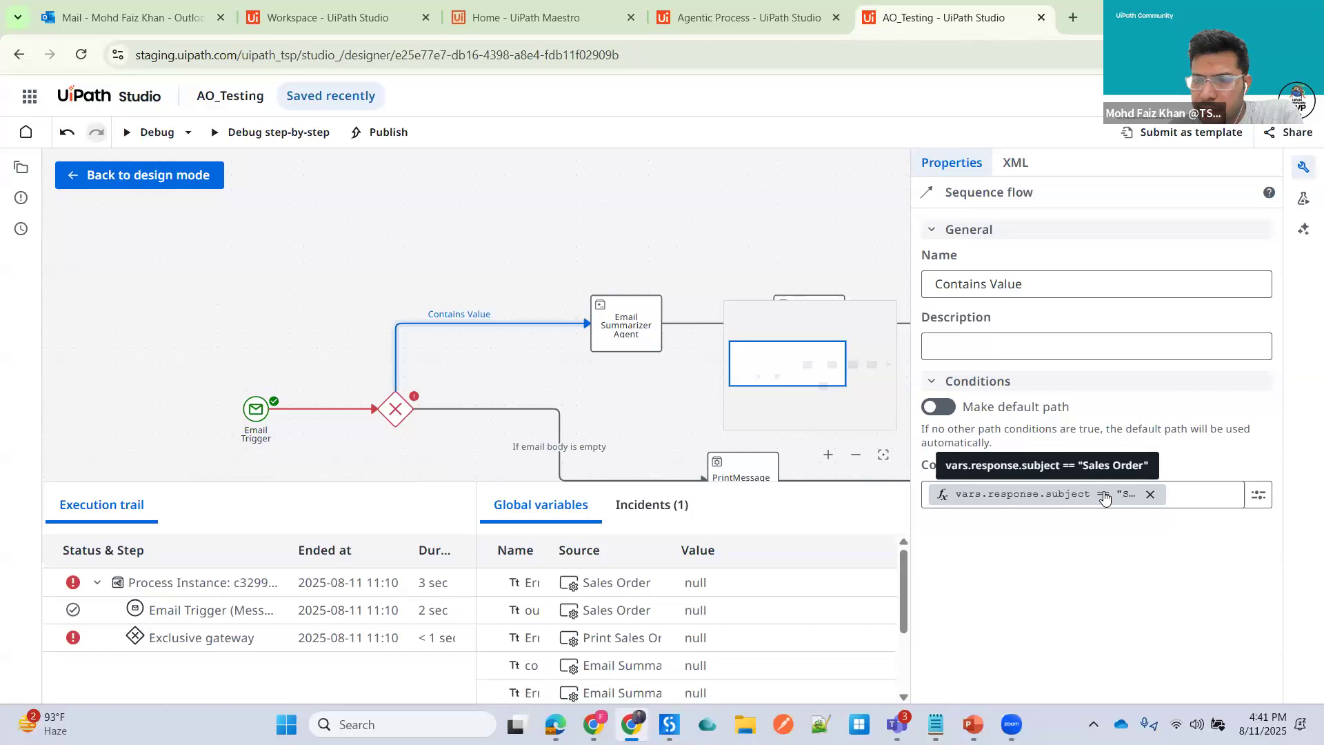
- Copy the Sales Order email's body text and delete the email
click(136, 22)
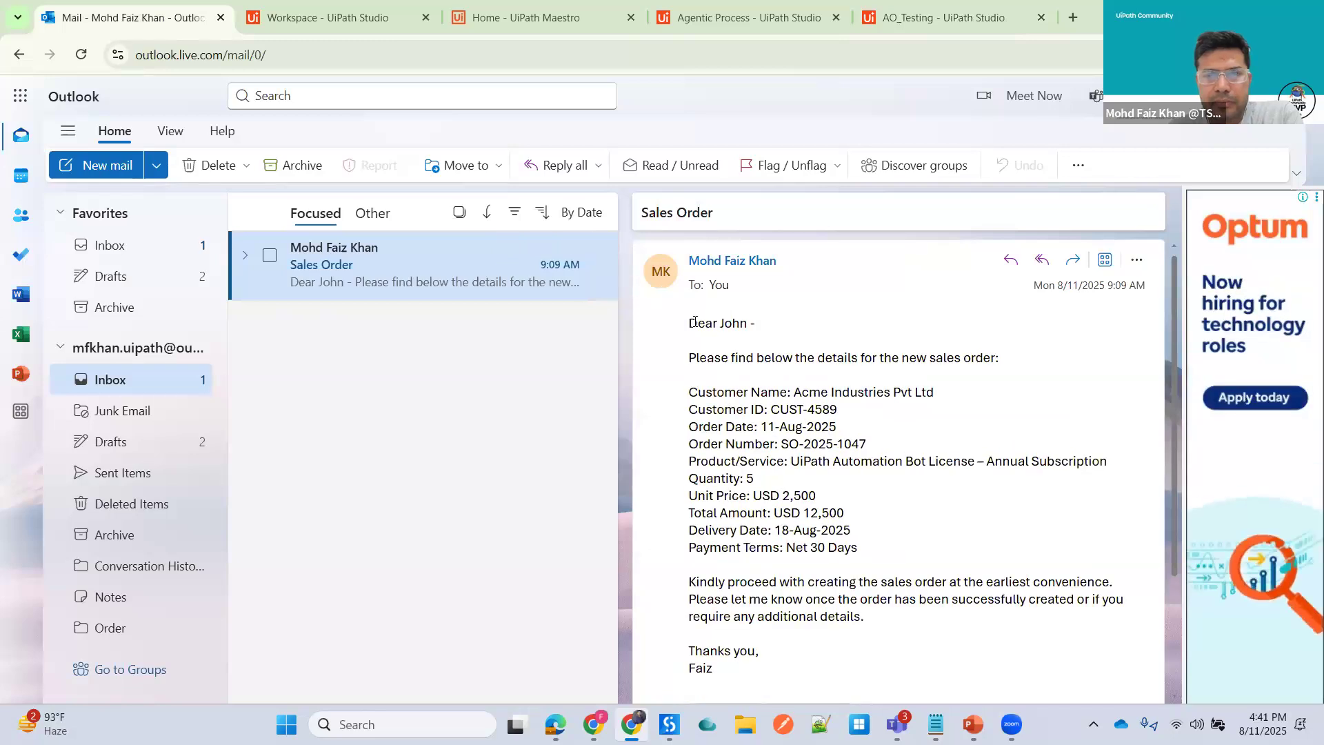
drag(688, 322, 829, 514)
scroll(842, 644, down, 2)
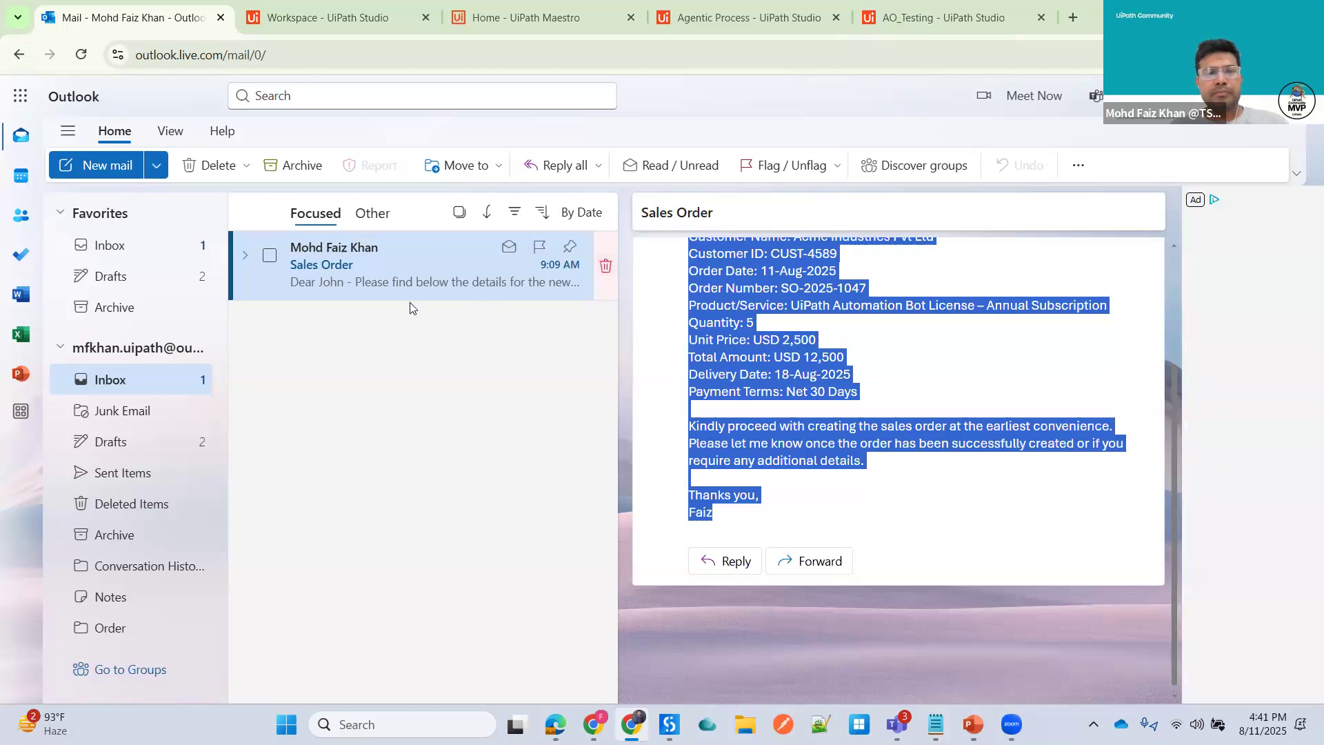
click(605, 263)
- Compose and send a new email to the account owner with subject Sales Order and the copied order details as body
click(104, 165)
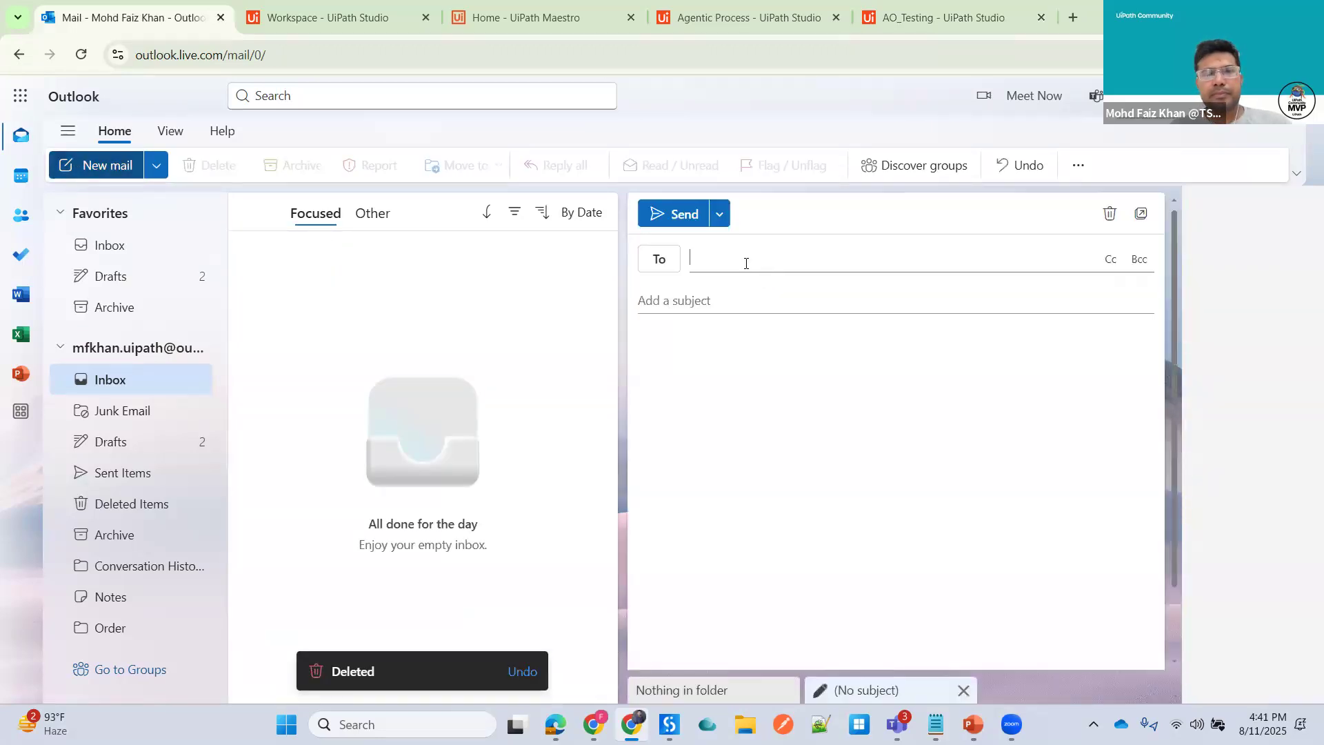
click(743, 262)
click(793, 336)
click(682, 298)
text(S)
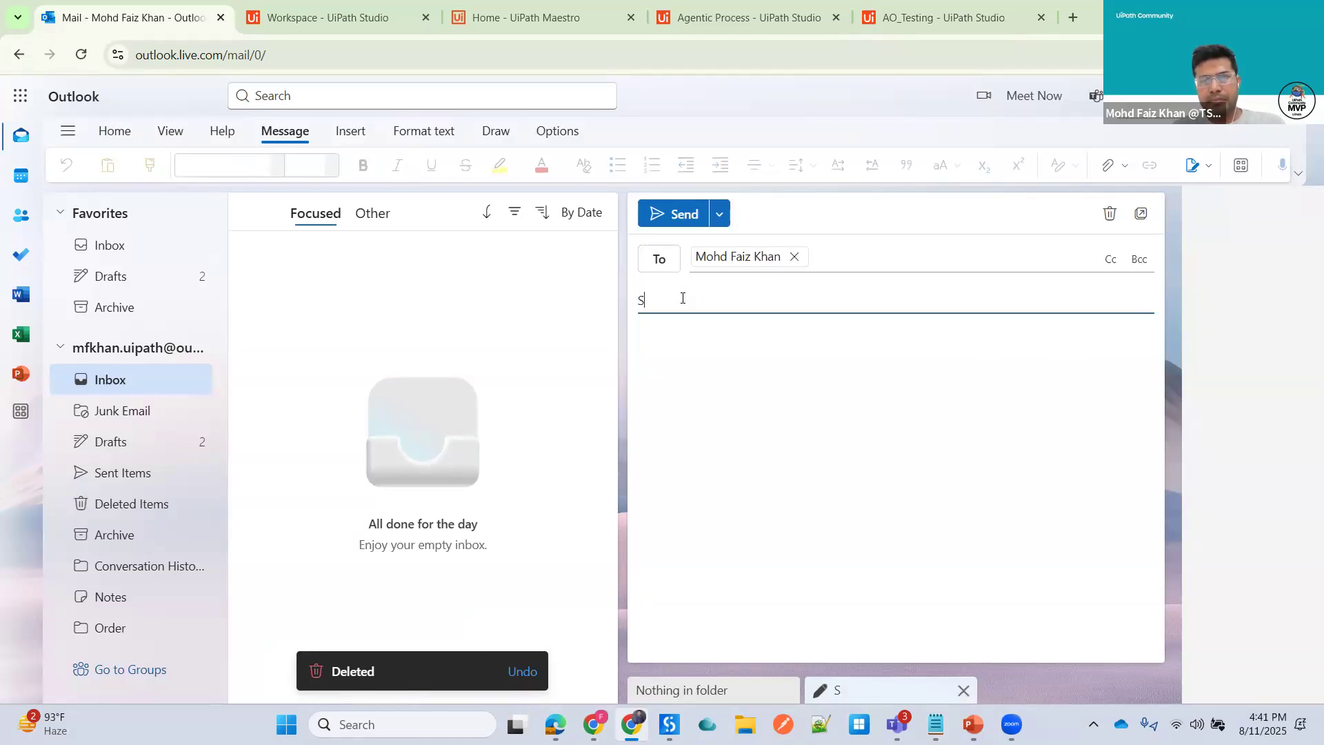
text(ales Orde)
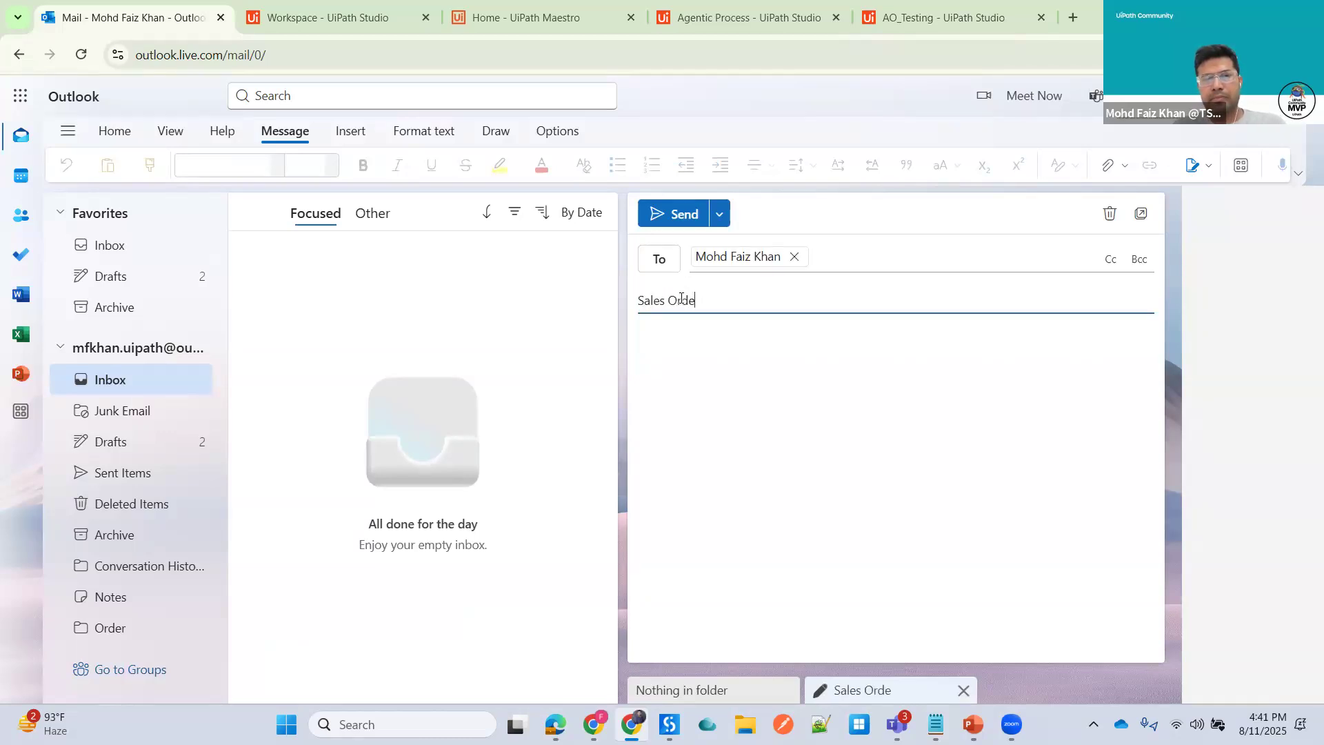
text(r)
click(672, 371)
text(Dear John -  Please find below the details for the new sales order:  Customer Name: Acme Industries Pvt Ltd Customer ID: CUST-4589 Order Date: 11-Aug-2025 Order Number: SO-2025-1047 Product/Service: UiPath Automation Bot License – Annual Subscription Quantity: 5 Unit Price: USD 2,500 Total Amount: USD 12,500 Delivery Date: 18-Aug-2025 Payment Terms: Net 30 Days  Kindly proceed with creating the sales order at the earliest convenience. Please let me know once the order has been successfully created or if you require any additional details.  Thank you, Faiz)
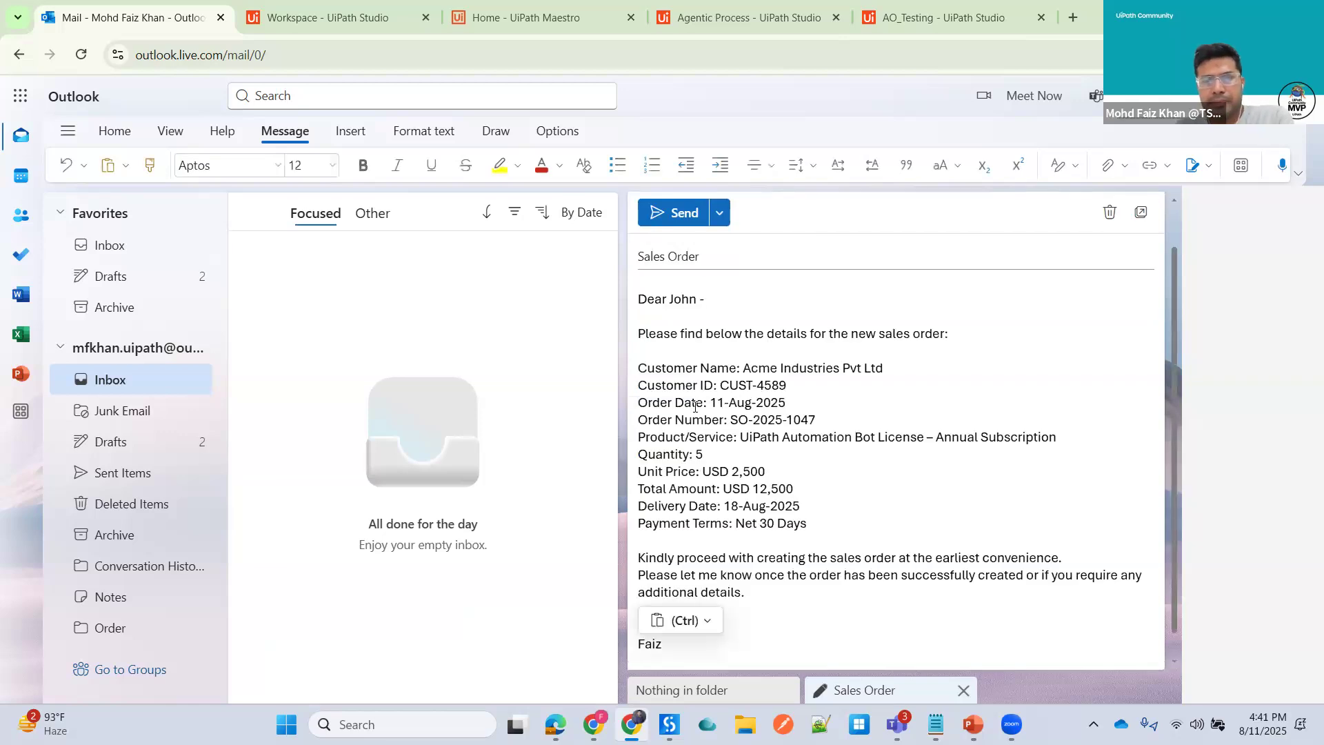
key(BackSpace)
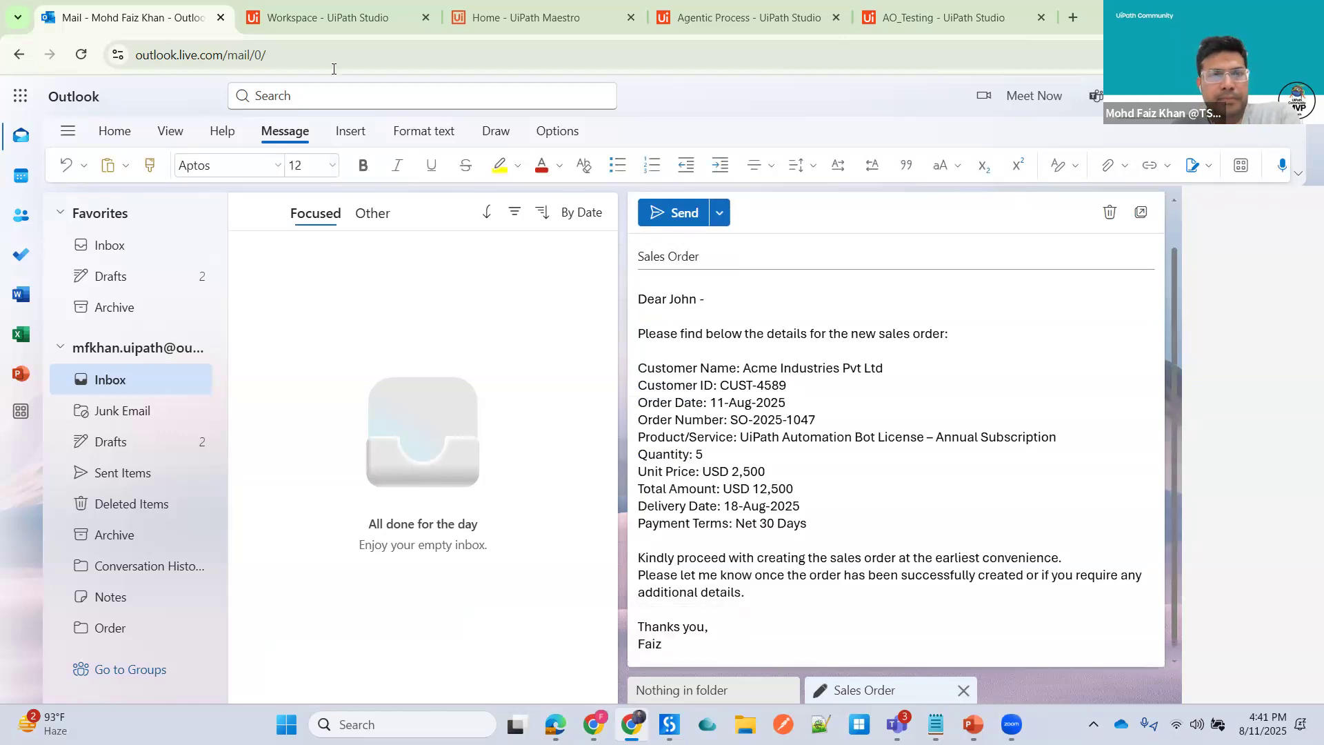
click(673, 215)
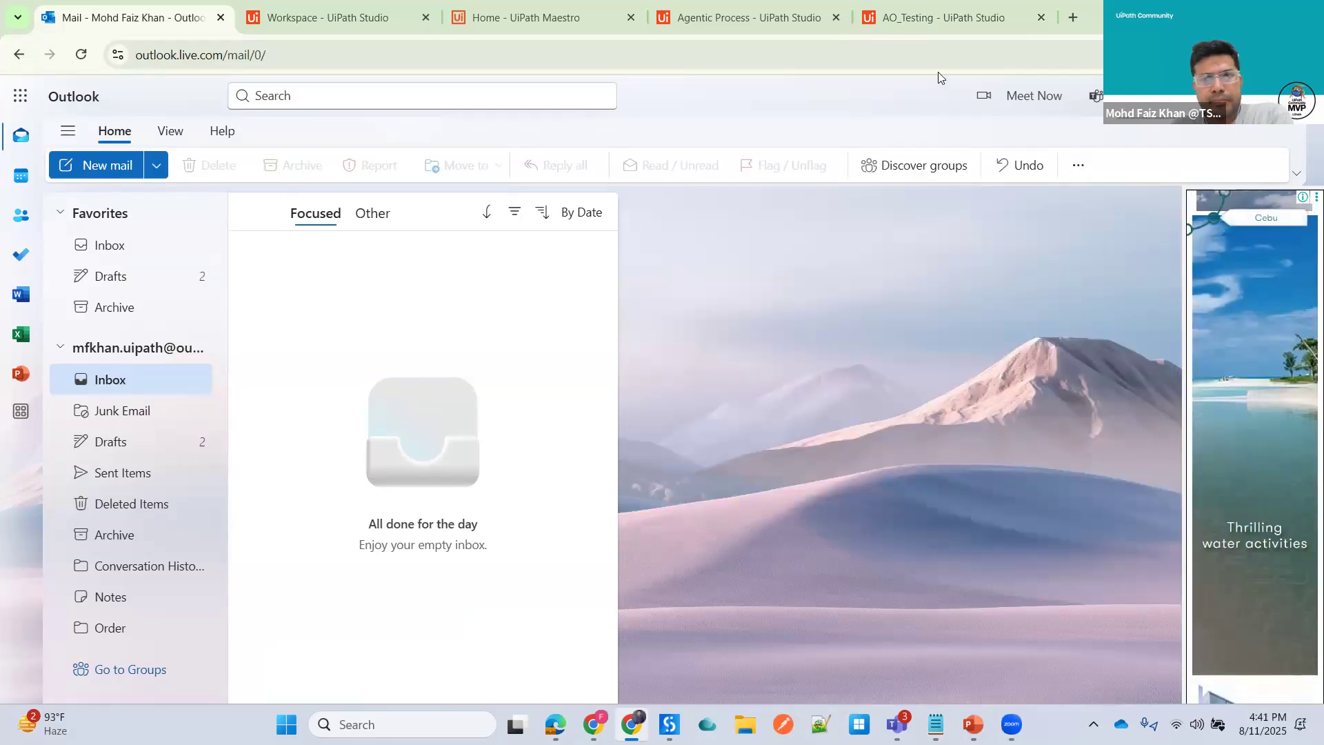
- Review the Email Trigger's parameters and output settings in the failed run
click(924, 20)
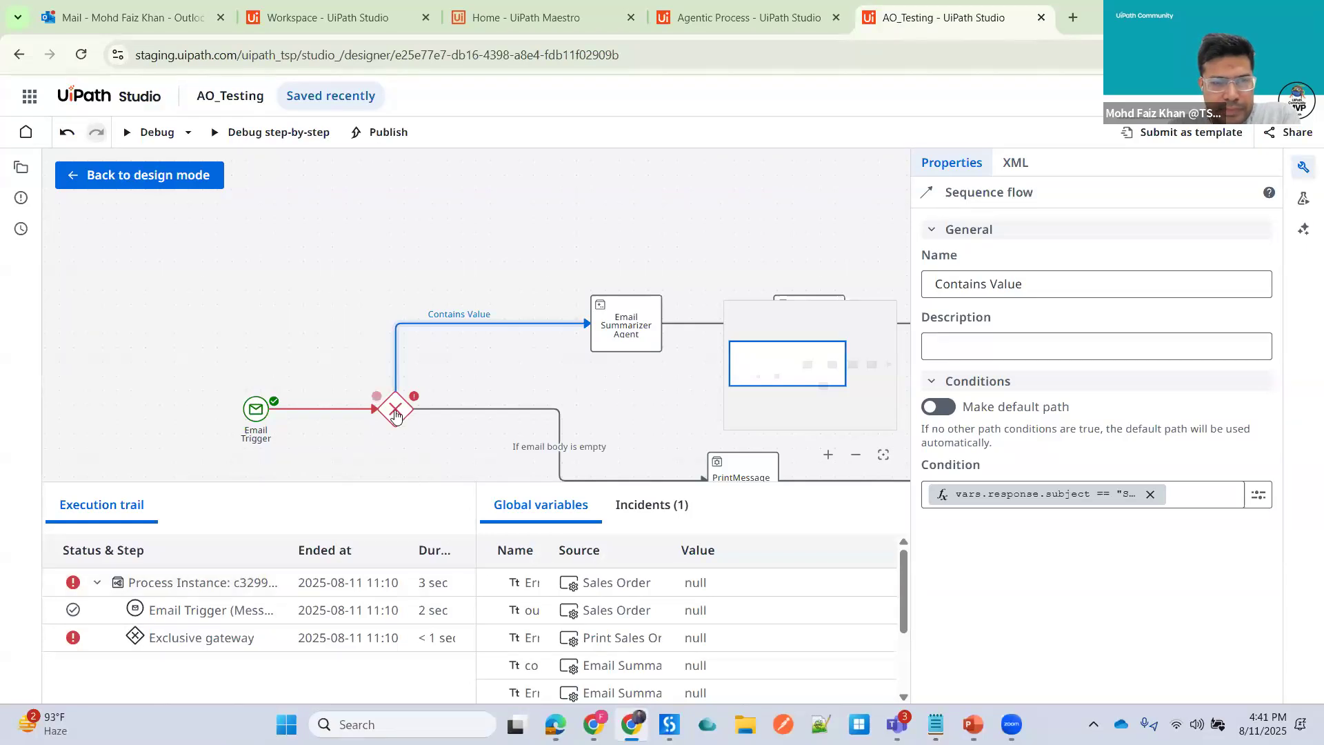
scroll(394, 410, down, 2)
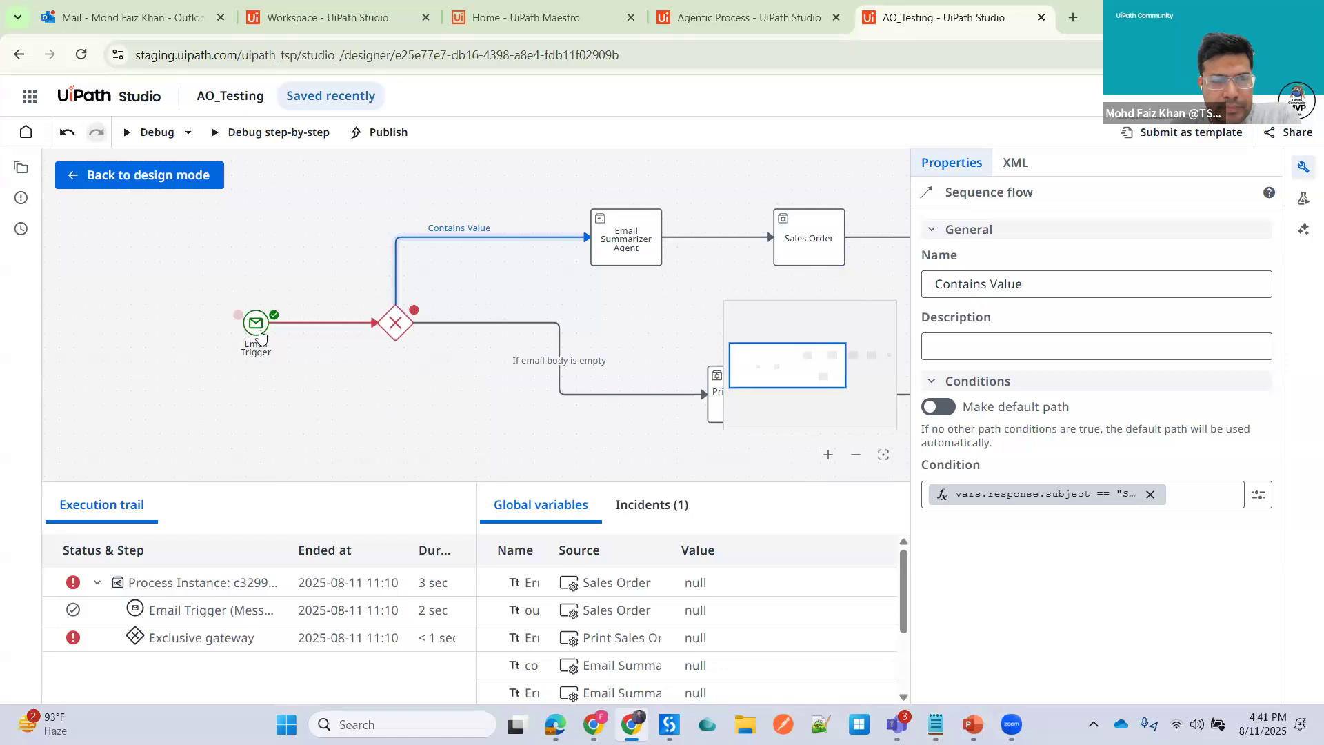
click(256, 324)
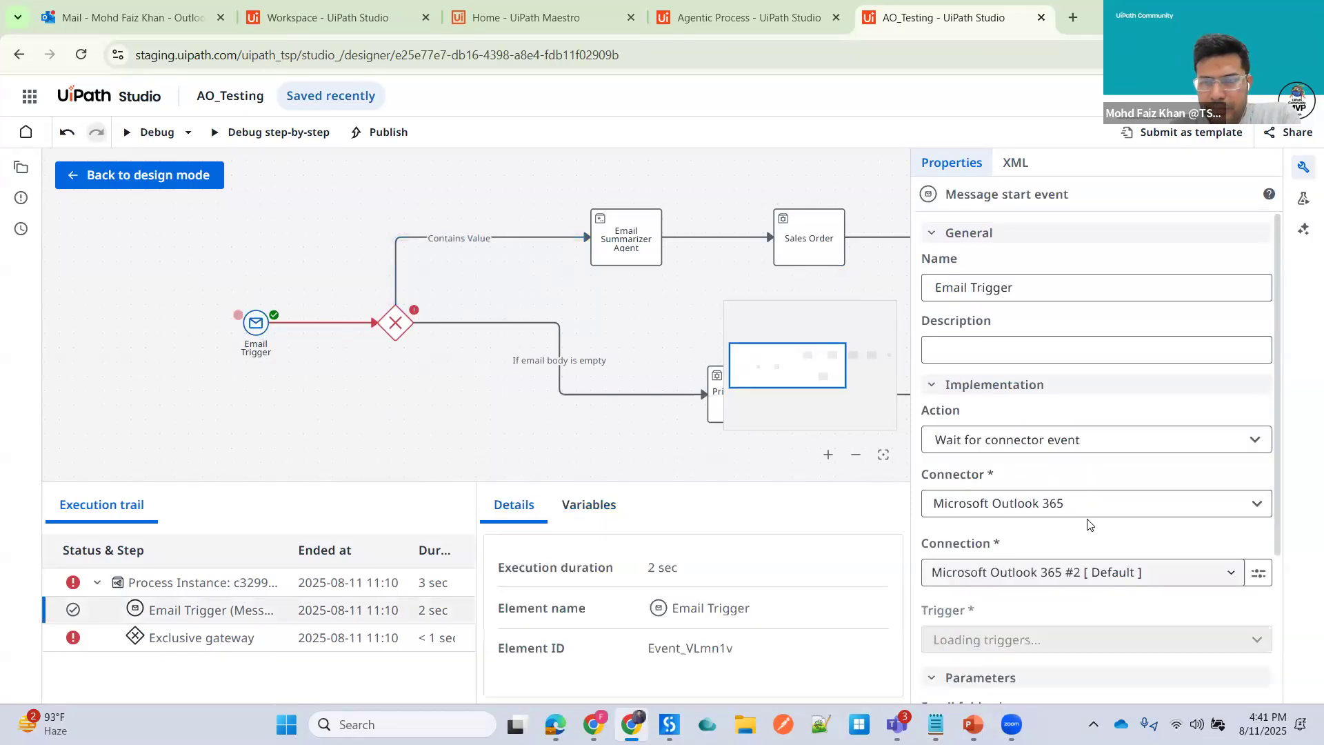
scroll(1097, 529, down, 3)
scroll(1098, 528, down, 1)
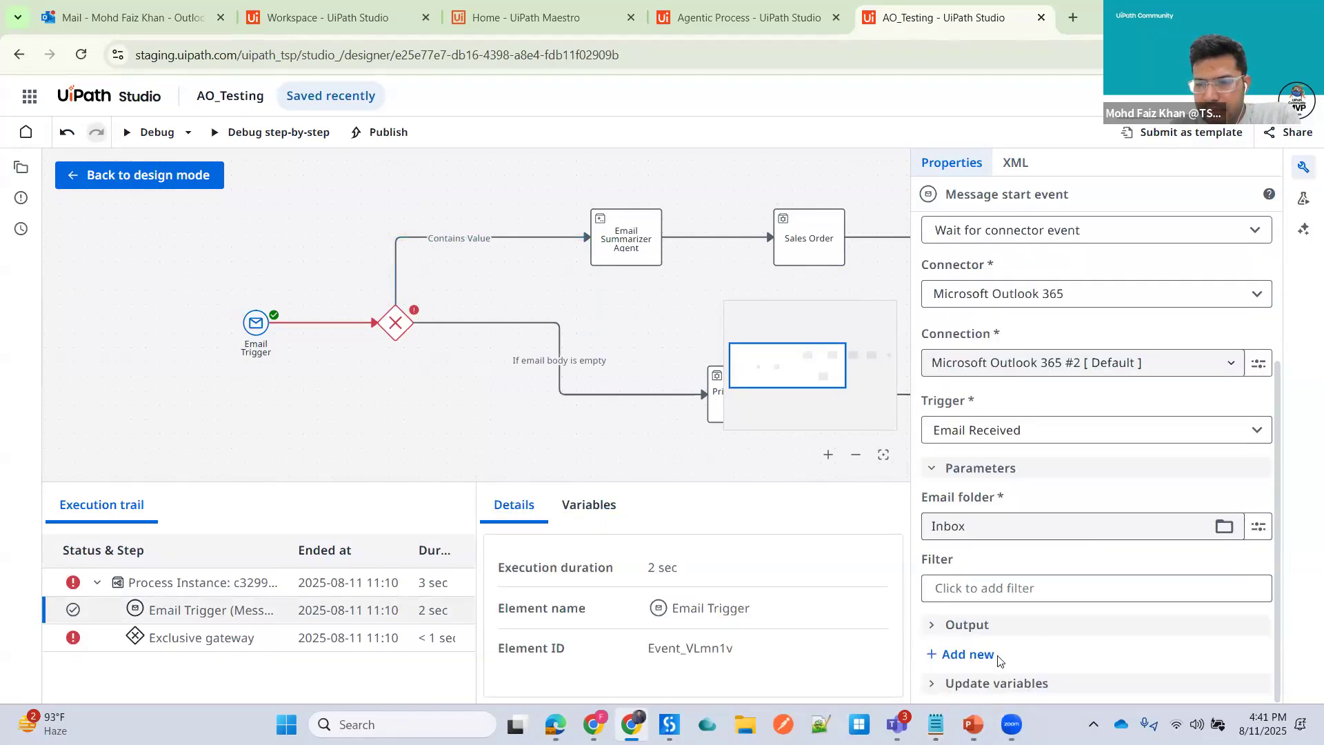
click(935, 625)
scroll(1063, 606, down, 2)
scroll(1064, 606, up, 3)
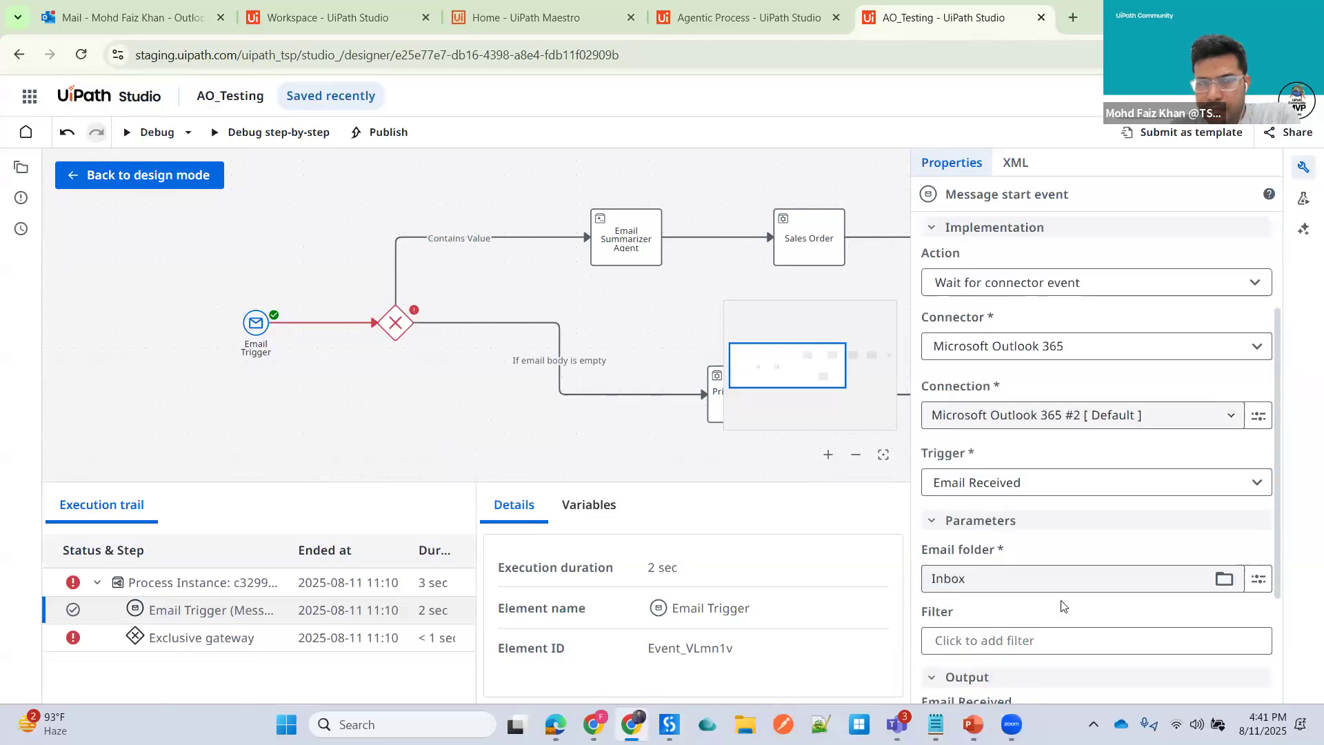
click(346, 329)
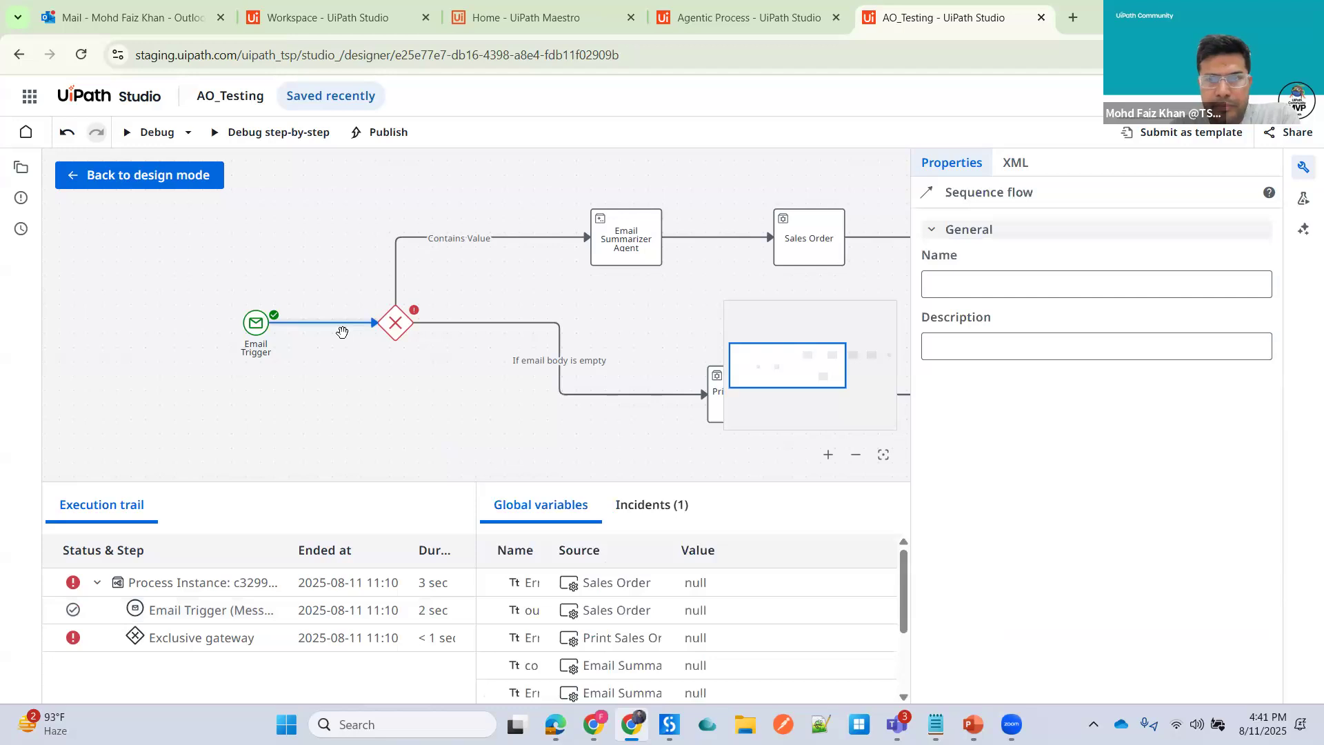
- Return to design mode and start a new Debug run of AO_Testing
click(142, 18)
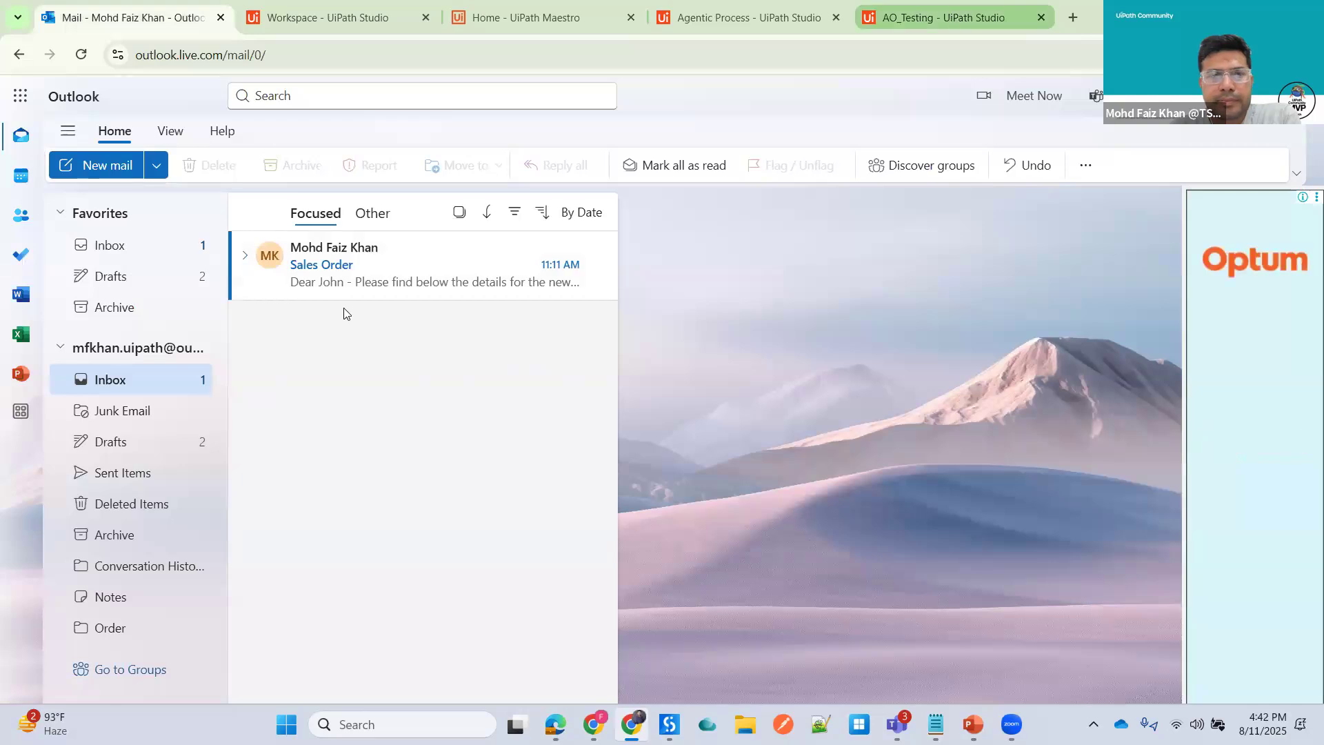
click(950, 20)
scroll(406, 368, up, 3)
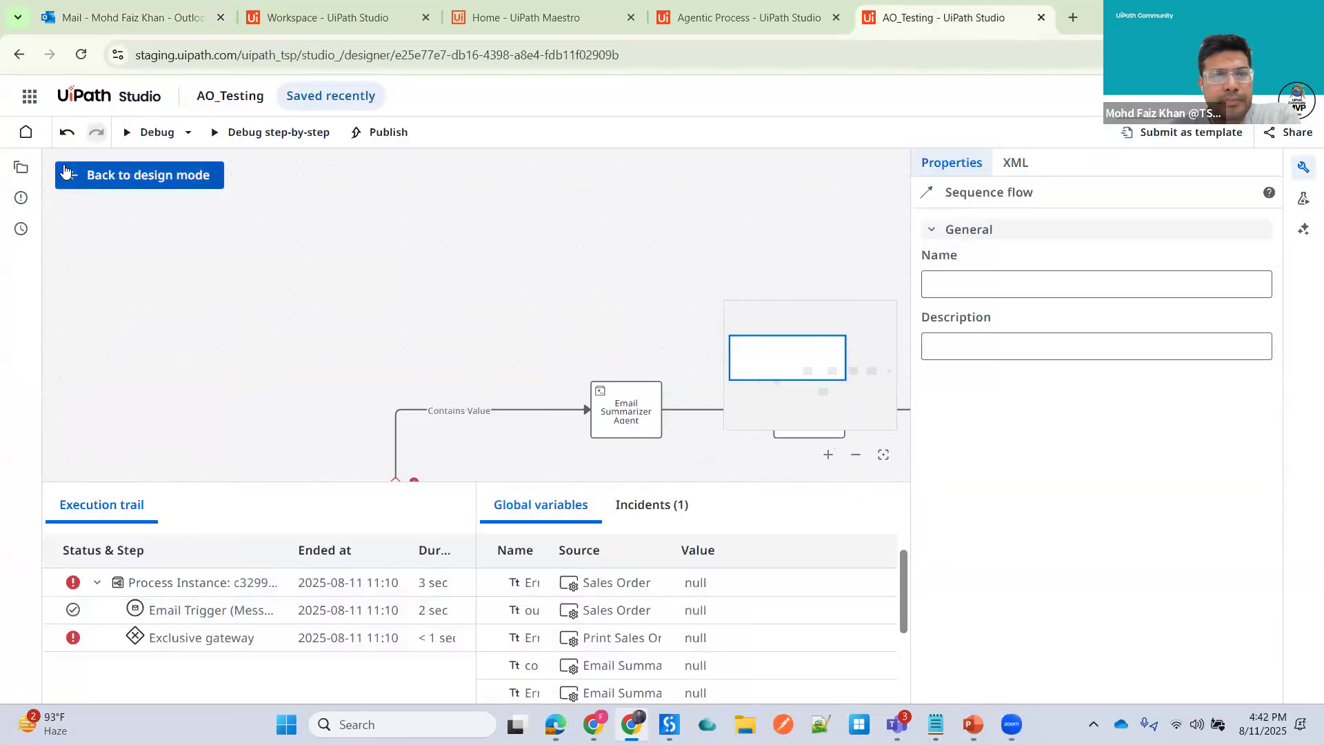
click(140, 174)
click(141, 132)
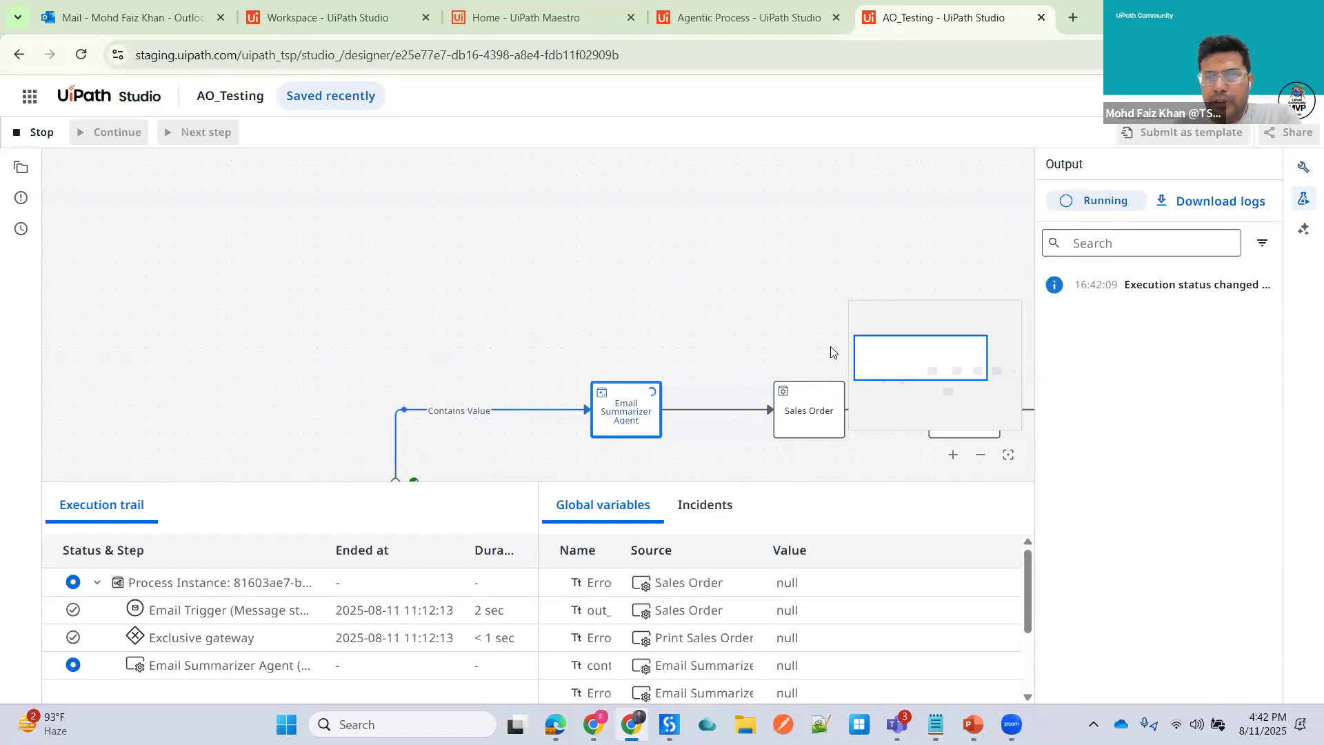
- Monitor the running debug session's execution trail and global variables
scroll(736, 351, down, 2)
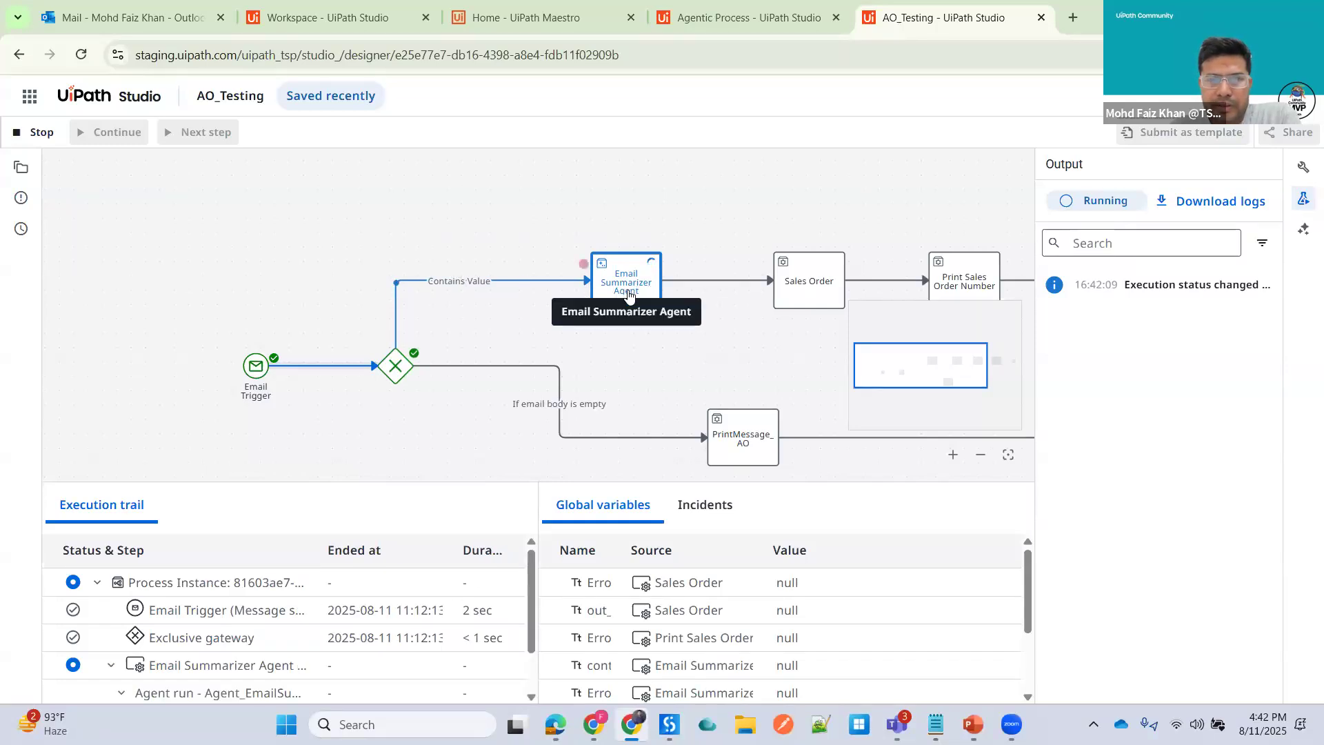
scroll(283, 631, down, 1)
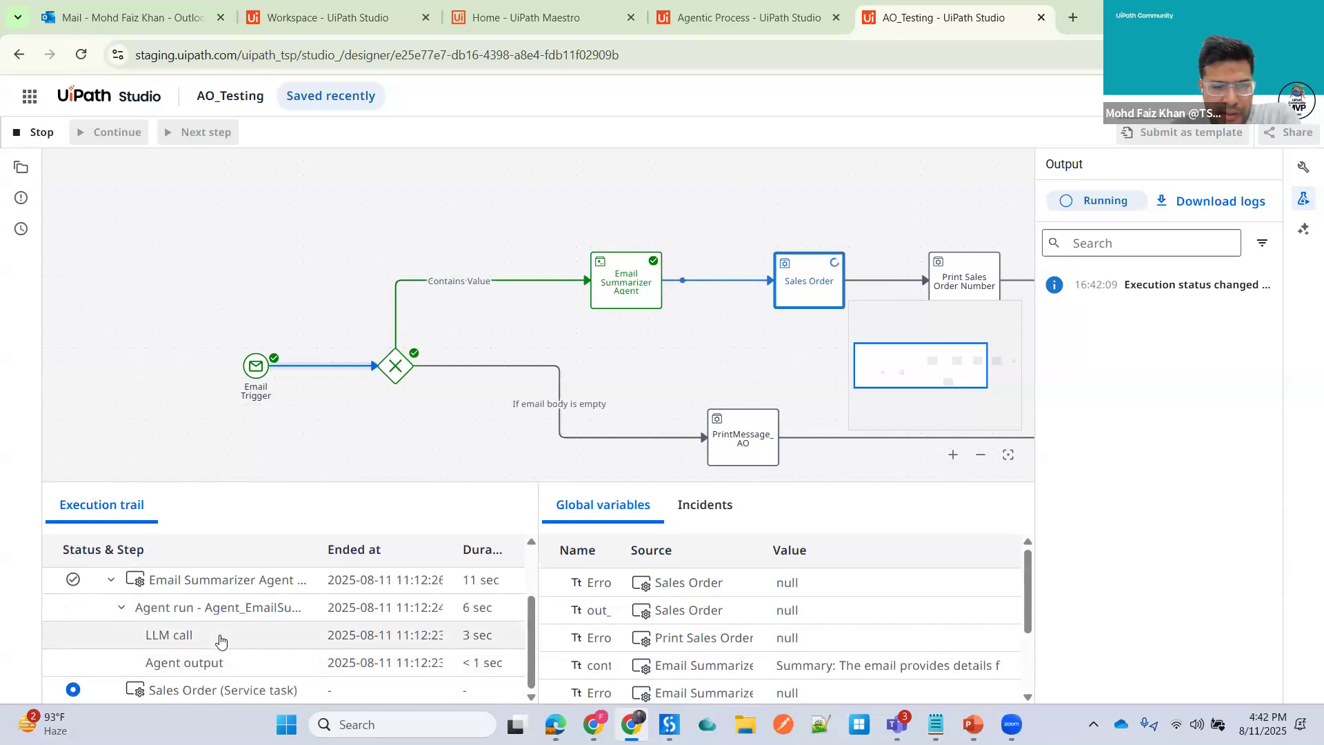
scroll(868, 626, down, 1)
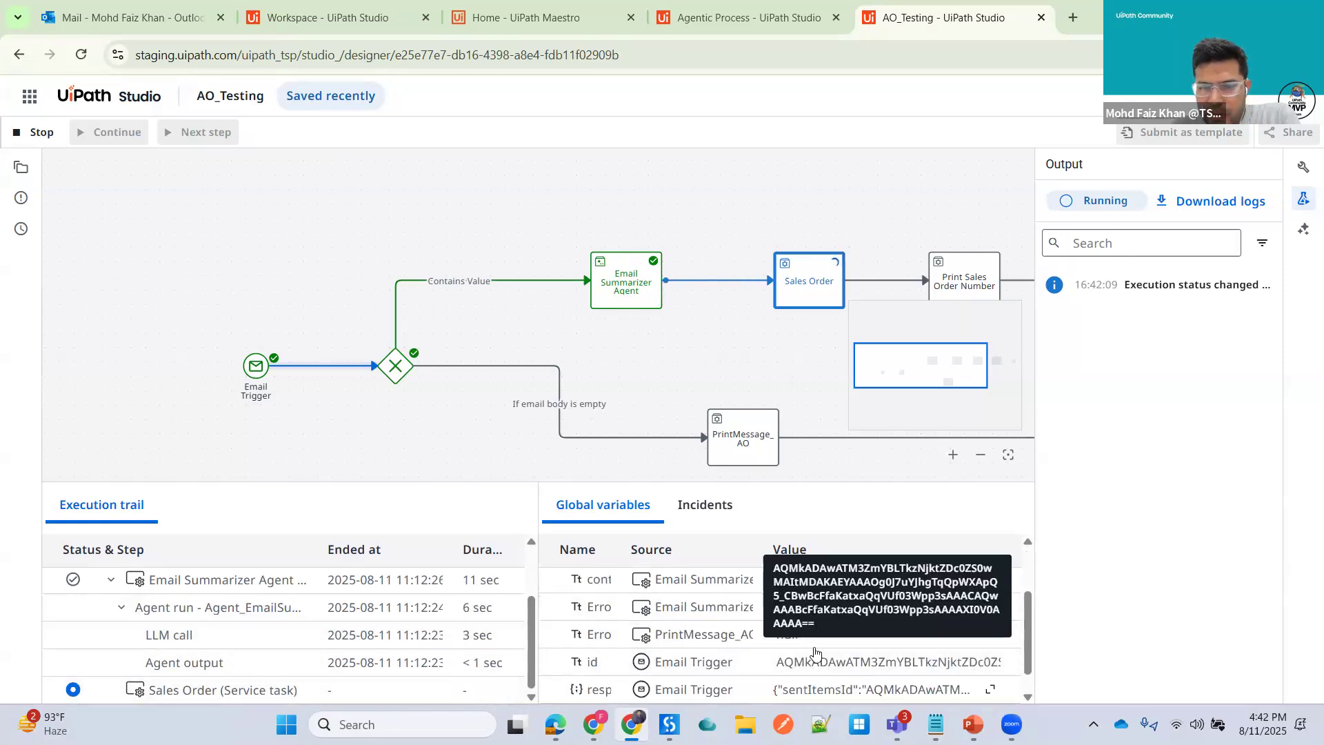
drag(688, 481, 696, 437)
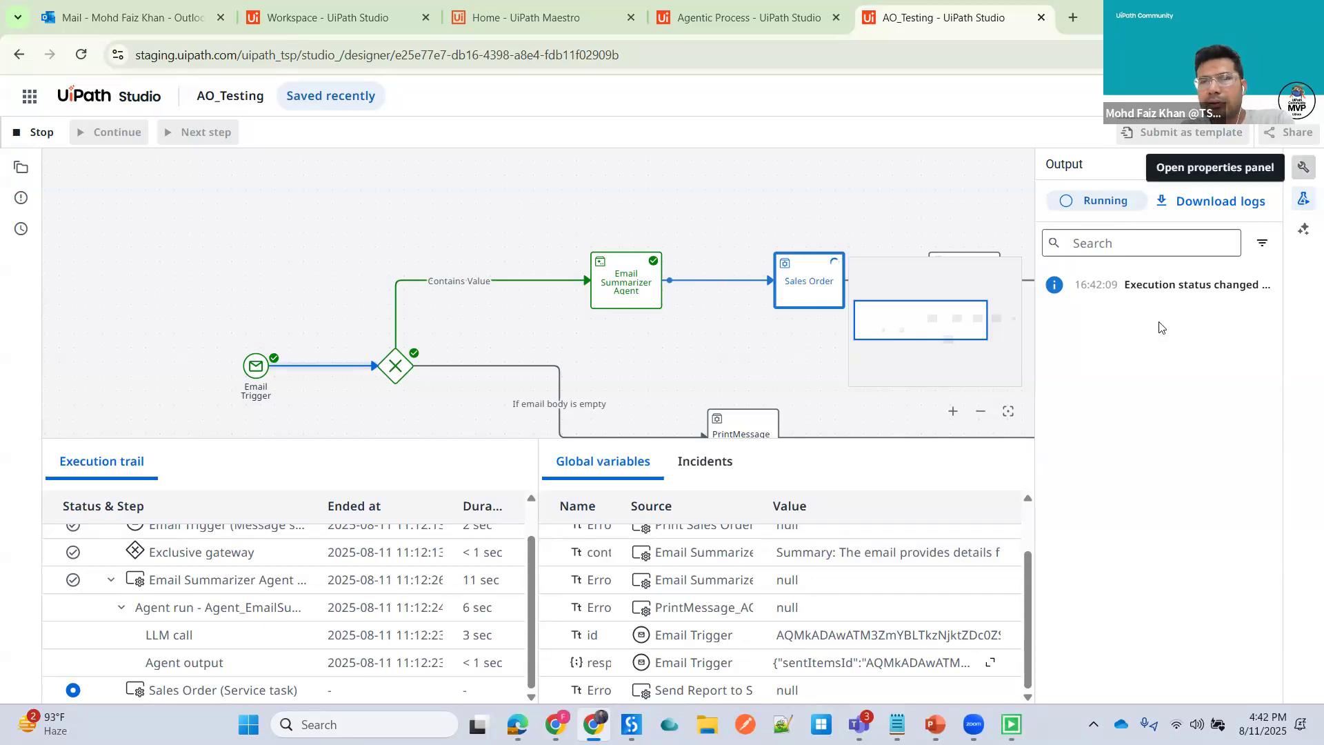
click(1303, 171)
click(1303, 168)
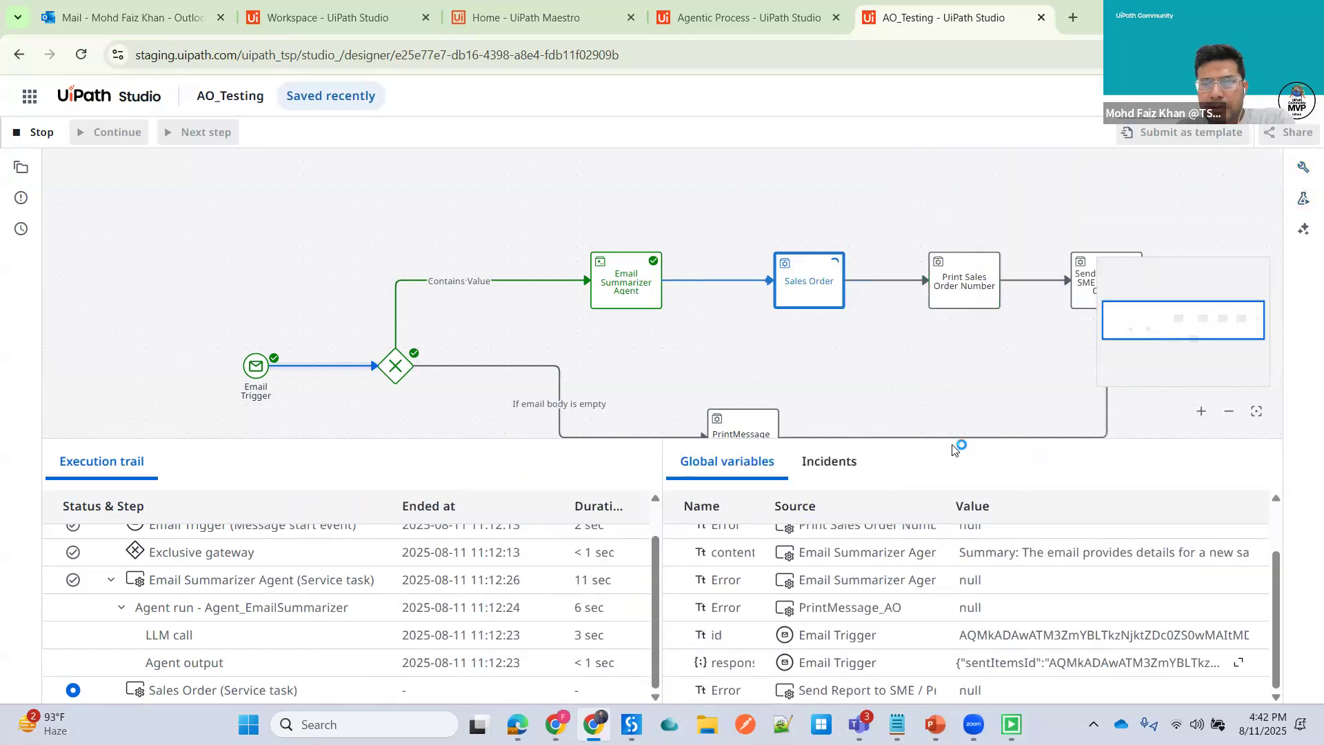
drag(951, 449, 961, 495)
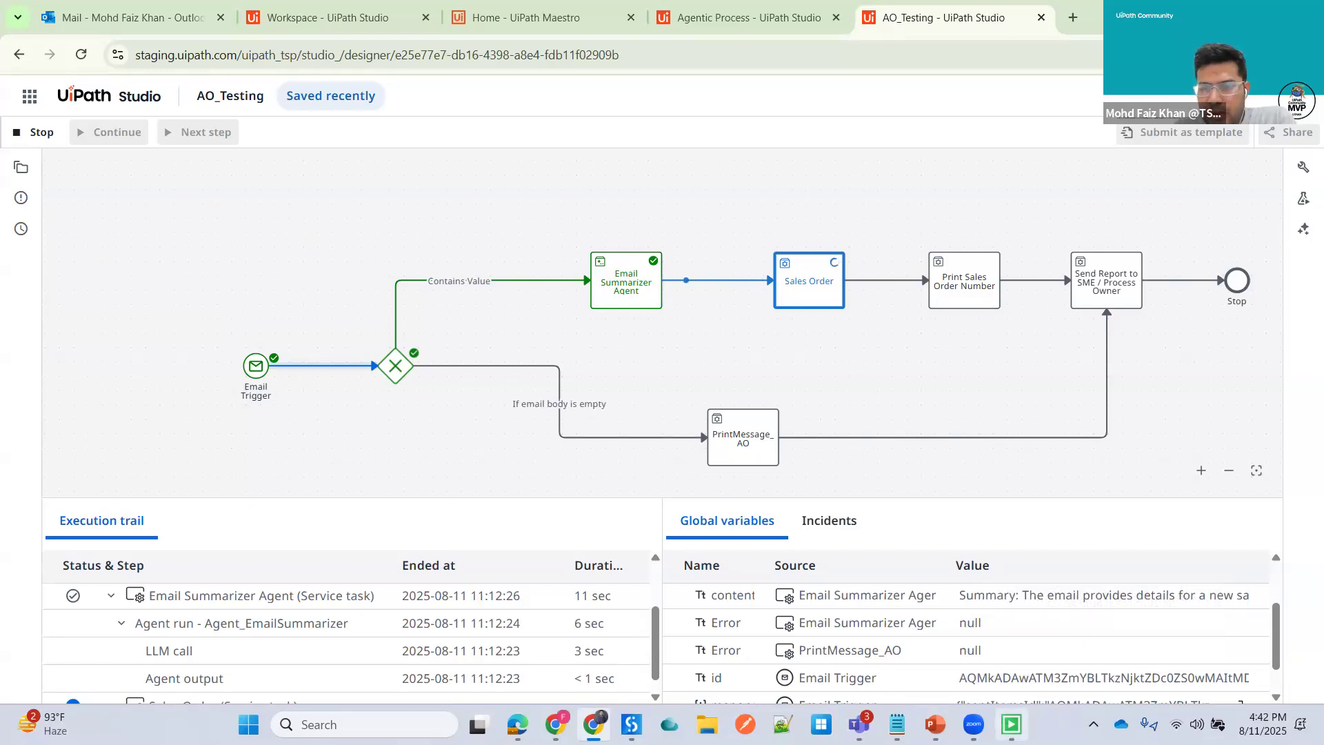
- Start a sales document with order type OR, sales organization 1710, distribution channel 10 and division 00
mouse_move(1010, 724)
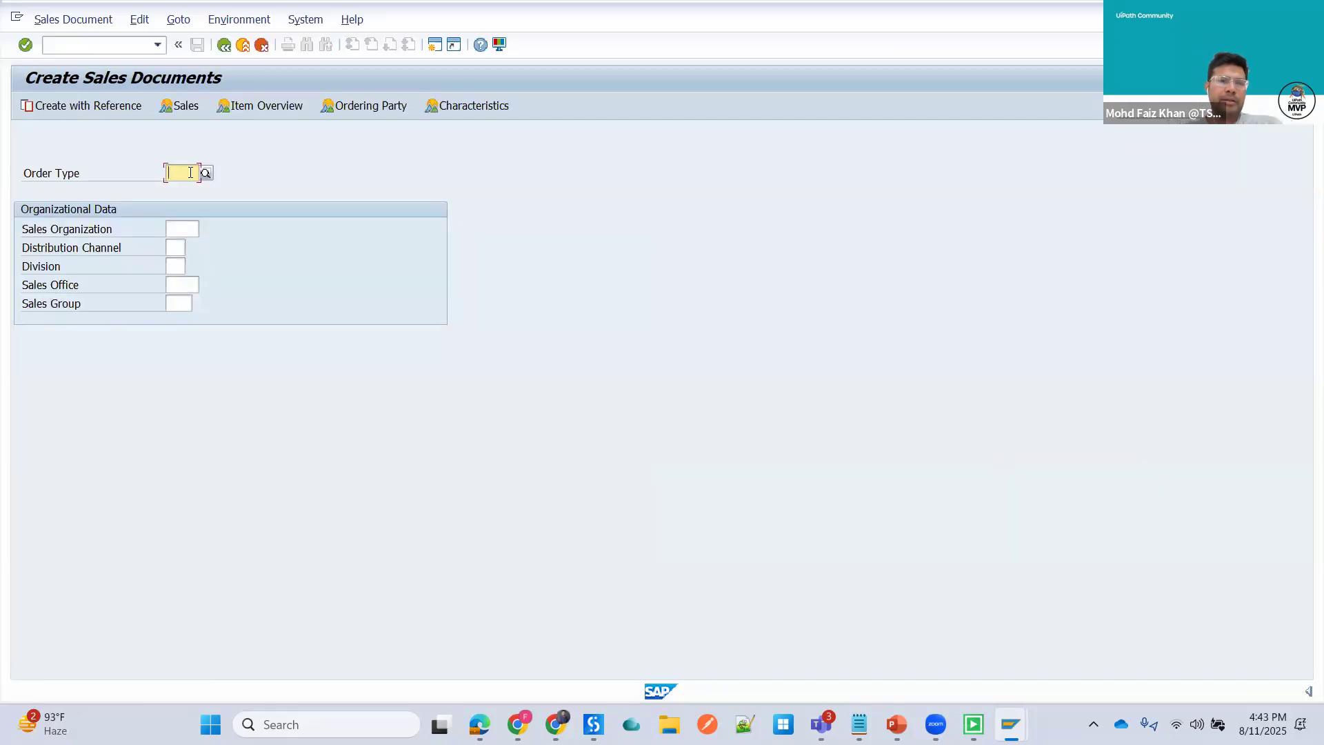
text(O)
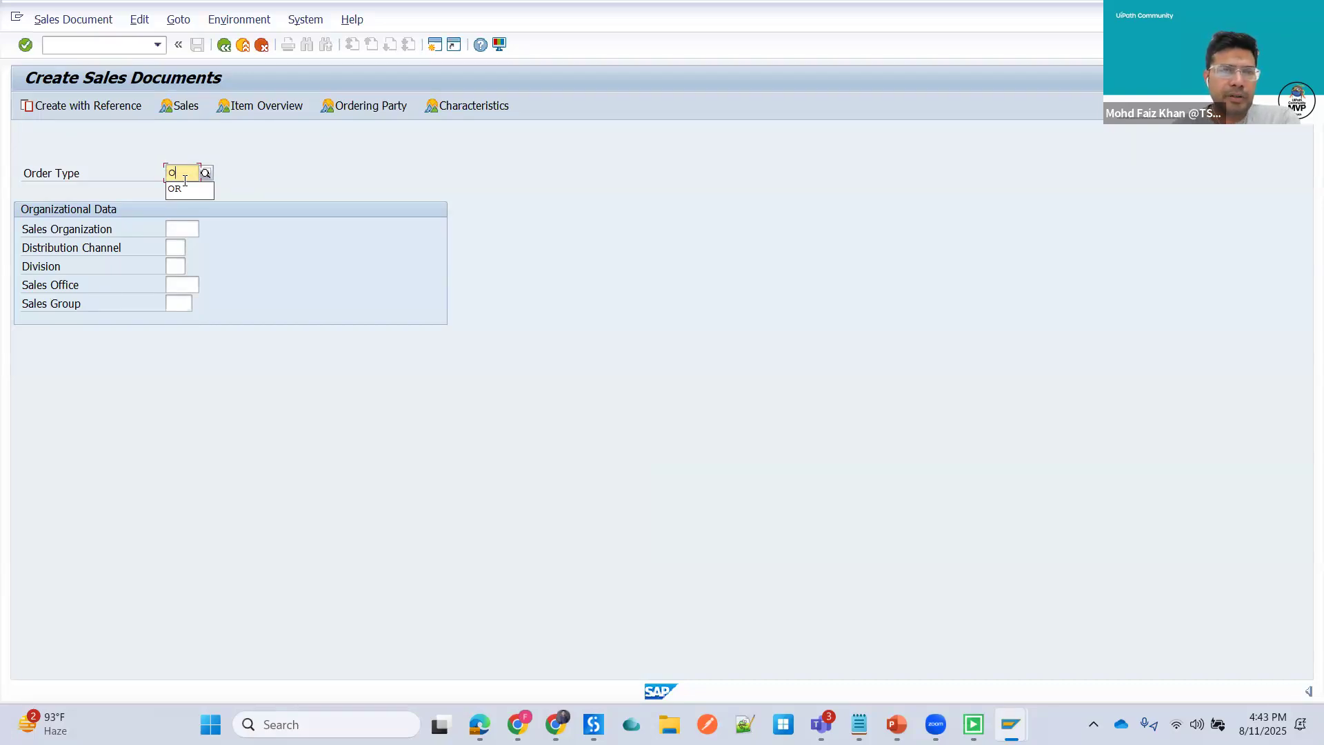
click(185, 171)
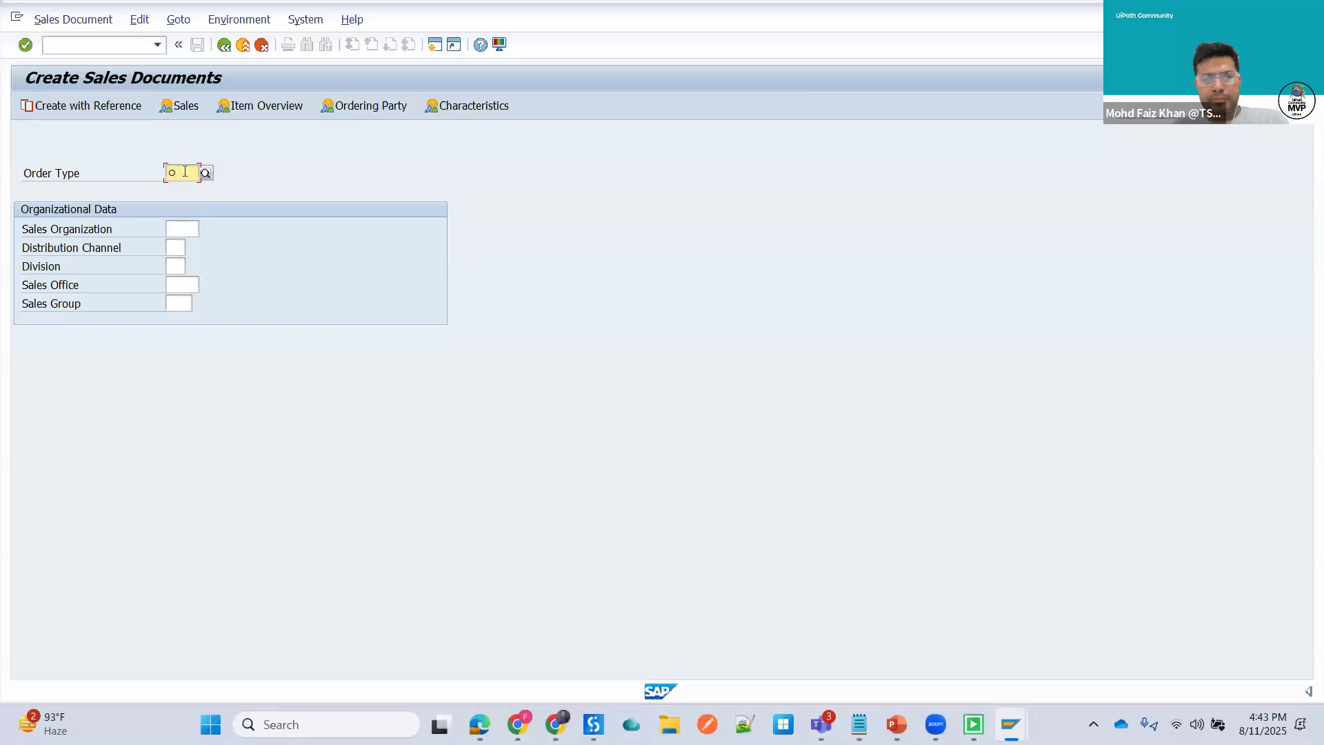
text(o)
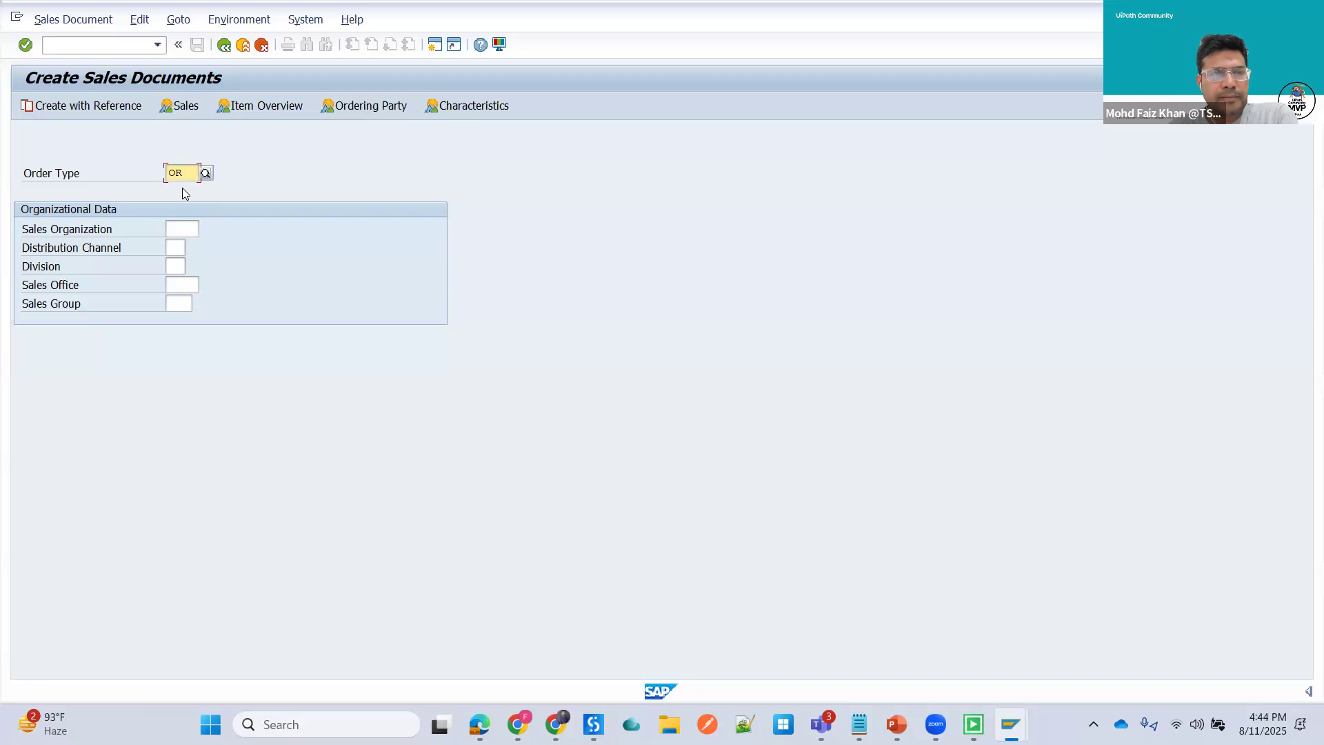
click(185, 228)
text(1710)
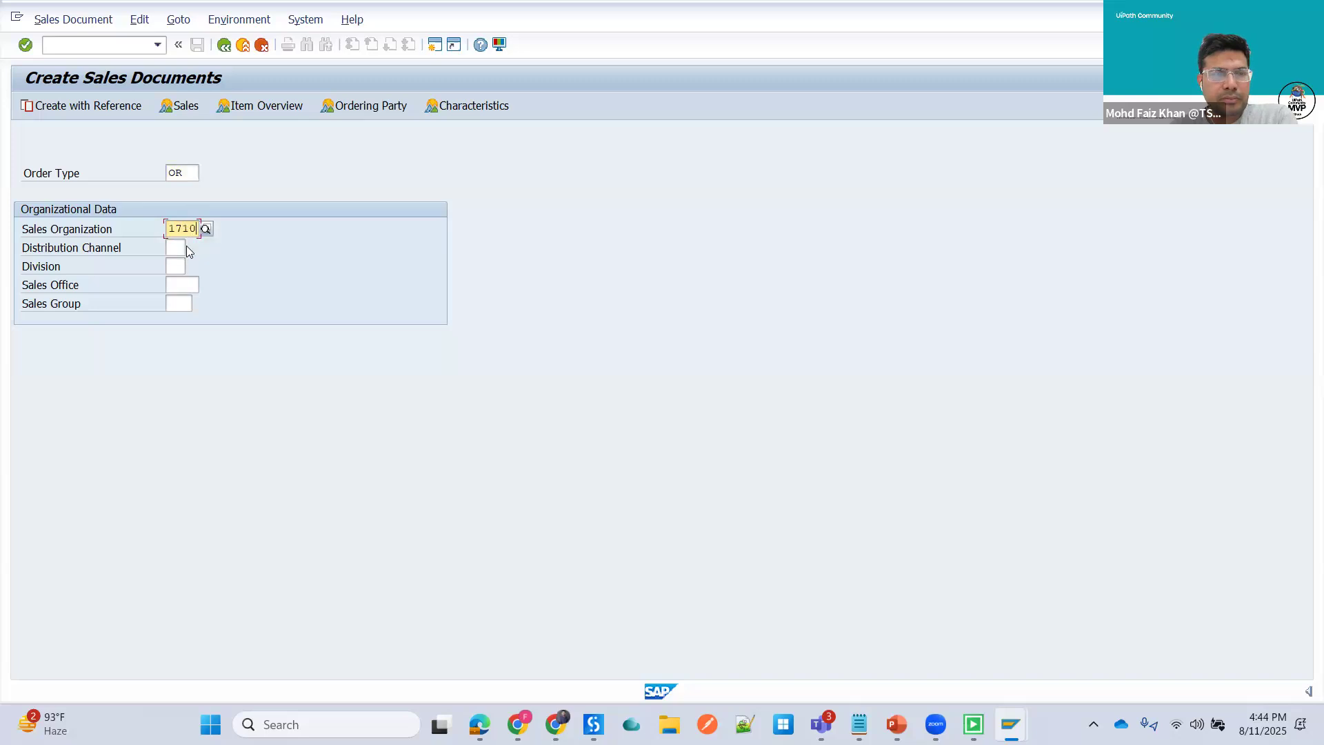
click(186, 246)
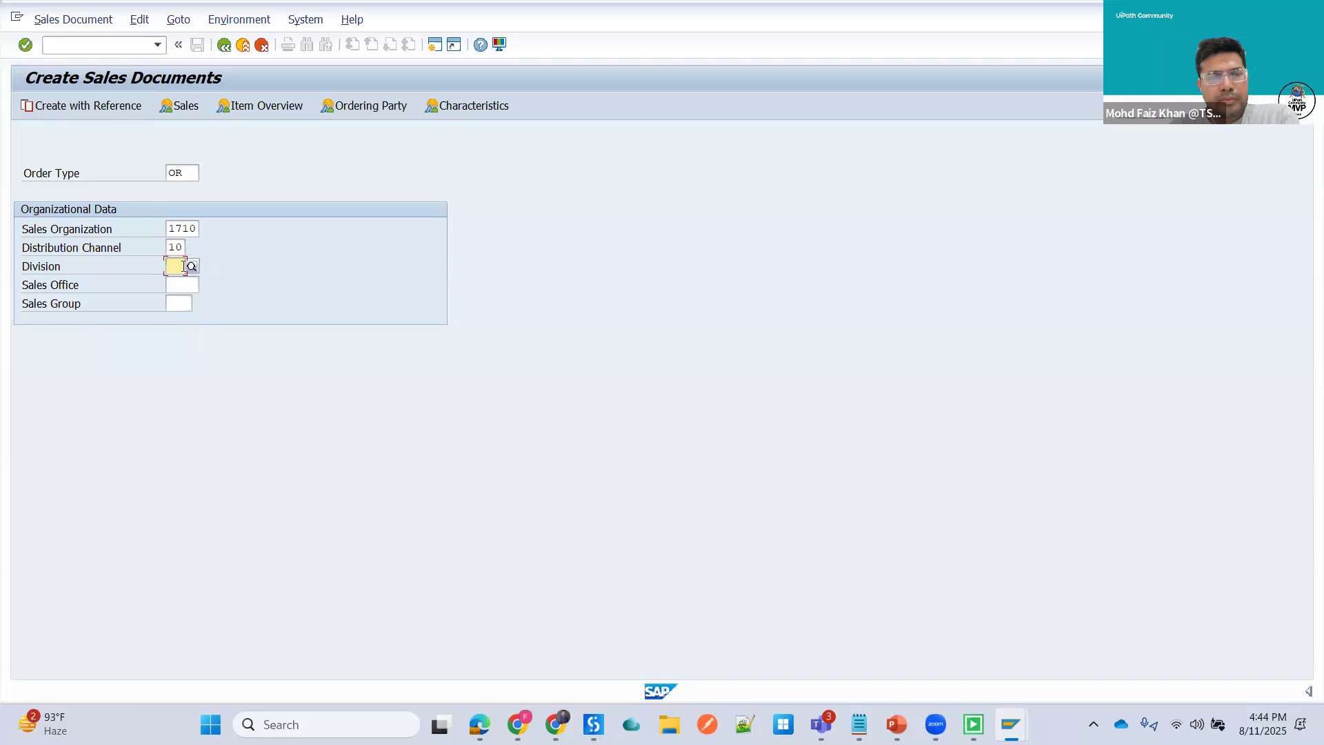
text(0)
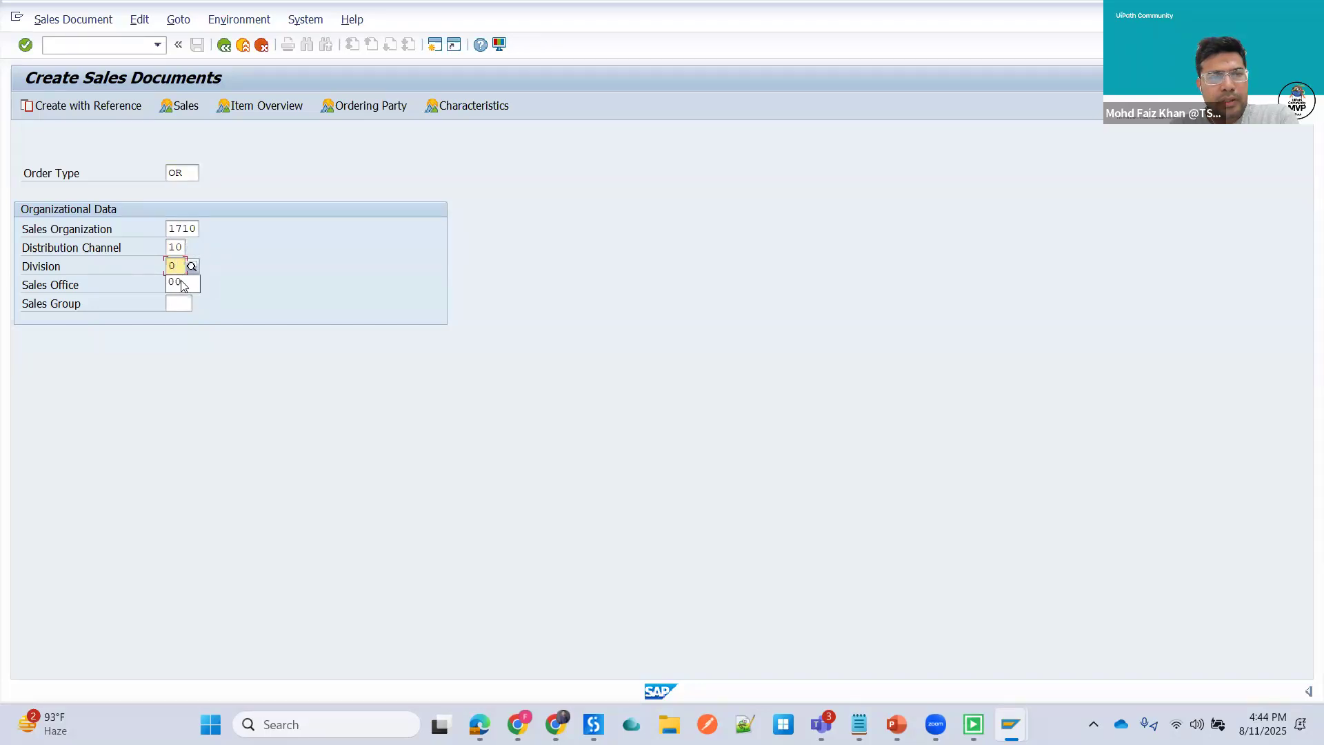
click(175, 282)
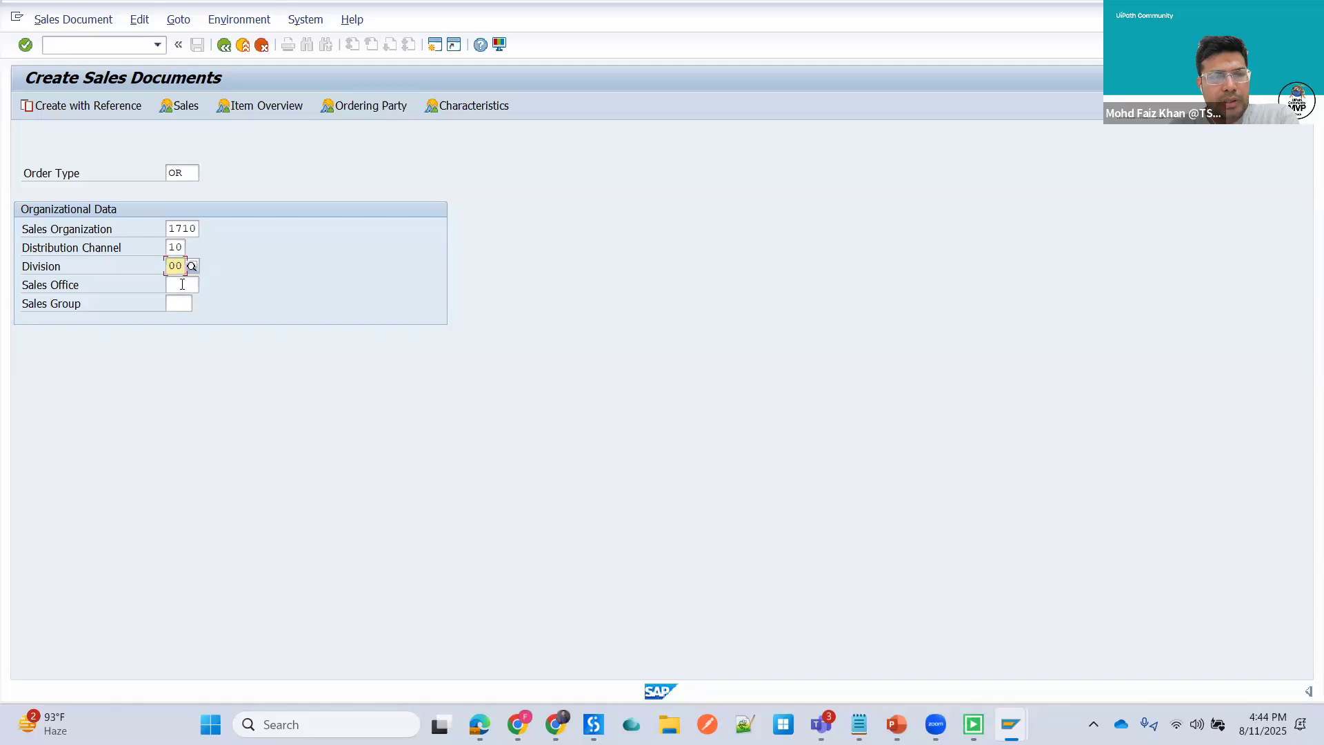
key(Return)
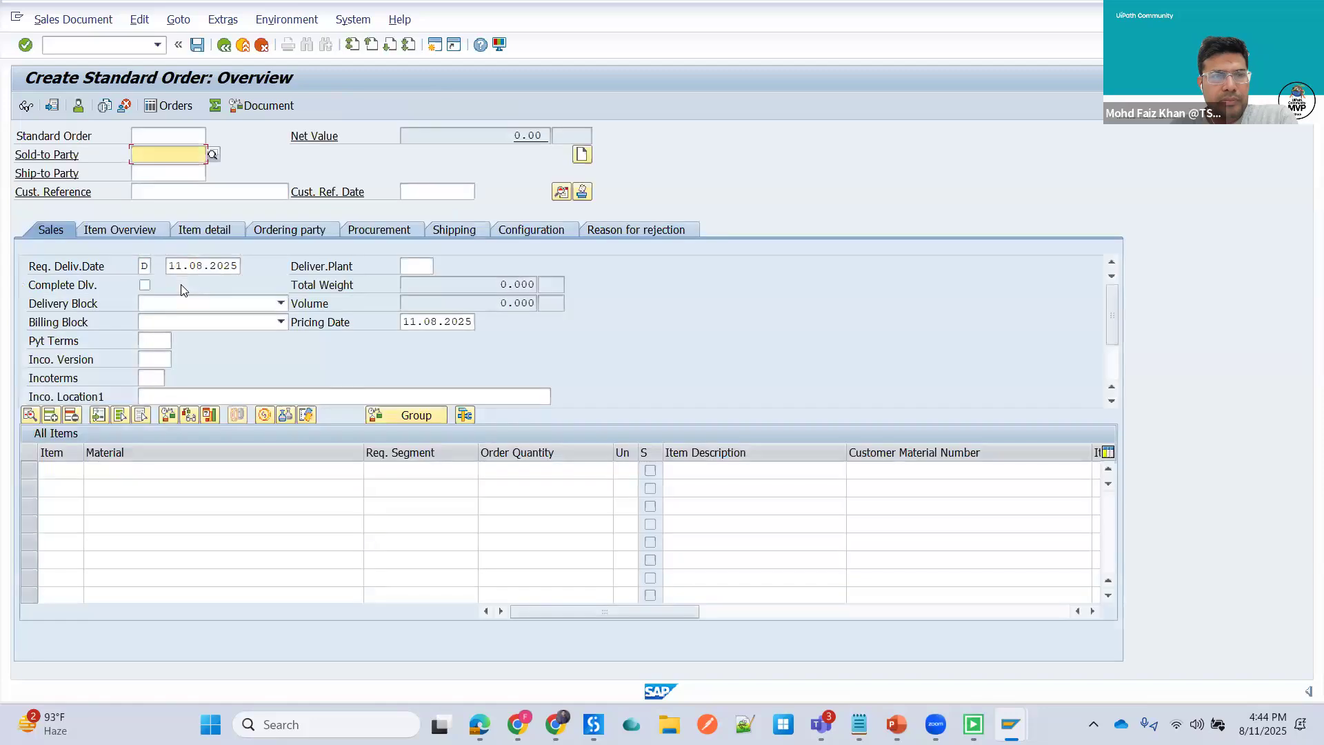
- Fill in the sold-to party and ship-to party customer numbers and the customer reference number on the standard order
text(17)
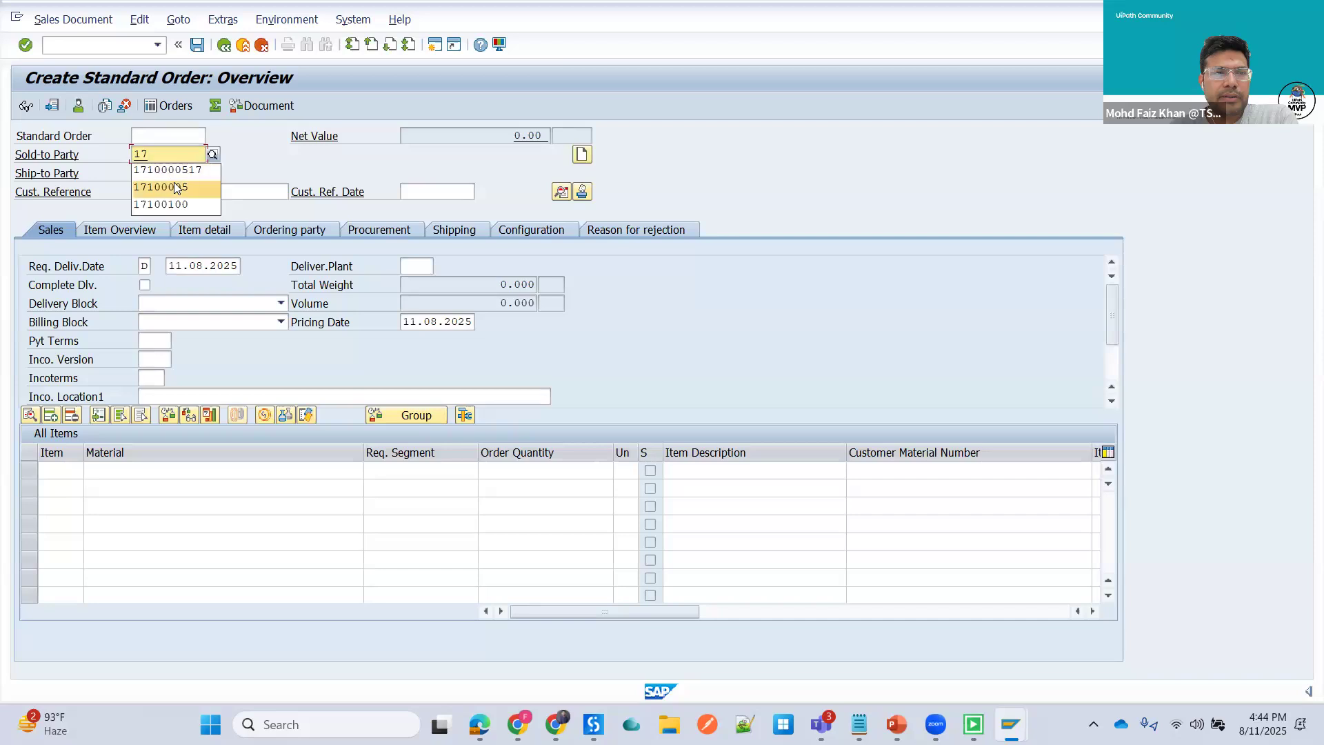
click(174, 186)
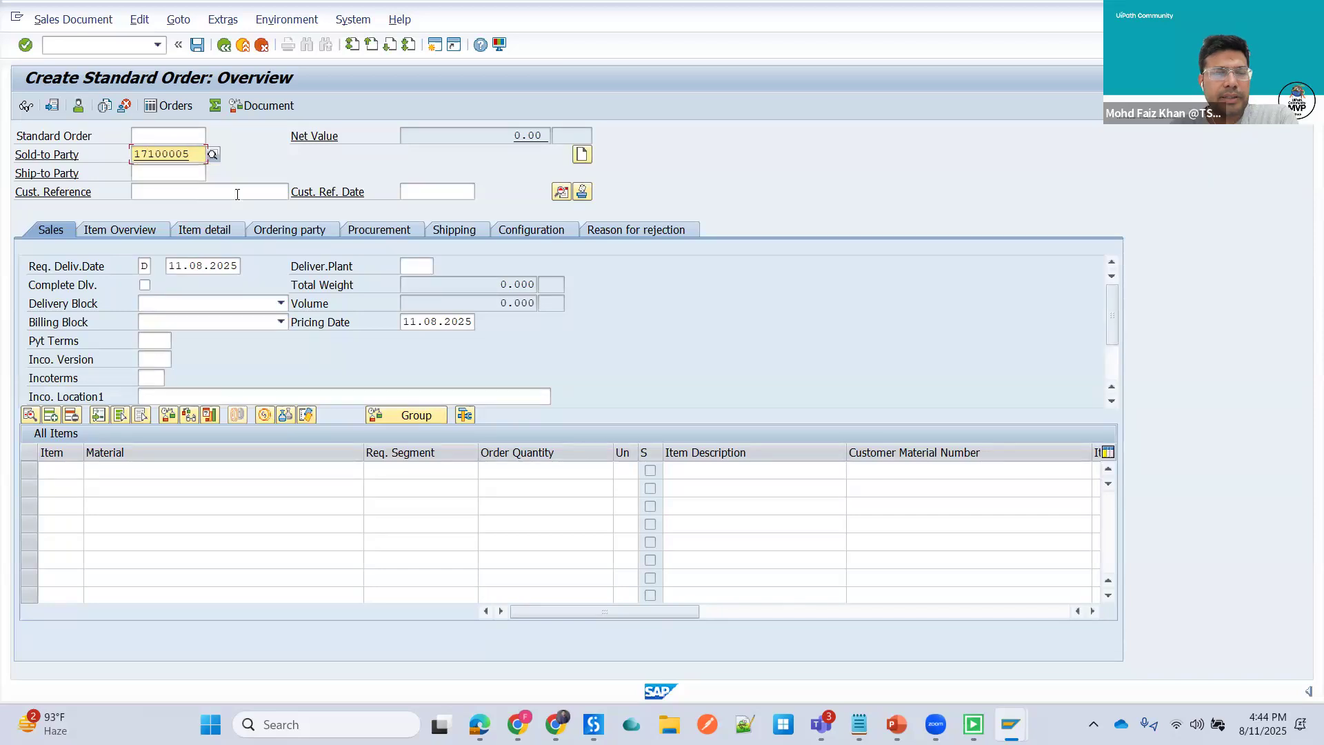
click(177, 173)
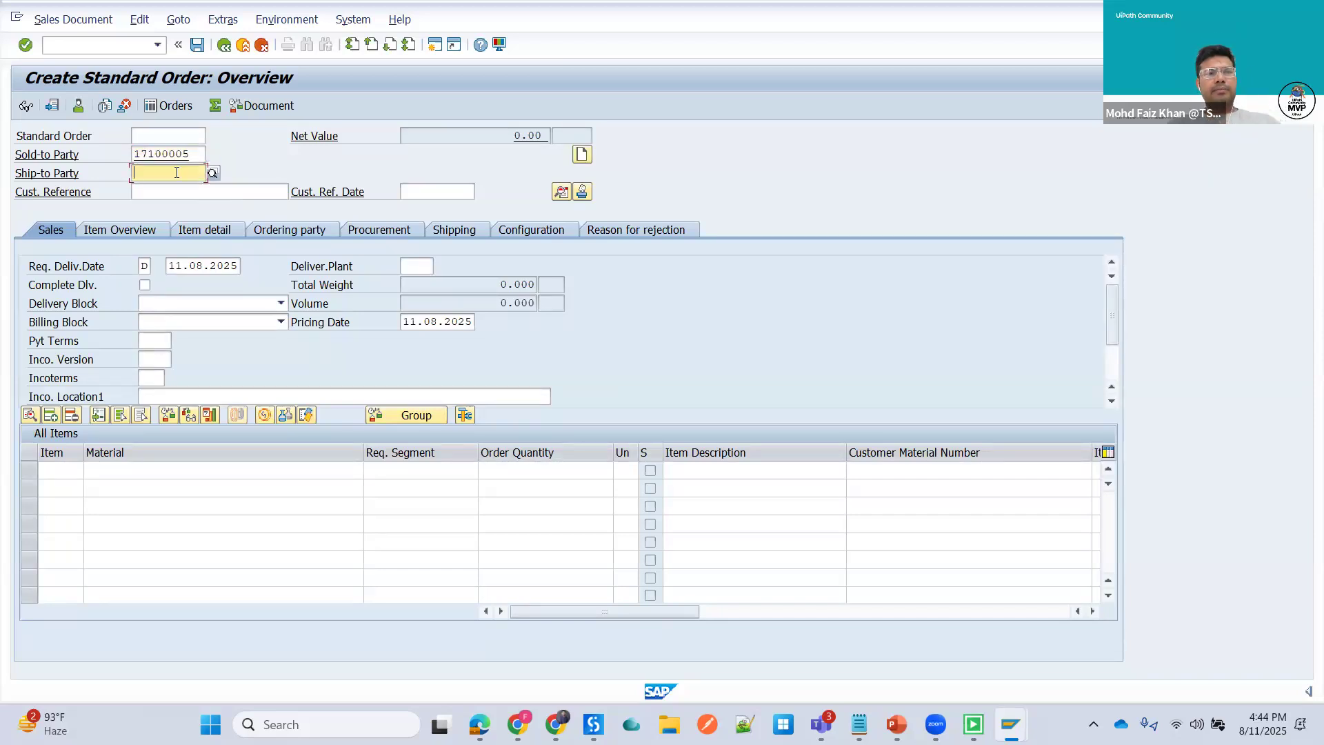
text(17)
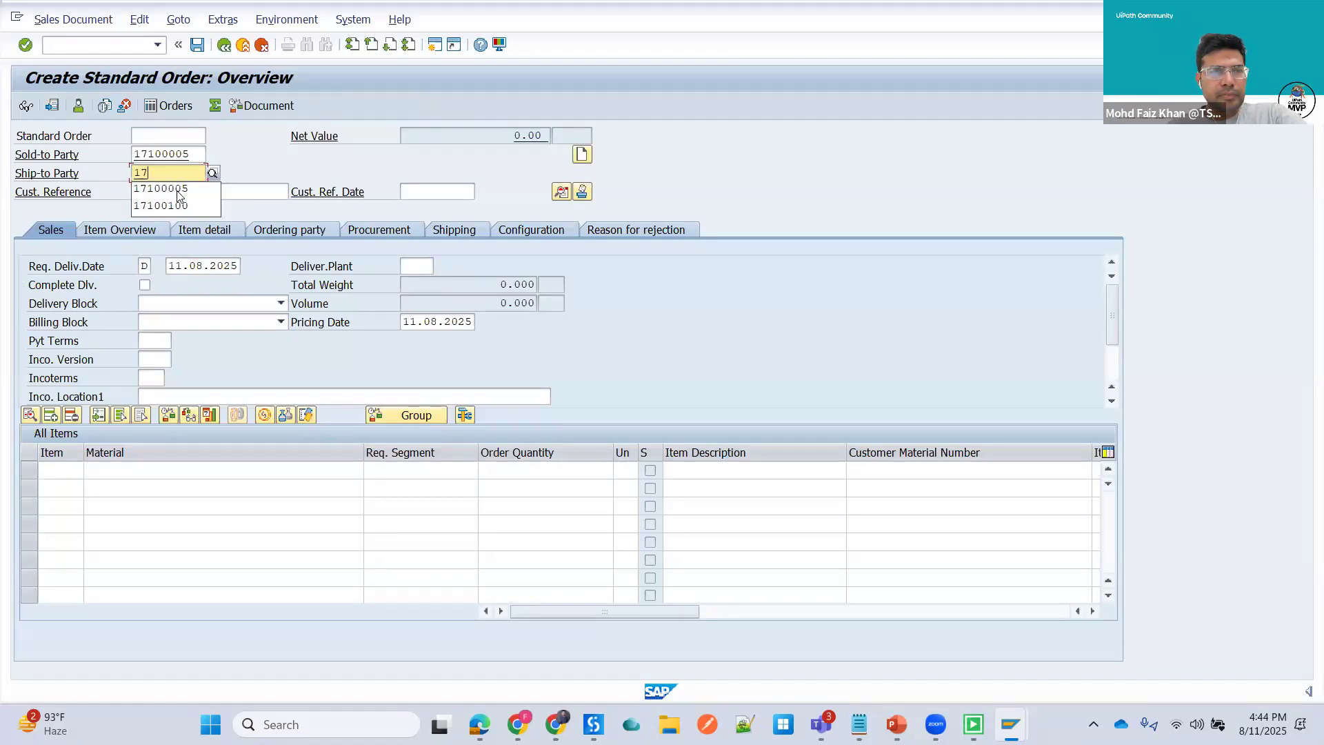
click(179, 190)
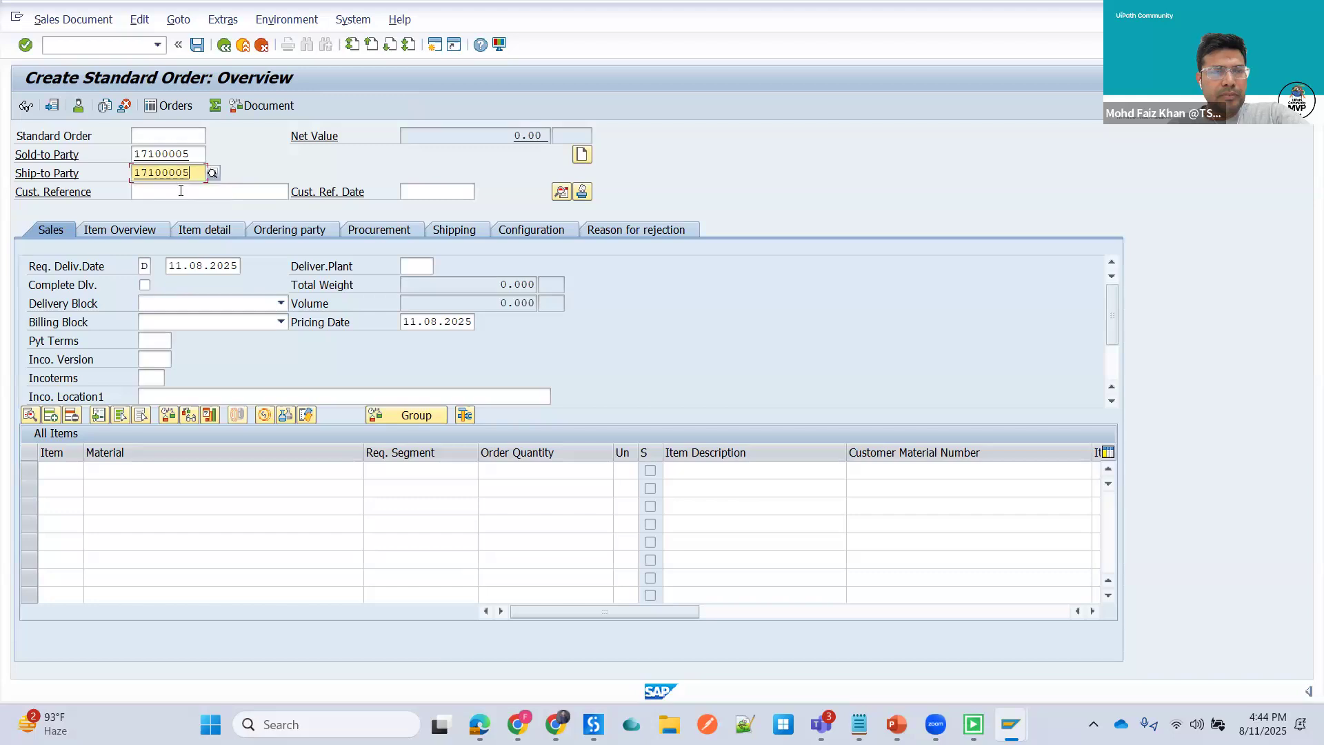
click(188, 191)
text(45)
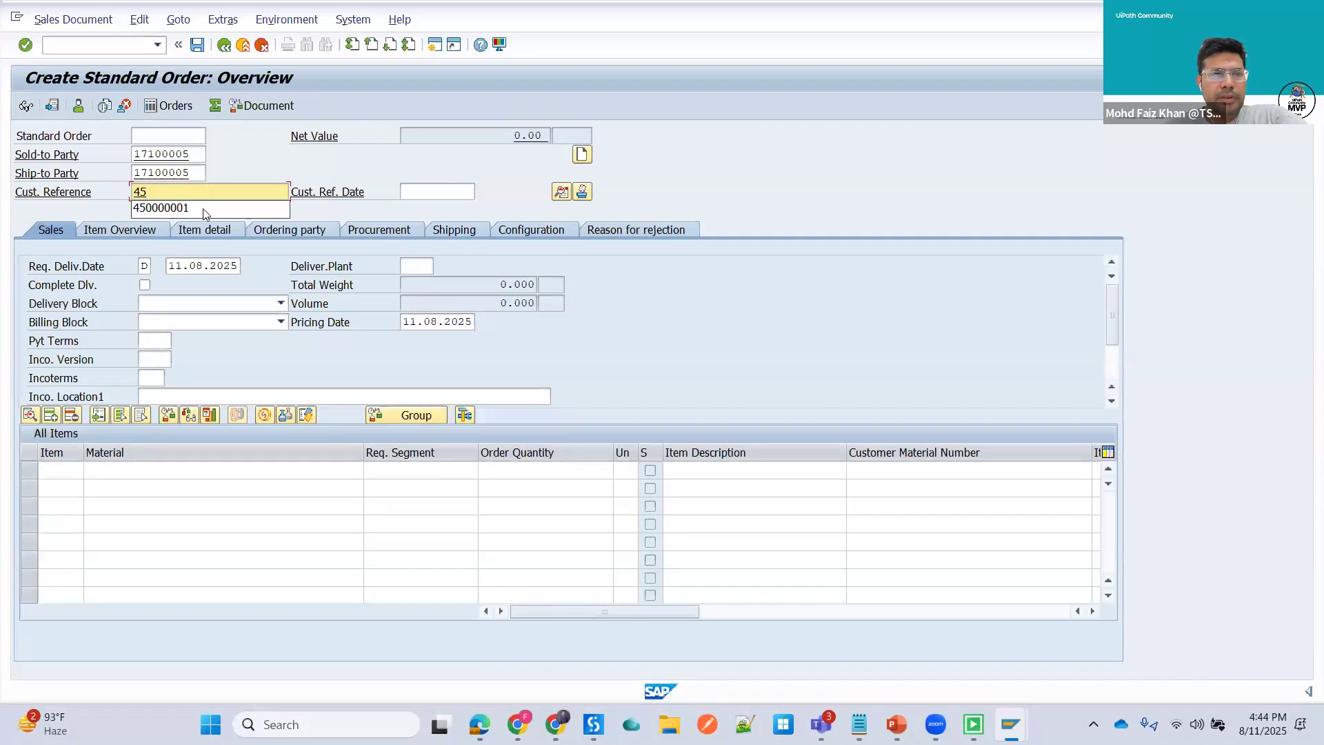
click(203, 207)
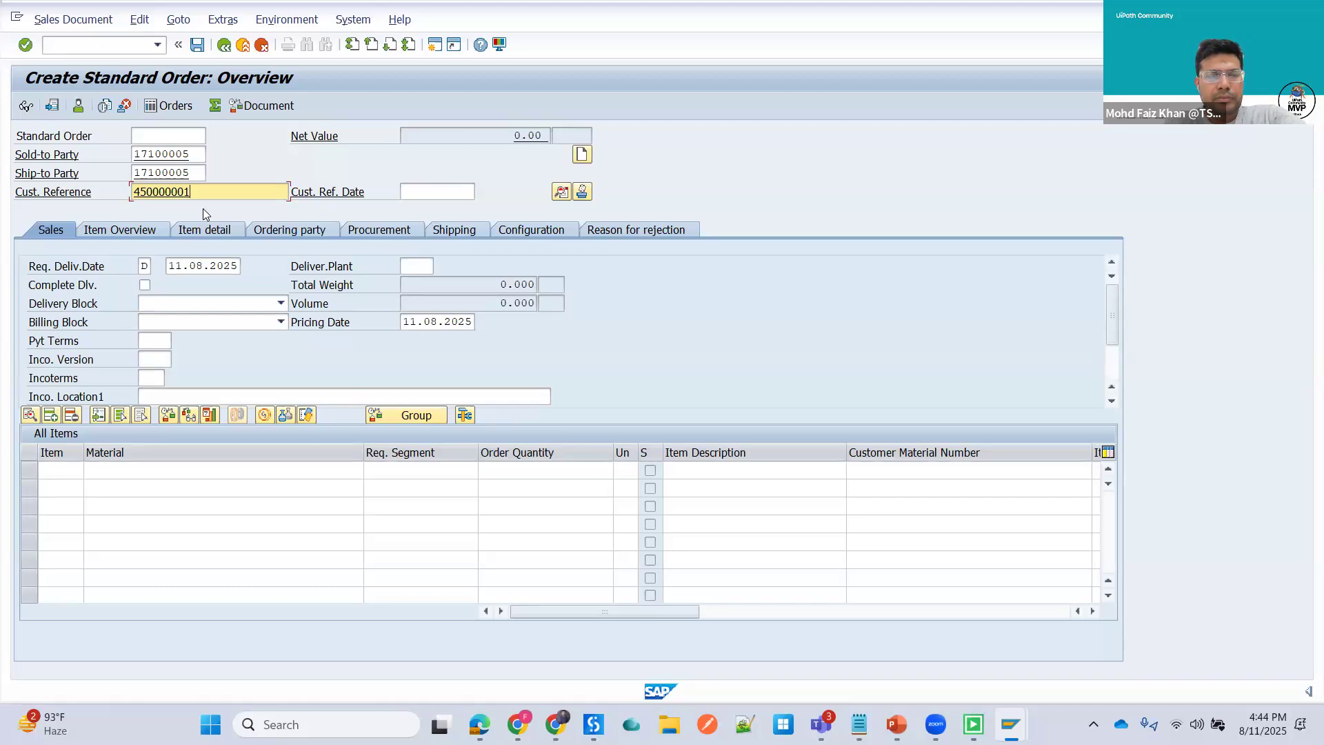
- Add material 583 as the first order item with an order quantity of 1
key(Down)
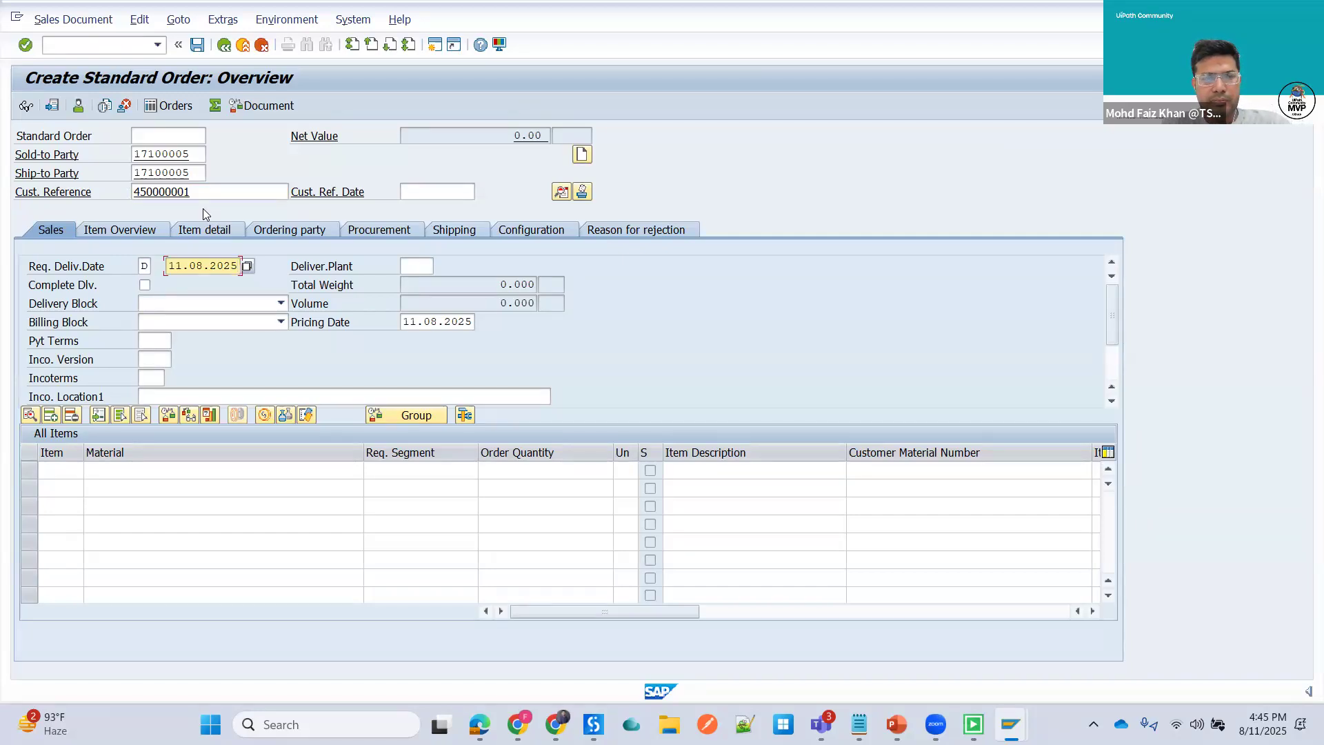
key(ctrl+Tab)
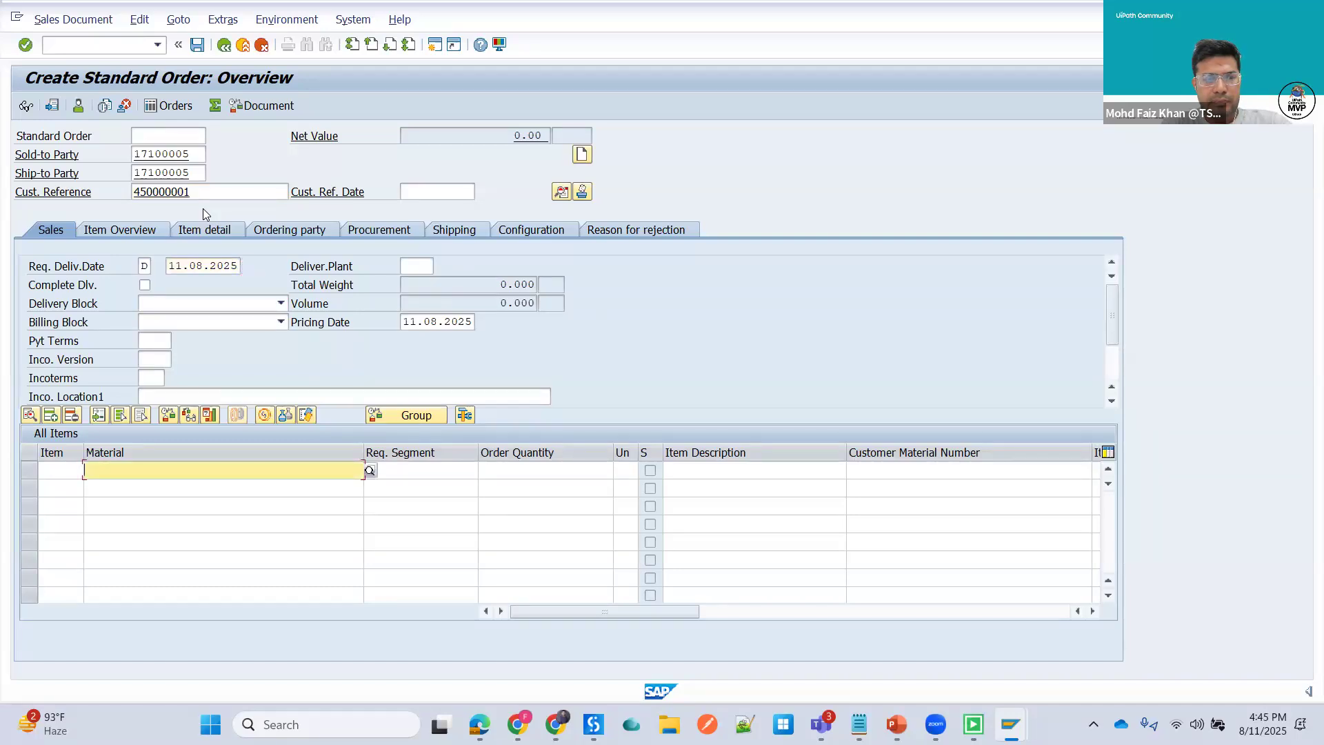
text(5)
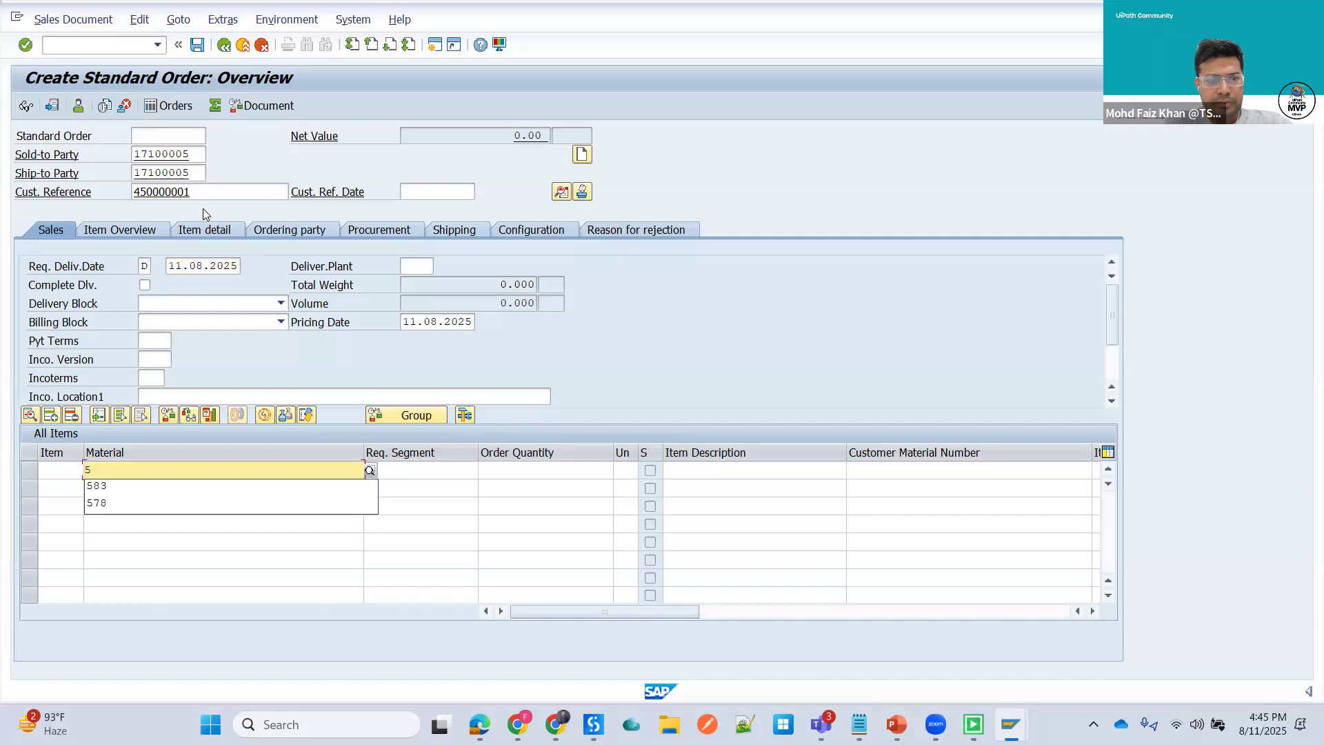
click(205, 491)
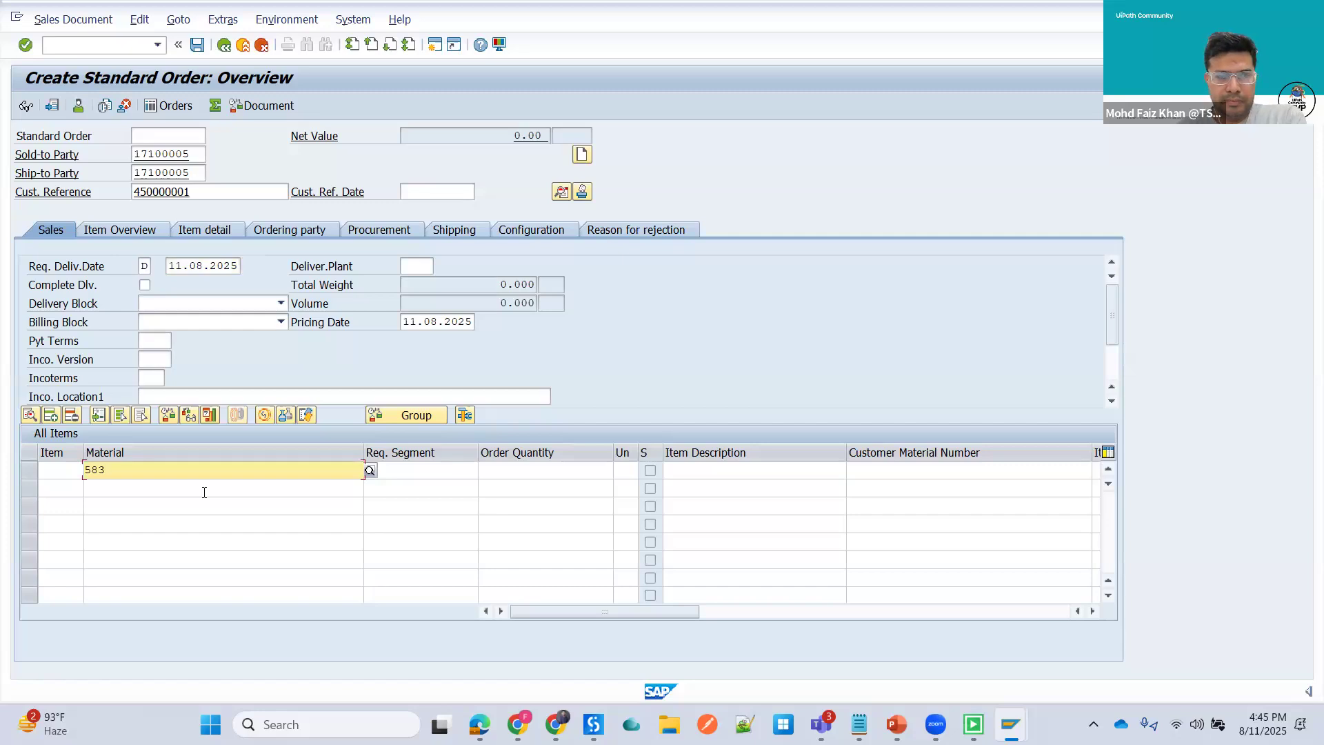
key(Tab)
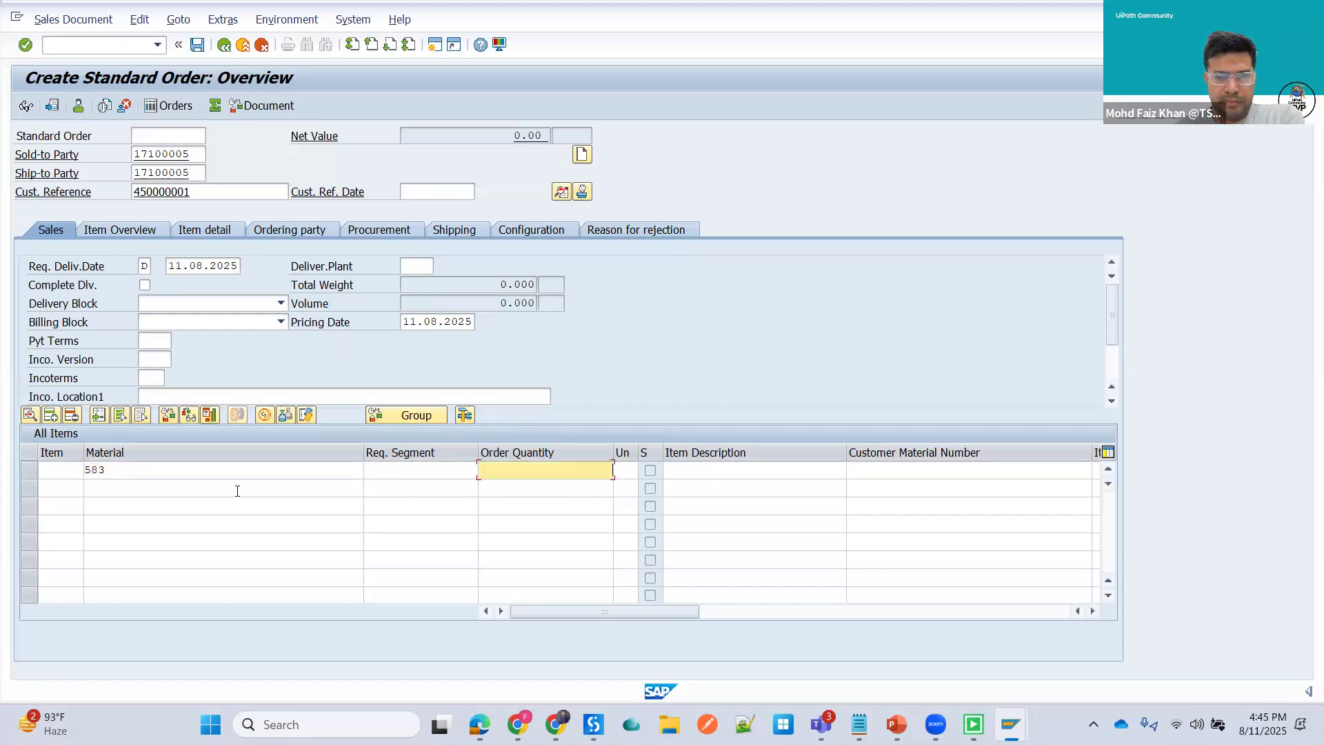
text(1)
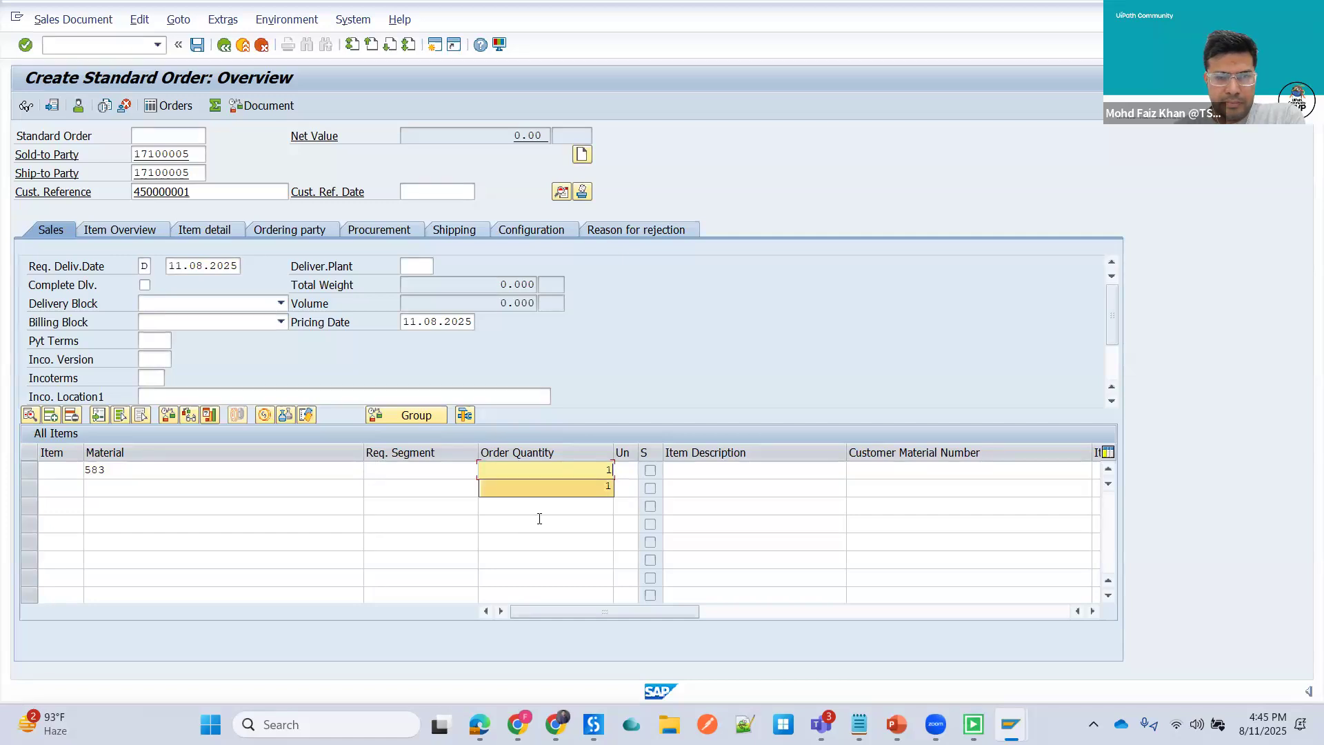
key(Return)
- Add materials 412 and 578 as further items with order quantity 1 each and confirm the item entries
text(41)
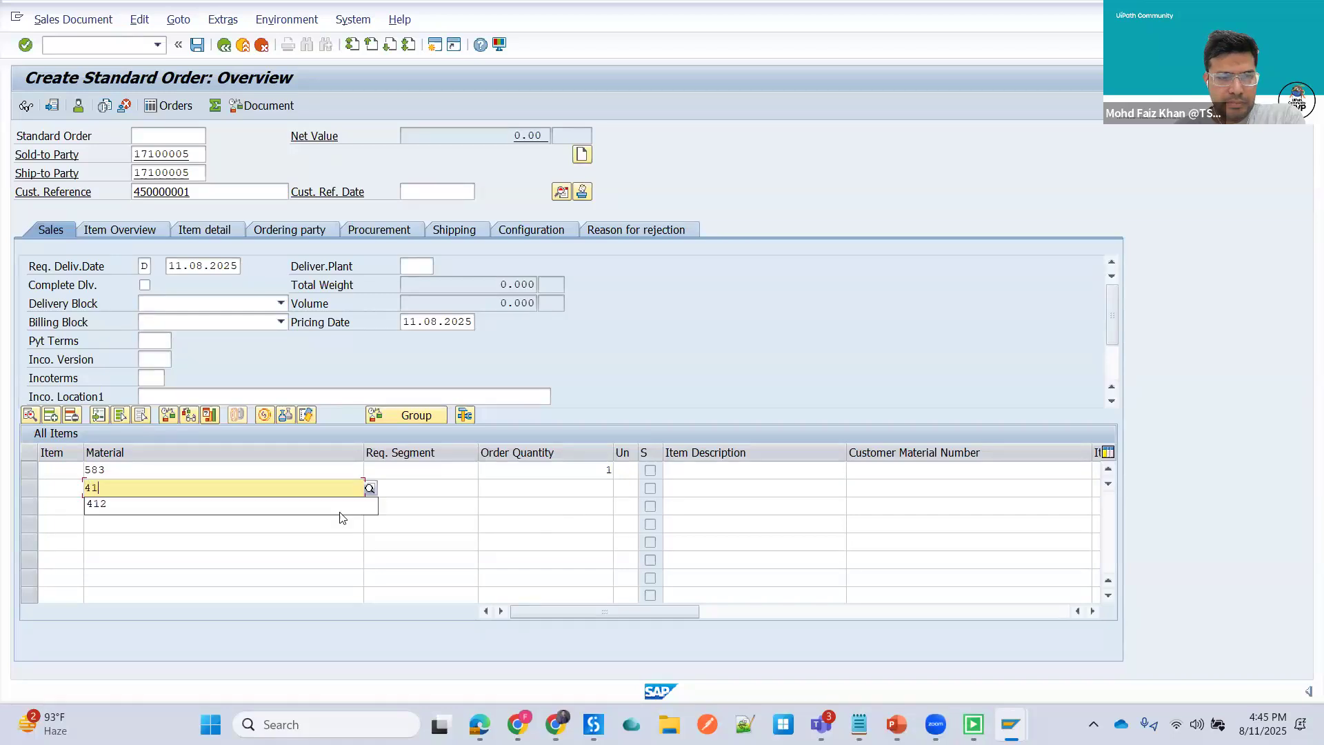
click(264, 509)
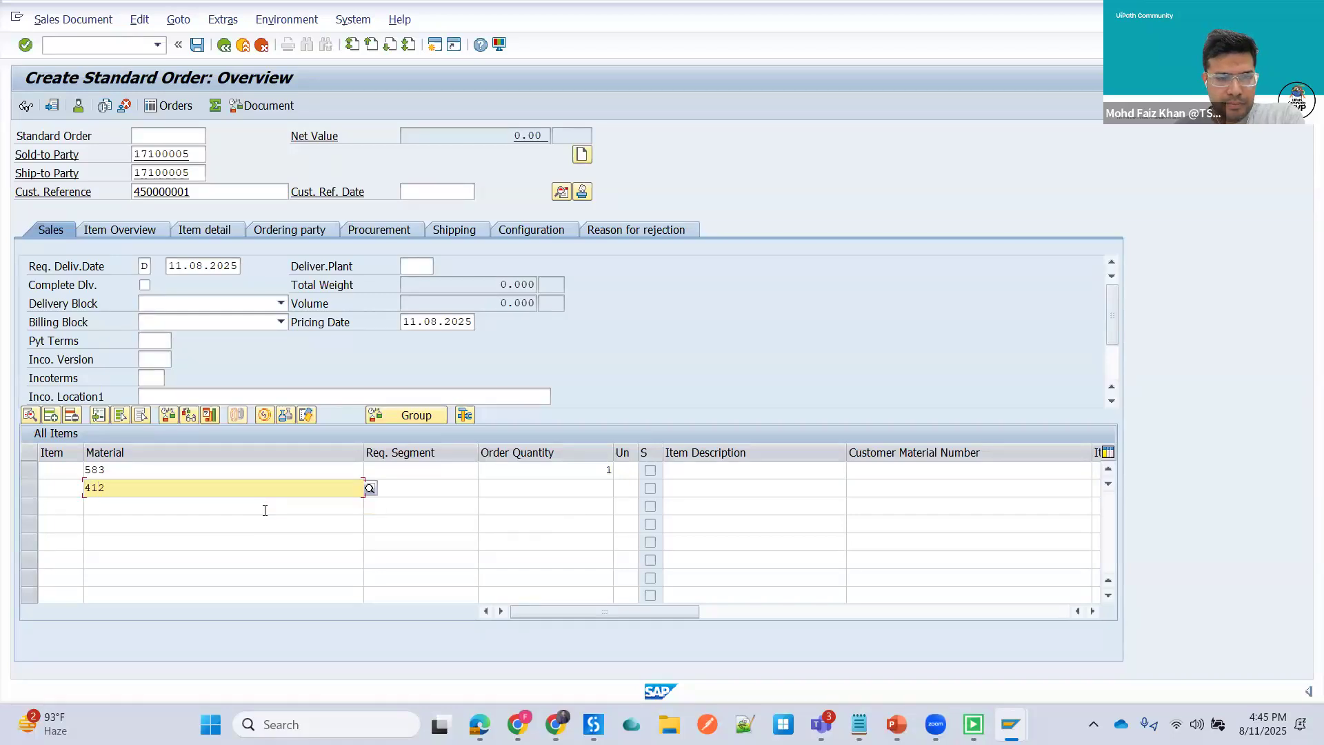
key(Tab)
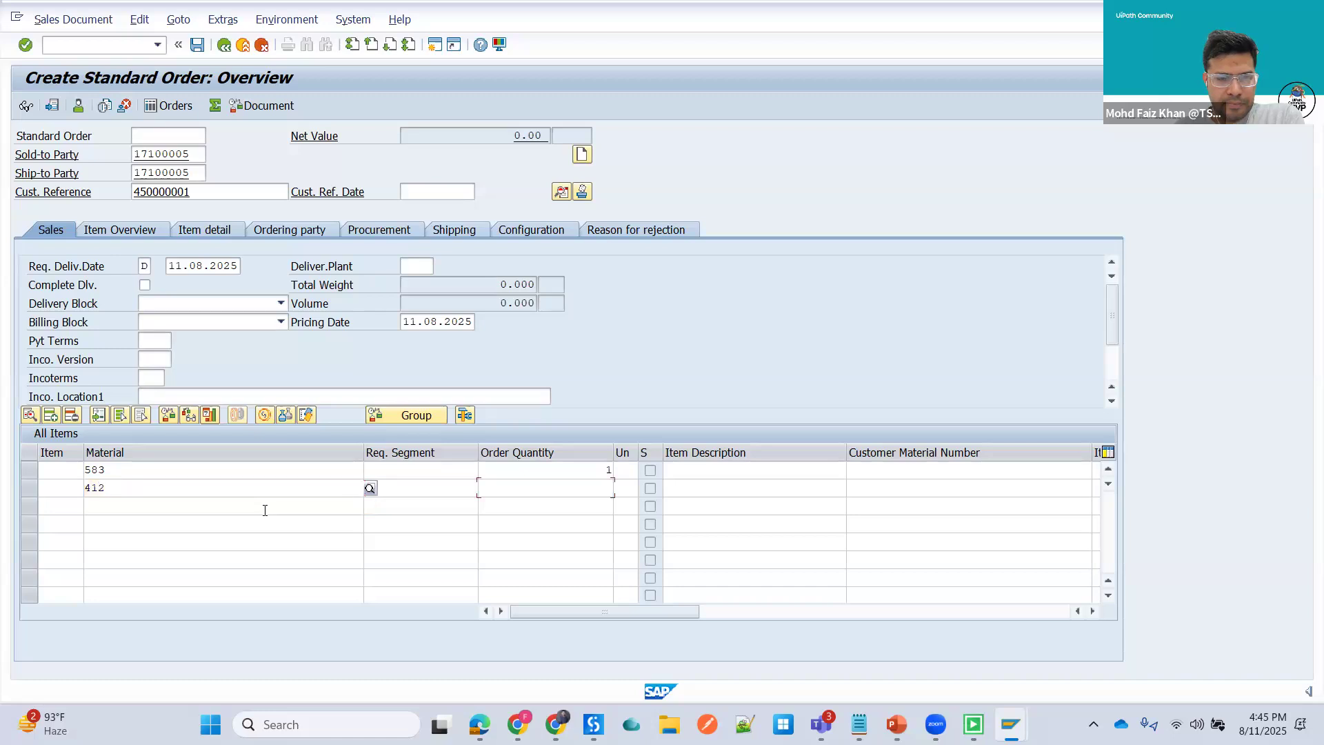
text(1)
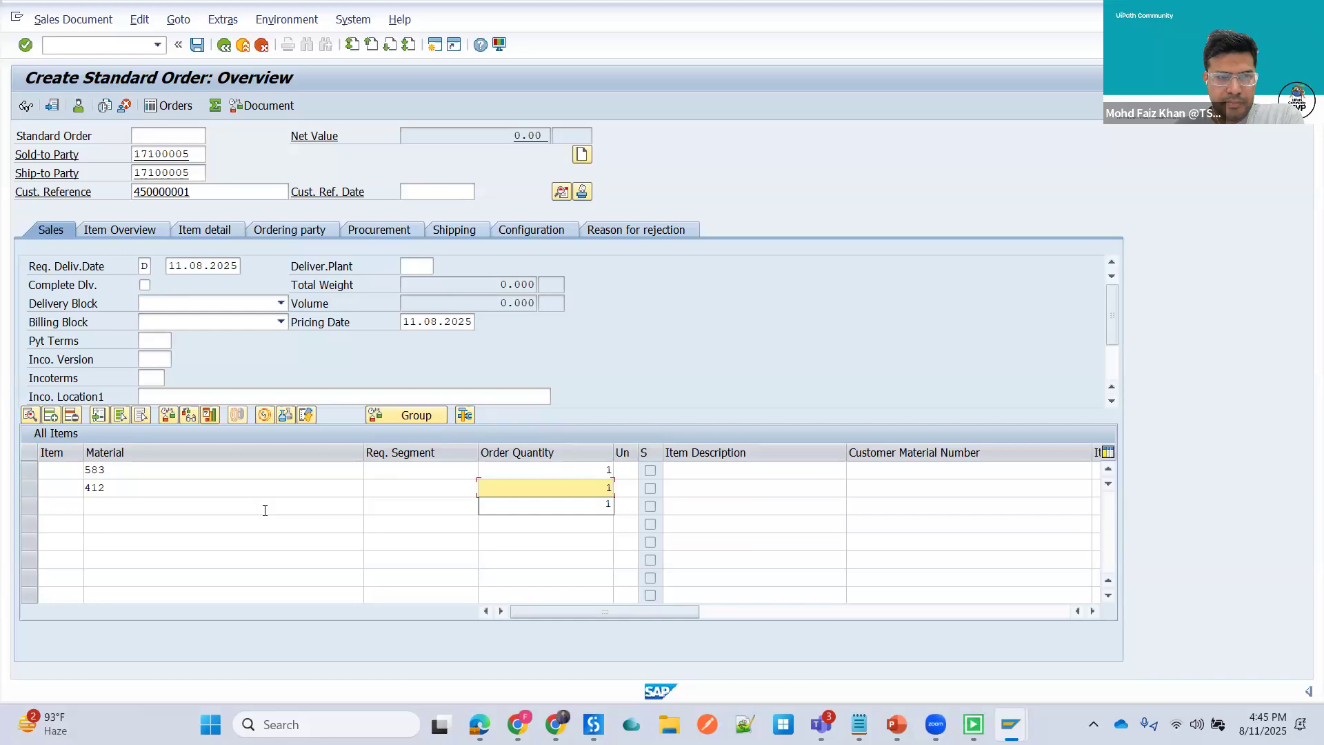
click(265, 510)
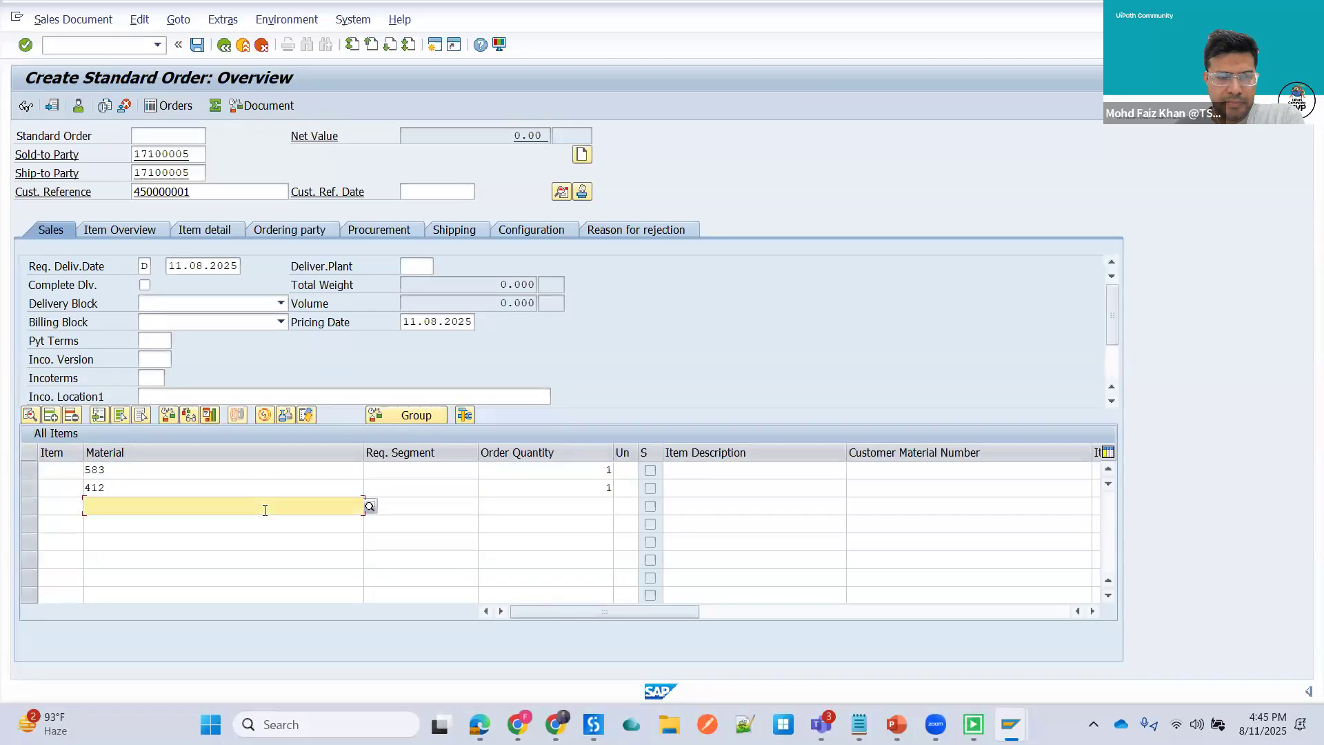
text(5)
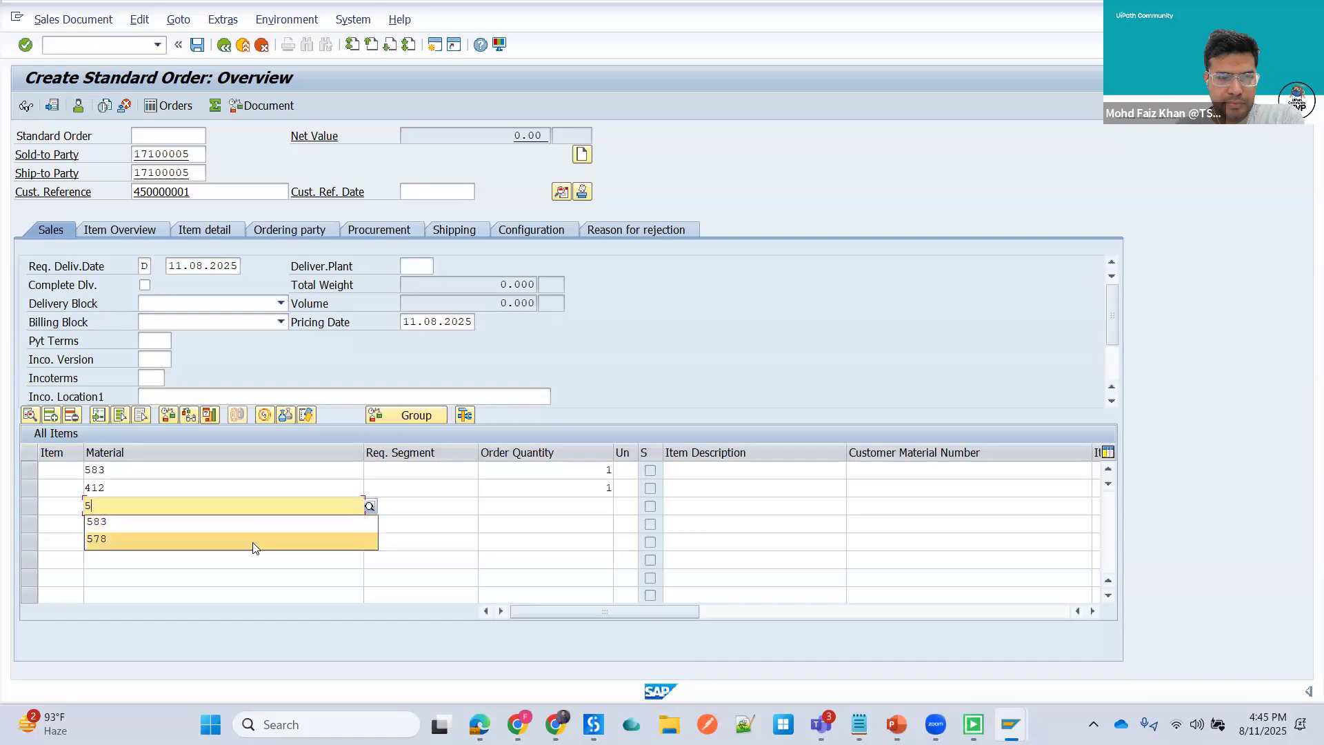
click(252, 542)
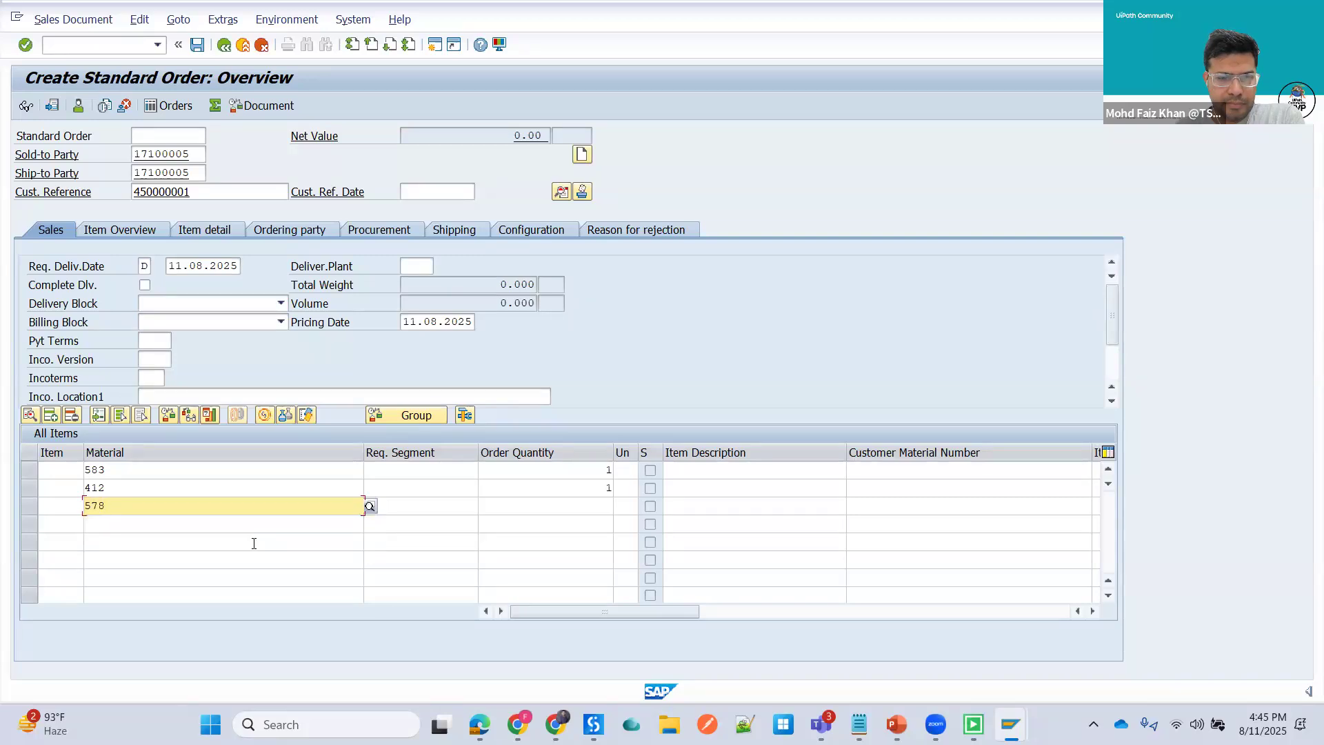
key(Tab)
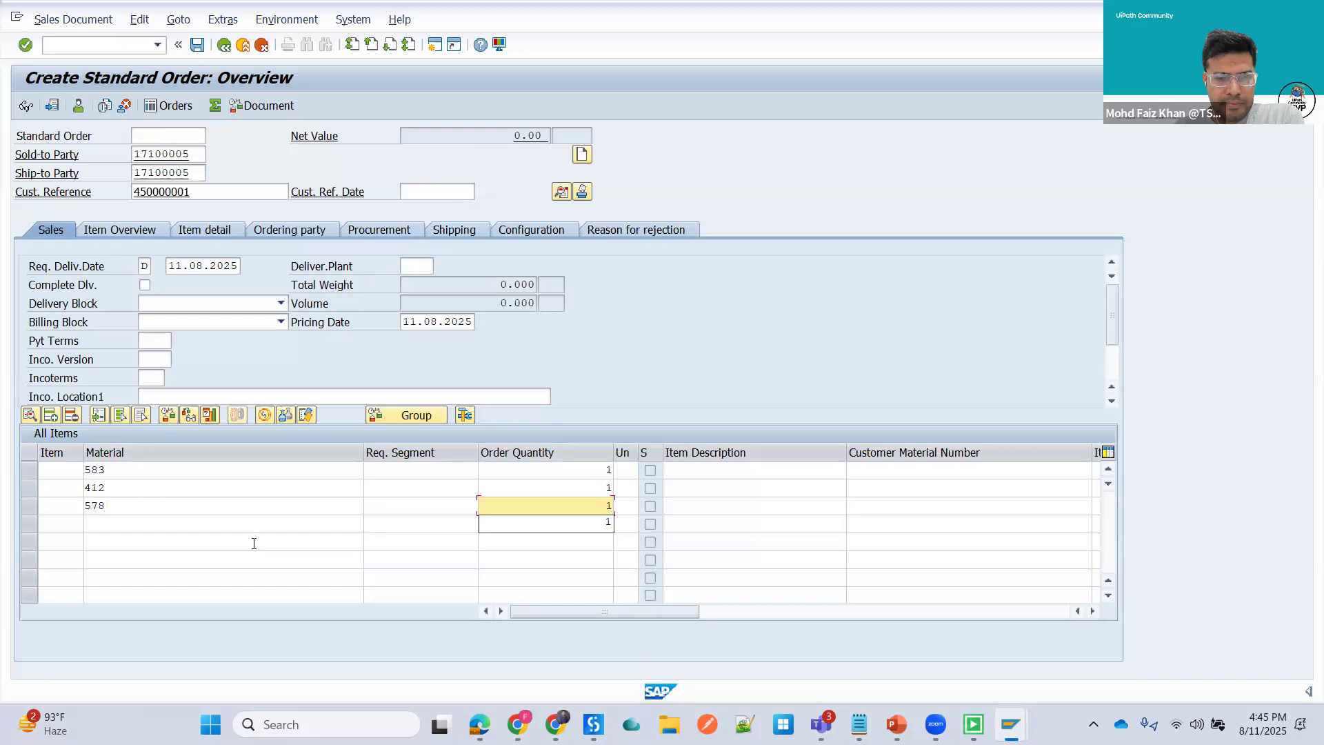
key(Return)
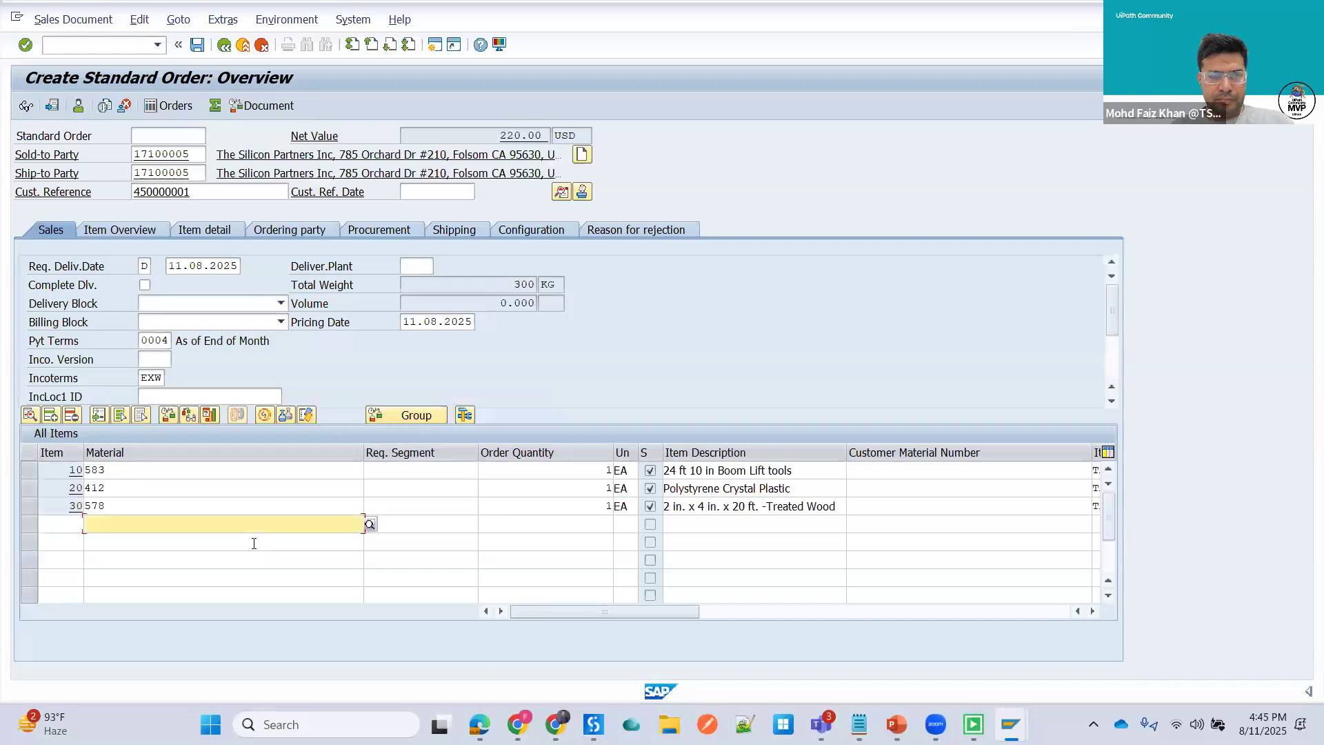
- Save the standard order and acknowledge the credit check messages dialog
click(197, 46)
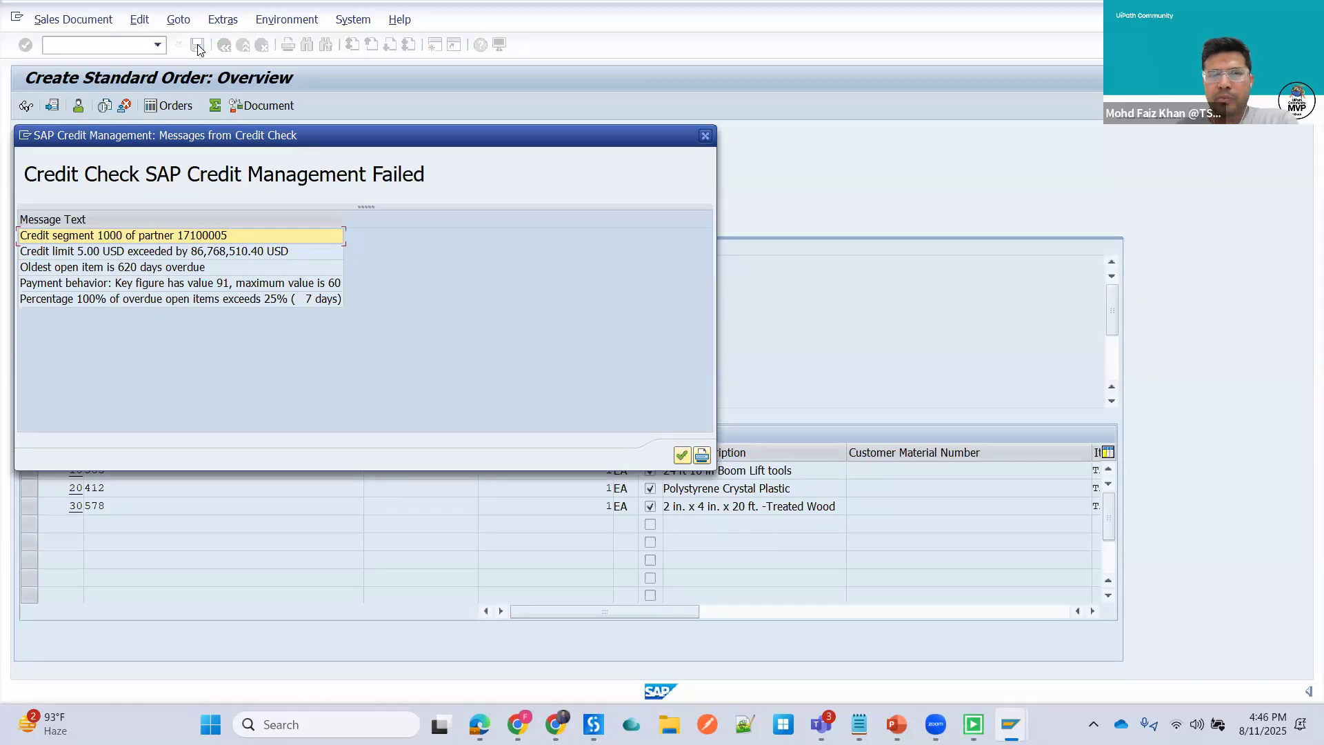
click(682, 455)
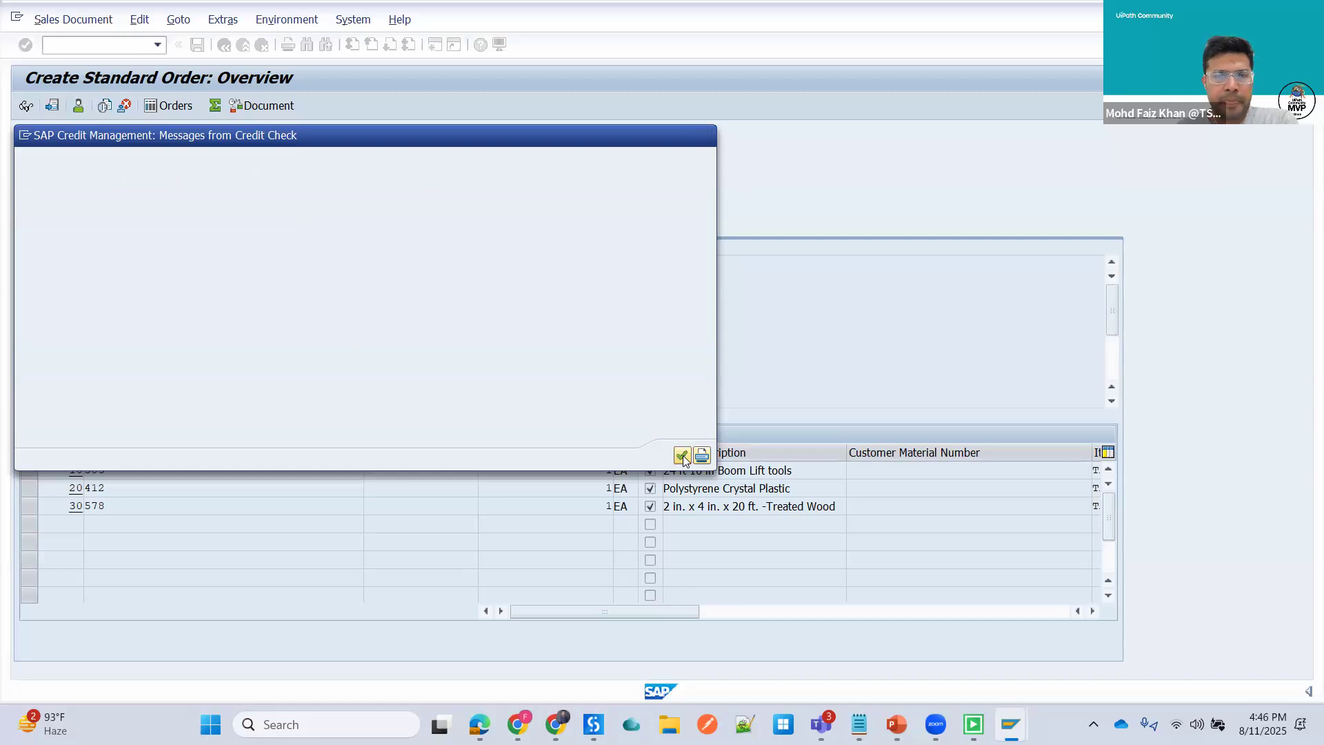
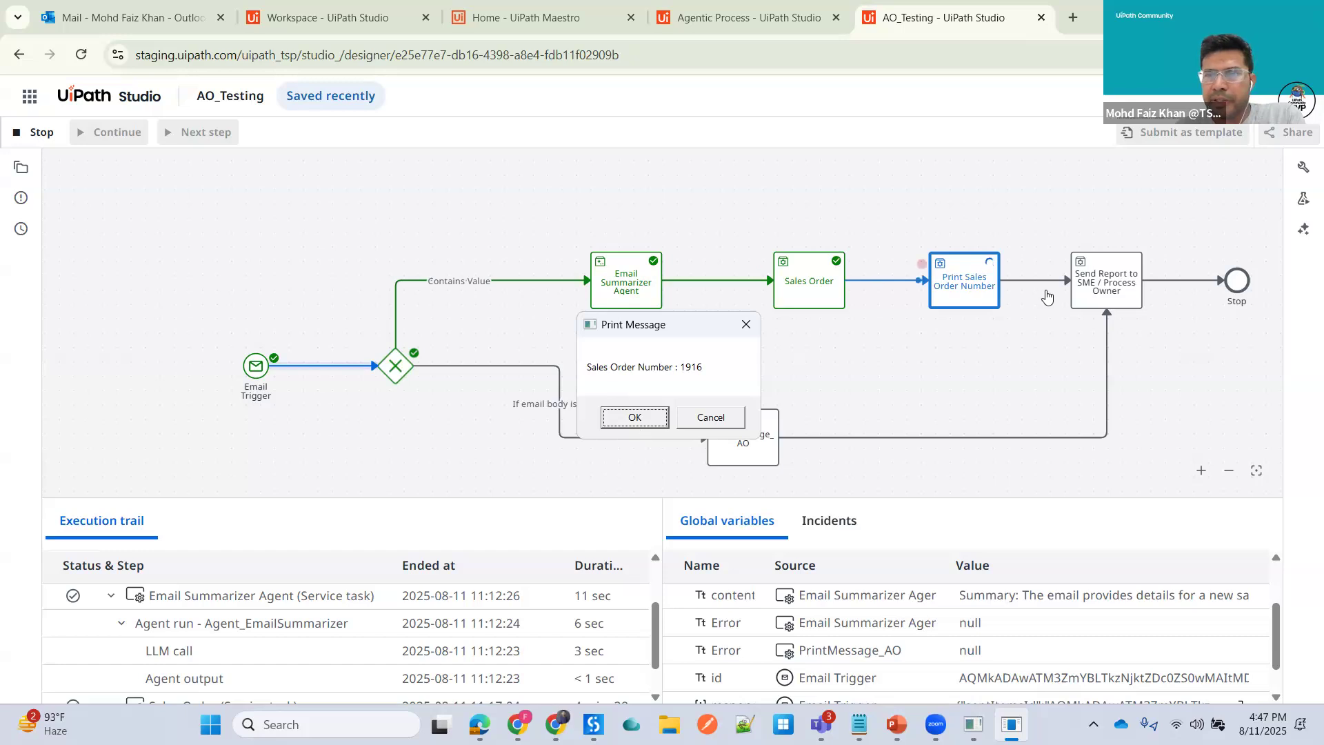
- Confirm the sales order number message in the debug run and check the order number in the Sales Order Created email
click(634, 417)
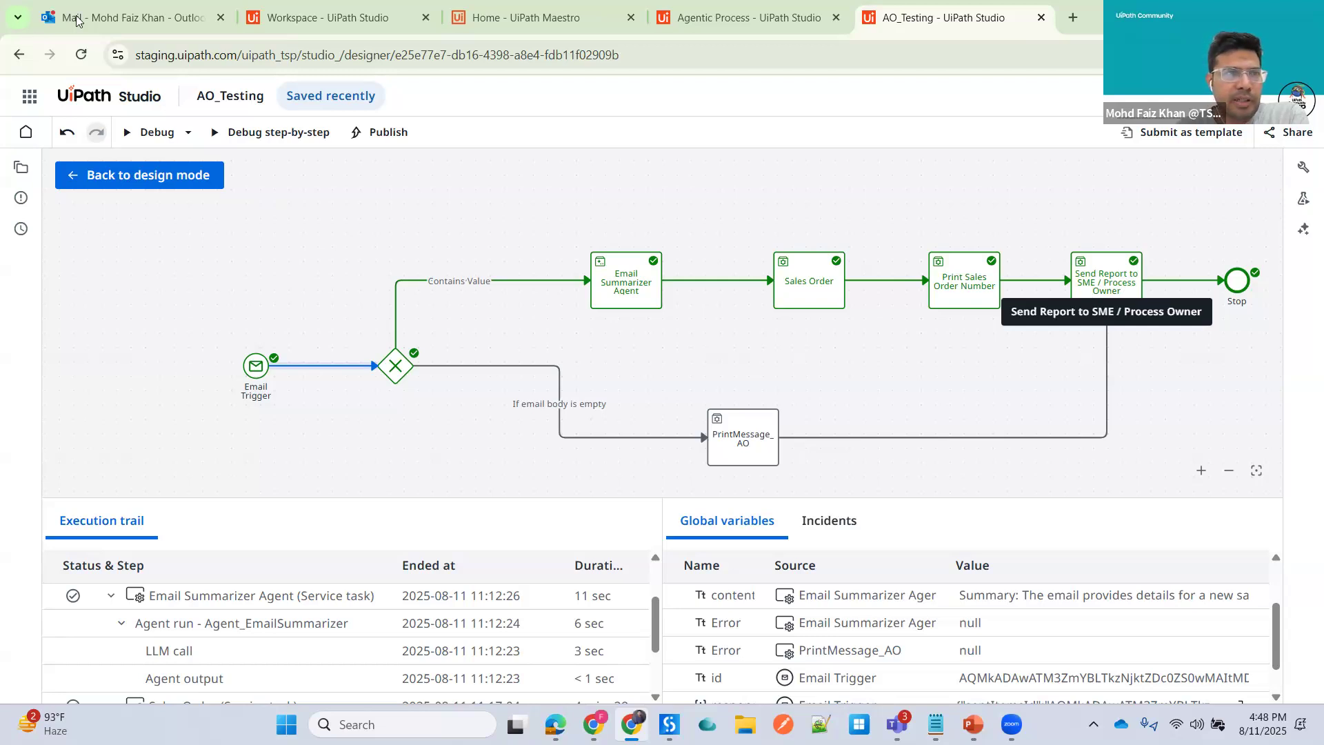
click(133, 18)
click(347, 269)
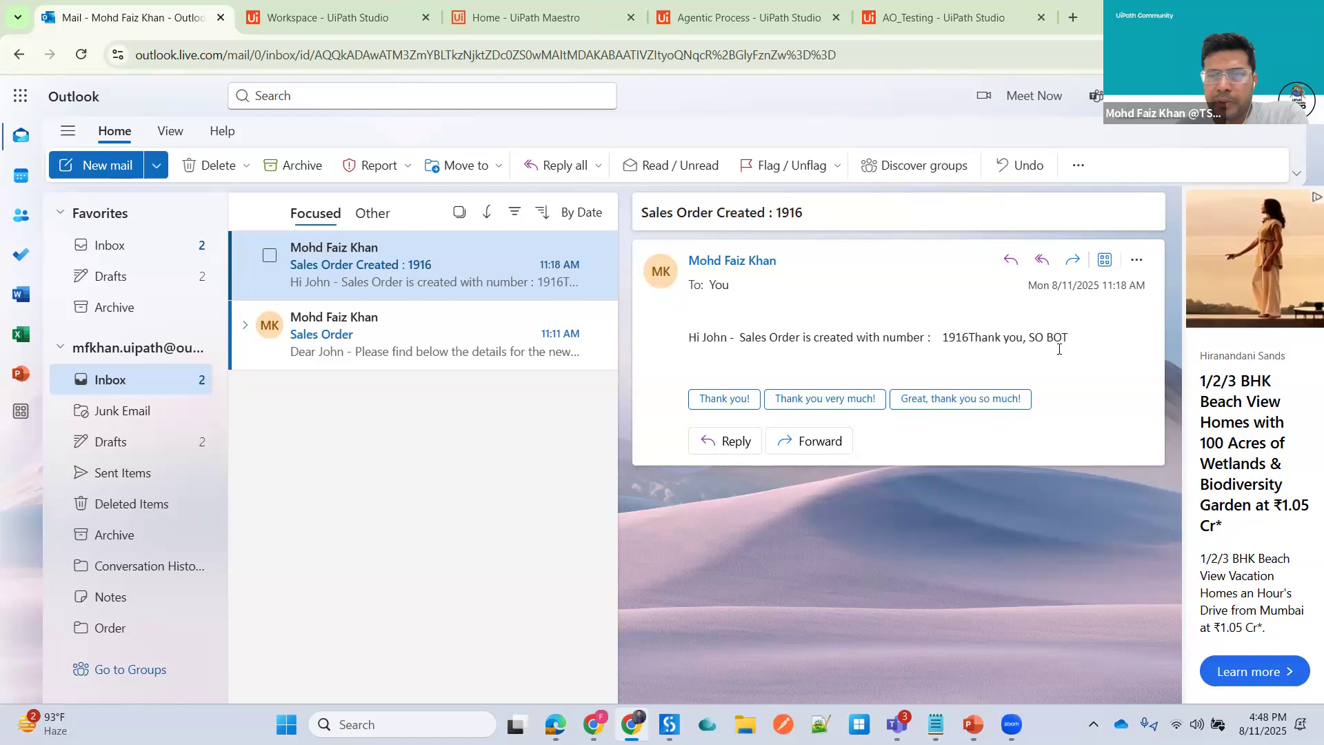
drag(943, 337, 968, 337)
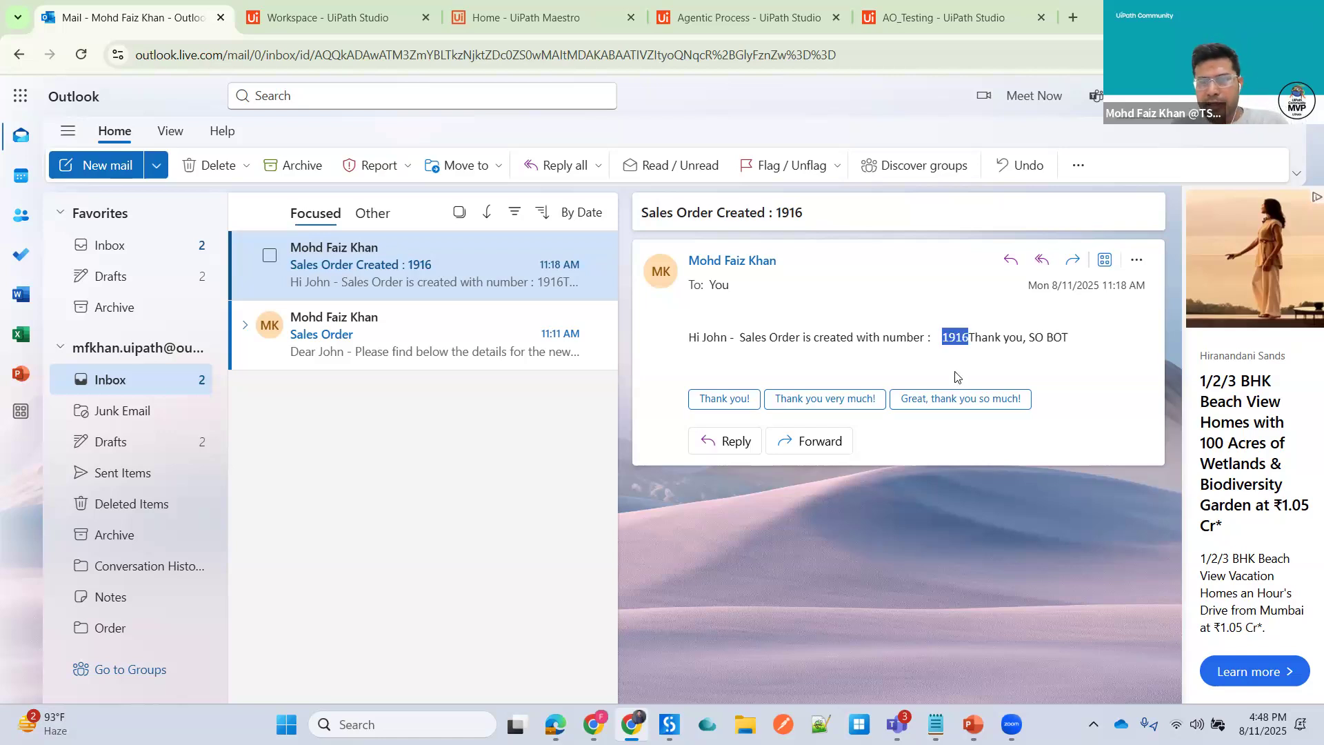
- Search Windows for SAP and launch SAP Logon 64
click(287, 724)
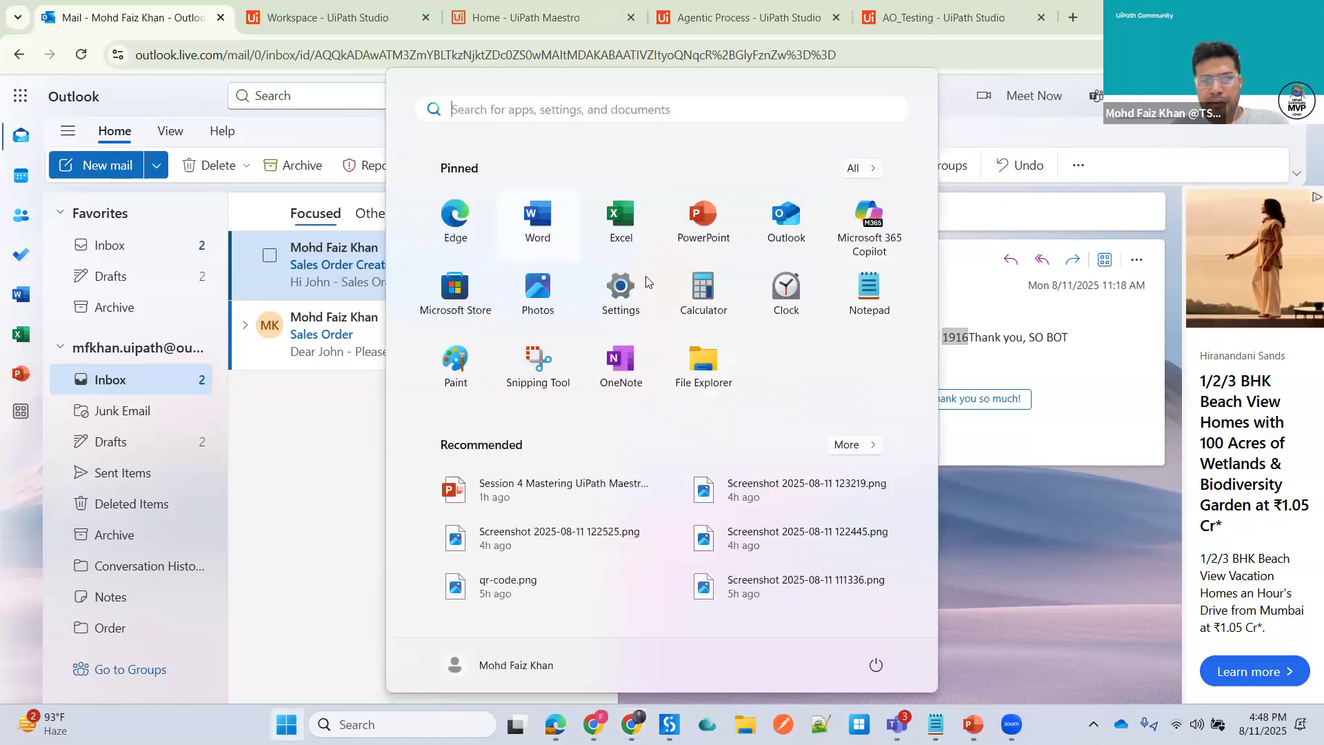
key(super)
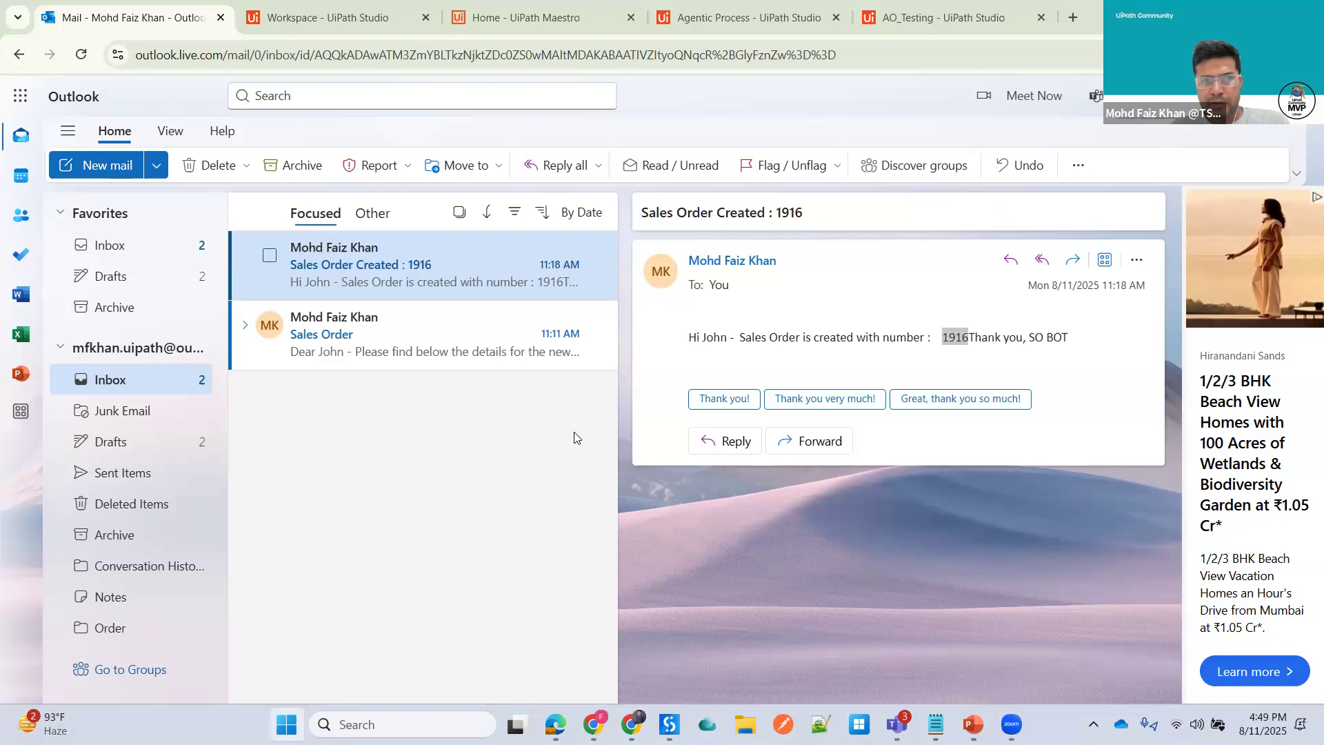
key(super)
text(sap)
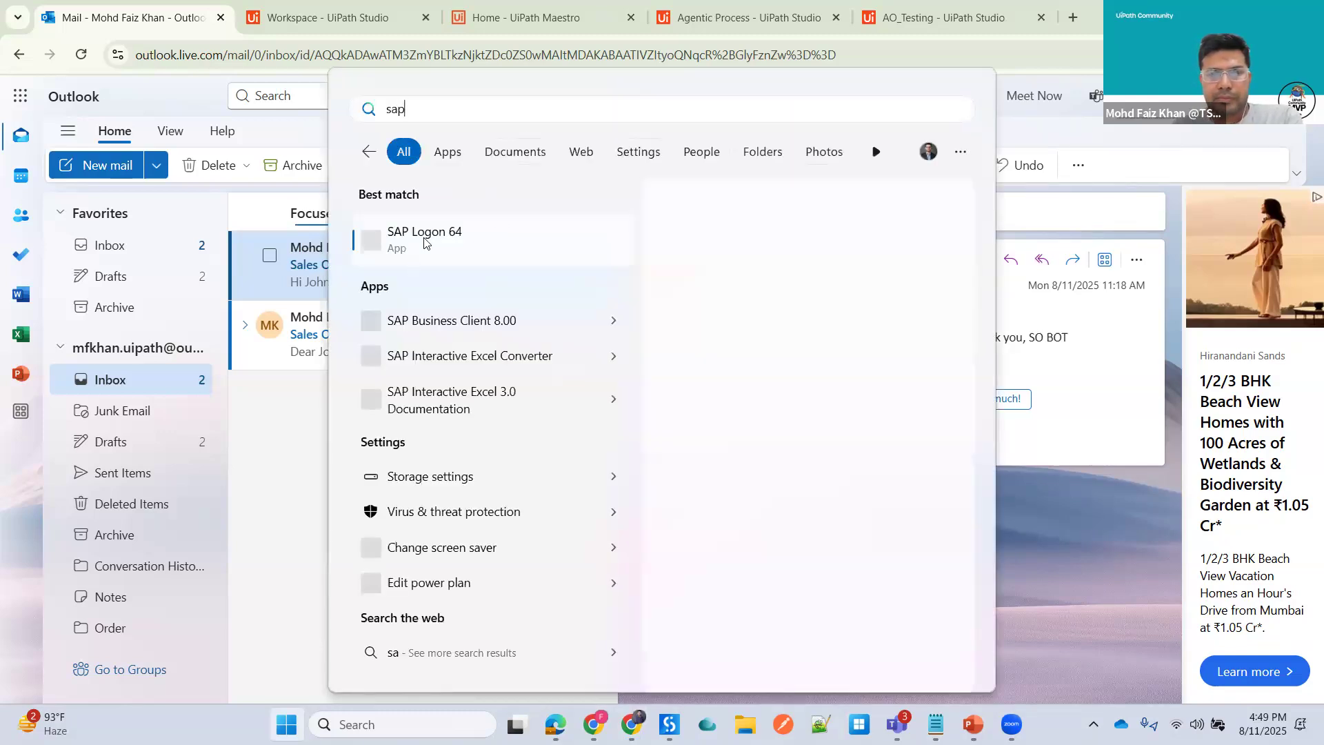
click(436, 238)
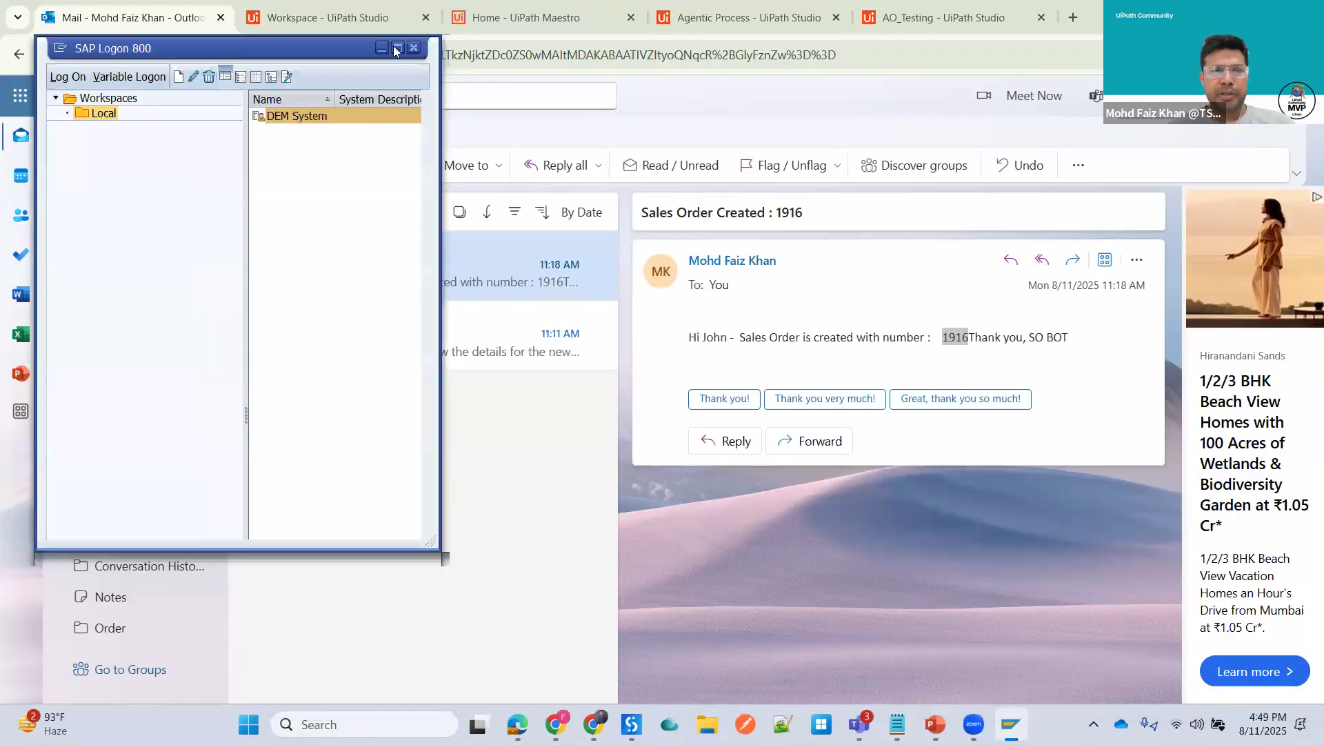
- Log on to the DEM System in client 100 with the SAP user ID and password
click(395, 47)
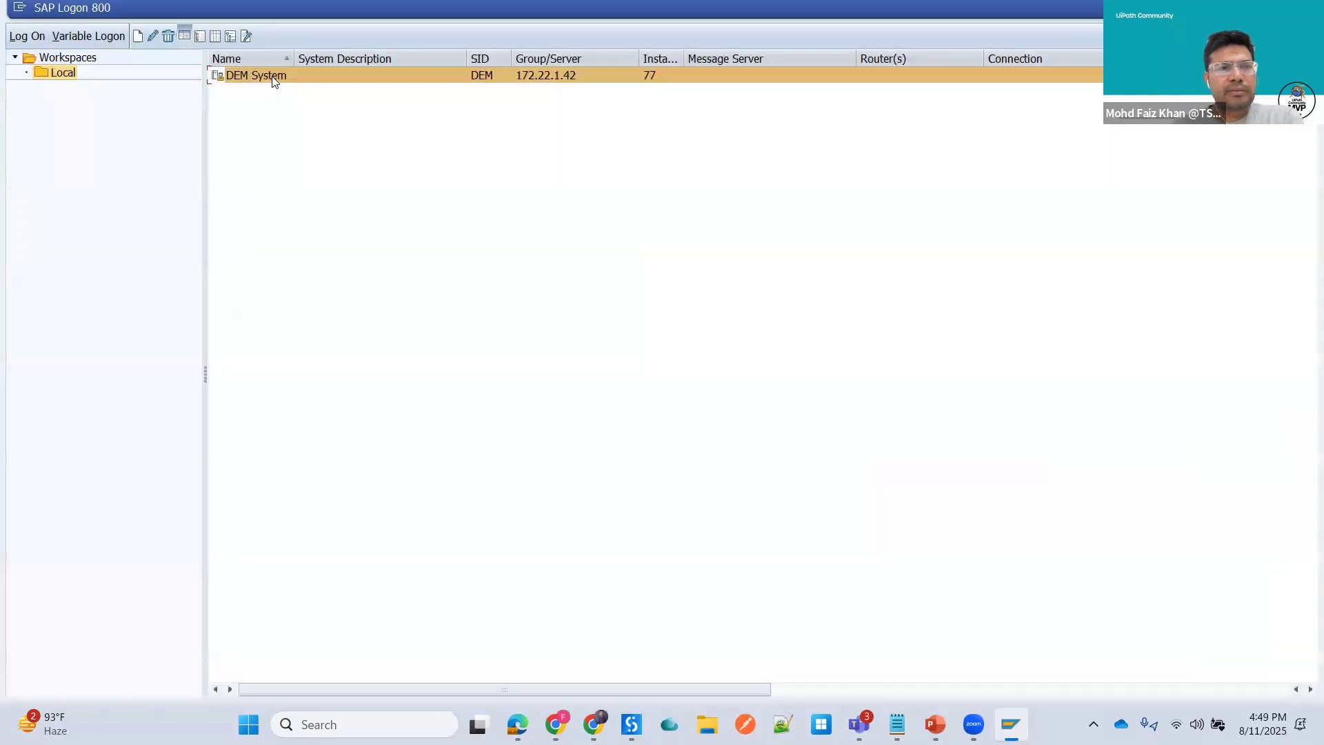
click(272, 75)
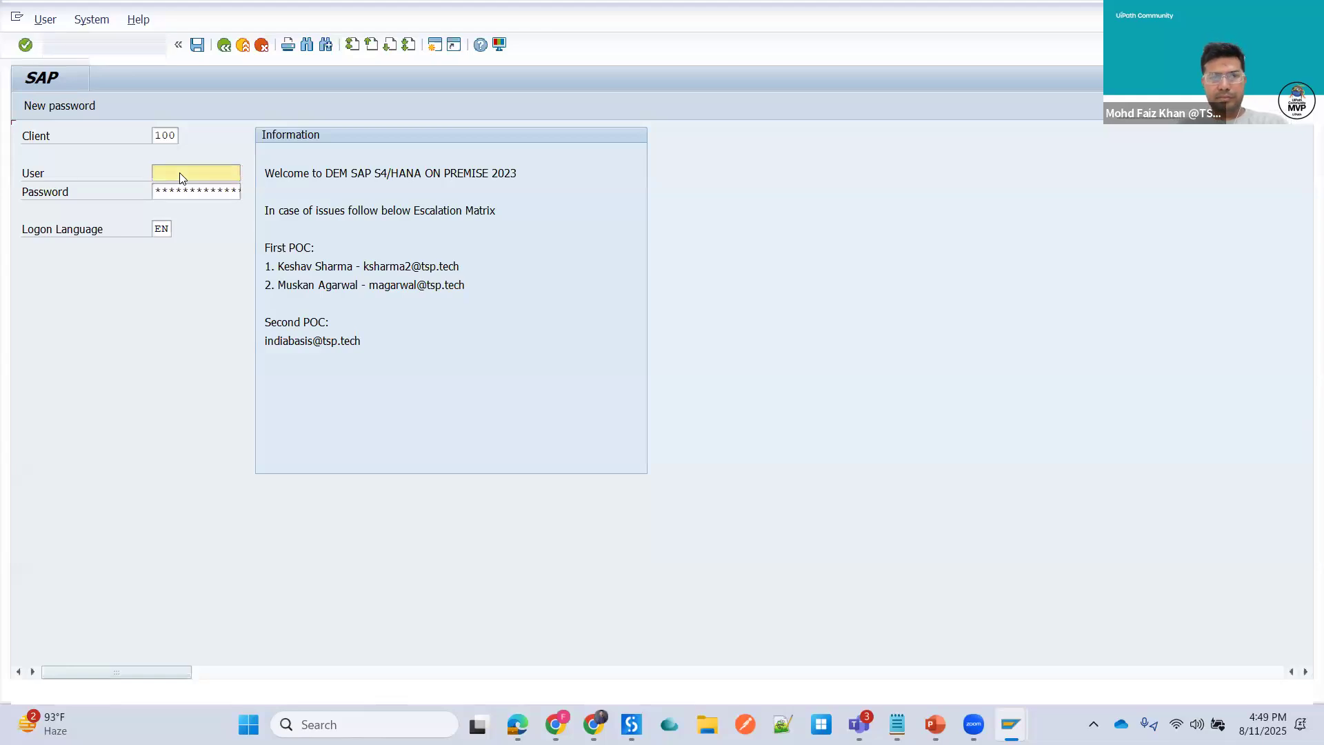
text(RPAEO)
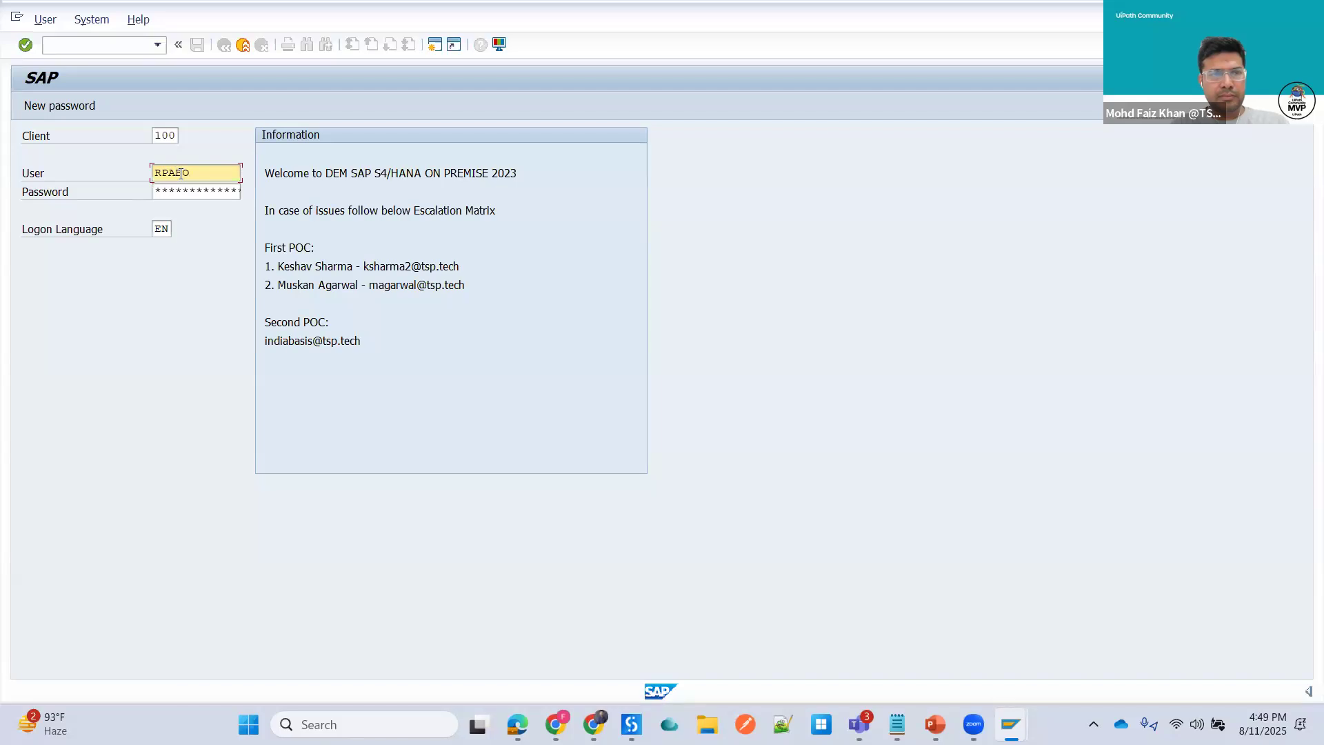
text(T)
key(Tab)
text(*******)
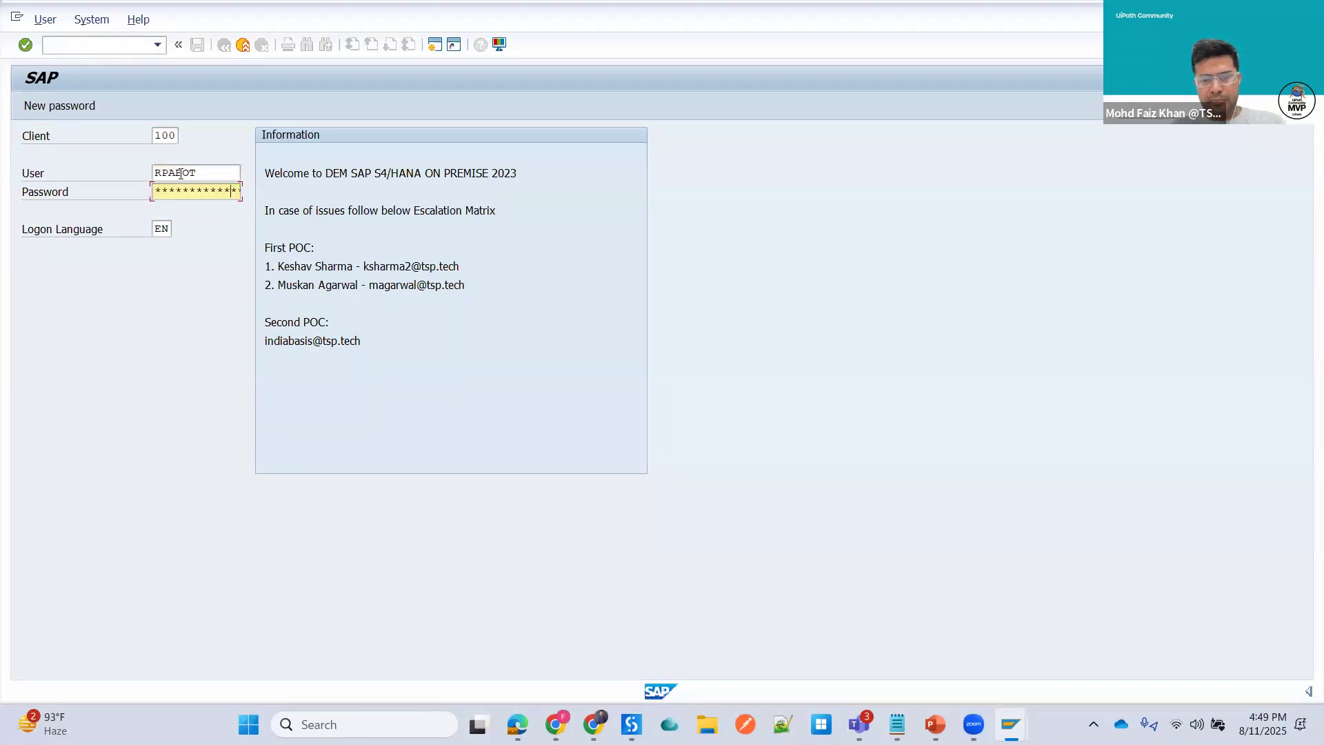
key(Return)
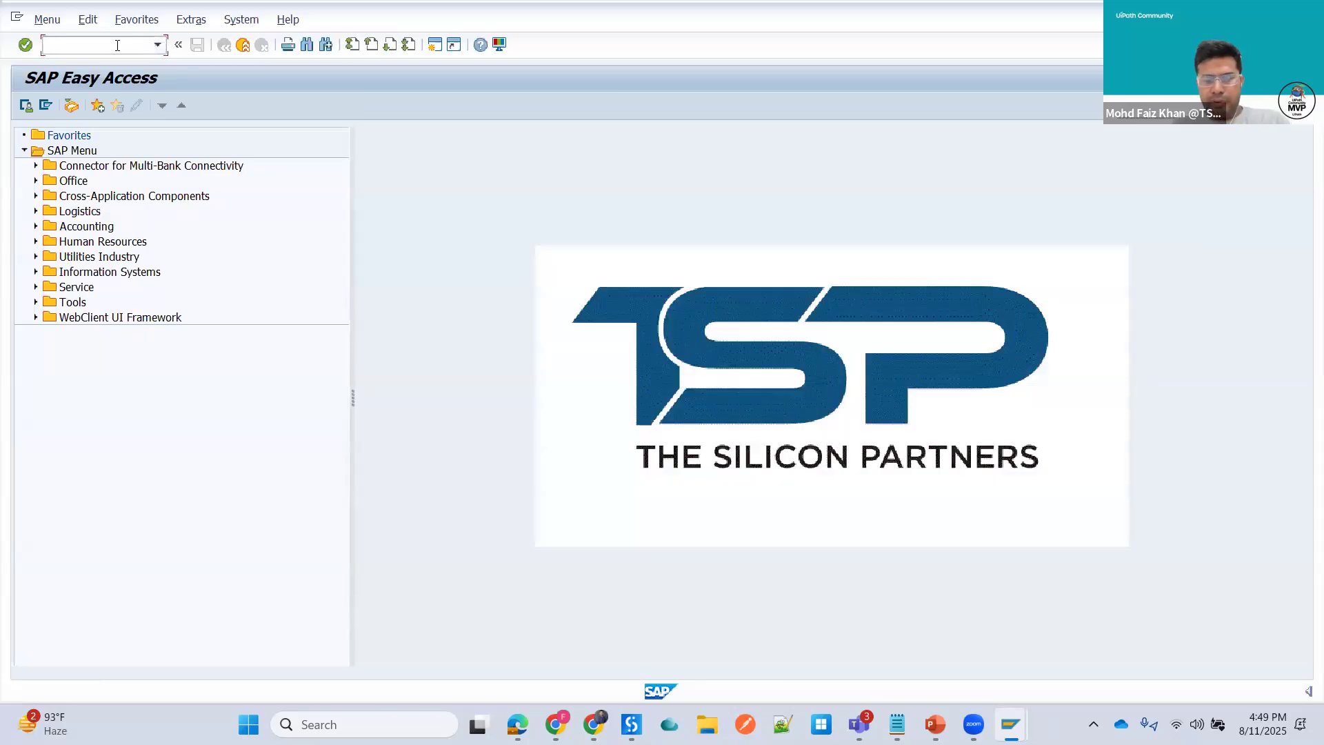
- Display sales order 1916 with transaction VA03 to verify the items created by the process
text(va03)
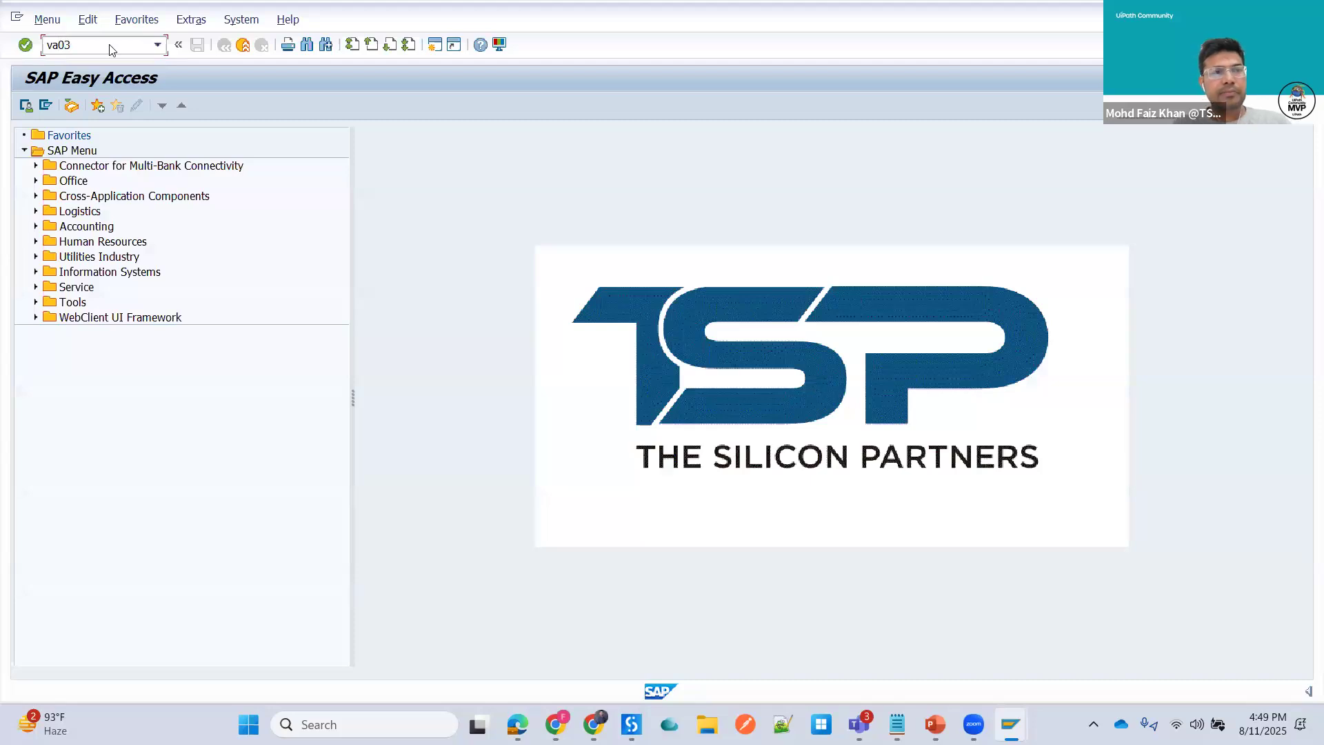
key(Return)
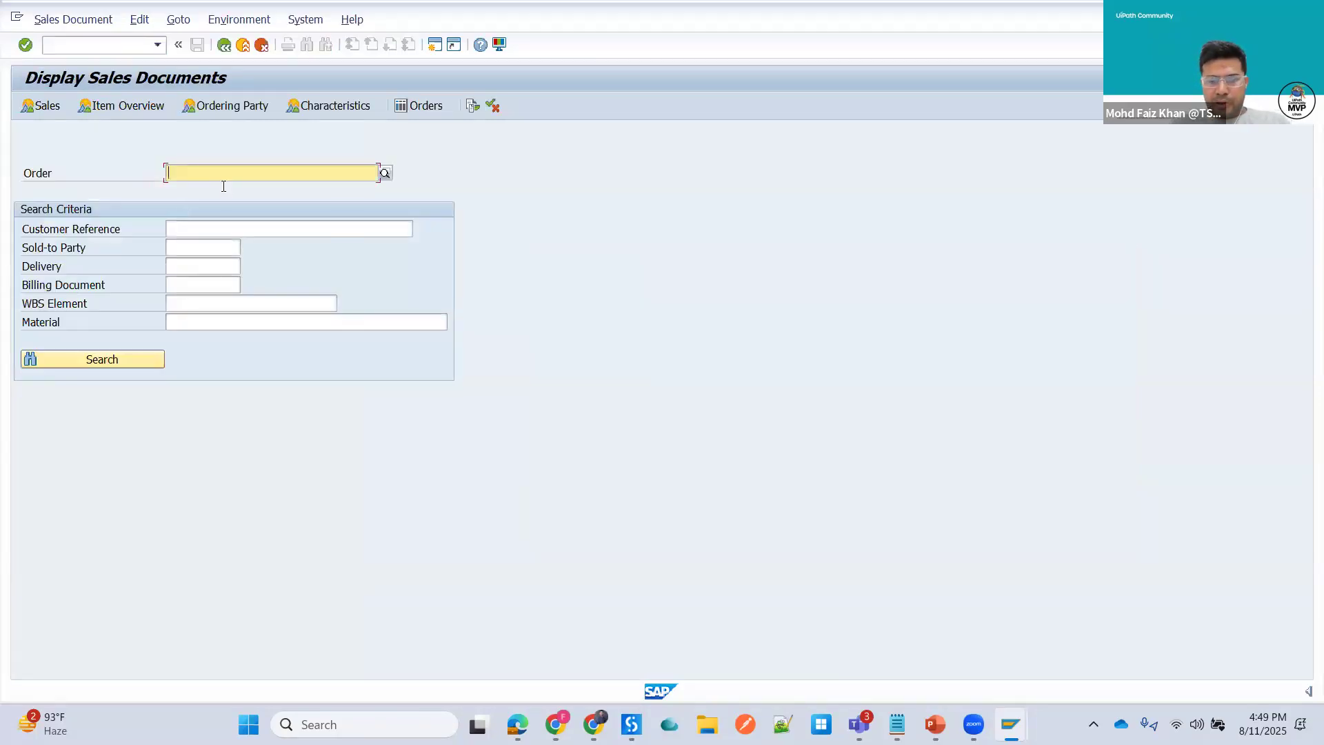
text(1916)
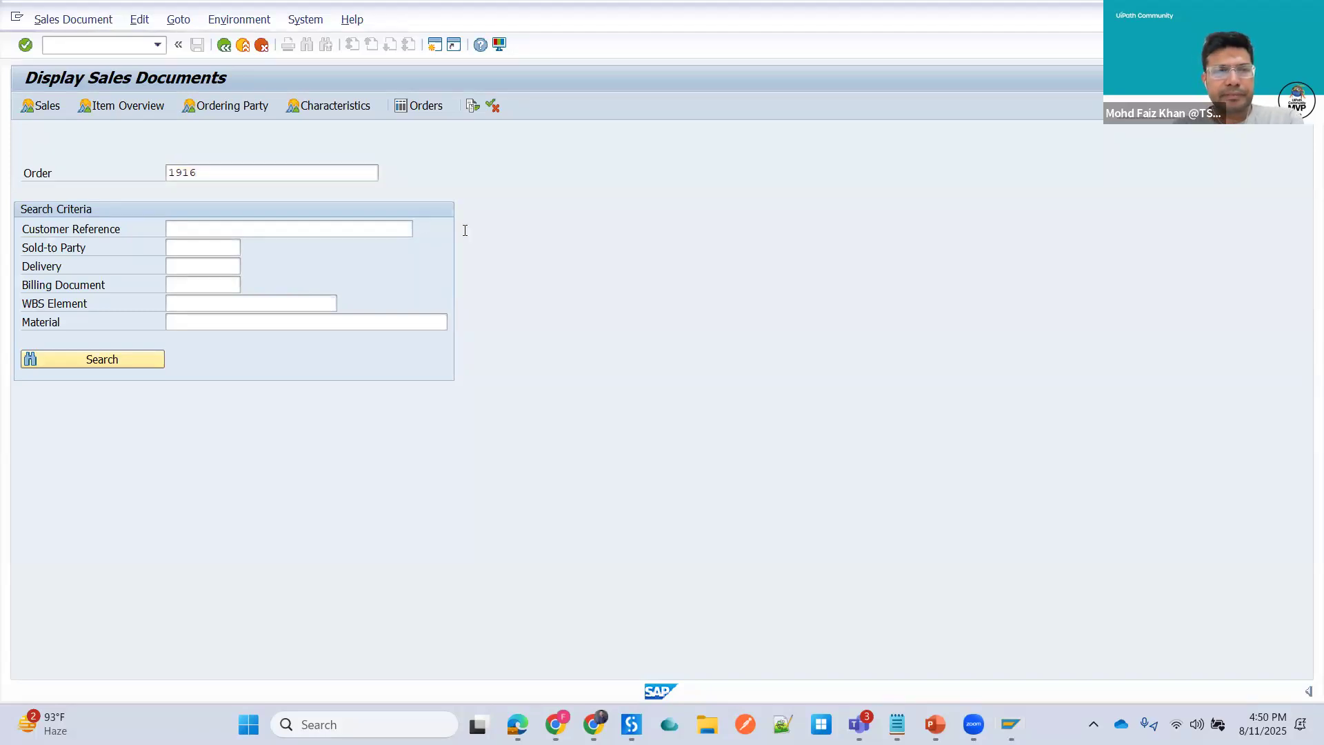
key(Return)
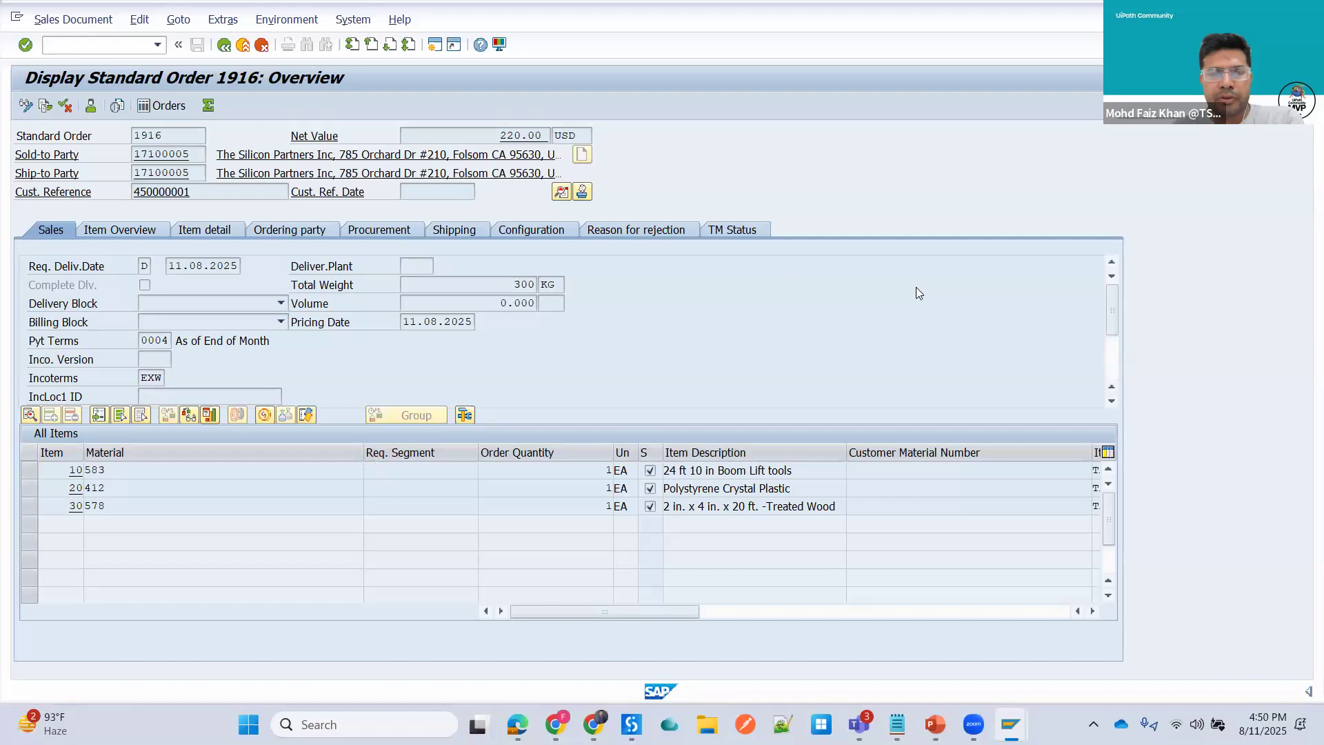
- Log off SAP, confirming the log-off prompt, and close SAP Logon
key(alt+F4)
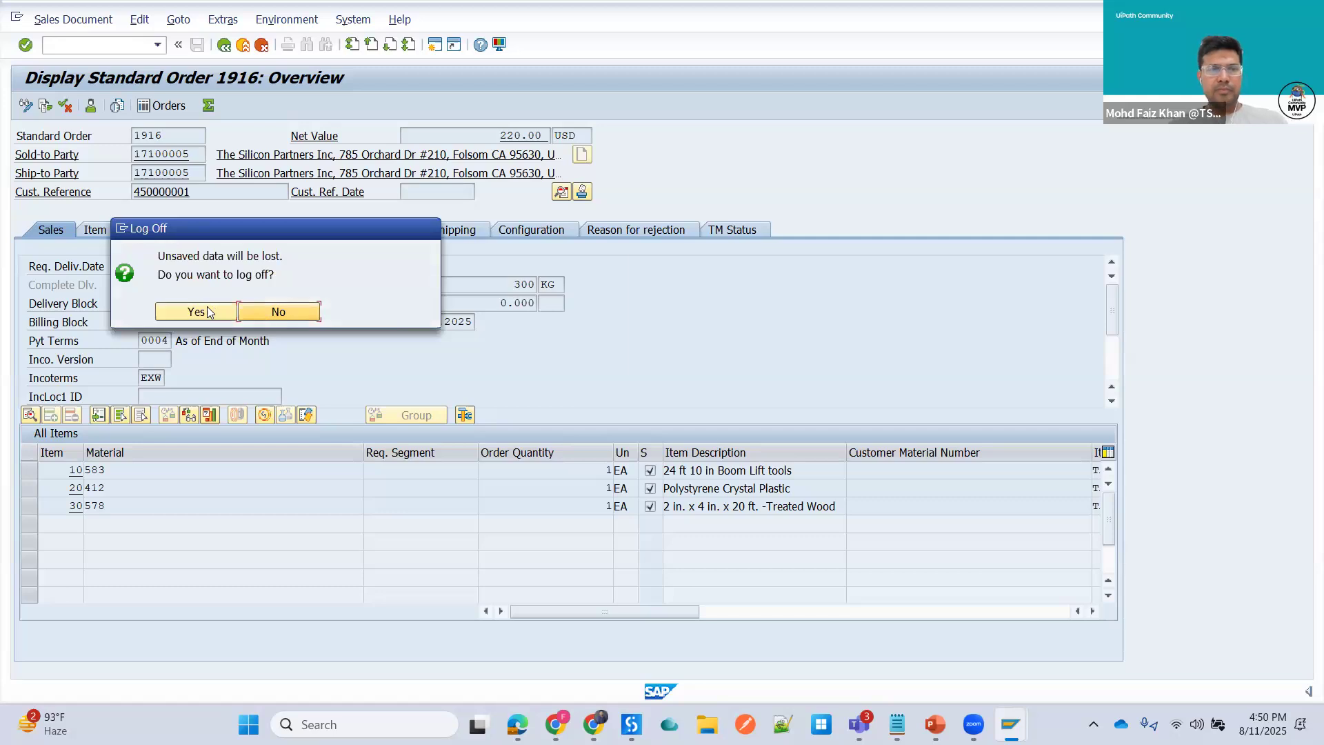
click(208, 312)
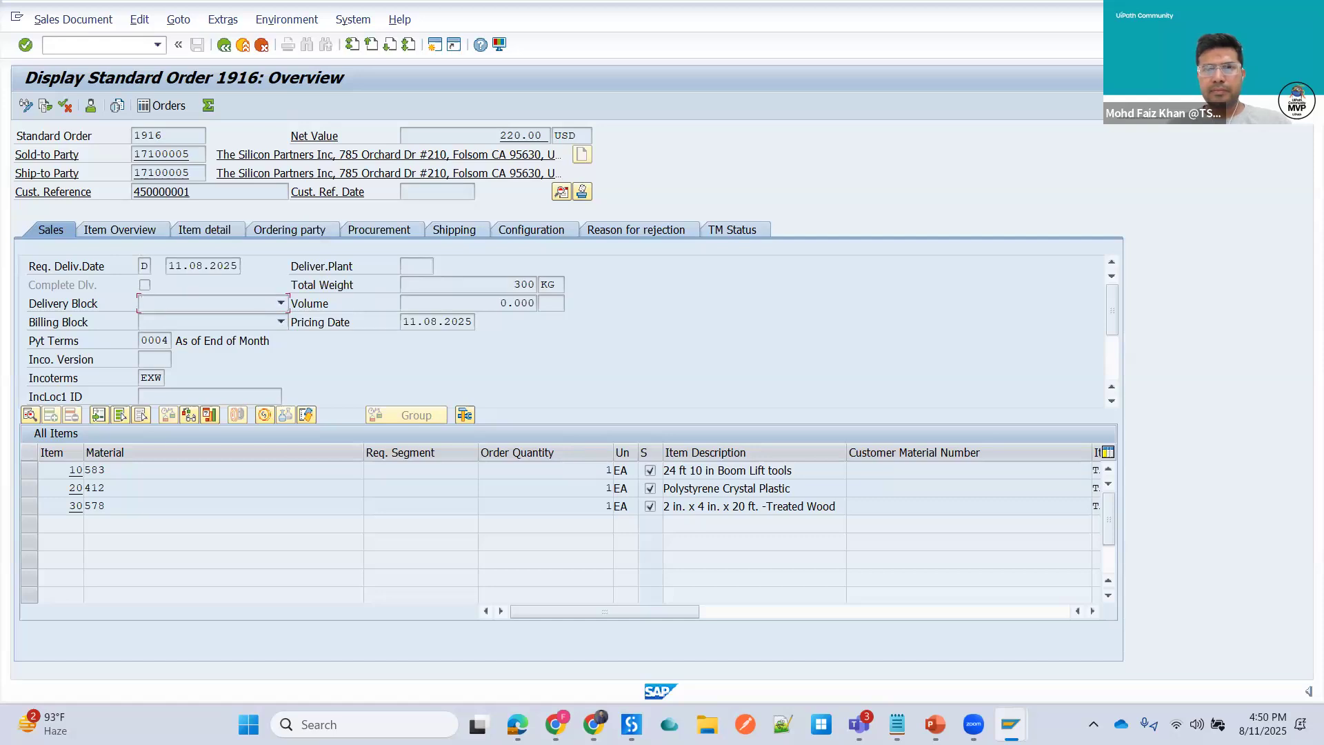
key(alt+F4)
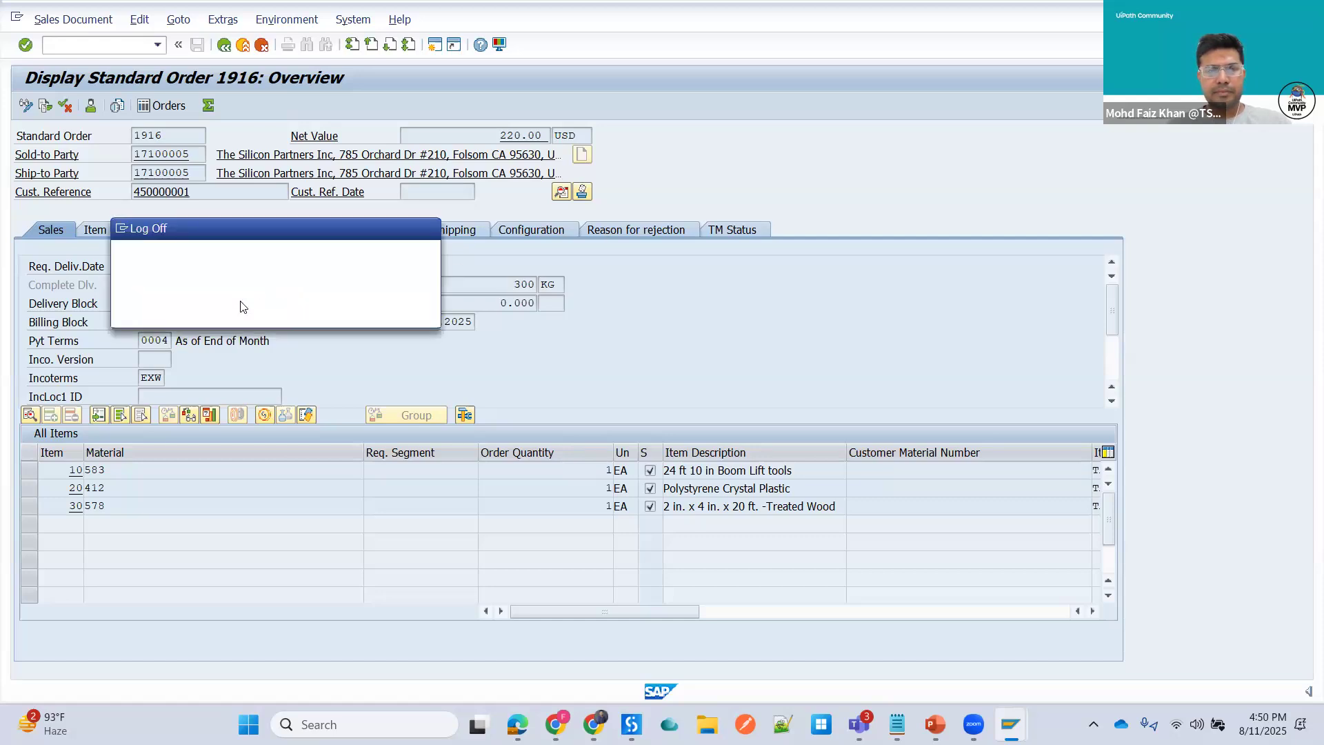
click(186, 312)
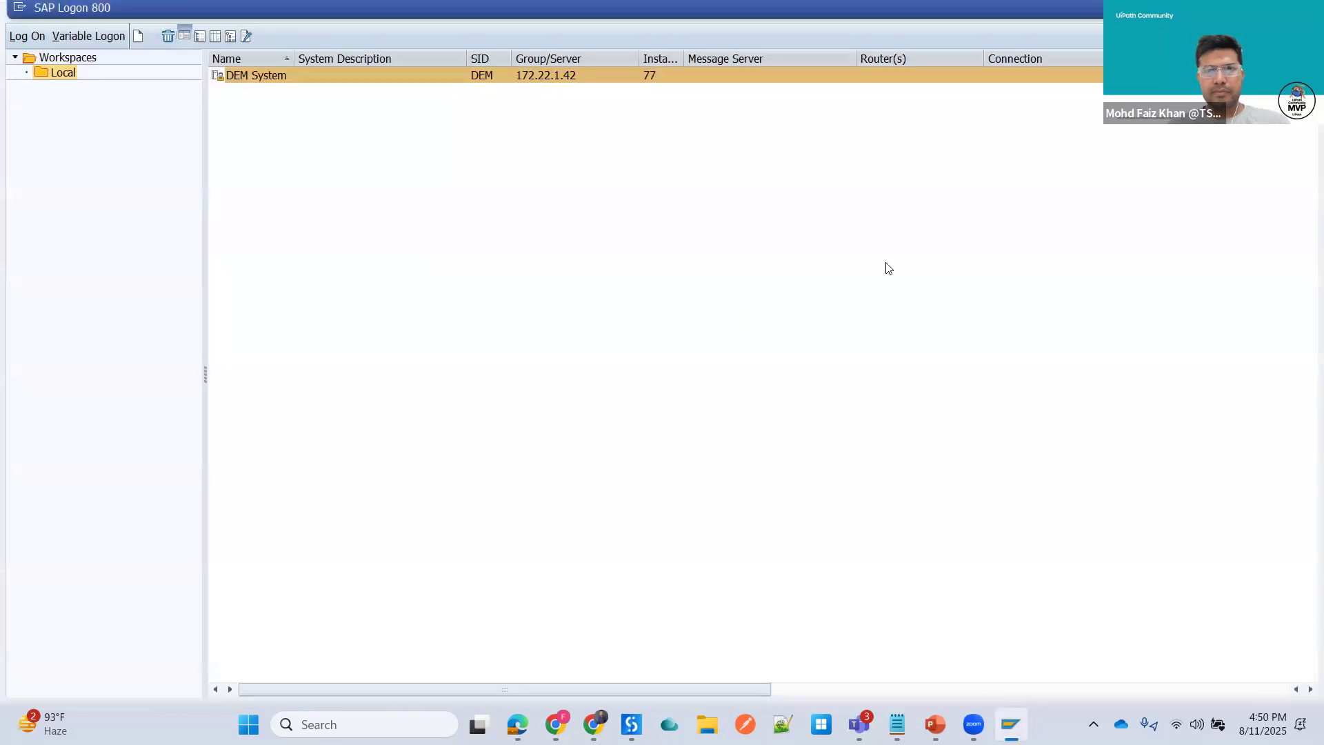
key(alt+F4)
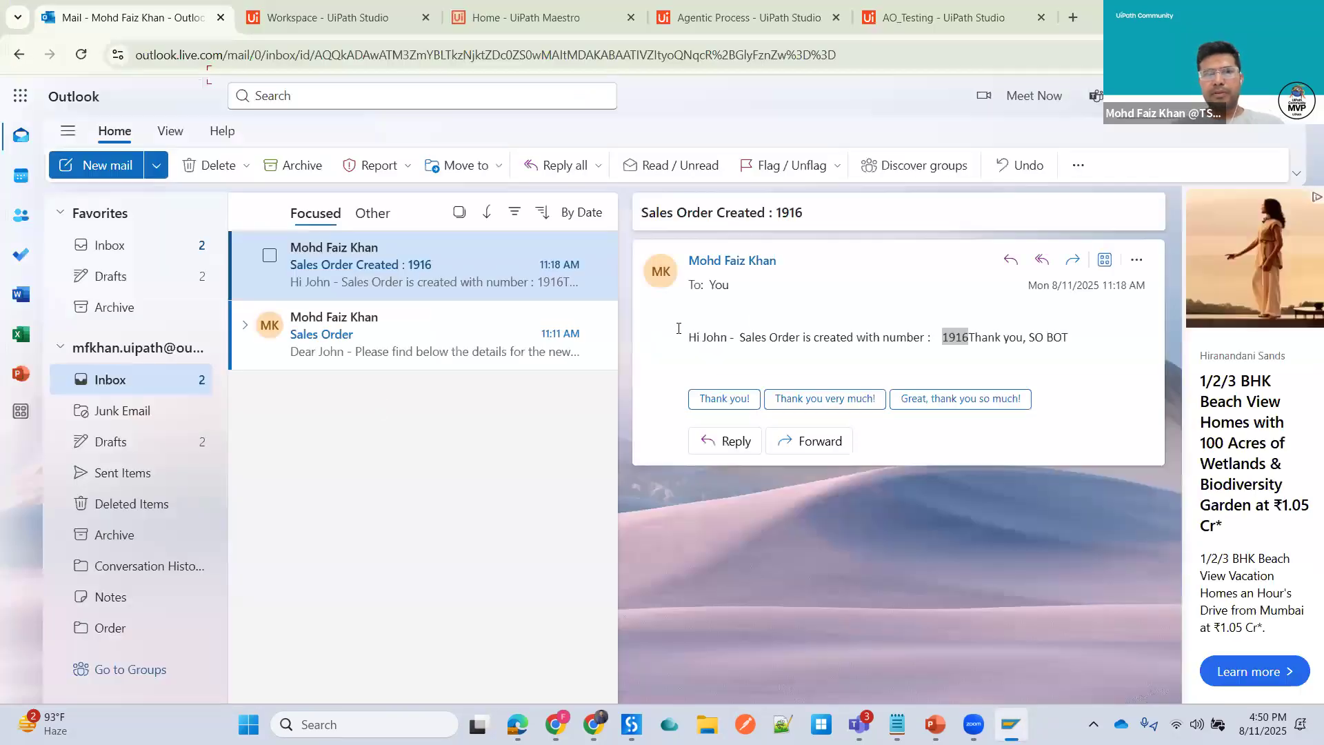
click(347, 329)
click(336, 255)
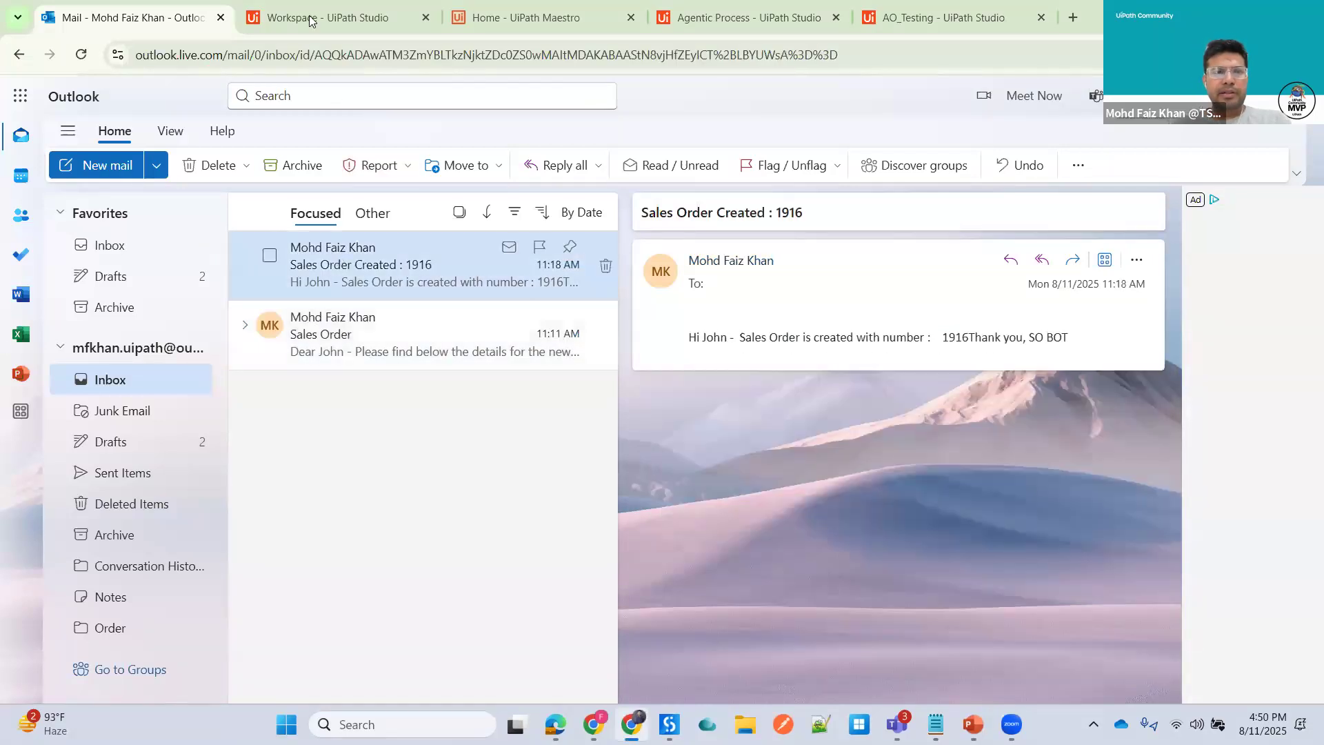
click(336, 334)
click(328, 17)
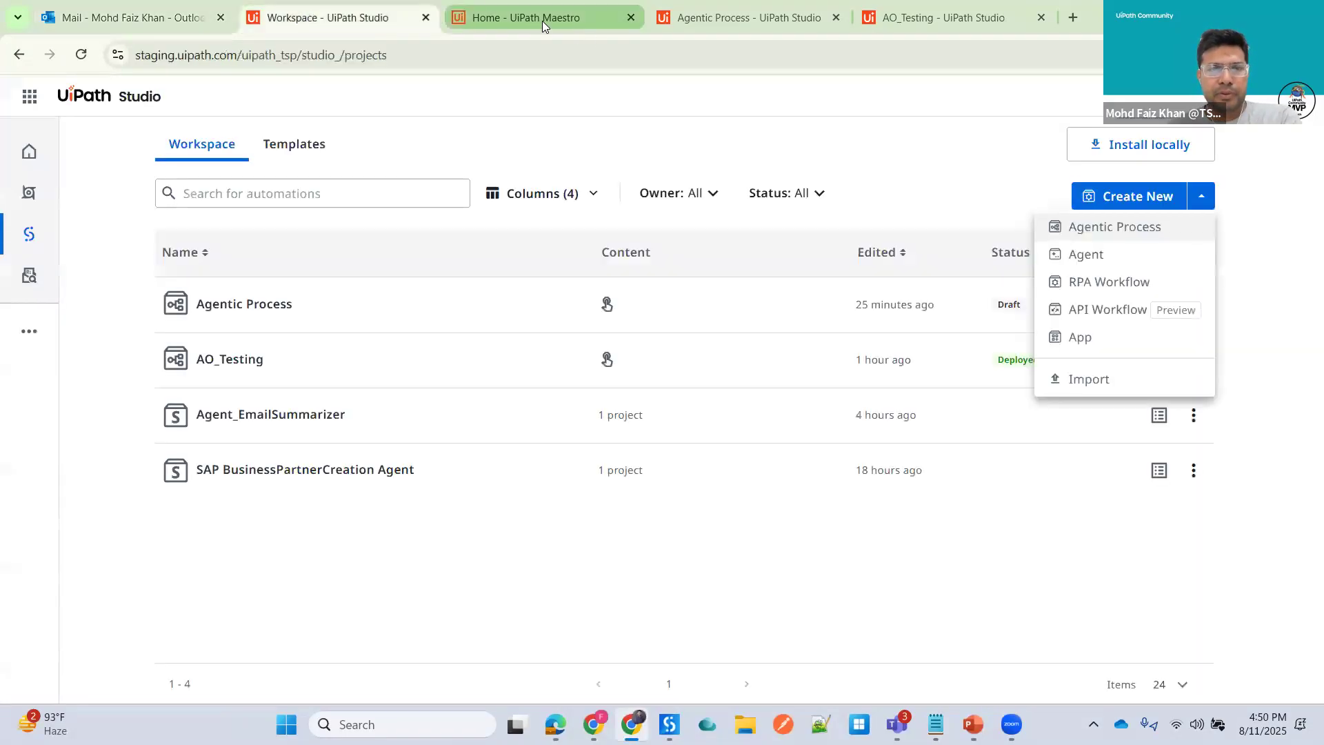
click(542, 22)
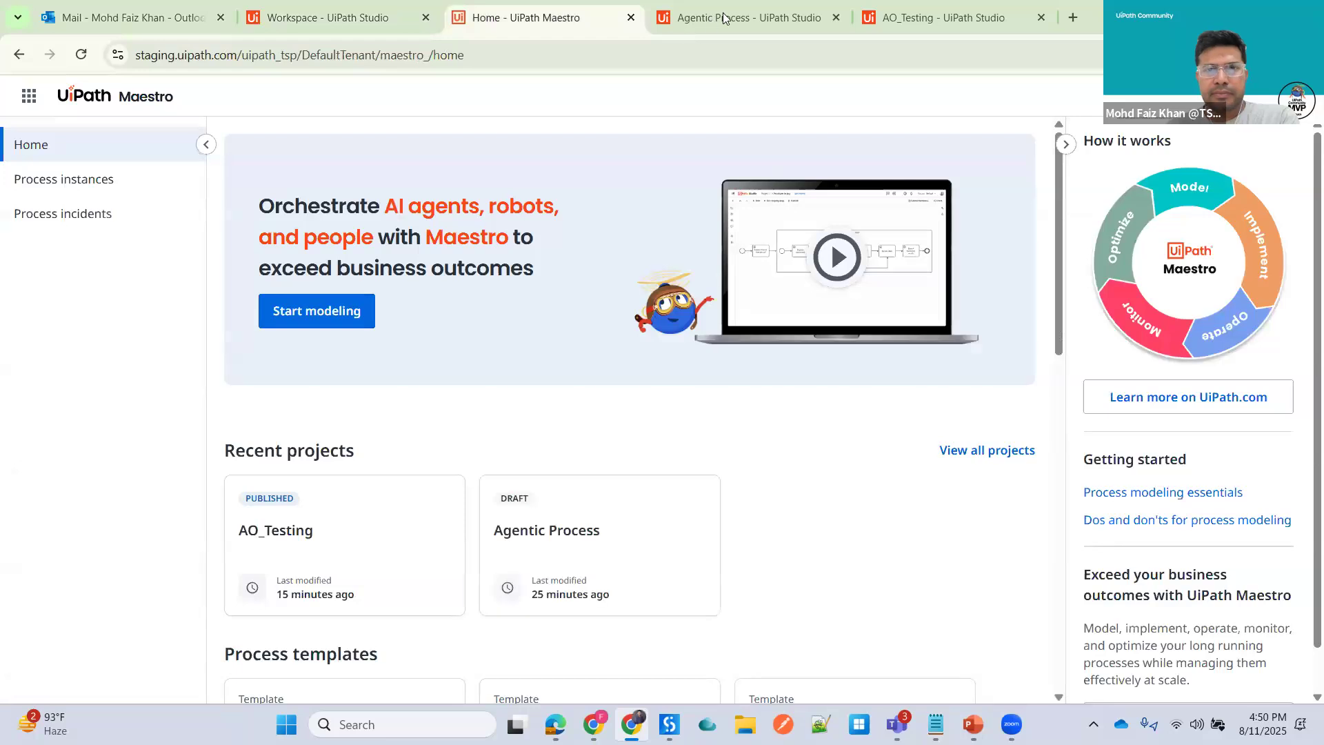
- Close the Agentic Process designer tab and return to Maestro home
click(840, 28)
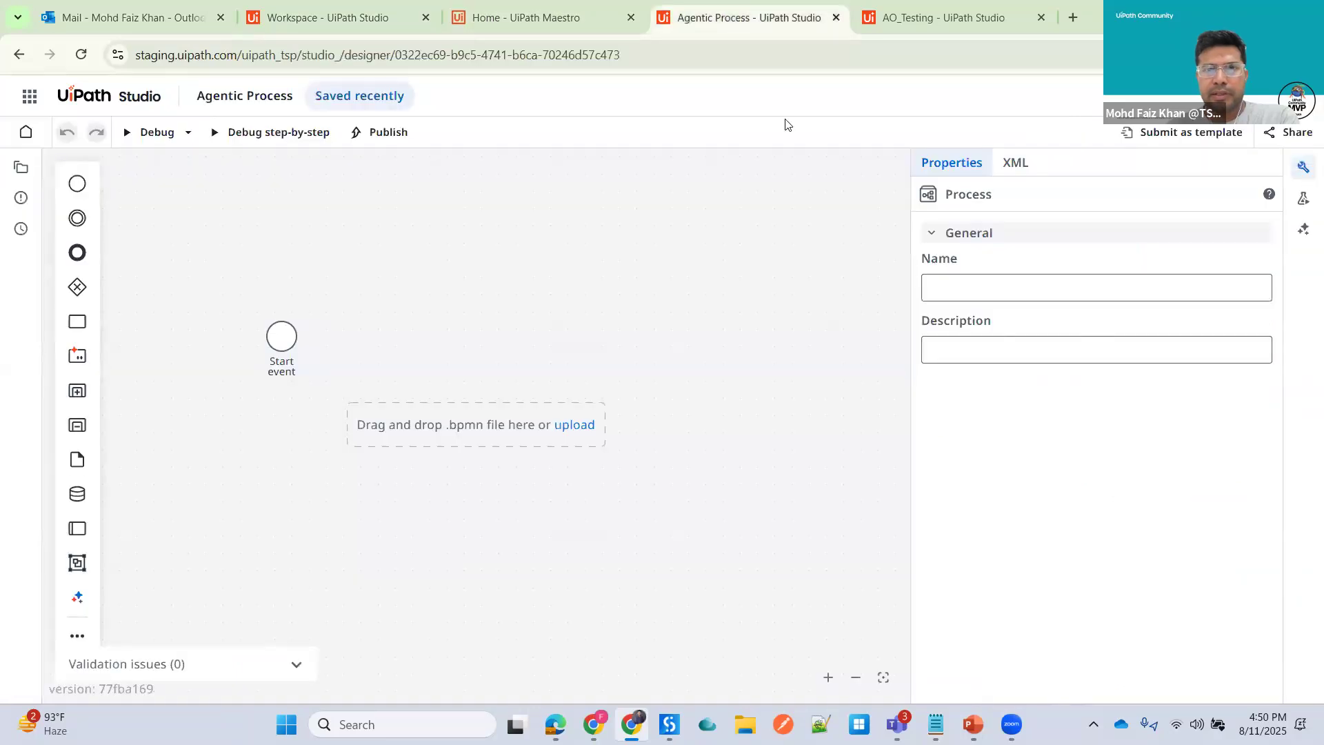
key(ctrl+w)
click(515, 18)
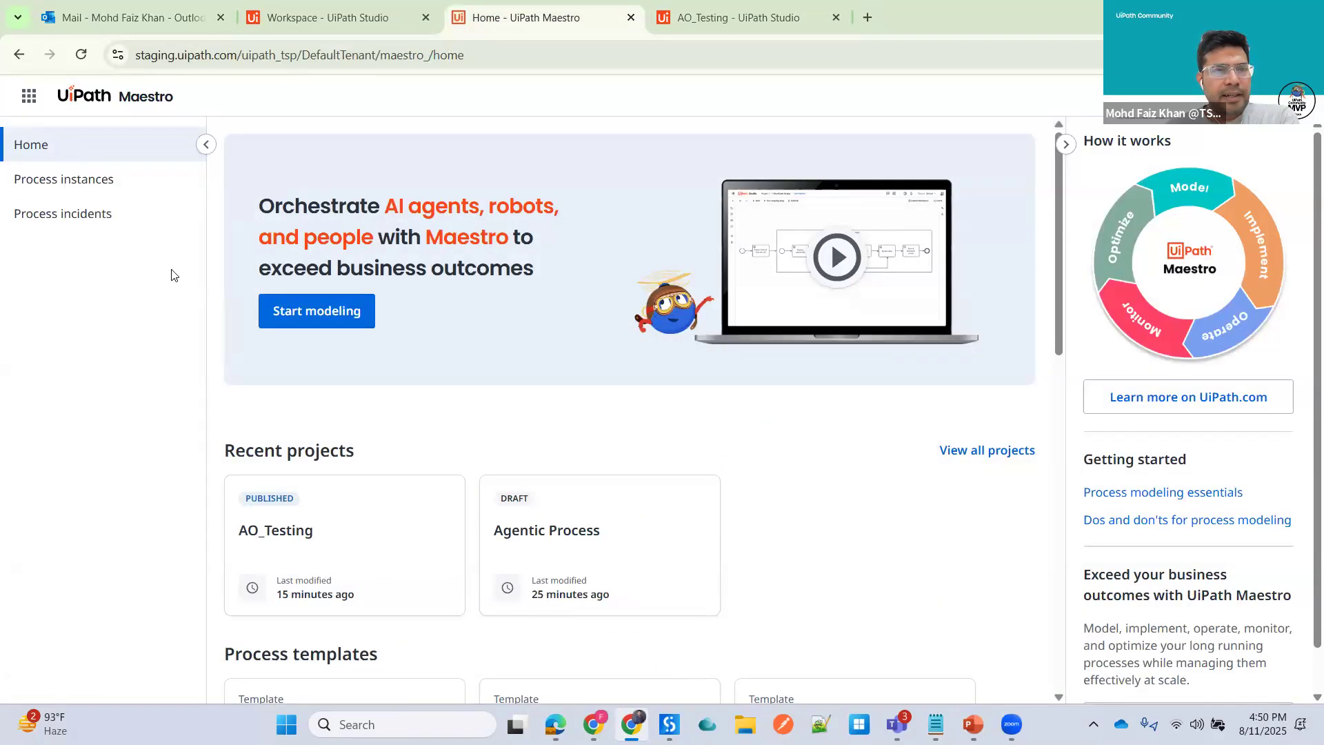
- Start modeling a new agentic process from Maestro and close the Autopilot panel
click(298, 320)
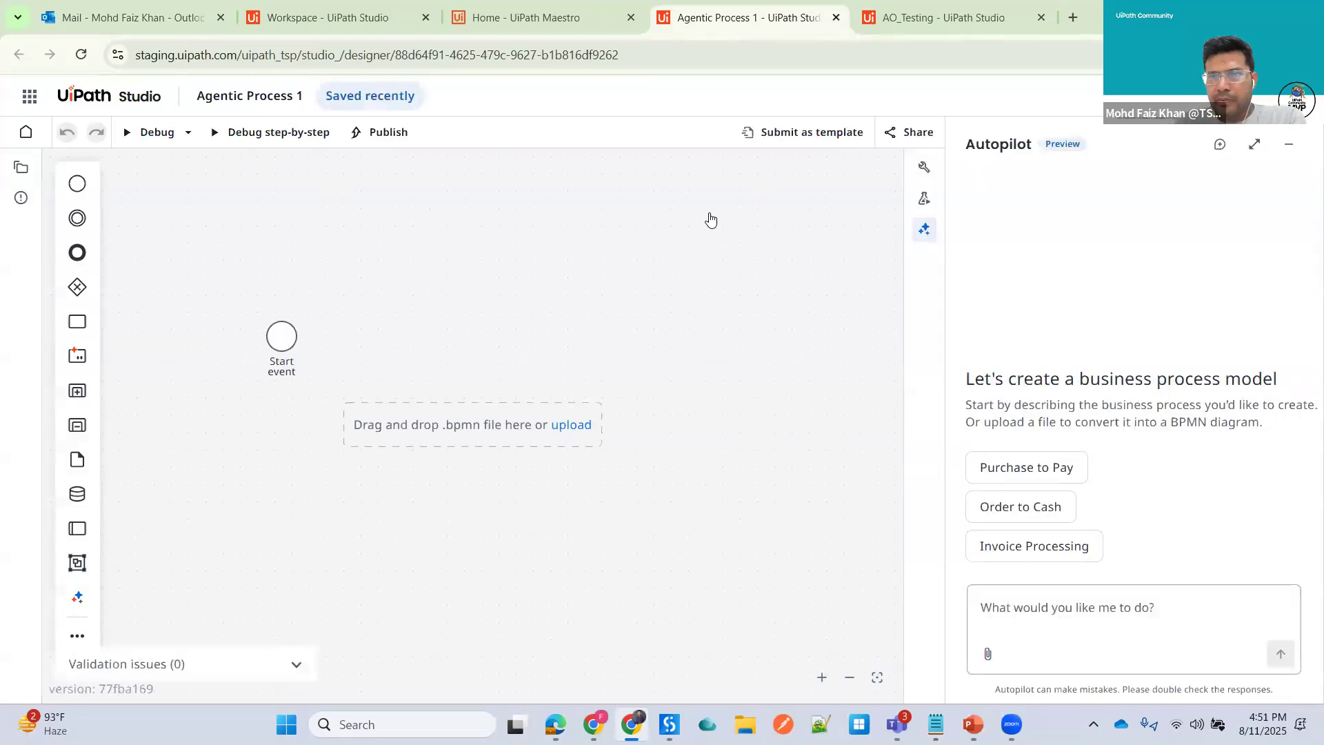
click(926, 231)
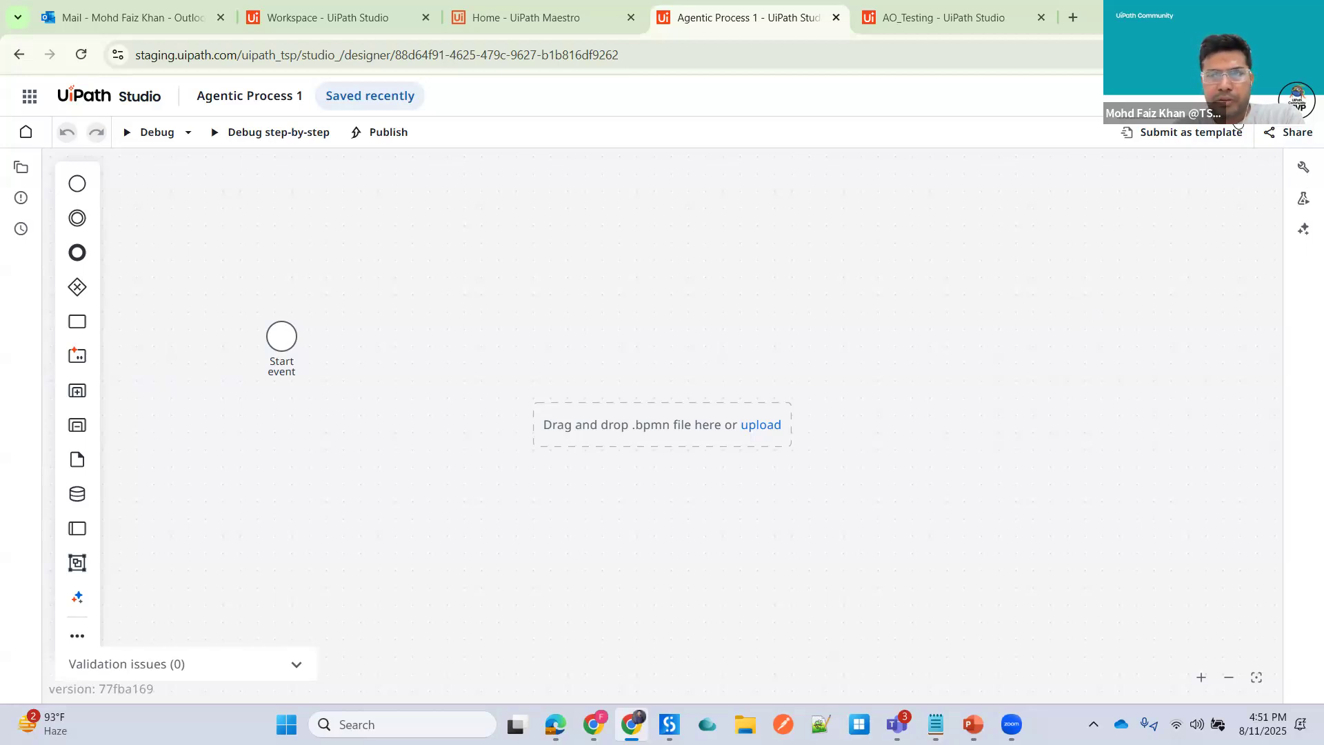
click(1287, 132)
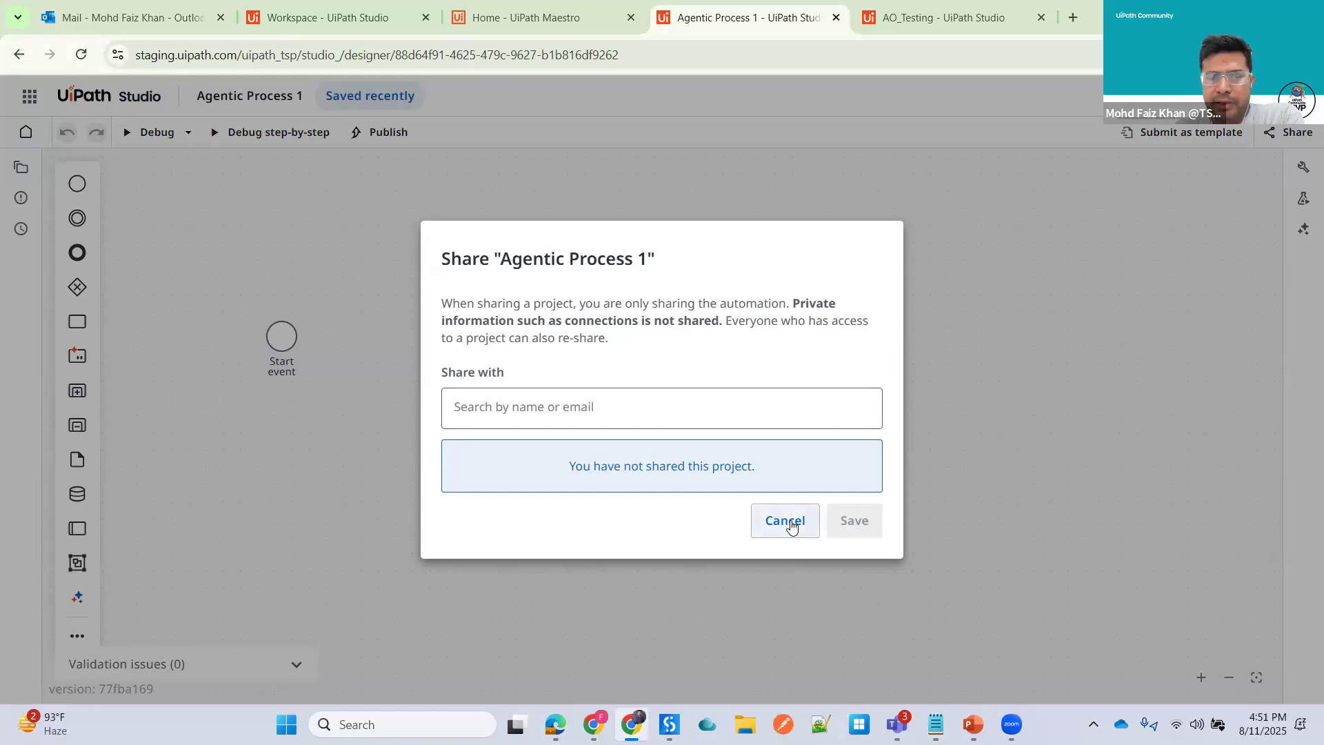
click(792, 527)
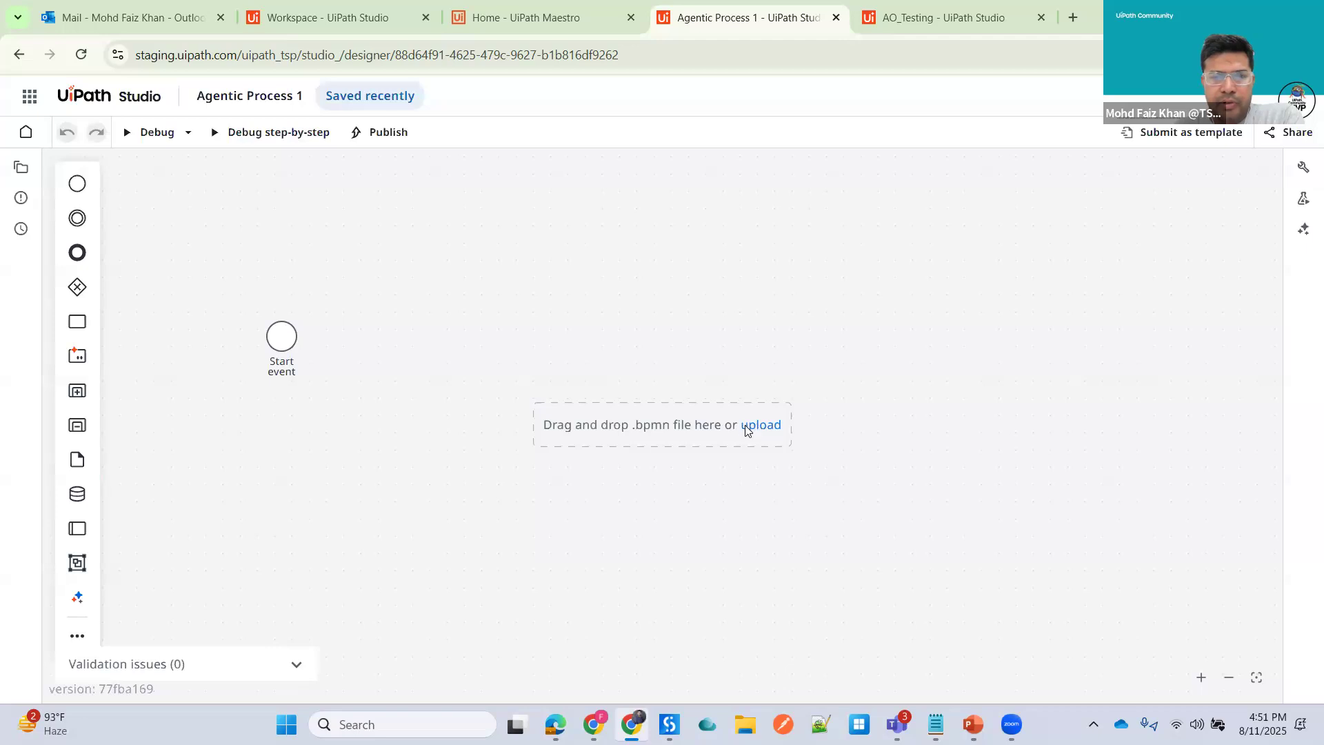
- Open the AO_Testing project explorer and review the context options for the project and TestFlow.bpmn
key(ctrl+Tab)
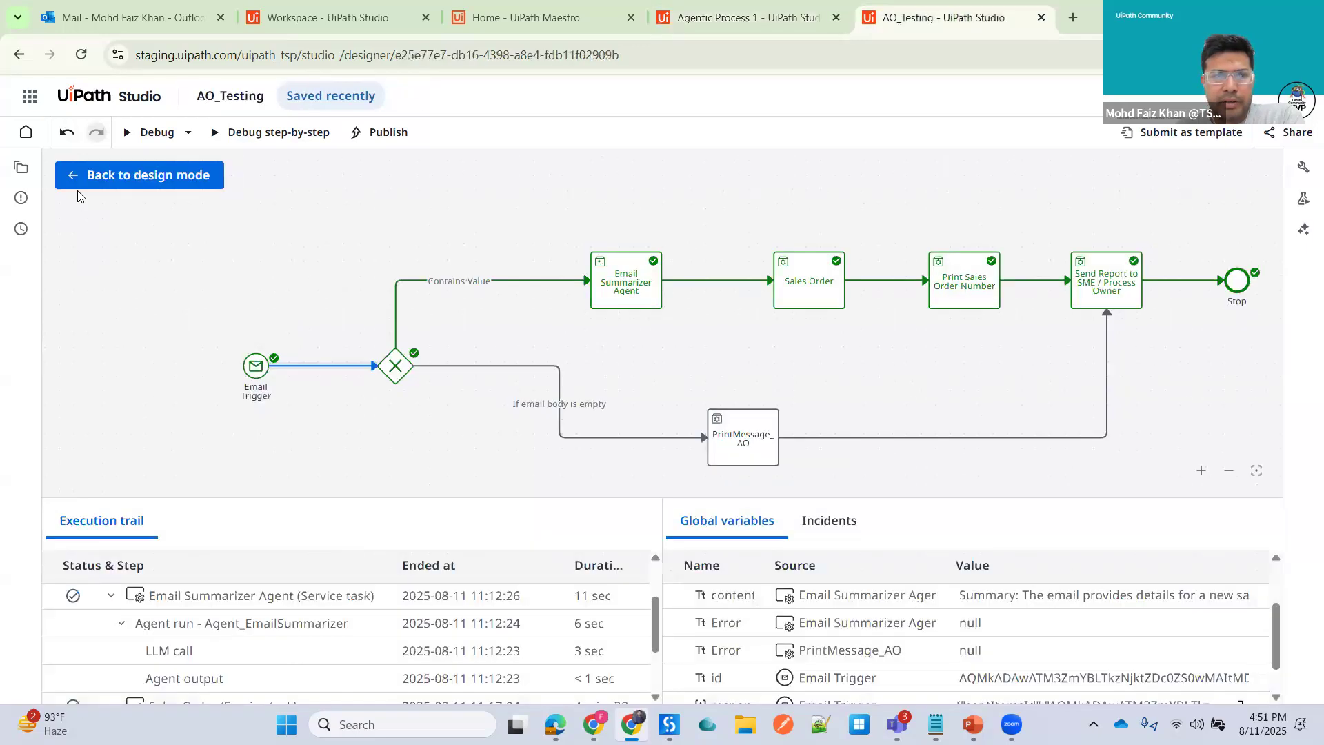
click(20, 169)
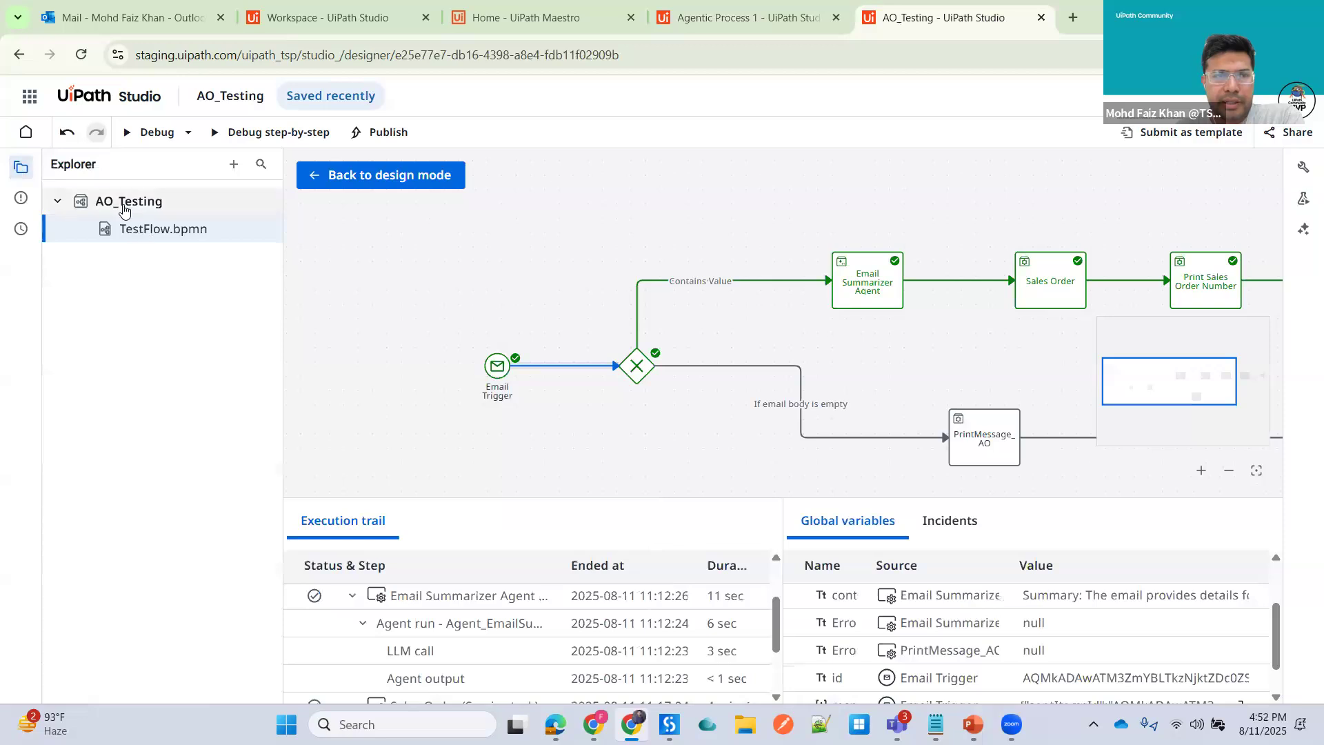
right_click(125, 207)
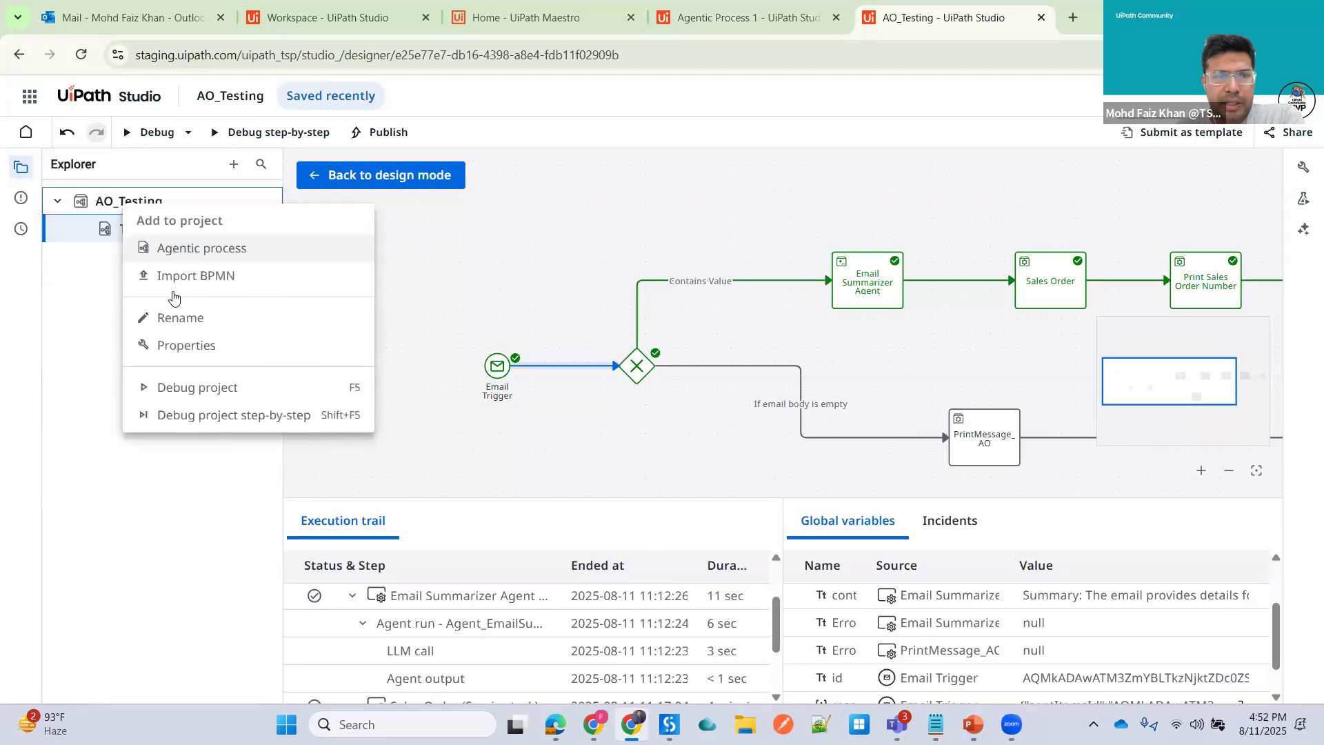
click(79, 310)
right_click(147, 234)
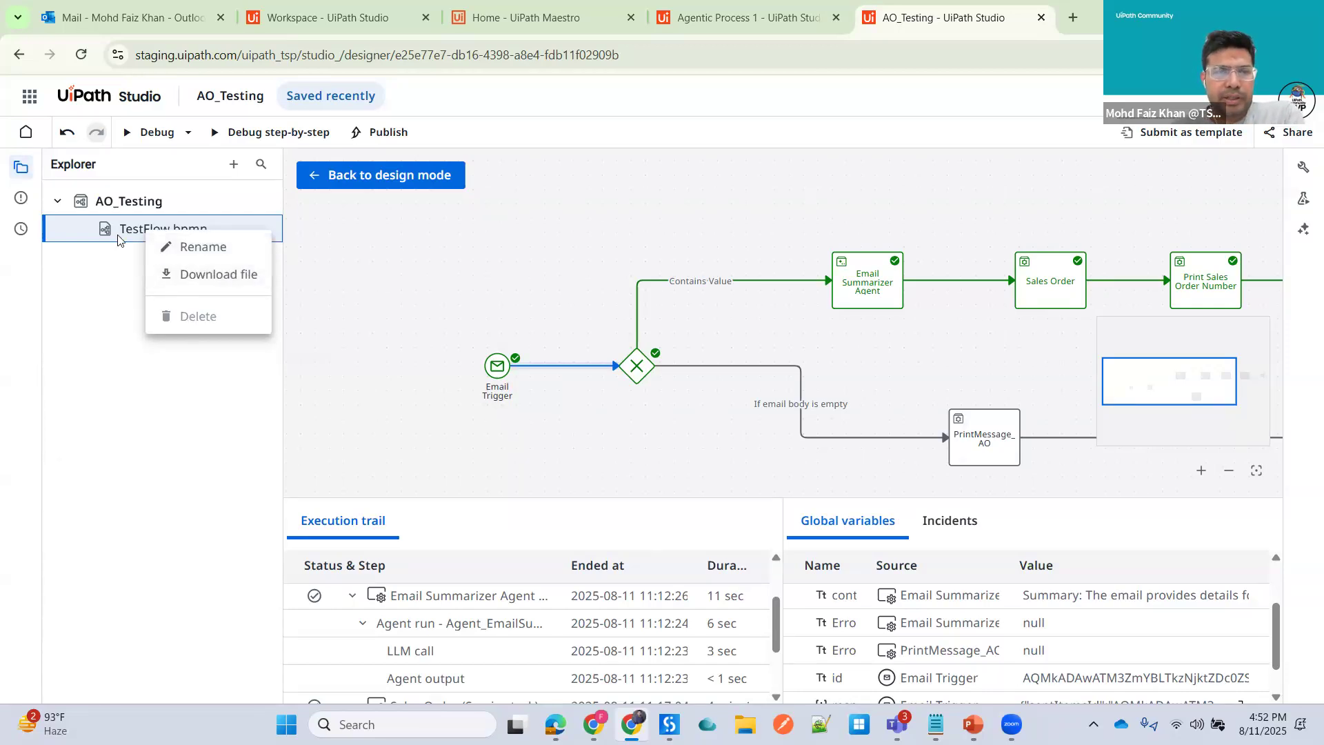
click(173, 233)
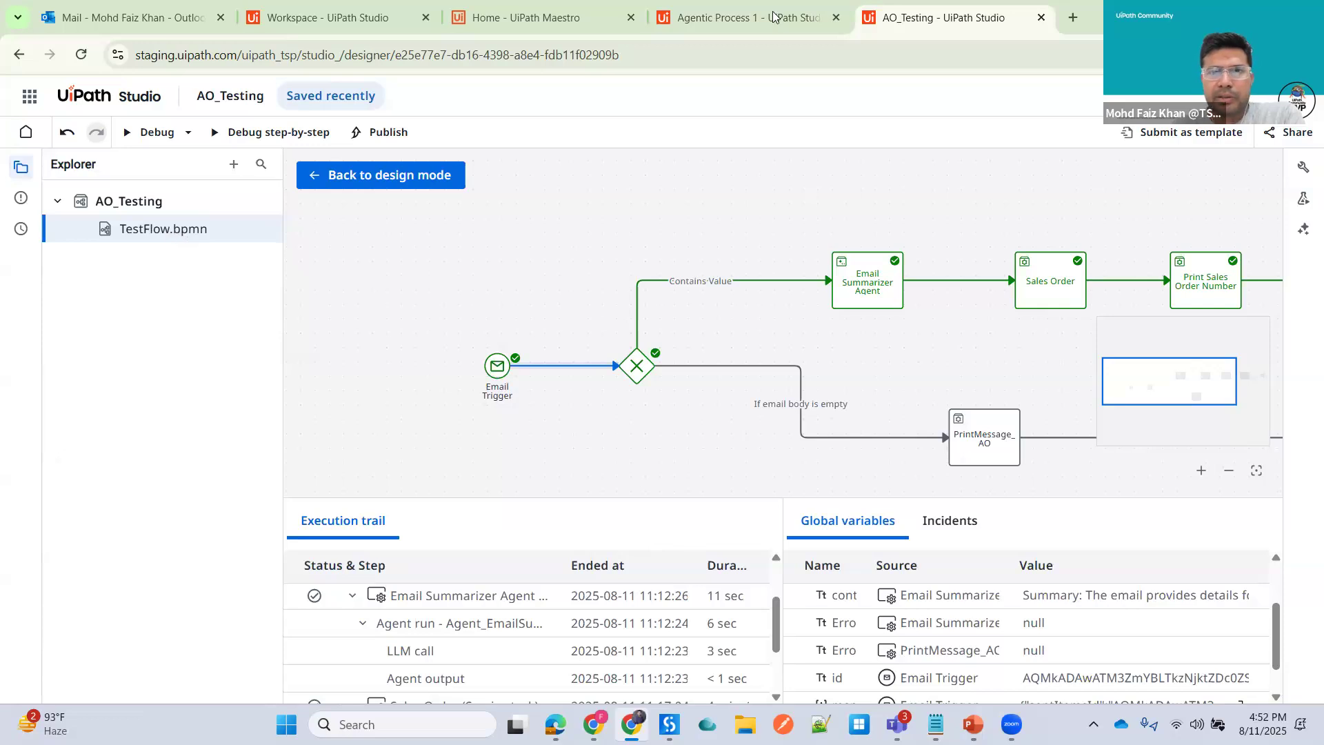
- Switch to the Agentic Process 1 designer, delete the default start event and place a new start event on the canvas
click(745, 17)
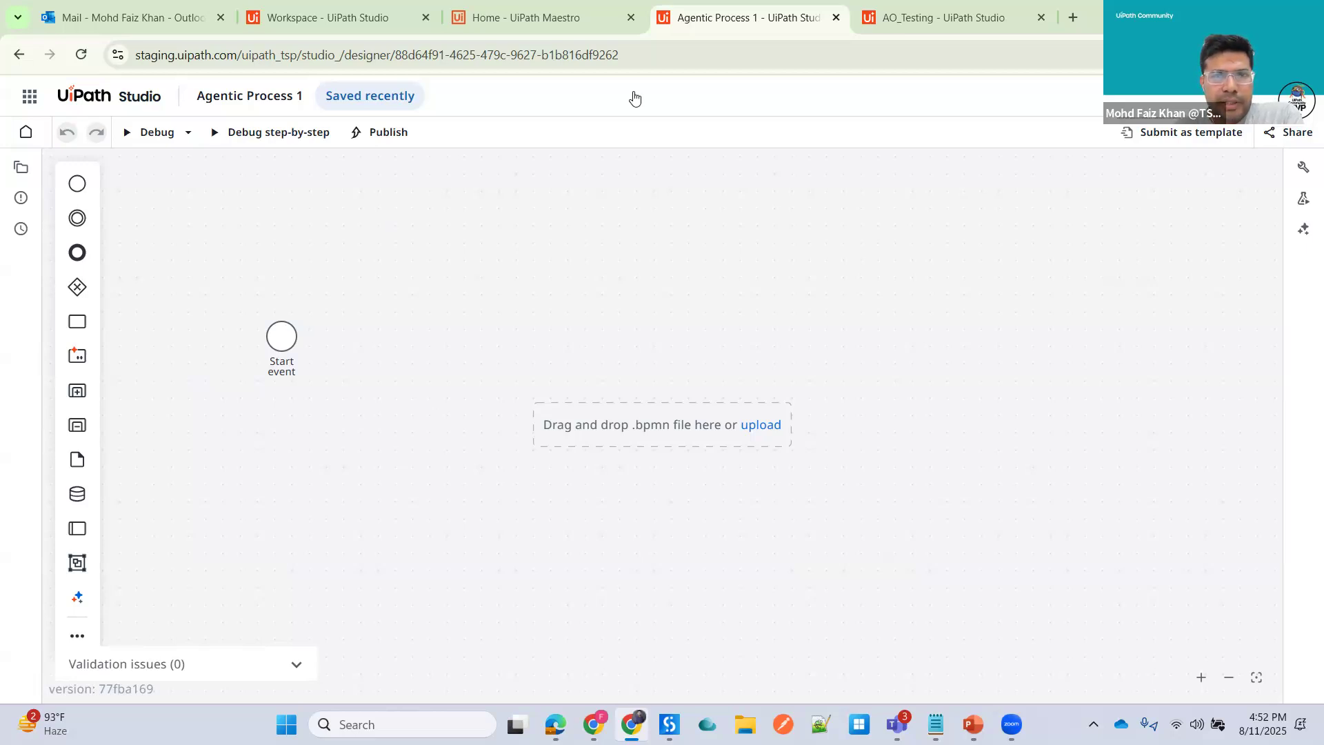
click(531, 18)
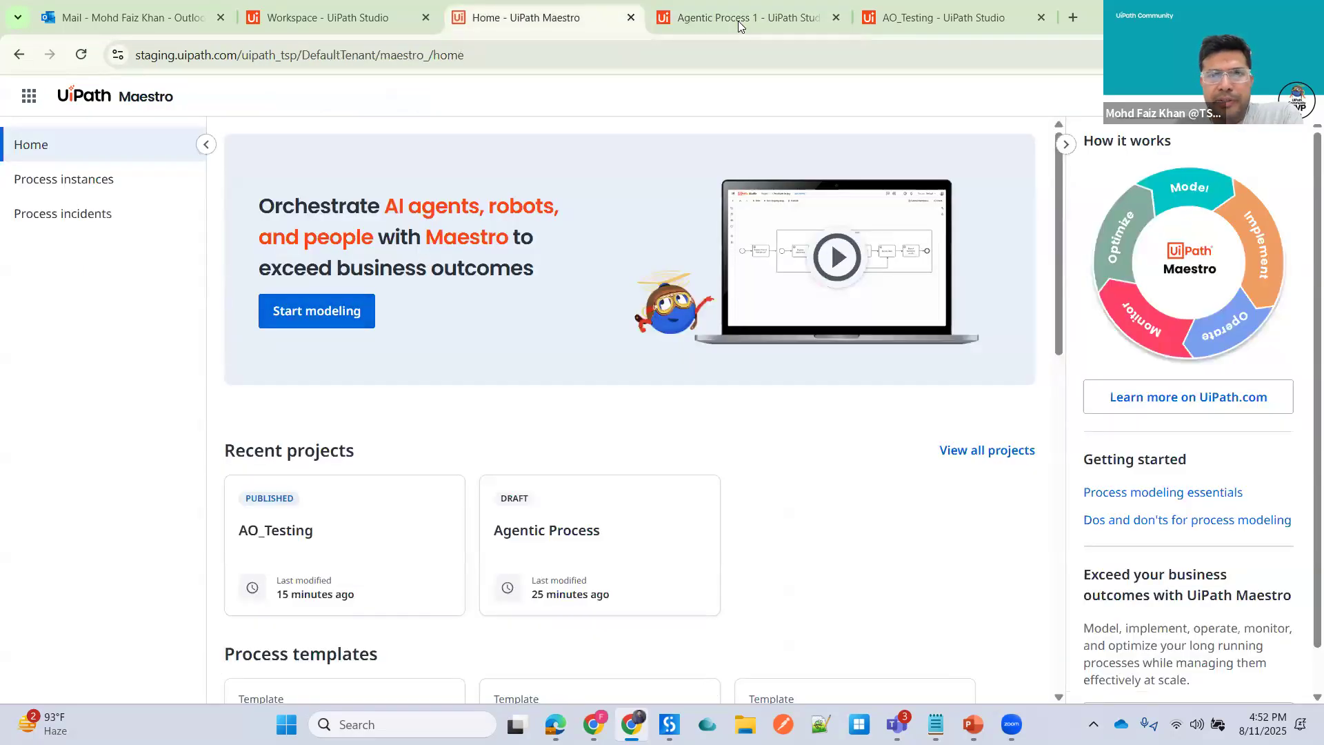
click(717, 17)
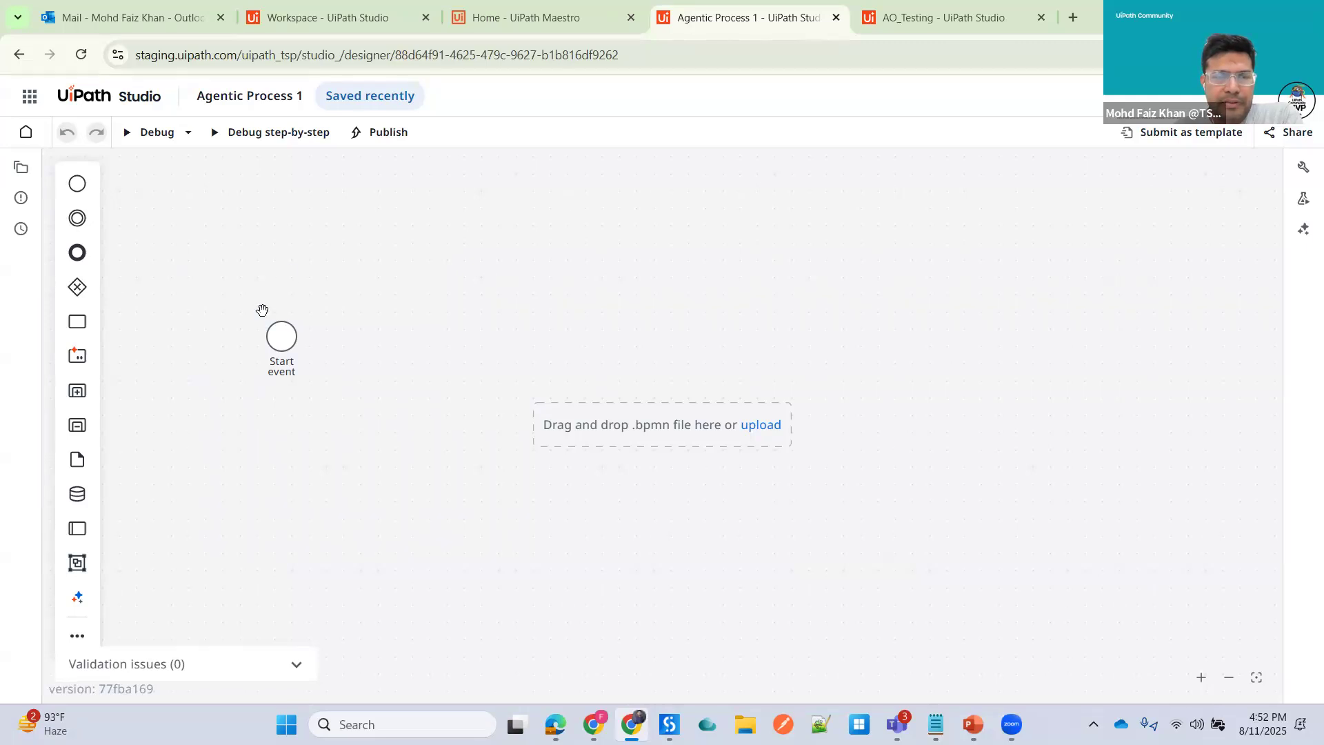
click(280, 335)
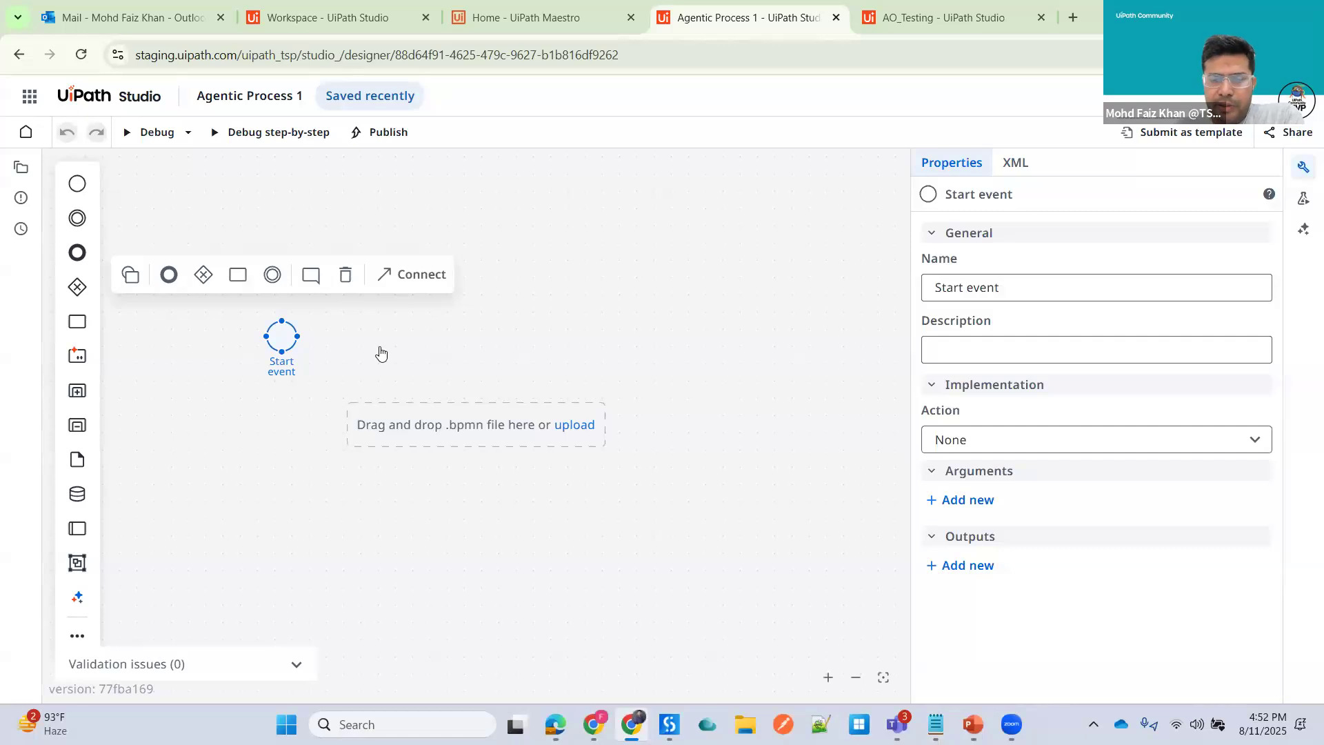
key(Delete)
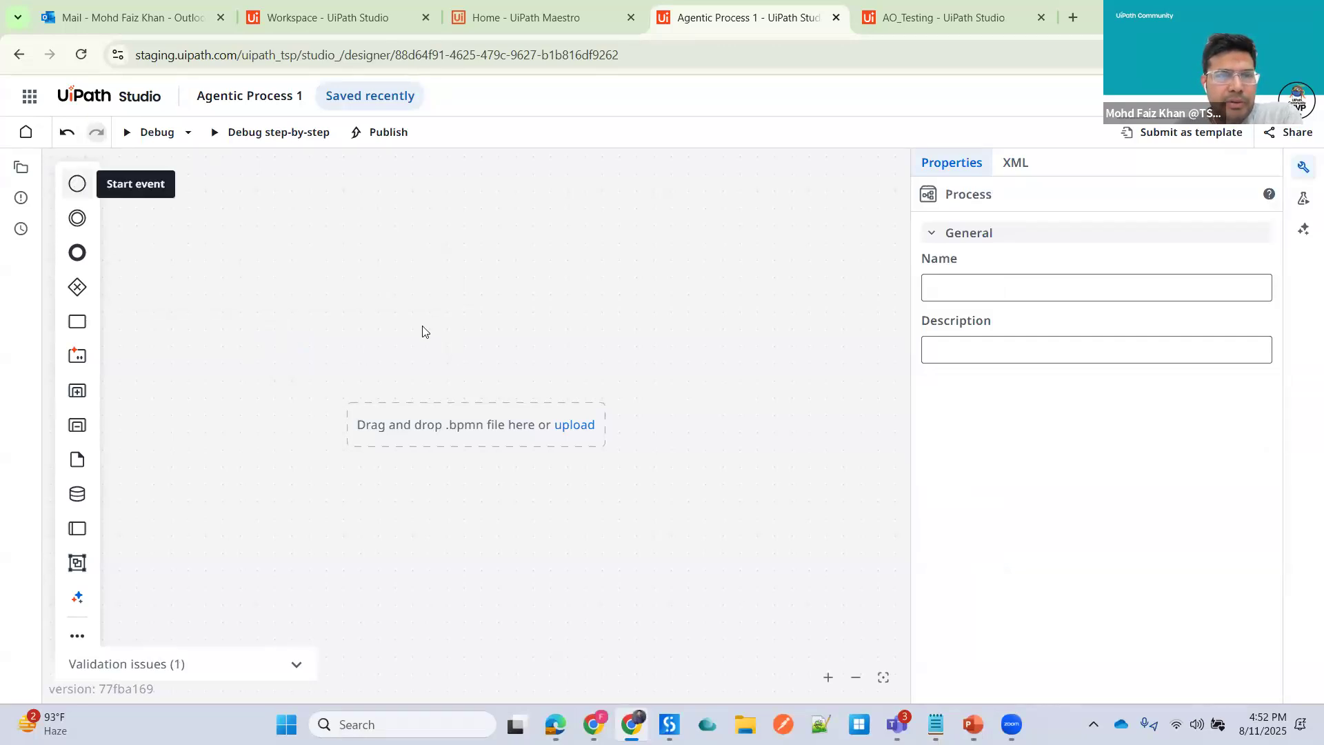
drag(77, 184, 232, 346)
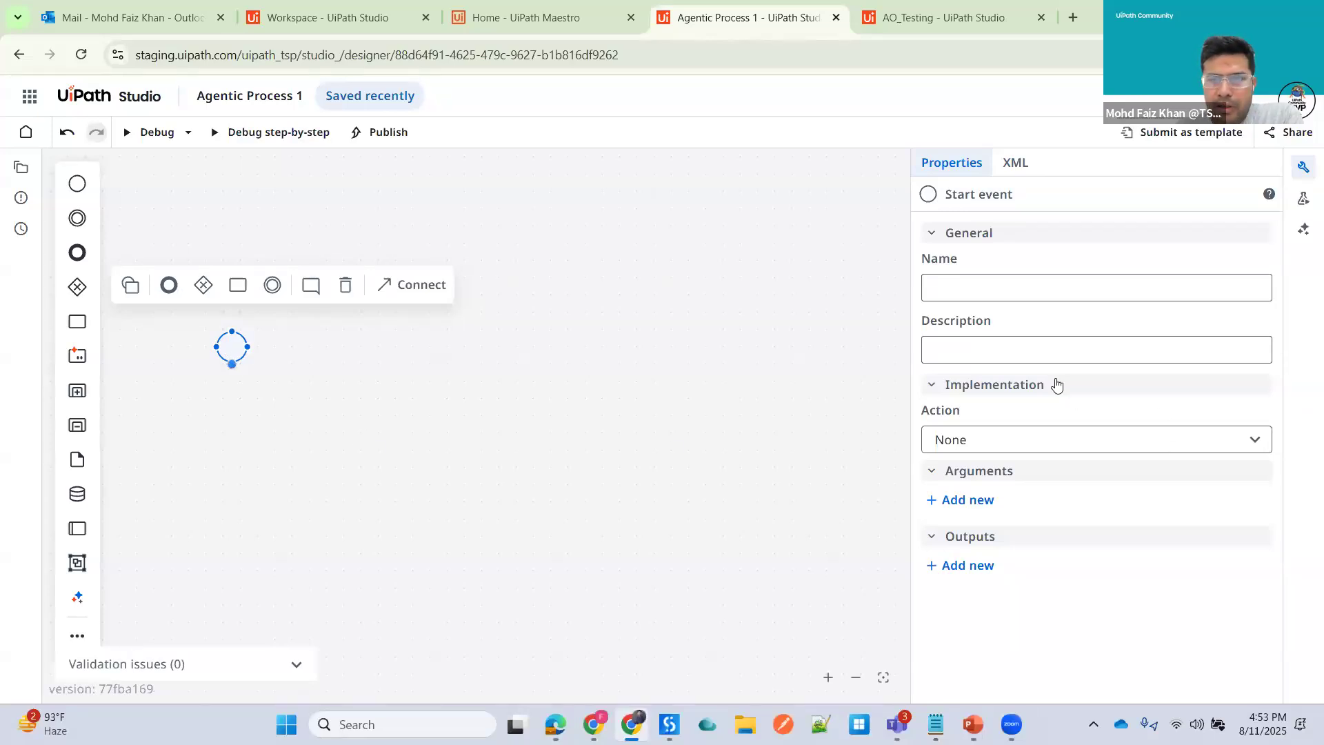
- Set the start event's action to Wait for connector event with the Microsoft Outlook 365 connector
click(1194, 445)
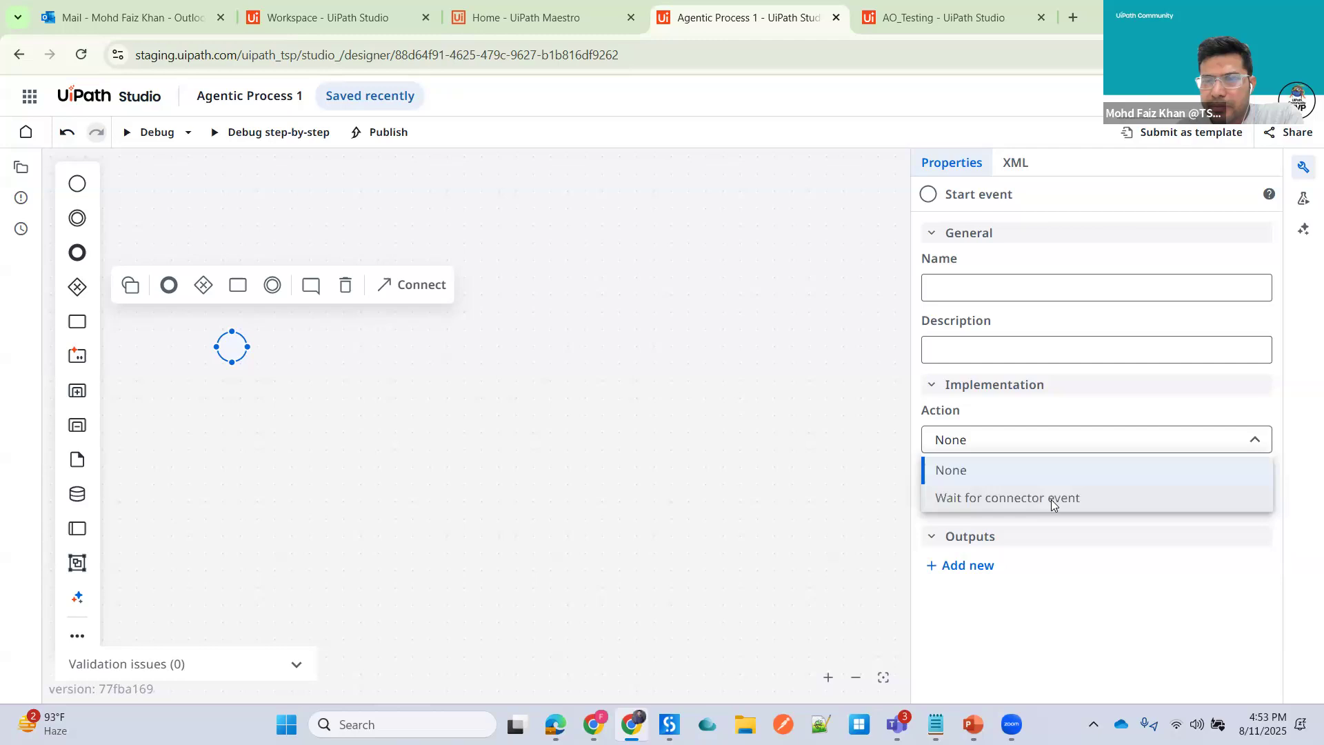
click(1051, 499)
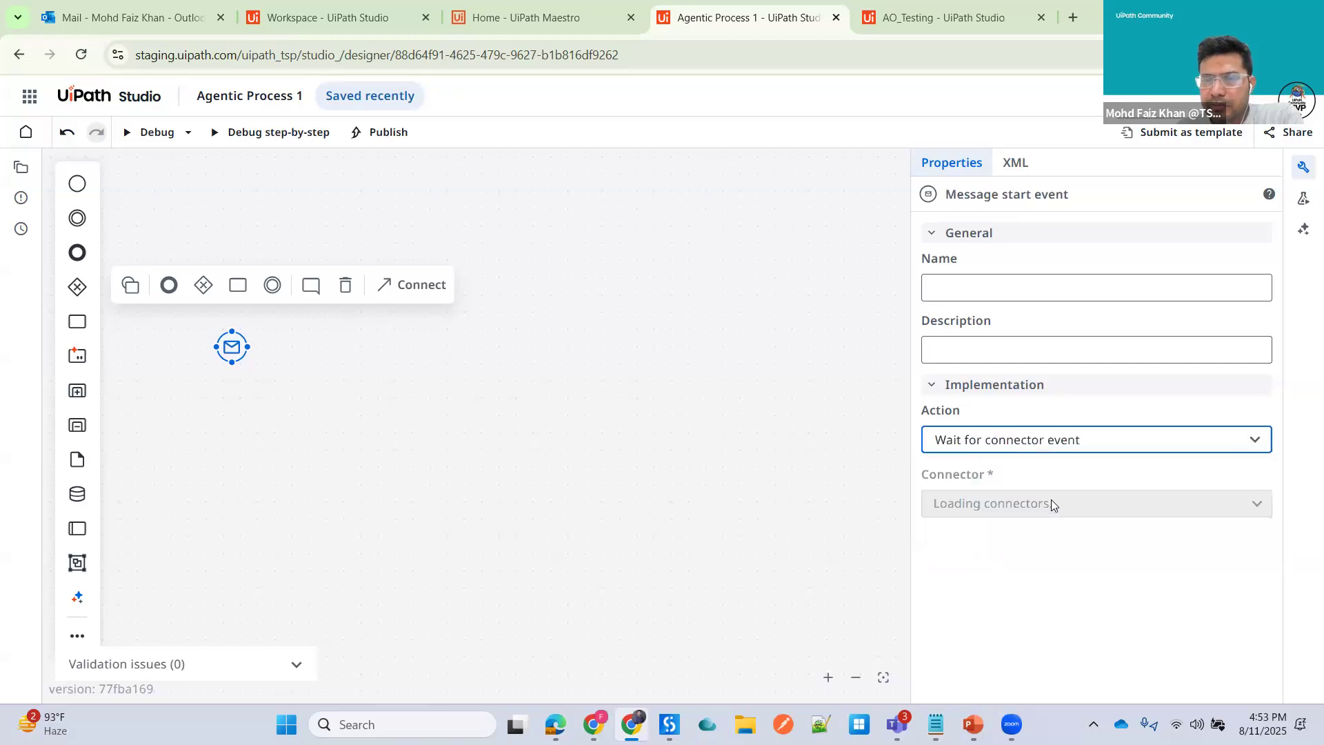
click(1261, 509)
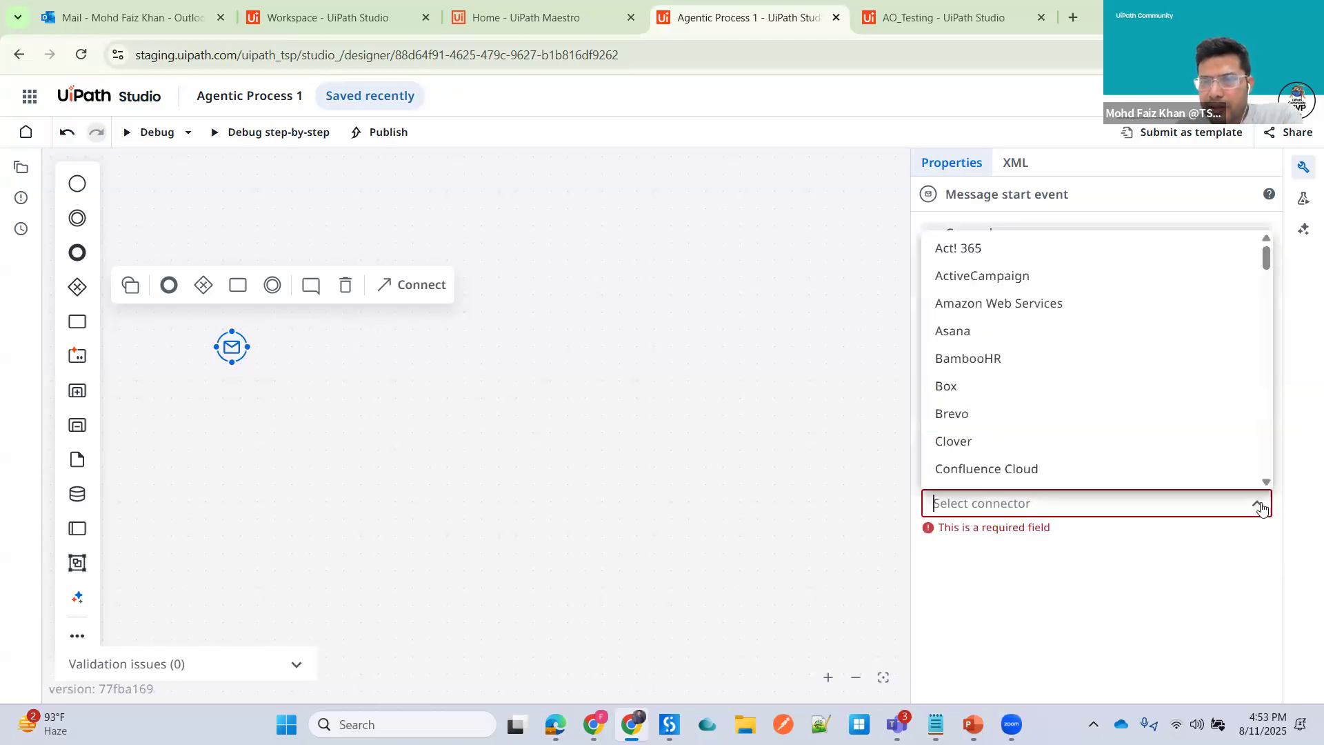
scroll(1006, 393, down, 20)
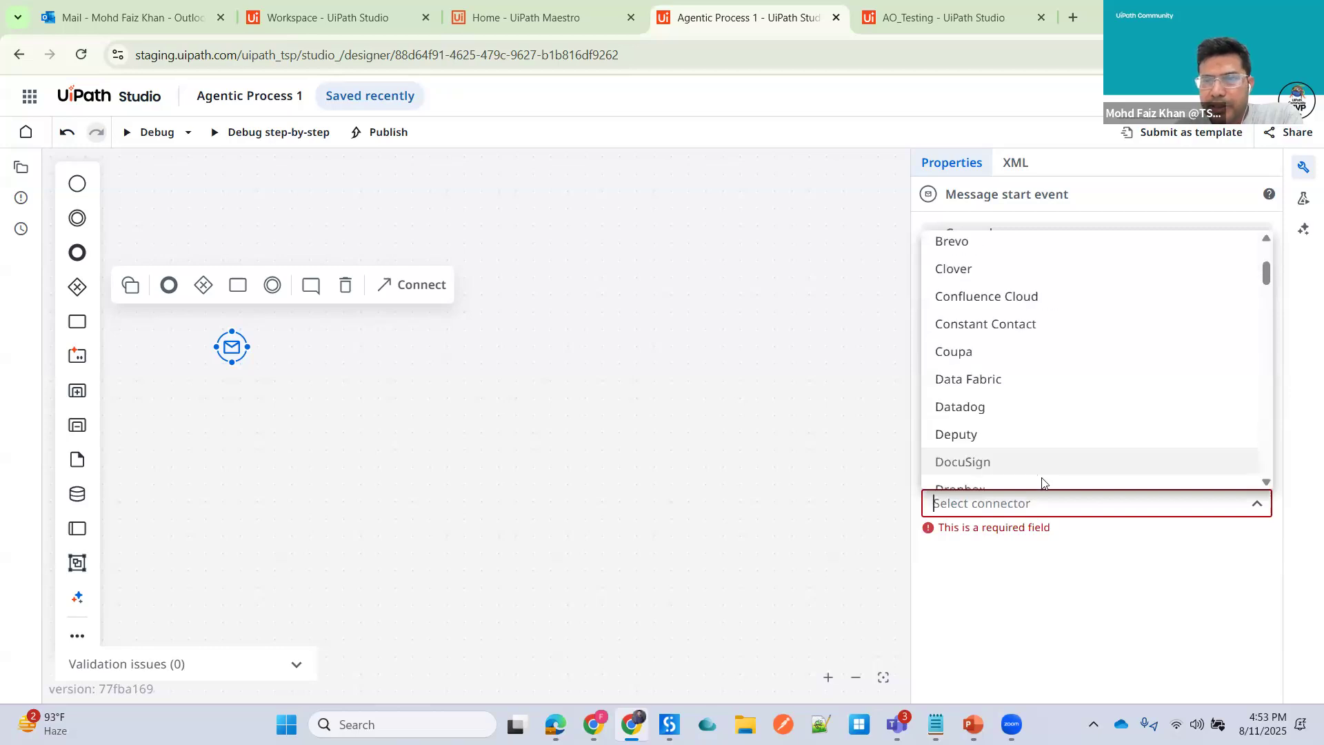
scroll(1004, 402, down, 2)
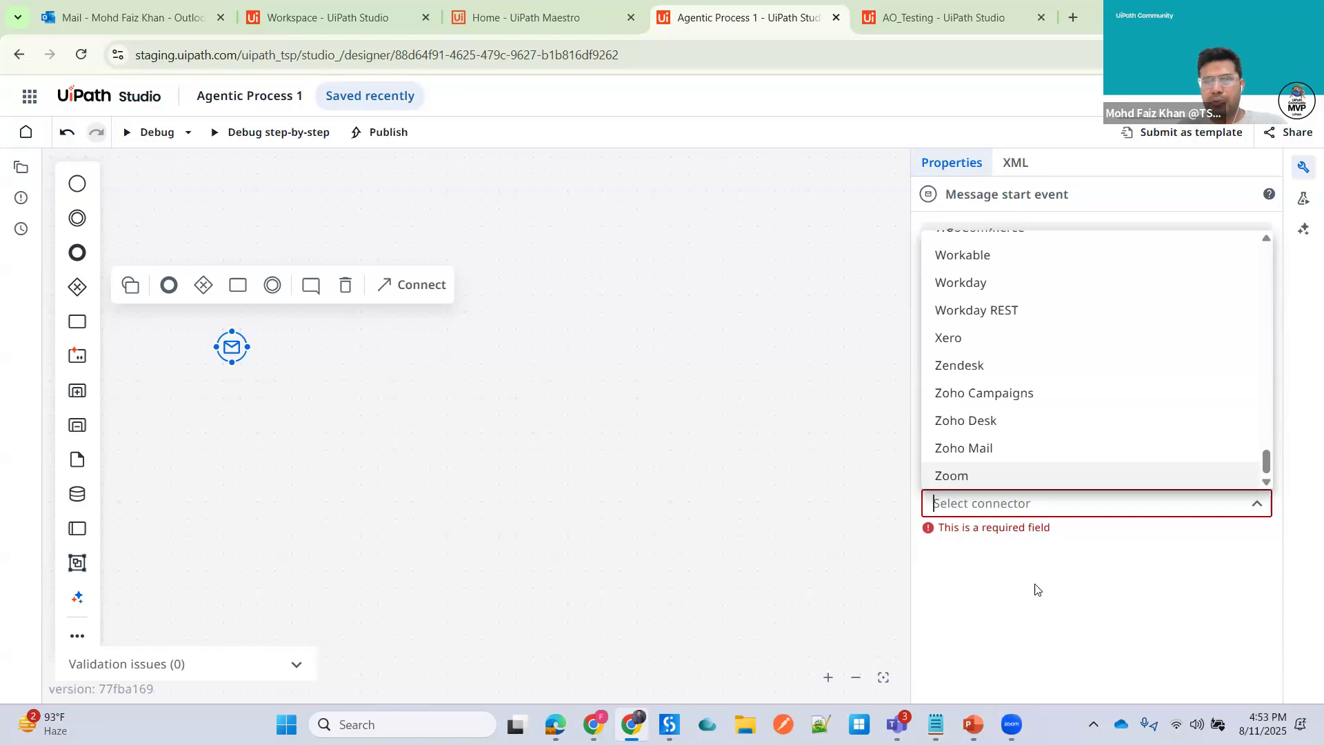
text(outl)
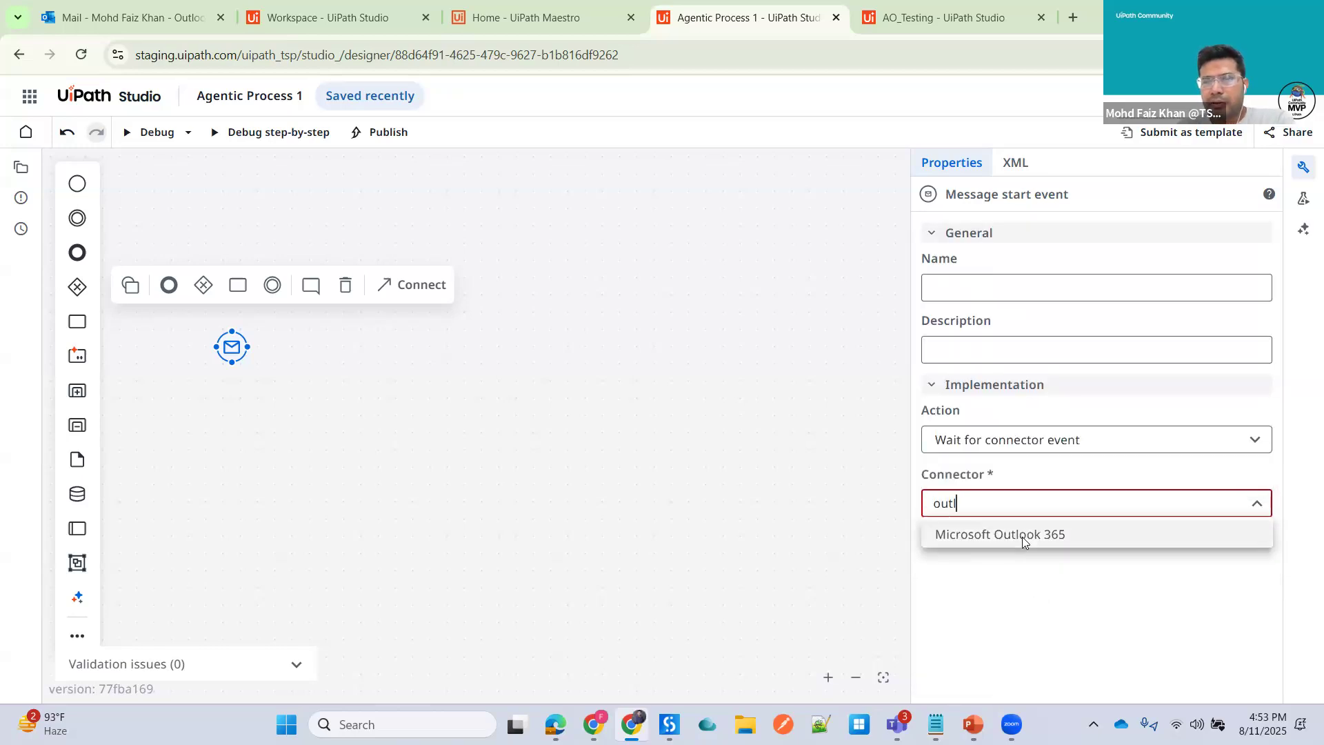
click(1031, 535)
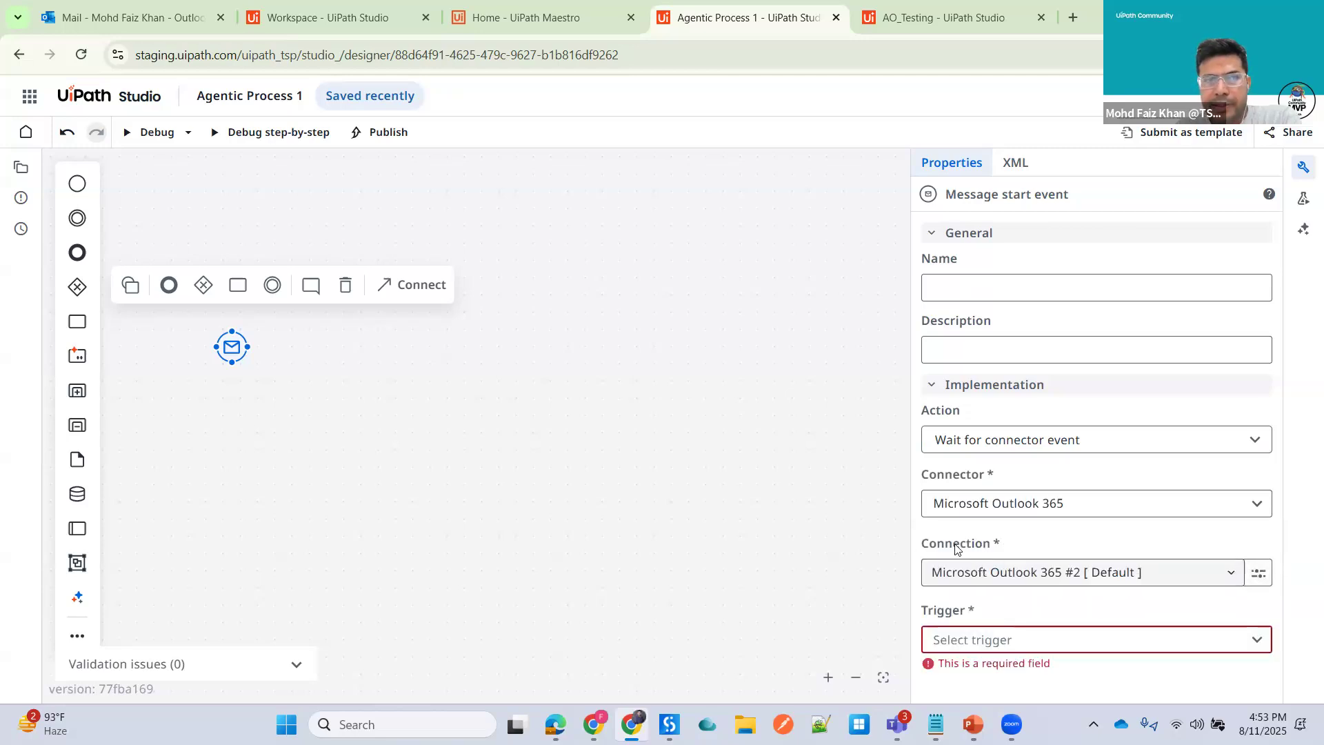
- Open Integration Service in a new tab and review the available connections
click(29, 96)
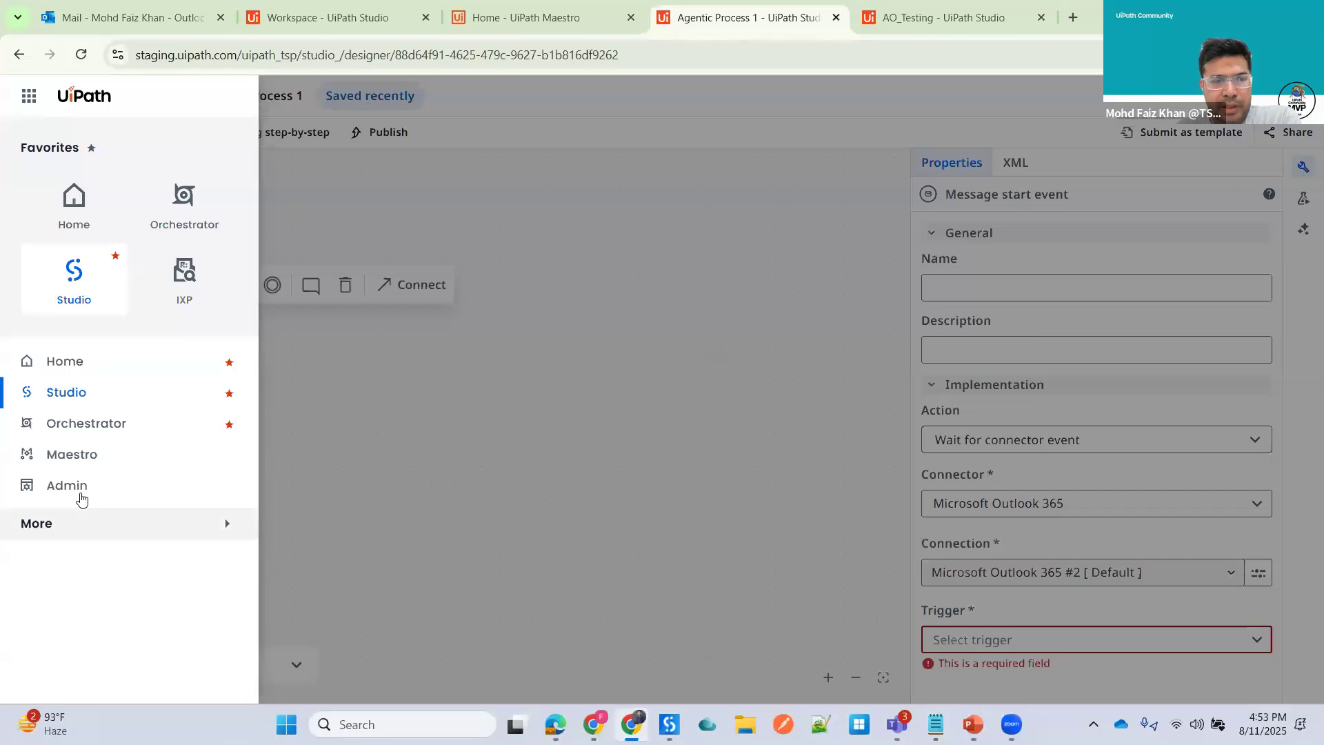
click(65, 524)
scroll(110, 571, down, 5)
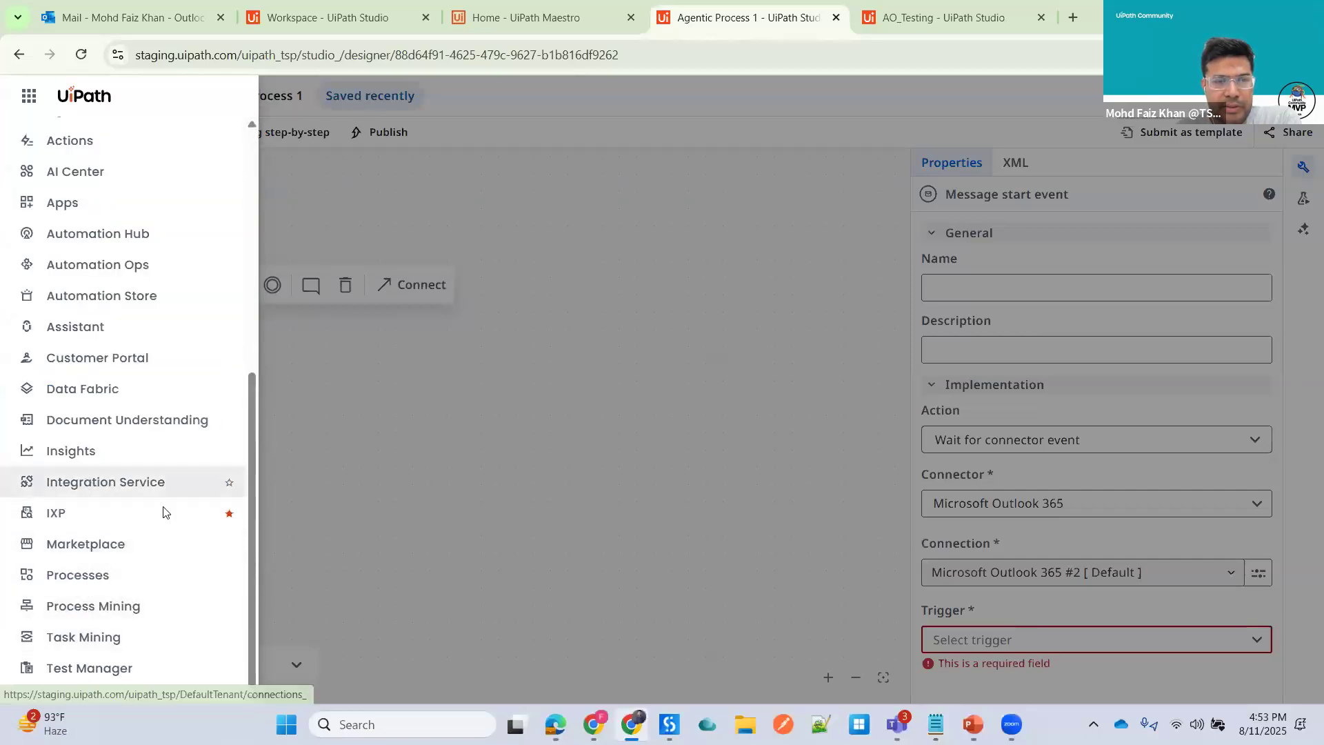
click(695, 177)
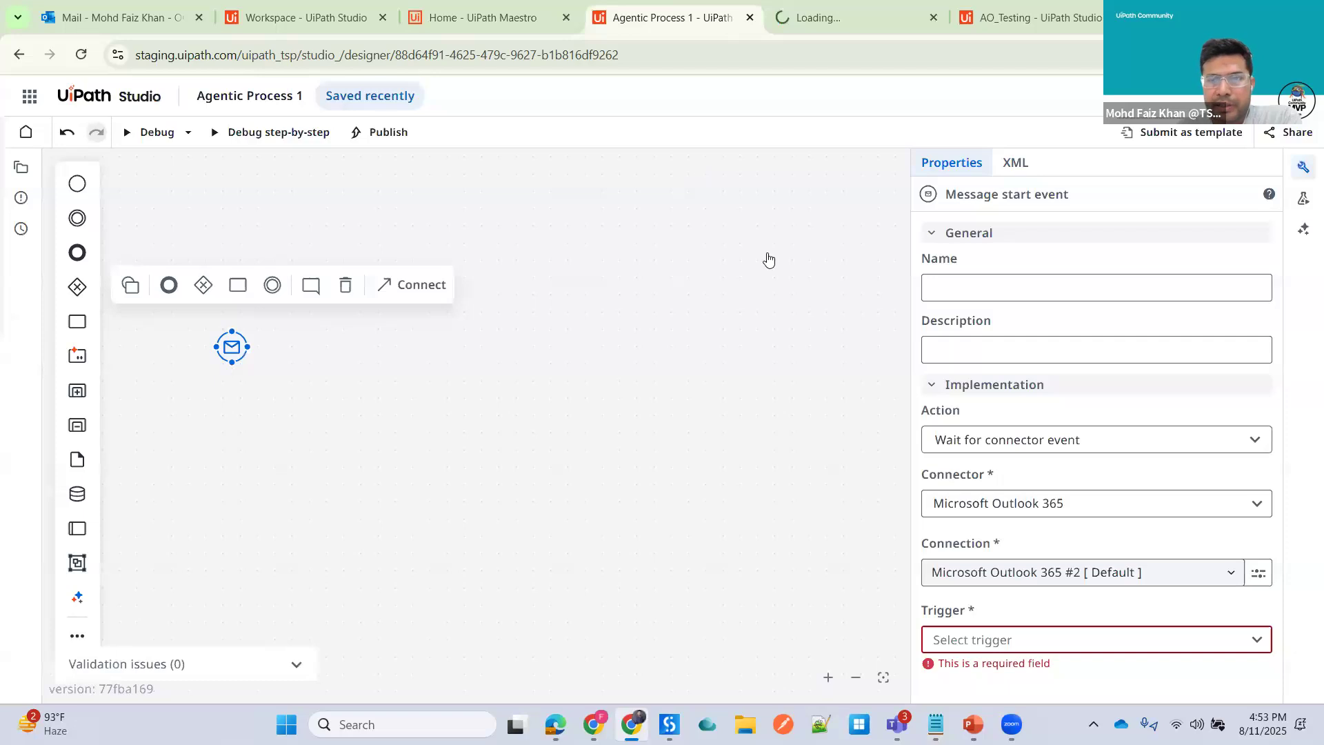
click(846, 17)
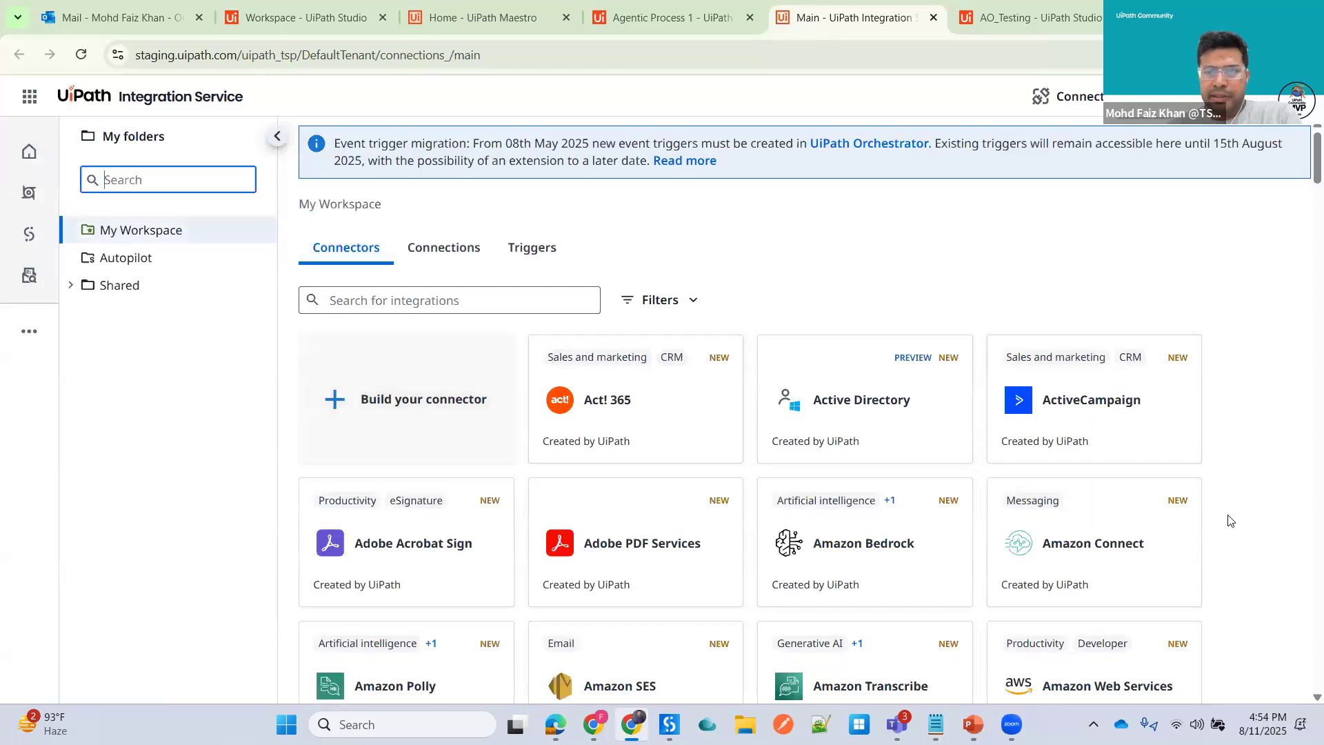
click(448, 257)
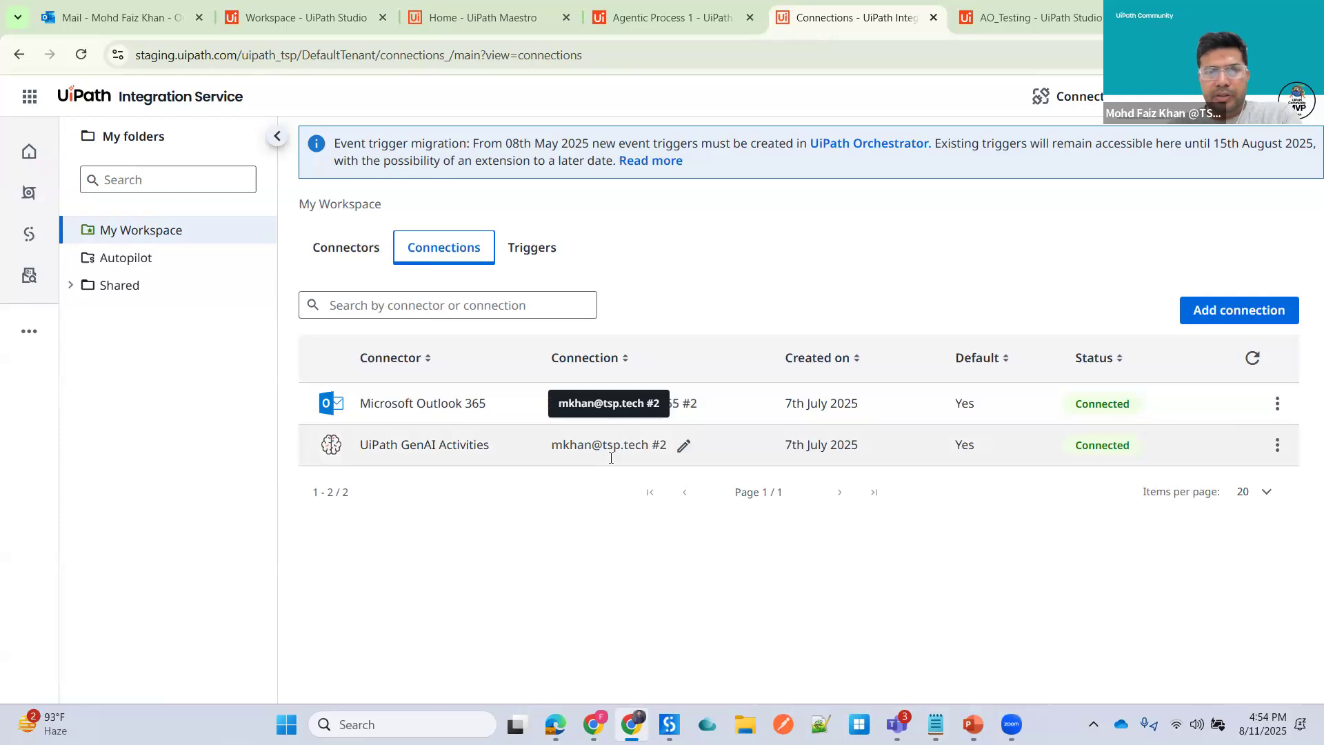
- Set the start event's trigger to Email Received and its email folder to Inbox, leaving the filter empty
click(651, 15)
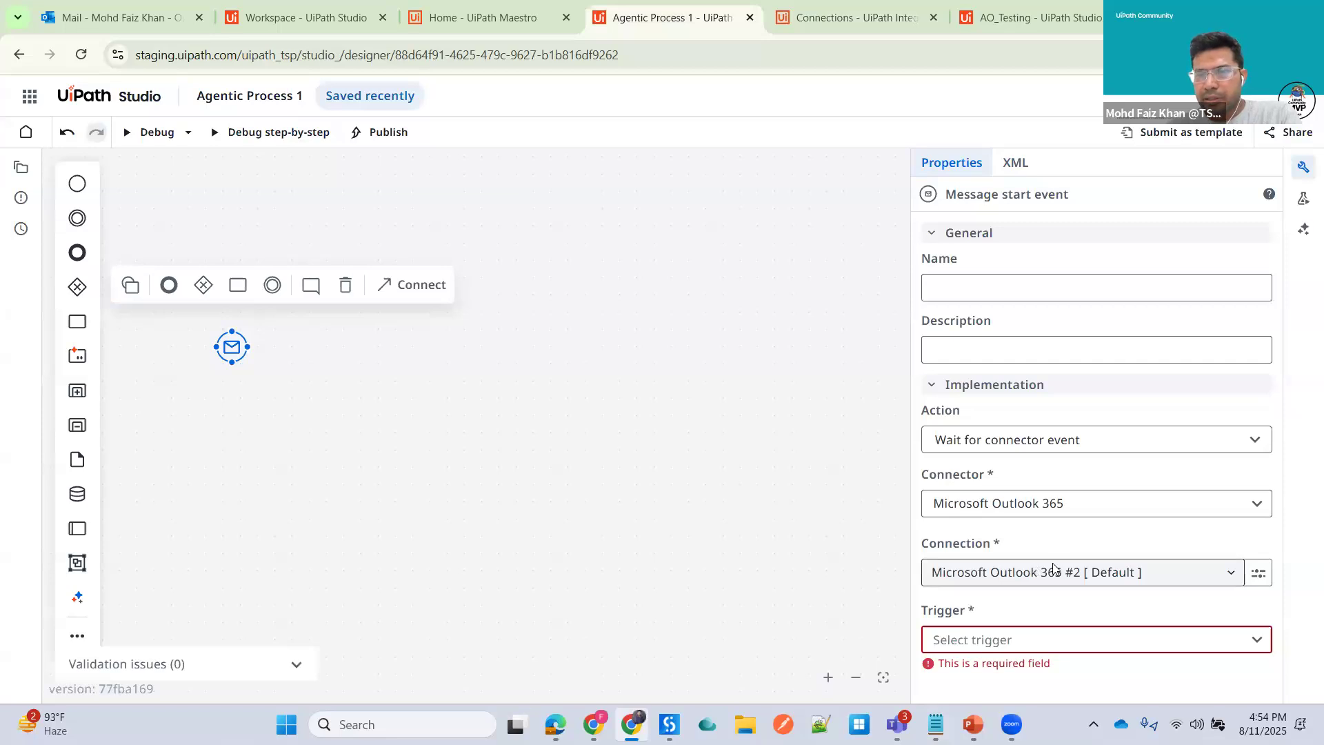
click(1256, 639)
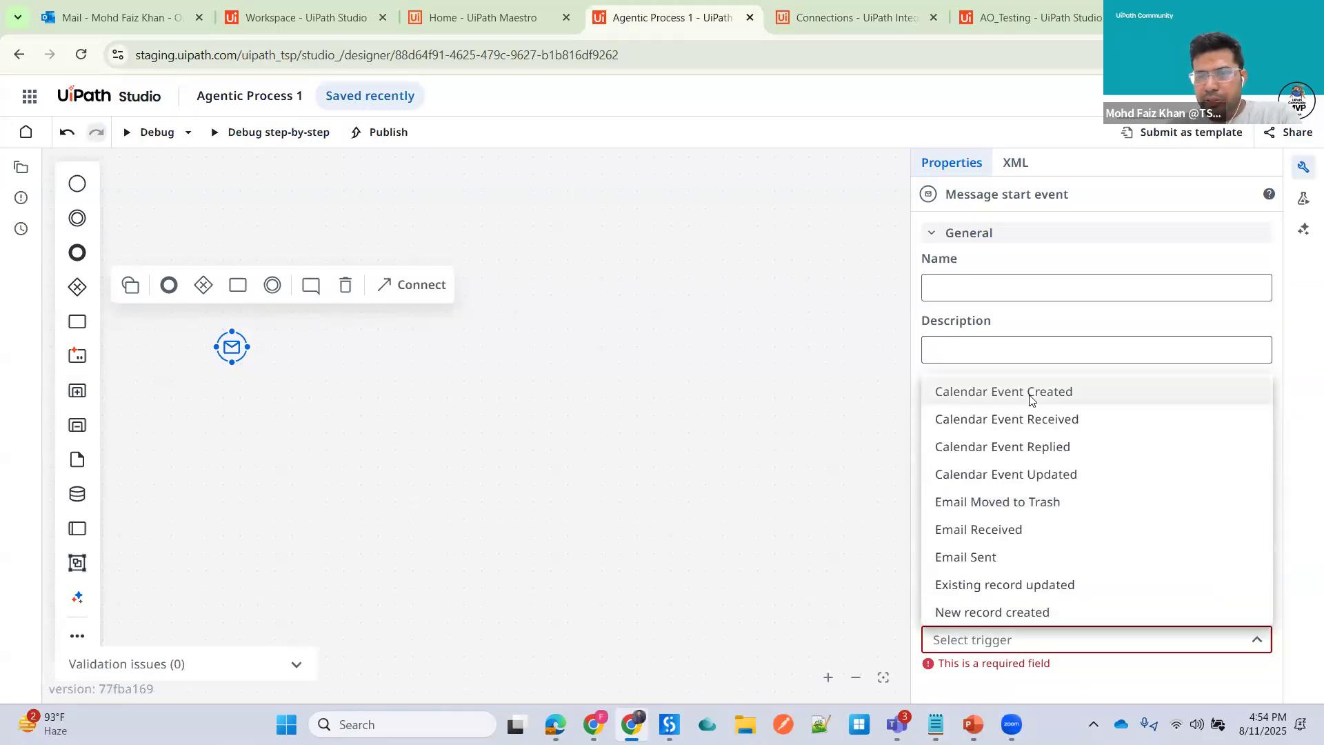
click(1016, 530)
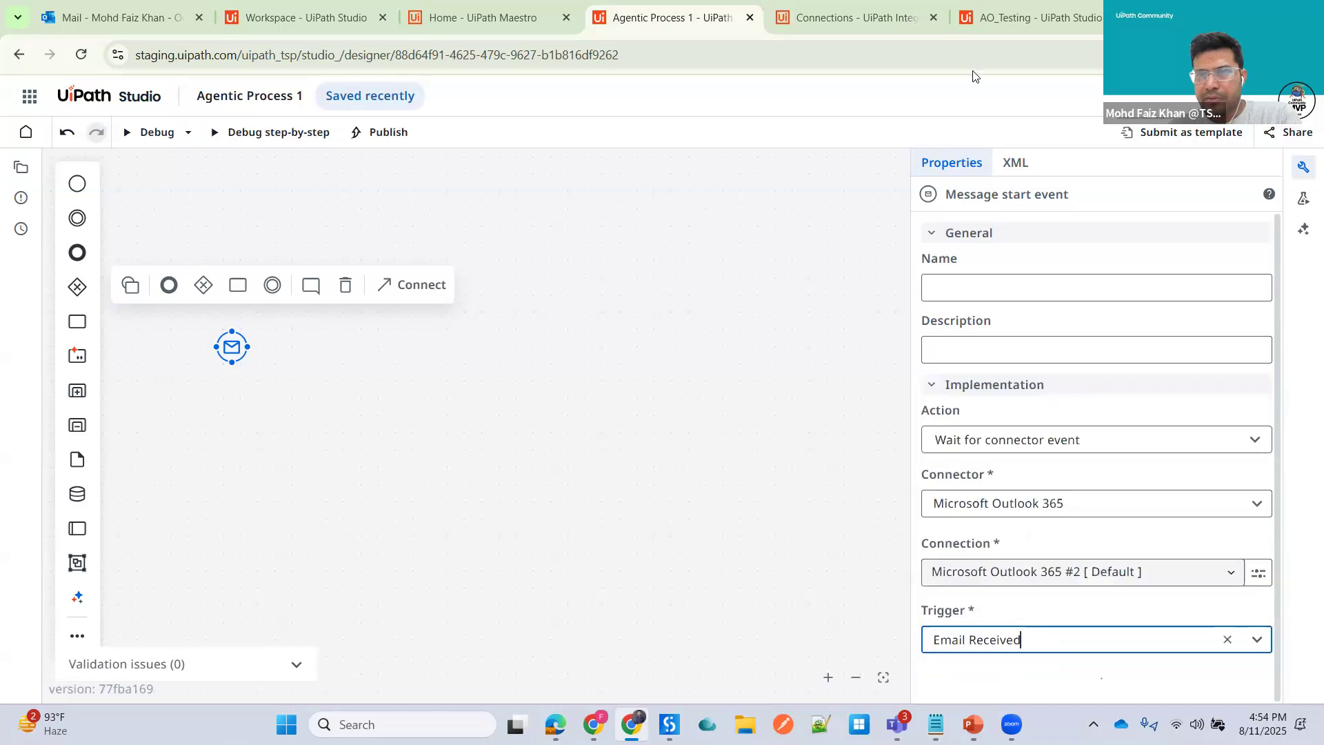
scroll(1165, 560, down, 3)
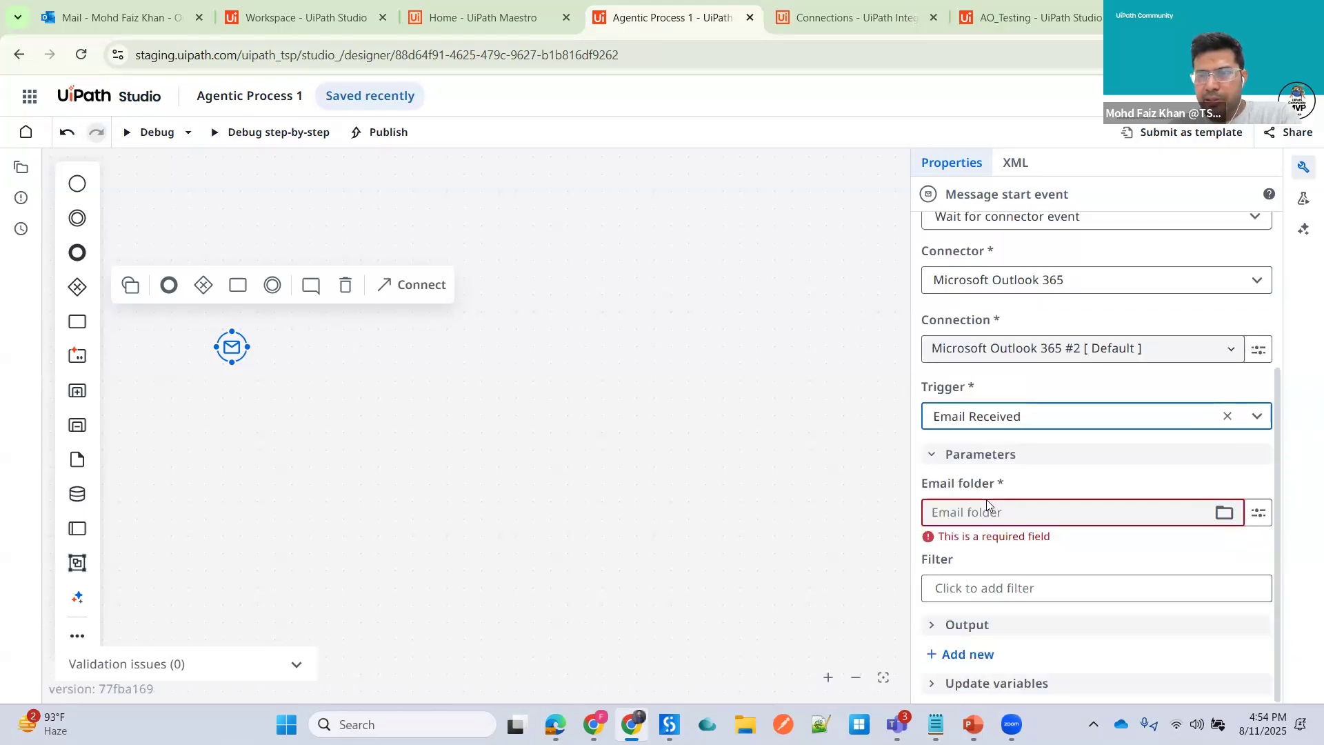
click(1224, 512)
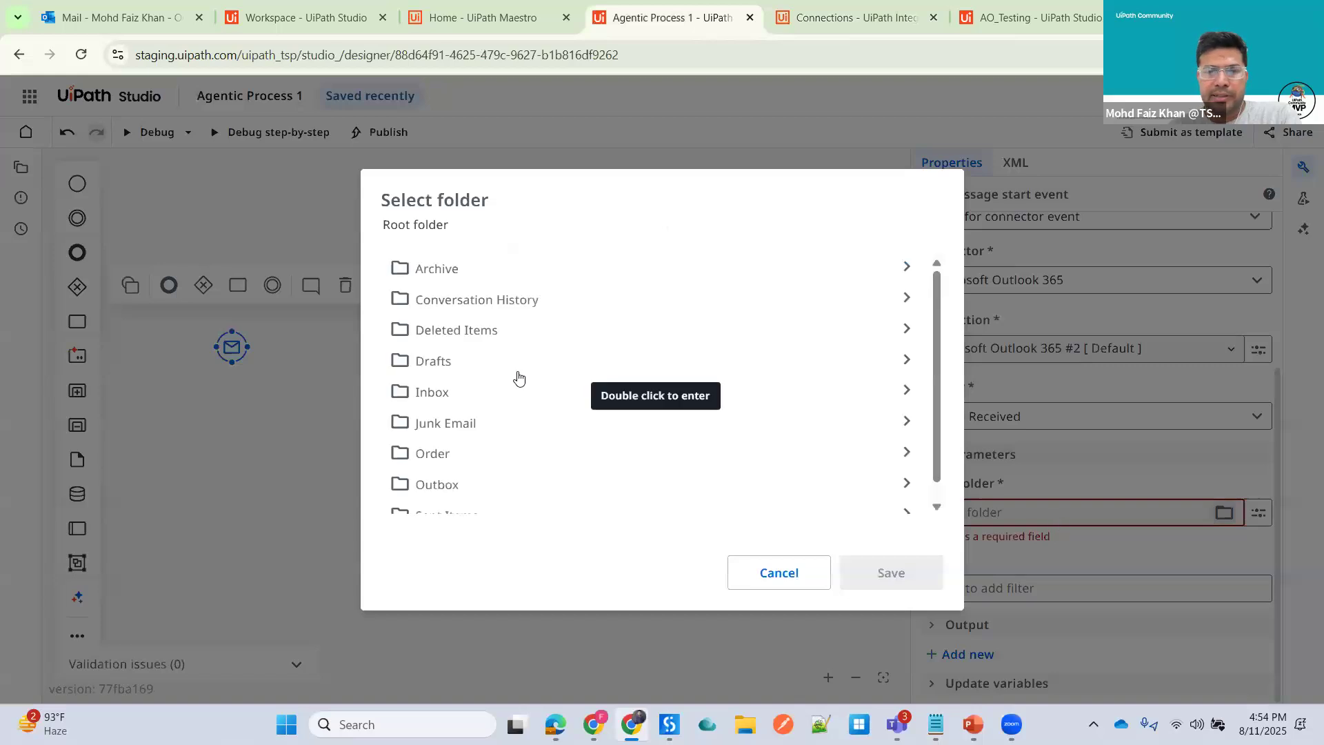
click(433, 398)
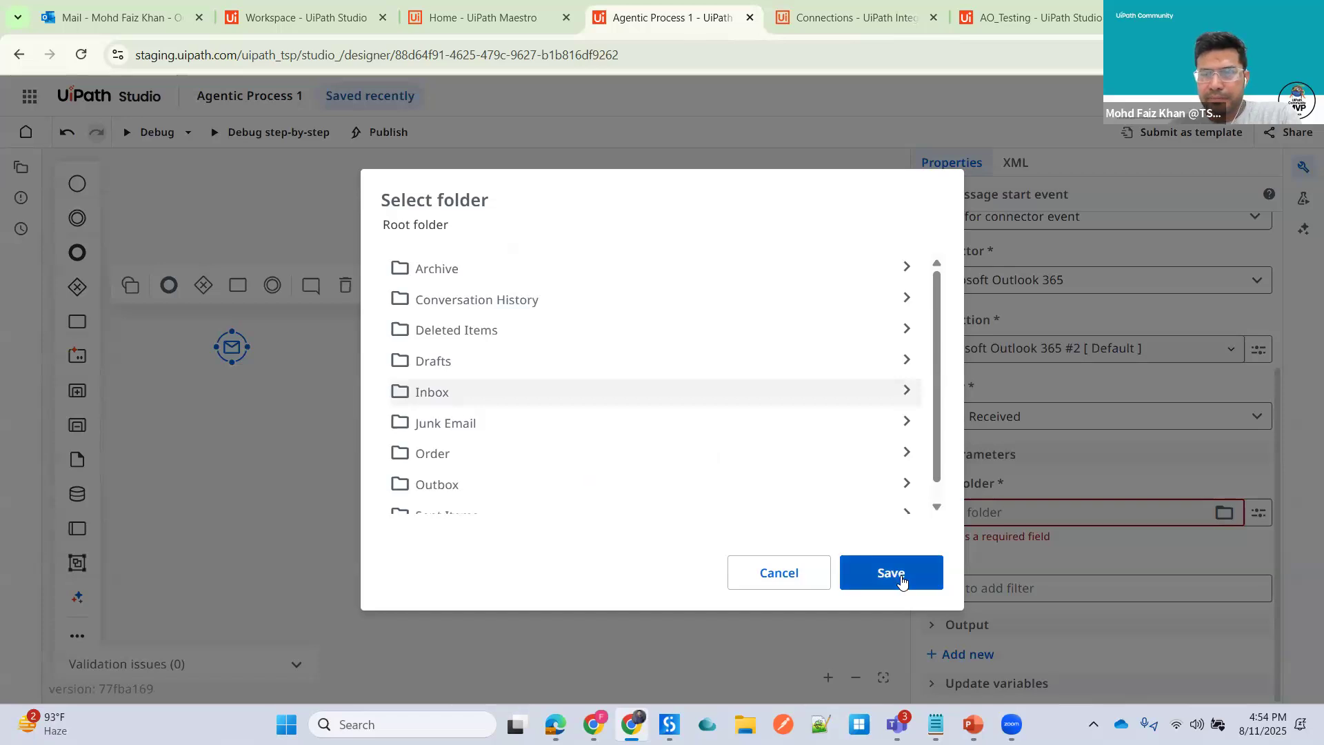
click(891, 575)
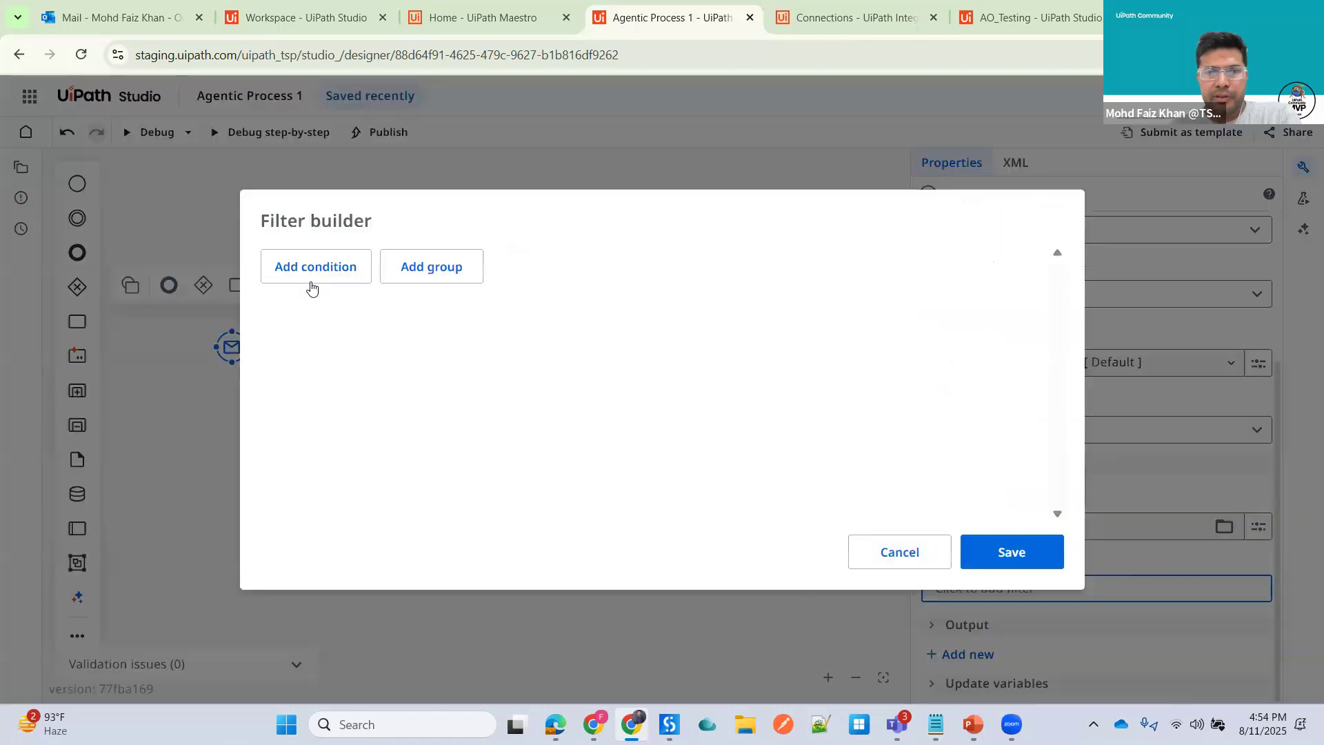
click(1024, 556)
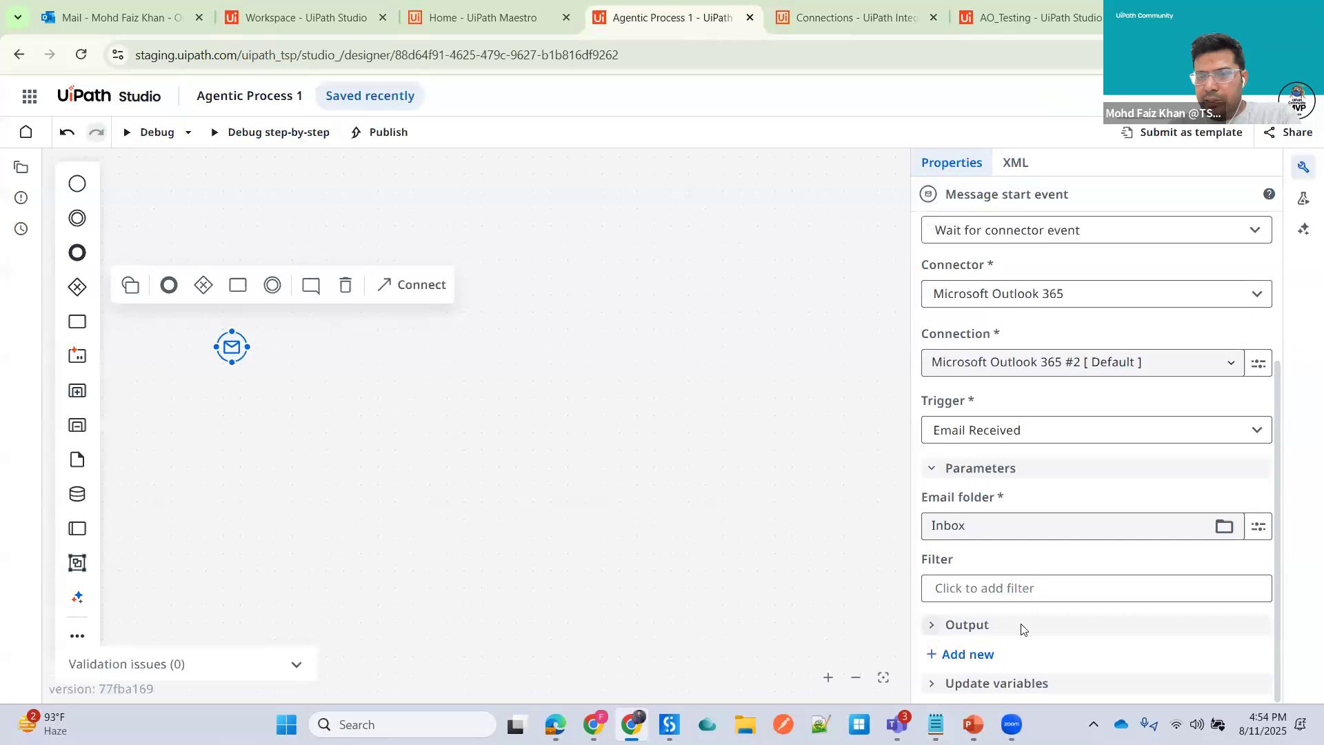
- Examine the start event's output variables
click(965, 624)
scroll(993, 565, down, 2)
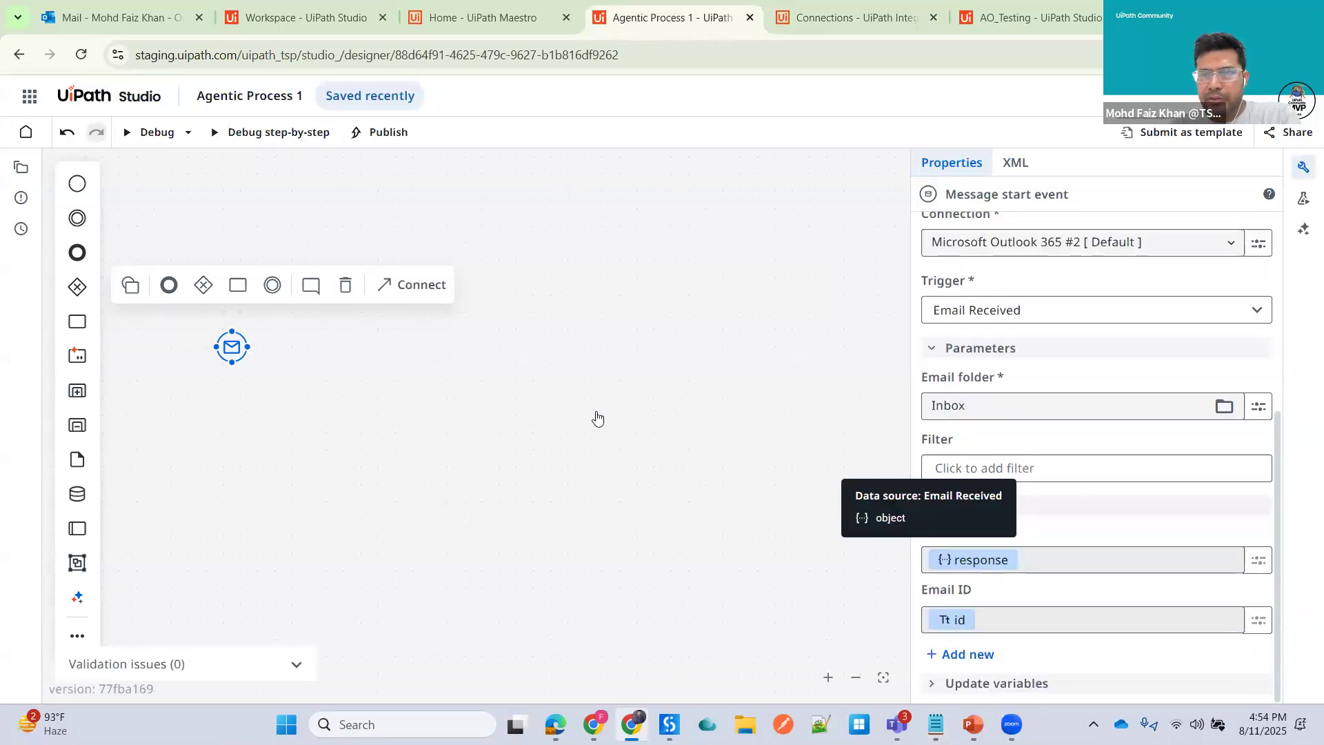
click(524, 404)
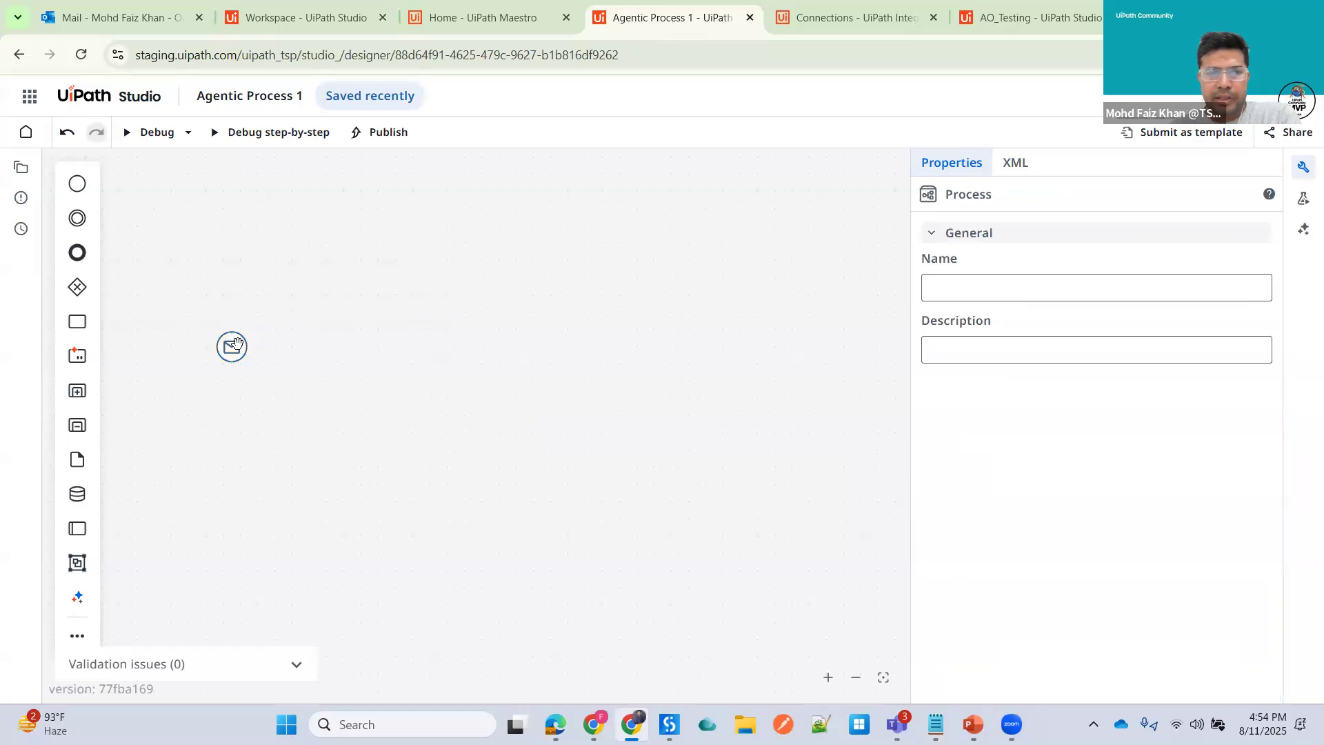
click(234, 345)
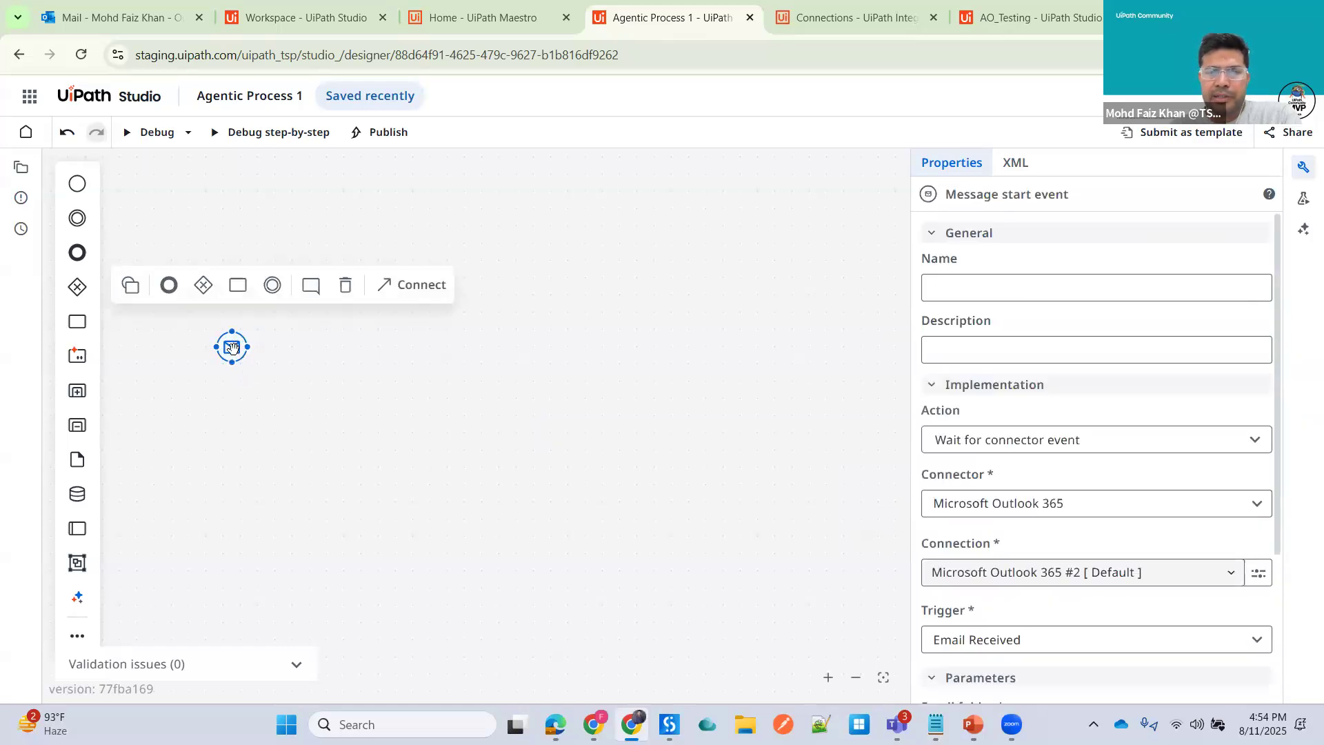
click(413, 376)
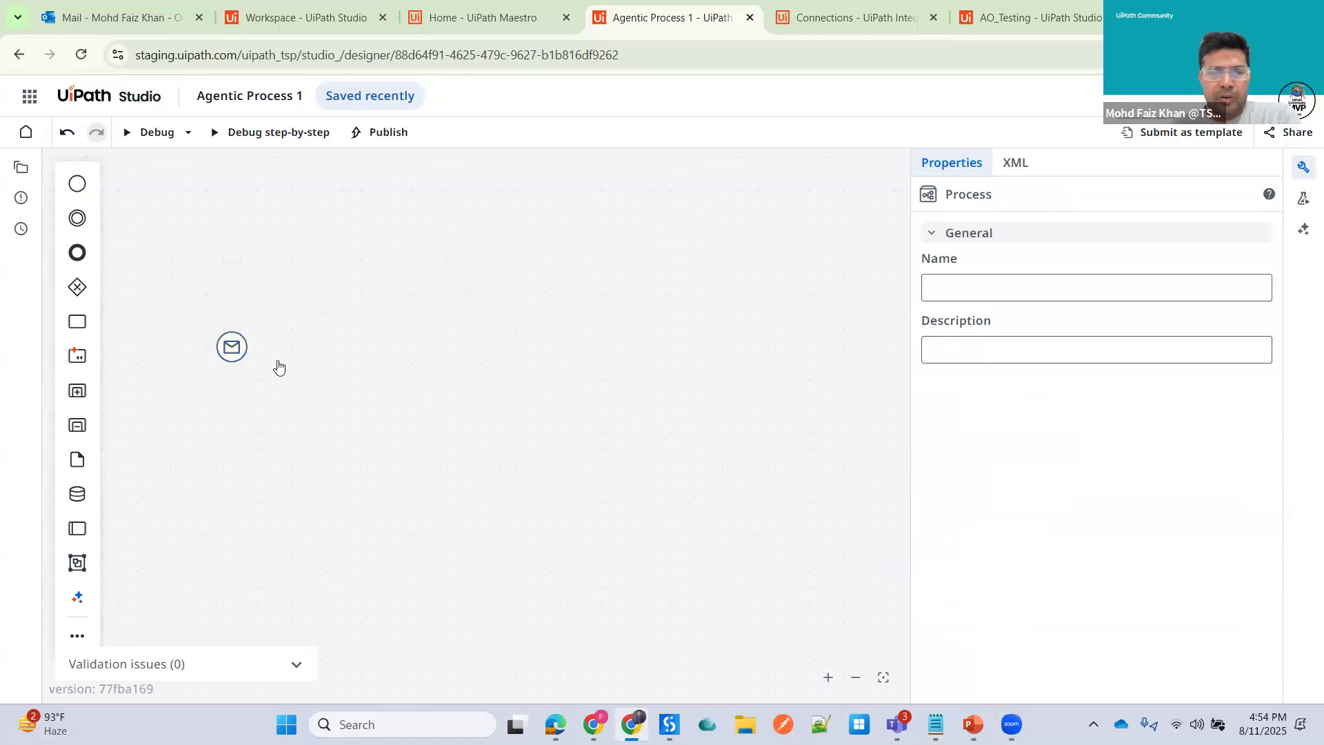
click(233, 347)
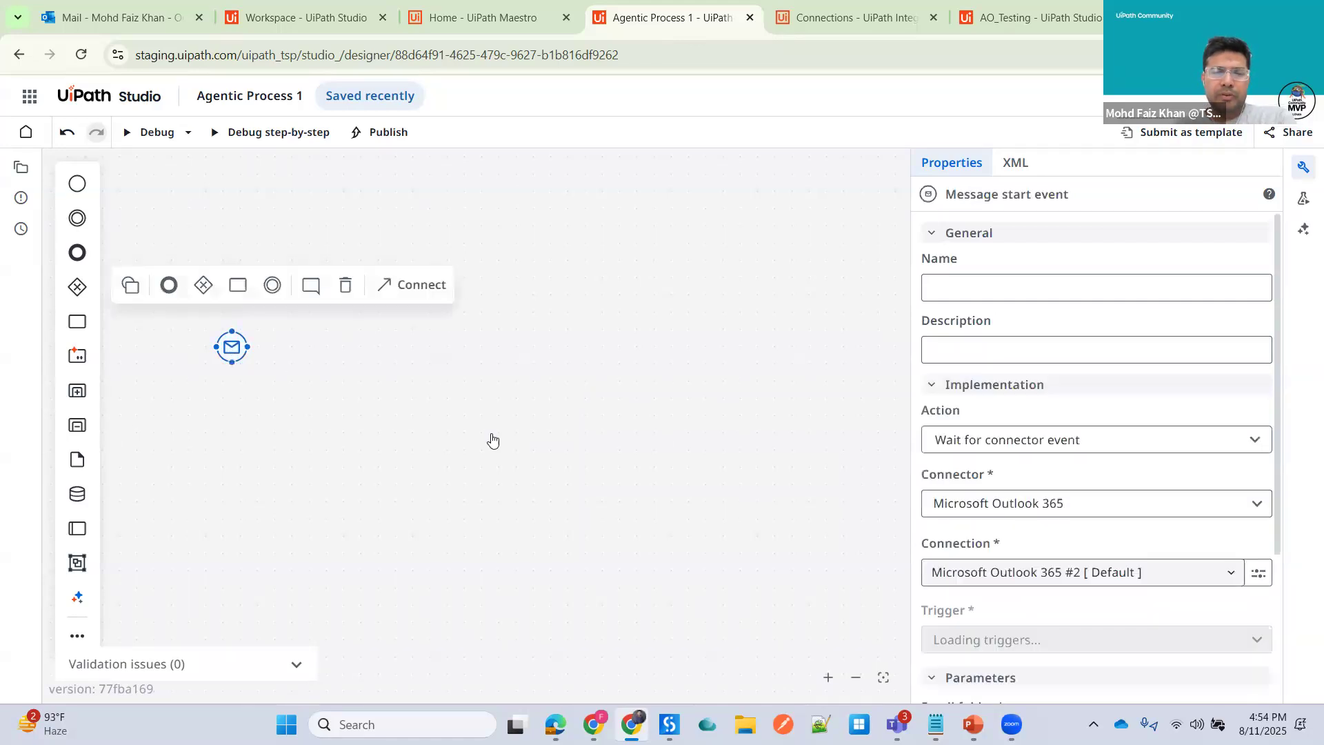
click(234, 349)
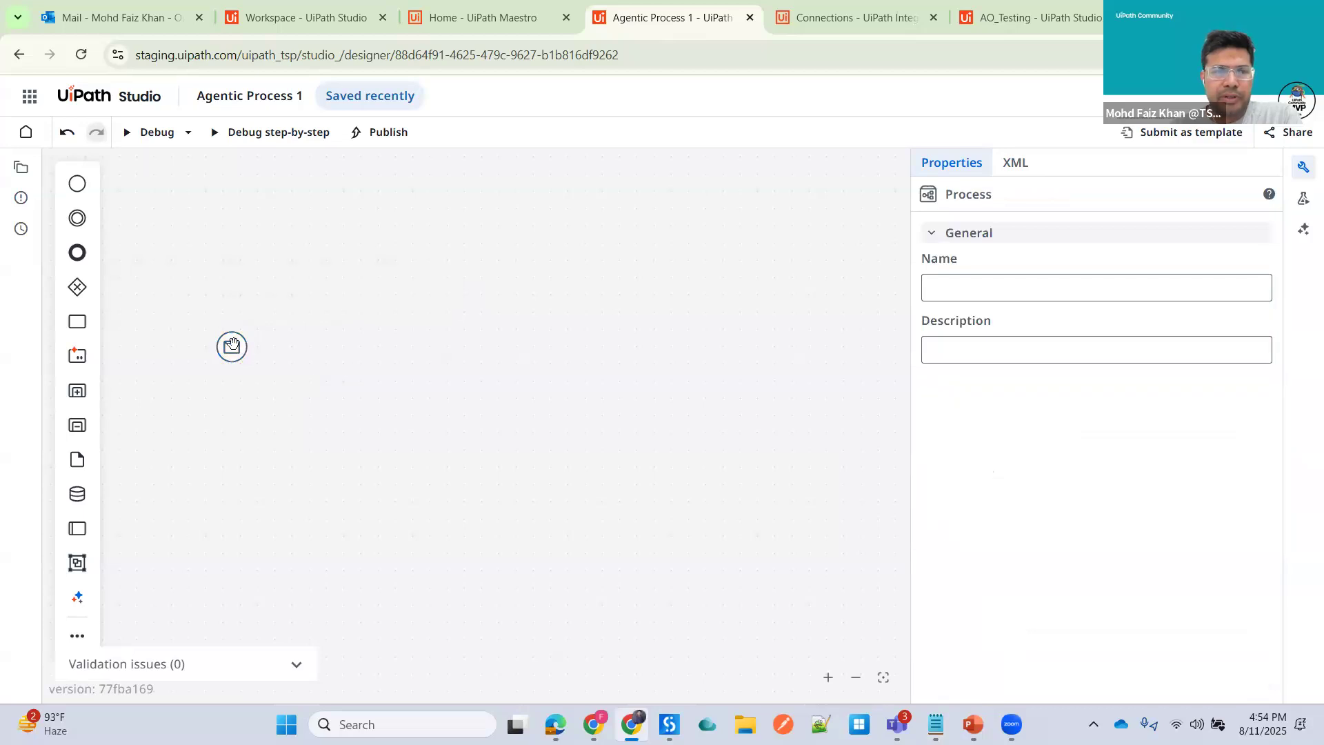
click(236, 362)
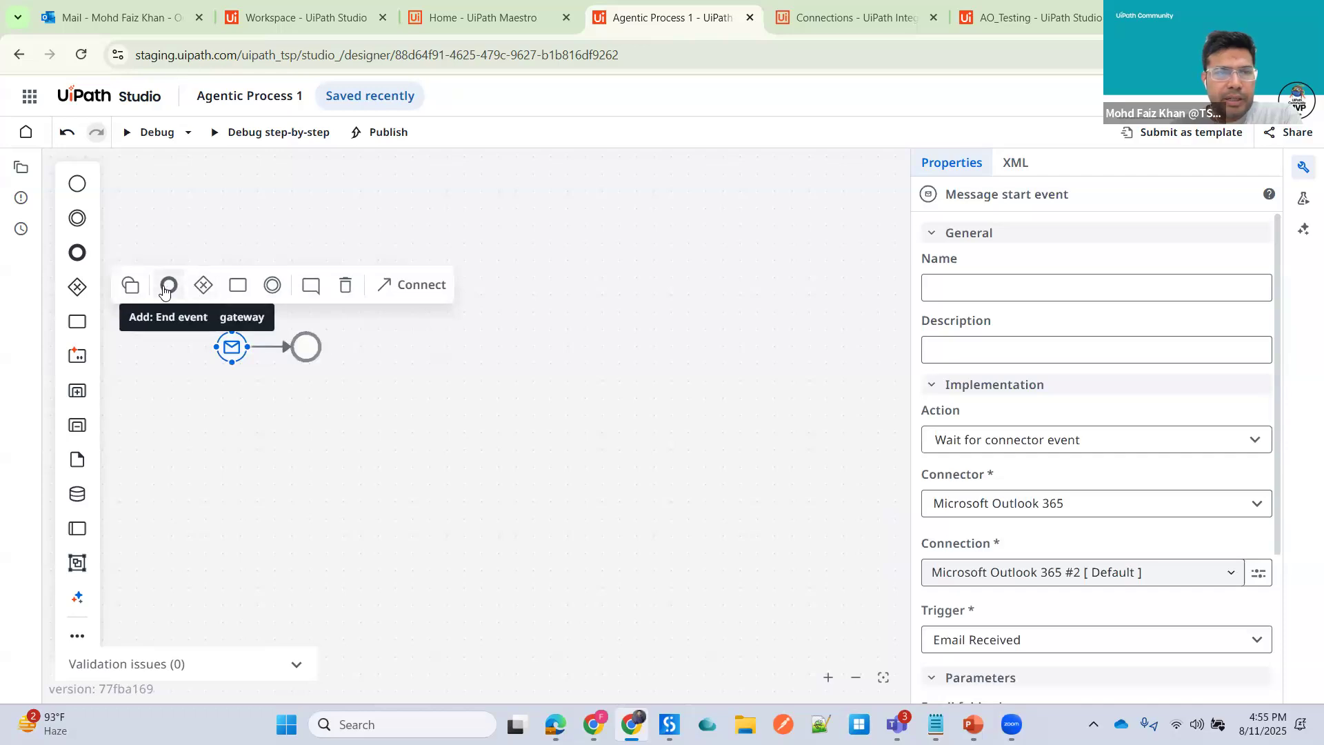
click(275, 293)
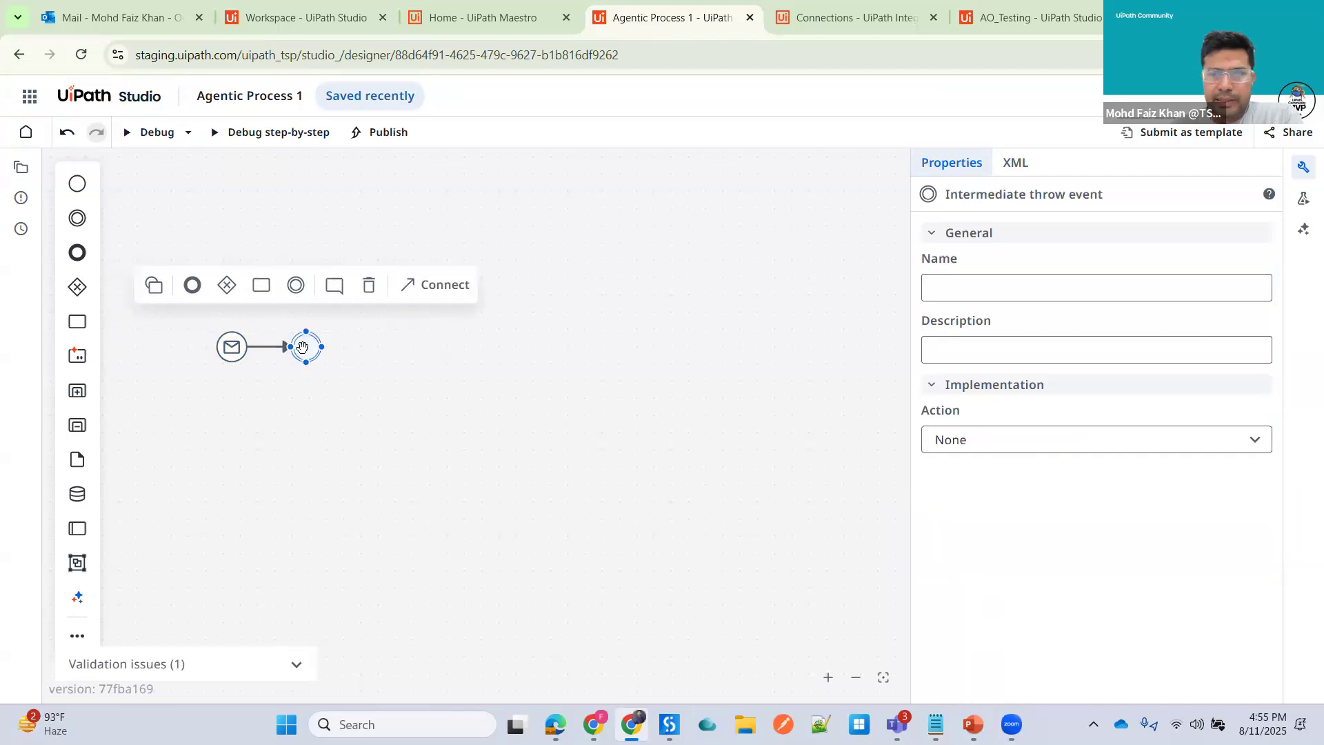
click(1035, 445)
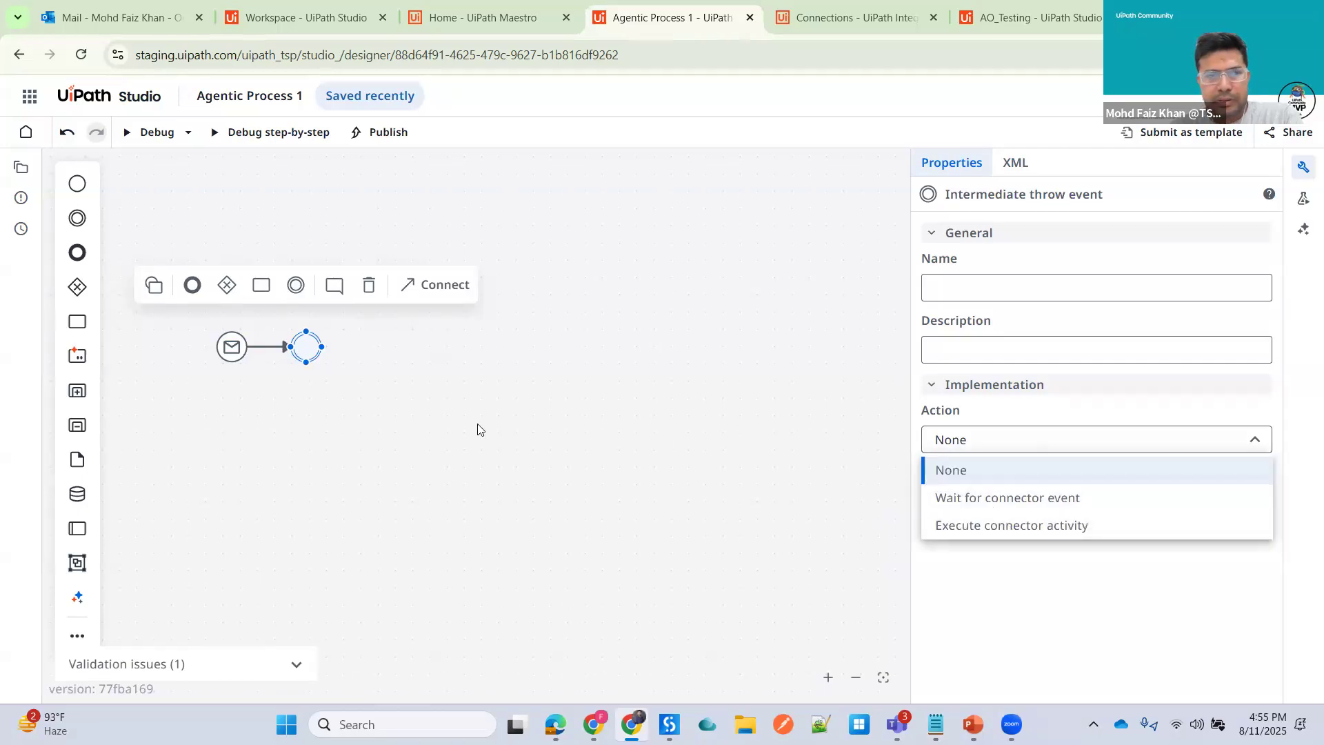
click(1004, 497)
click(526, 373)
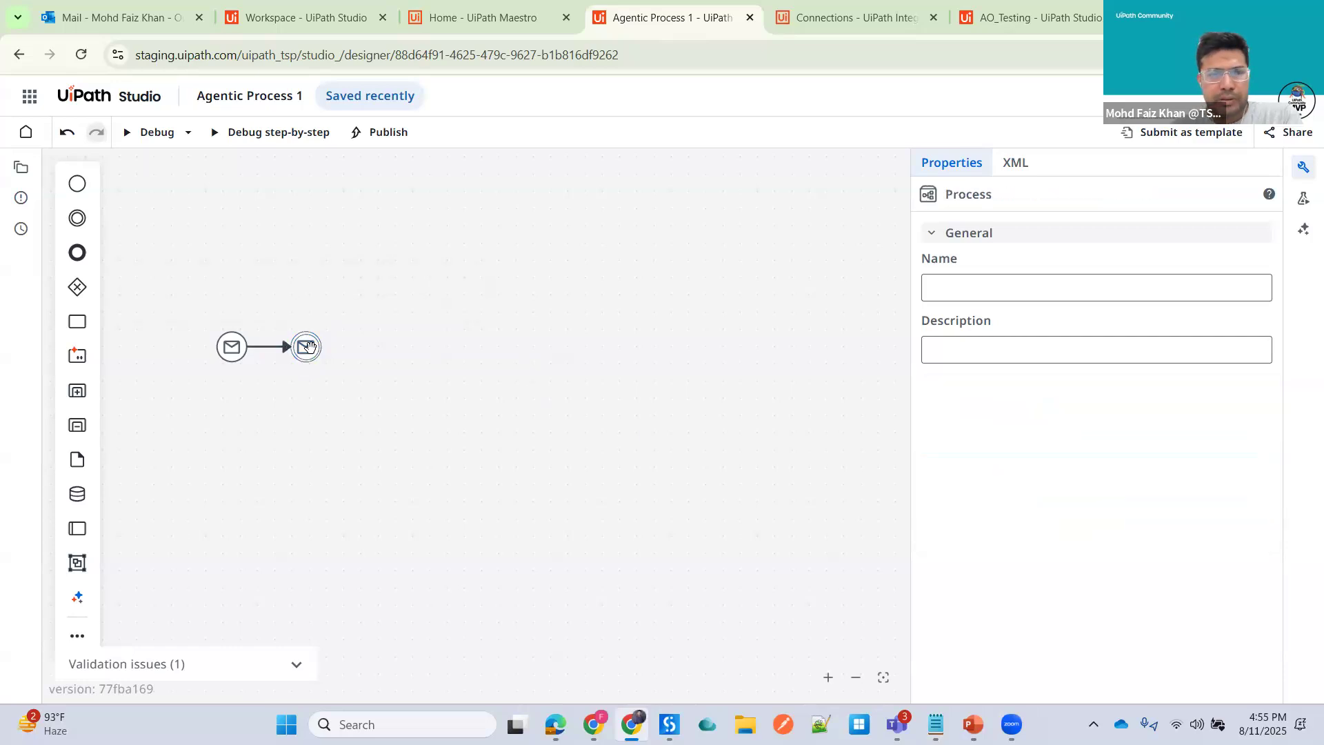
click(309, 346)
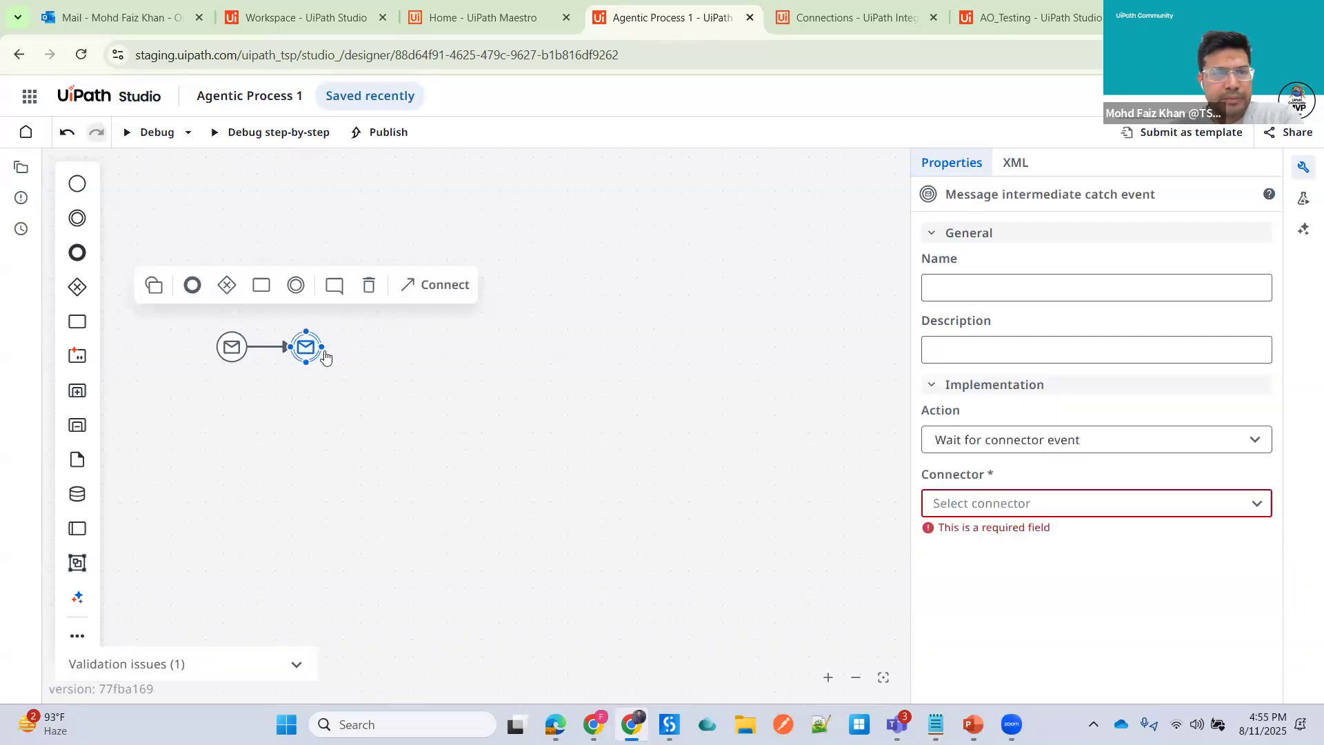
key(Delete)
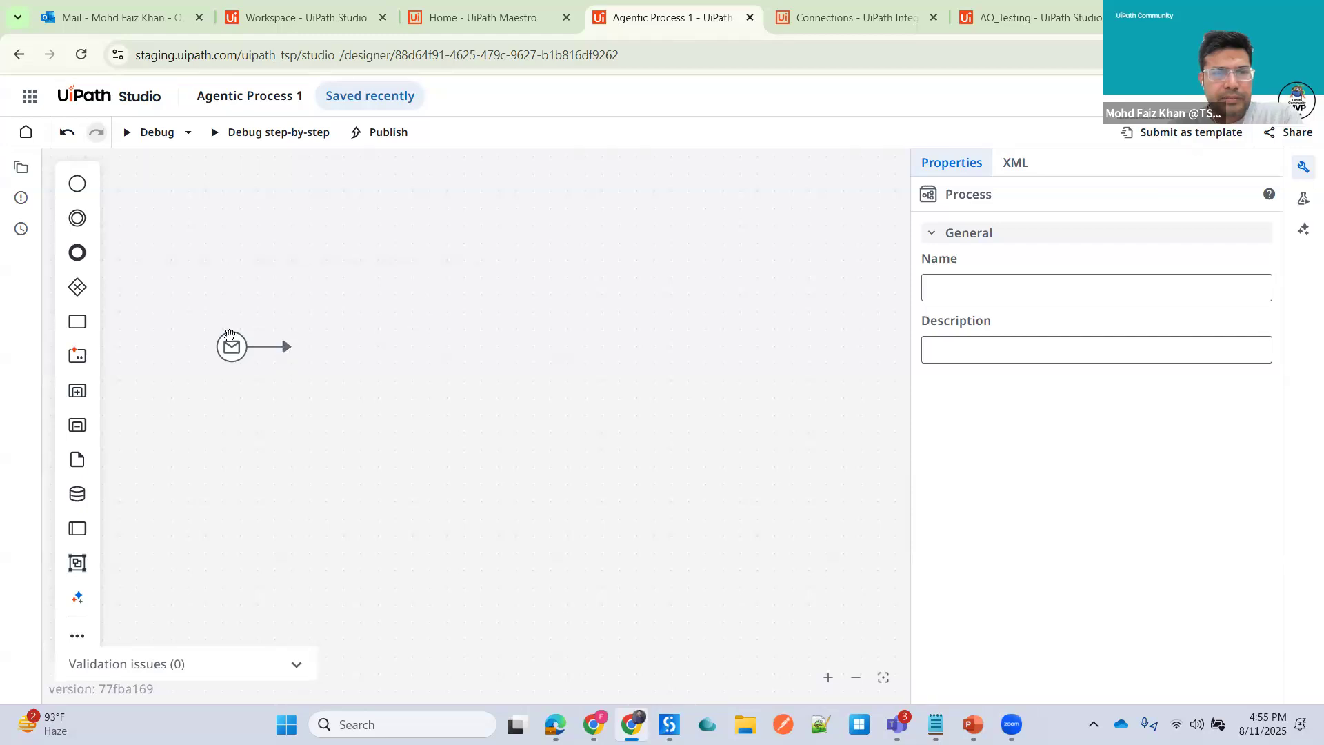
- Convert the start event into an intermediate event with Execute connector activity, then back into a plain start event
click(231, 344)
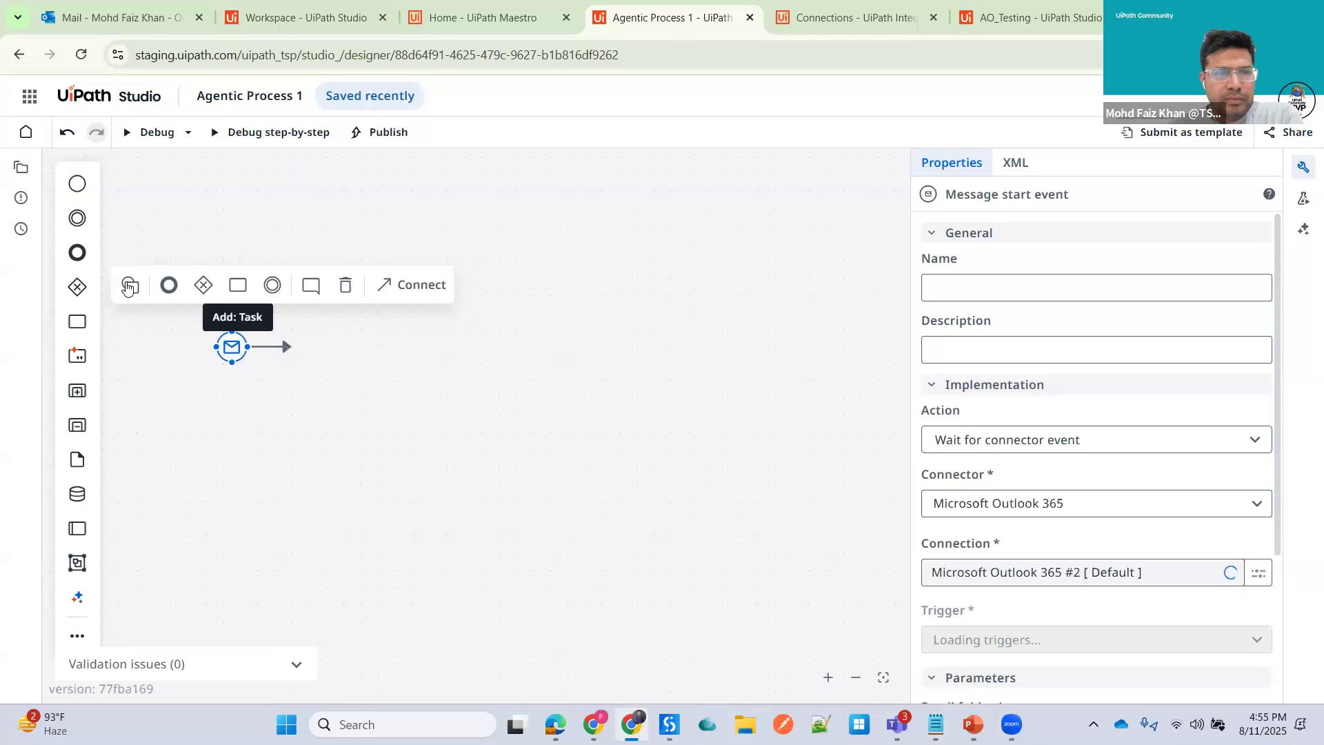
click(127, 289)
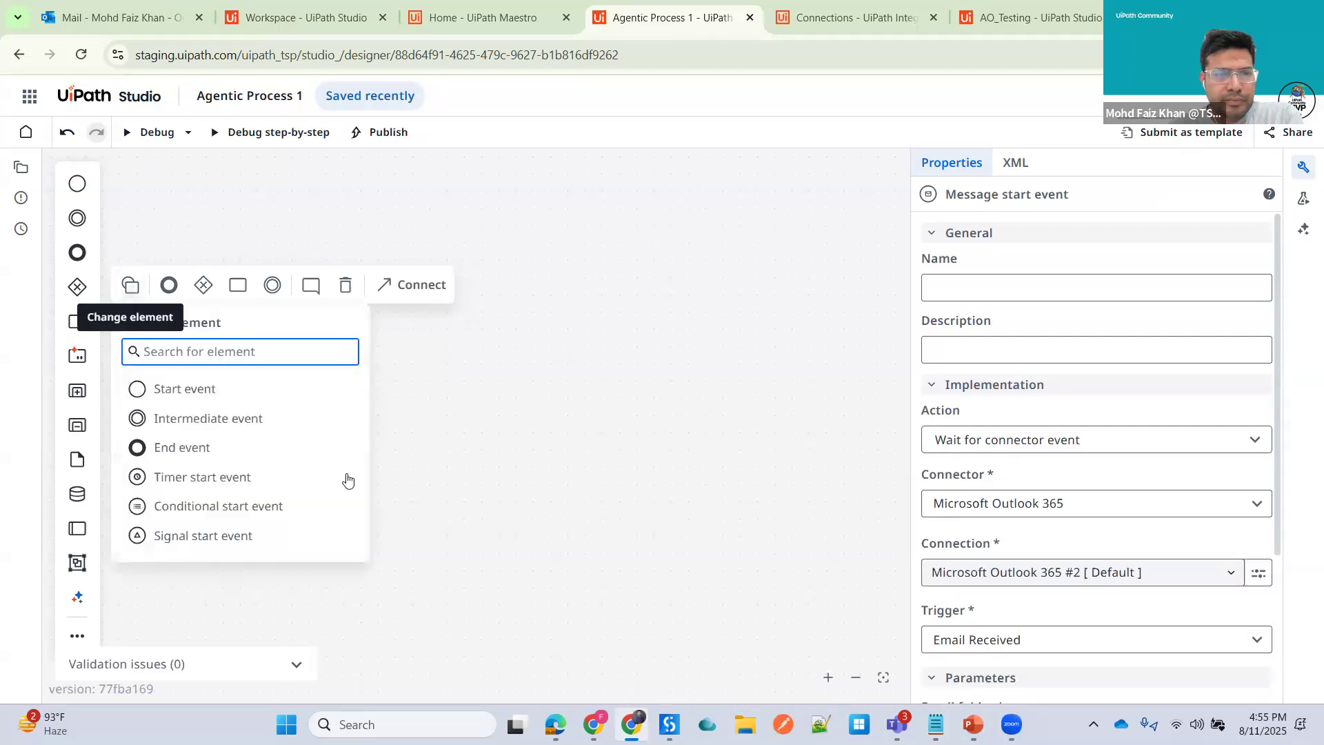
click(205, 423)
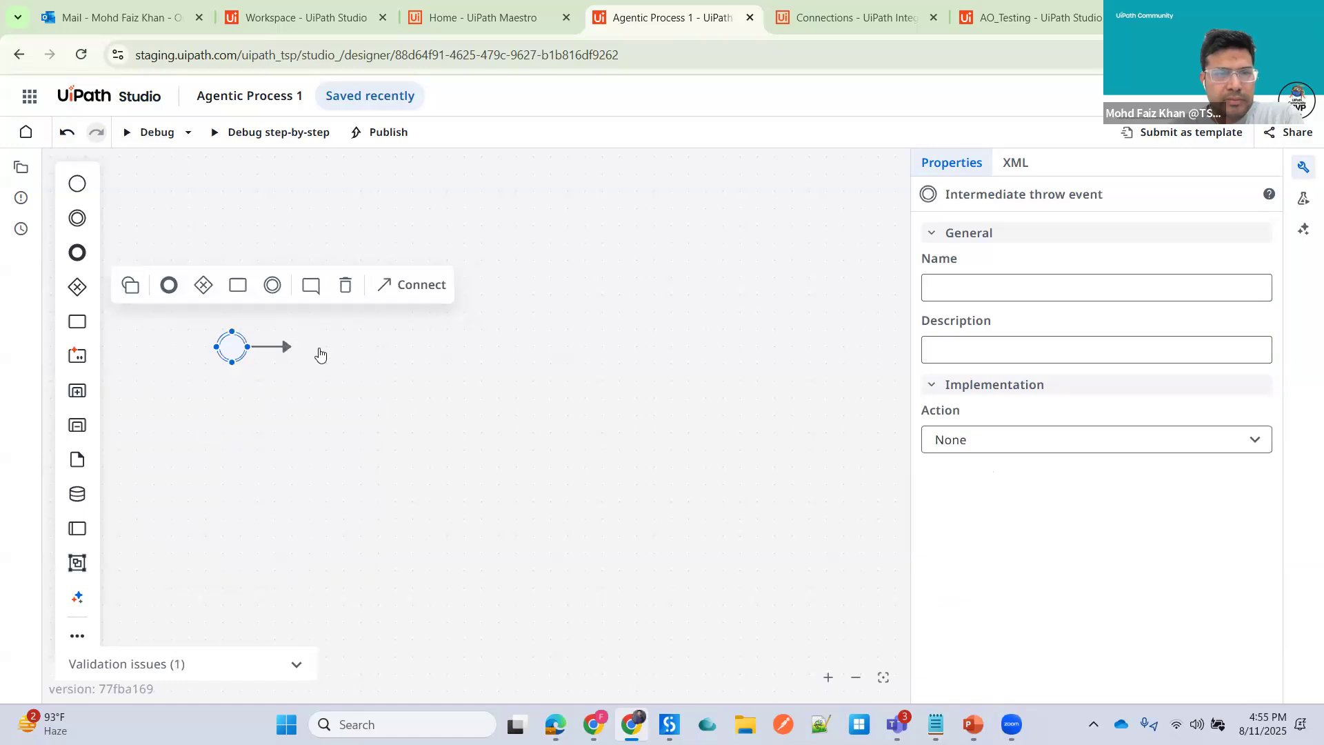
mouse_move(243, 350)
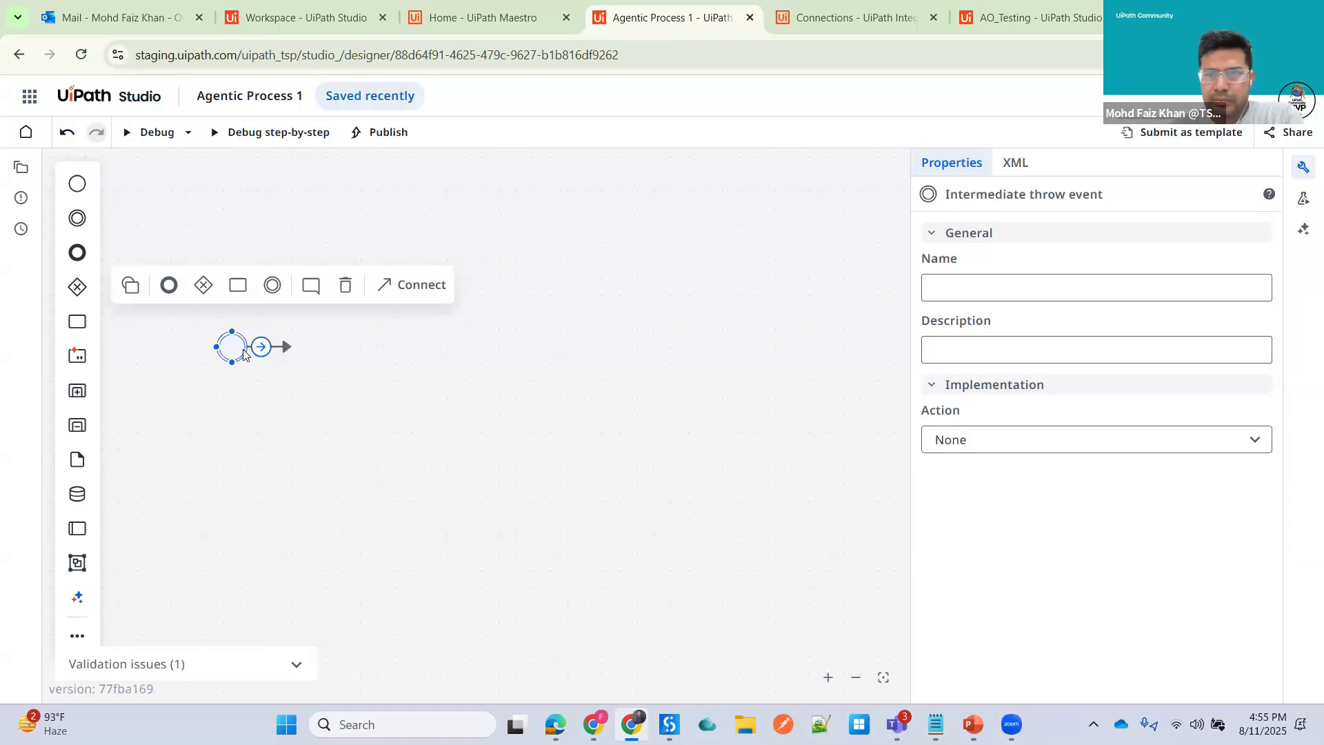
click(975, 445)
click(982, 527)
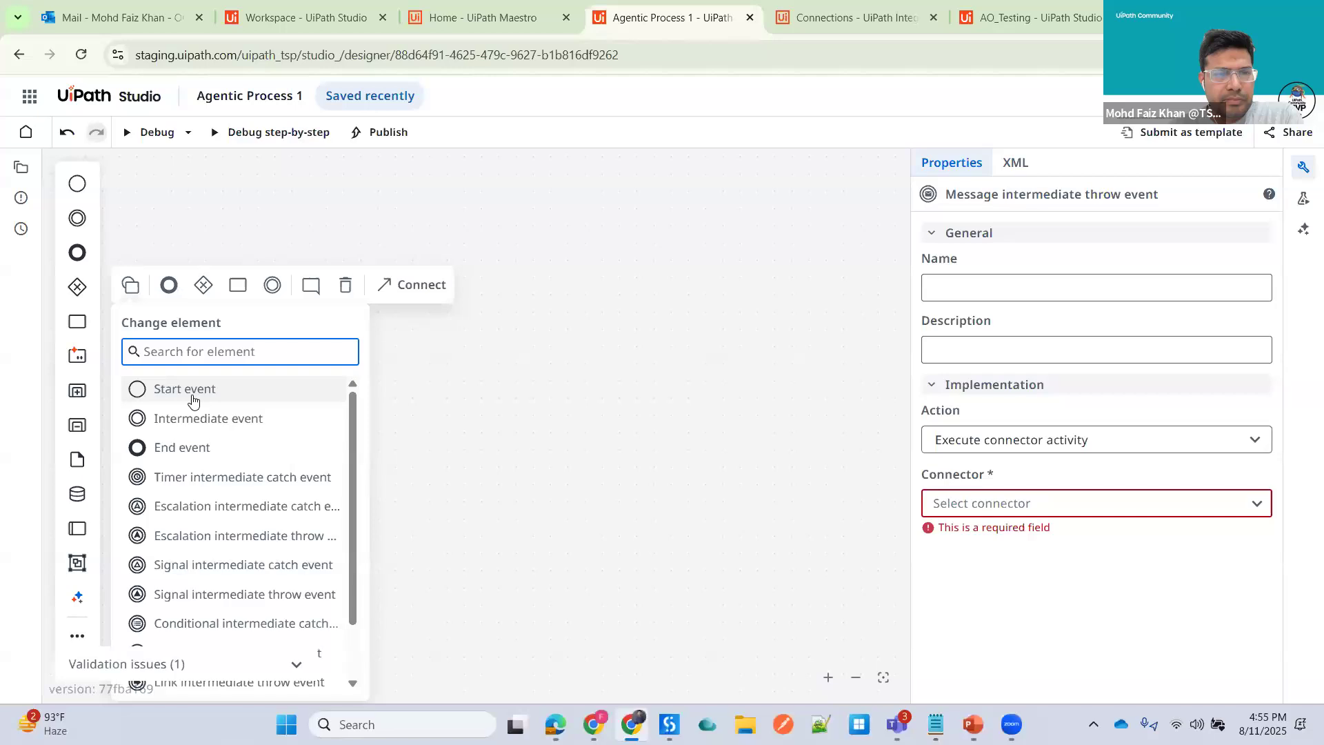
click(191, 390)
click(486, 300)
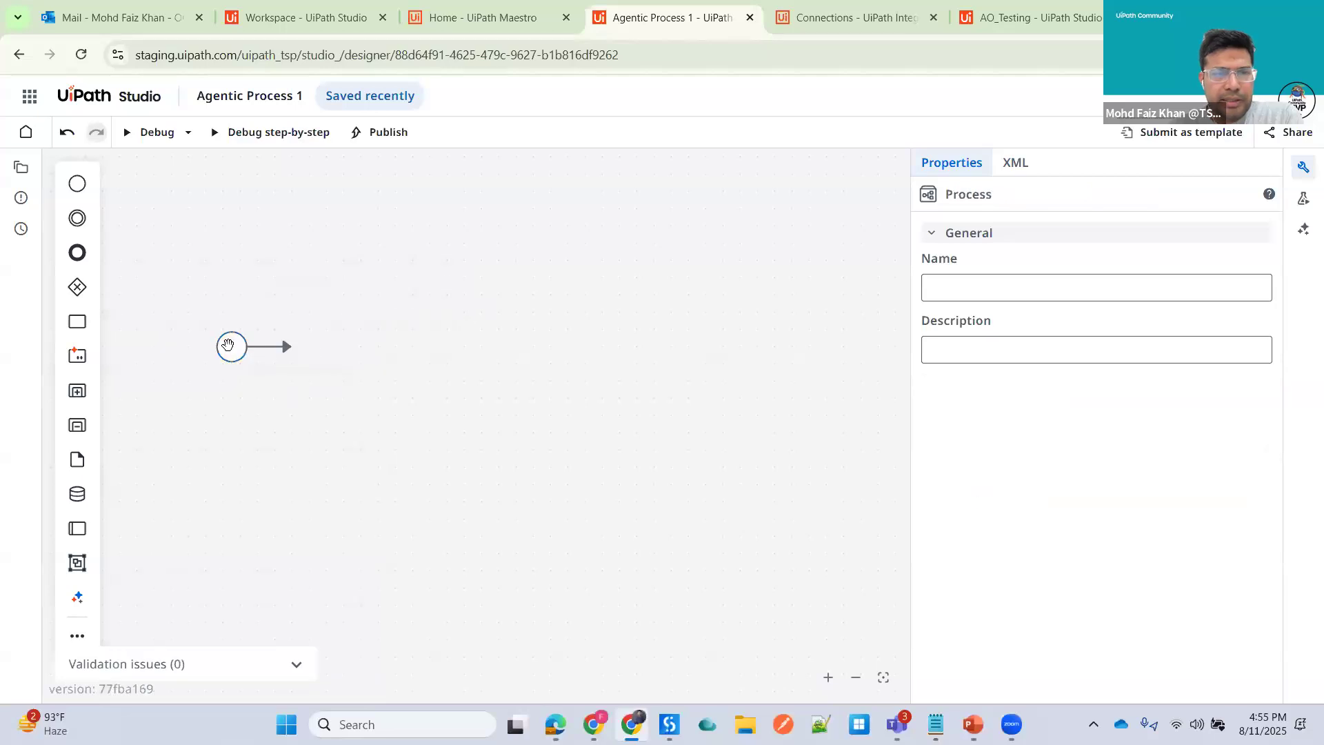
- Append an exclusive gateway after the start event and move it further to the right
click(231, 346)
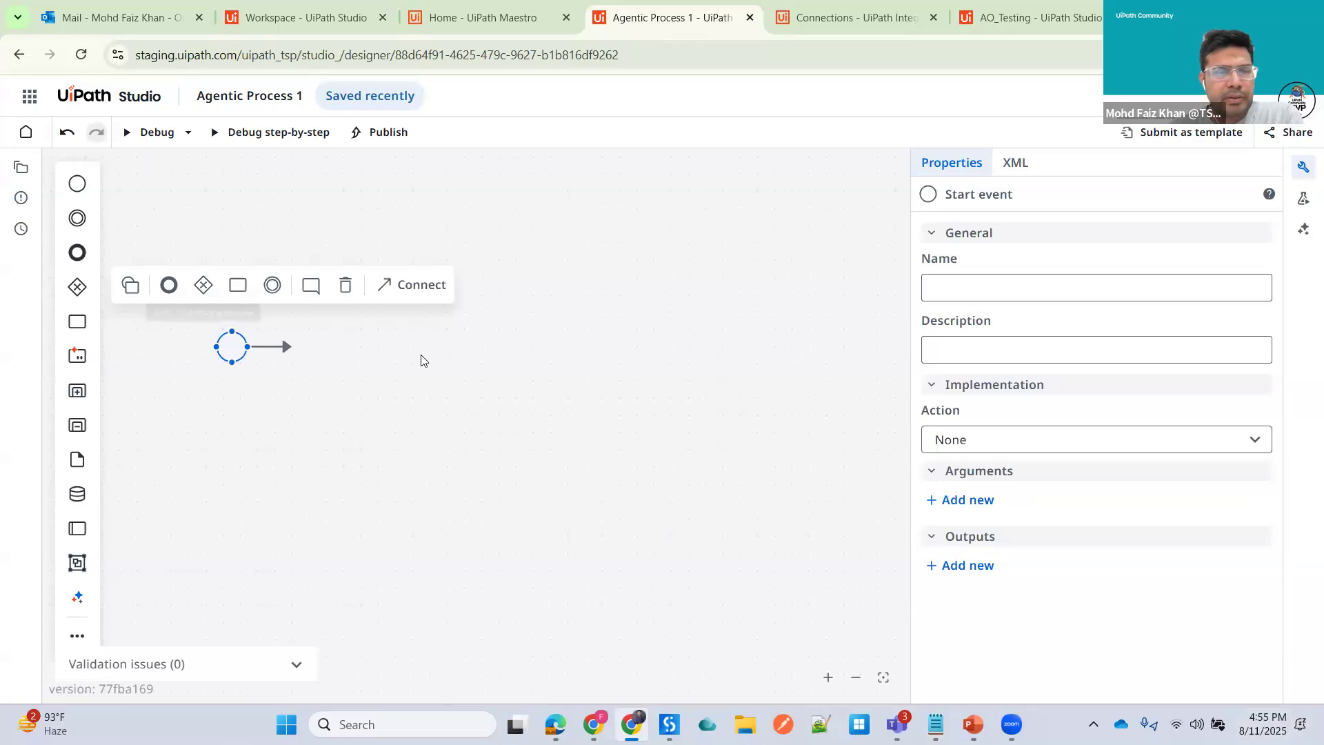
click(233, 346)
click(233, 346)
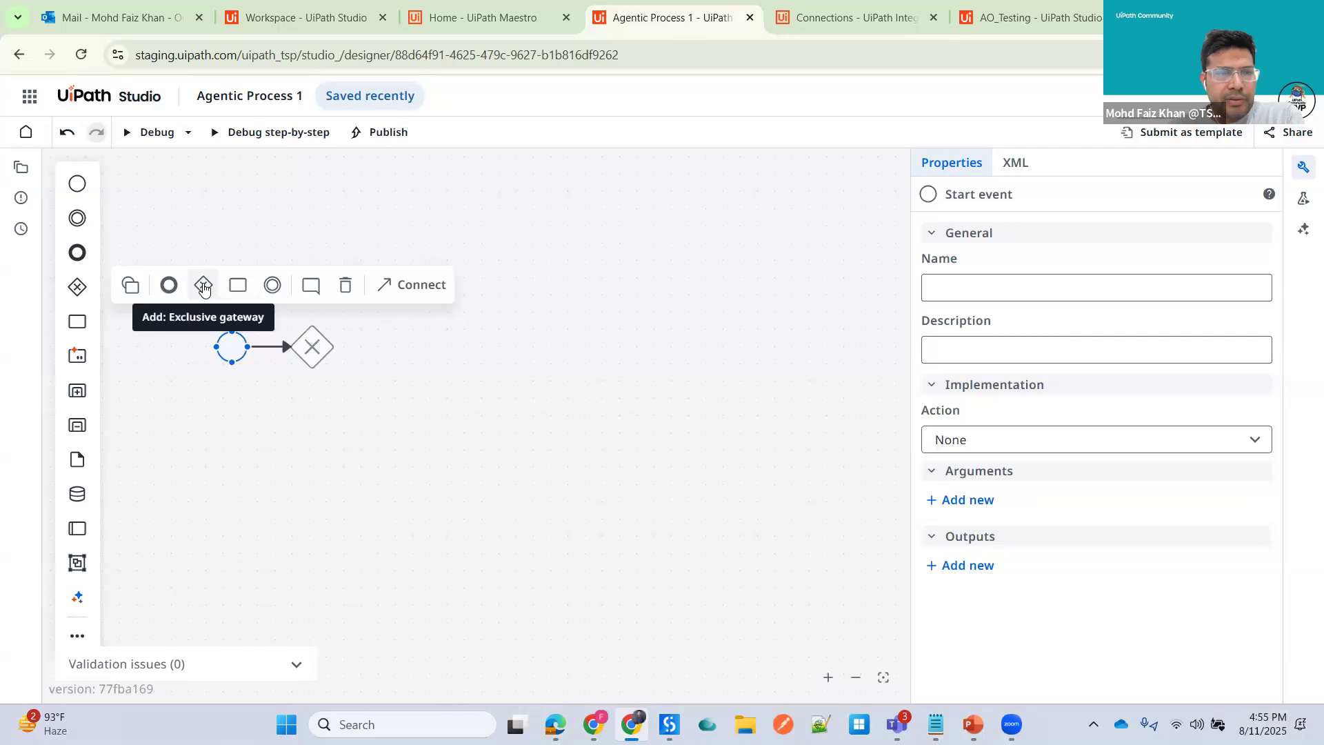
click(204, 289)
drag(310, 366, 378, 383)
click(296, 382)
click(312, 347)
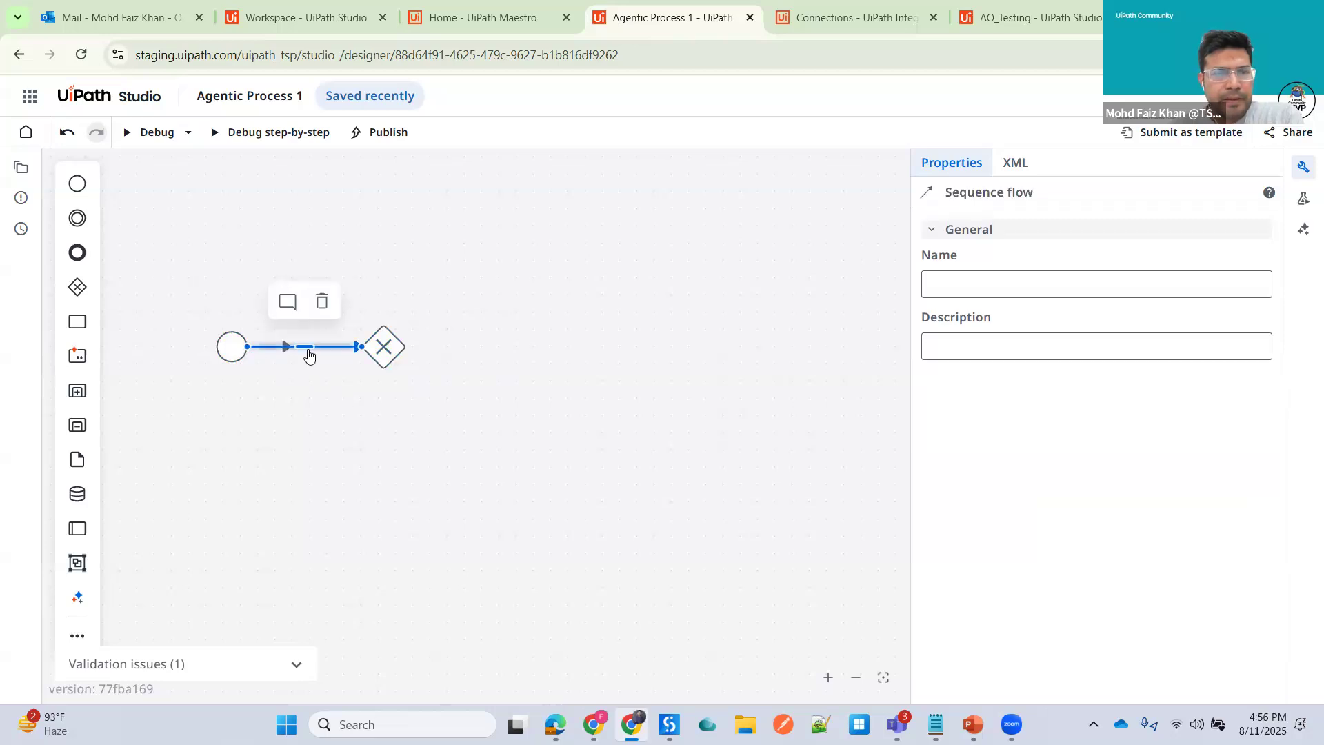
- Return to the workspace, reopen Agentic Process 1 and select the exclusive gateway
click(145, 102)
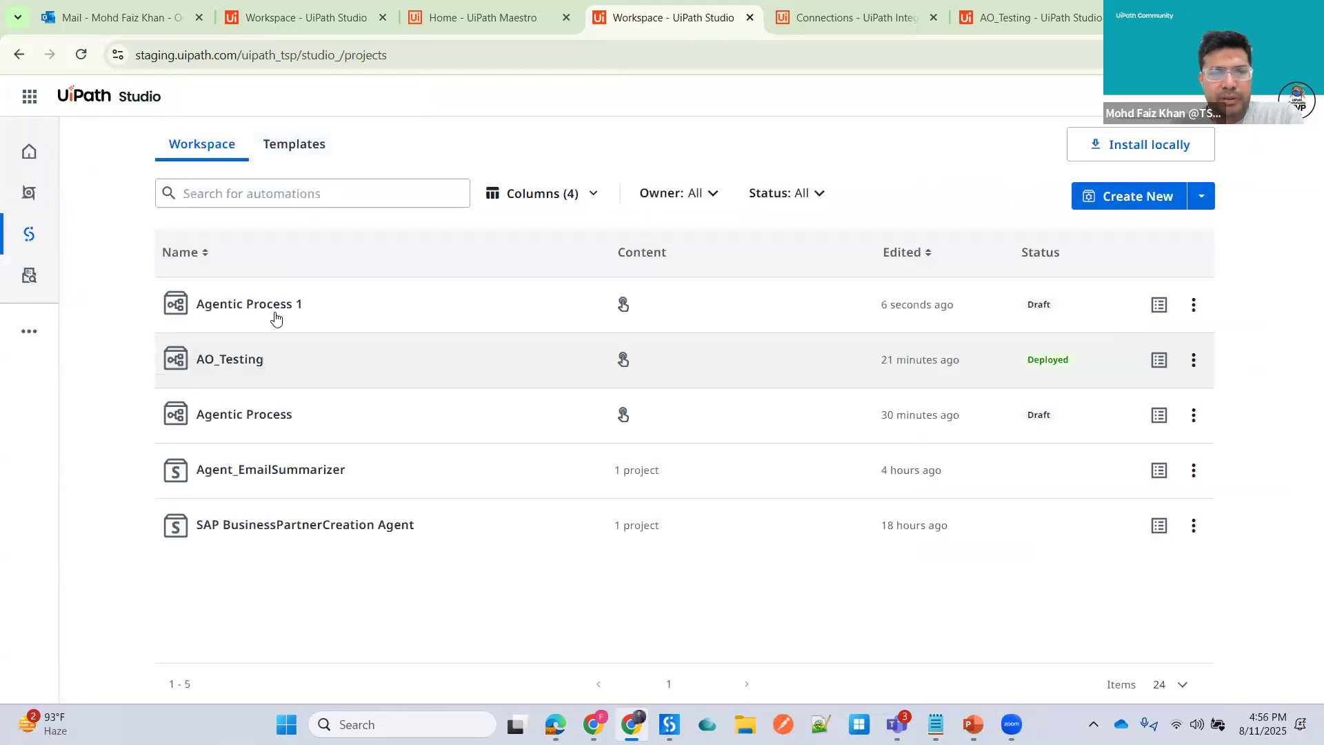
click(275, 314)
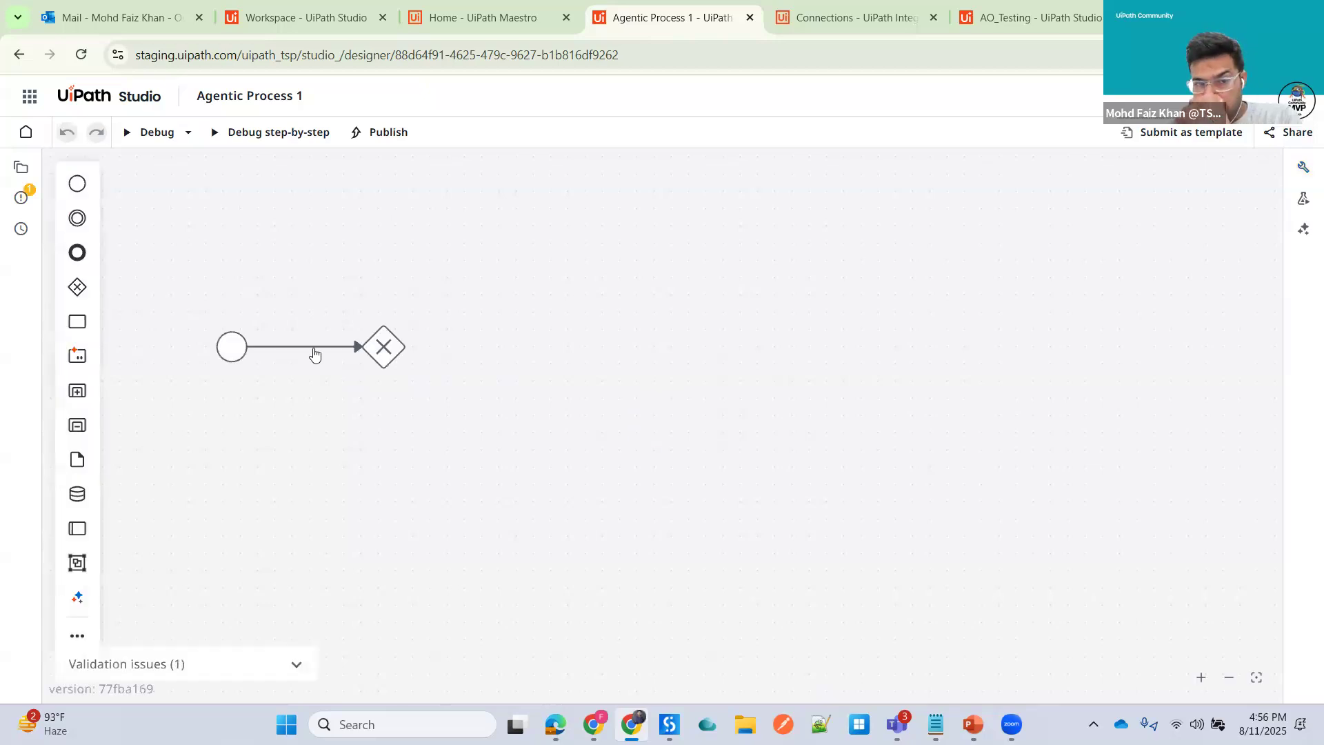
click(384, 350)
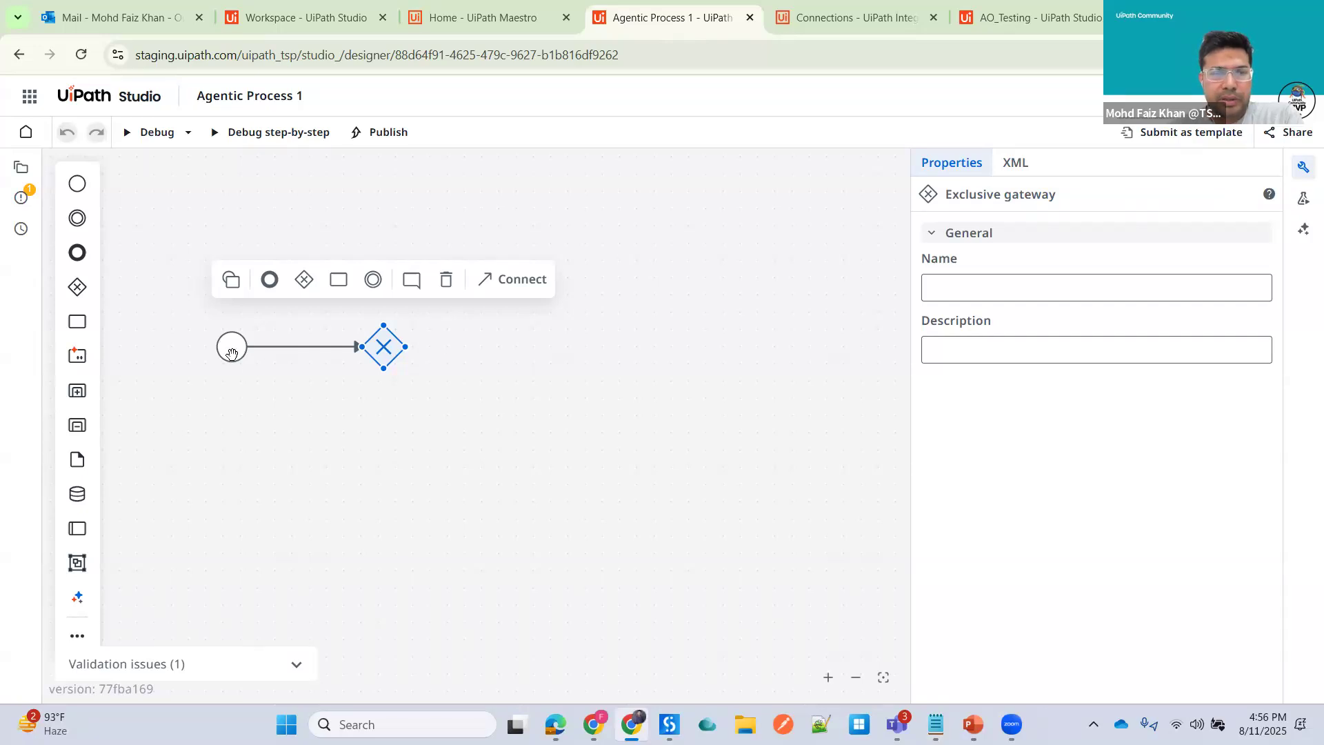
- Set the start event's action to Wait for connector event with the Microsoft Outlook 365 connector
click(231, 353)
click(990, 443)
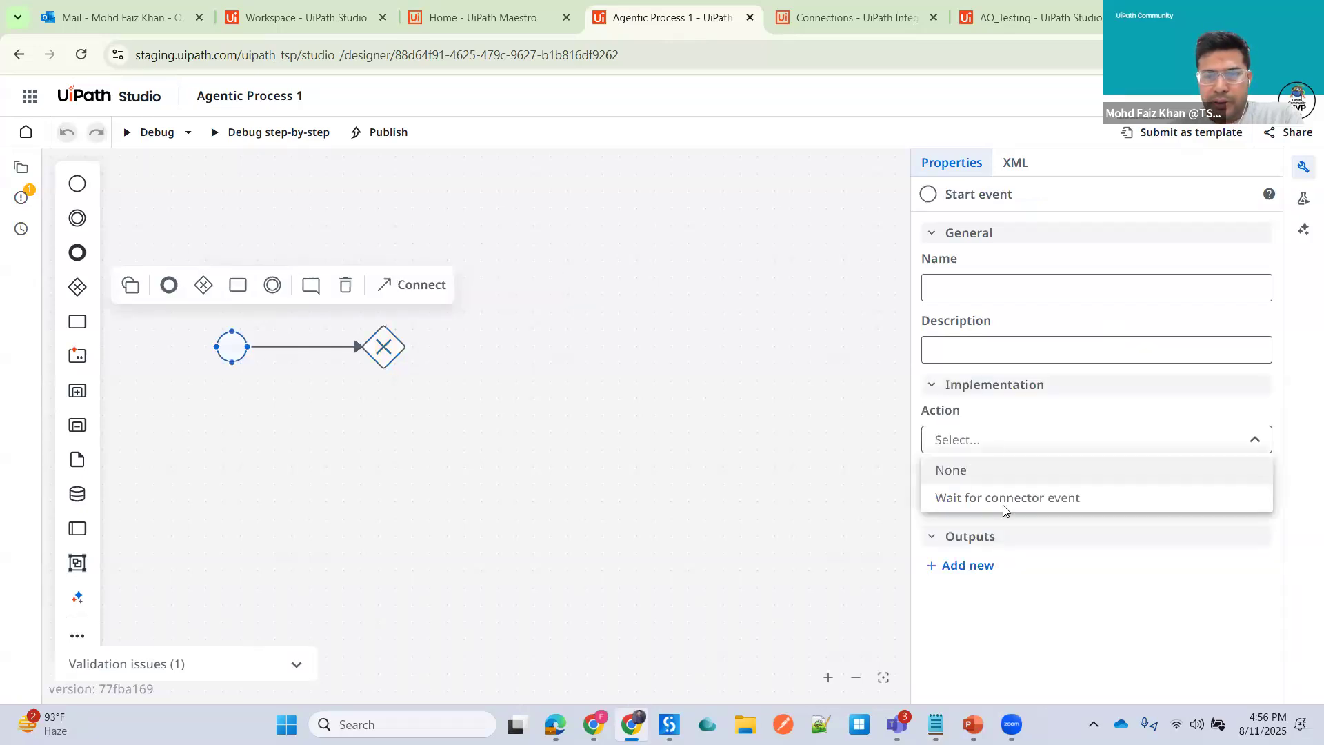
click(1019, 498)
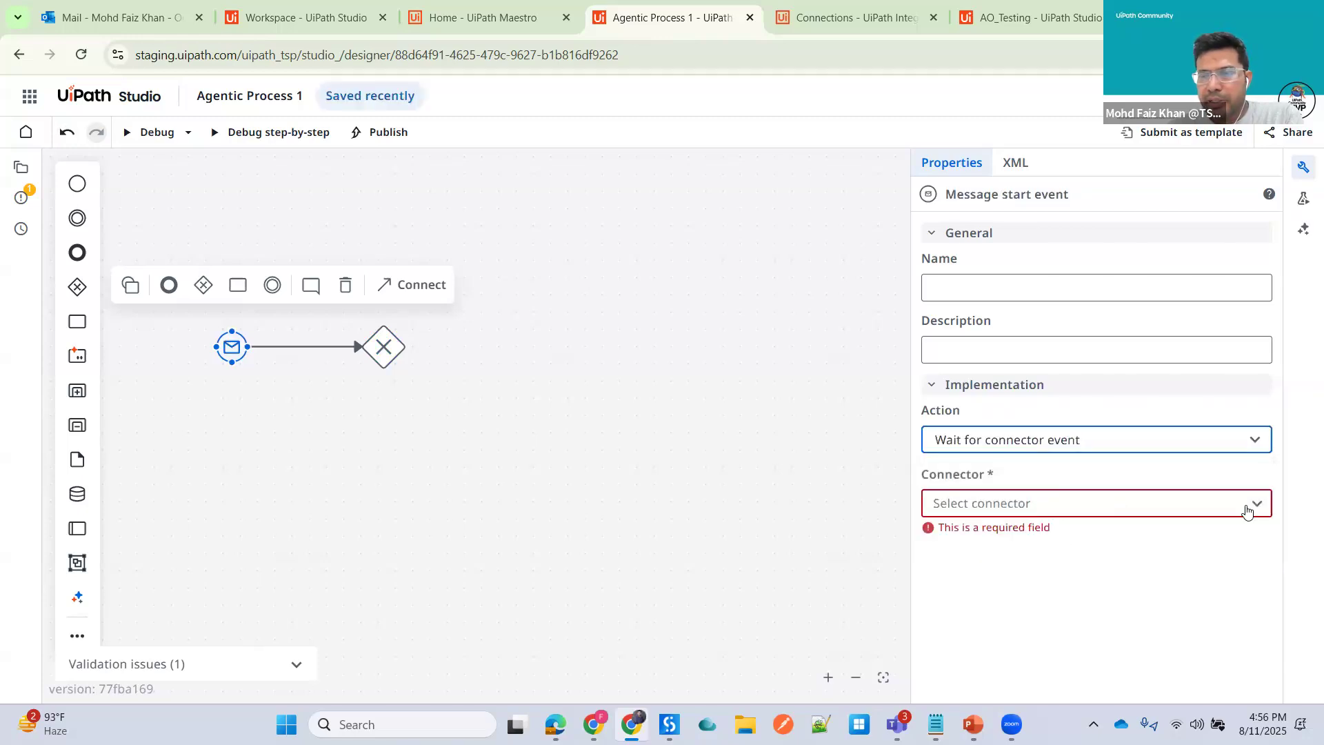
click(1248, 511)
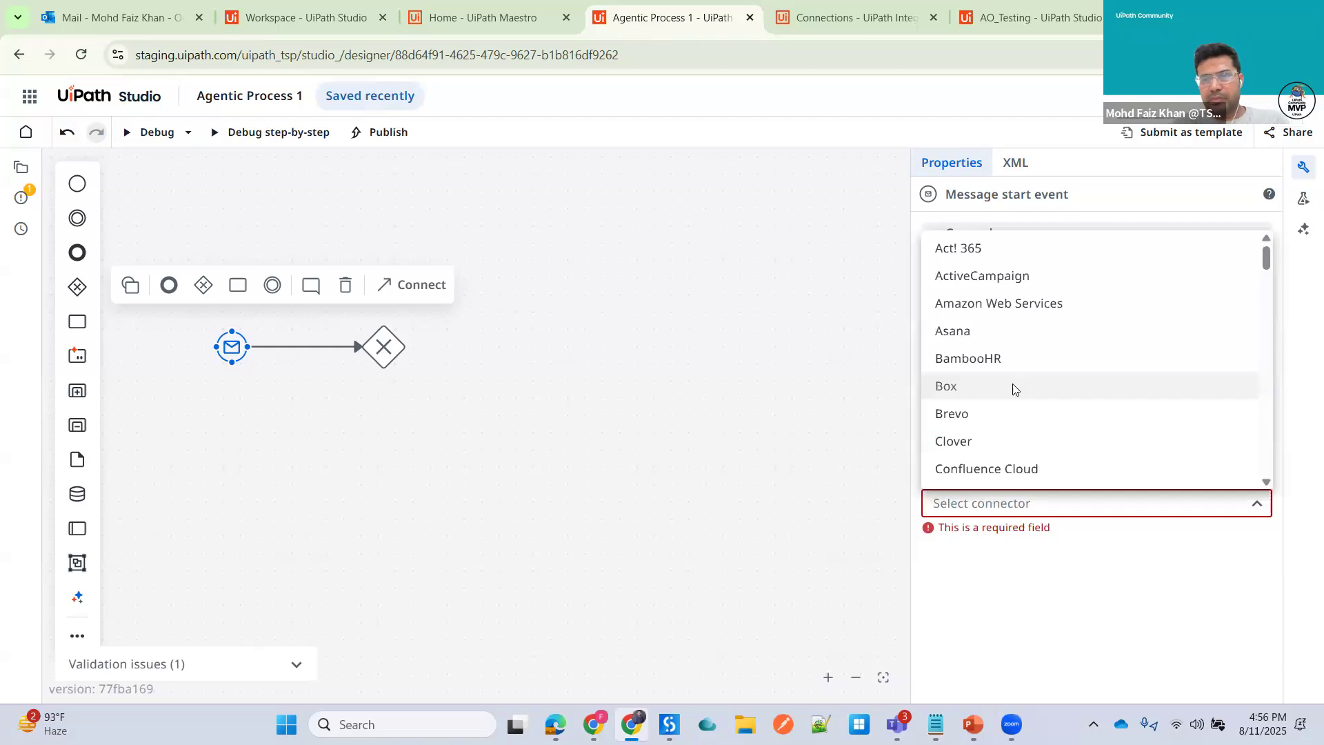
text(out)
click(1062, 536)
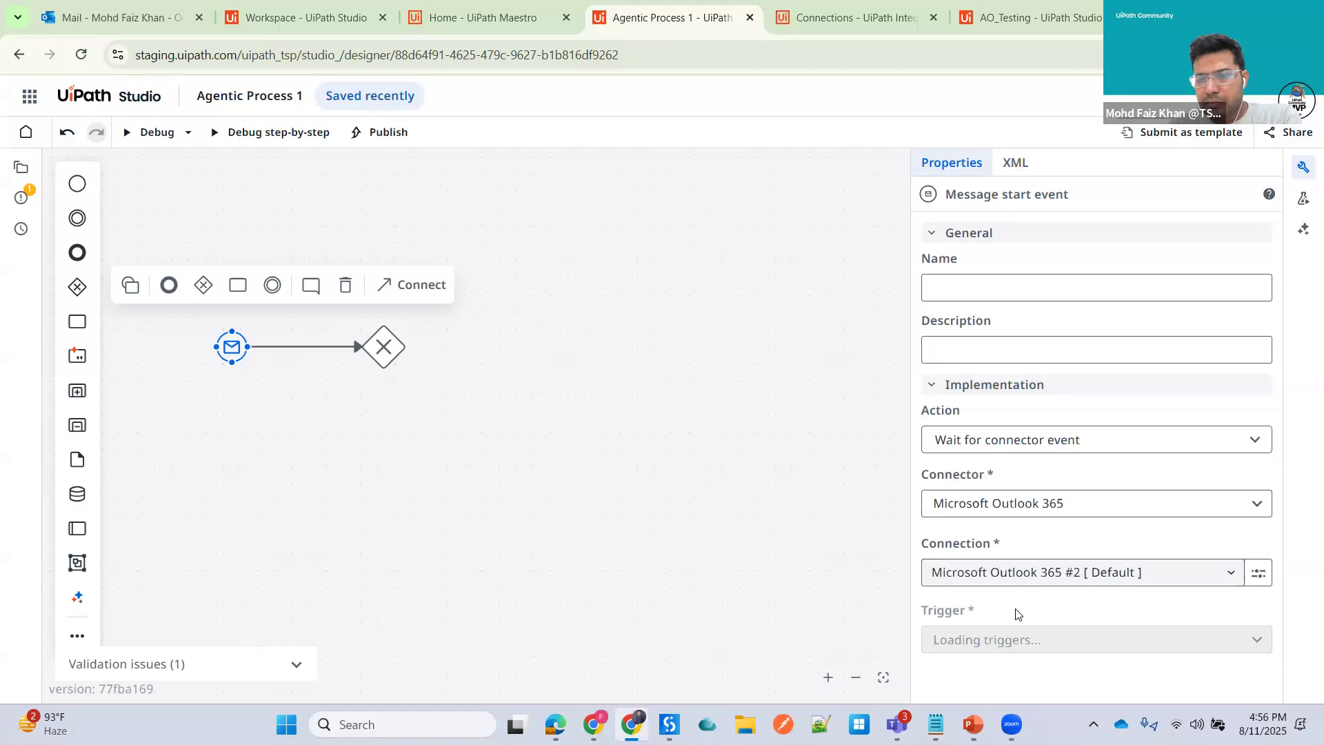
- Set the start event's trigger to Email Received and its email folder to Inbox
click(1256, 645)
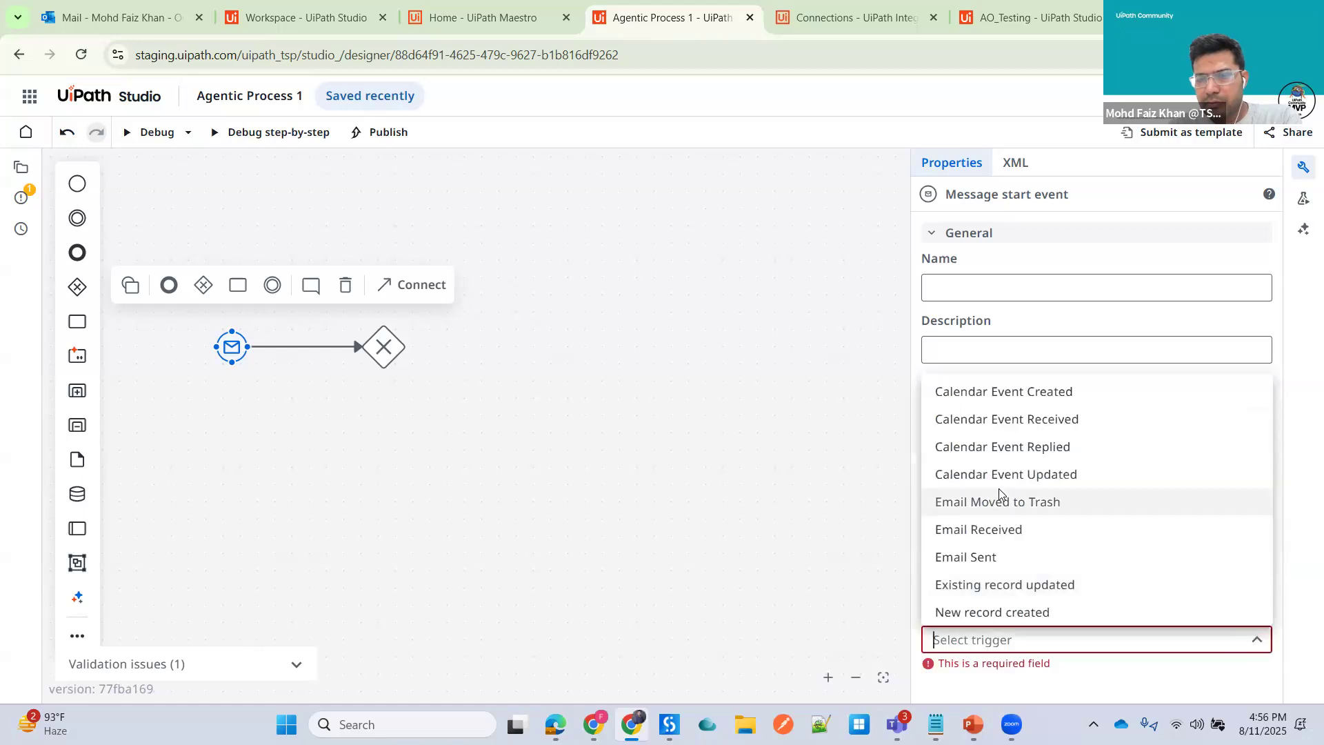
click(1023, 531)
scroll(1179, 599, down, 3)
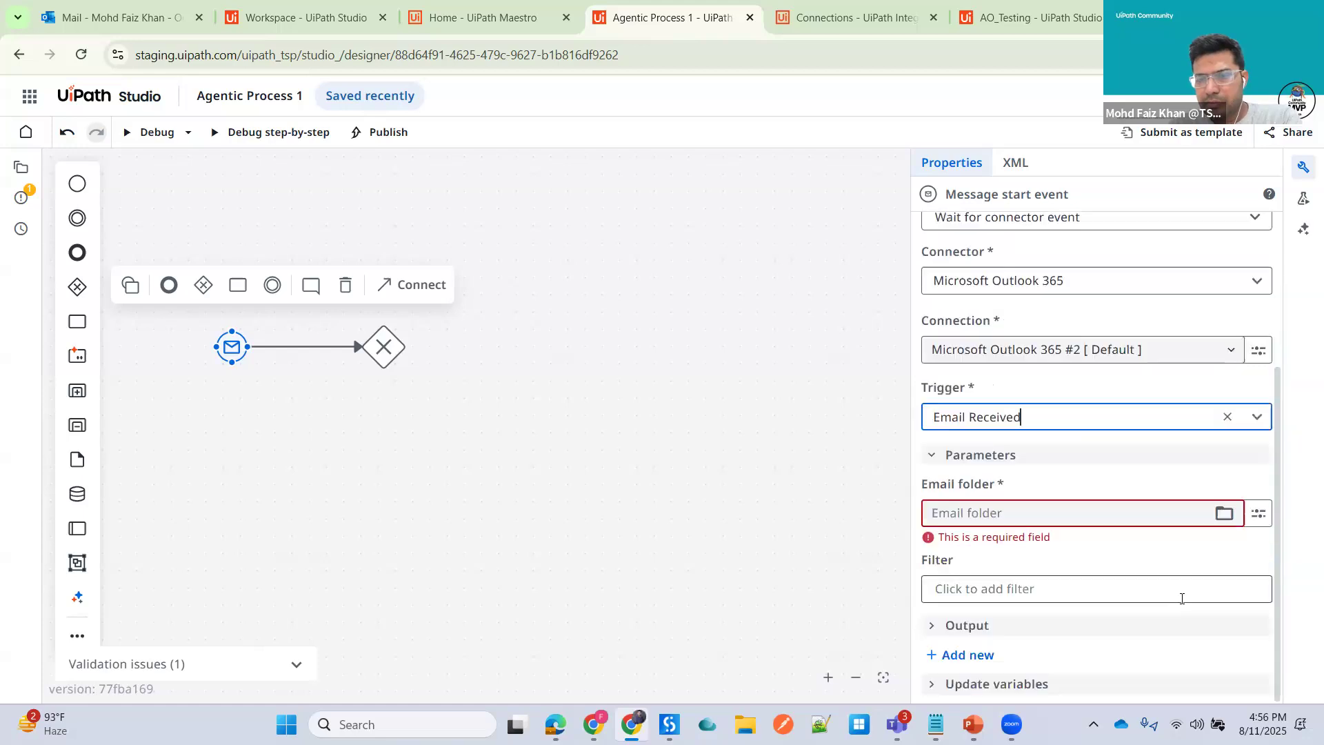
click(1224, 512)
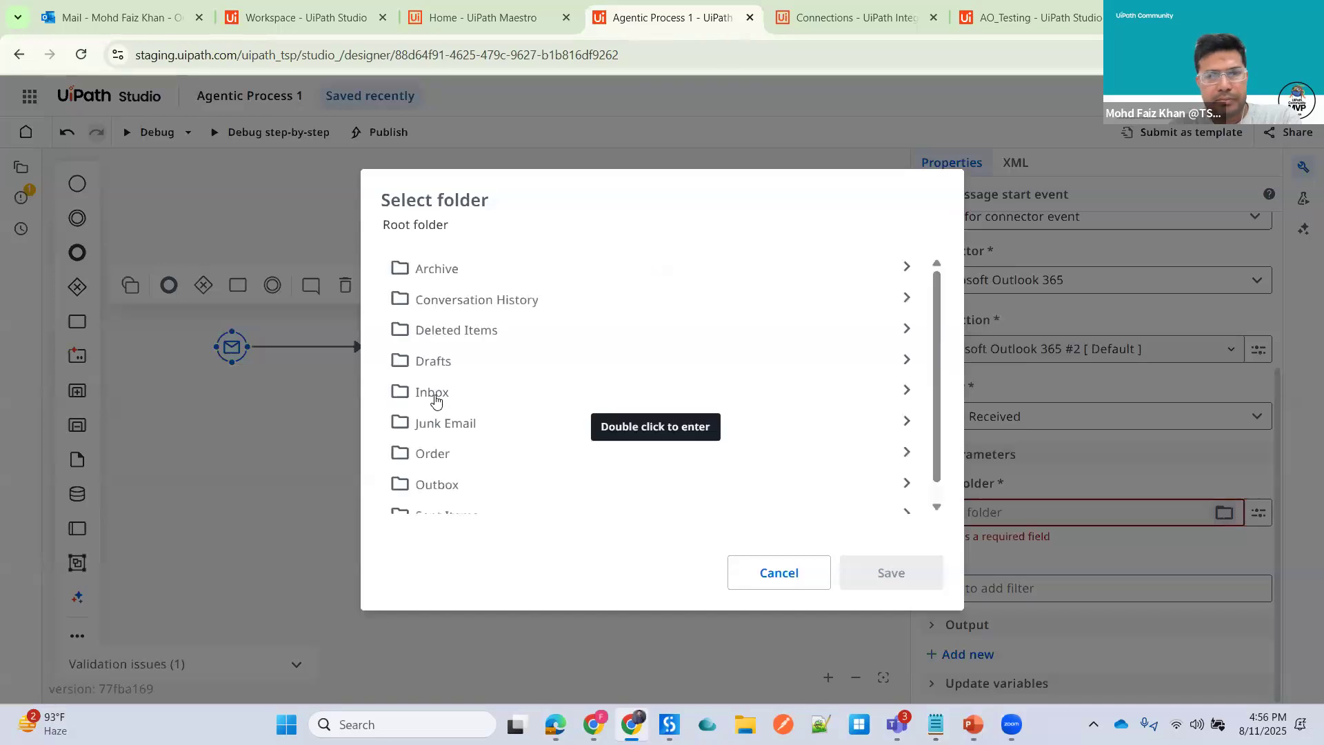
click(435, 407)
click(890, 573)
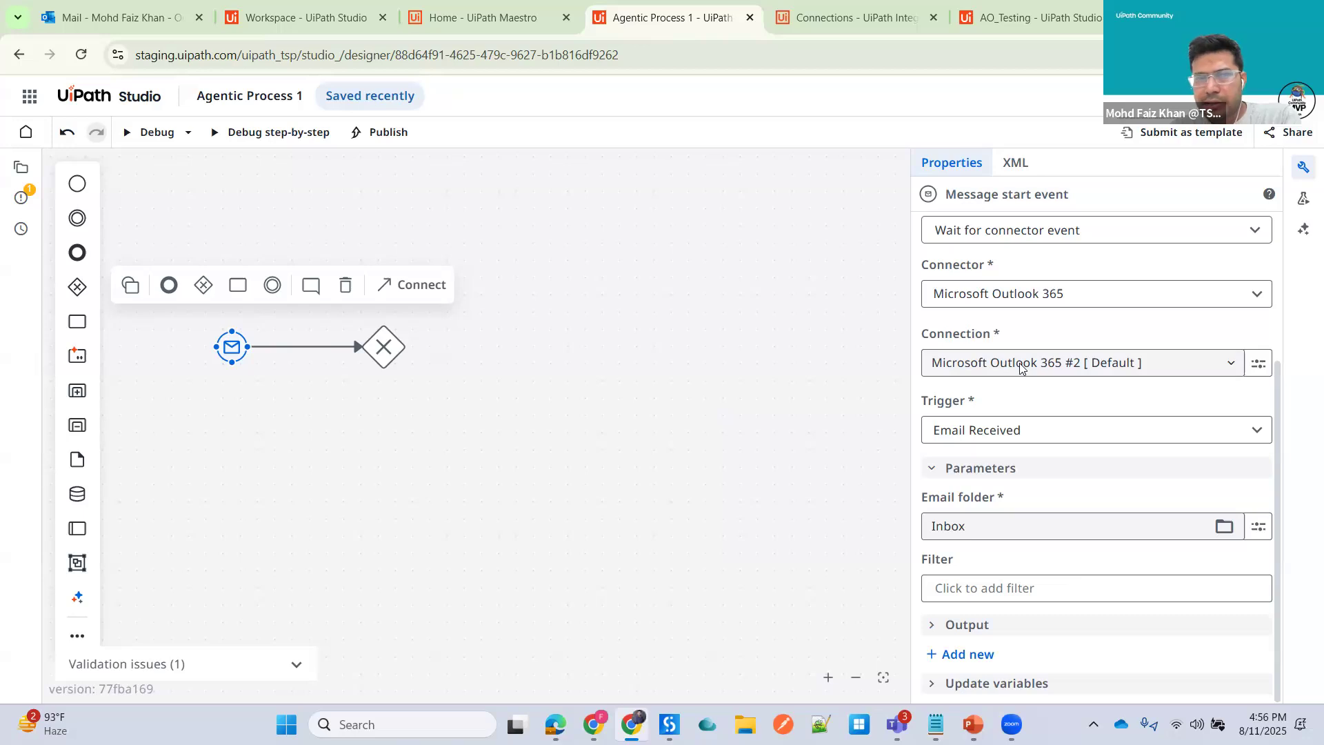
- Append a task after the exclusive gateway and name it Agent - Email Summarizer
click(388, 355)
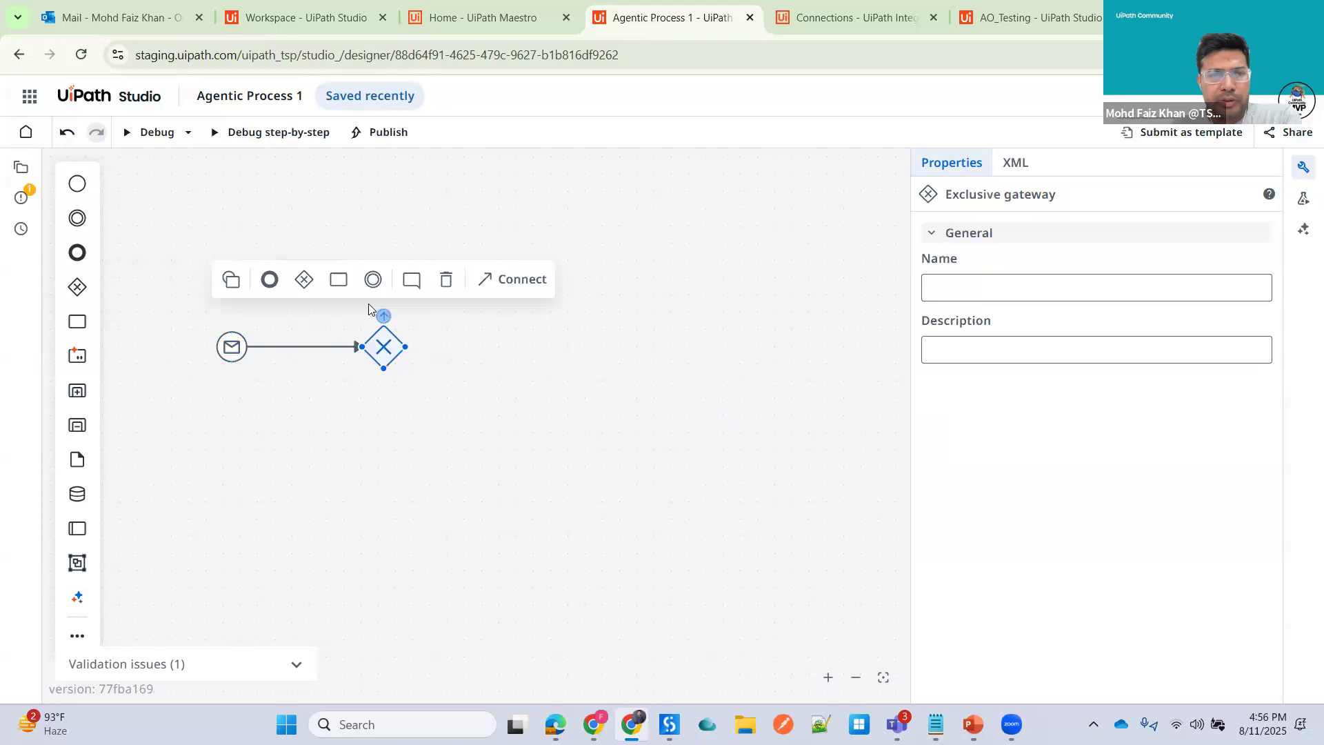
click(338, 280)
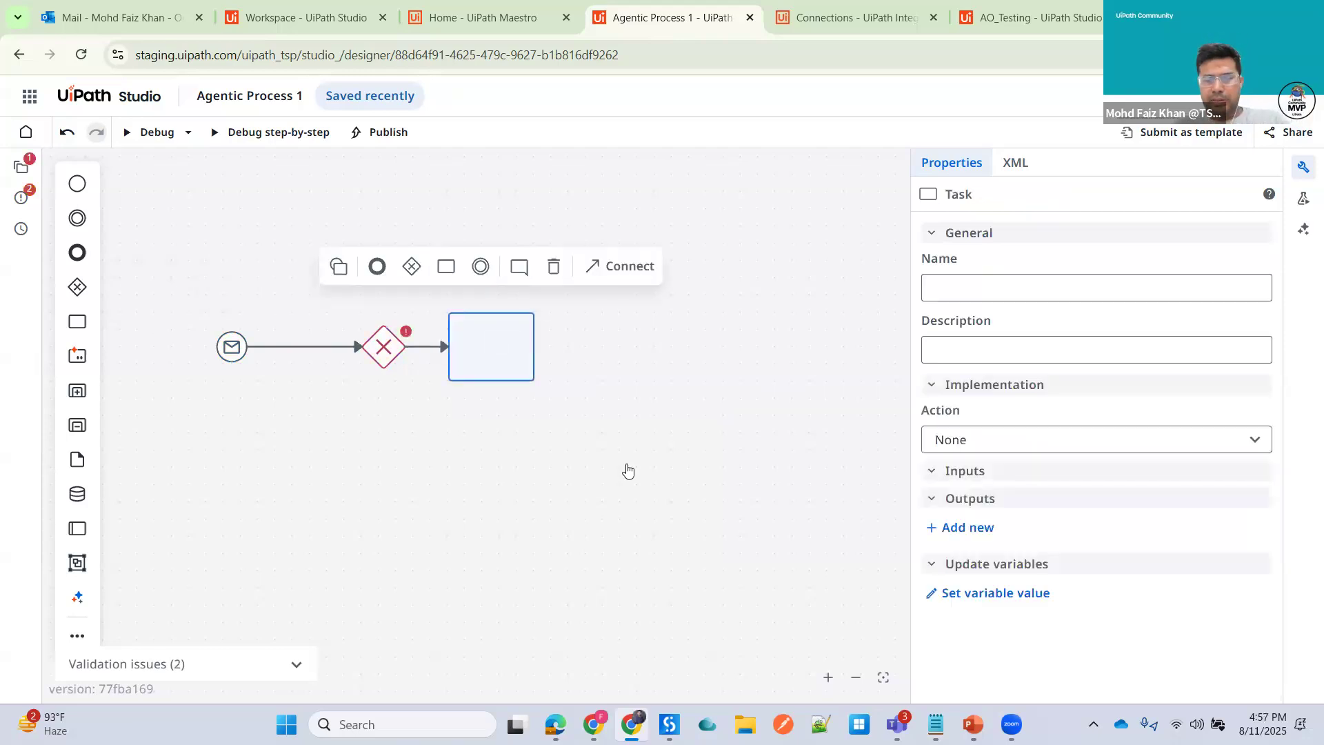
text(Agentic)
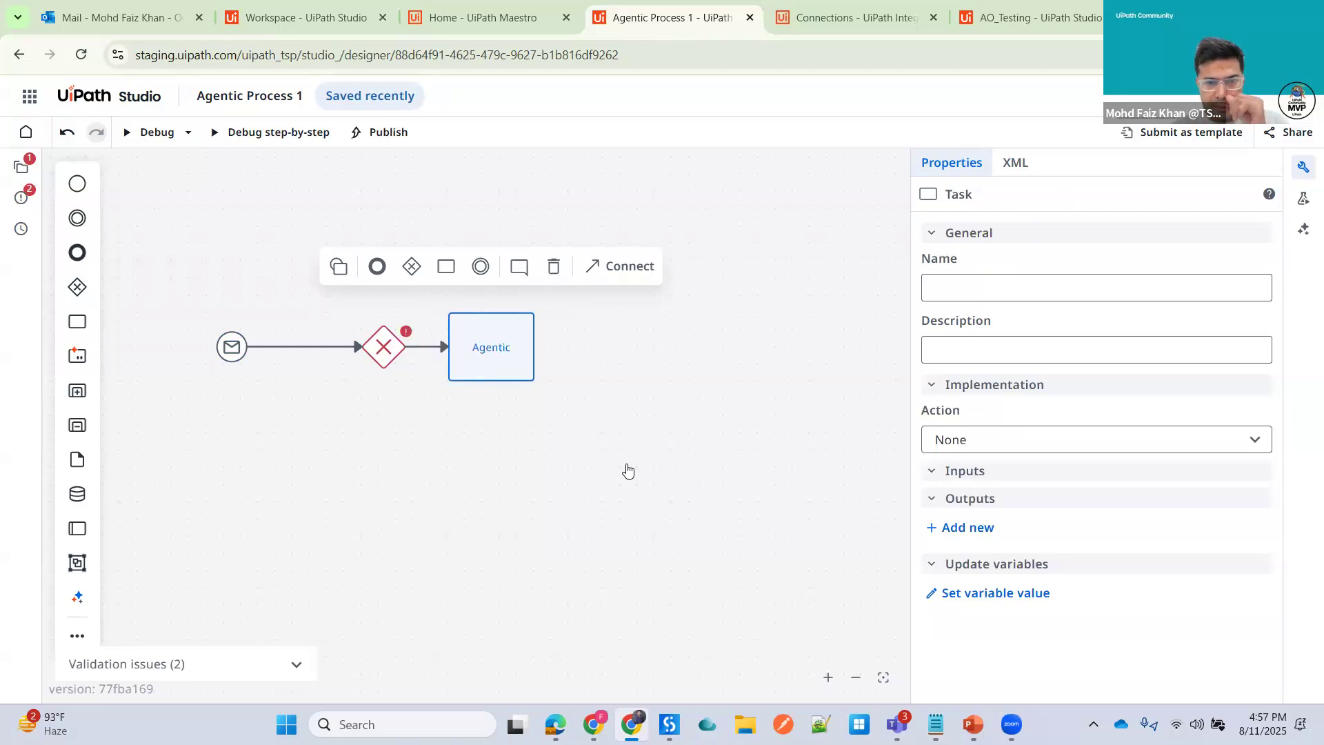
key(BackSpace)
key(BackSpace)
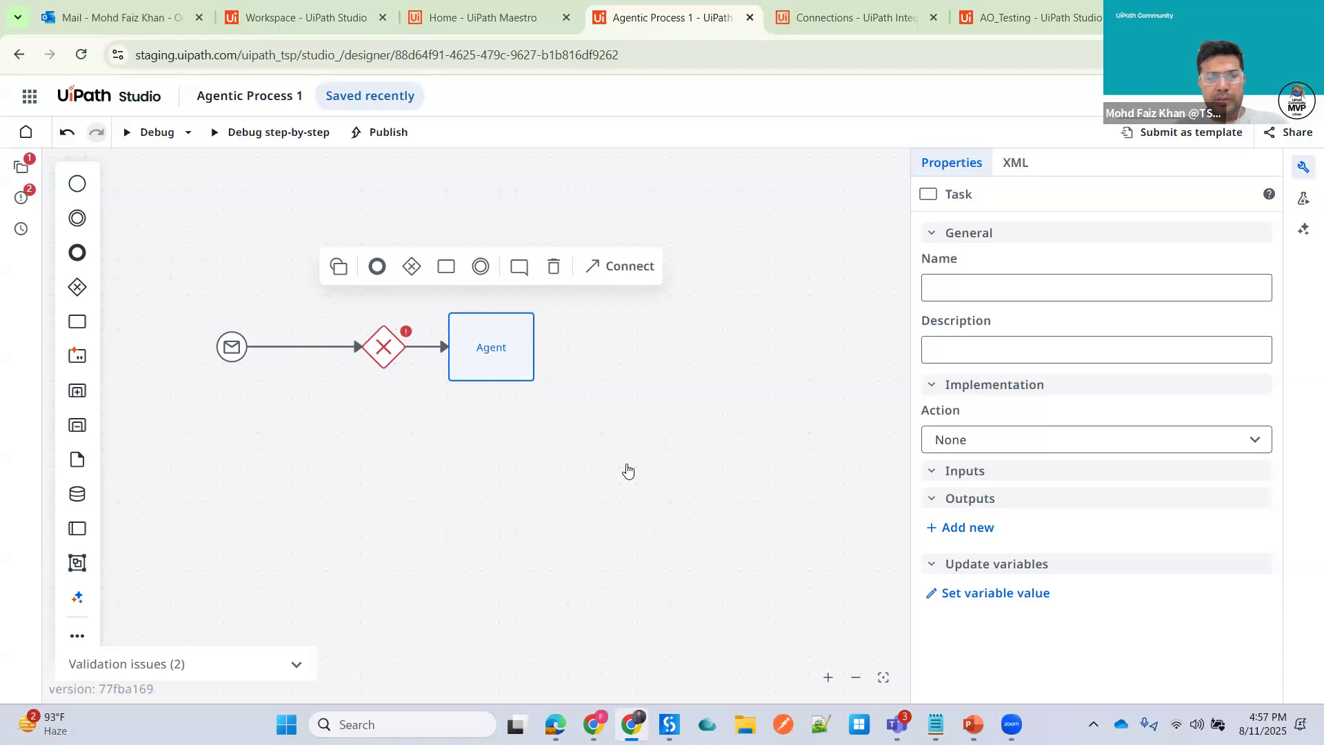
text(-)
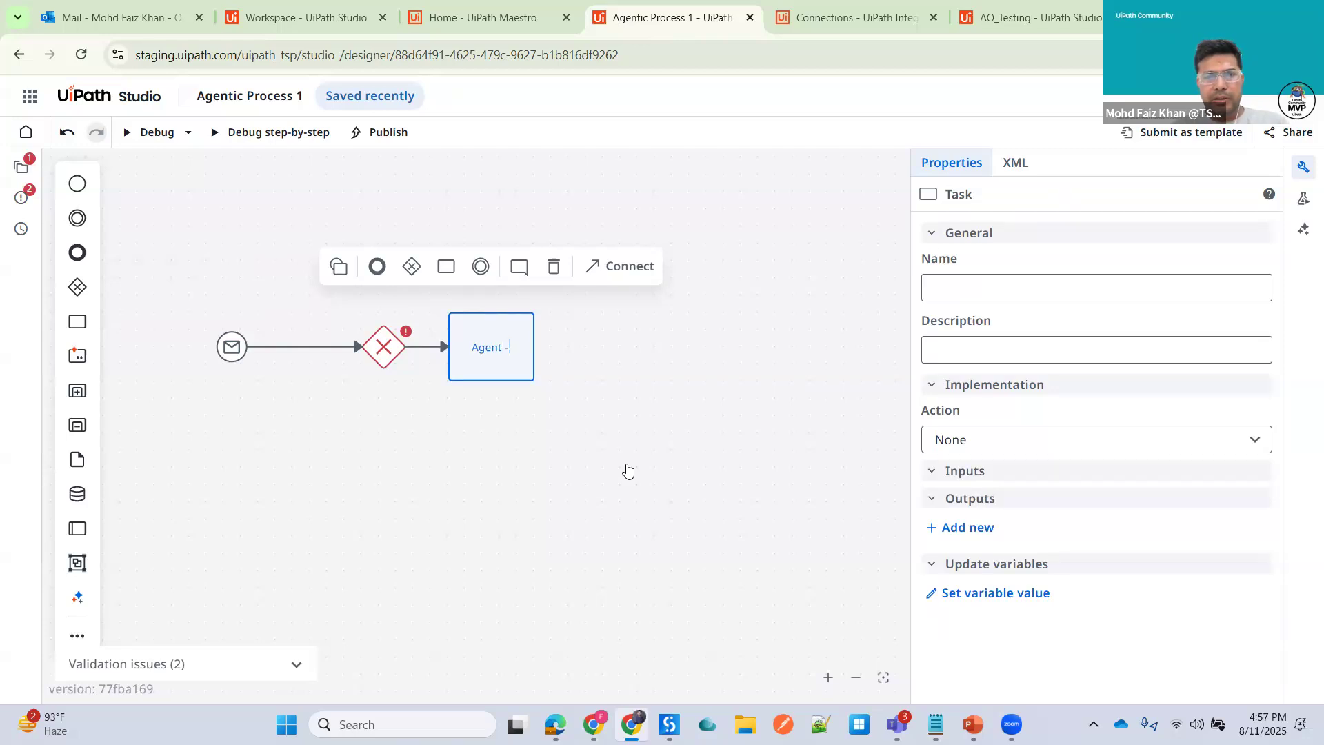
text( Email Summarizer)
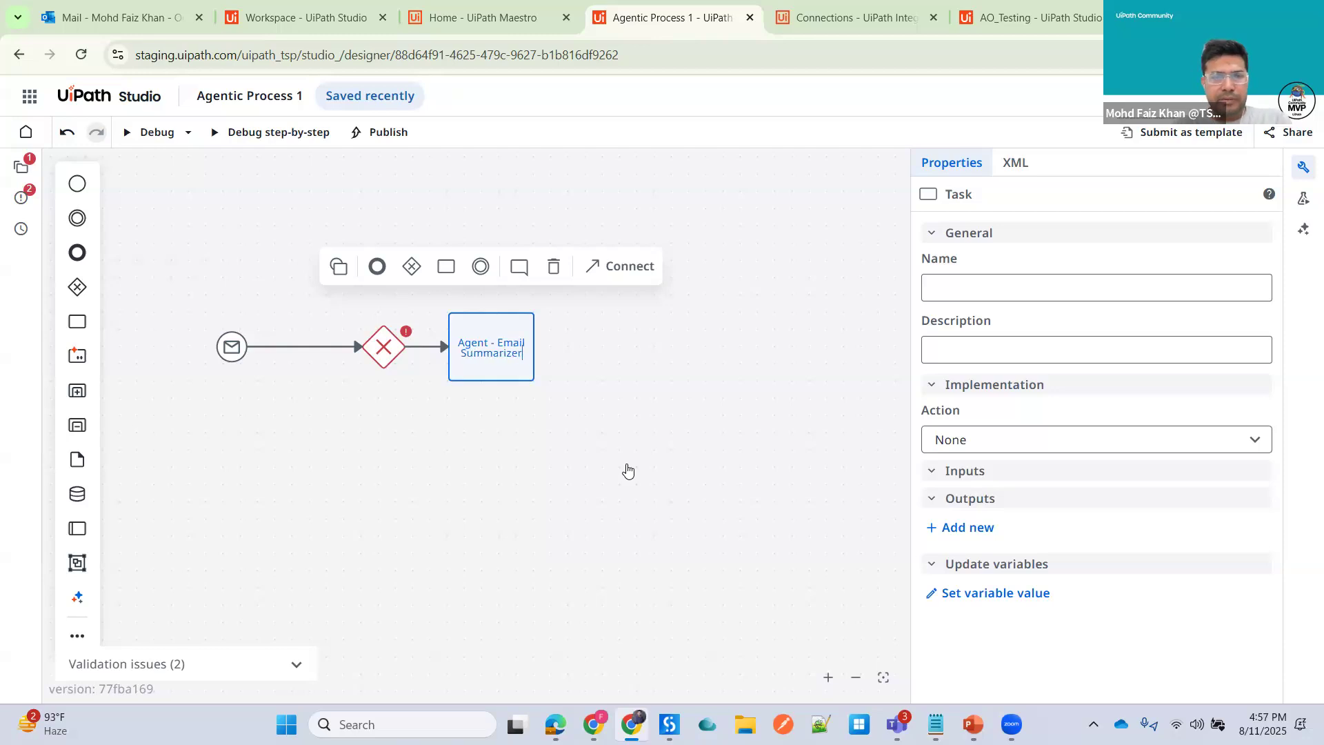
- Move the Agent - Email Summarizer task up and to the right of the gateway
click(549, 316)
drag(485, 345, 546, 275)
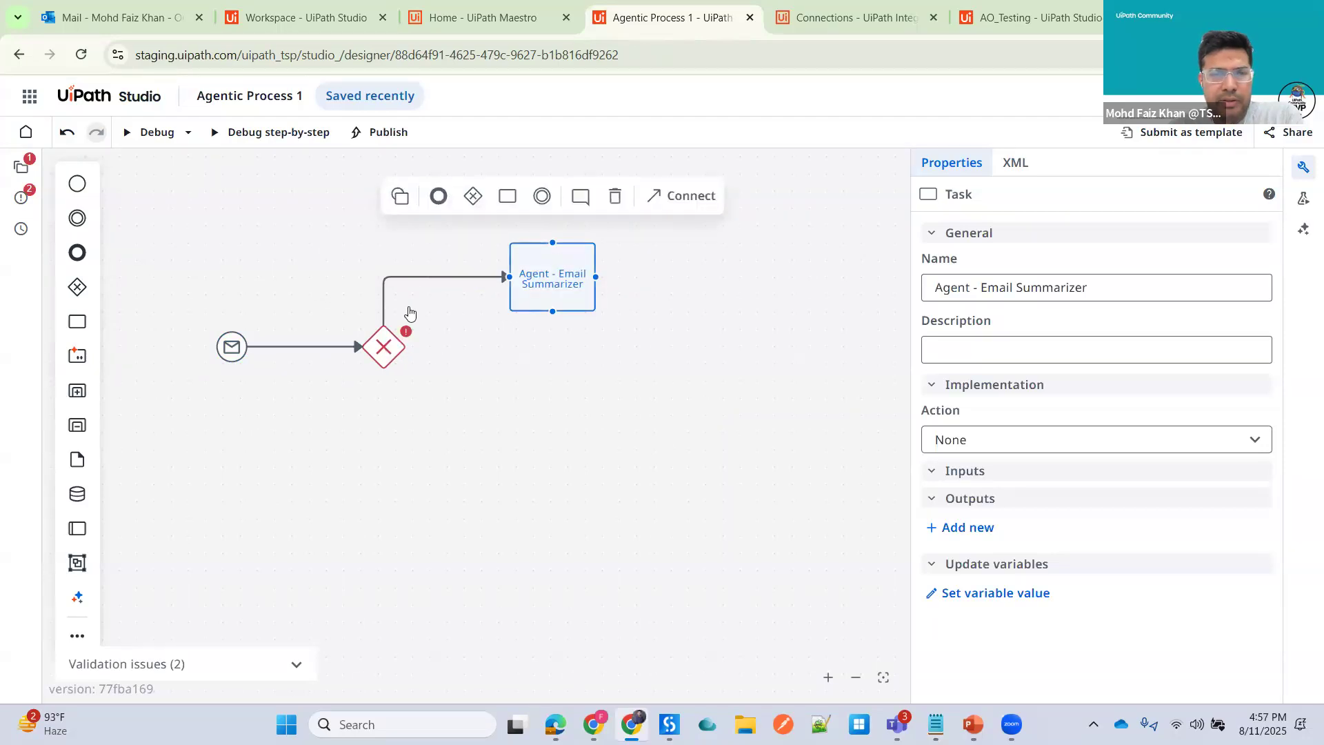
click(421, 283)
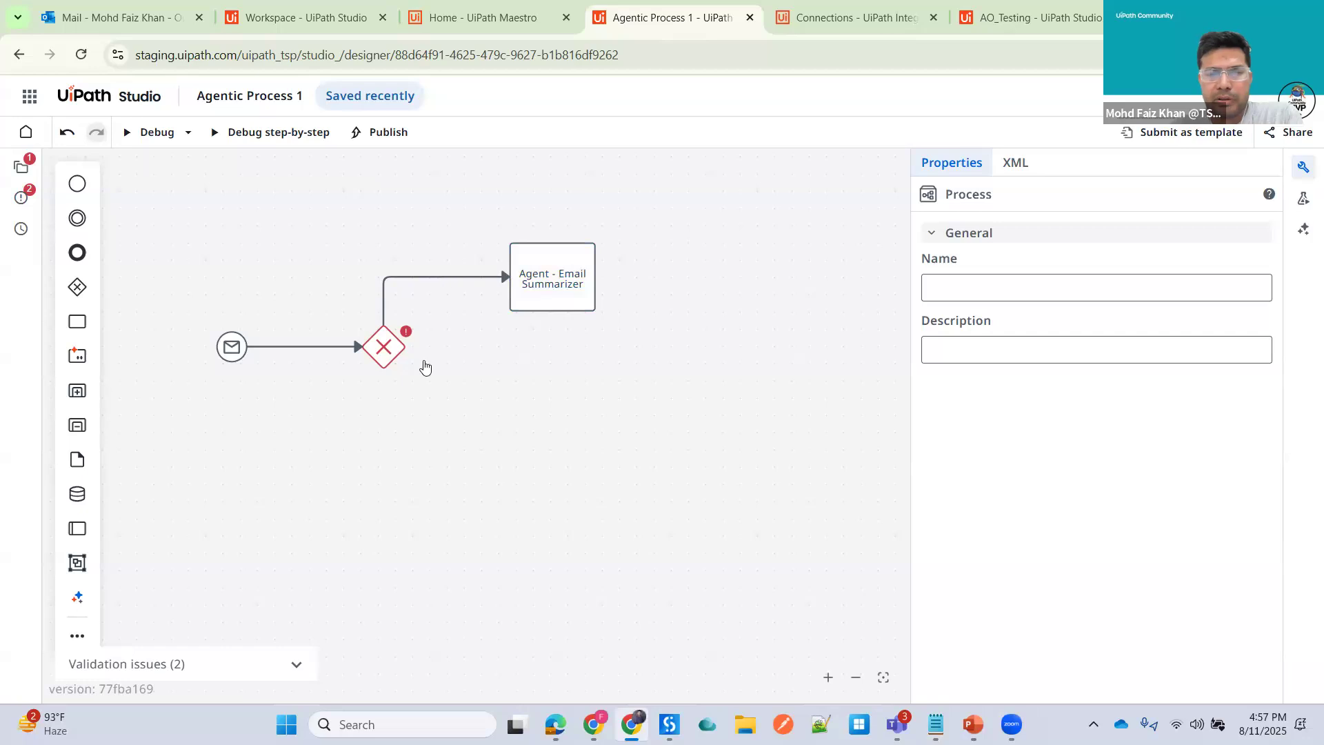
click(553, 283)
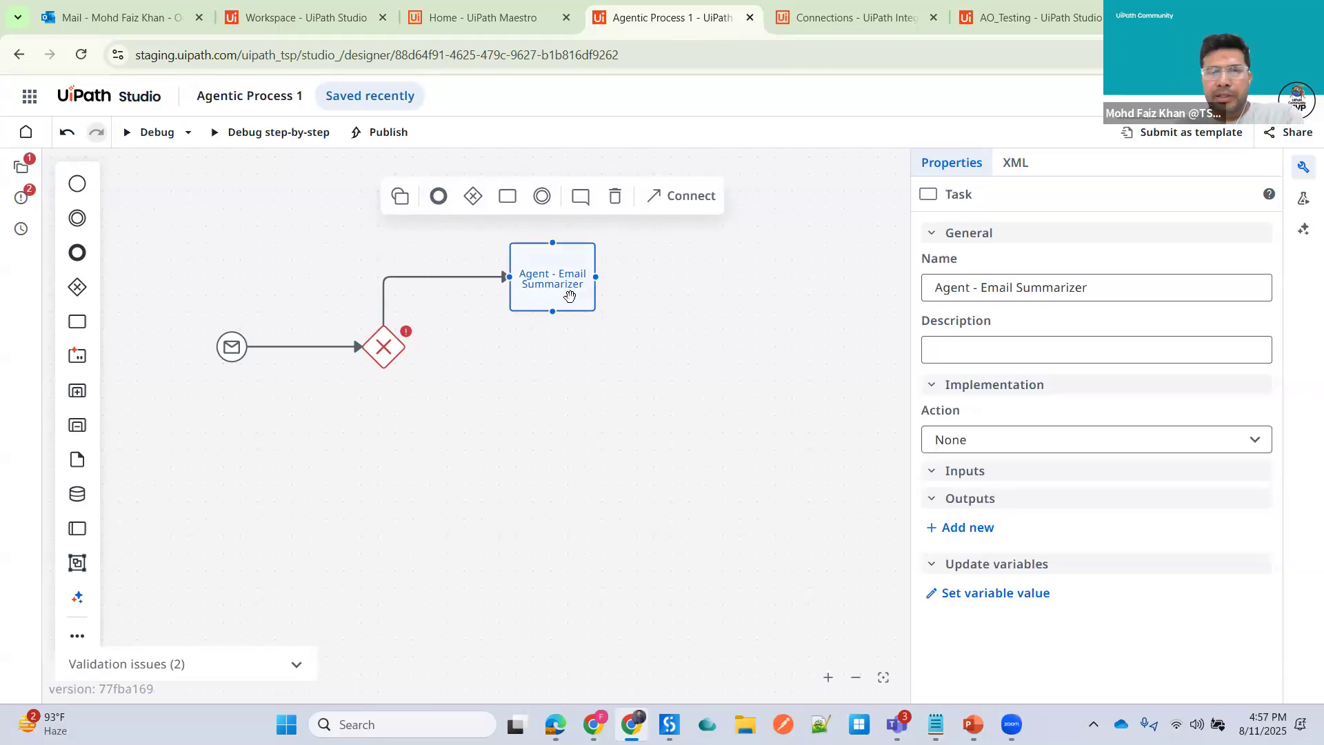
- Open Studio from the Maestro home in a new tab and create a new agent project
click(504, 27)
click(28, 98)
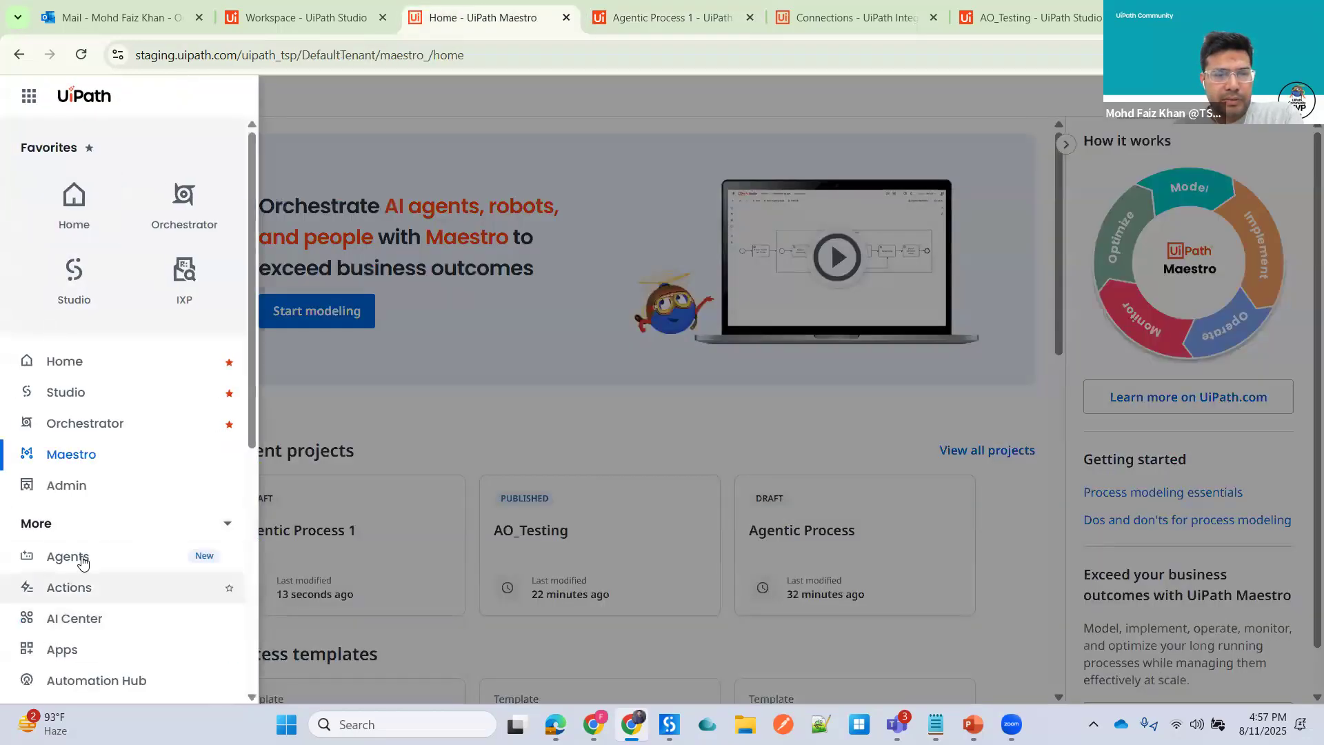
right_click(96, 298)
click(141, 298)
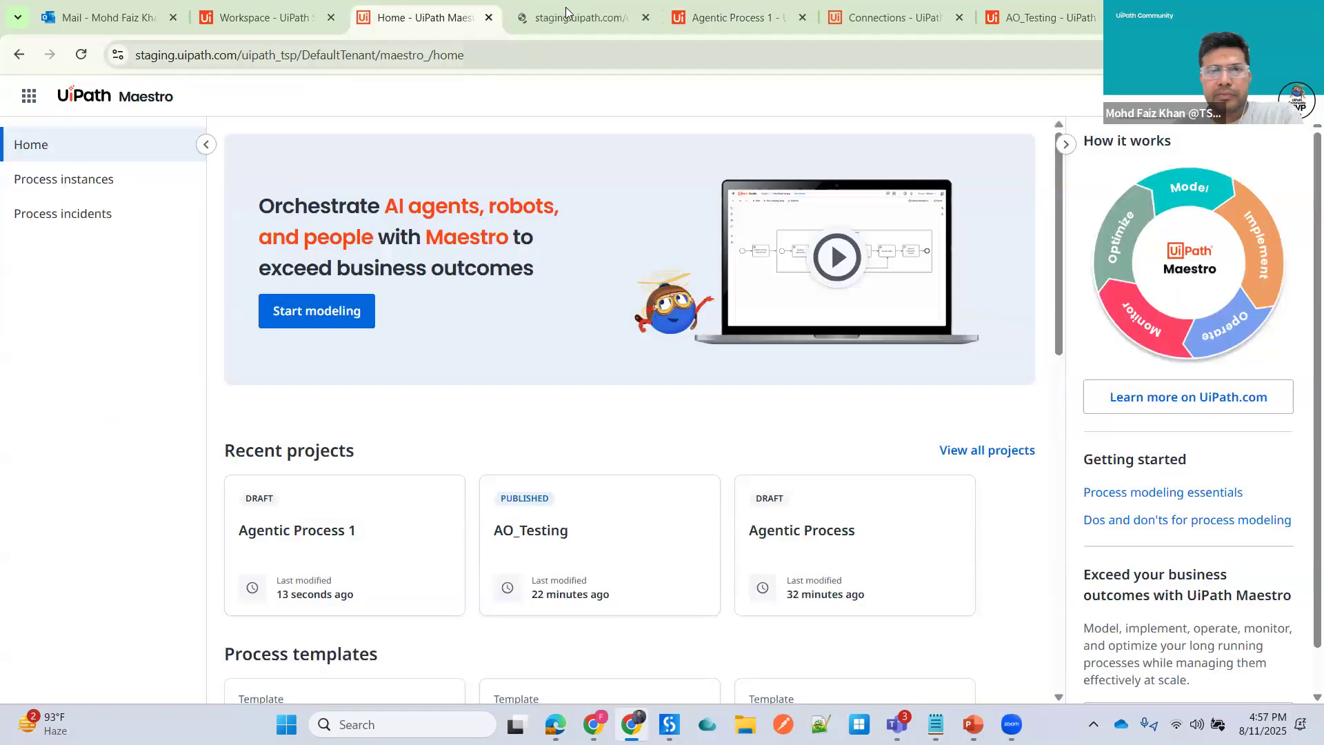
click(567, 11)
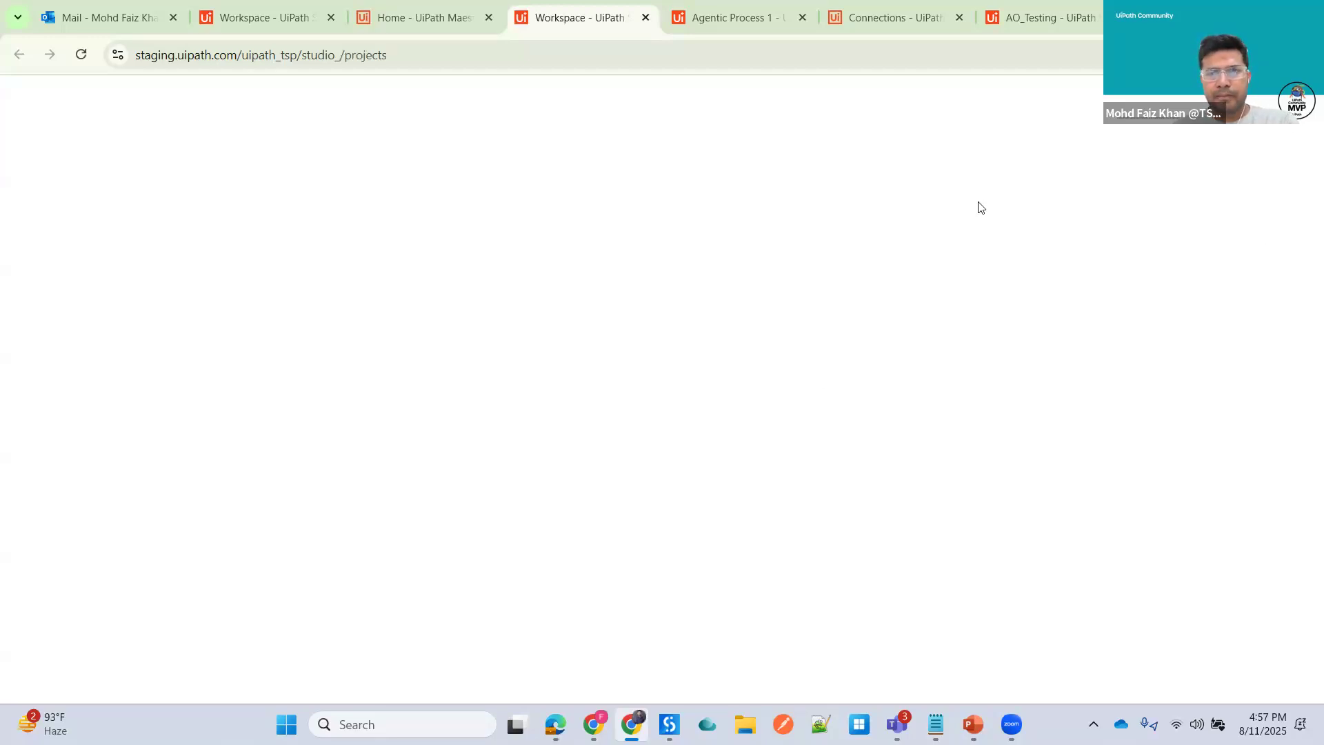
click(1201, 200)
click(1085, 255)
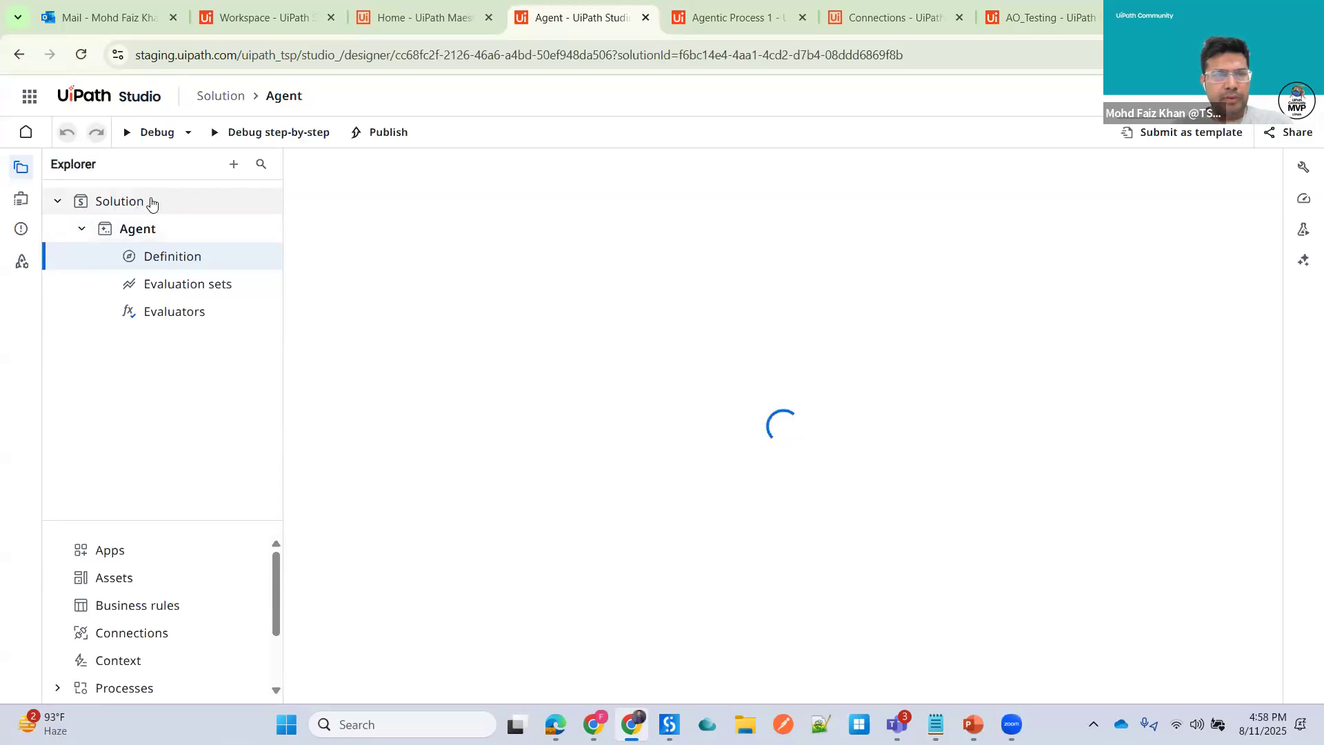
- Rename the solution to Agent_Session4
right_click(153, 201)
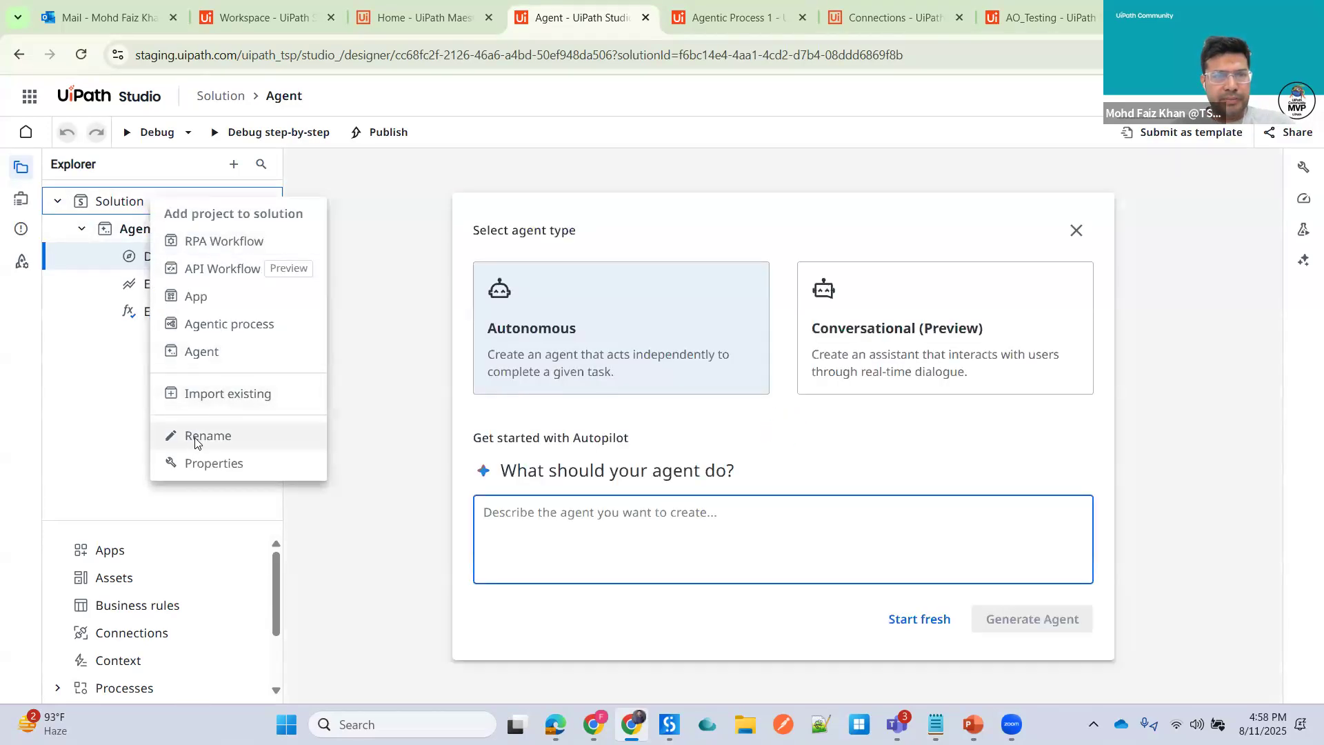
click(197, 436)
key(BackSpace)
key(BackSpace)
key(BackSpace)
key(BackSpace)
key(BackSpace)
key(BackSpace)
key(BackSpace)
key(BackSpace)
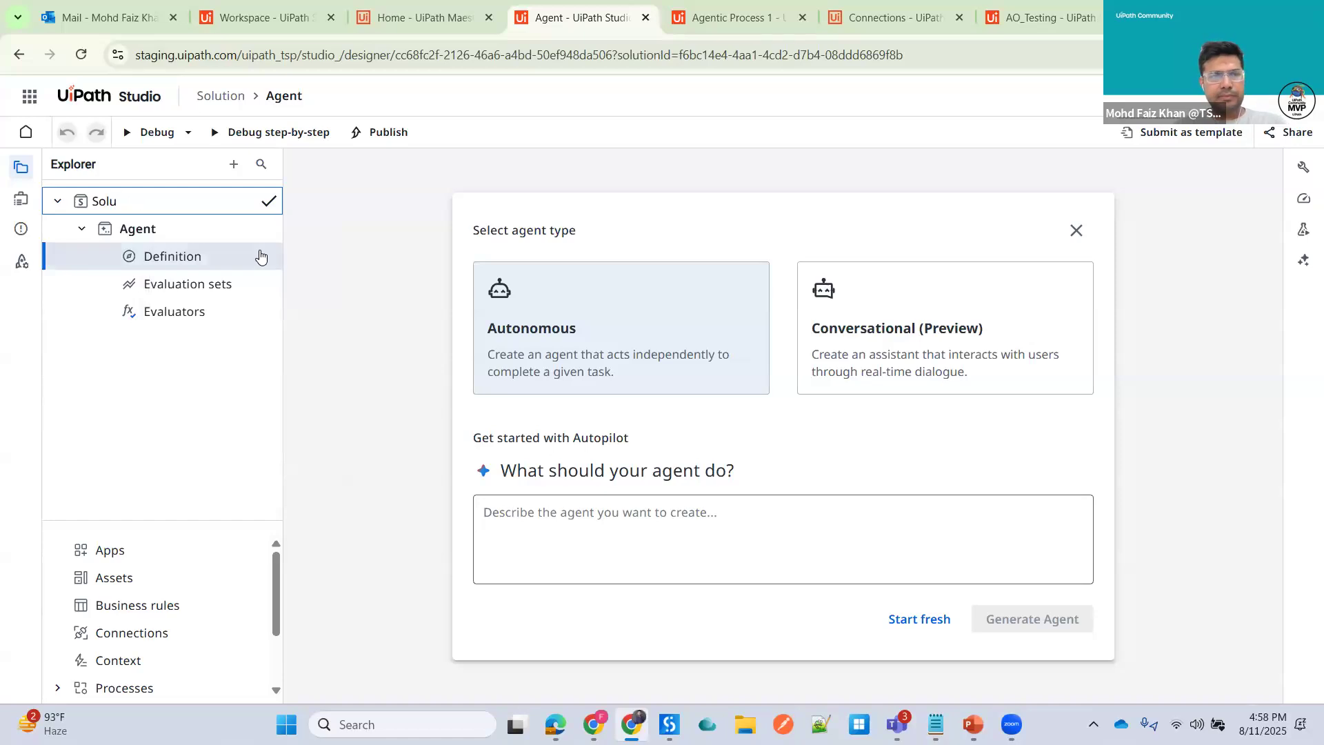
text(Agne)
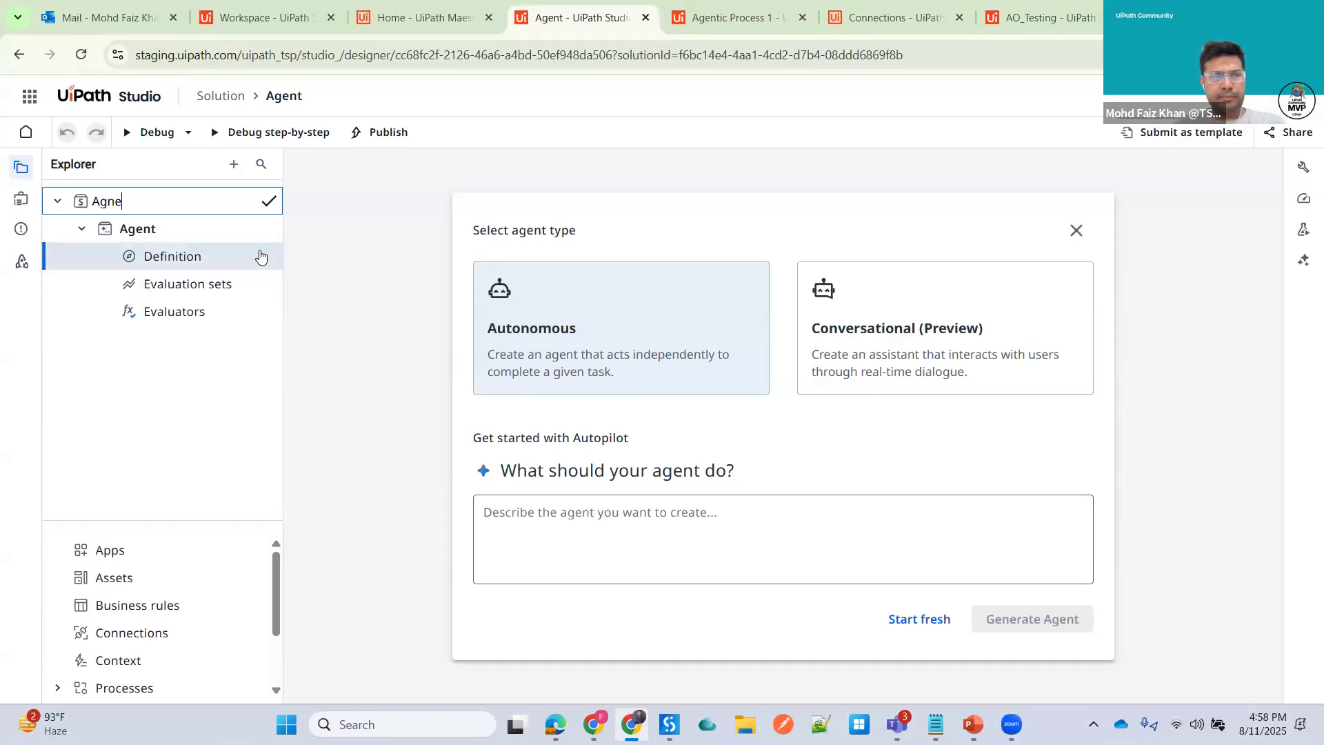
key(BackSpace)
text(ent_Session)
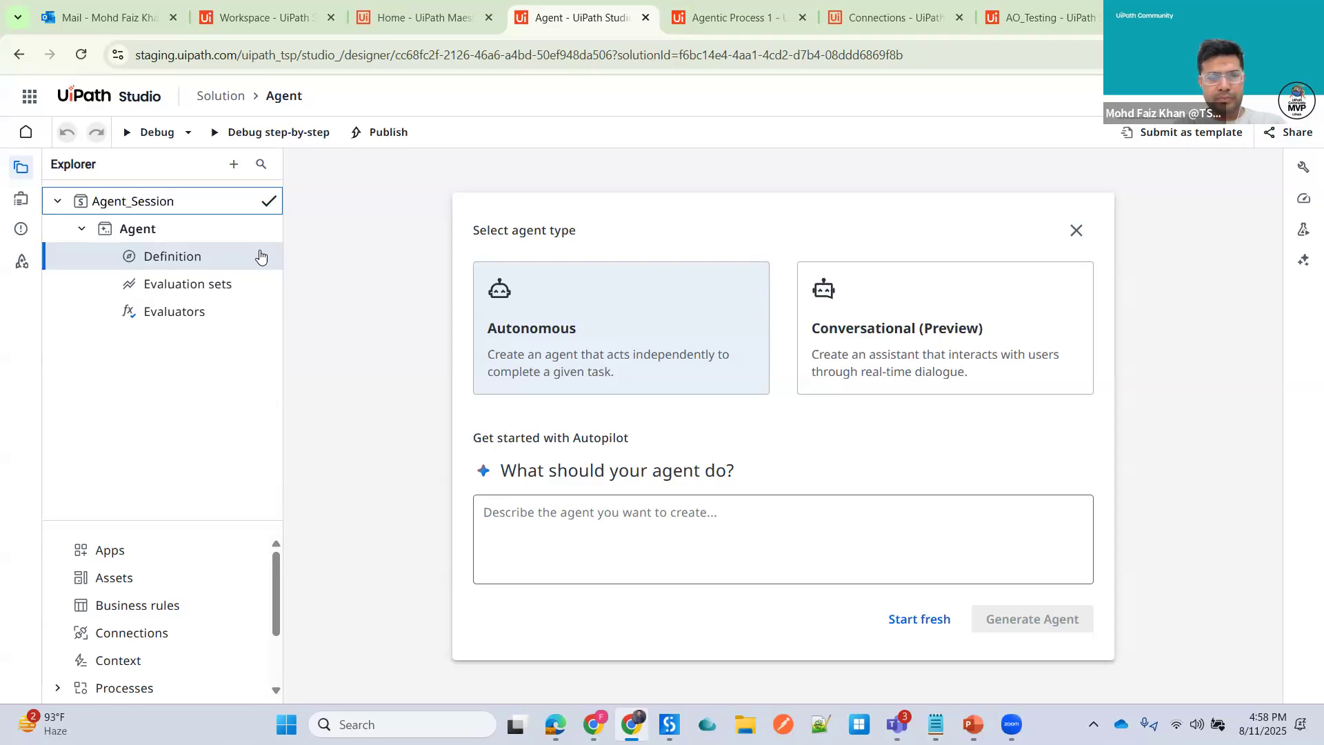
text(4)
drag(183, 202, 68, 207)
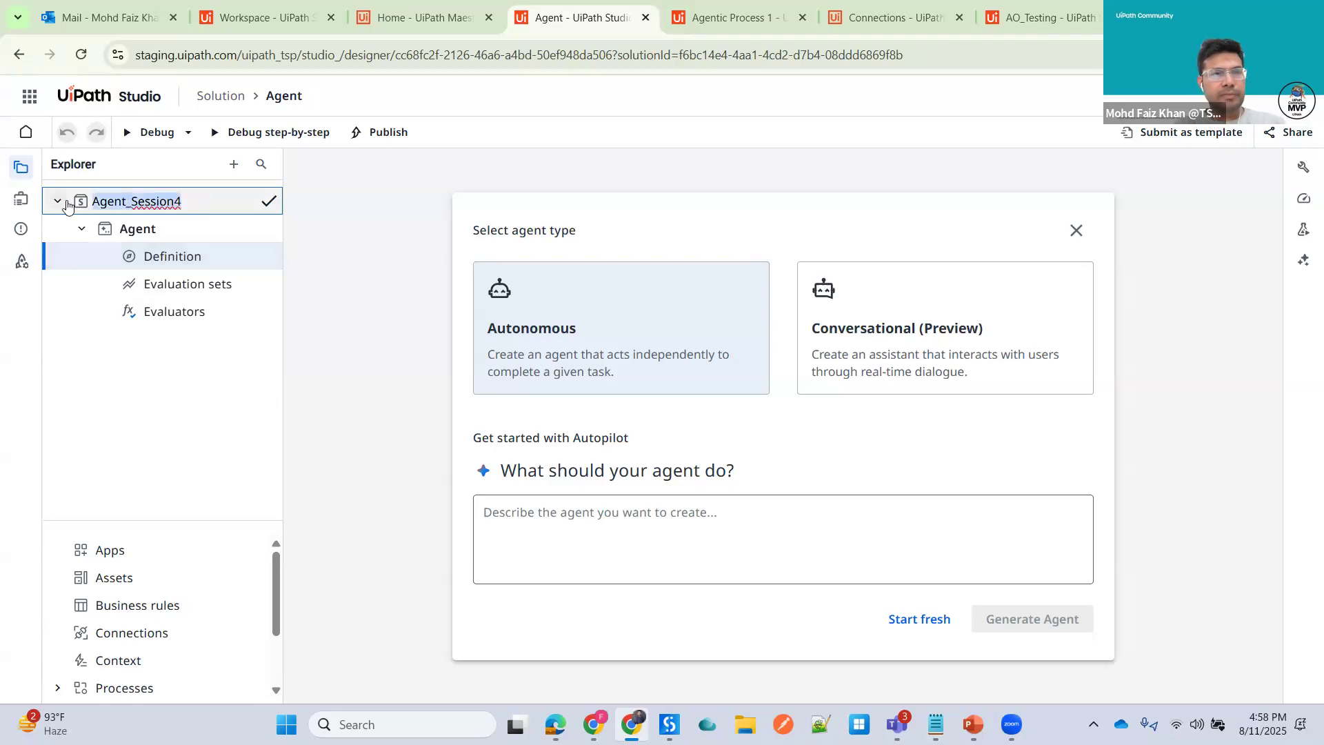
click(269, 201)
- Rename the agent project to Agent_Session4
right_click(148, 235)
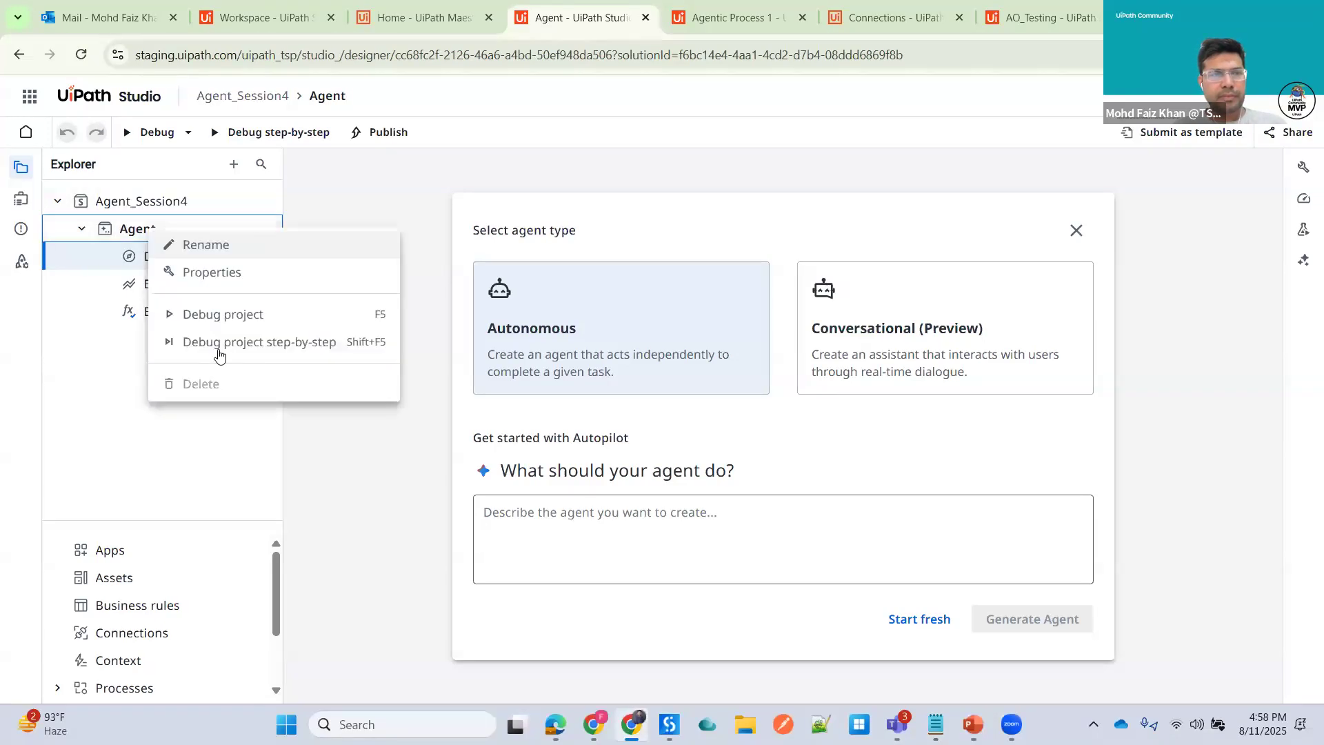
click(212, 251)
text(_Session4)
key(Return)
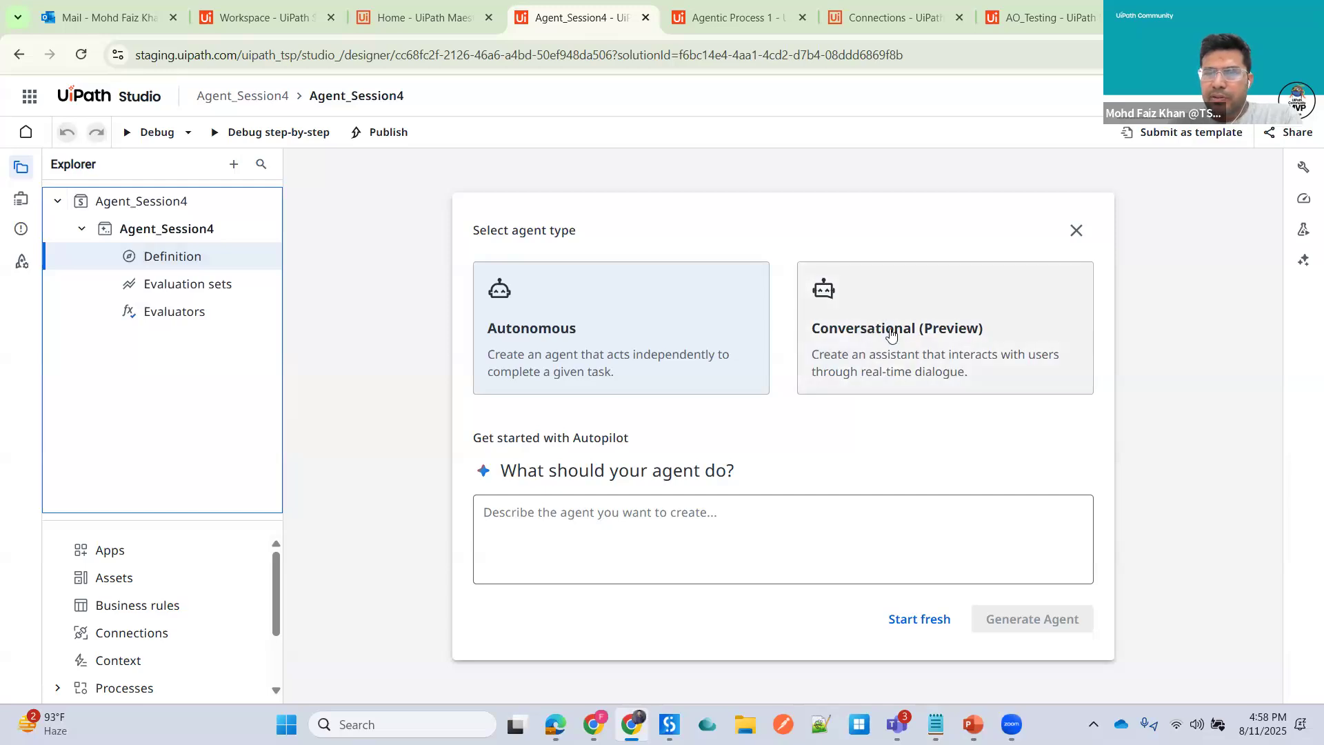
- Close the agent type chooser and extend the system prompt with "You role is to summarize the email as an input"
click(1075, 231)
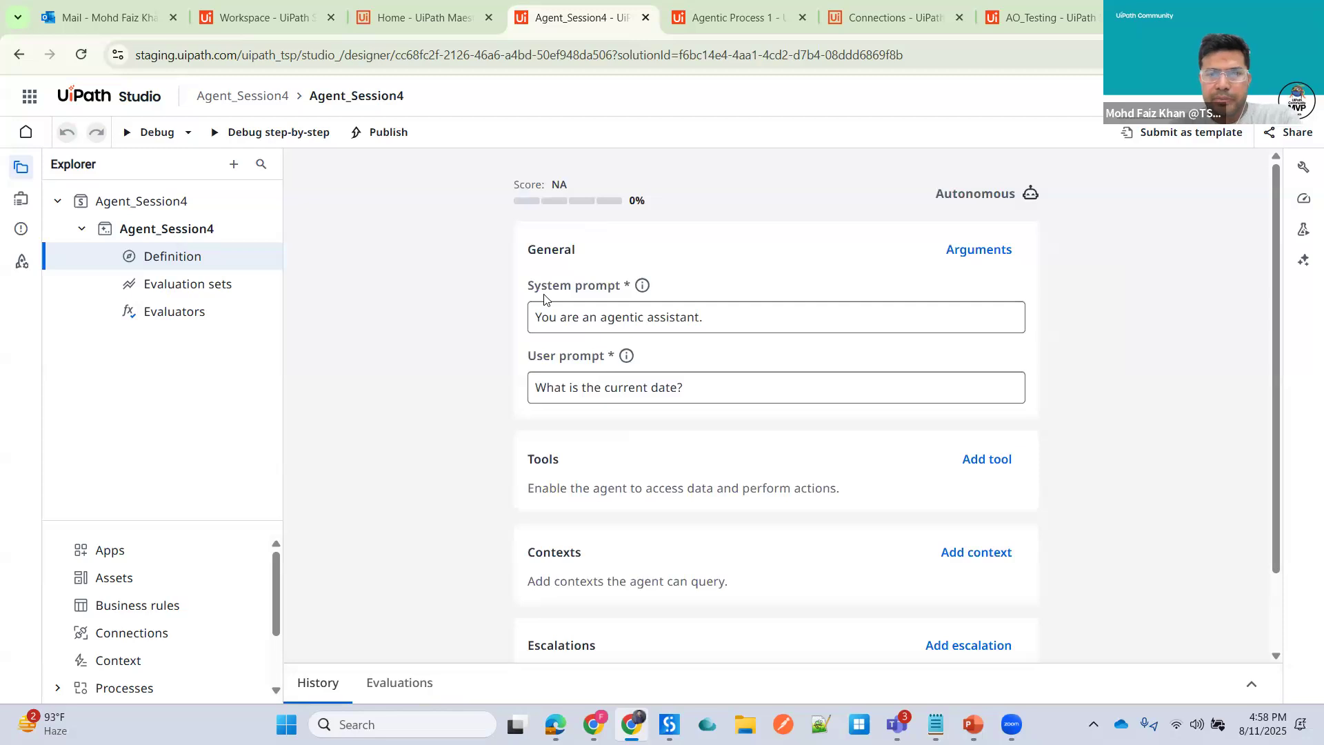
click(726, 319)
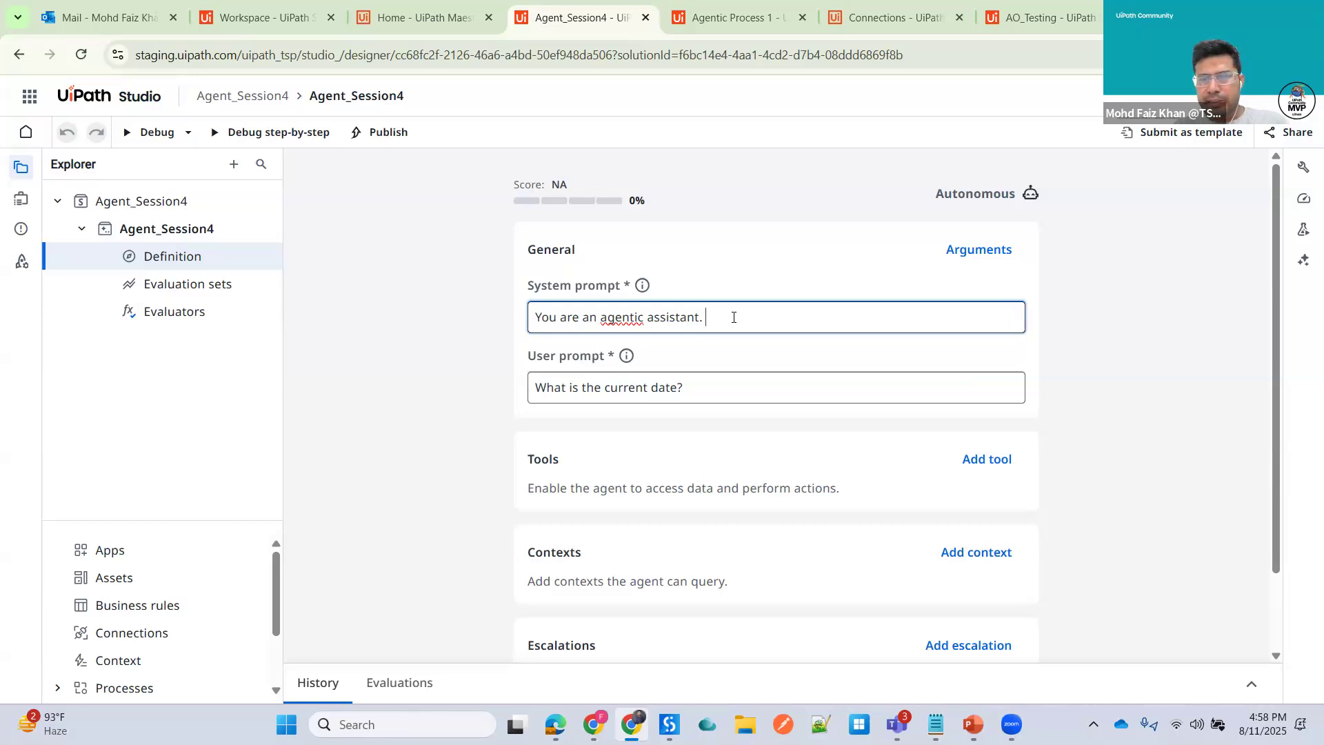
text(You)
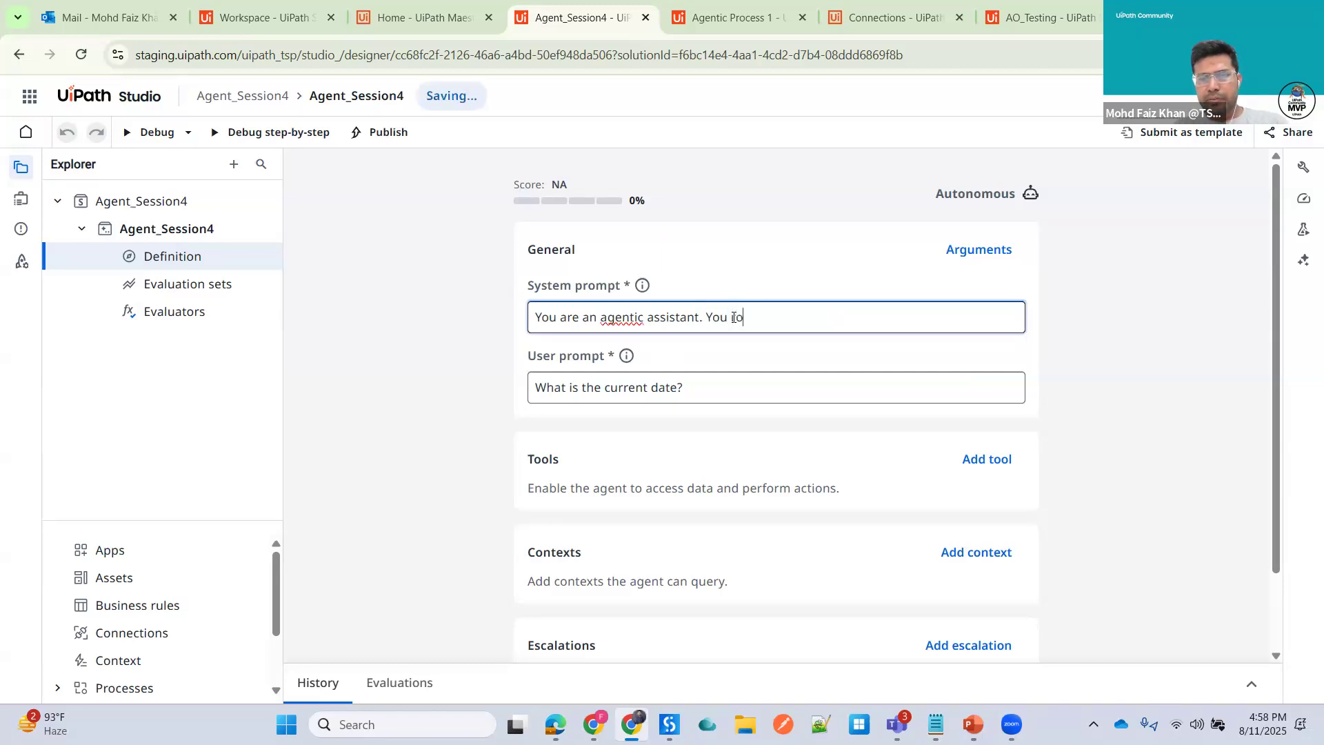
text( role is to summarize the)
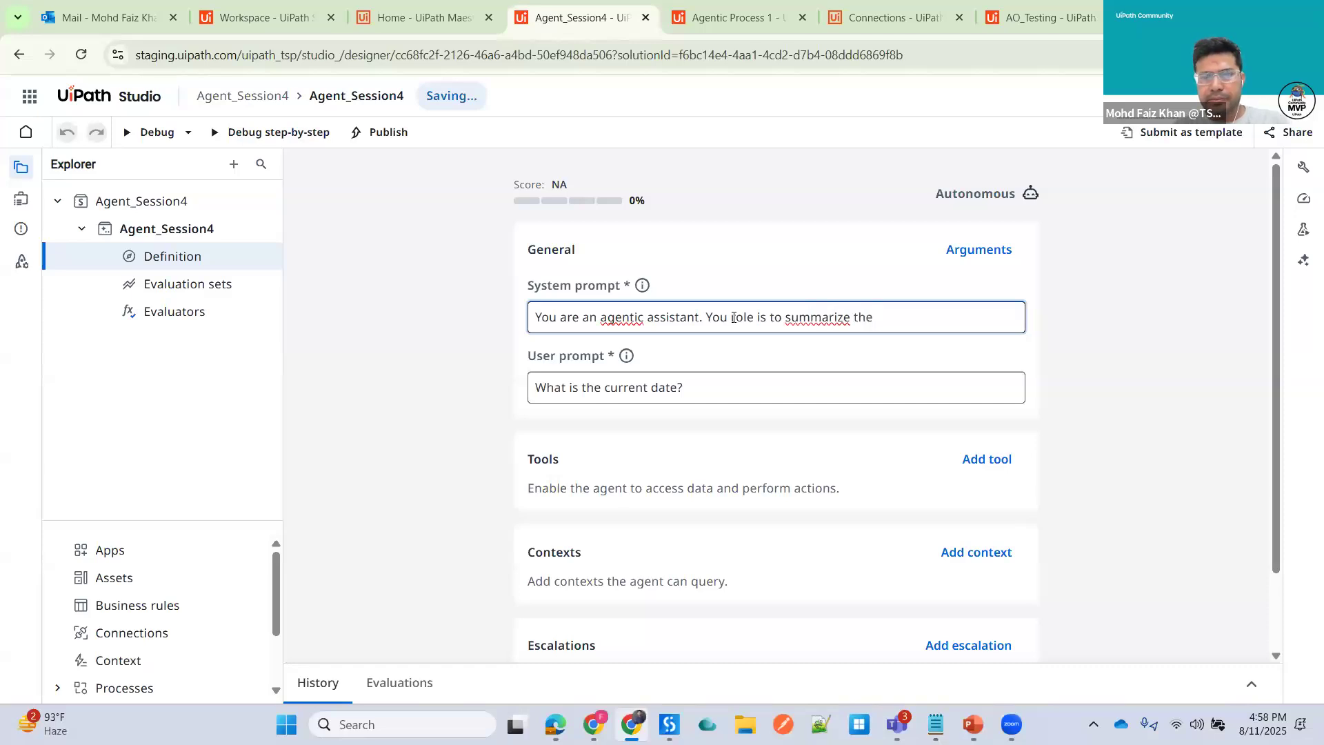
text( email)
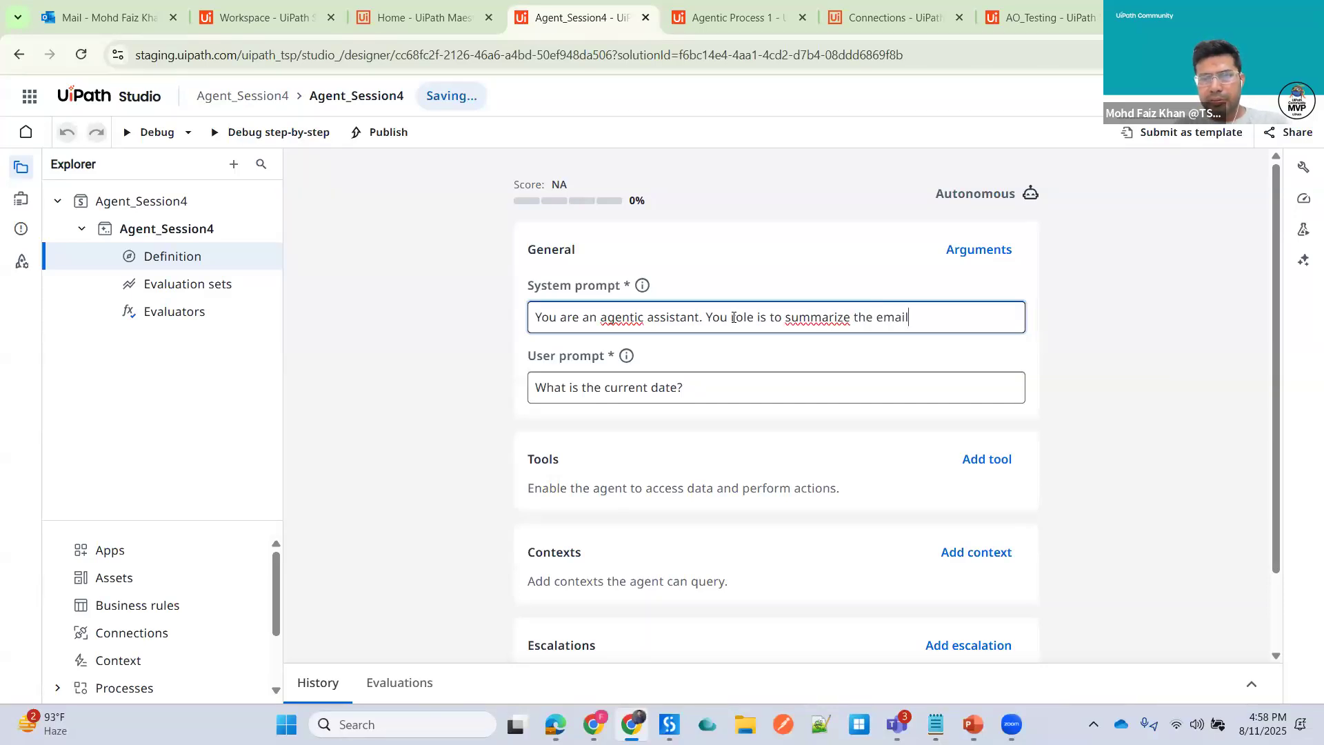
text( as in)
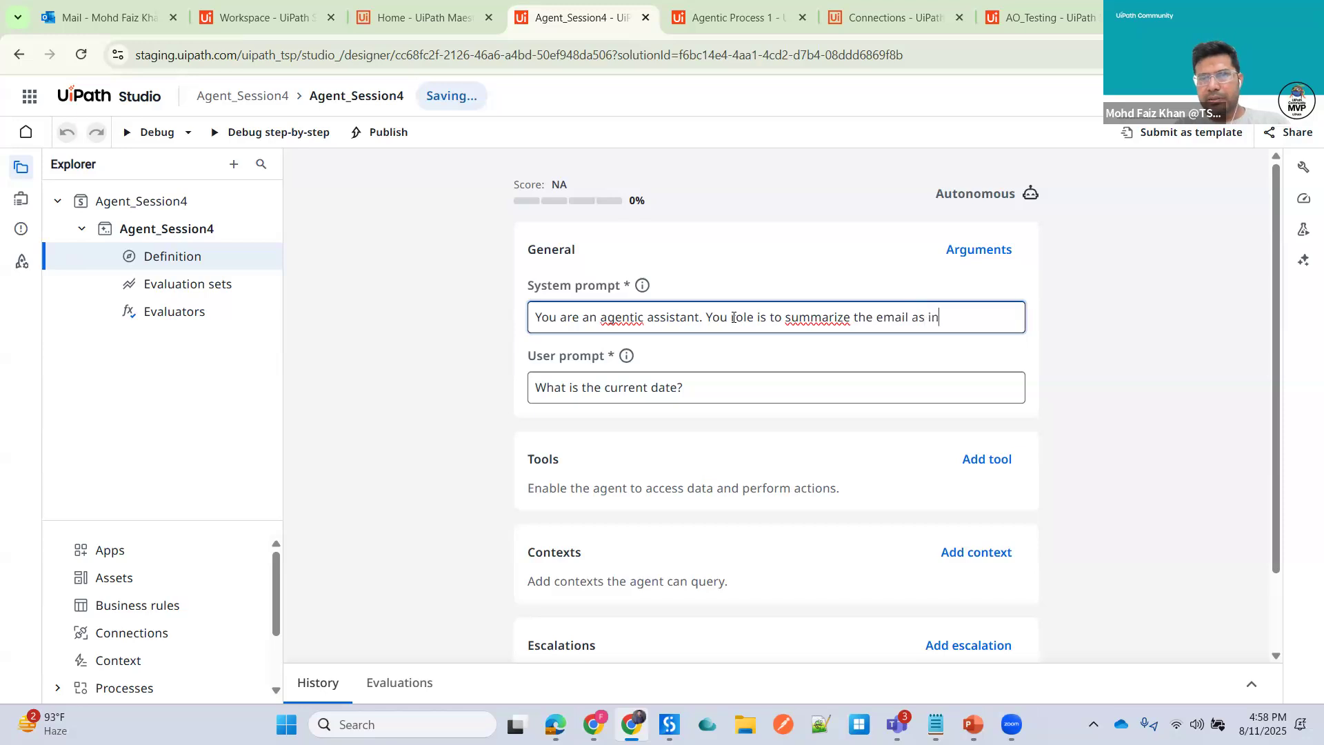
key(BackSpace)
key(BackSpace)
text(an imp)
key(BackSpace)
key(BackSpace)
text(nput)
click(897, 289)
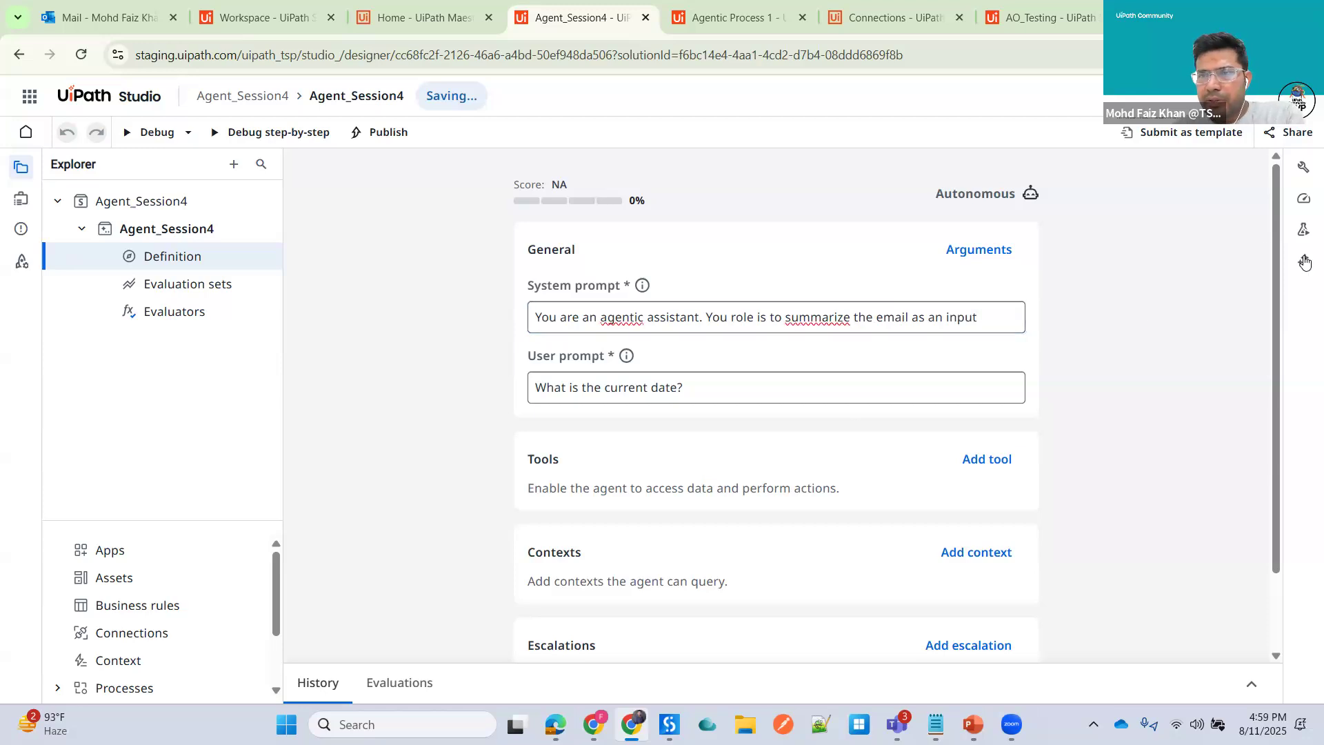
- Open Autopilot and ask it to help improve the agent
click(1304, 262)
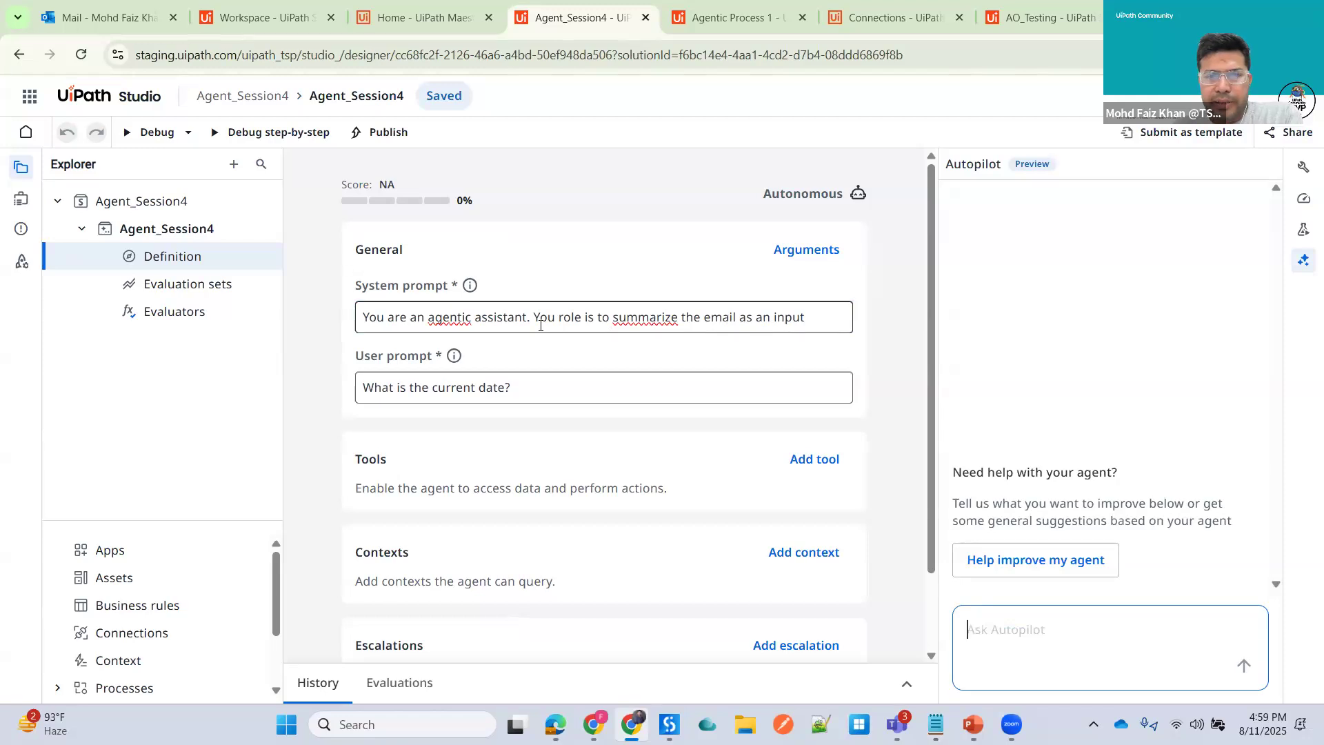
click(1030, 569)
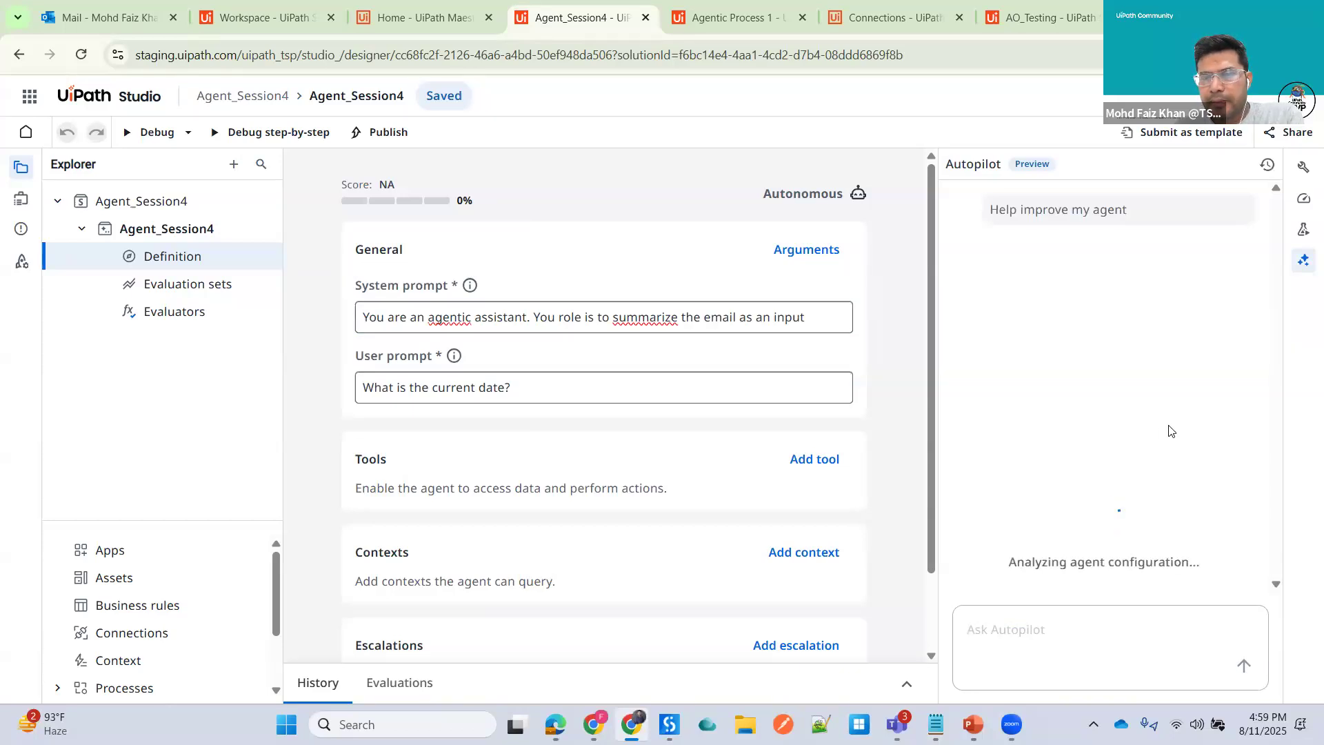
click(826, 327)
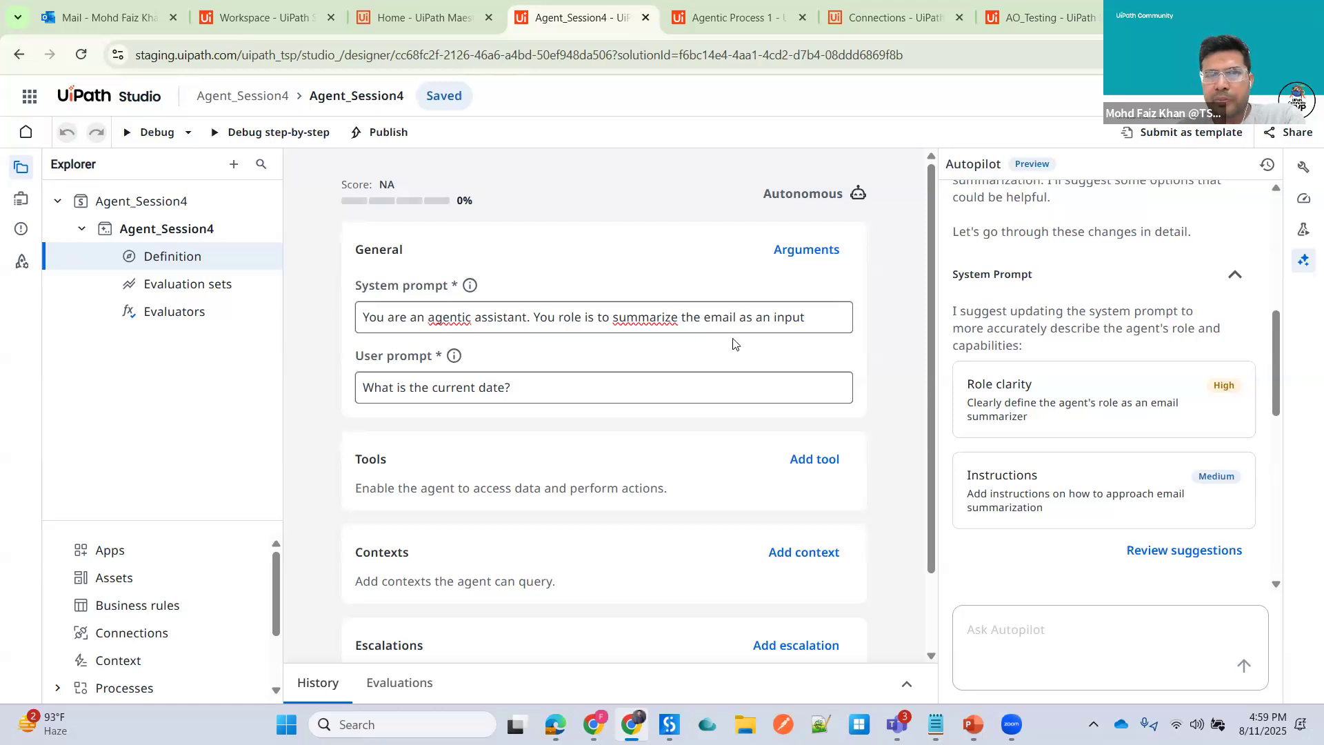
- Review and accept Autopilot's suggested system prompt for summarizing emails
scroll(1199, 555, down, 1)
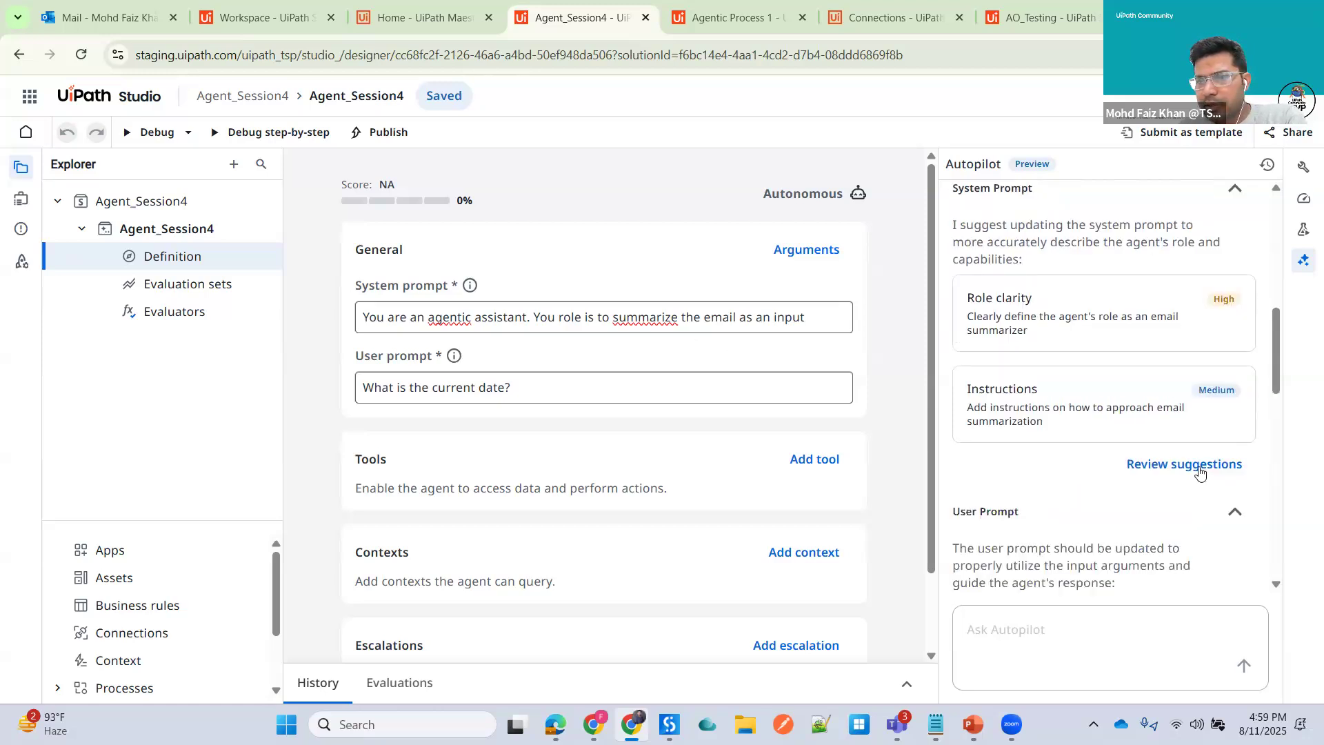
click(1176, 469)
click(815, 490)
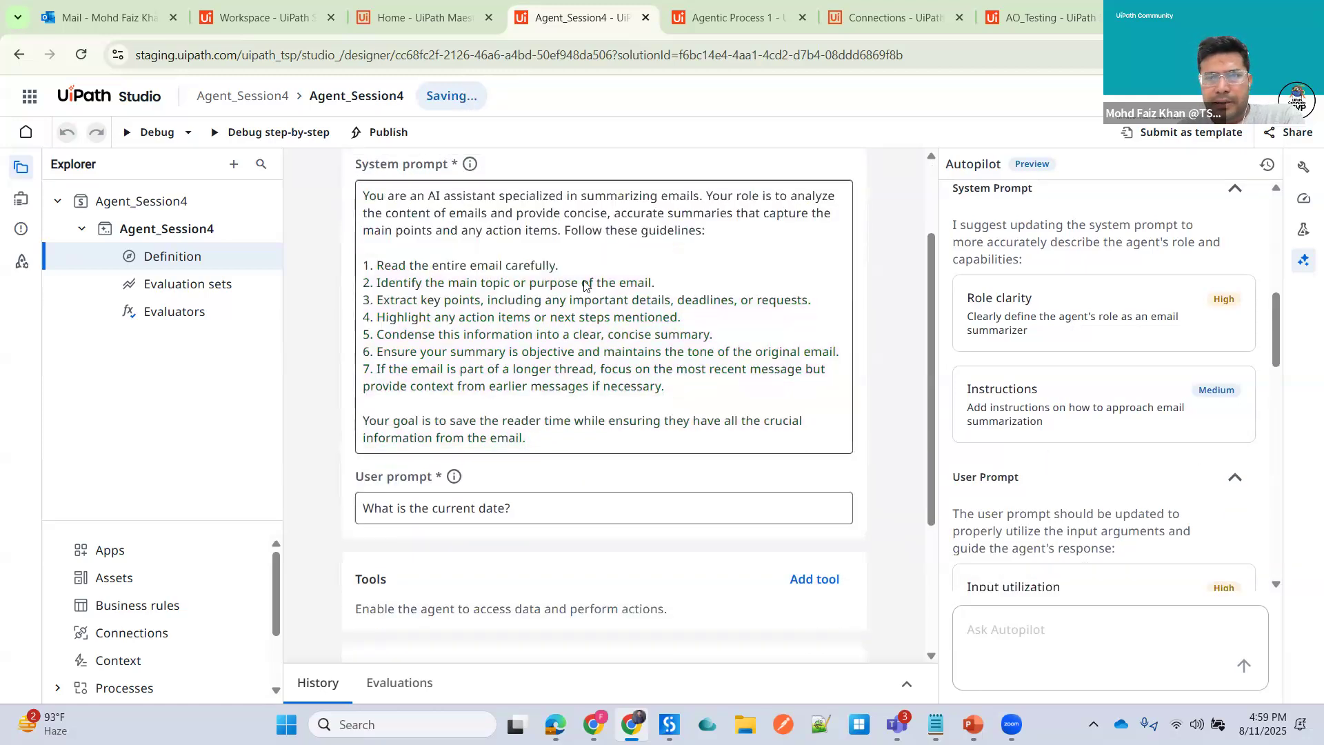
- Review and accept Autopilot's suggested user prompt using the {{email_content}} placeholder
scroll(1229, 467, down, 4)
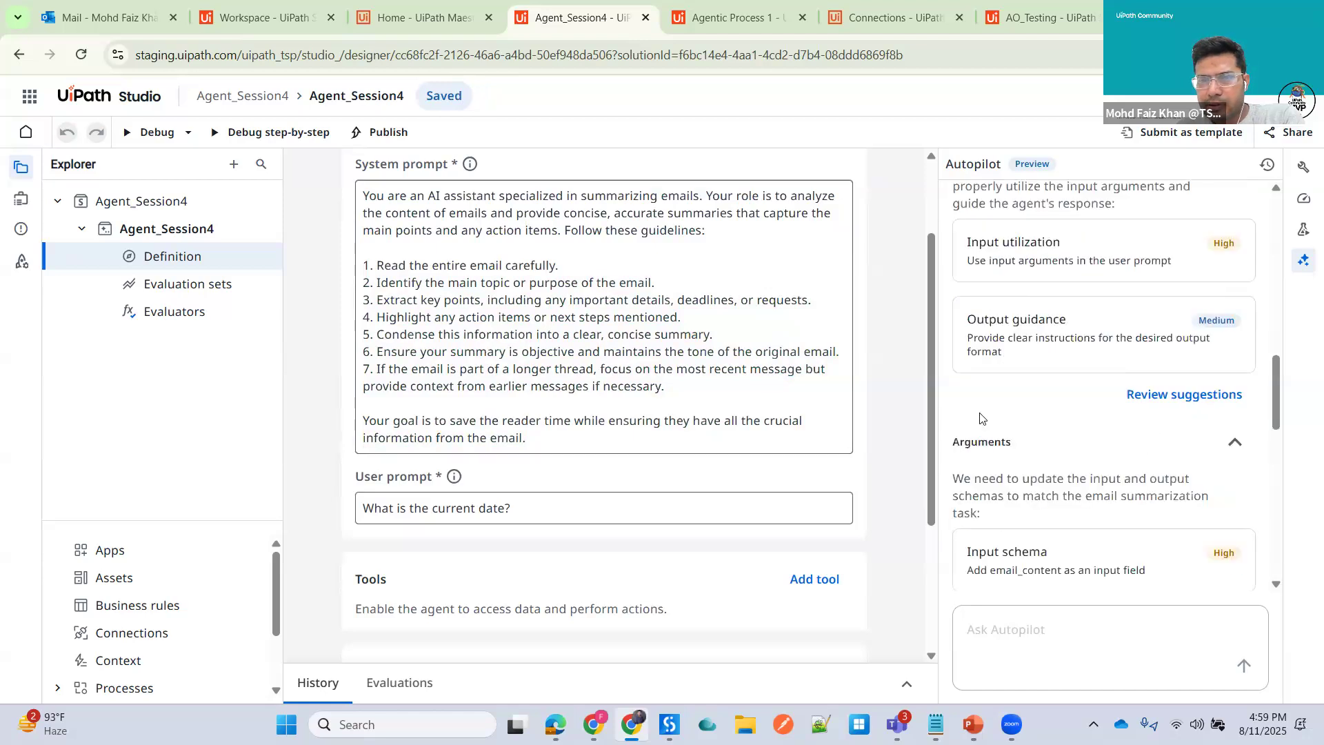
click(1191, 395)
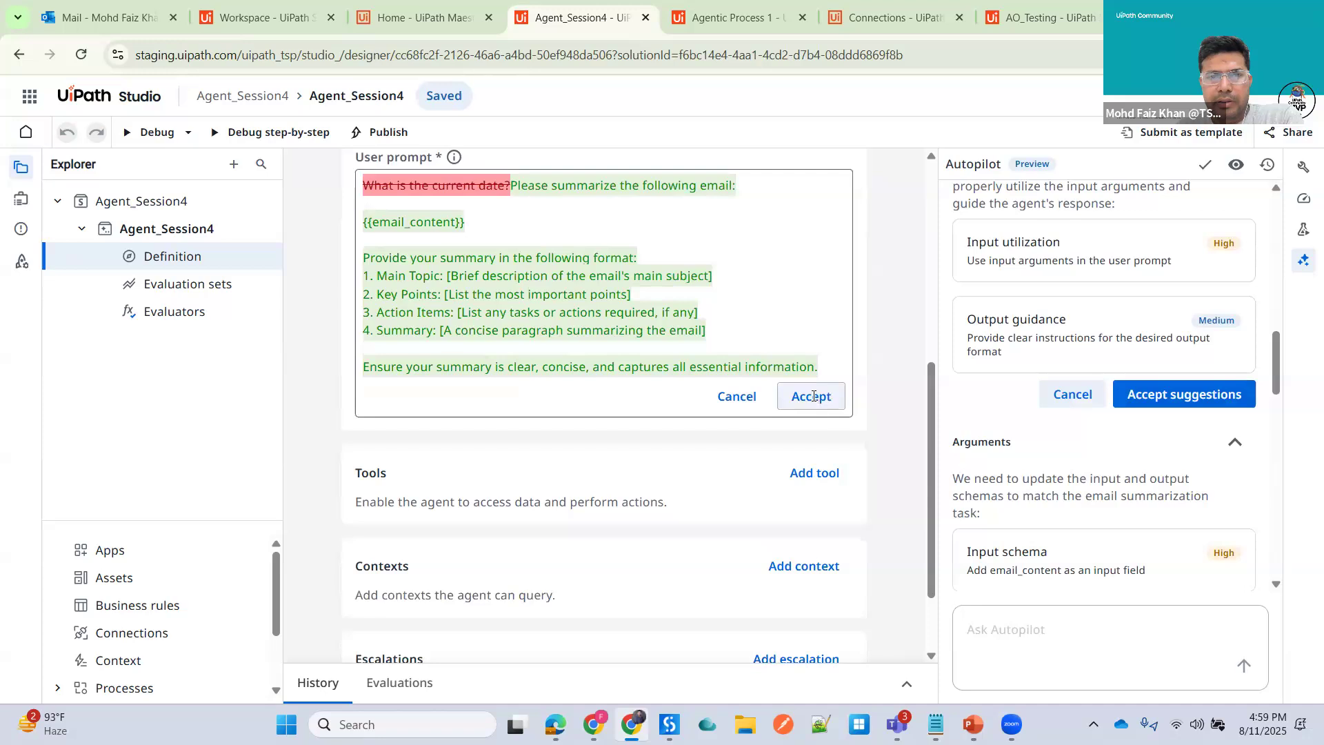
click(810, 396)
scroll(414, 282, up, 1)
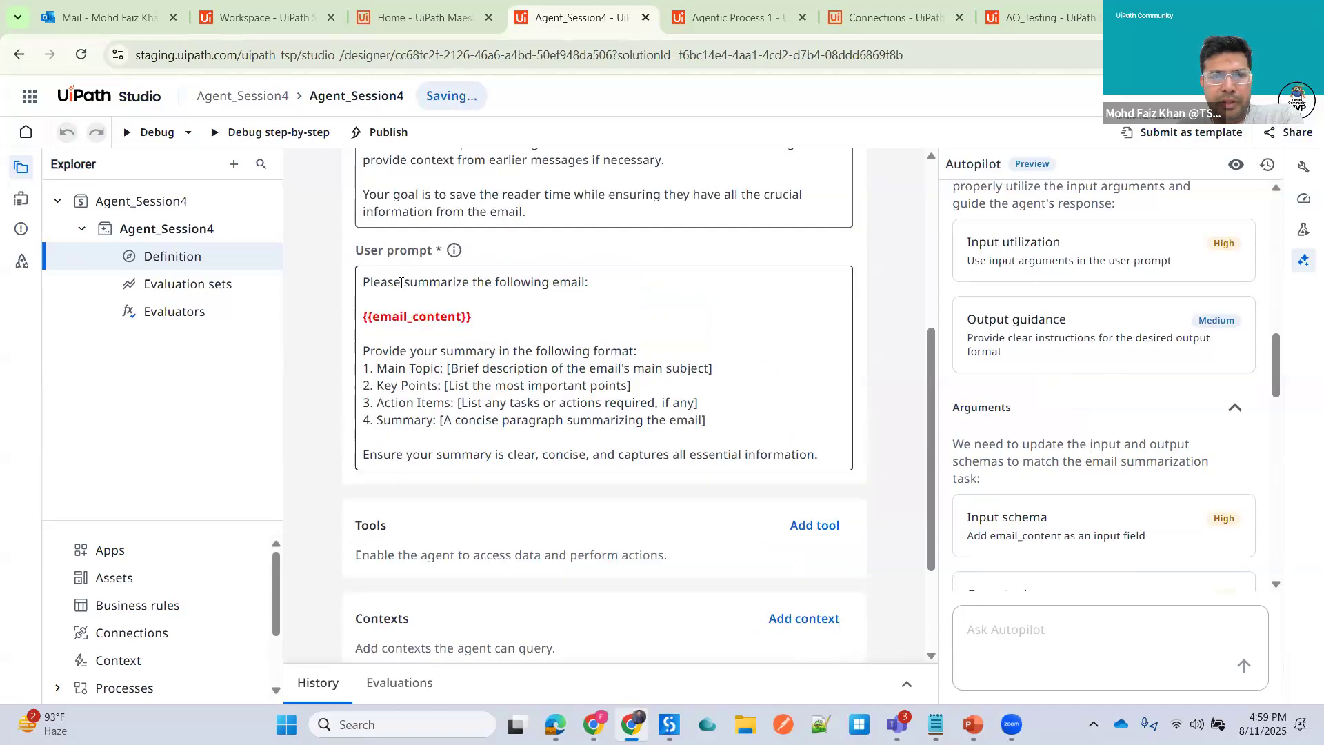
- Add an input argument named email_content in the data manager to match the user prompt placeholder
double_click(456, 316)
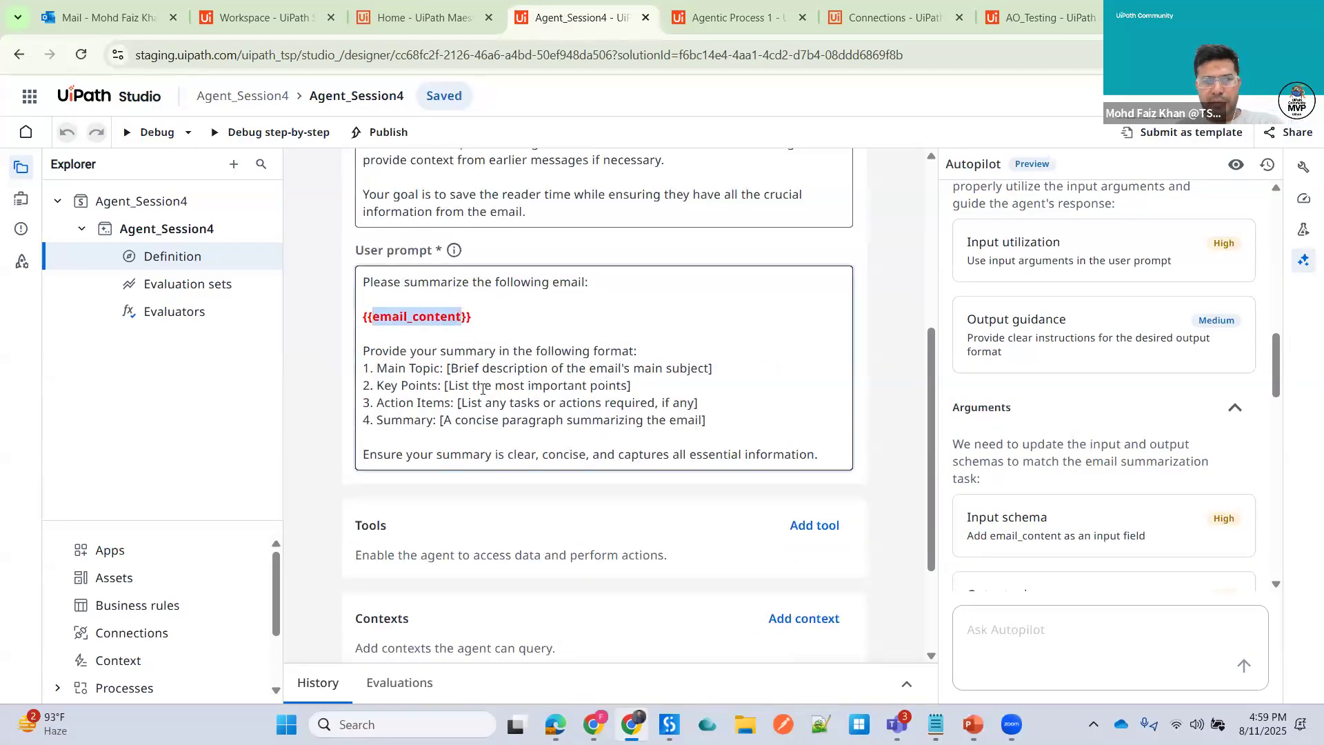
click(19, 200)
click(97, 279)
text(email_content)
key(Return)
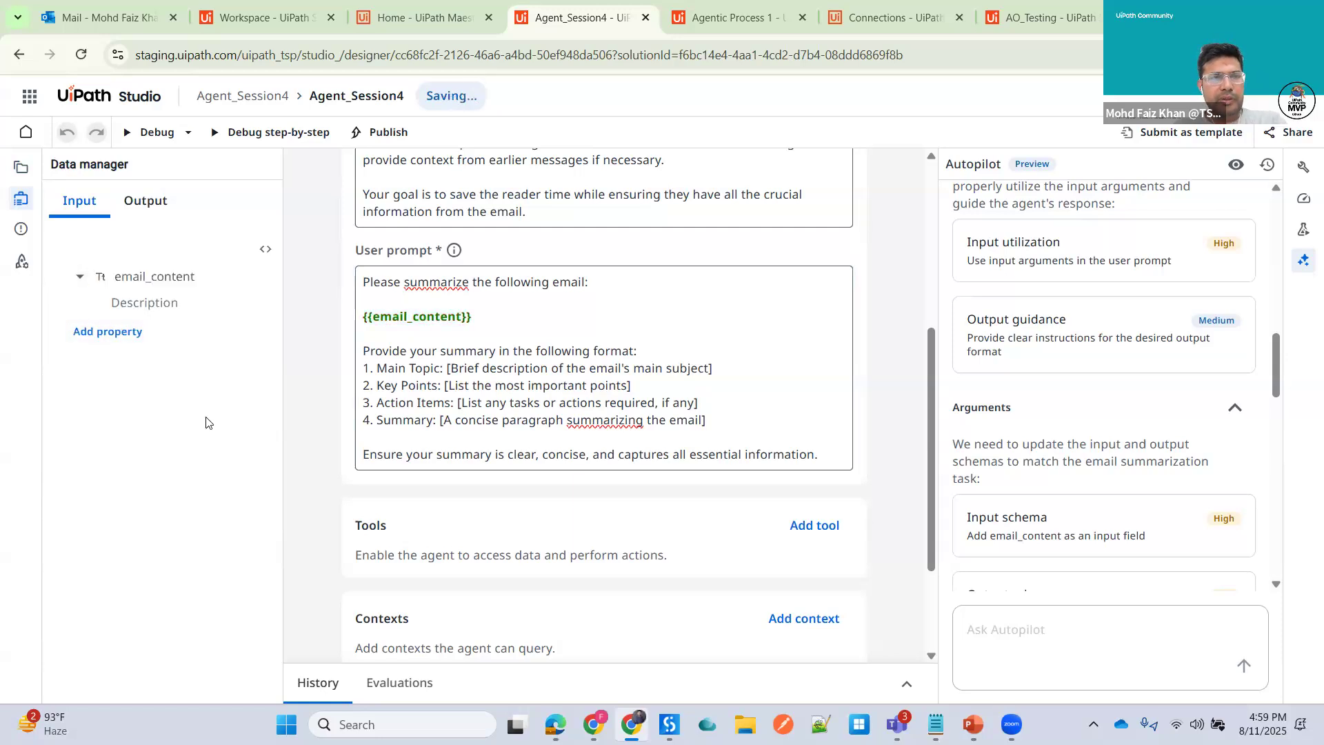
click(473, 317)
drag(477, 316, 360, 318)
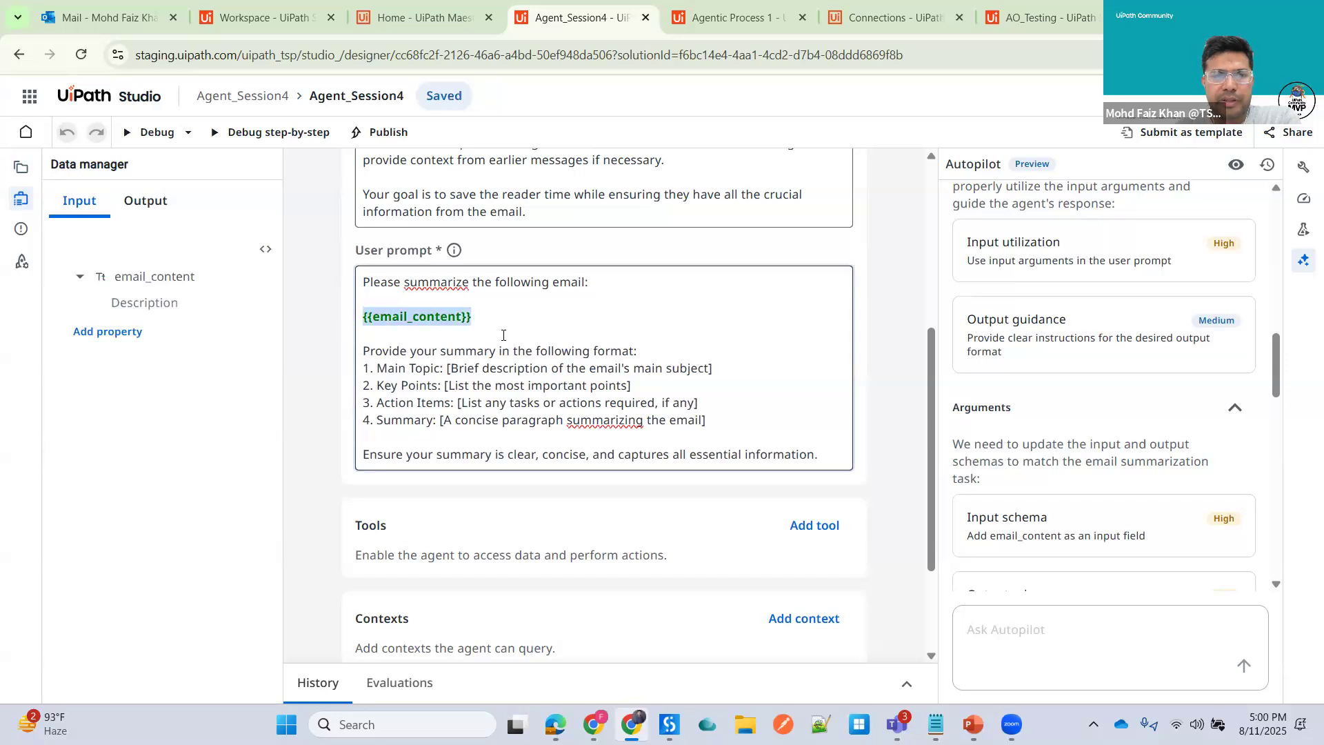
click(503, 335)
- Rename the agent's output argument from content to agent_content
click(152, 211)
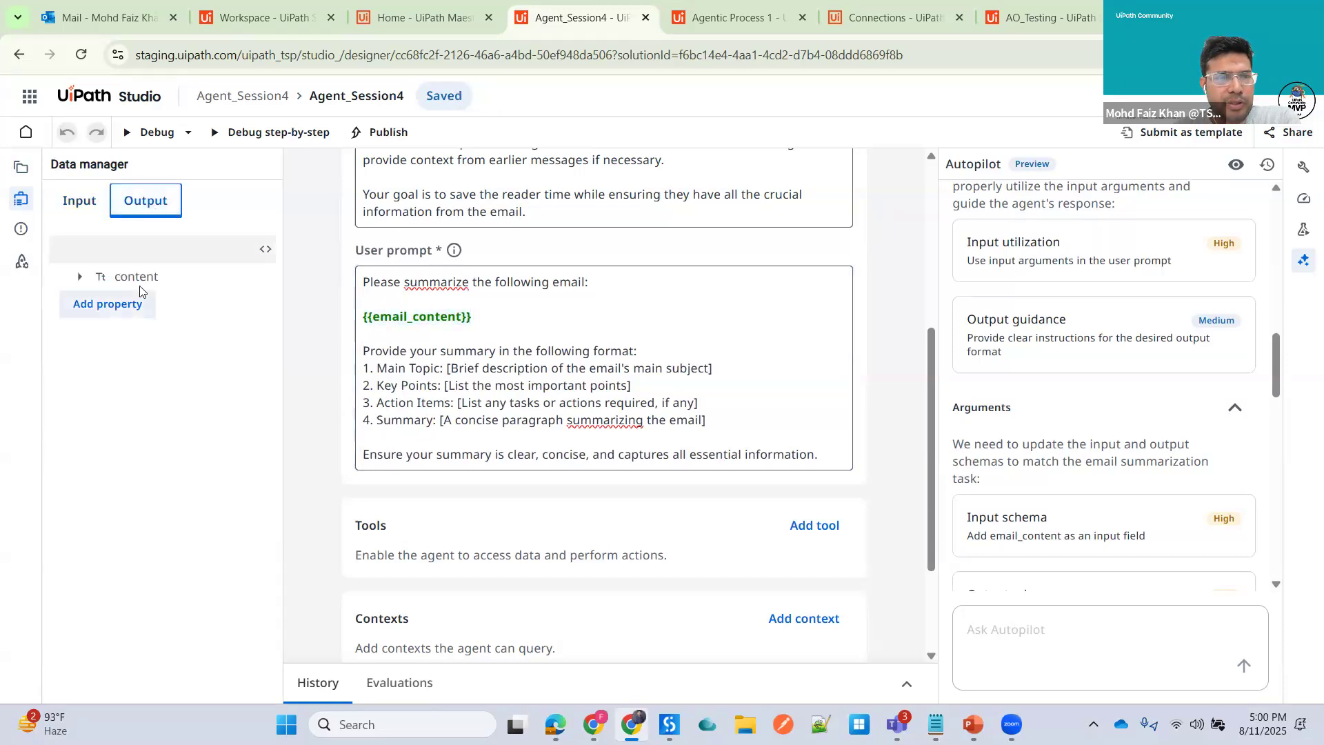
click(168, 280)
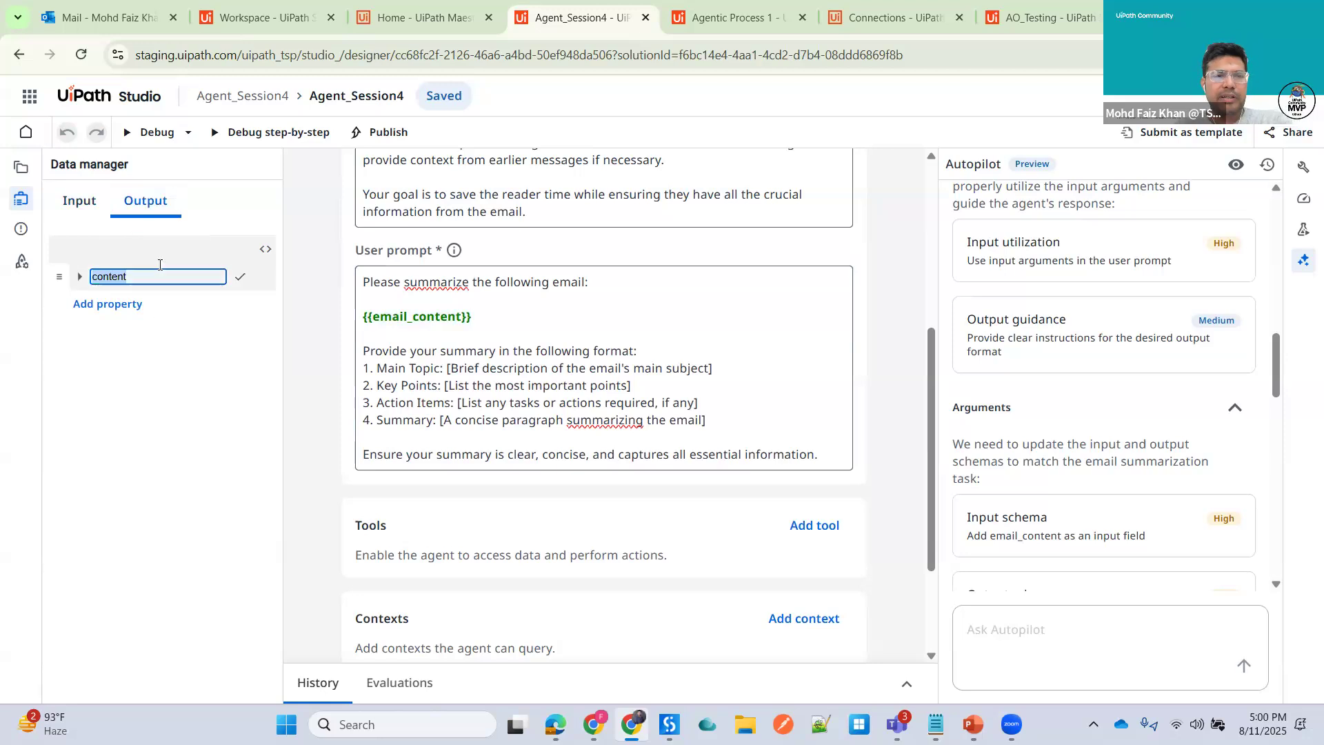
click(81, 277)
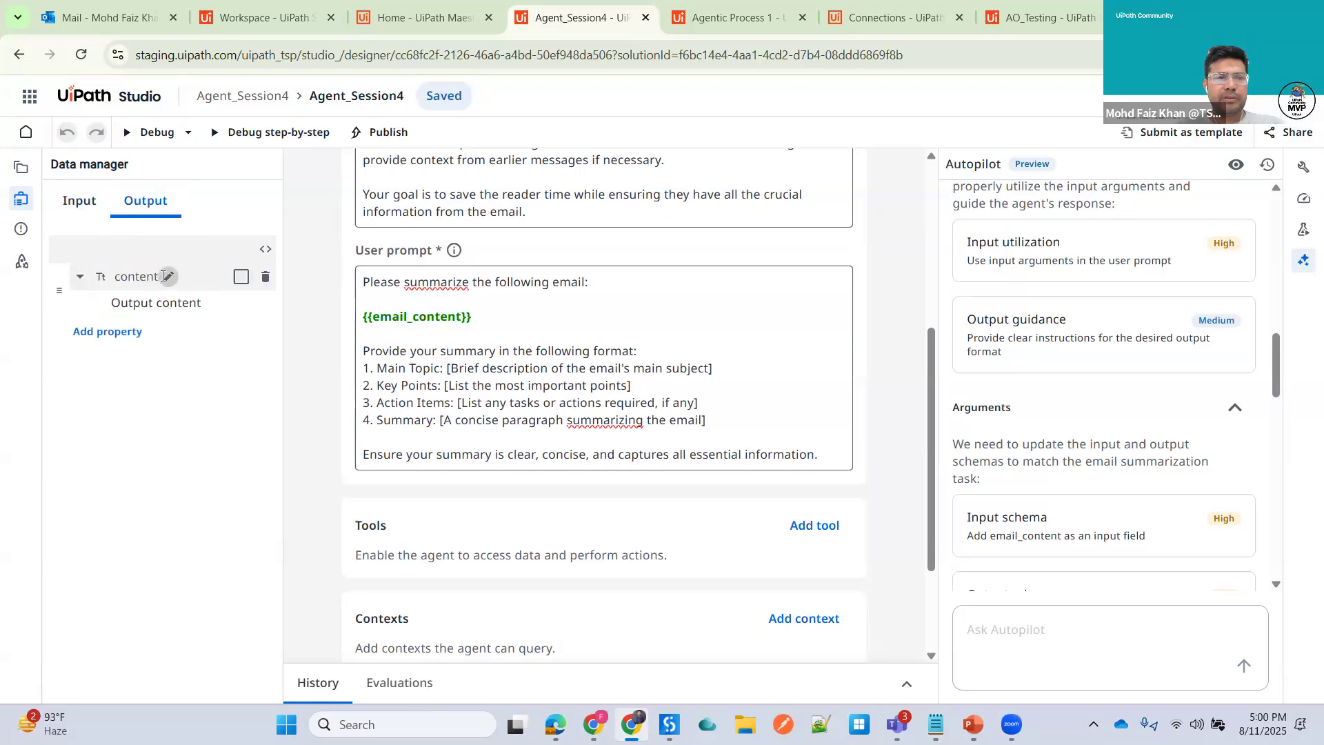
click(168, 277)
click(175, 278)
key(Left)
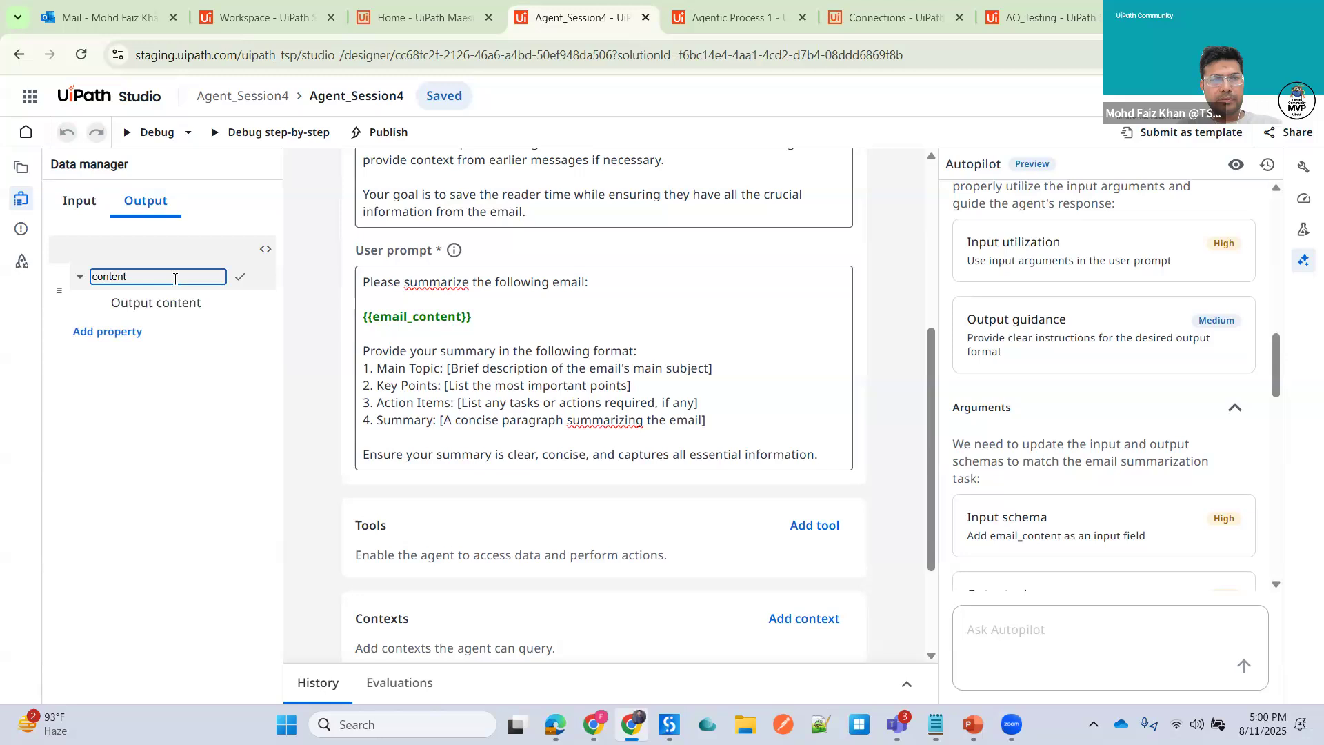
text(agent)
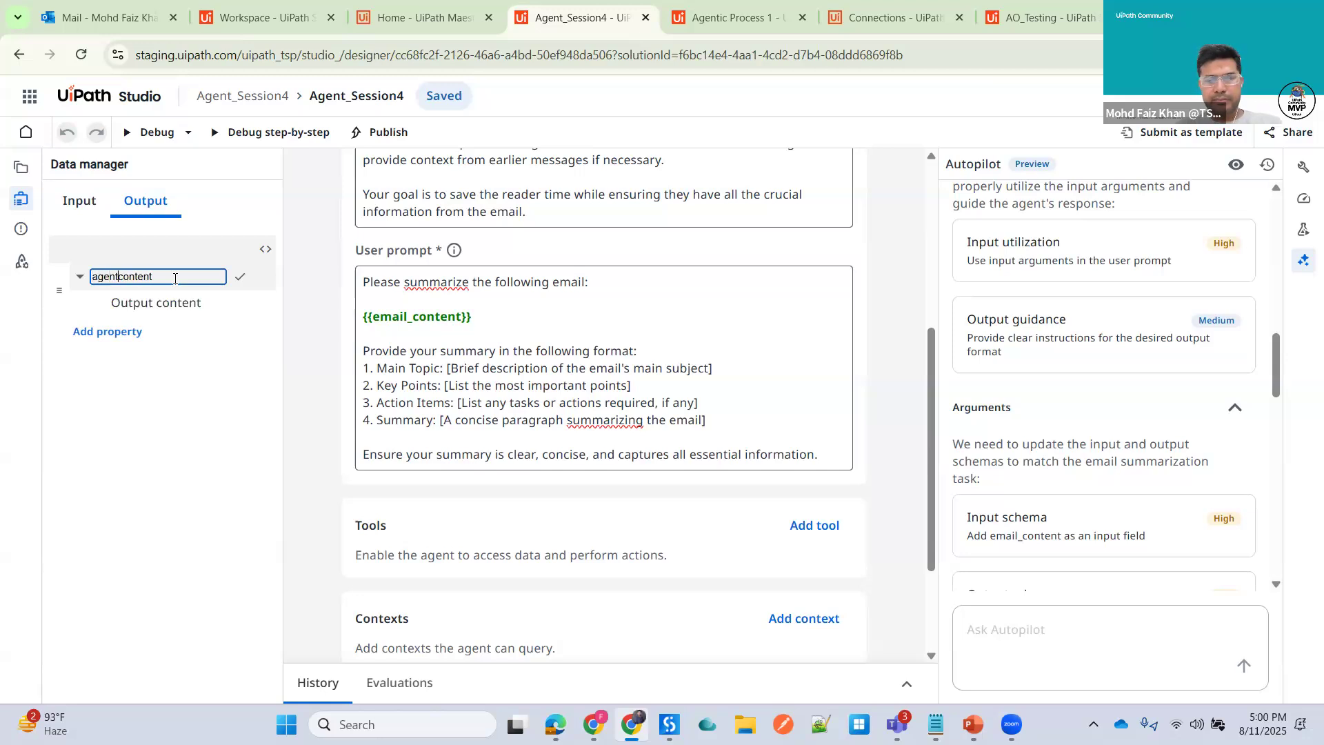
text(_)
click(240, 276)
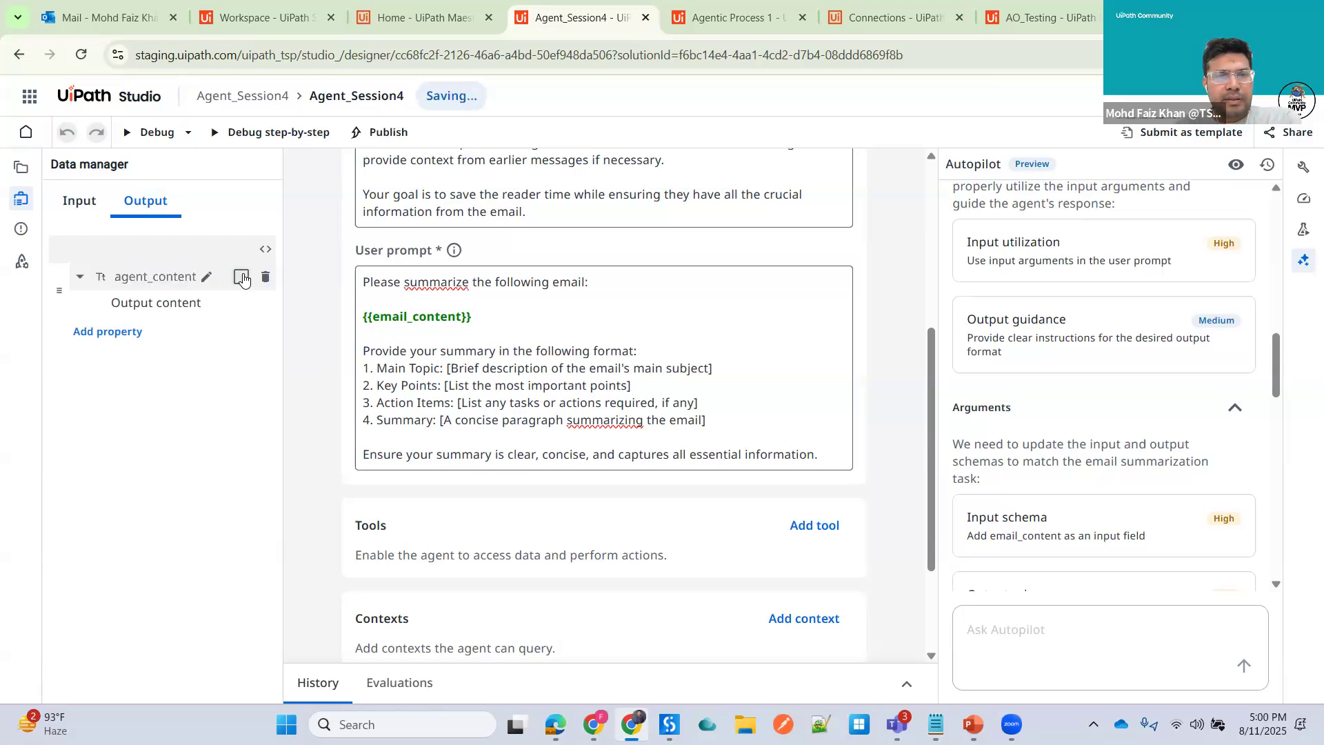
- Publish the agent solution to the Orchestrator Tenant location with the change log "Initial Pub"
scroll(698, 424, down, 1)
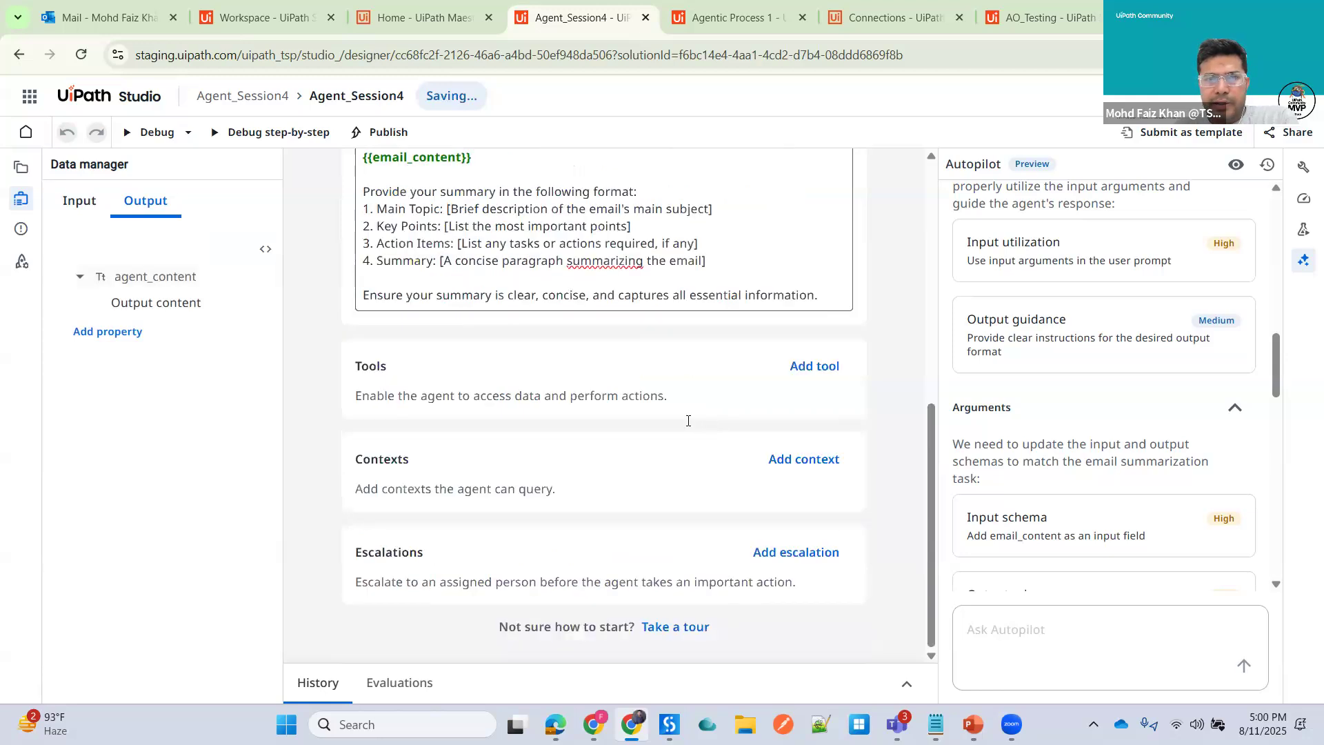
scroll(686, 423, up, 6)
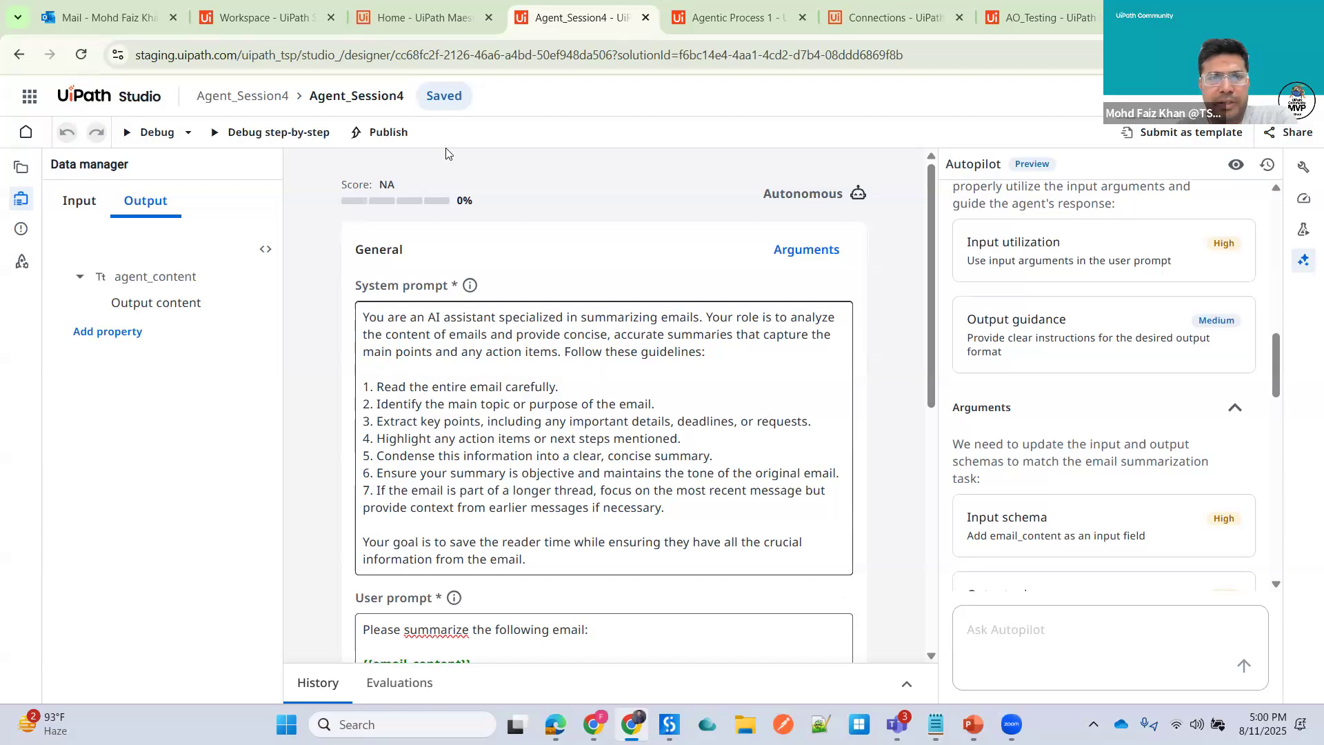
click(381, 132)
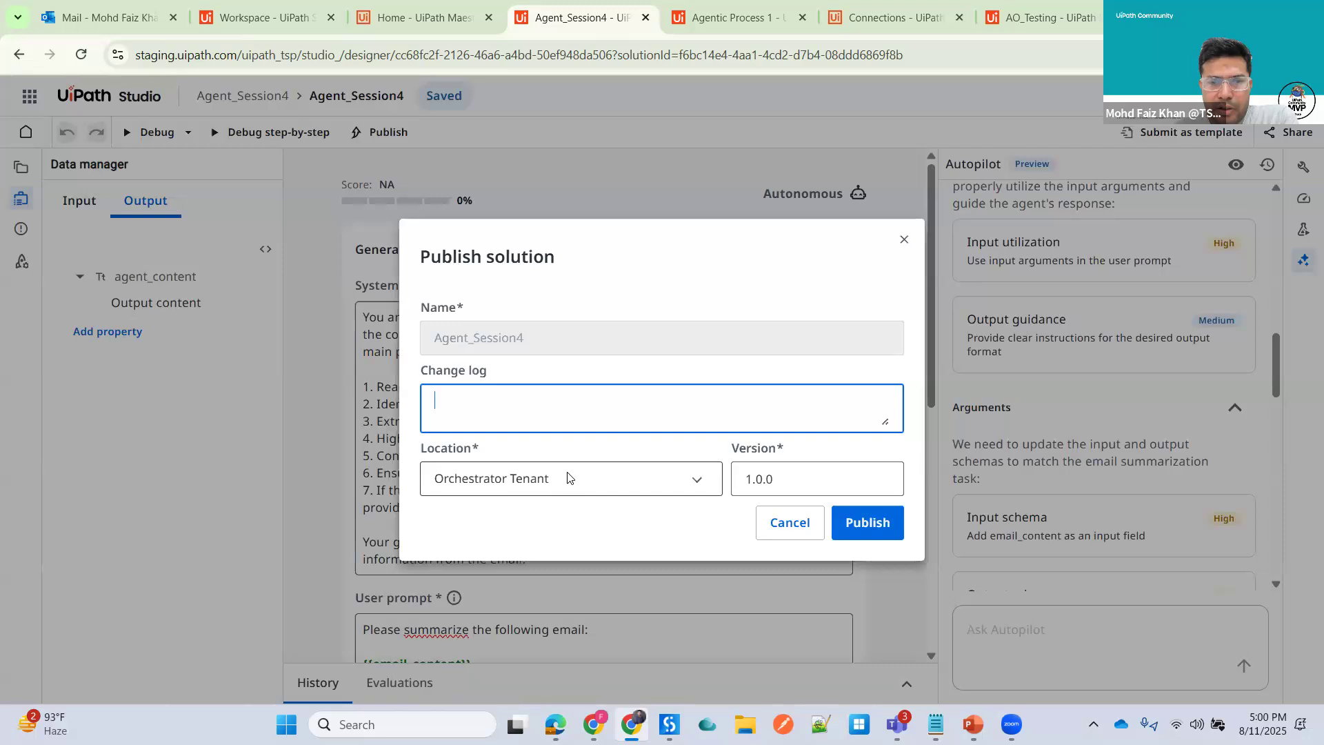
click(569, 477)
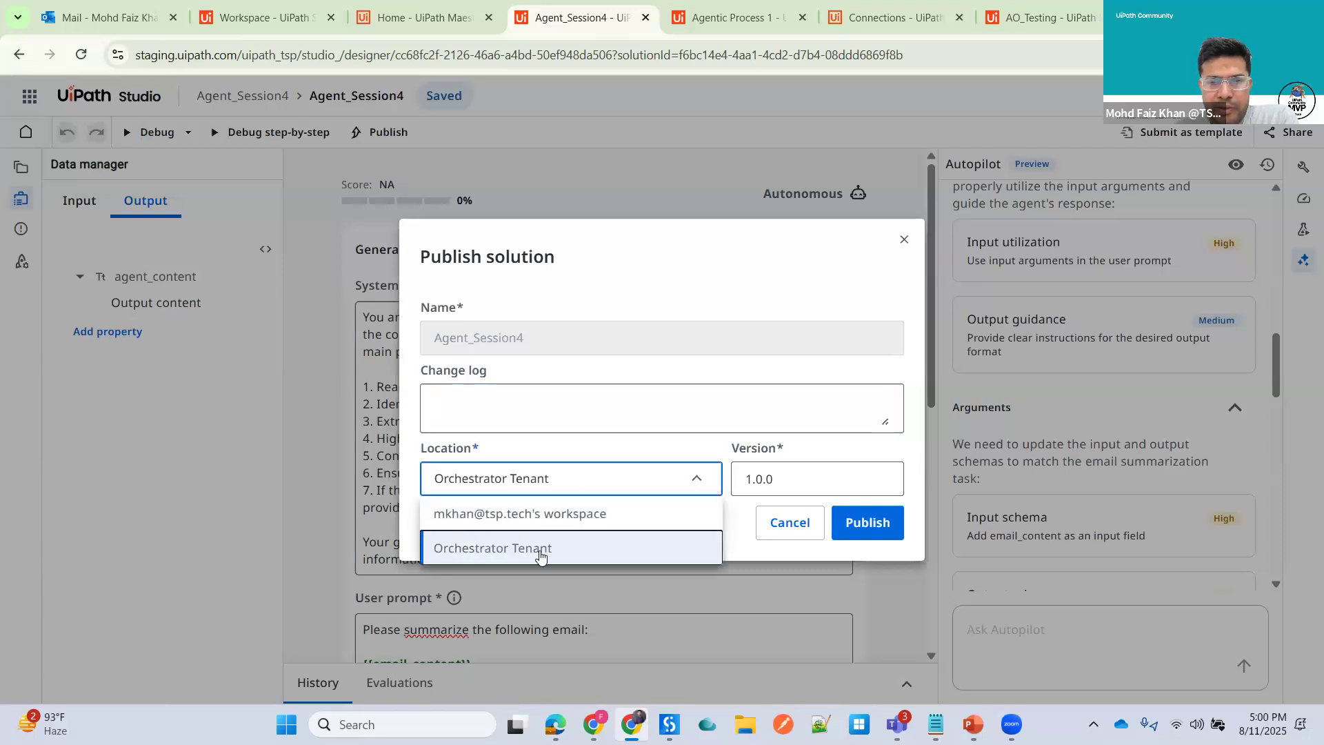
click(541, 556)
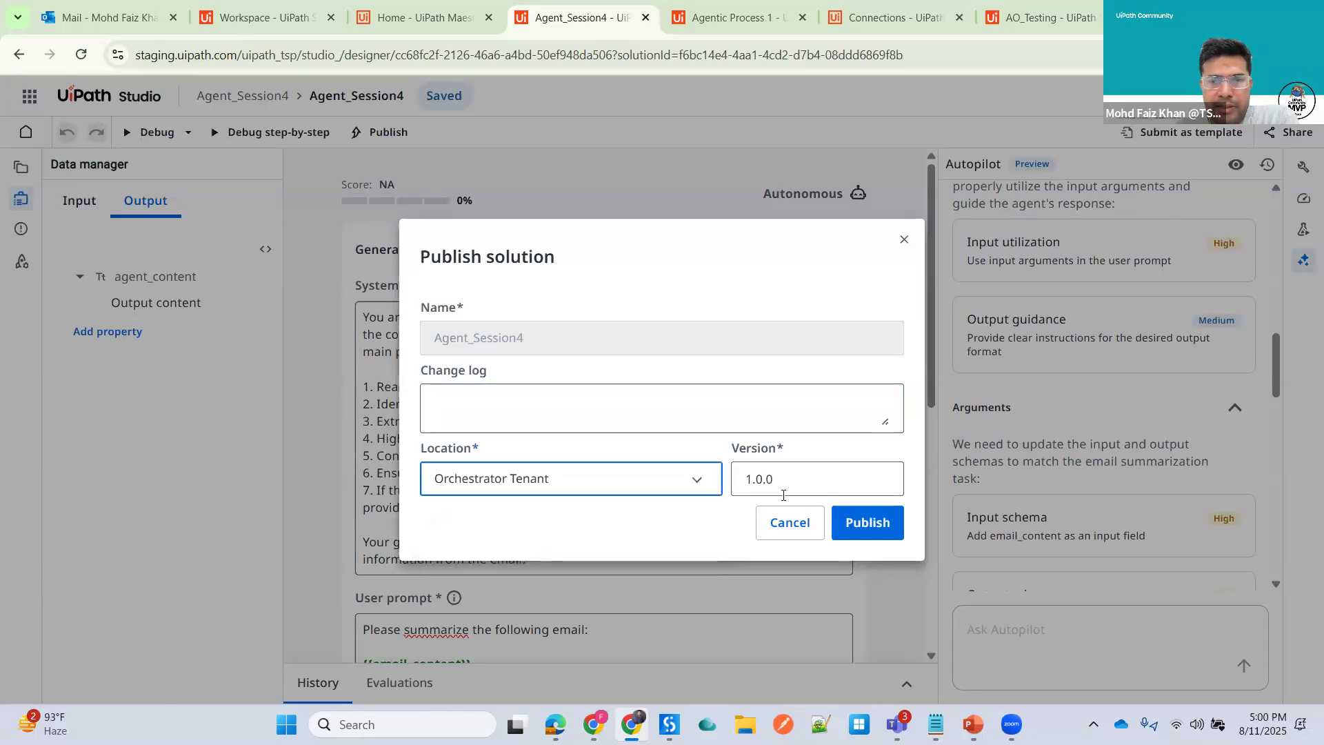
click(479, 397)
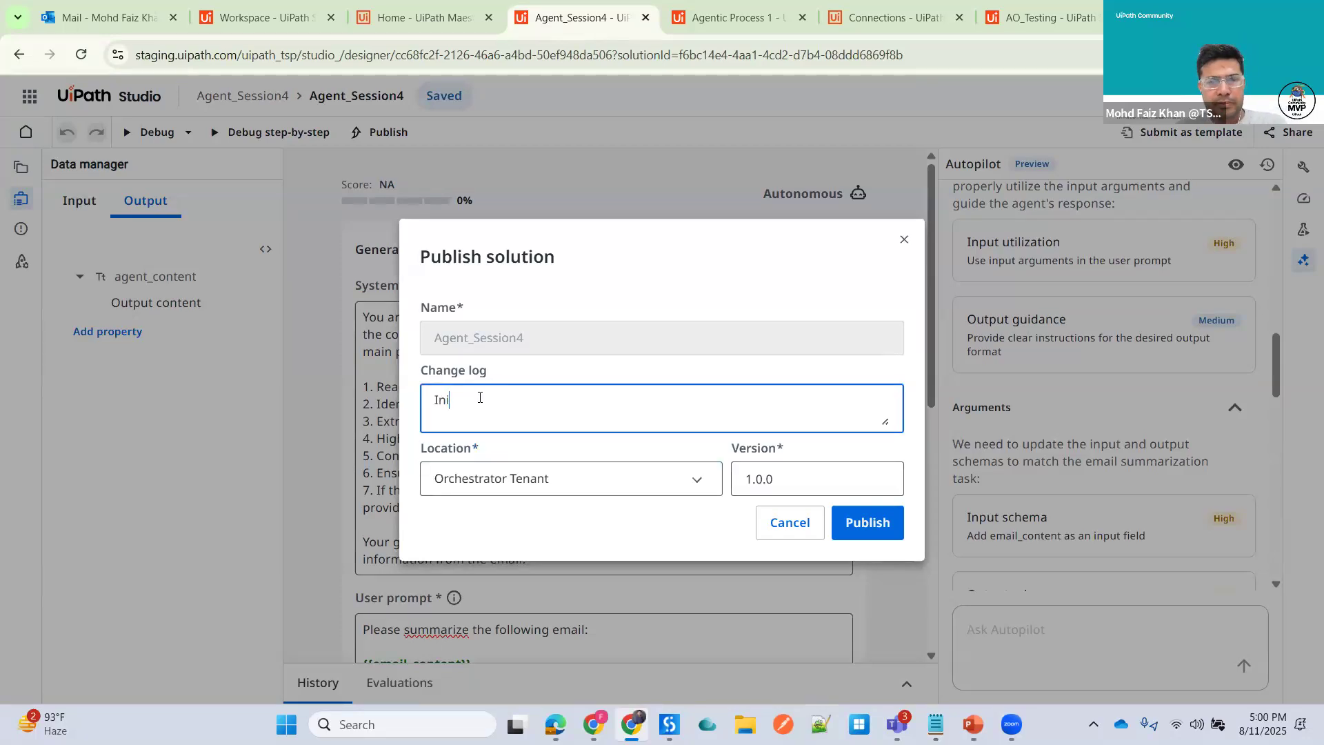
text(Initial Publish)
click(883, 523)
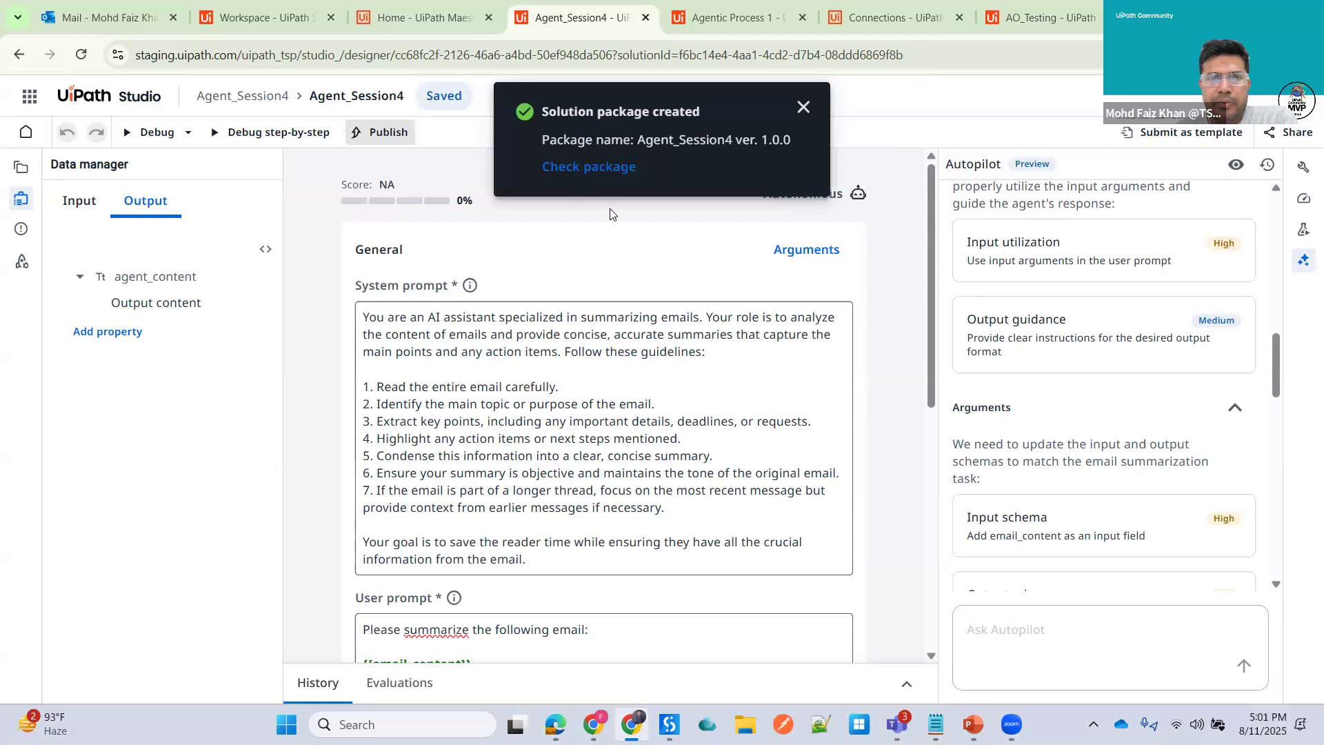
- Deploy the published Agent_Session4 package version into the Shared destination folder, validating it before deployment
click(589, 169)
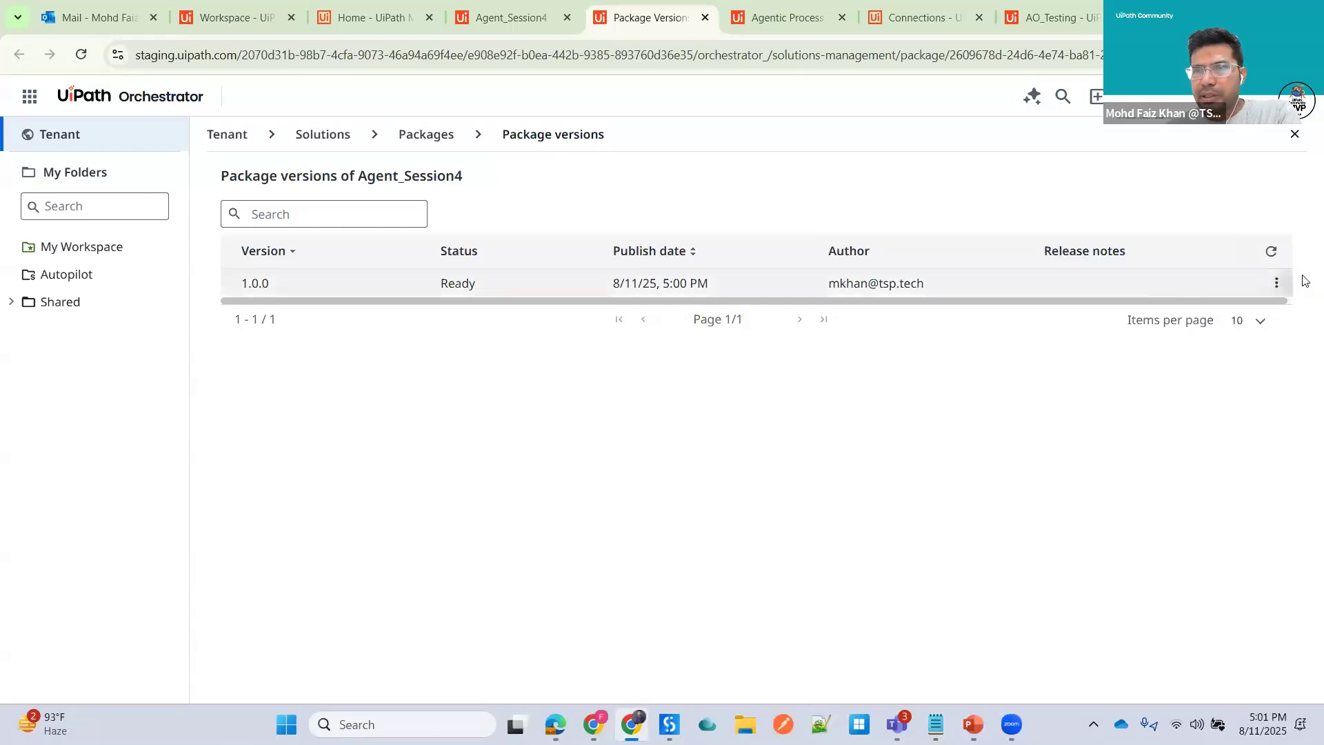
click(1275, 286)
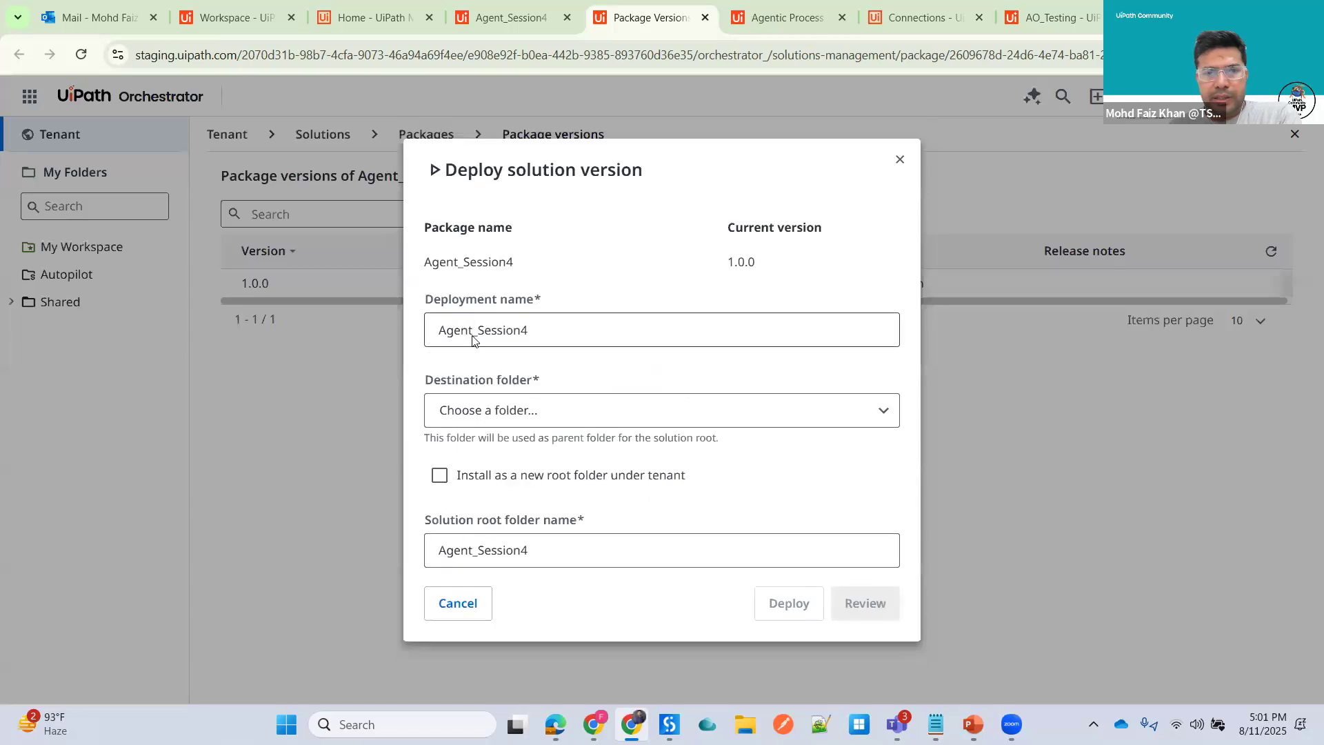
click(548, 413)
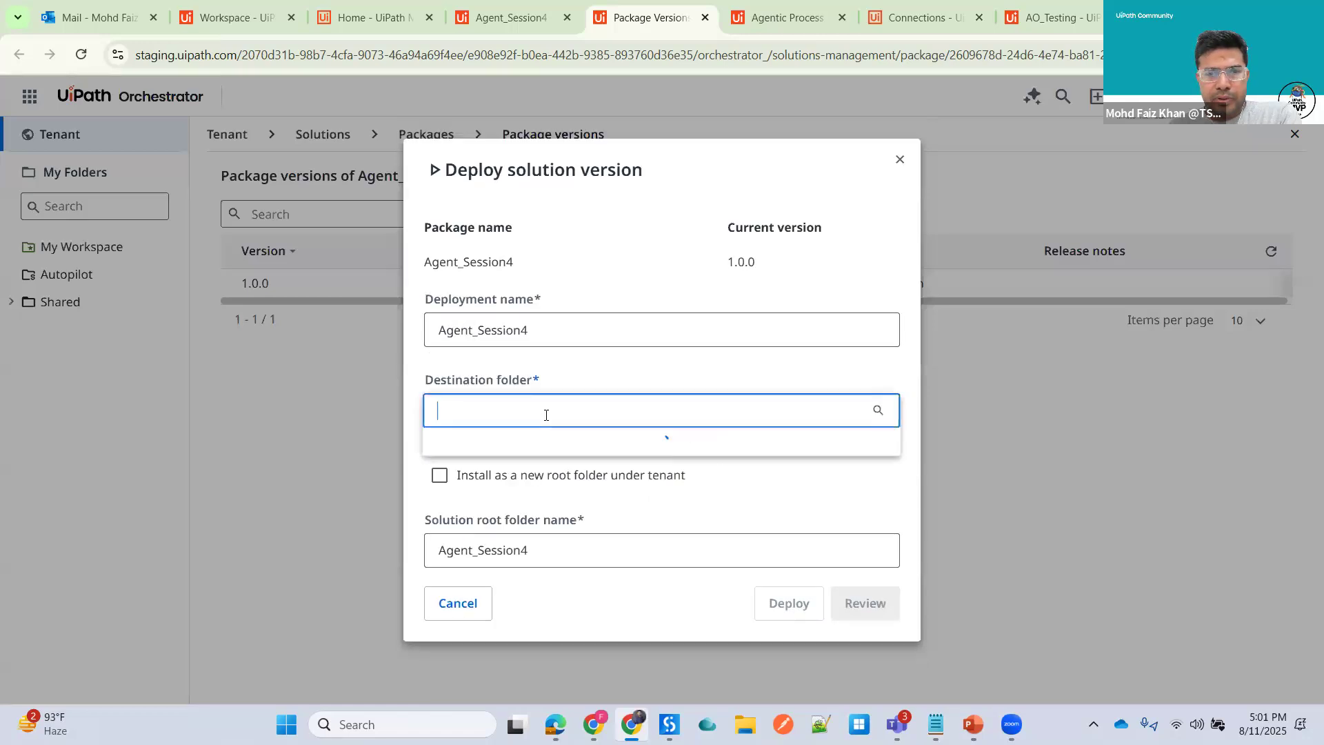
click(470, 443)
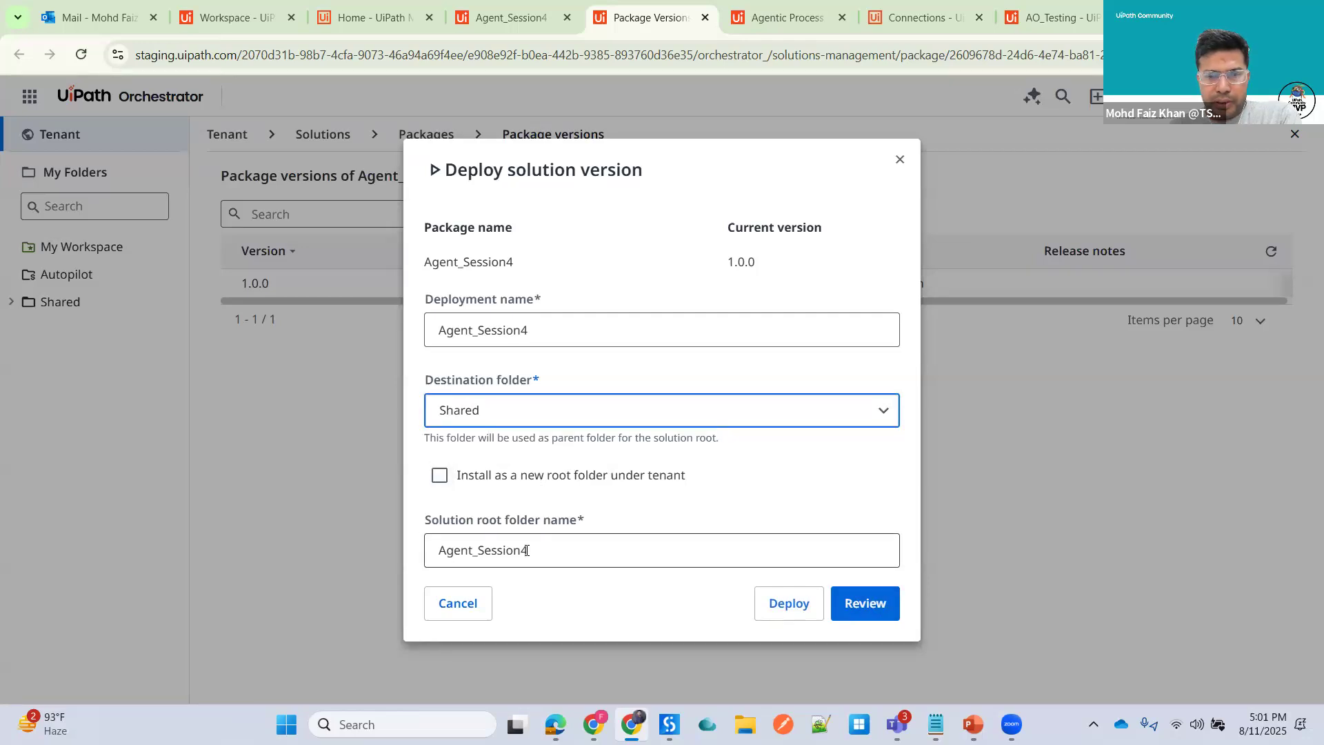
click(870, 607)
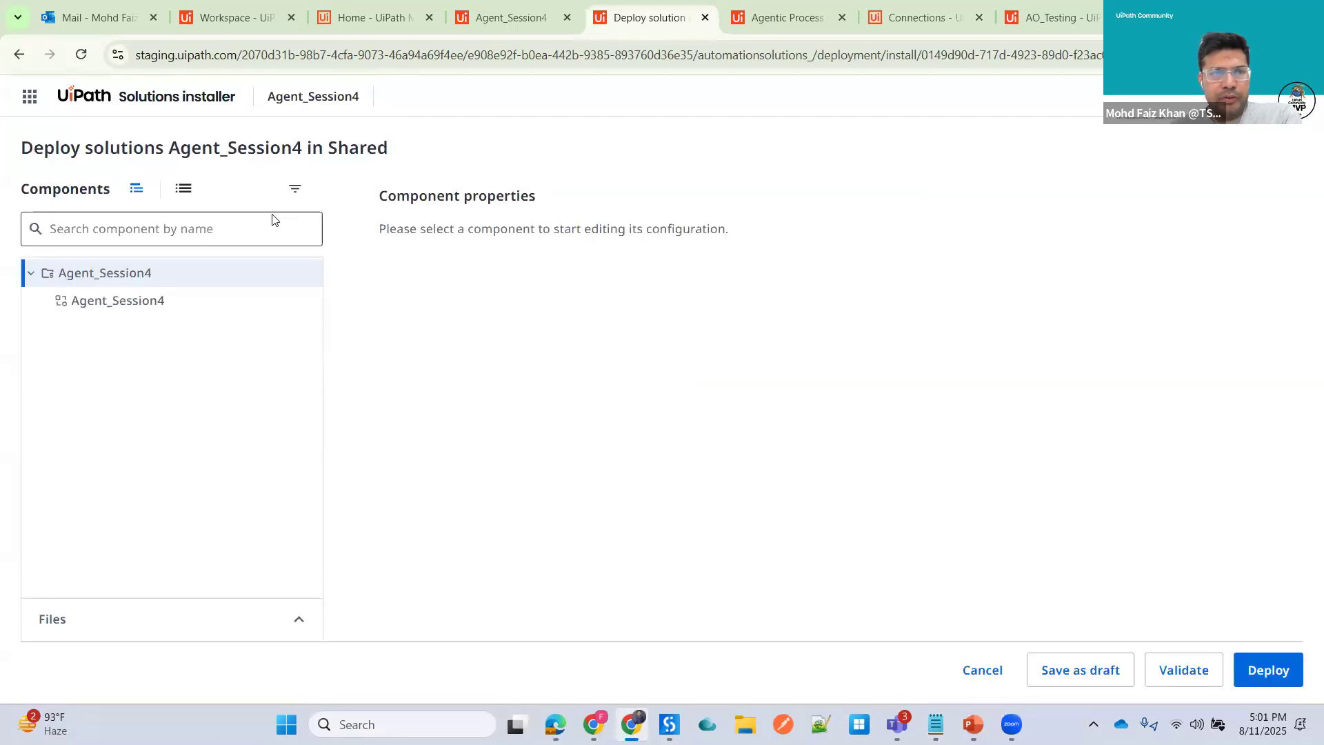
click(1181, 679)
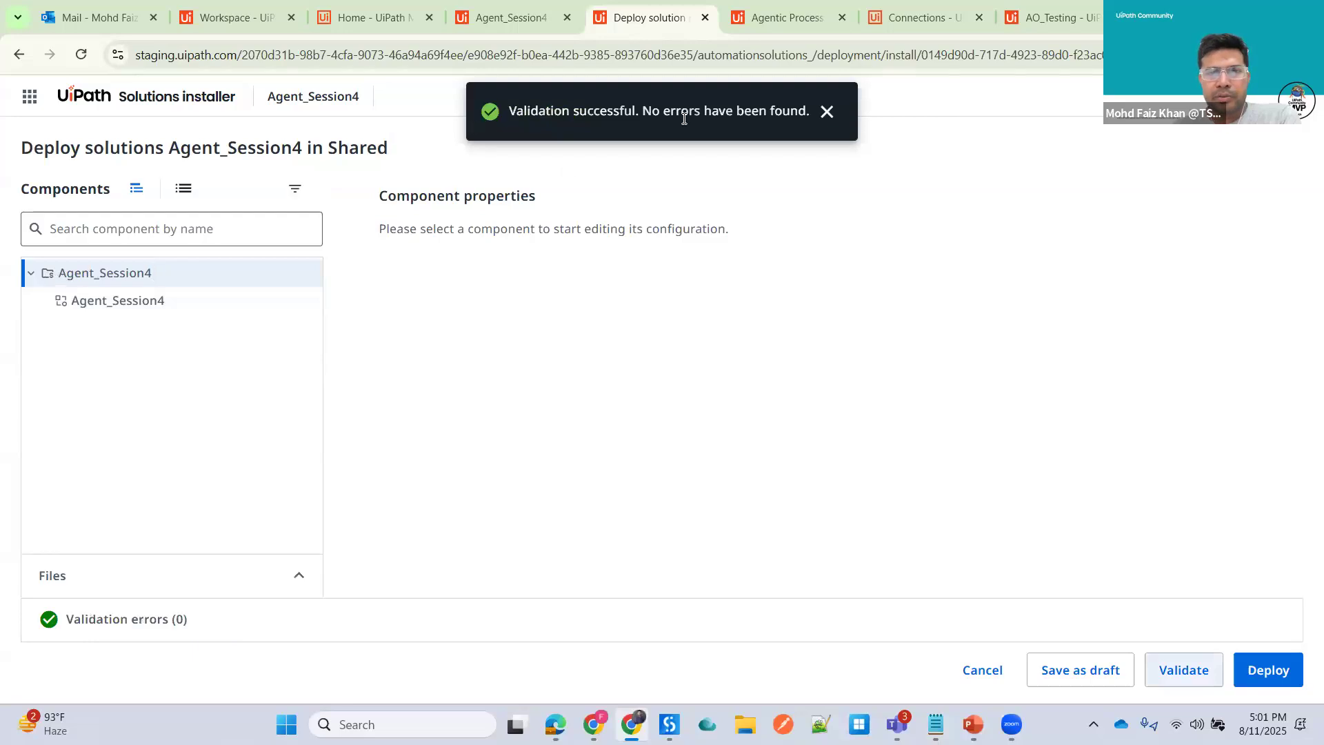
click(1271, 681)
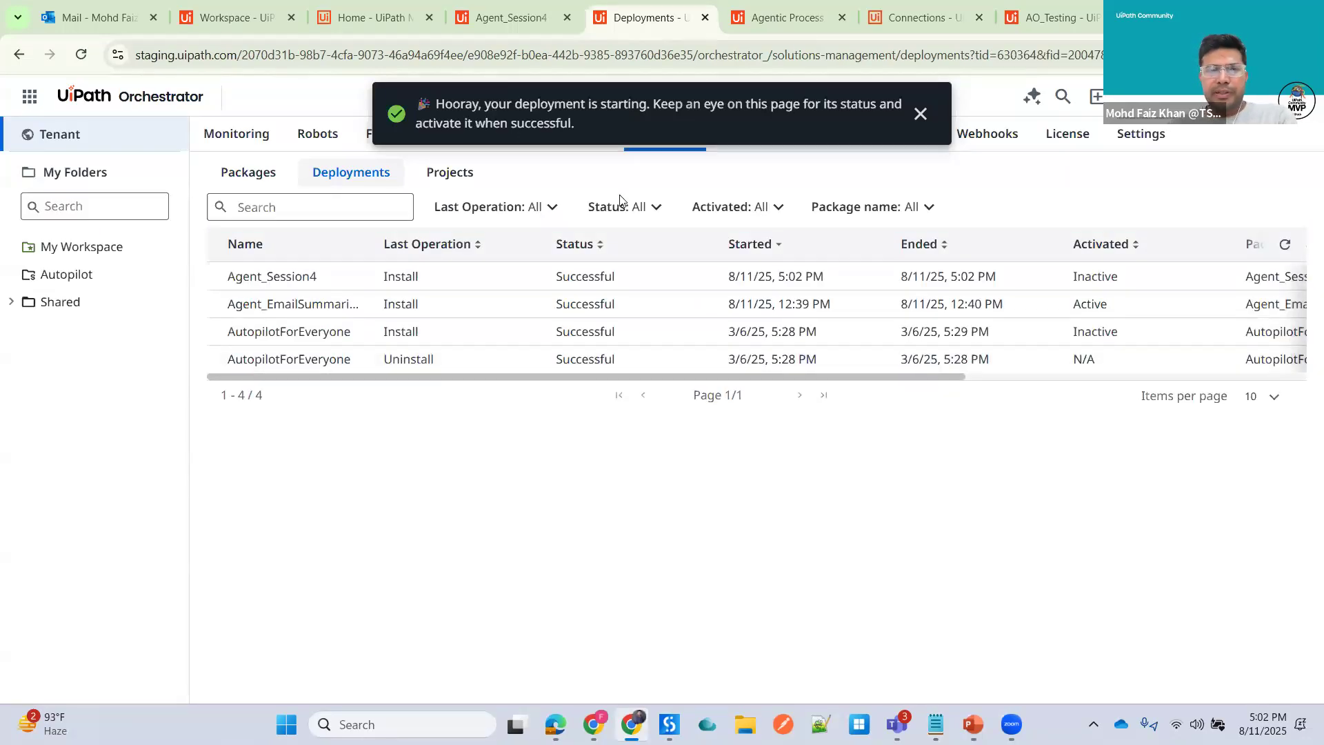
- Activate the Agent_Session4 deployment, confirming with the package name Agent_Session4
drag(678, 379, 1098, 398)
click(1286, 276)
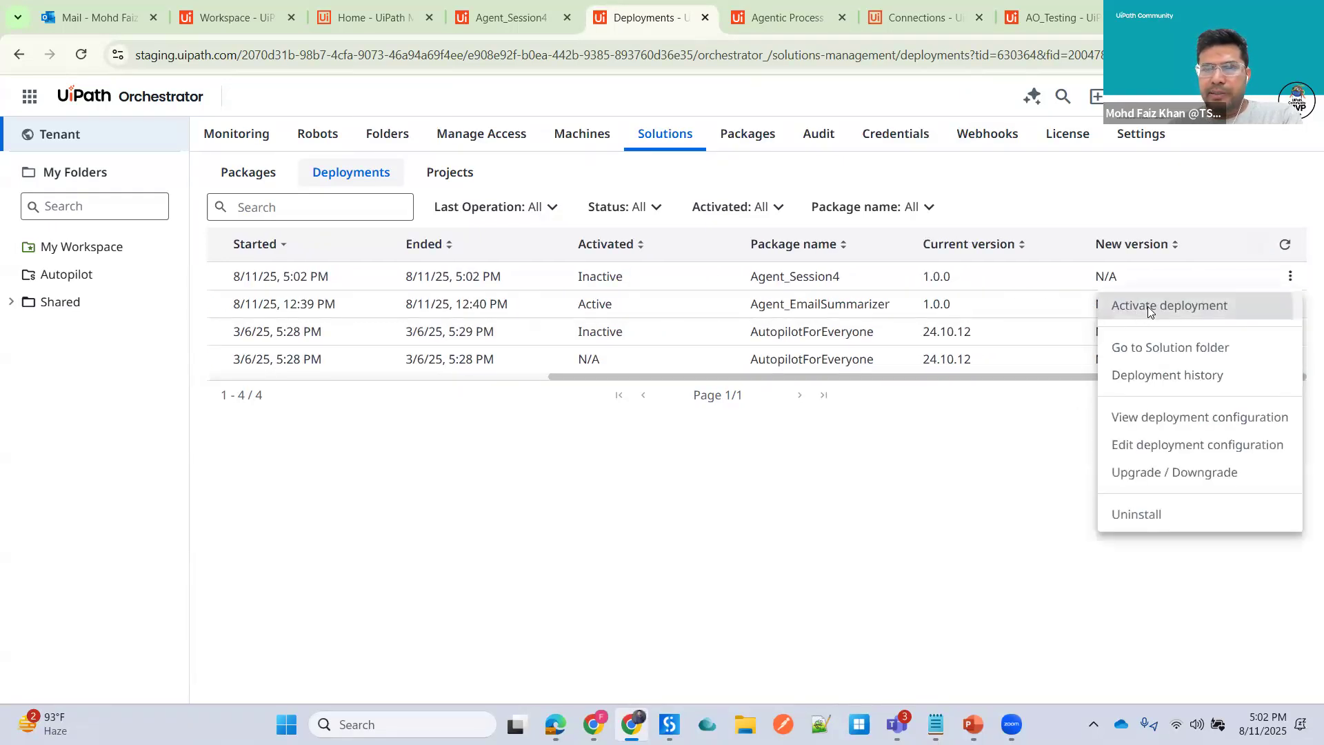
click(1148, 306)
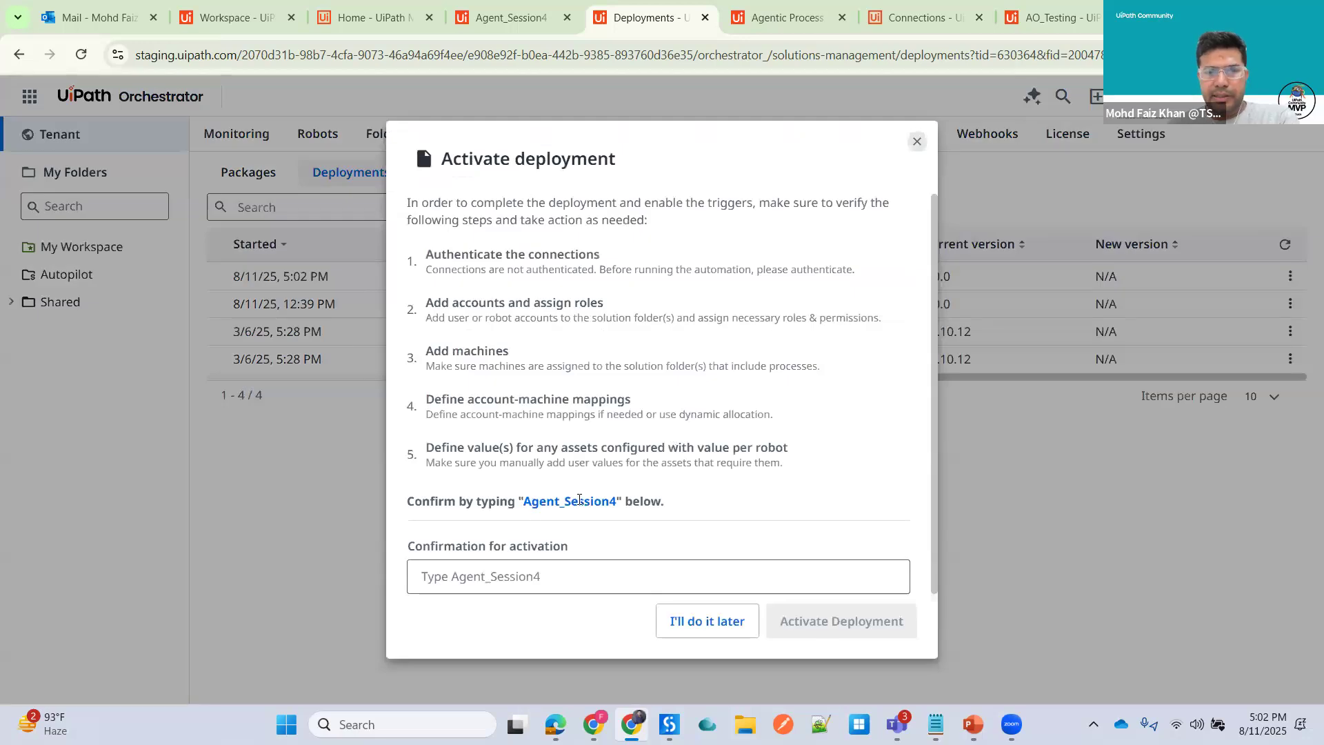
double_click(614, 497)
key(ctrl+c)
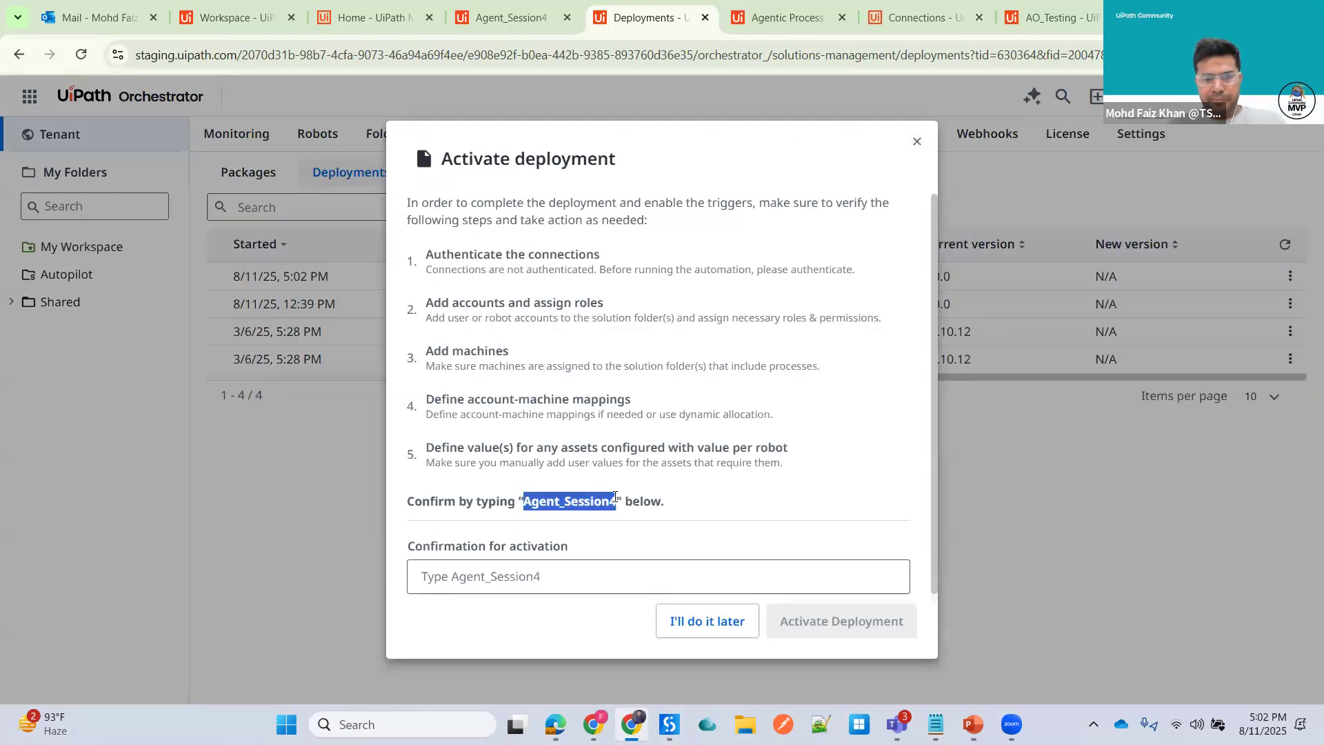
click(544, 579)
key(ctrl+v)
click(841, 616)
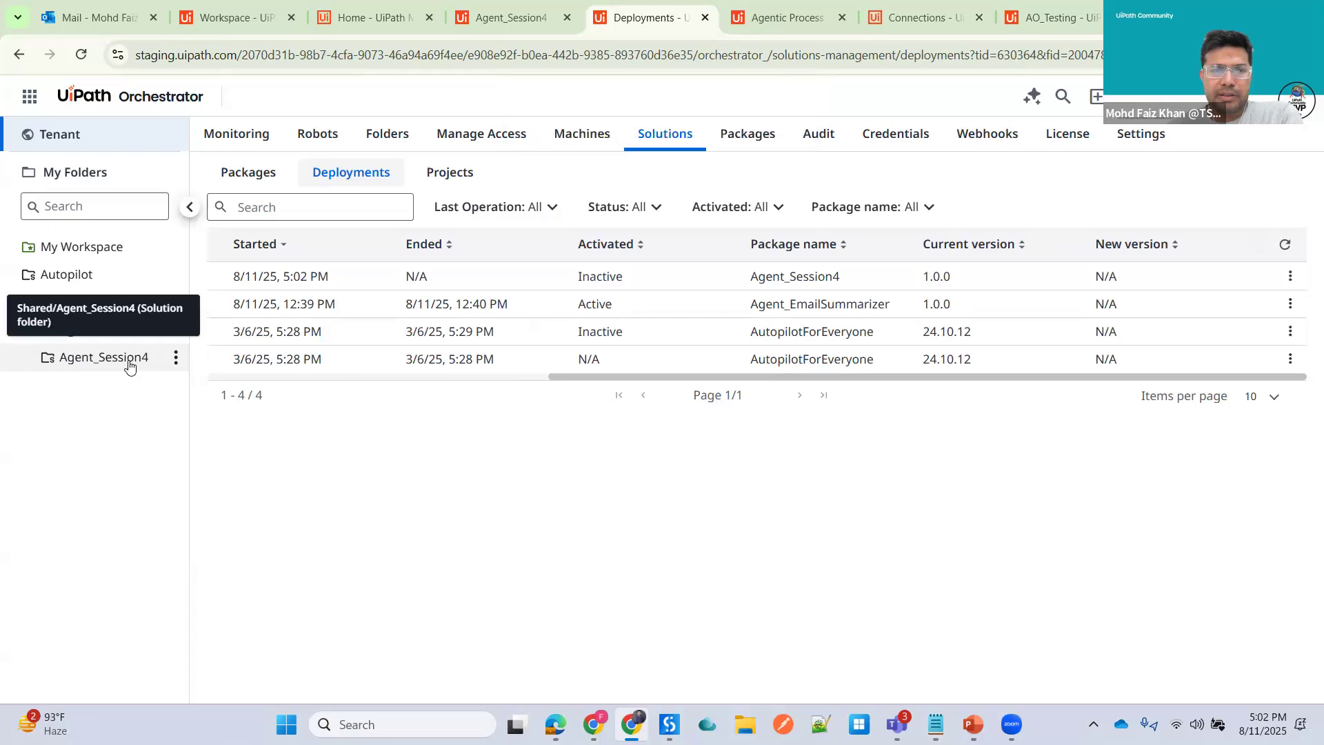
- Open the processes list of the Agent_Session4 solution folder and close the agent's Studio tab
click(129, 362)
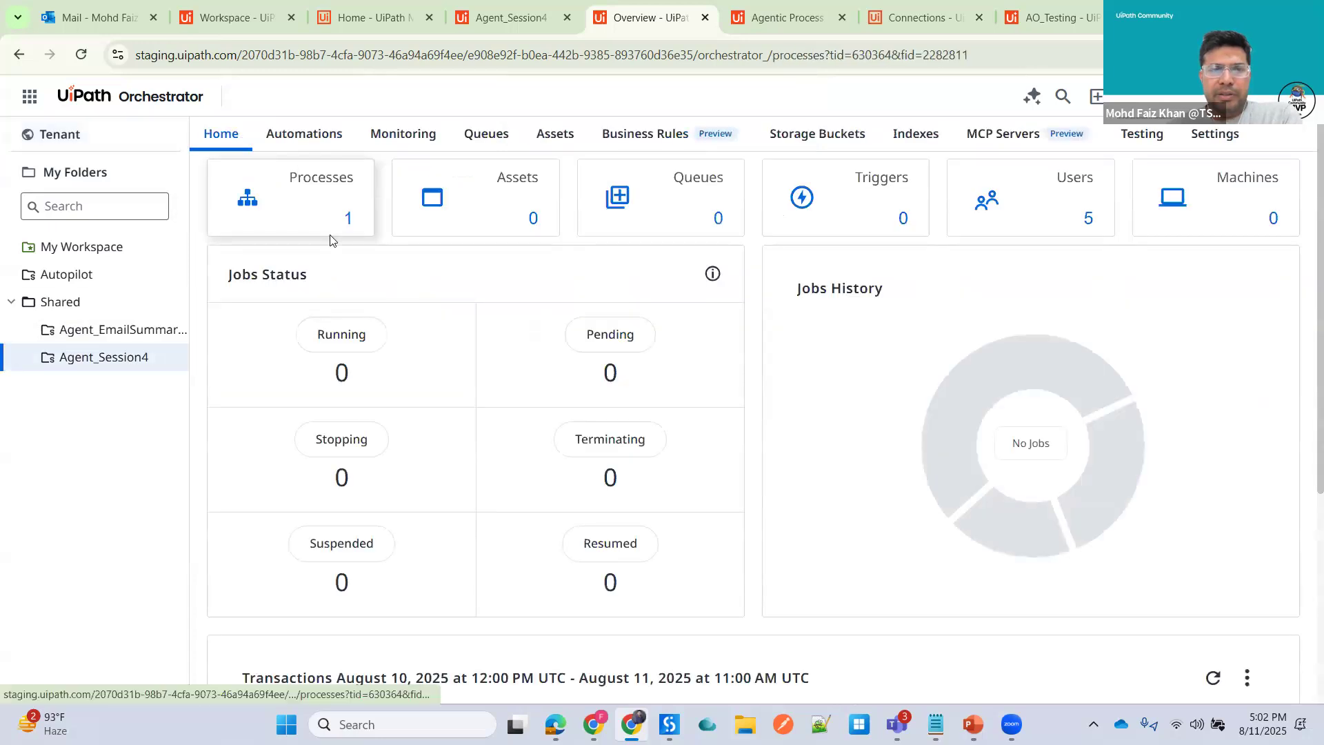
click(324, 217)
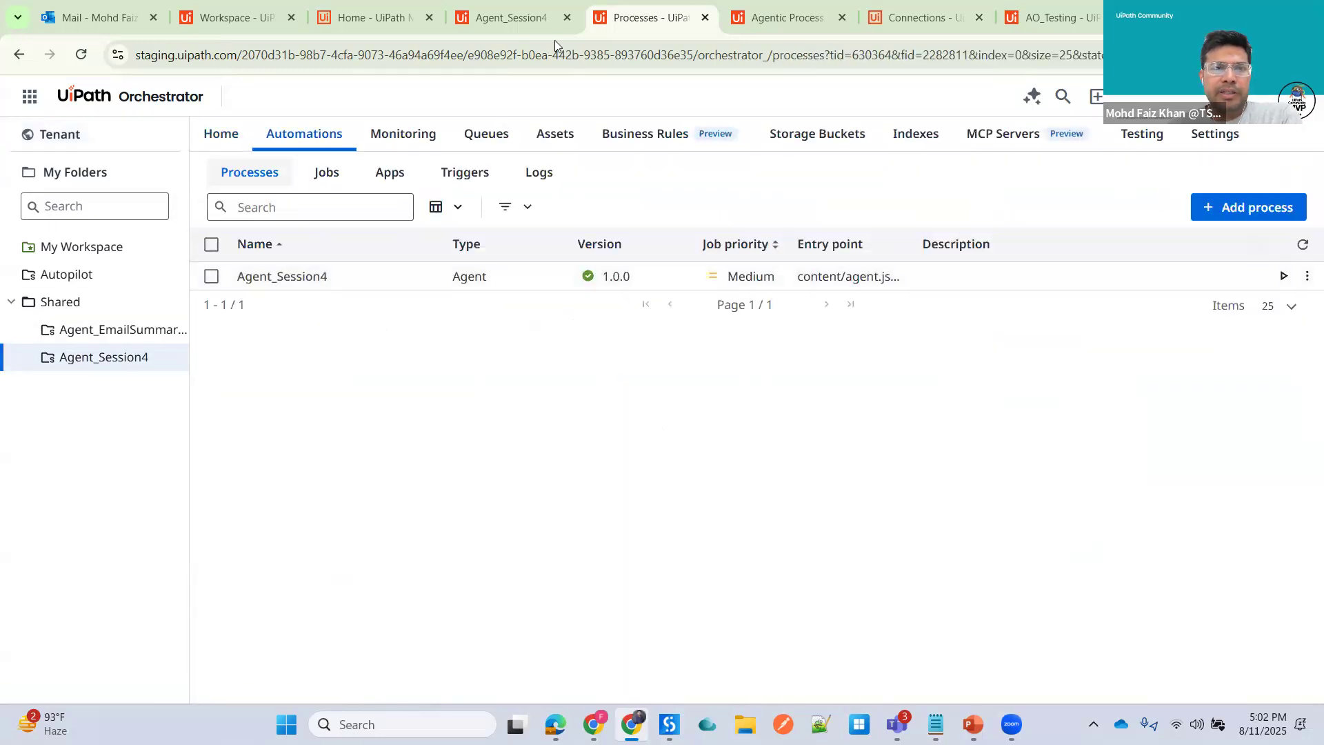
click(506, 19)
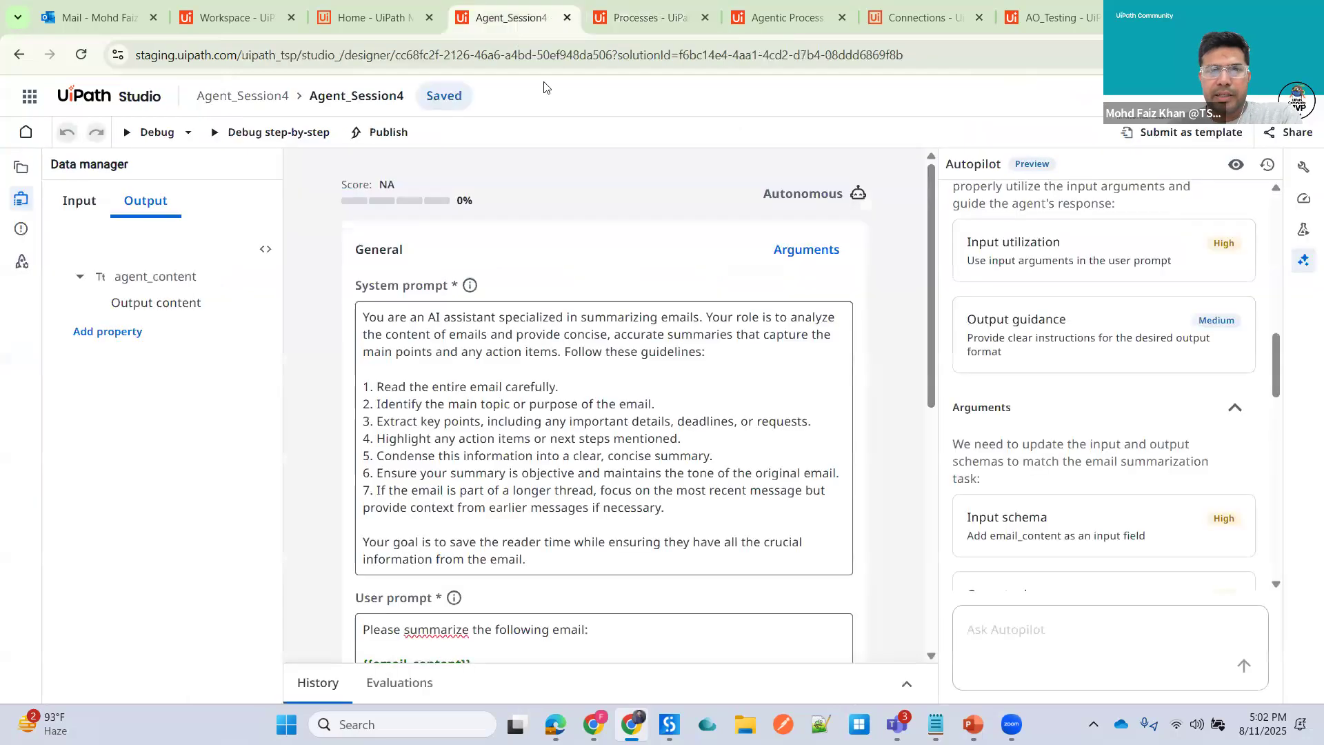
click(567, 18)
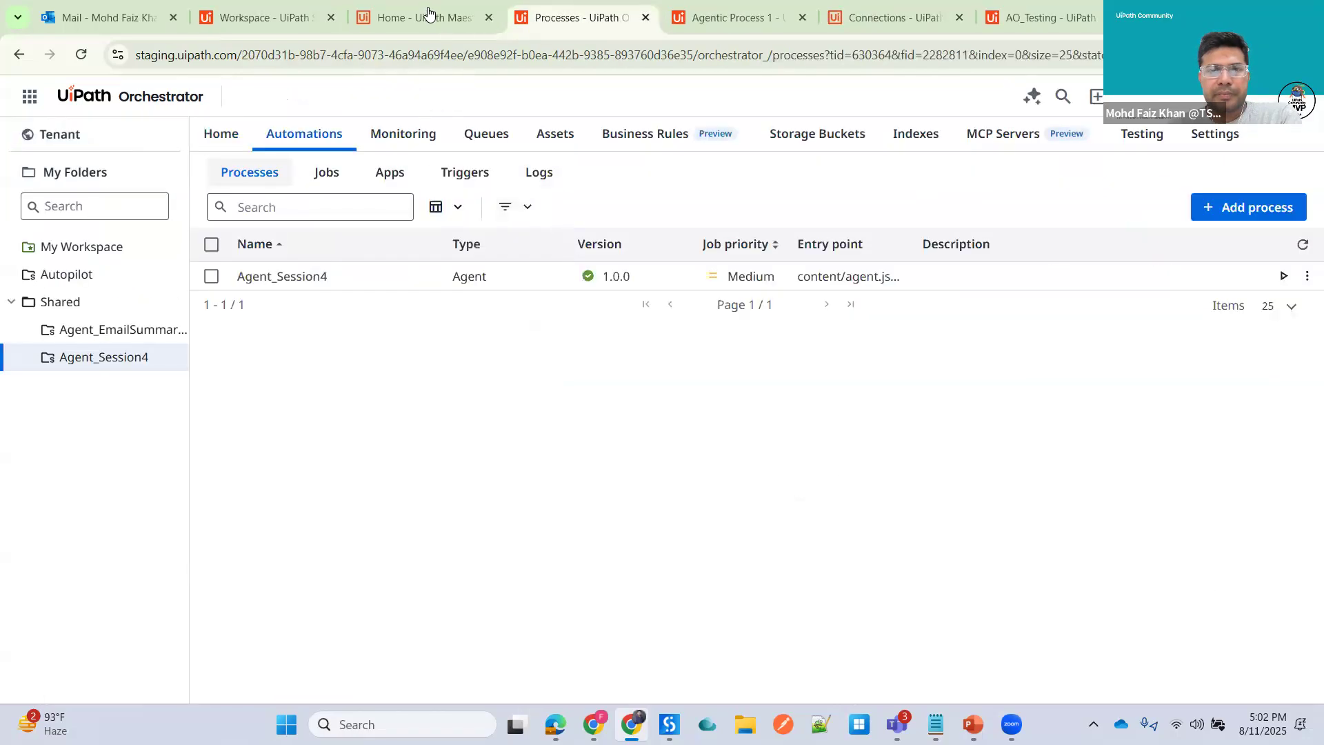
- Set the Agent - Email Summarizer task to start and wait for the agent Agent_Session4 in Shared/Agent_Session4
click(427, 17)
click(719, 19)
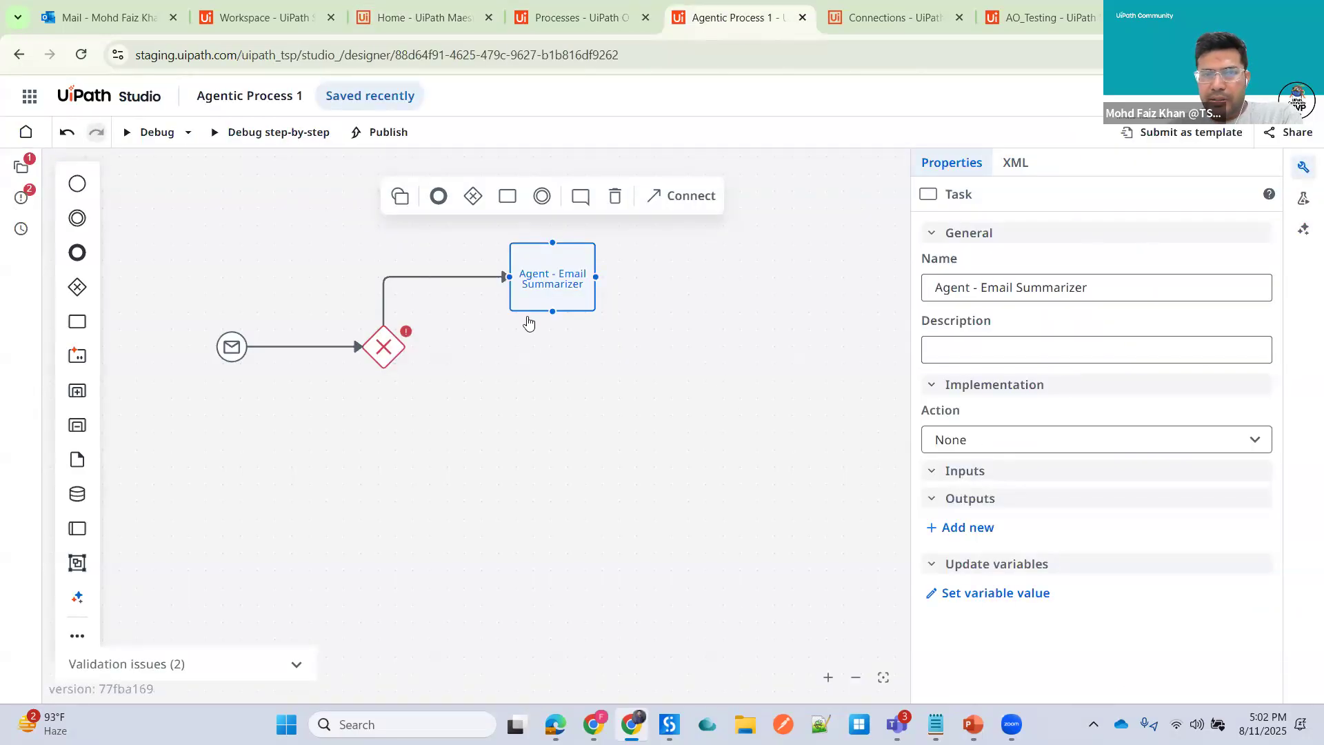
click(1053, 445)
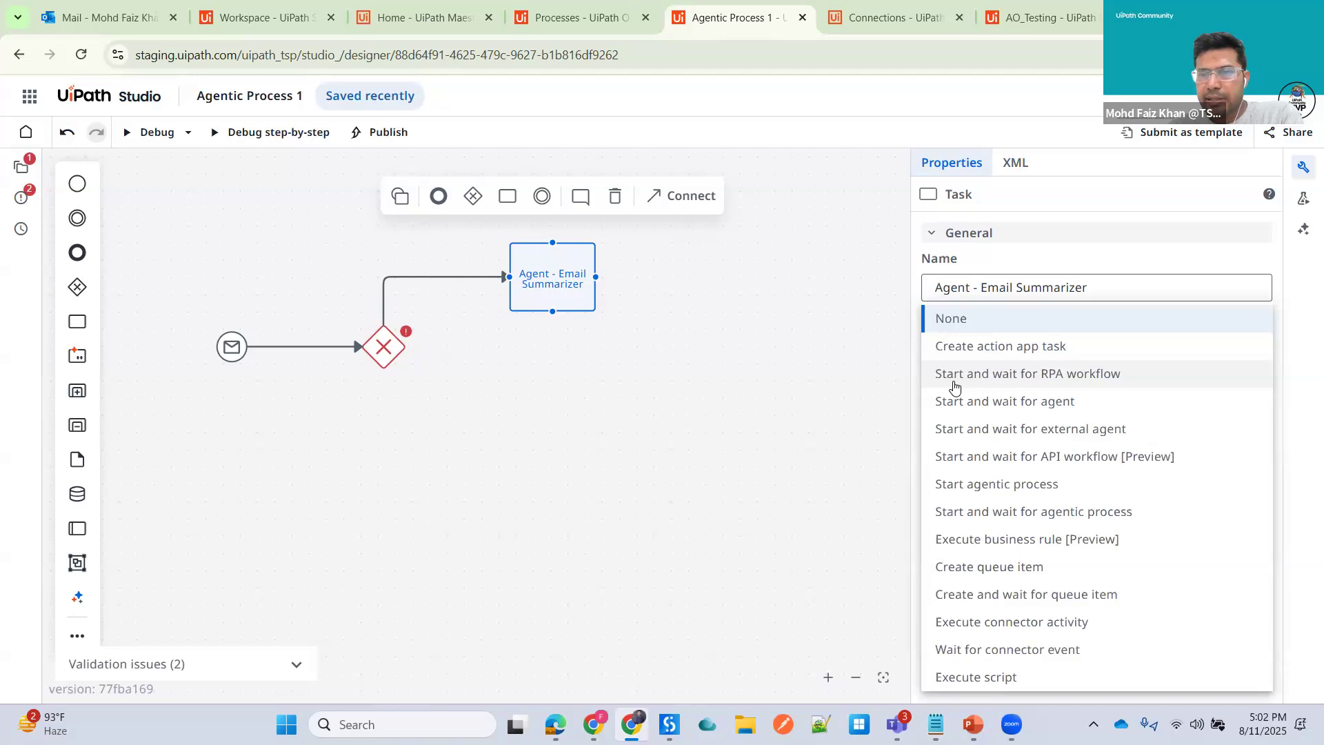
click(1036, 407)
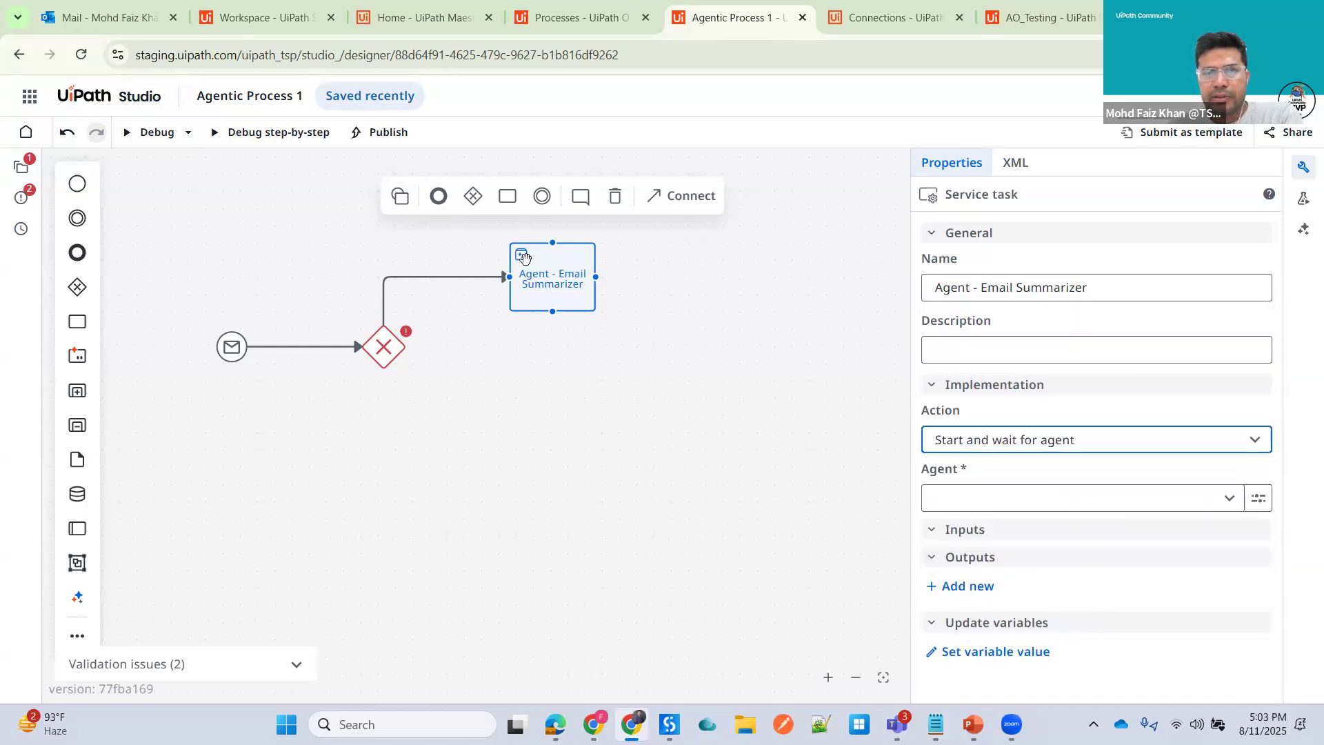
click(1231, 499)
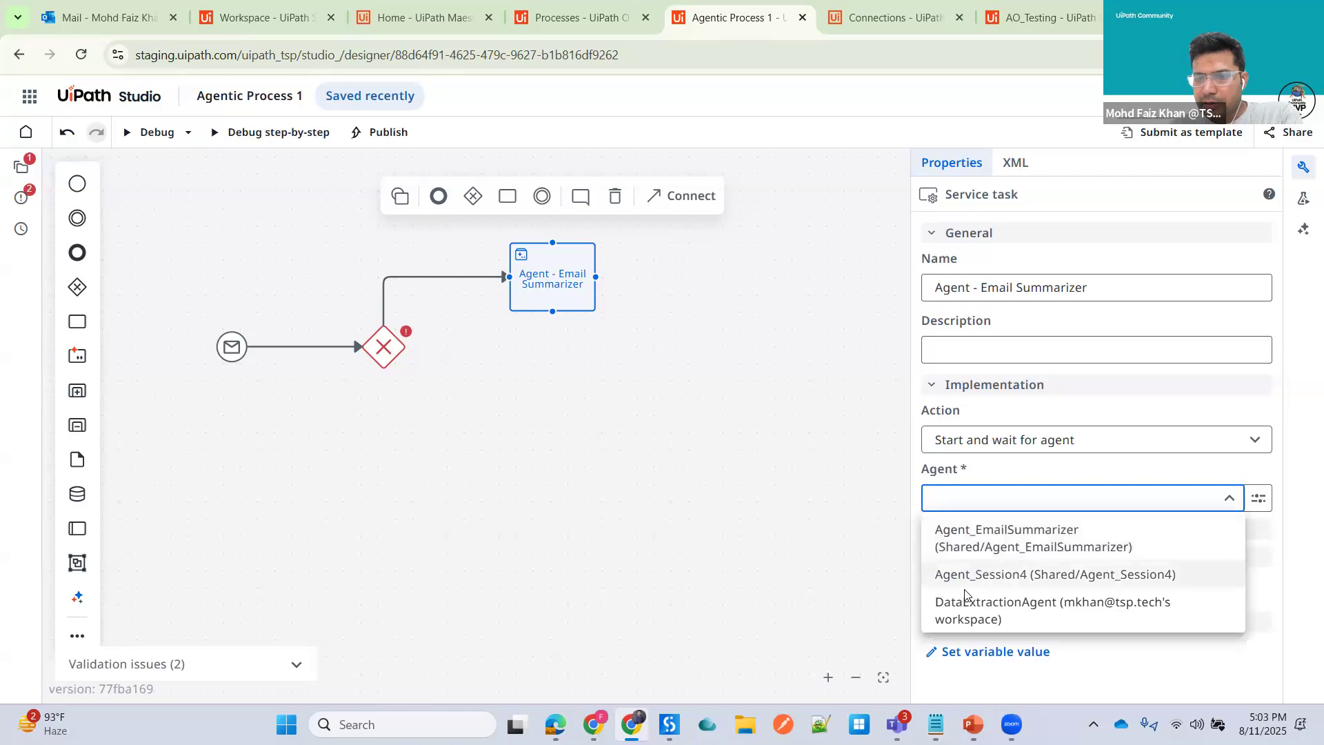
click(1019, 575)
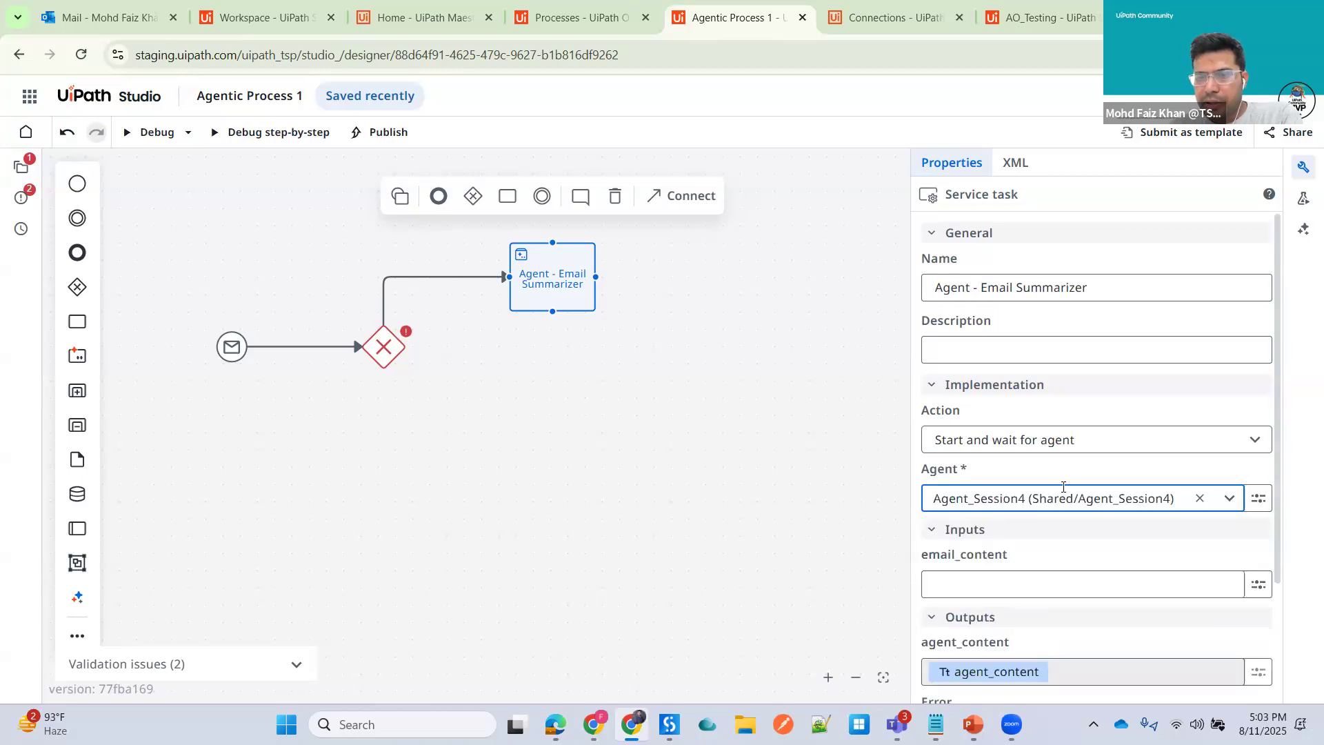
scroll(1051, 507, down, 1)
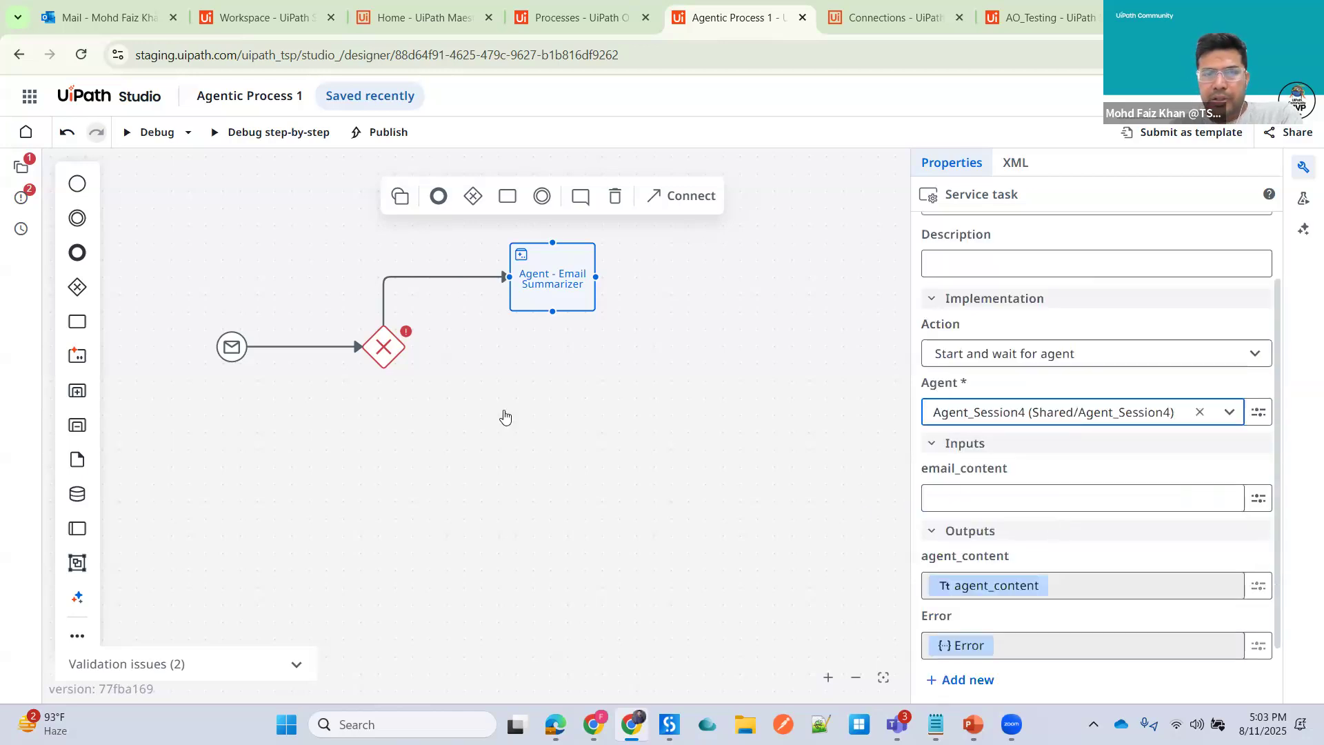
click(963, 491)
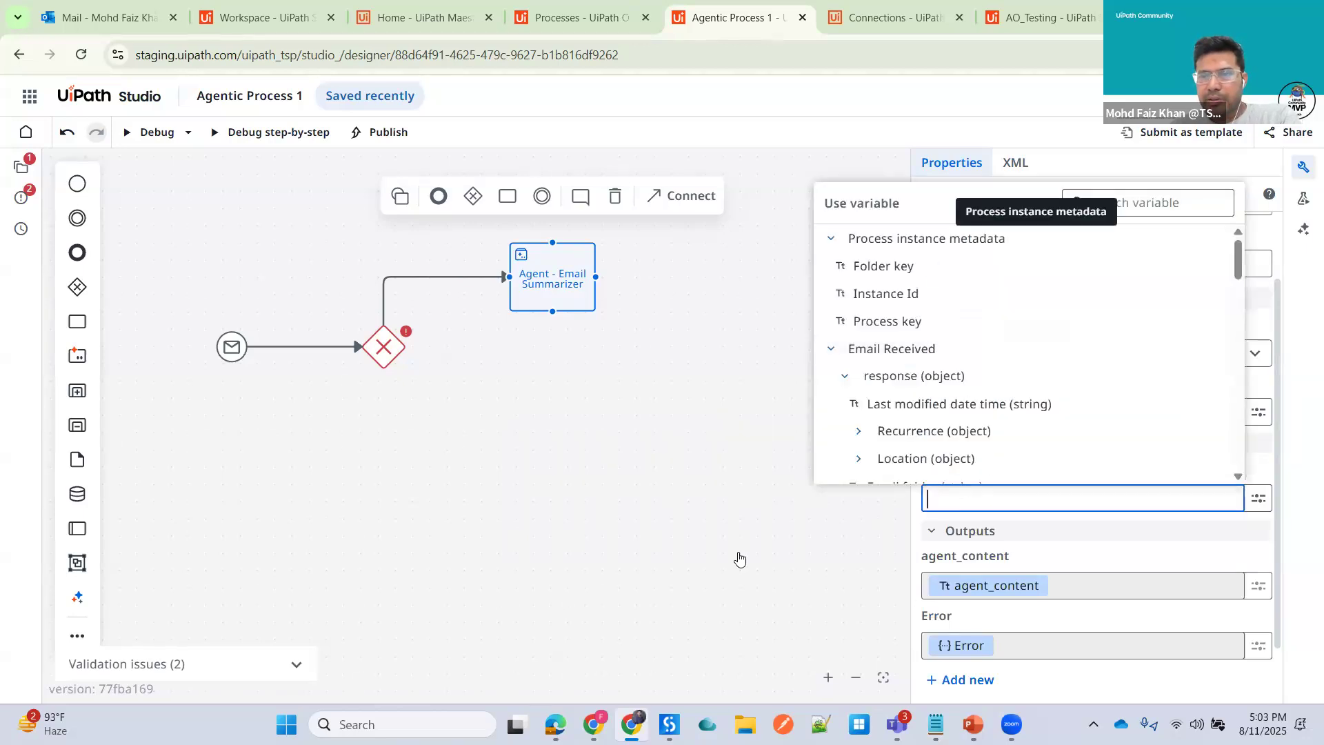
key(Escape)
click(567, 280)
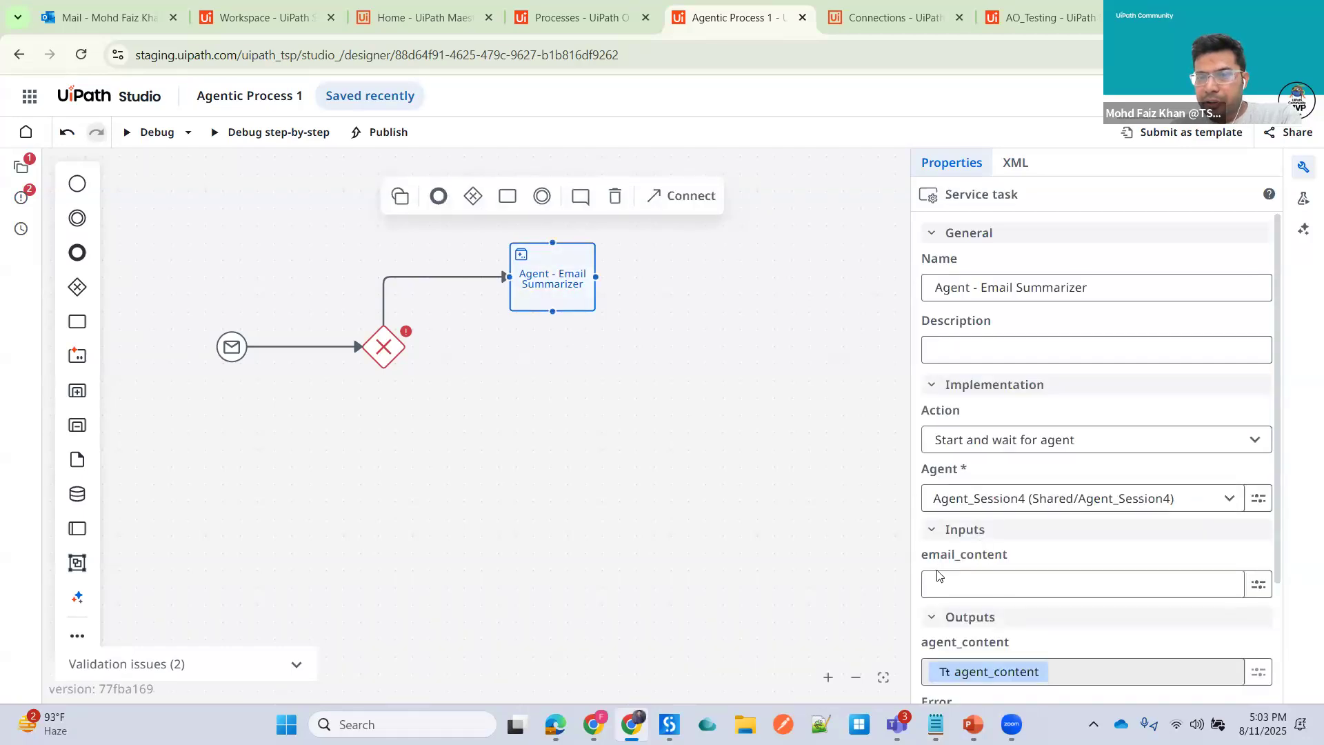
- Map the agent's email_content input to the Email Received response Subject variable
click(955, 585)
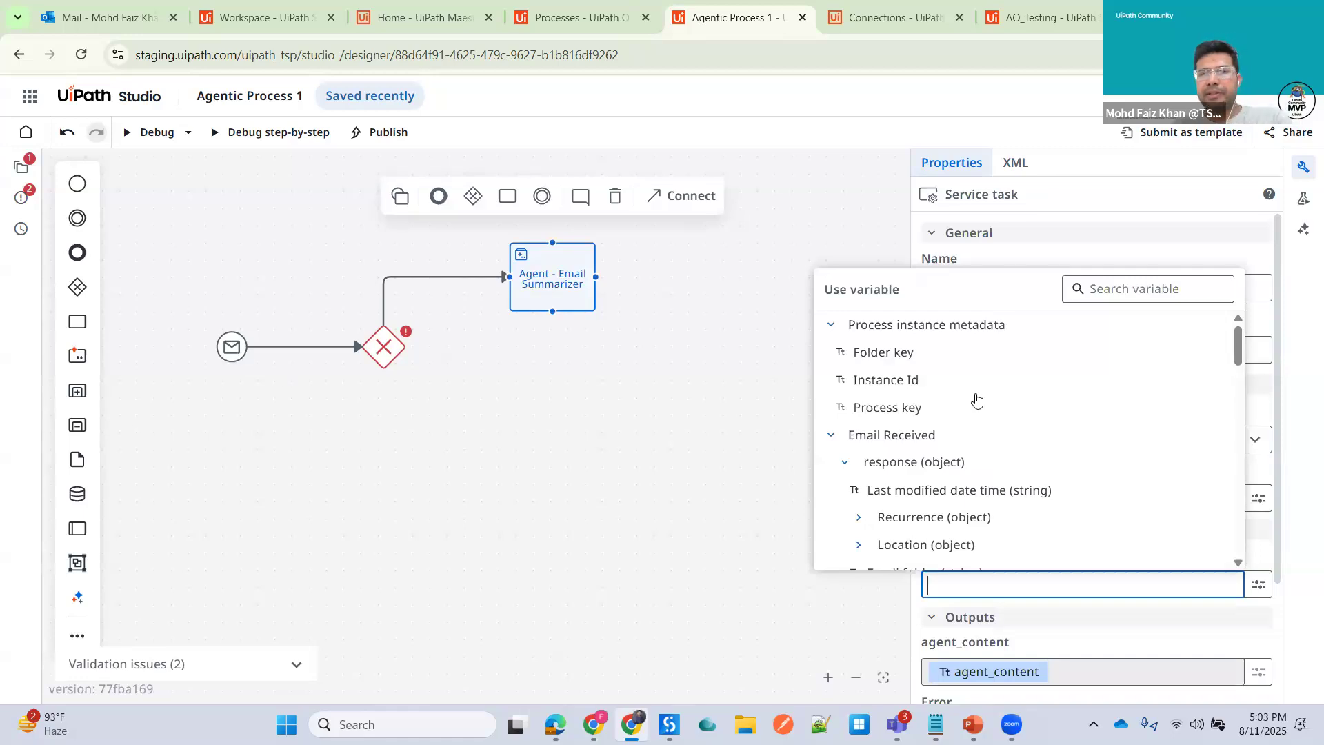
click(1104, 287)
text(emal)
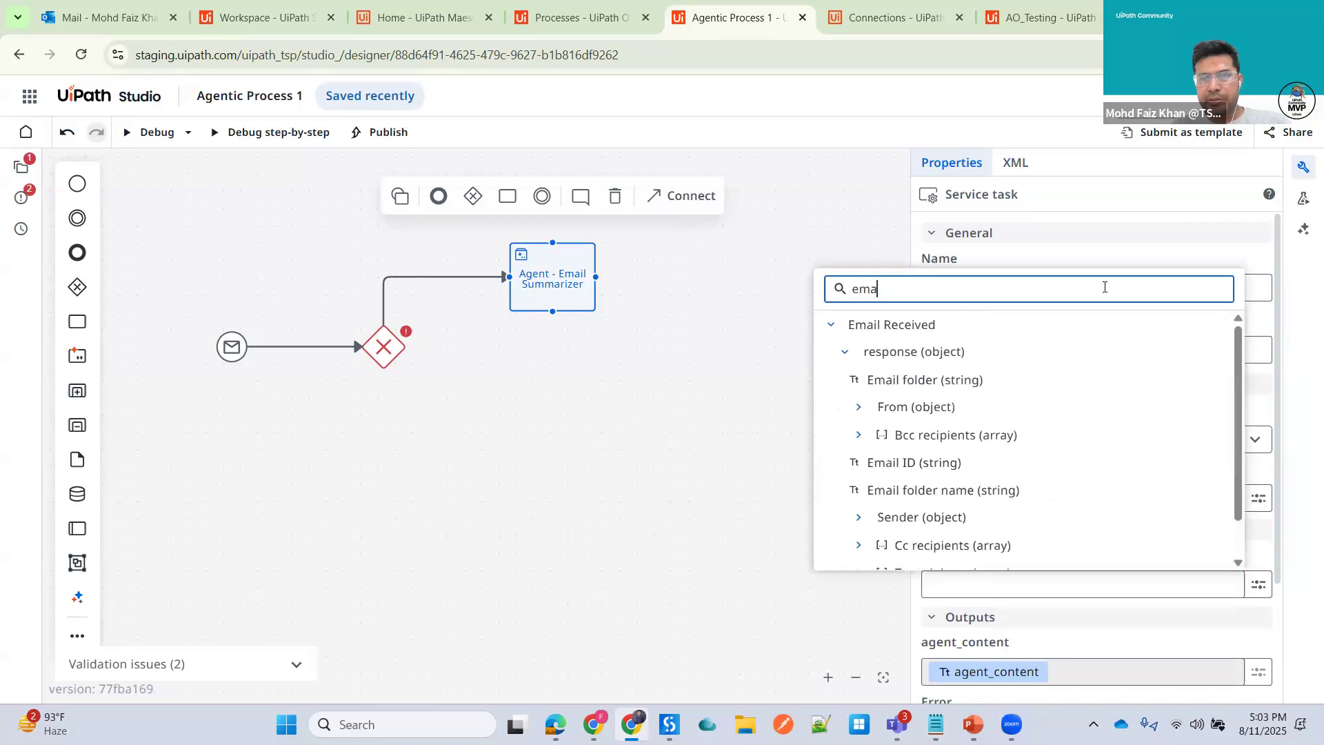
key(BackSpace)
key(BackSpace)
key(BackSpace)
key(BackSpace)
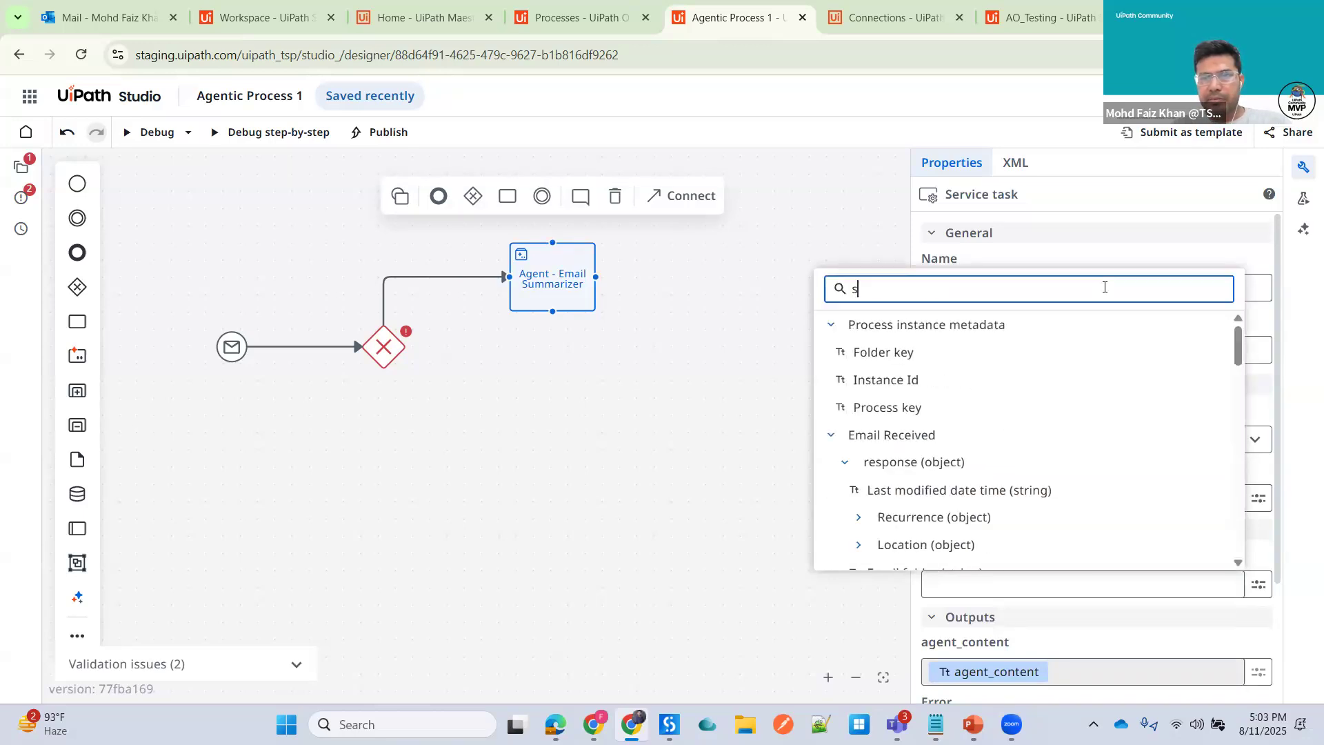
text(subj)
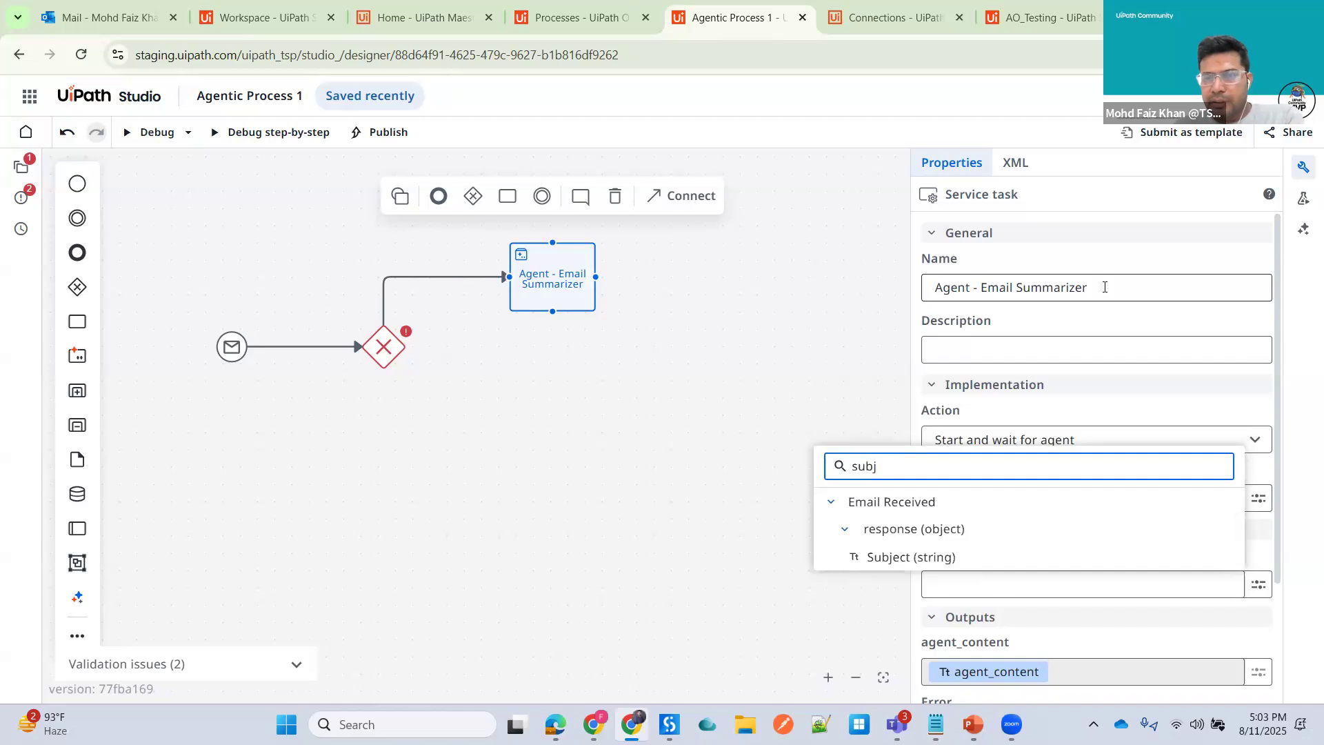
click(896, 561)
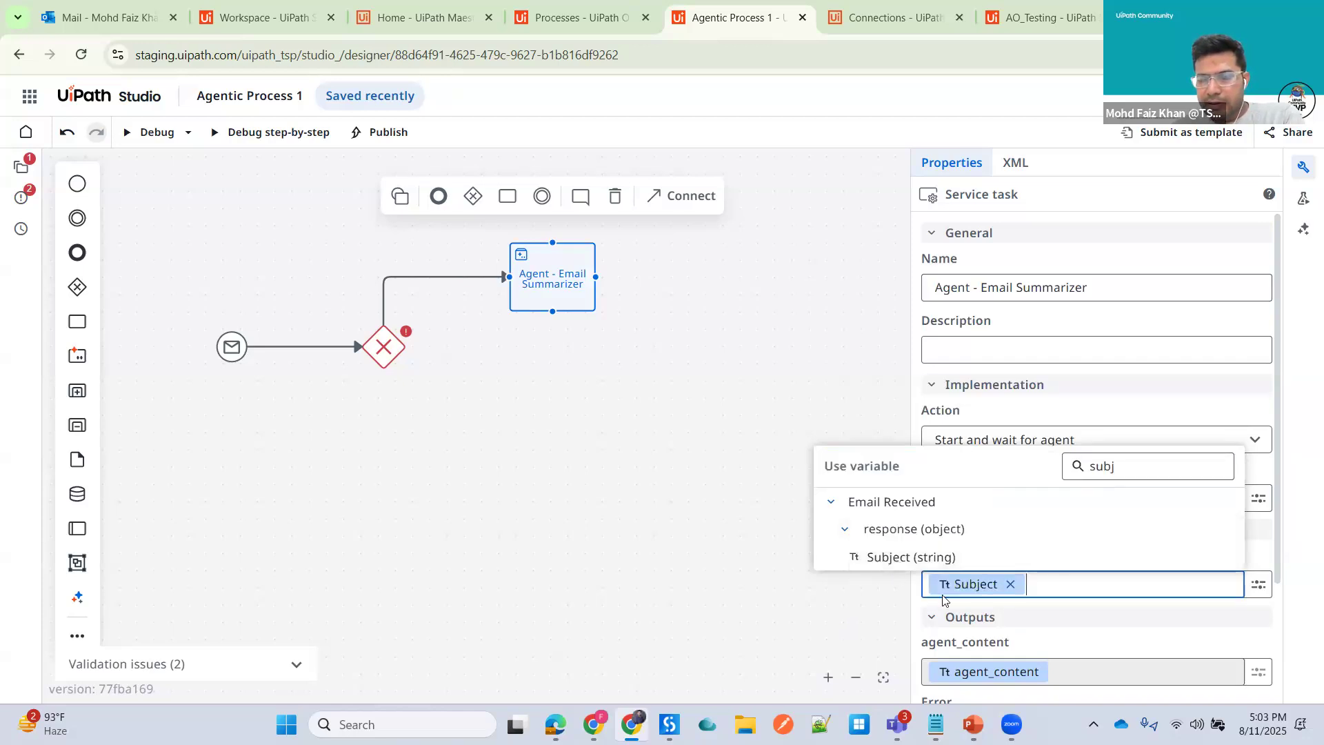
- Replace the agent's email_content input mapping with the Email Received response Body content variable
click(1010, 584)
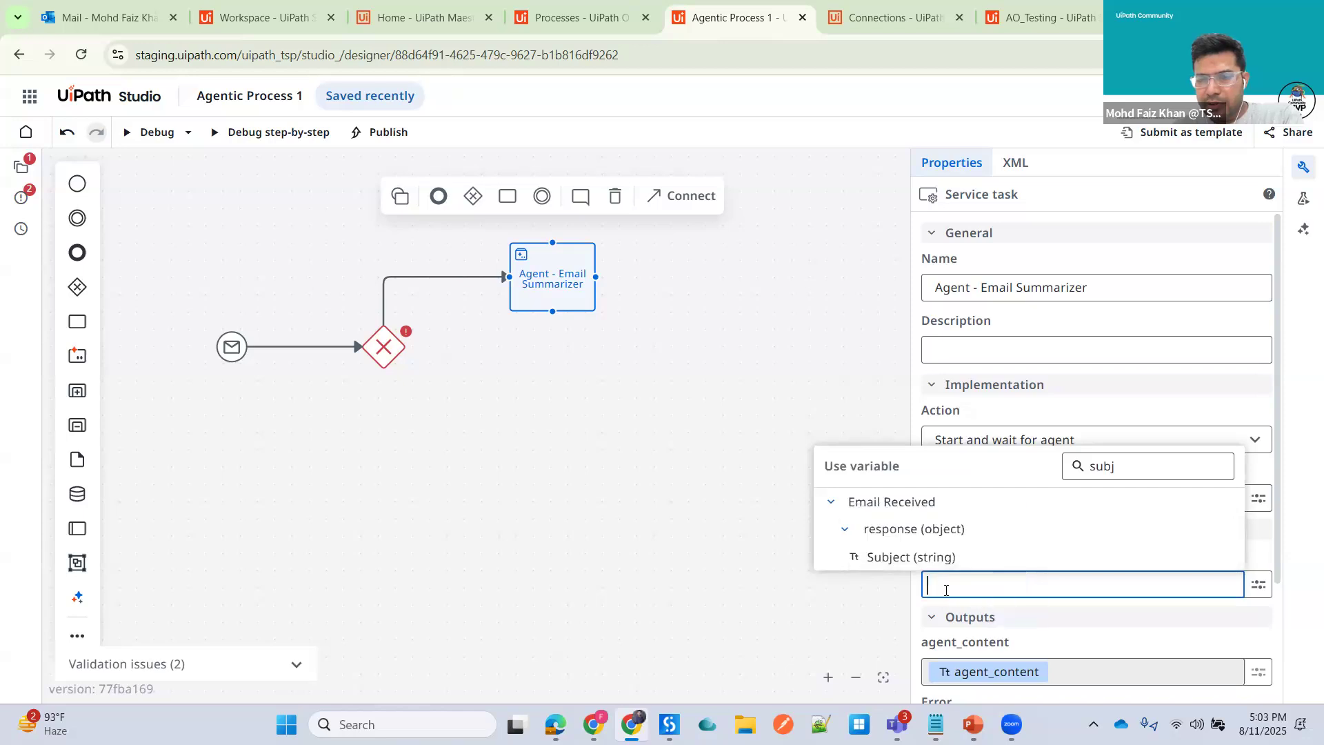
click(1117, 465)
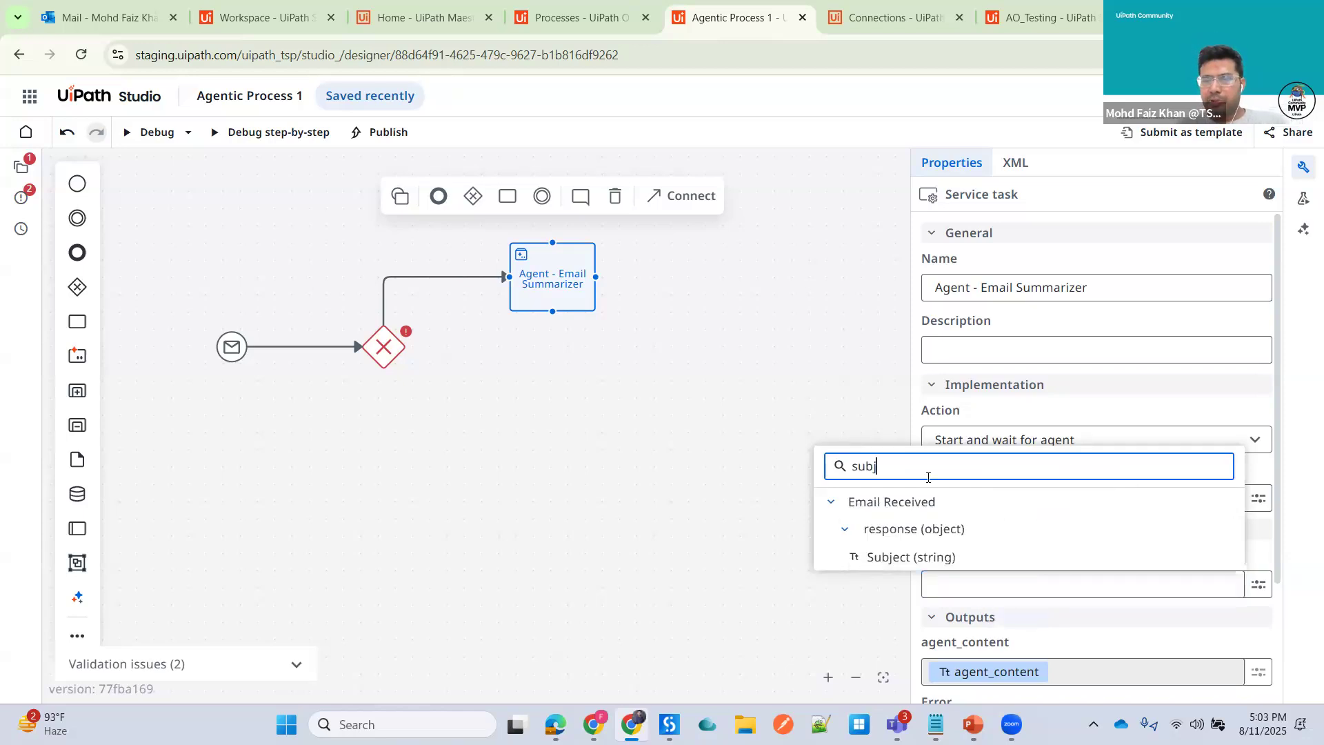
key(BackSpace)
key(BackSpace)
key(BackSpace)
key(BackSpace)
text(body)
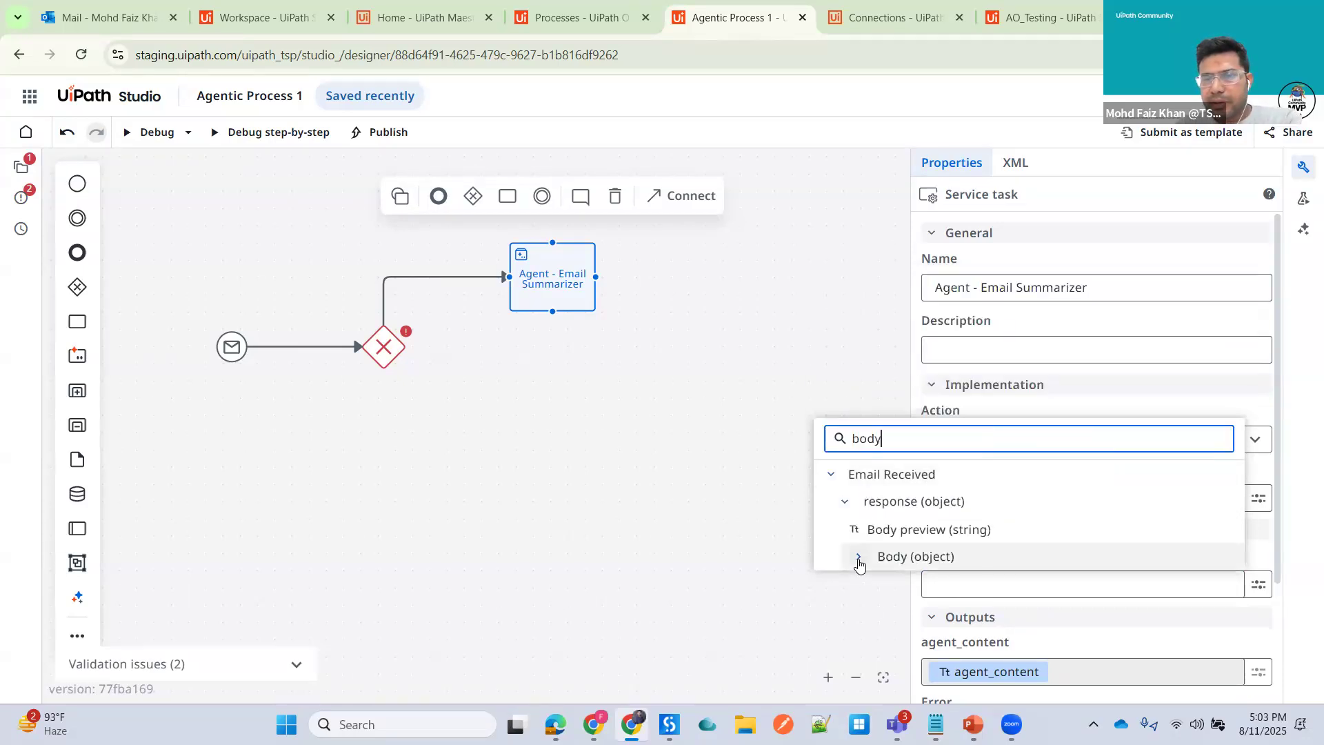
click(858, 560)
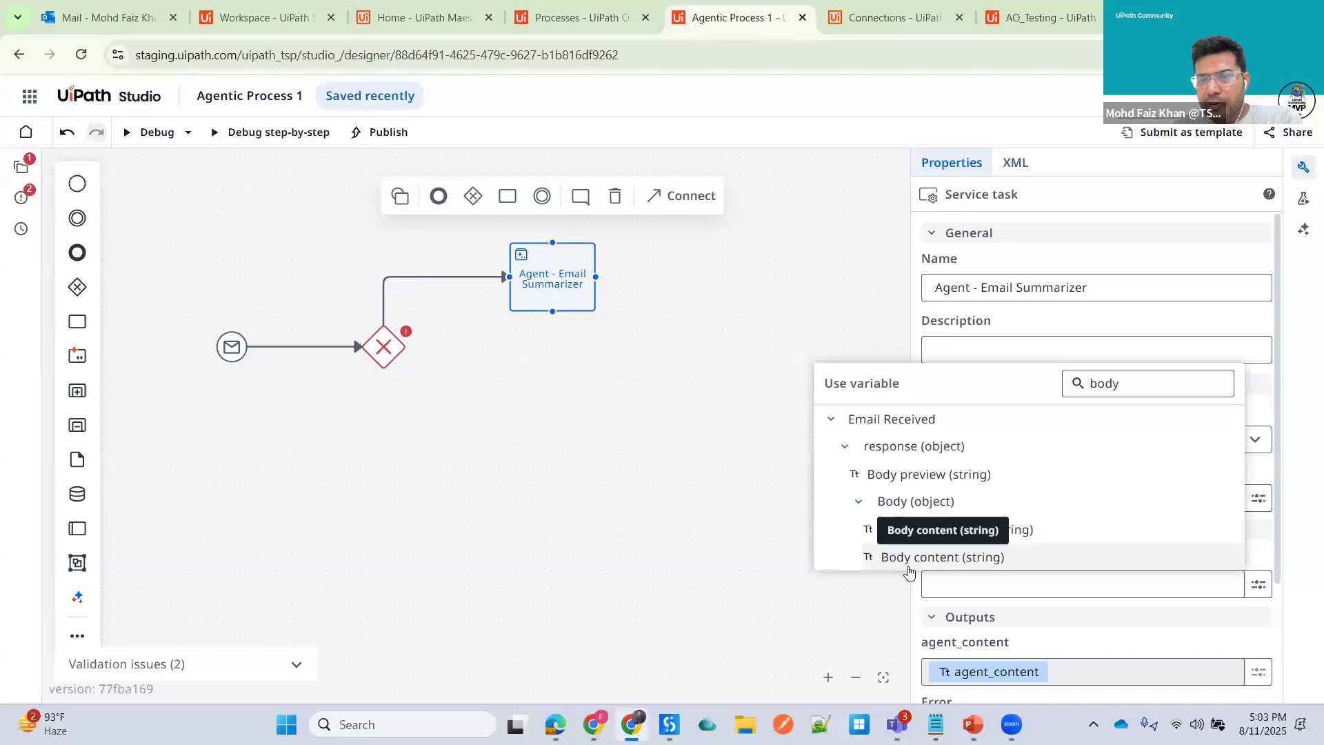
click(972, 560)
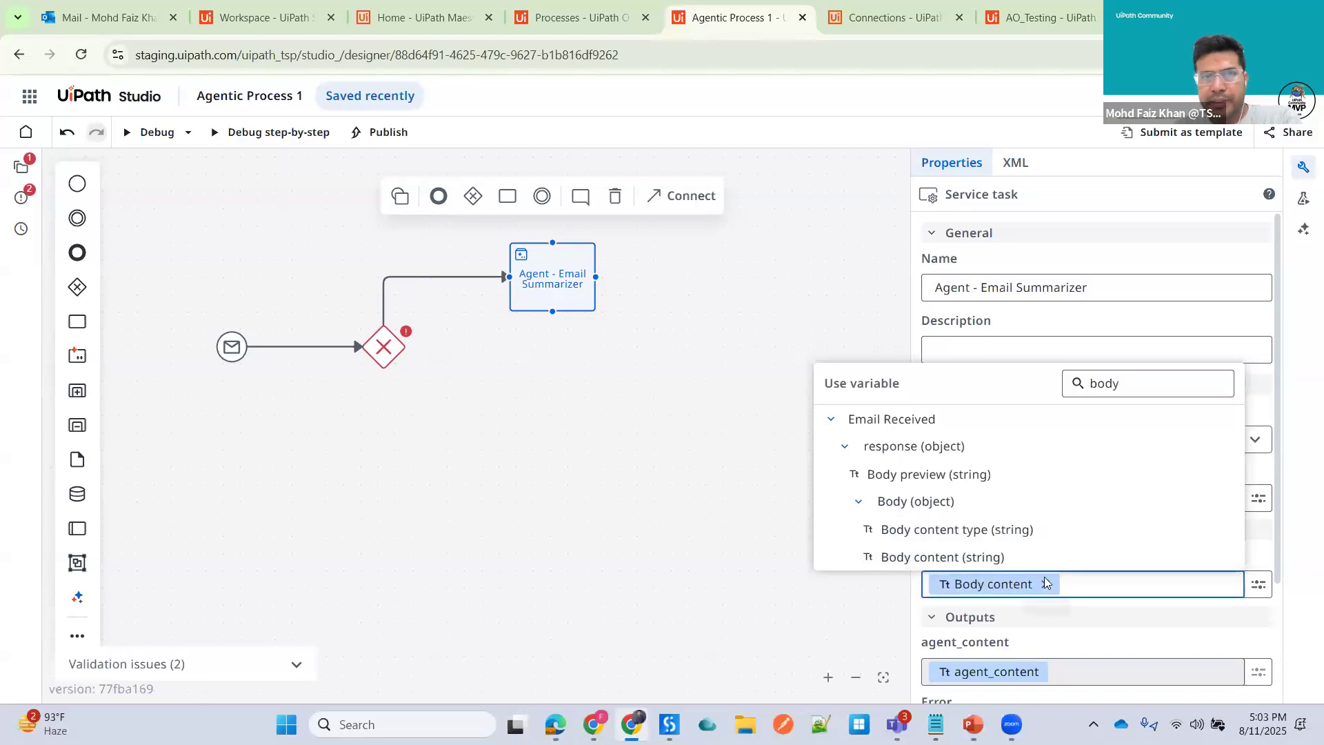
- Examine the Sales Order email in Outlook and the agent task's input and output mappings
click(92, 15)
click(352, 336)
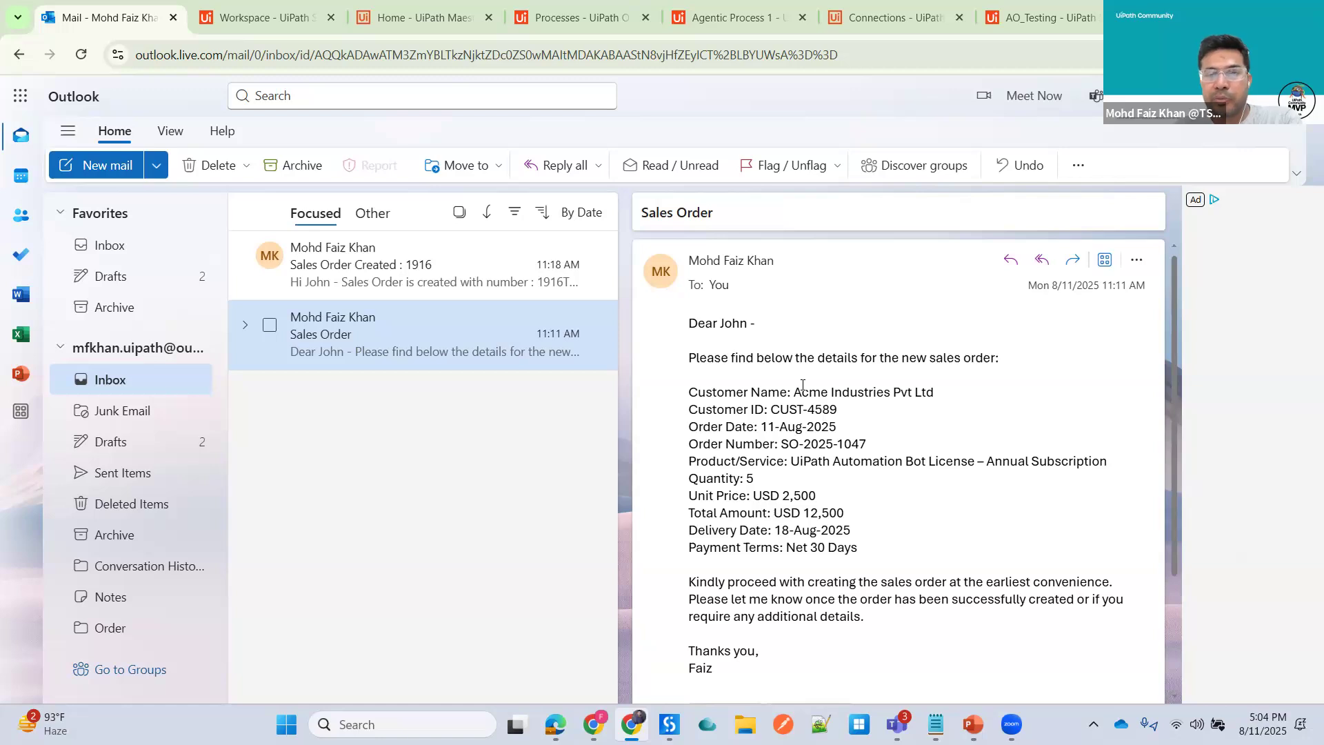
click(572, 19)
click(727, 18)
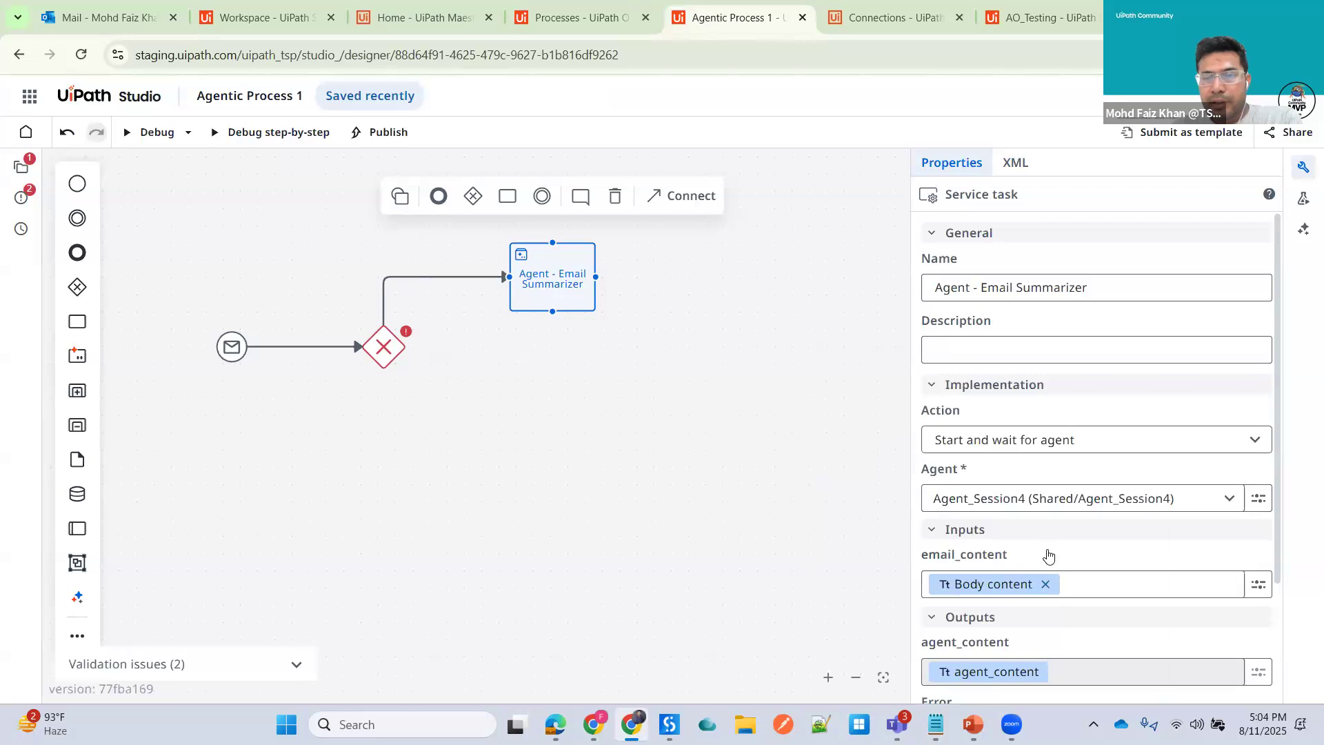
mouse_move(974, 434)
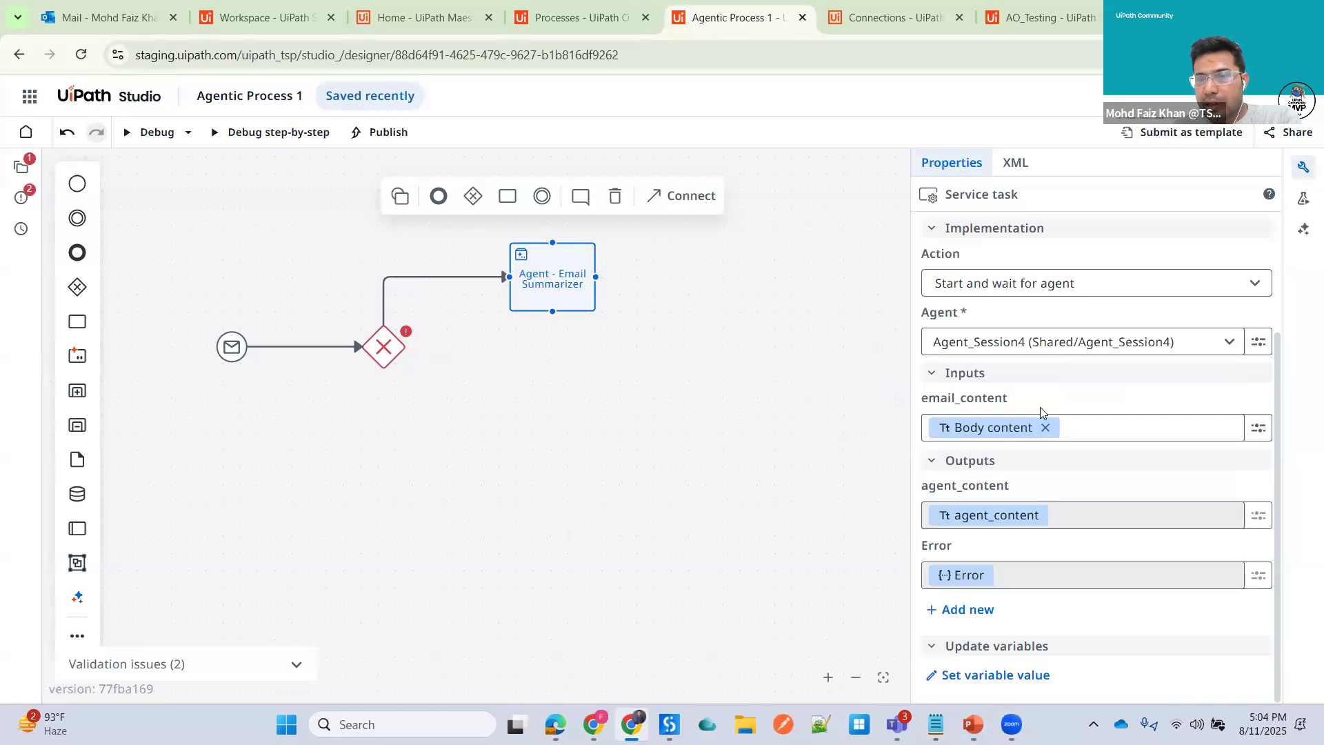
mouse_move(973, 525)
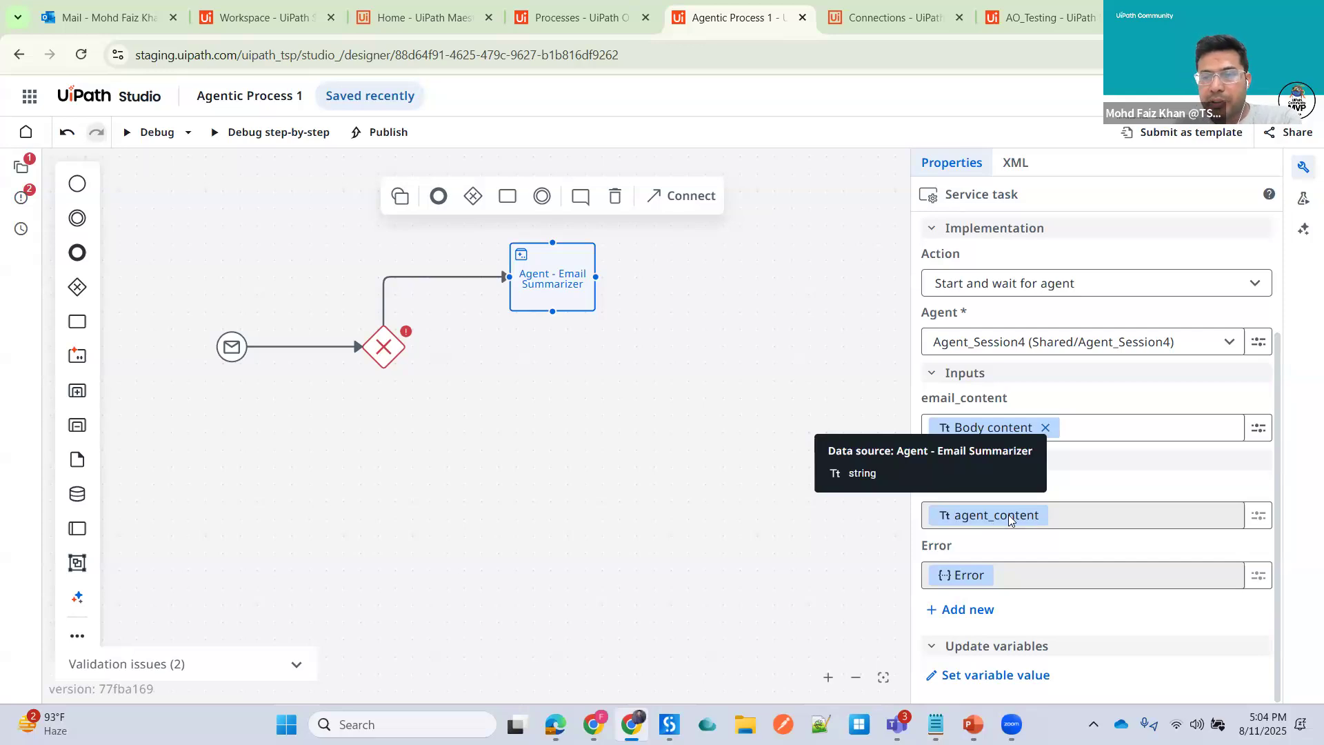
- Set the condition on the gateway's path to the agent task to vars.response.subject == "Sales Order"
click(422, 335)
click(384, 350)
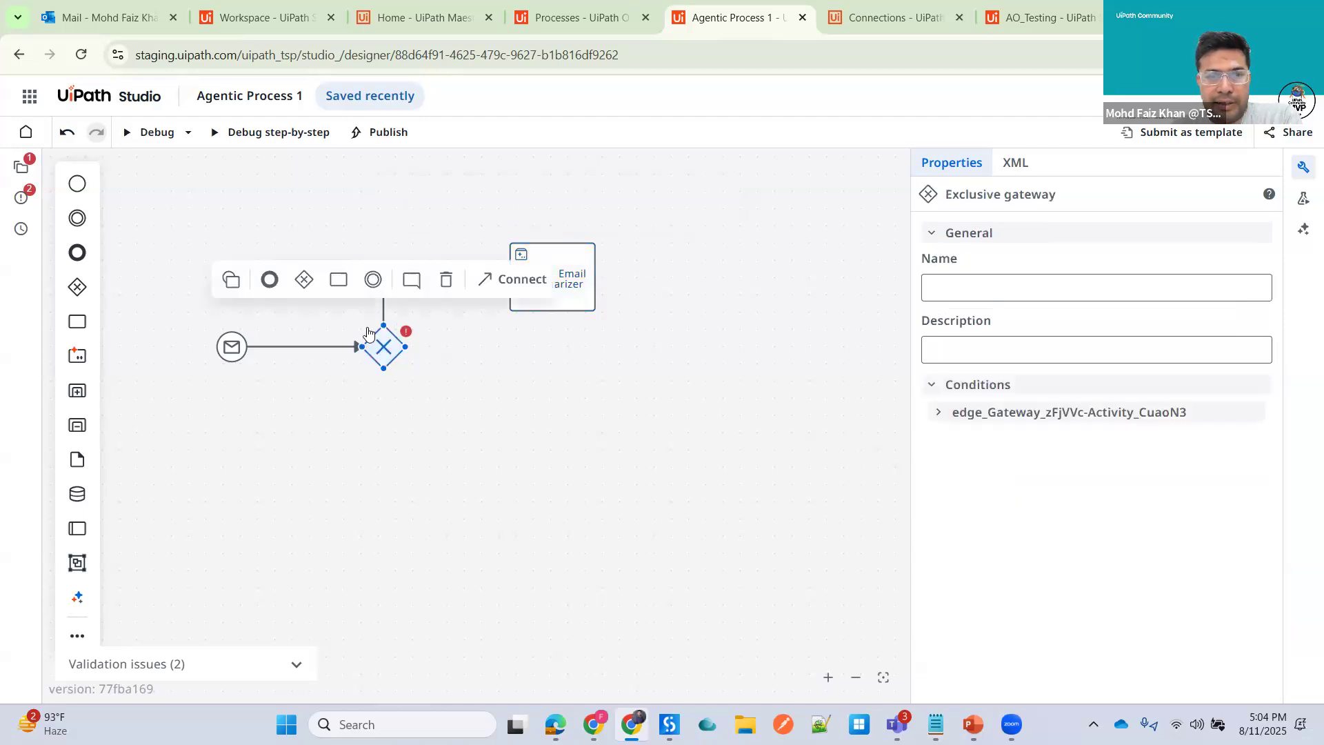
click(396, 270)
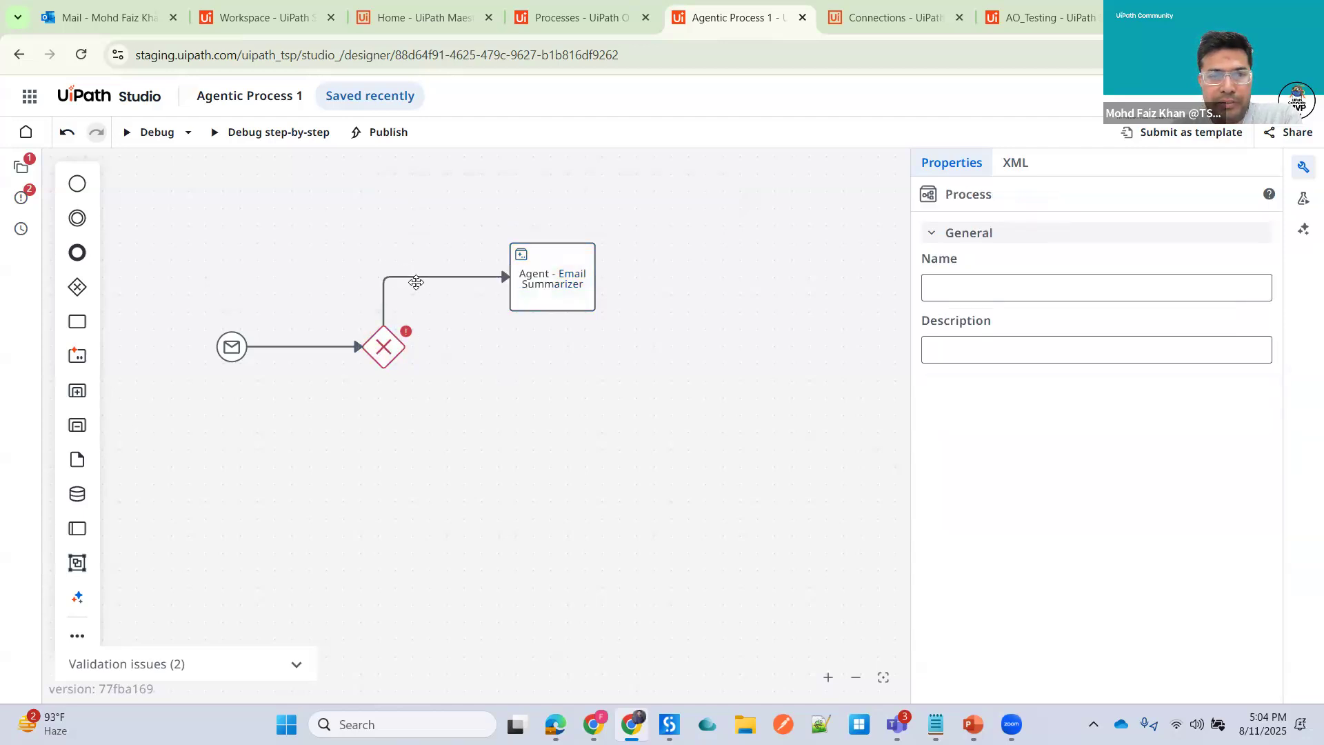
click(457, 289)
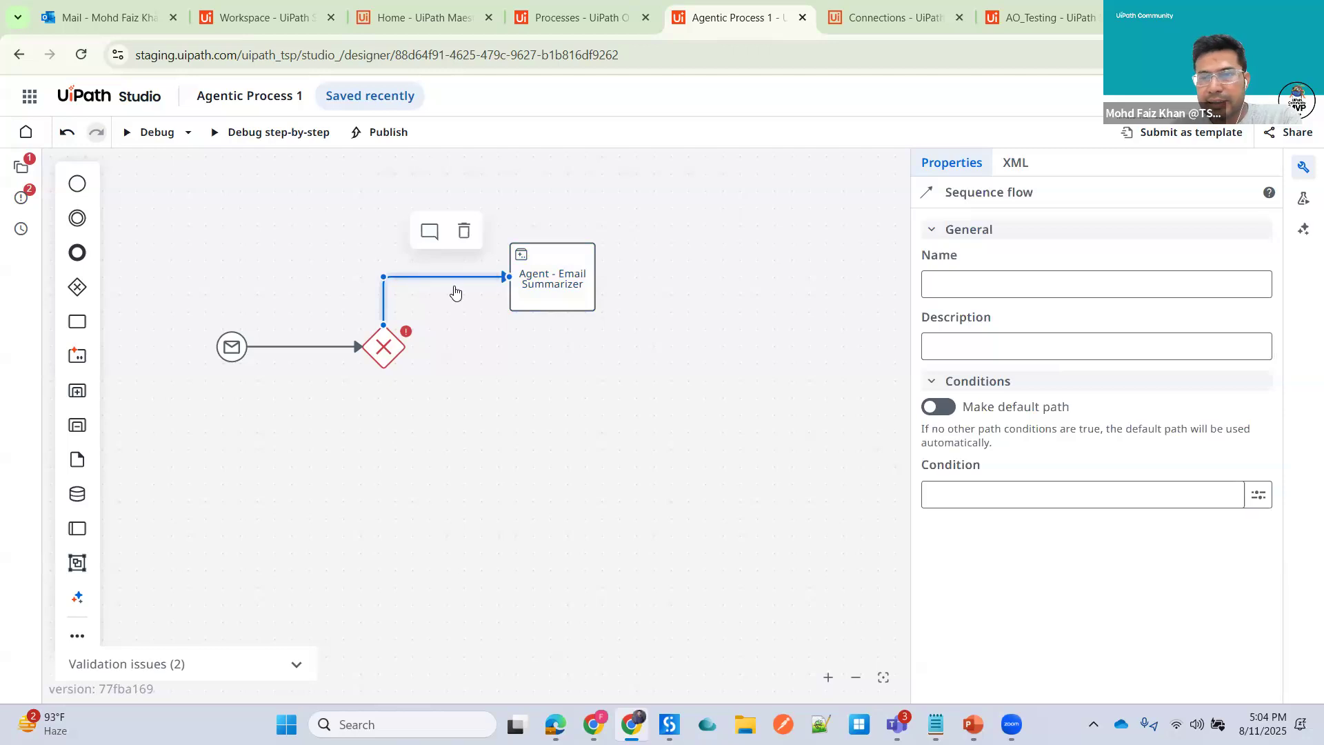
click(1260, 499)
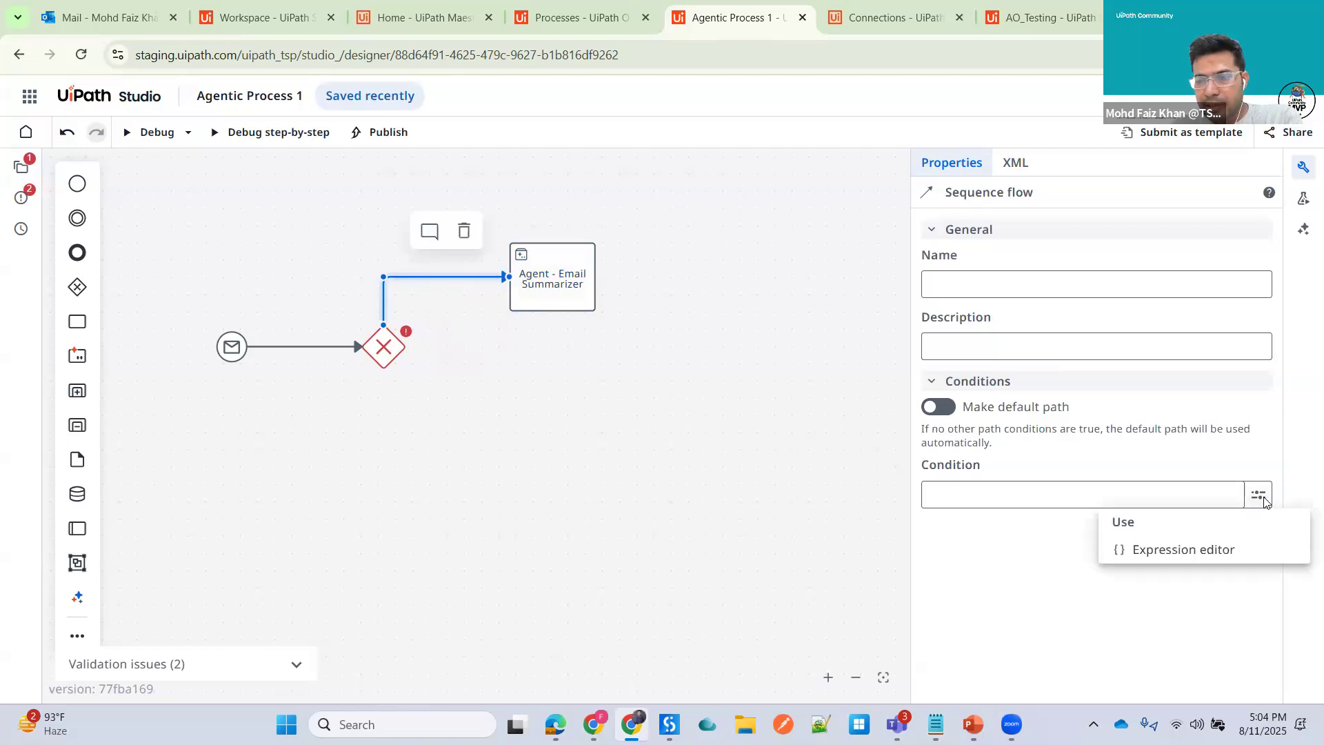
click(1183, 550)
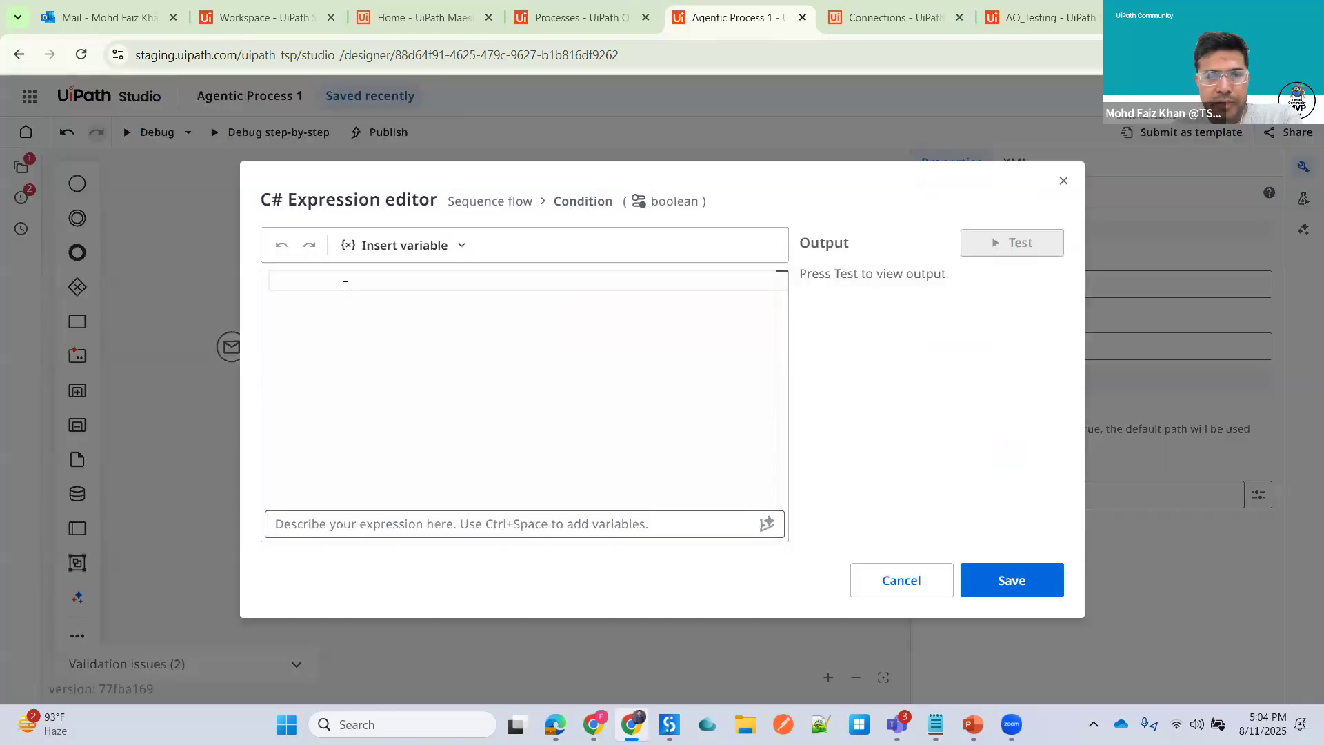
click(463, 247)
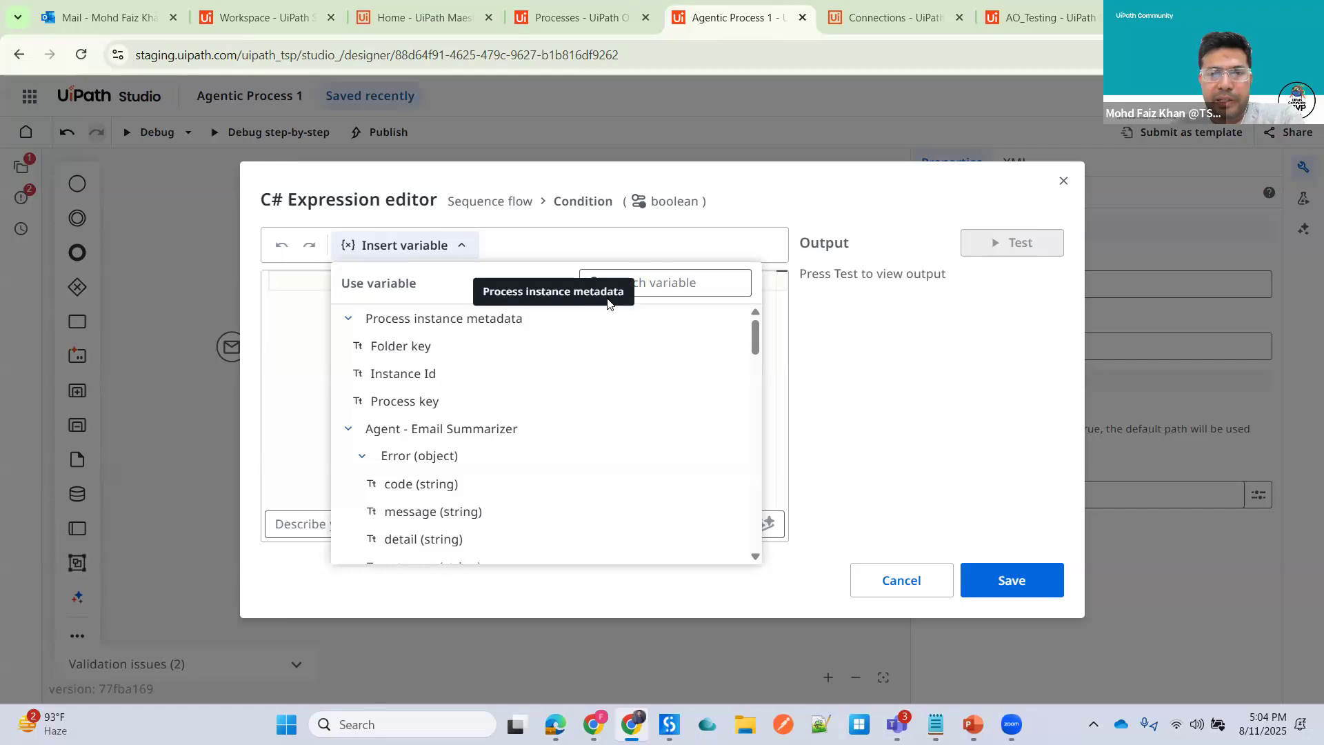
click(664, 282)
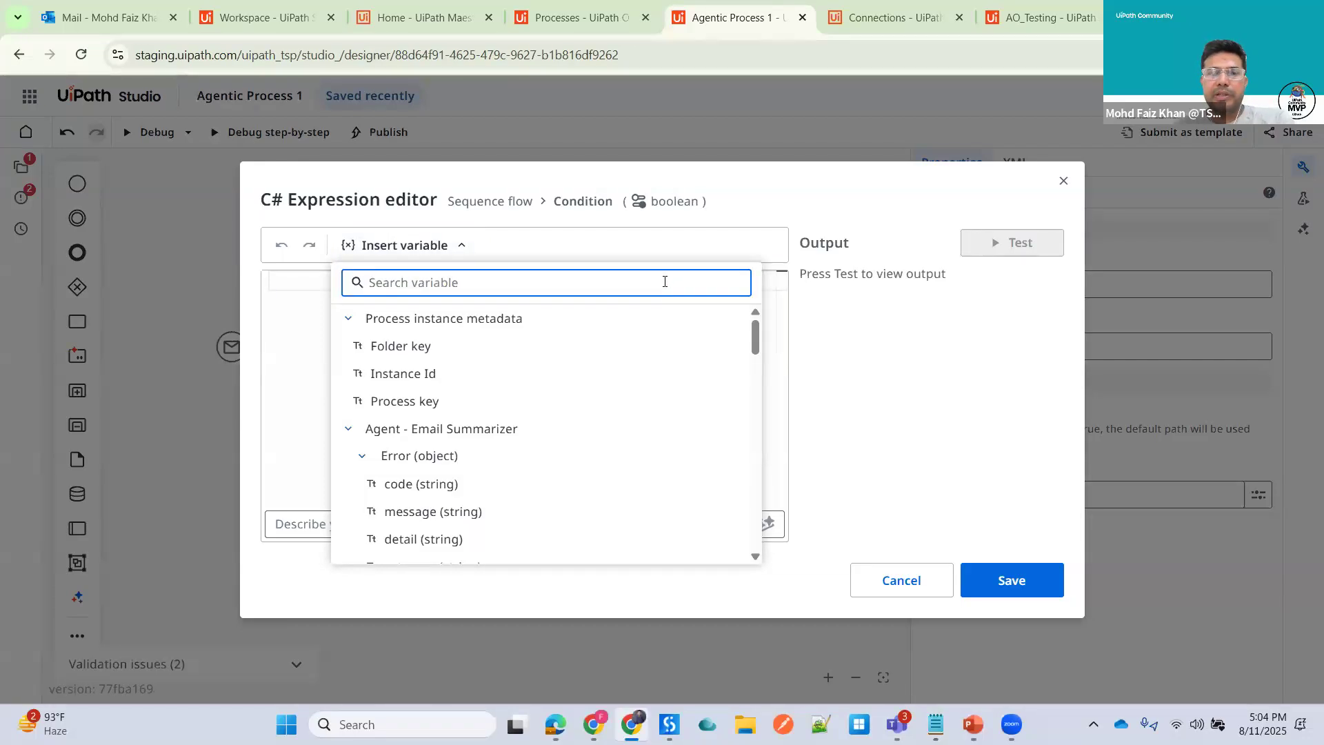
text(subje)
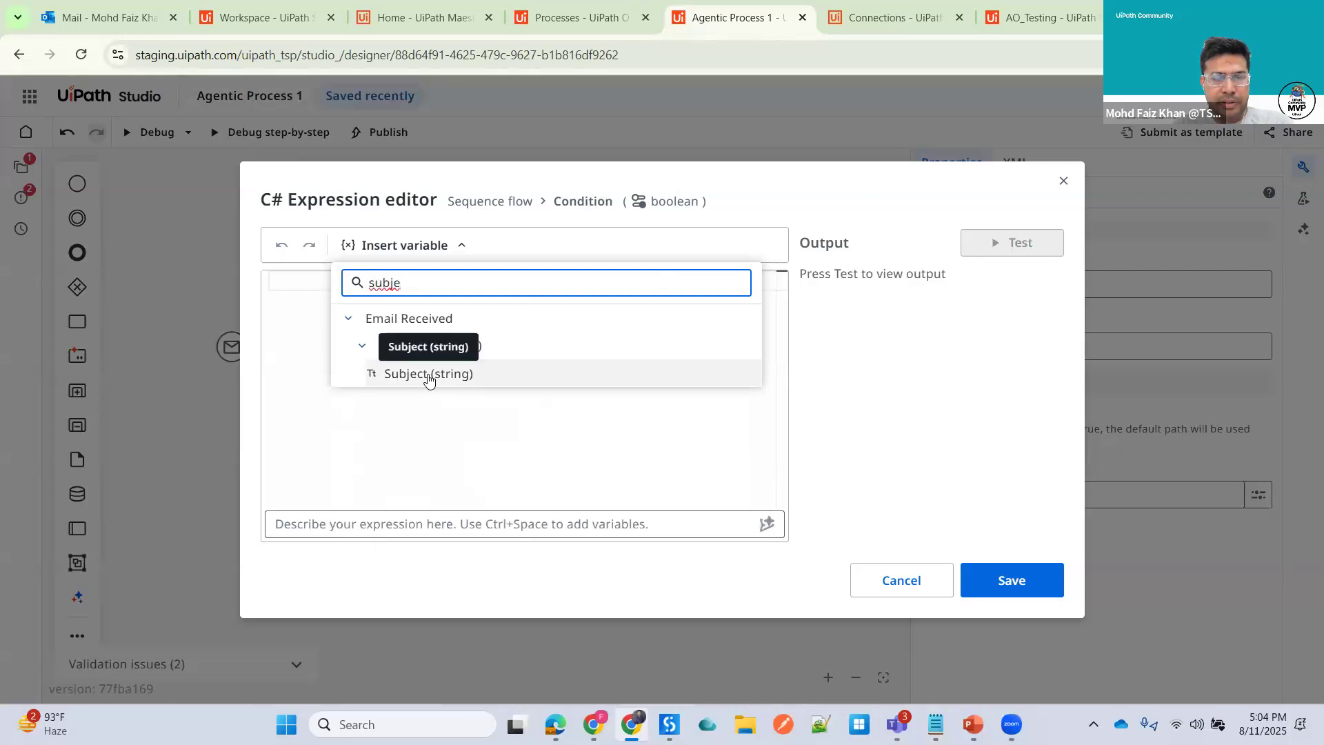
click(429, 374)
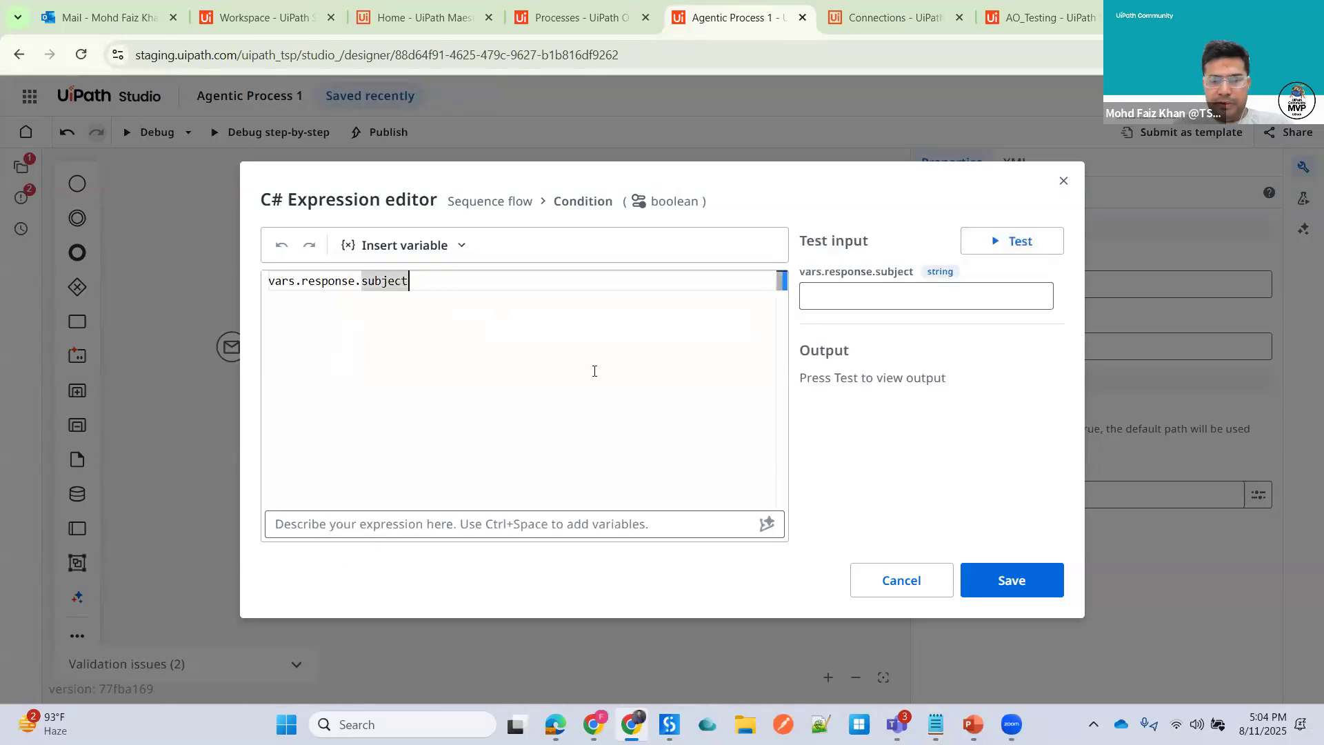
text(== "")
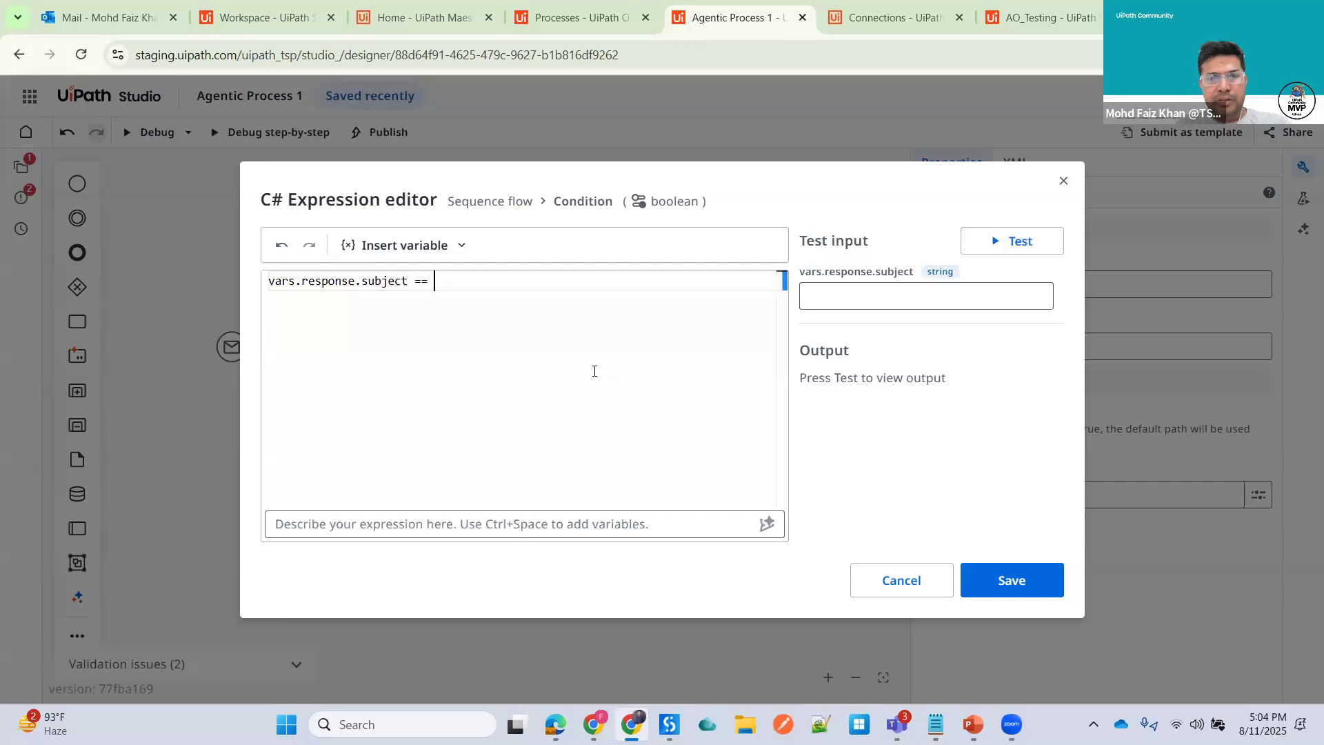
key(BackSpace)
text(Sales Order")
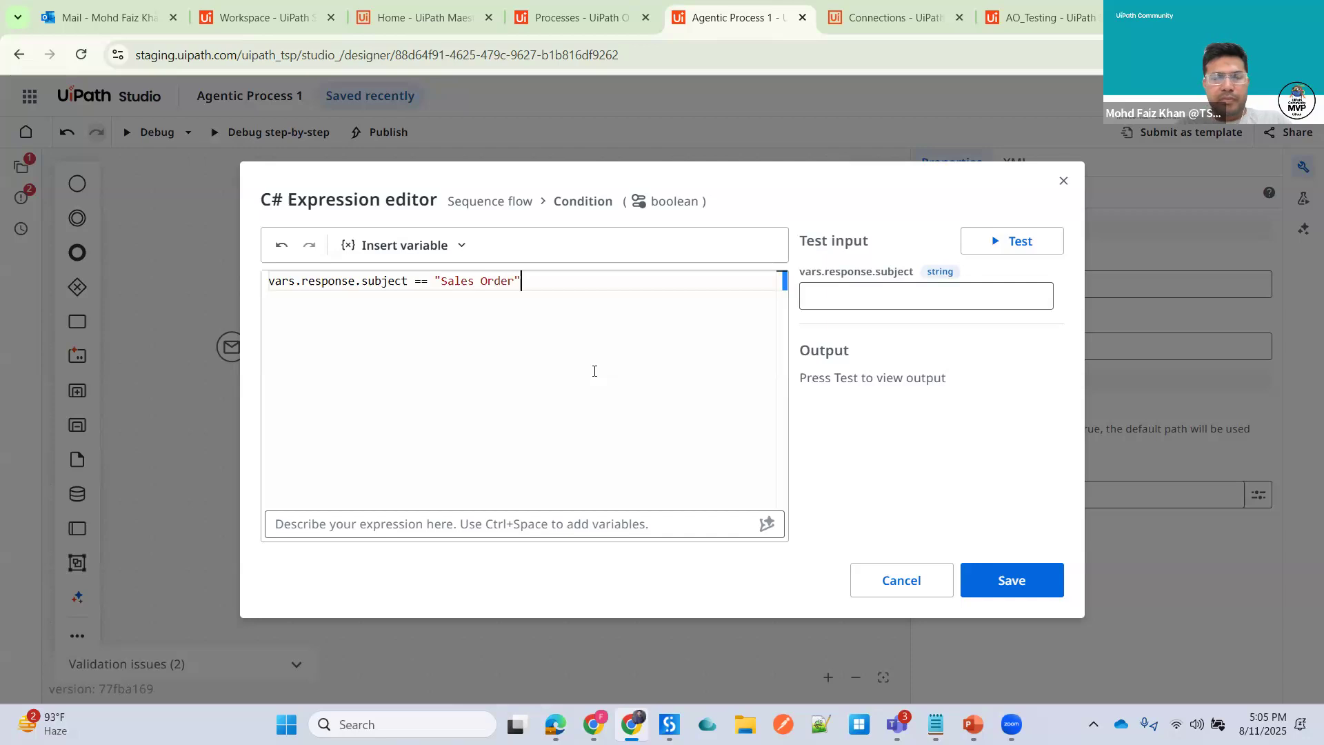
click(1012, 581)
click(559, 448)
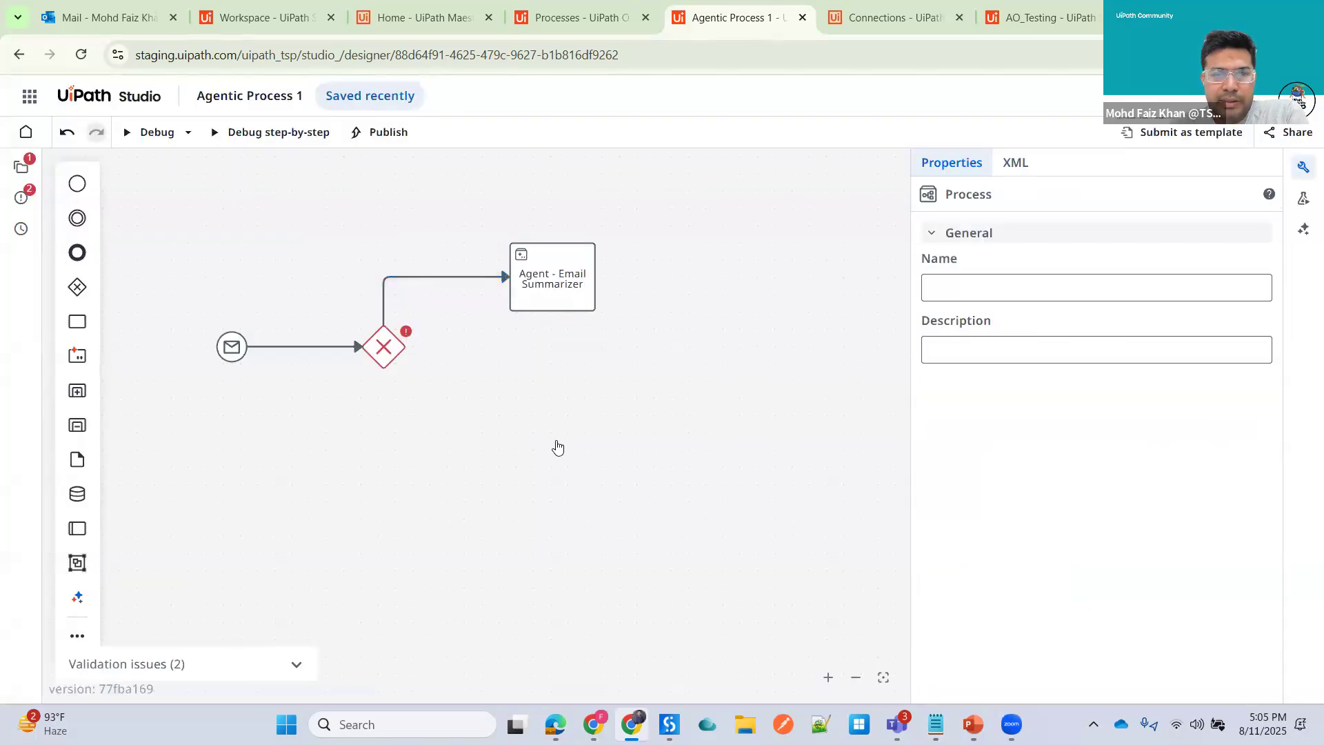
click(388, 348)
click(591, 283)
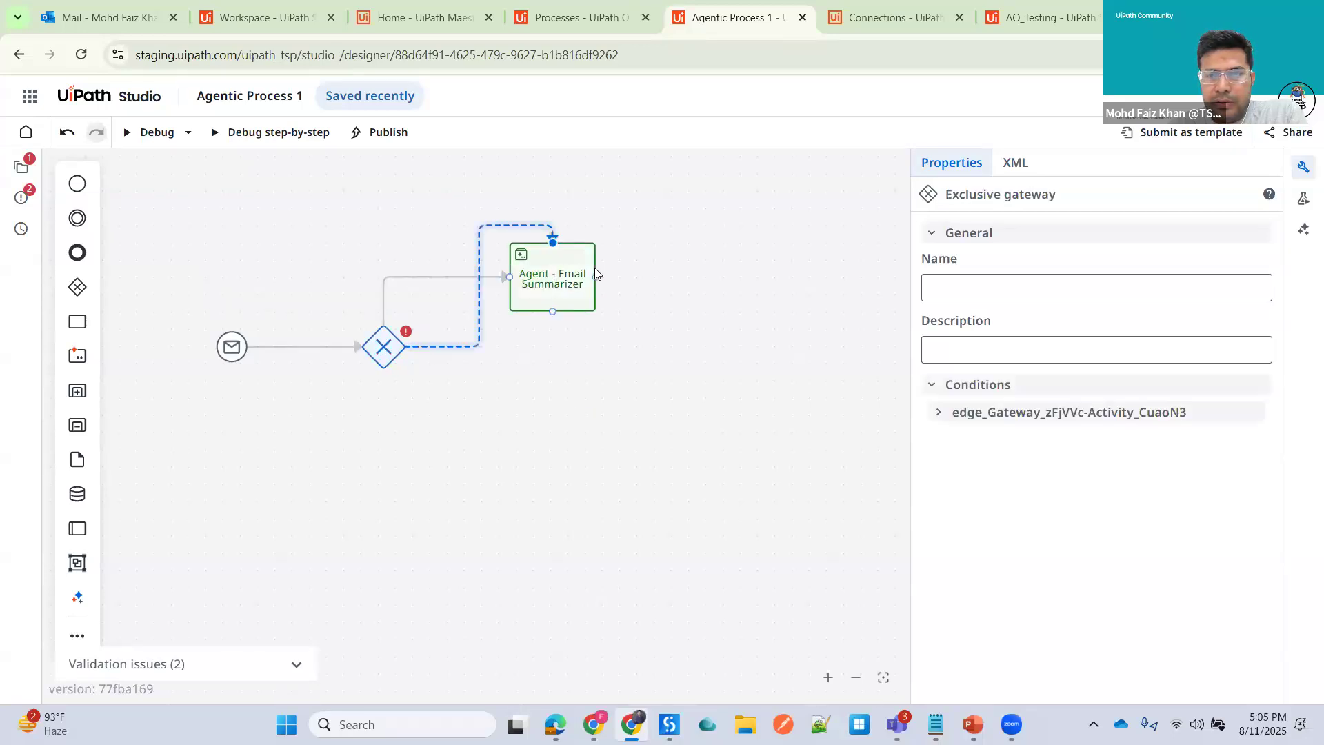
click(605, 329)
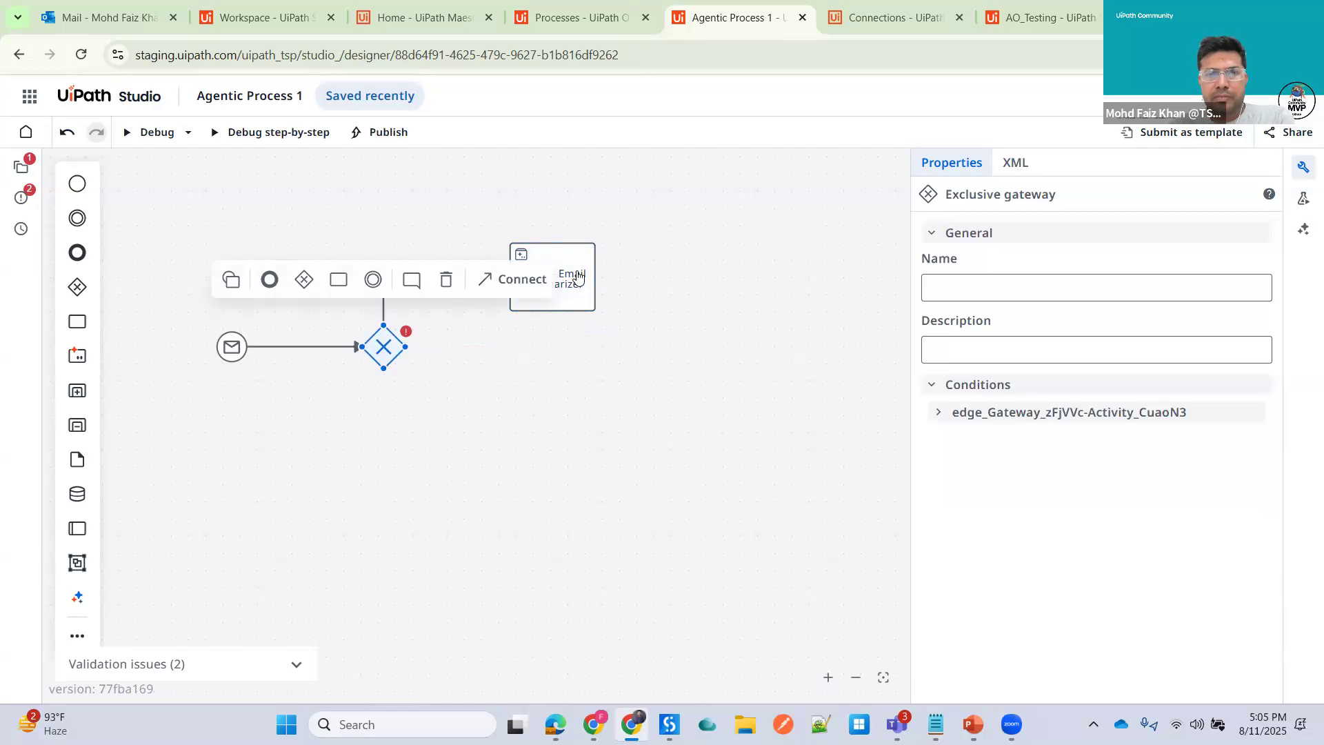
click(552, 273)
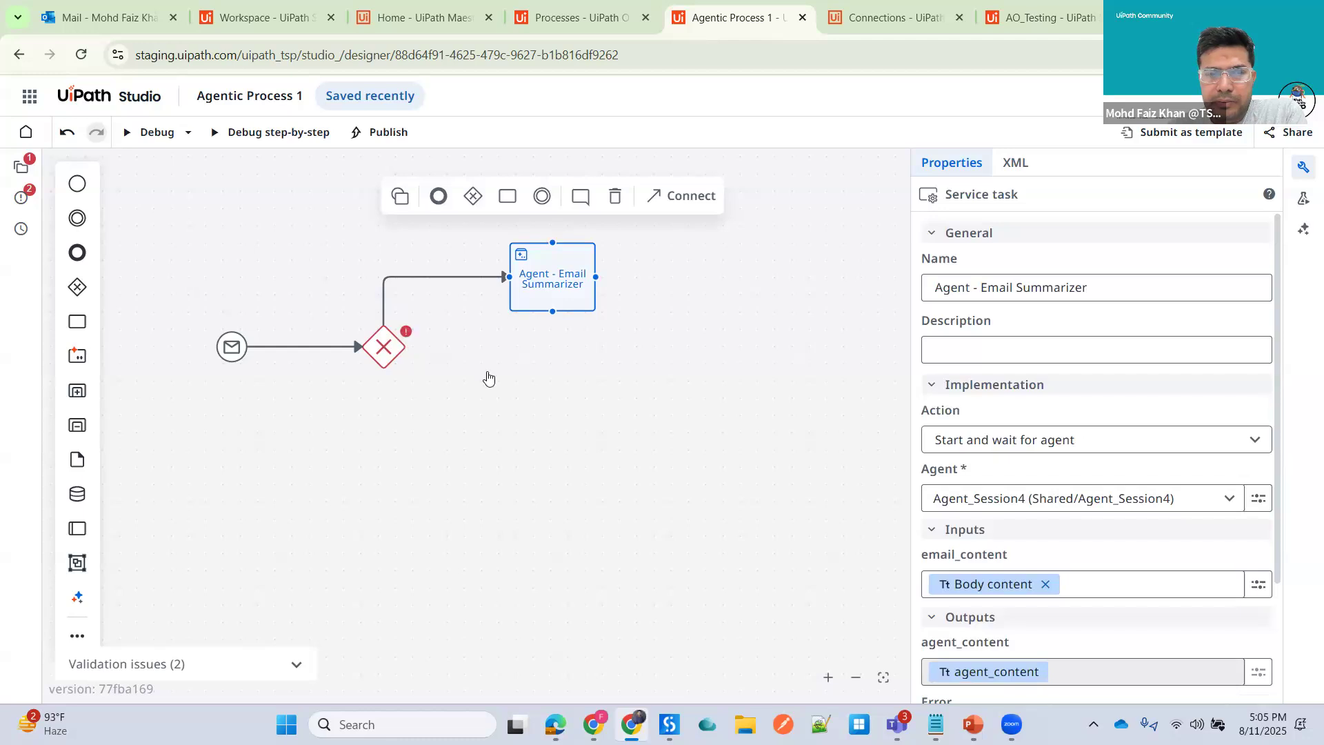
click(408, 333)
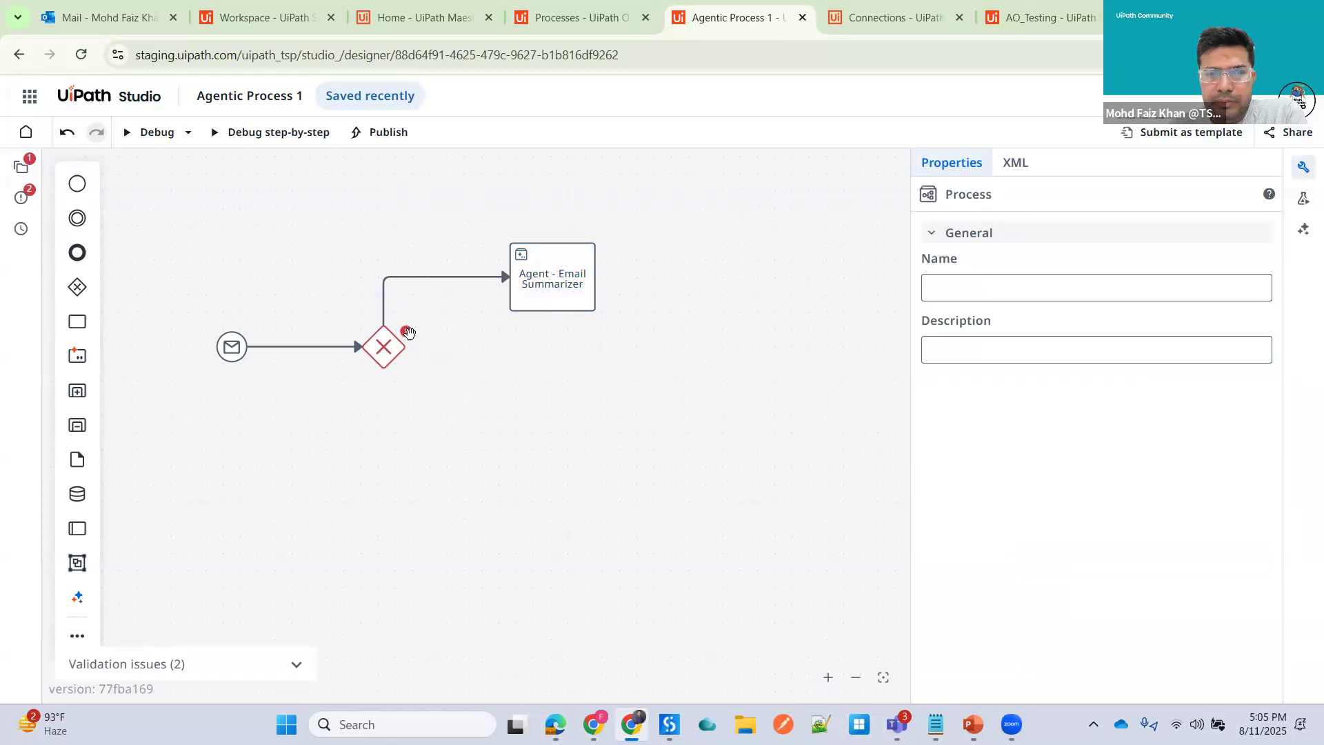
- Add a new task below the gateway, connected from it, and name it Print Message
click(381, 353)
click(337, 279)
drag(502, 345, 560, 458)
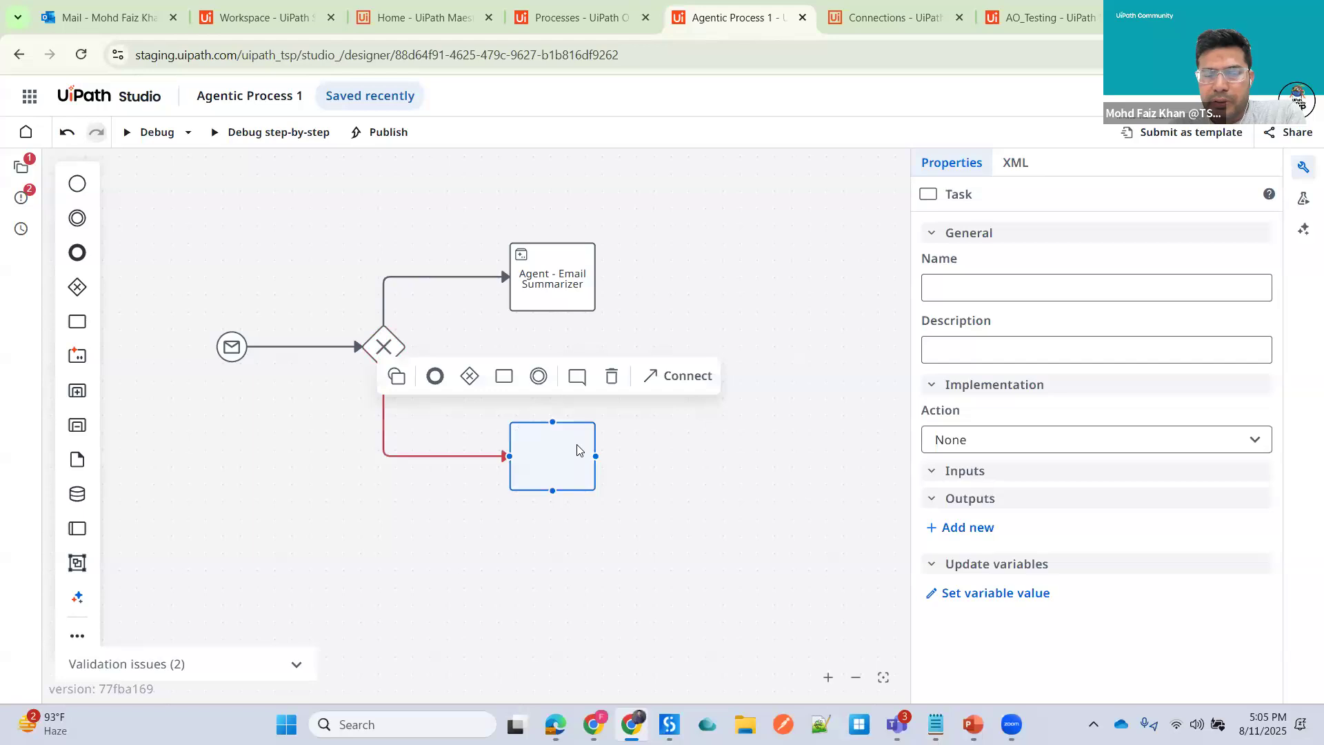
text(Print Me)
key(BackSpace)
key(BackSpace)
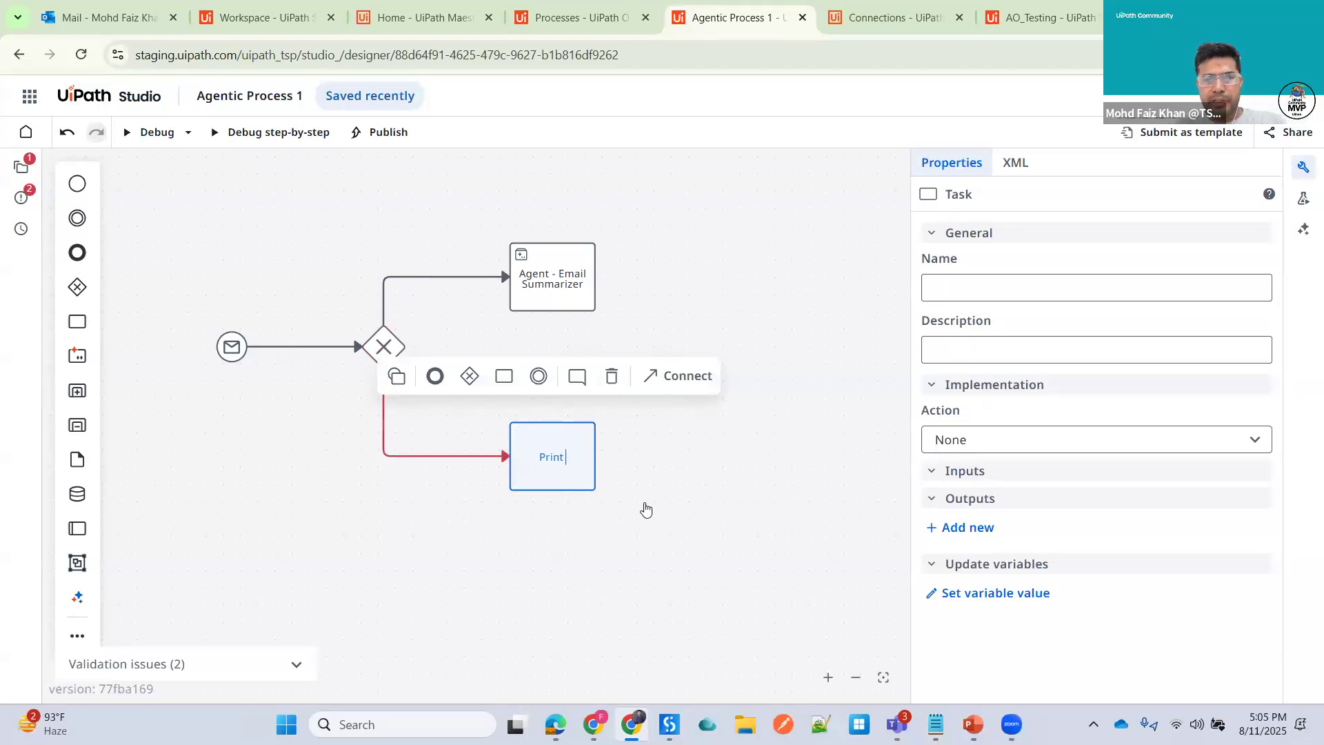
text(Message)
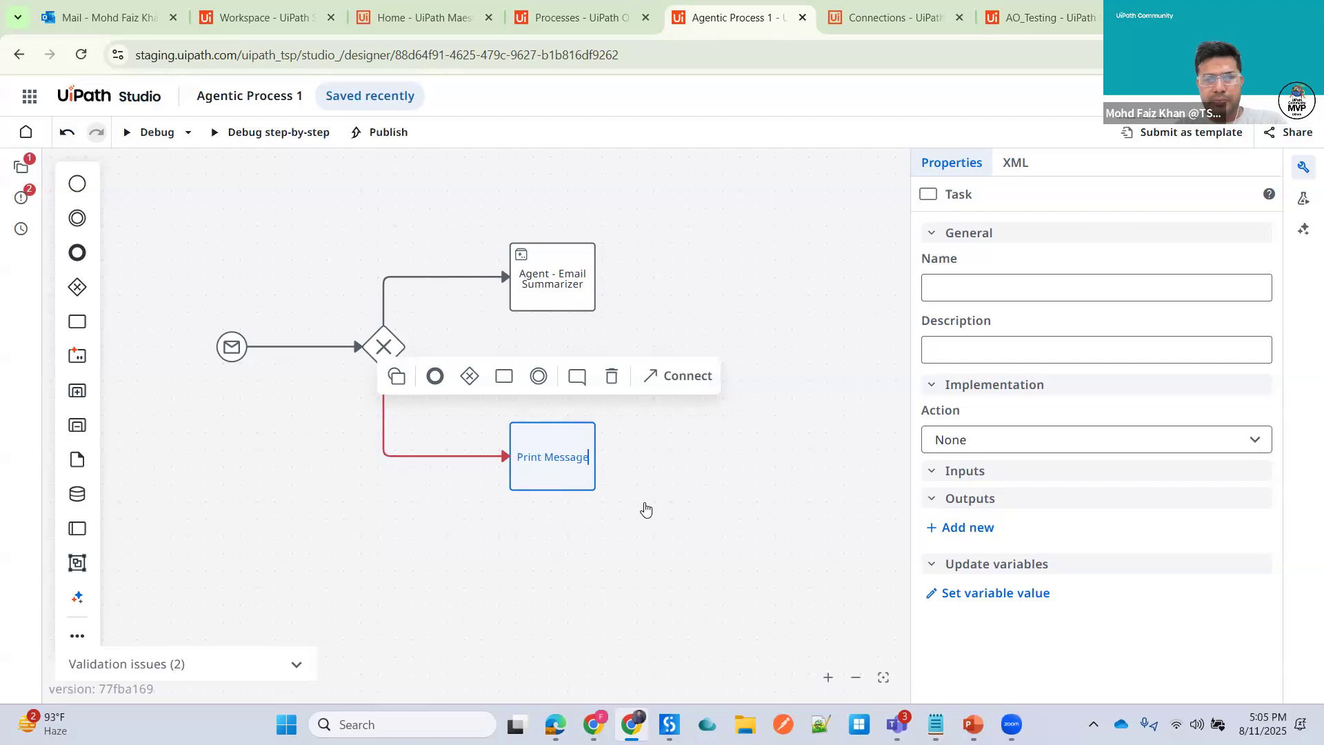
- Set the condition on the gateway's path to Print Message to vars.response.subject == "Test"
click(446, 461)
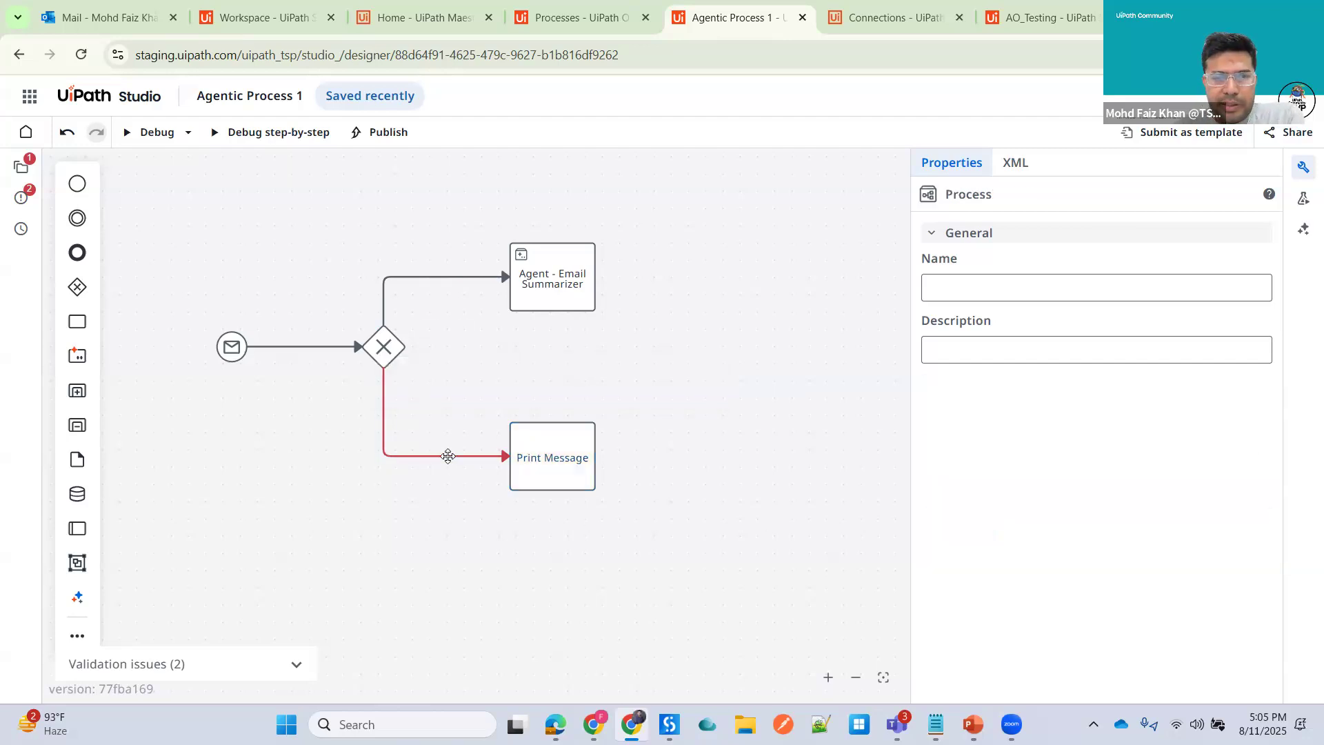
click(446, 456)
click(1258, 494)
click(1193, 550)
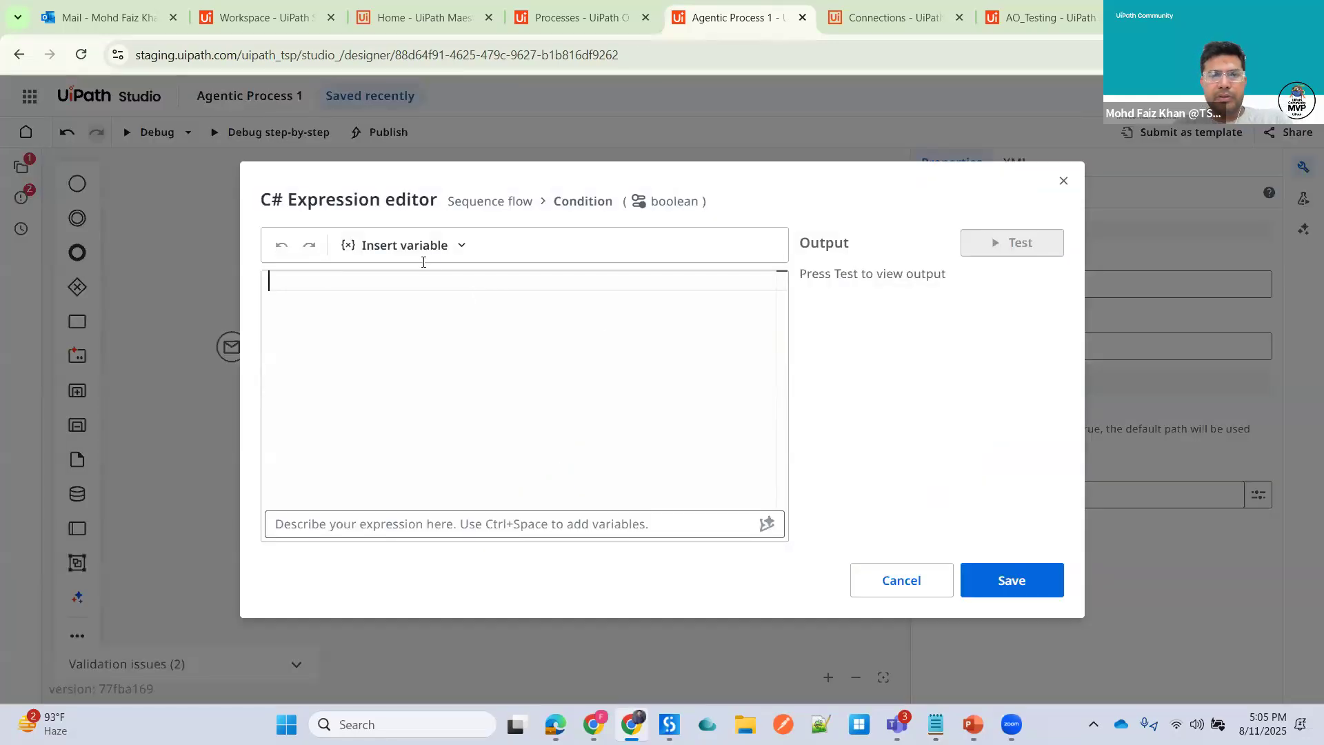
click(450, 248)
click(673, 283)
text(subje)
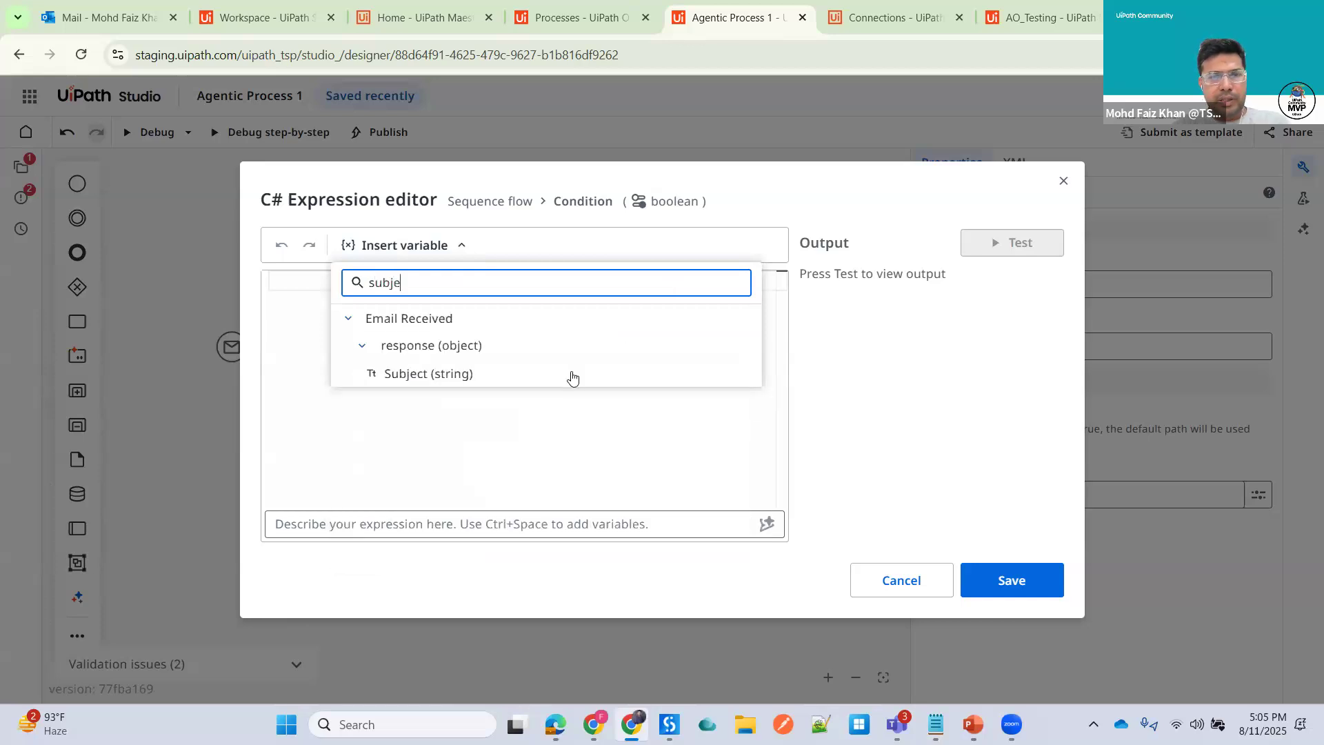
click(458, 376)
text(++)
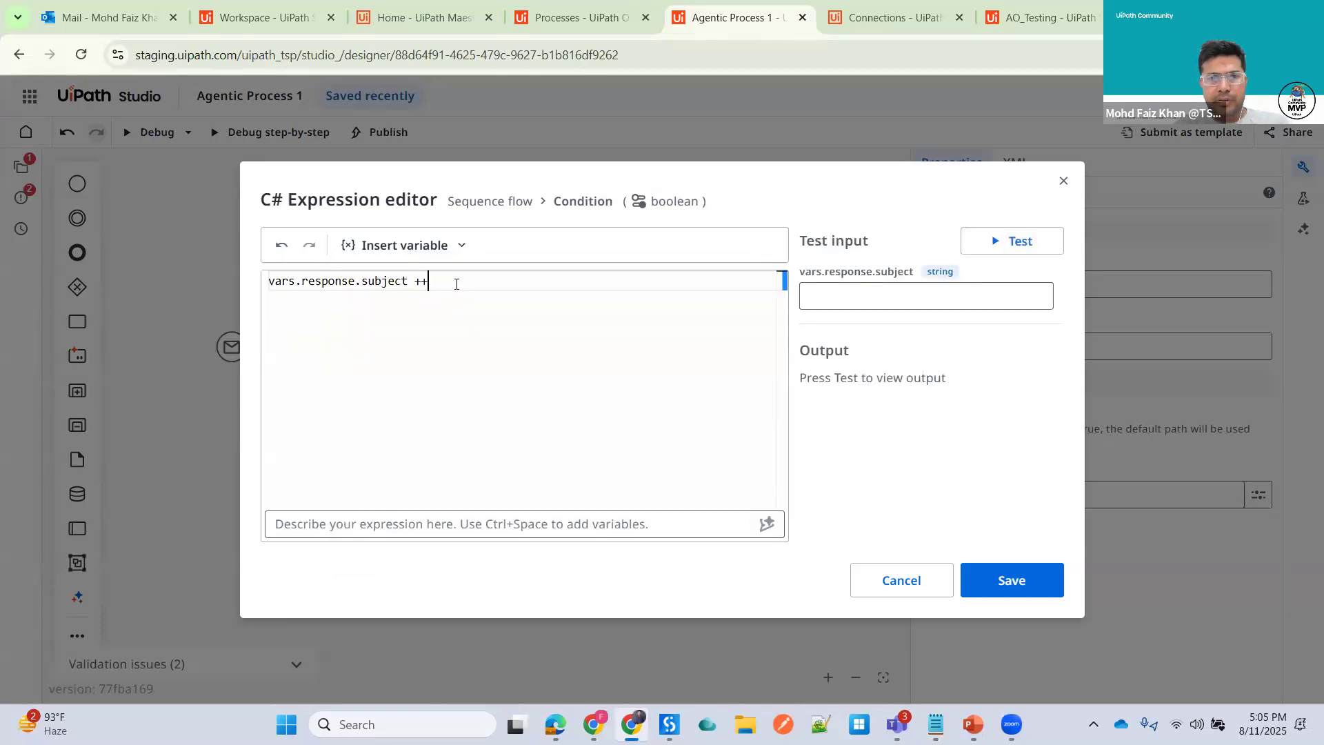
key(BackSpace)
key(BackSpace)
text(== )
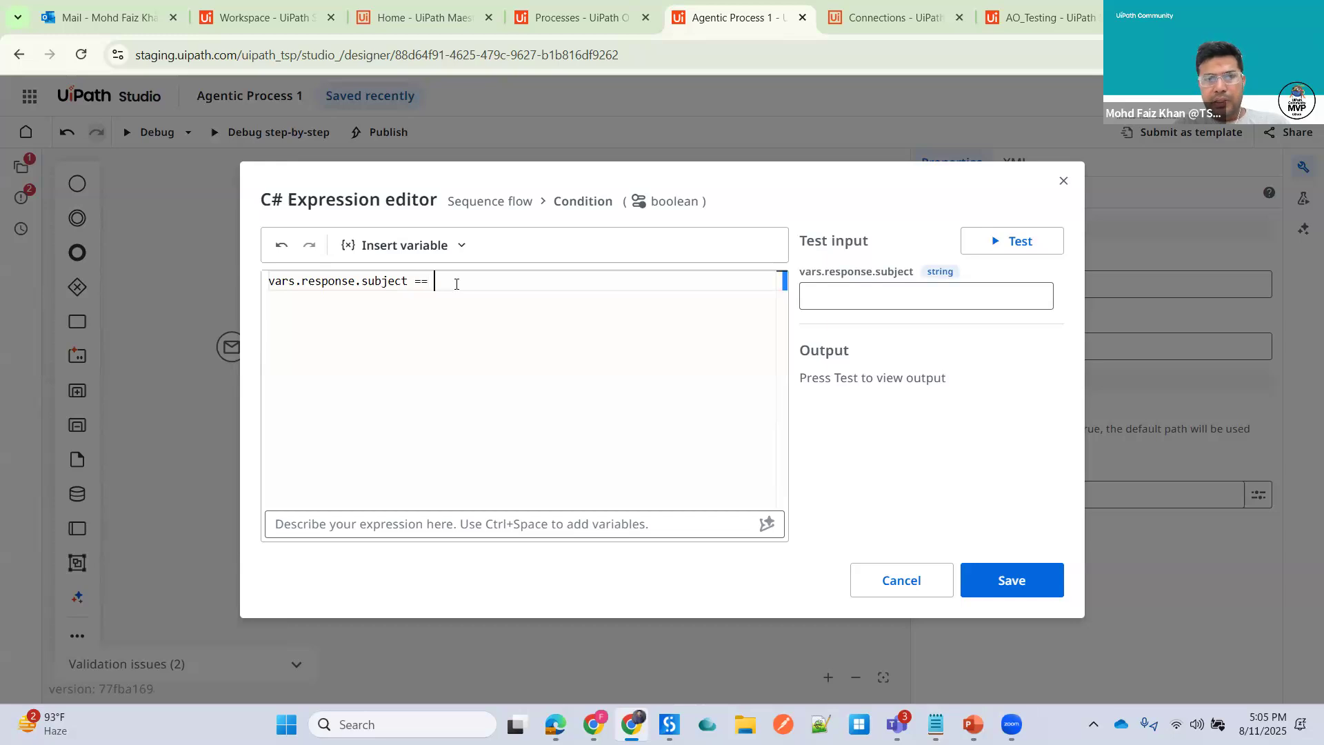
text("Test)
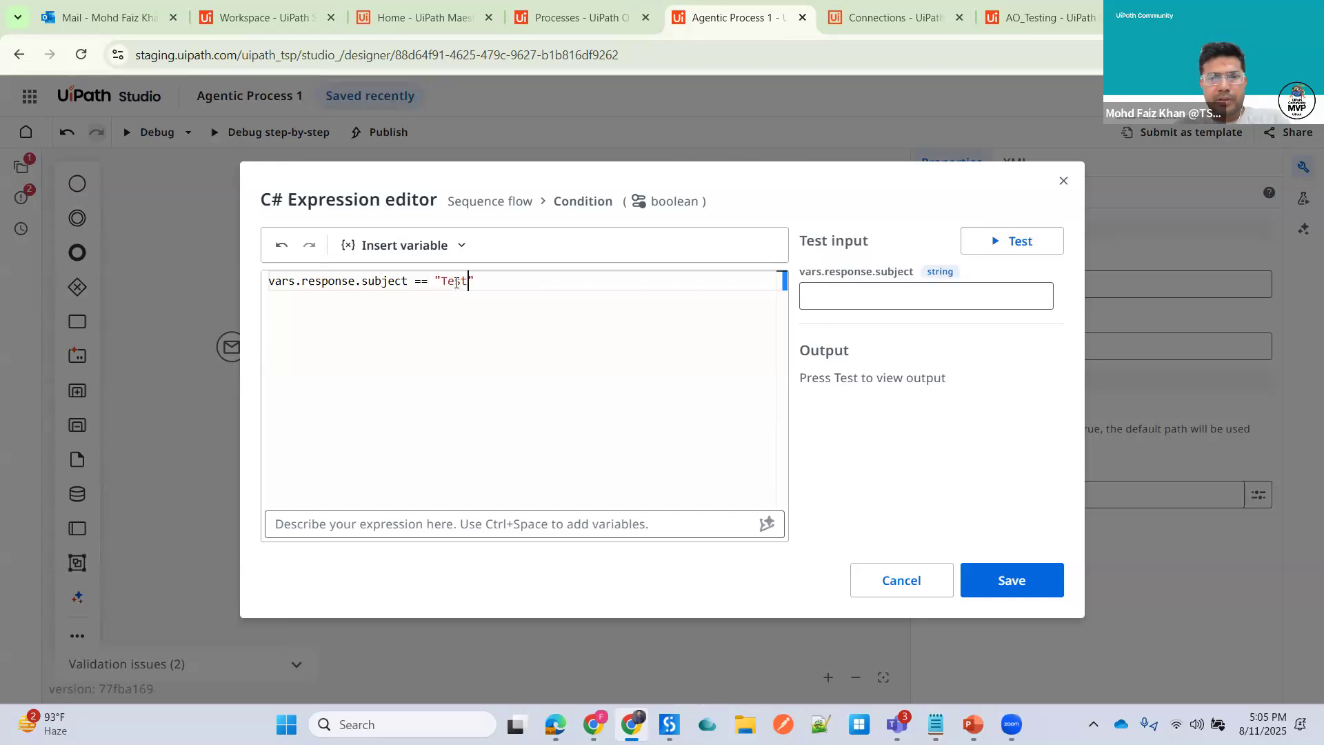
click(979, 577)
click(401, 404)
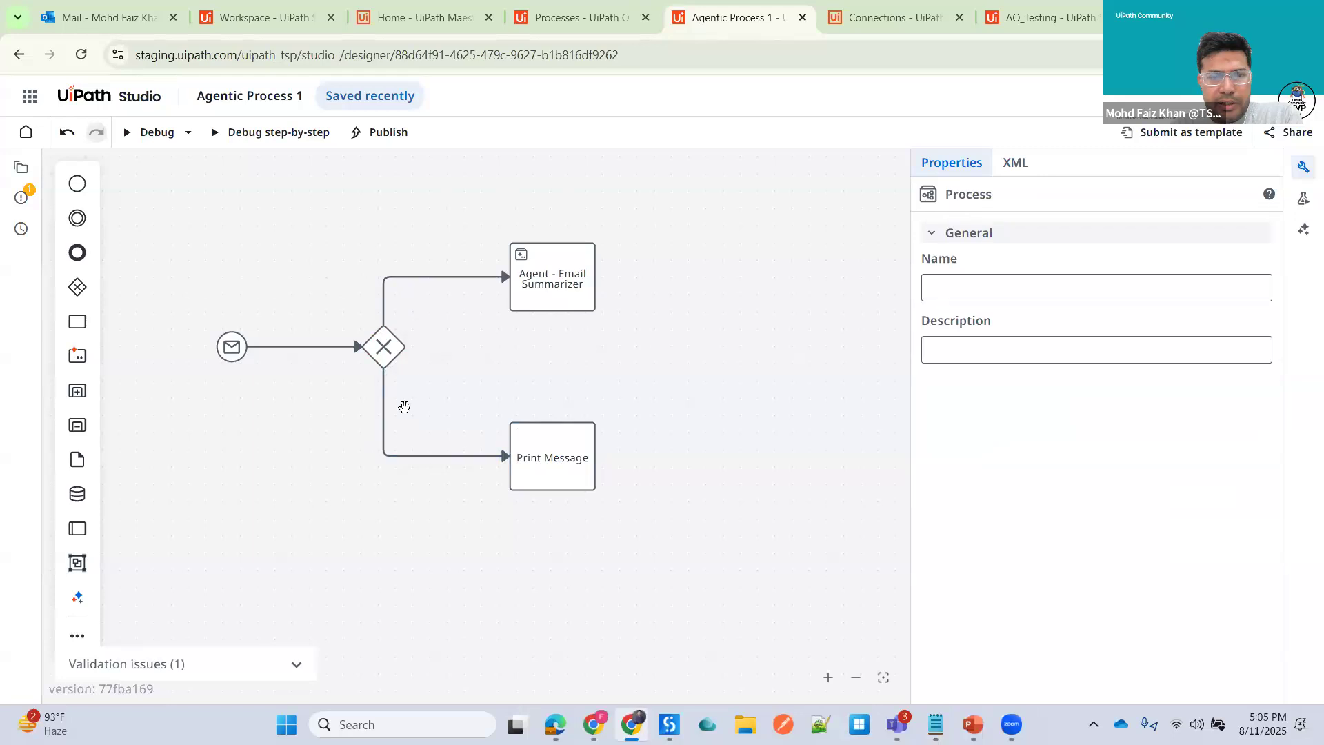
- Move the Print Message task slightly upward below the gateway
drag(556, 443, 556, 415)
click(710, 399)
click(560, 281)
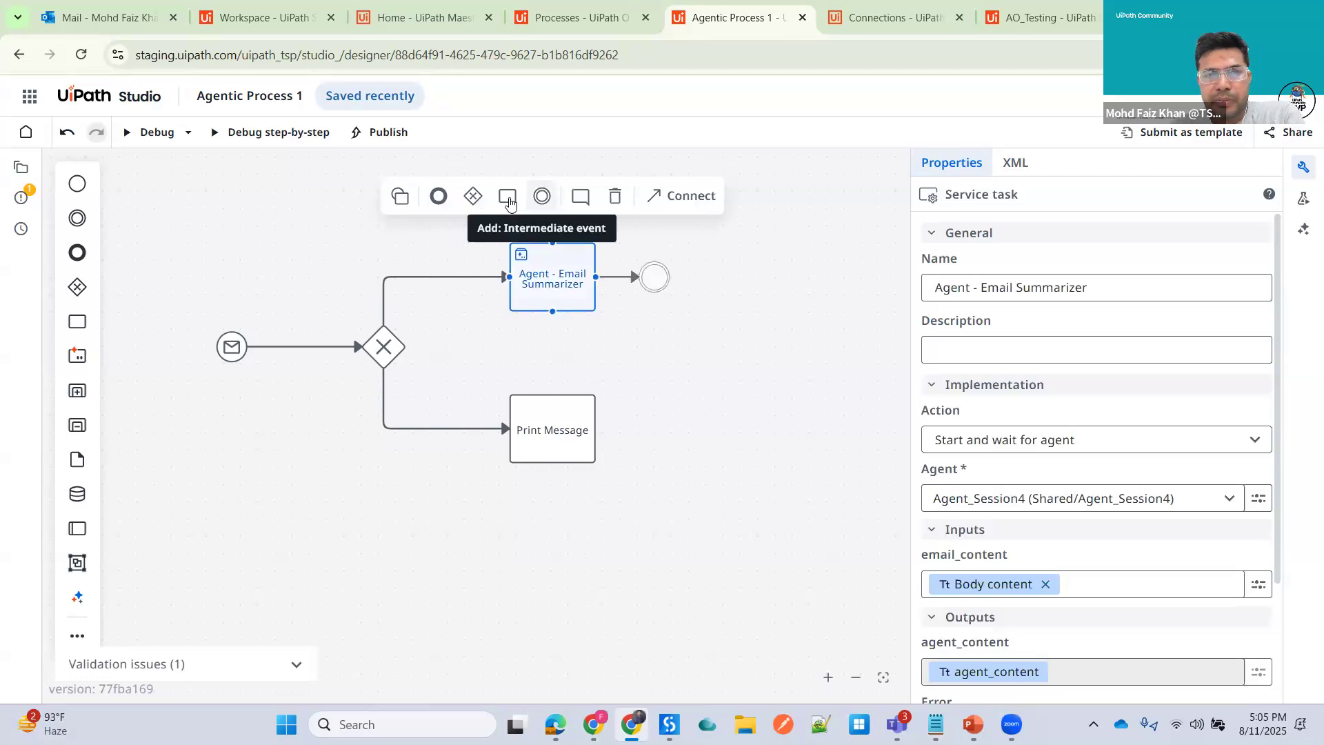
click(509, 200)
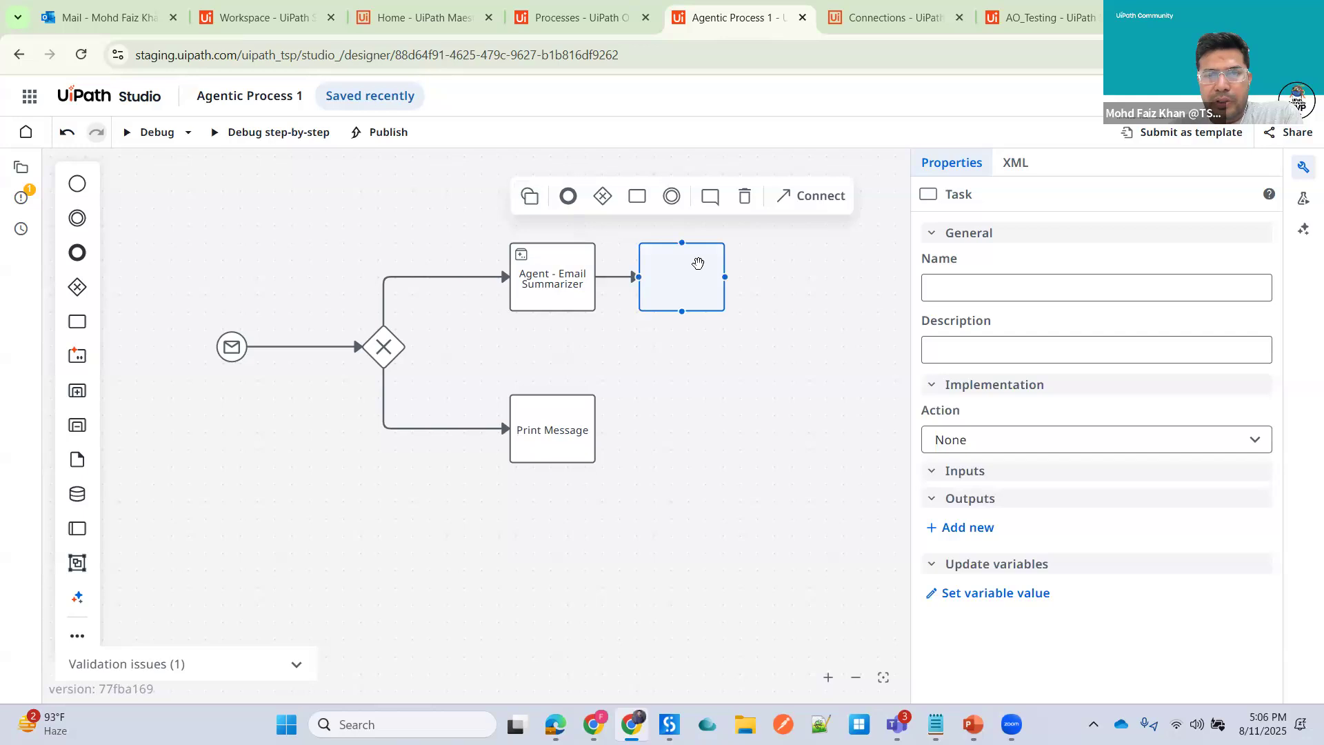
key(Delete)
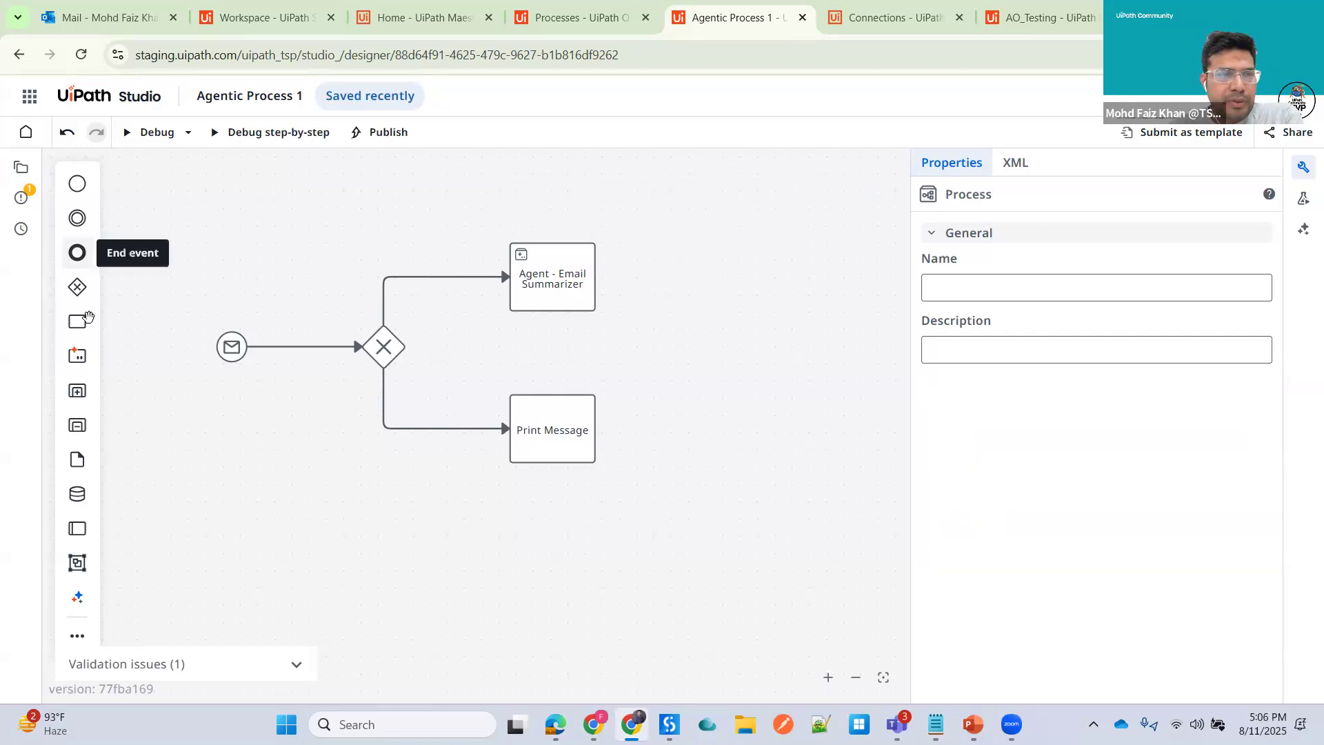
- Add a new task to the right of the Agent - Email Summarizer task, connected from it, and select it
drag(85, 324, 658, 281)
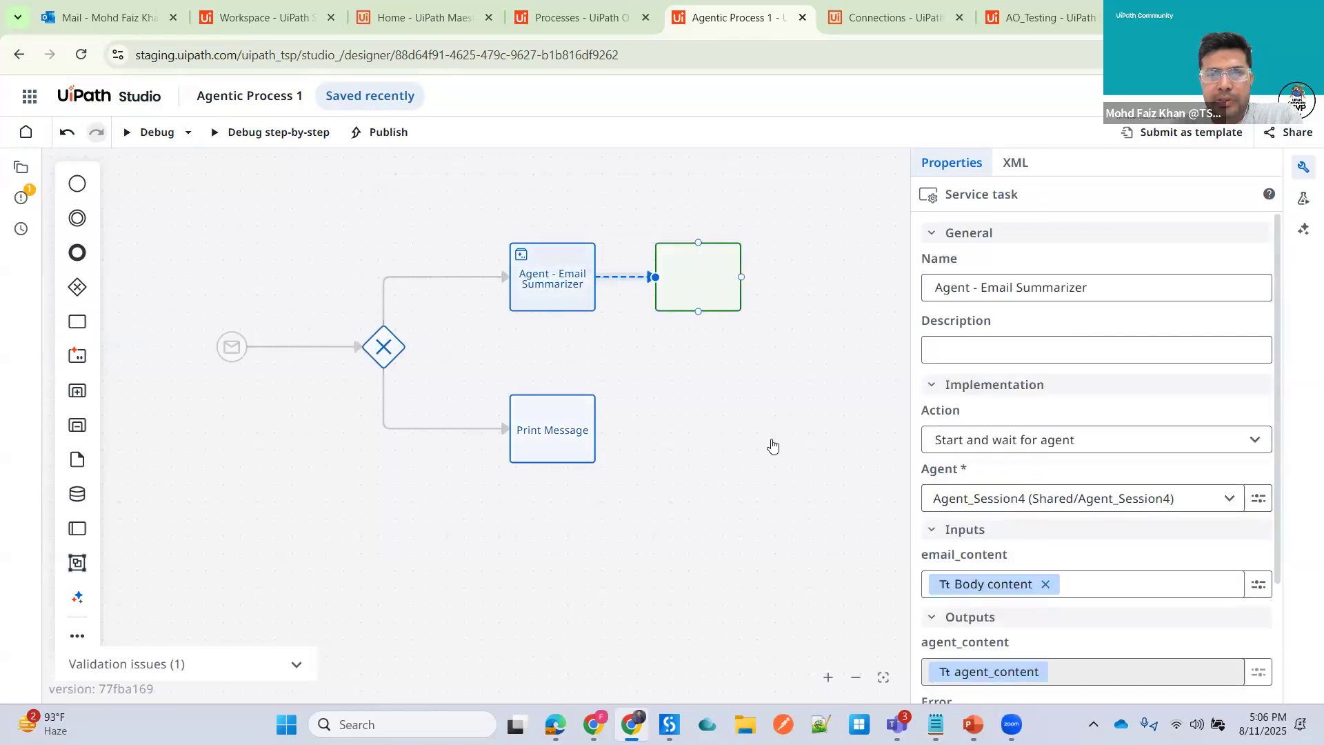
click(773, 444)
click(707, 285)
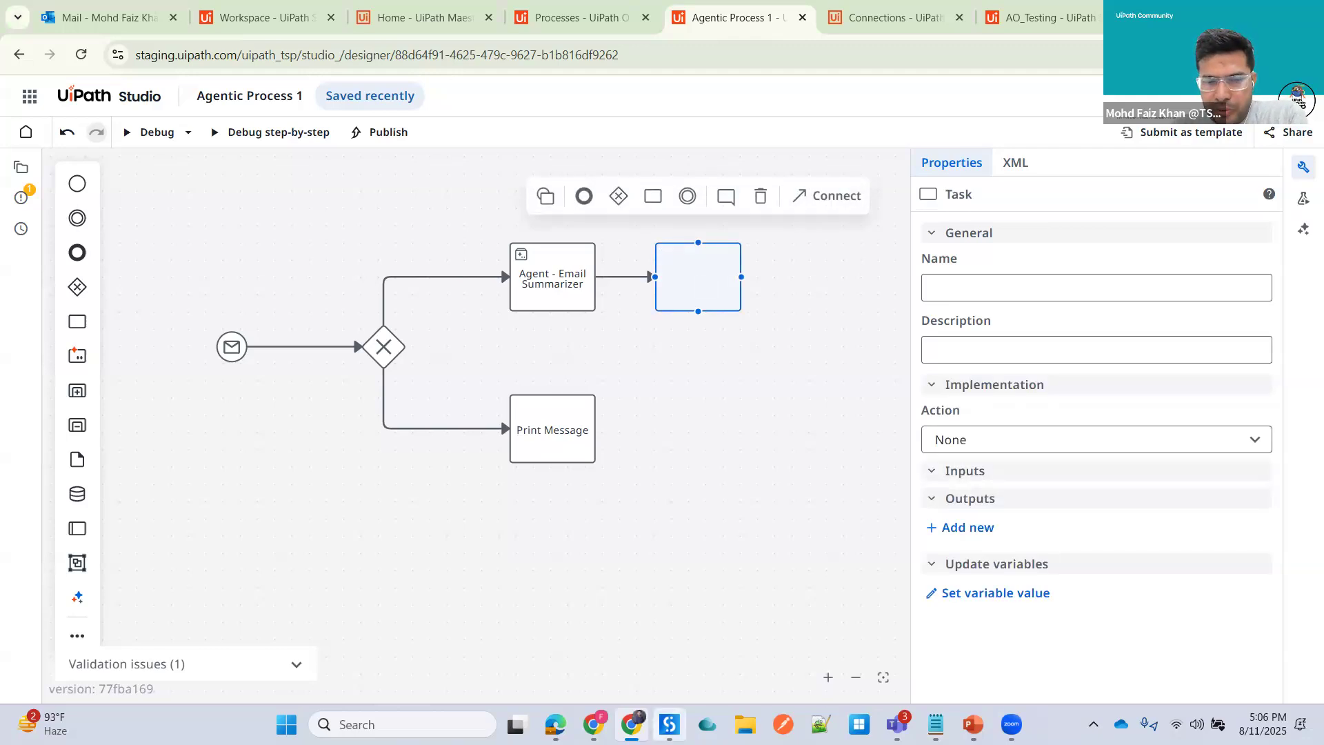
- Review the AgentX_SalesOrderCreation workflow in the UiPath Studio desktop app
click(462, 621)
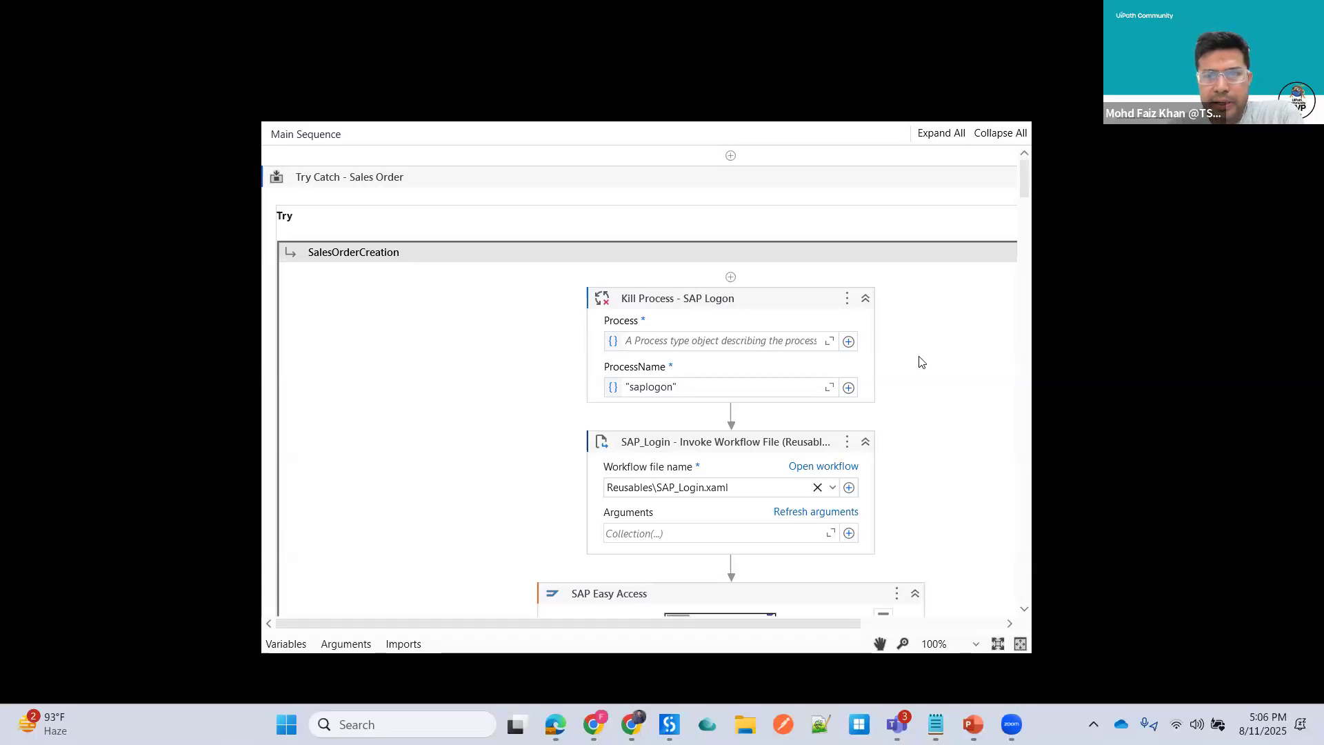
scroll(749, 225, down, 2)
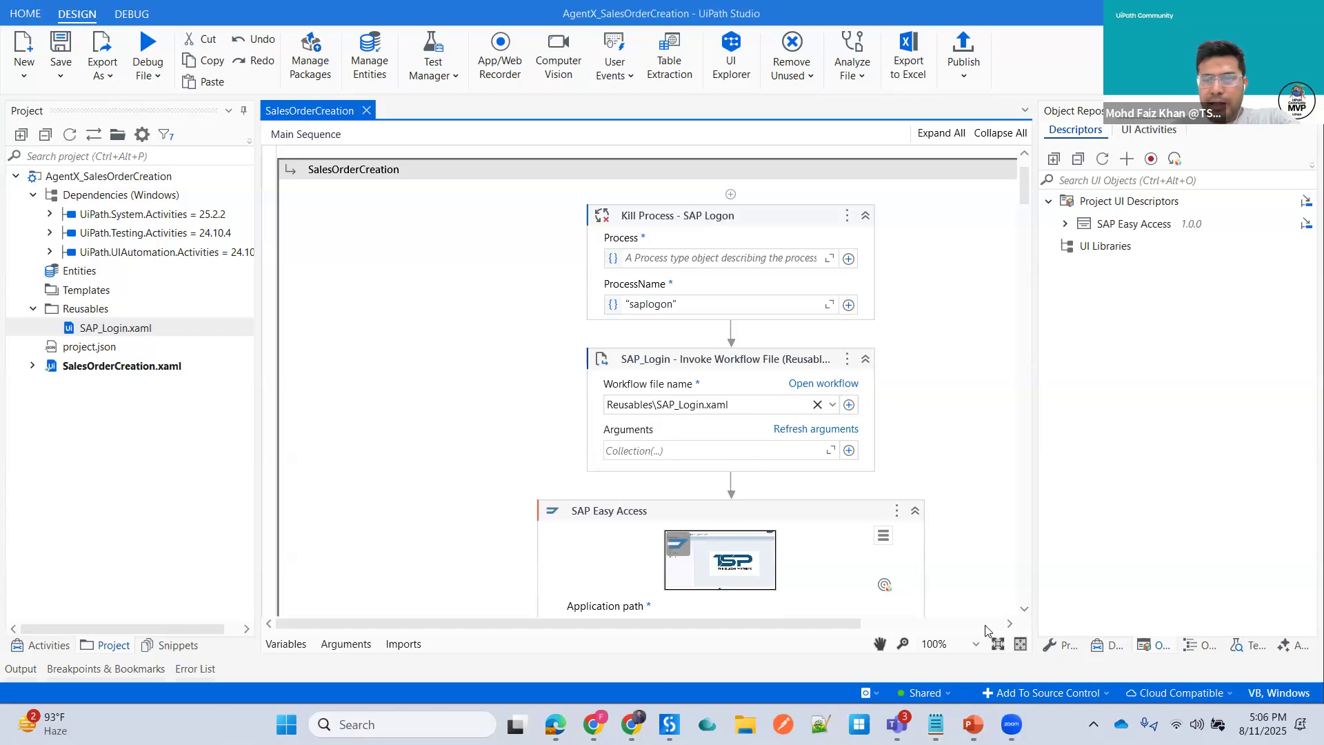
scroll(717, 386, down, 5)
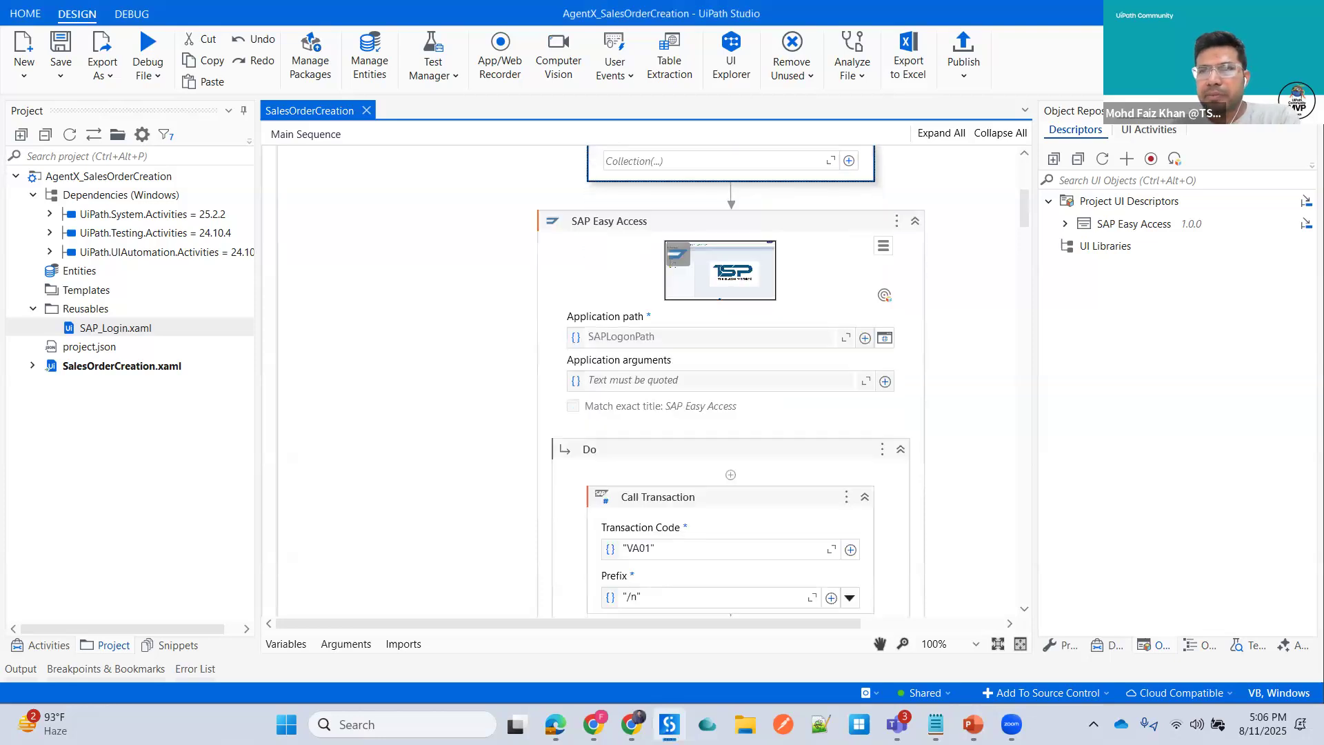
scroll(730, 381, down, 1)
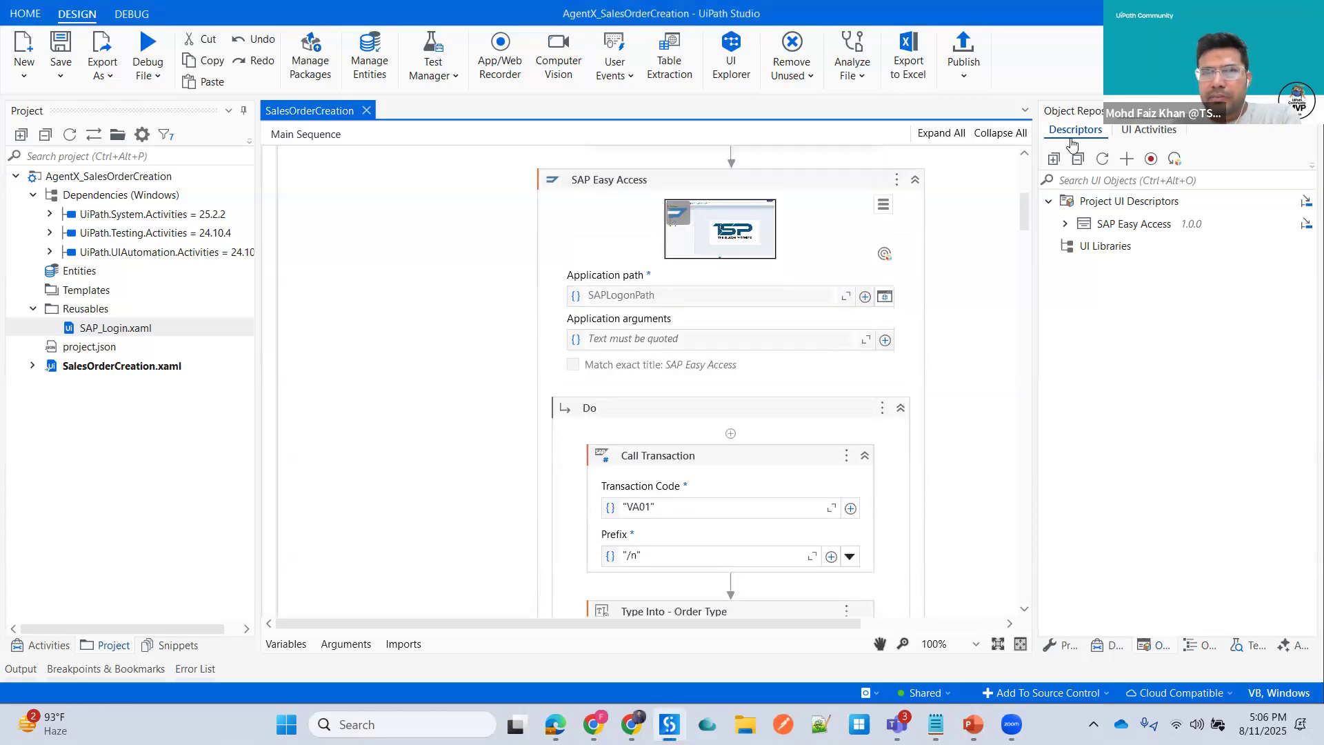
key(alt+Tab)
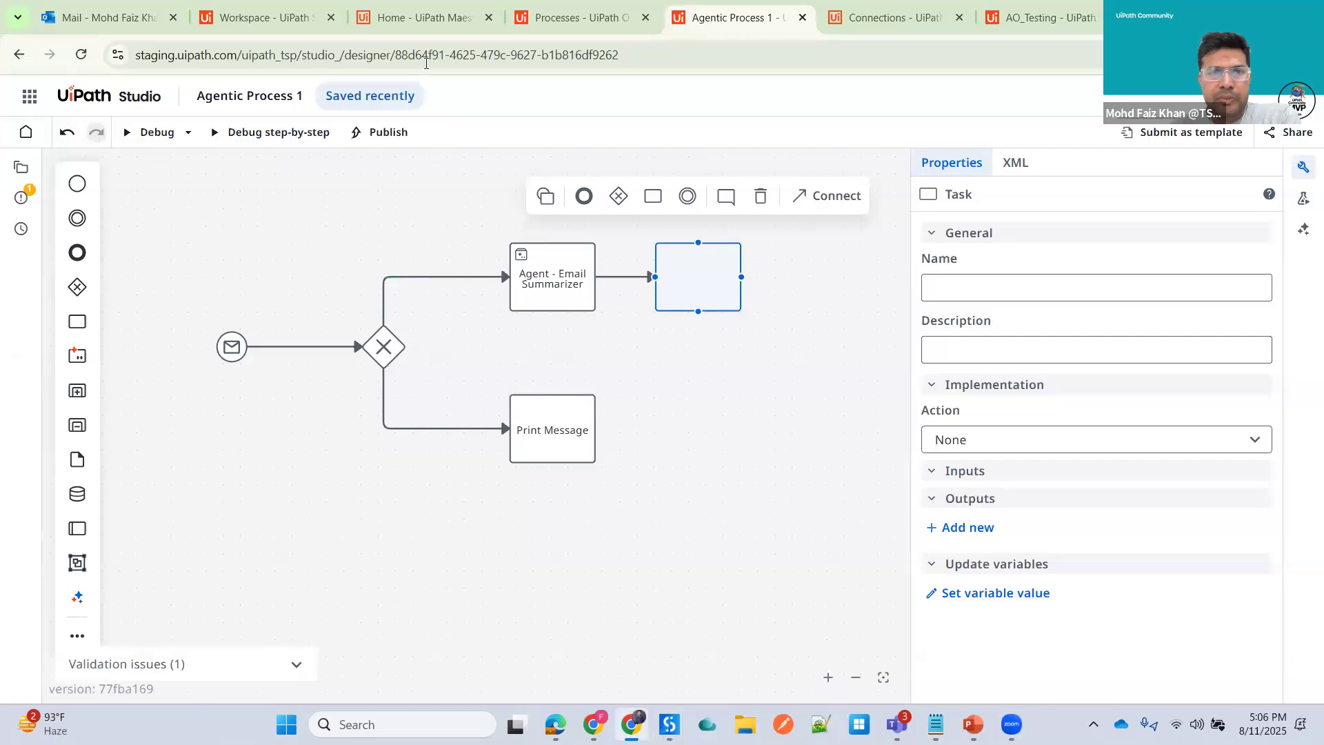
- Open Orchestrator and view the processes deployed in the Shared folder
click(405, 22)
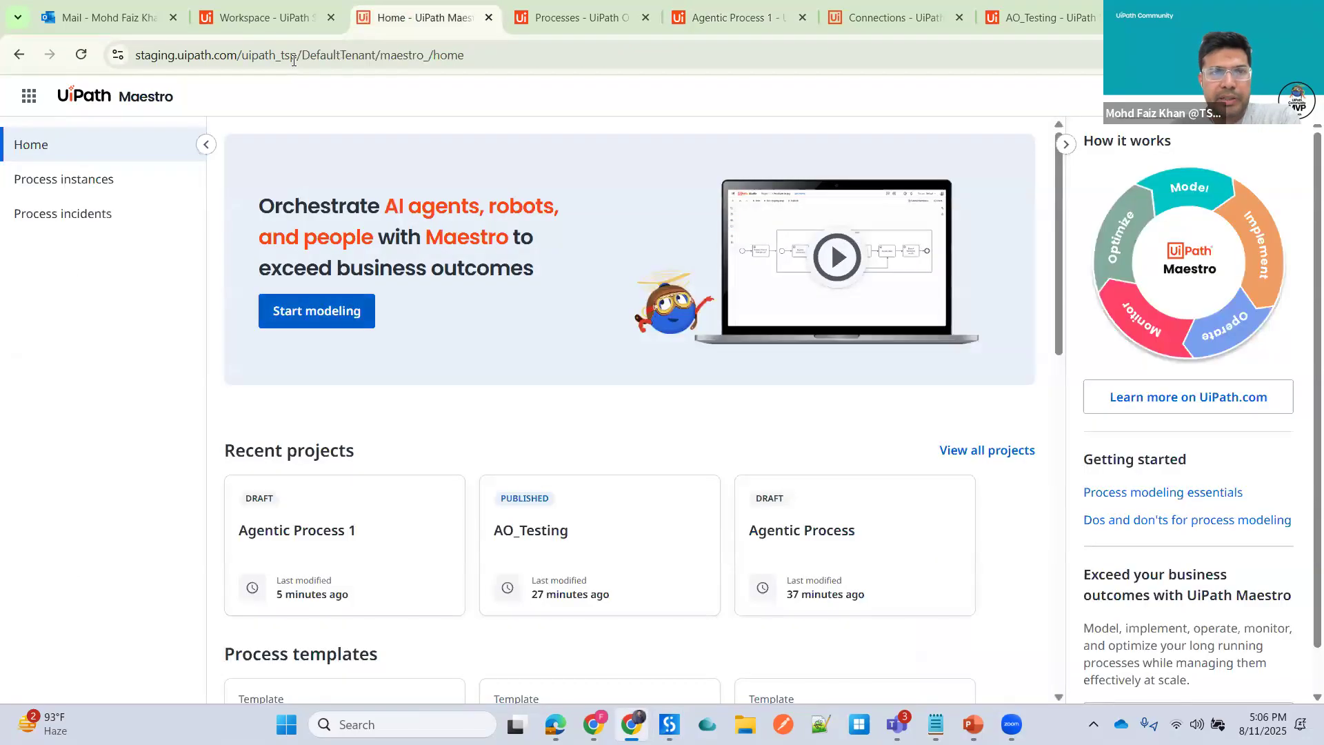
key(ctrl+shift+Tab)
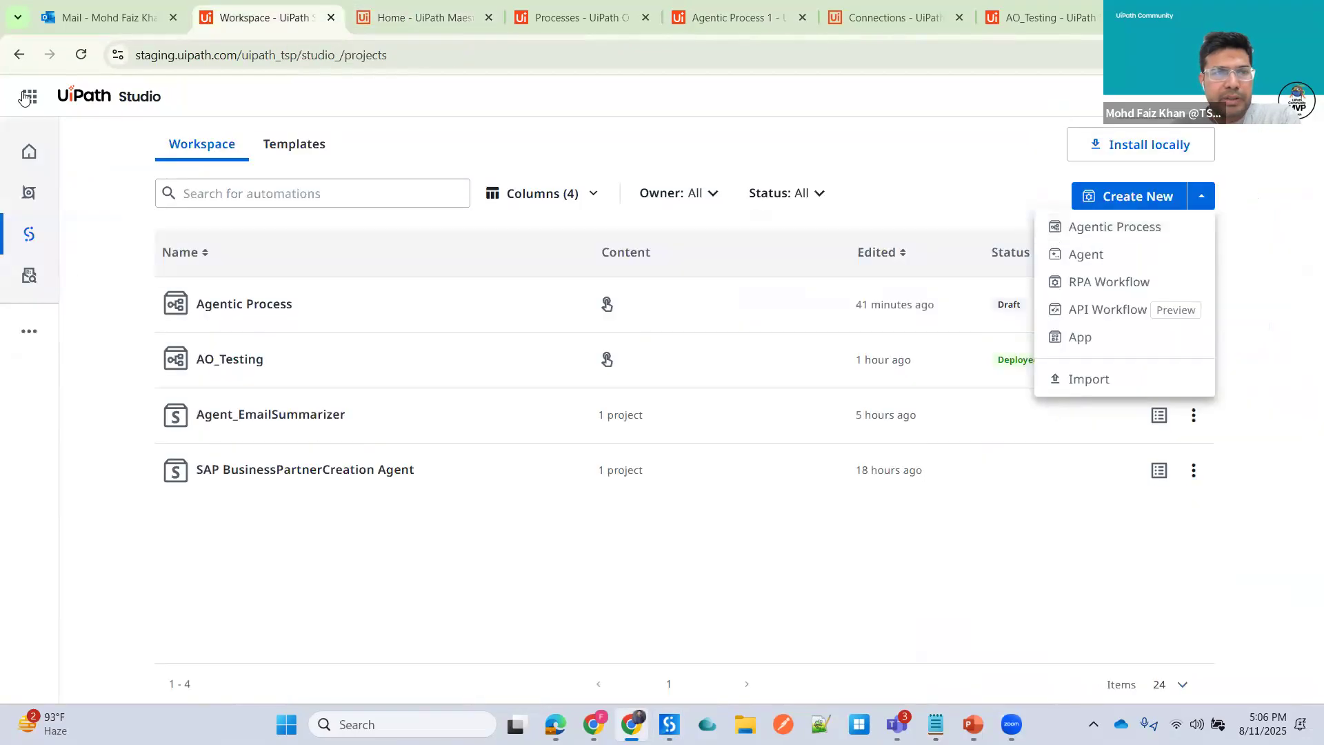
click(28, 97)
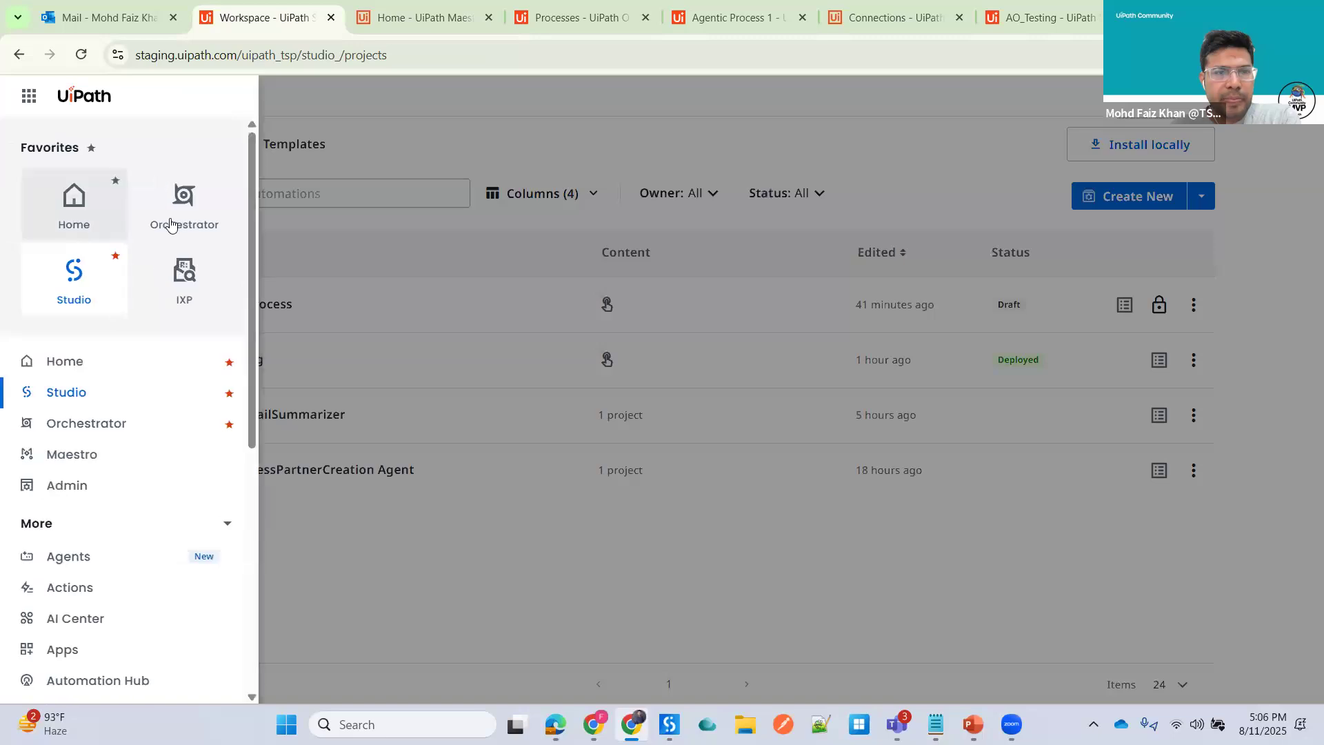
click(183, 206)
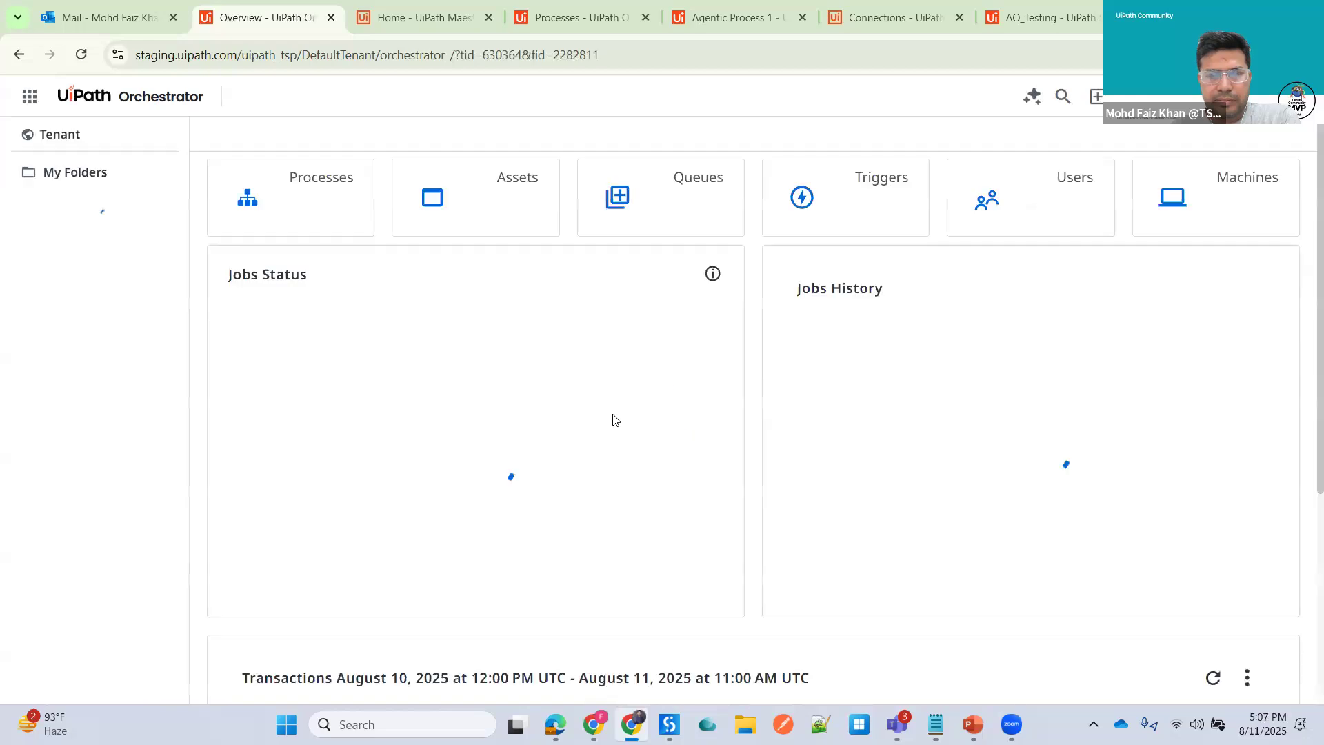
click(28, 301)
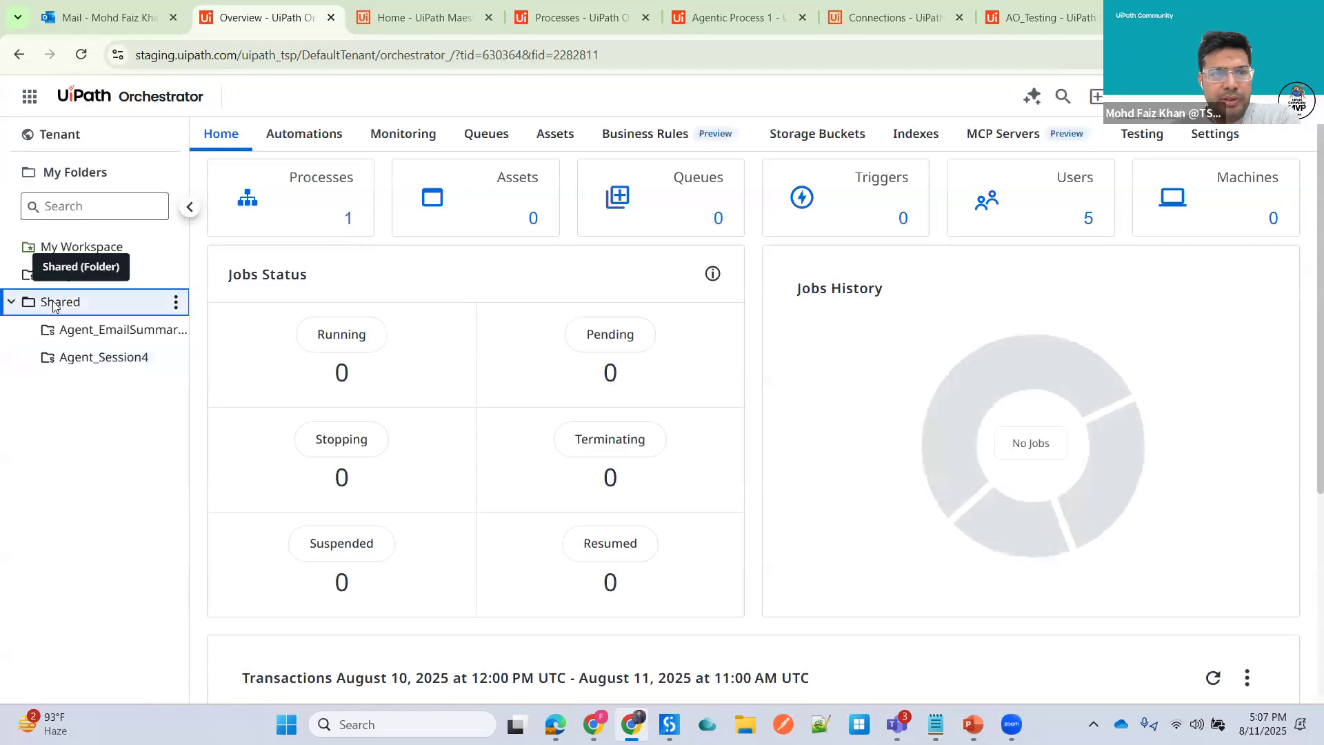
click(319, 196)
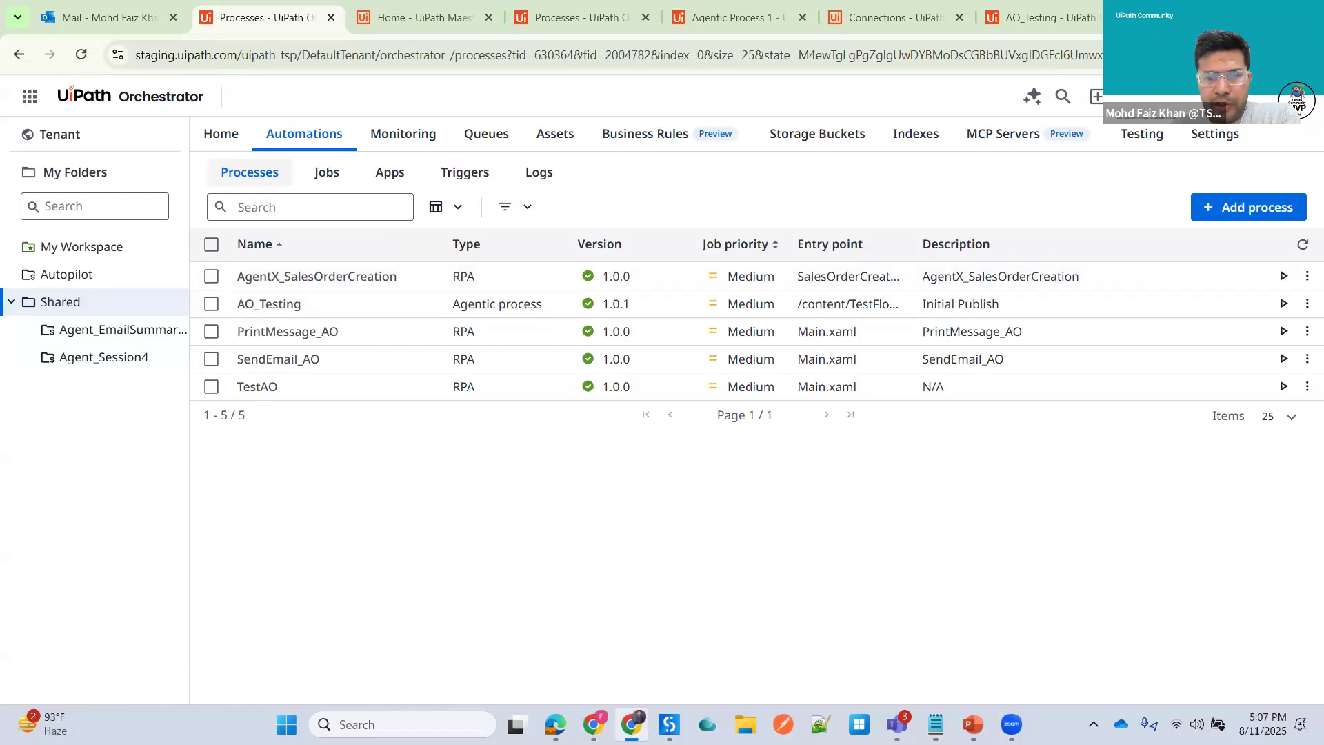
mouse_move(669, 724)
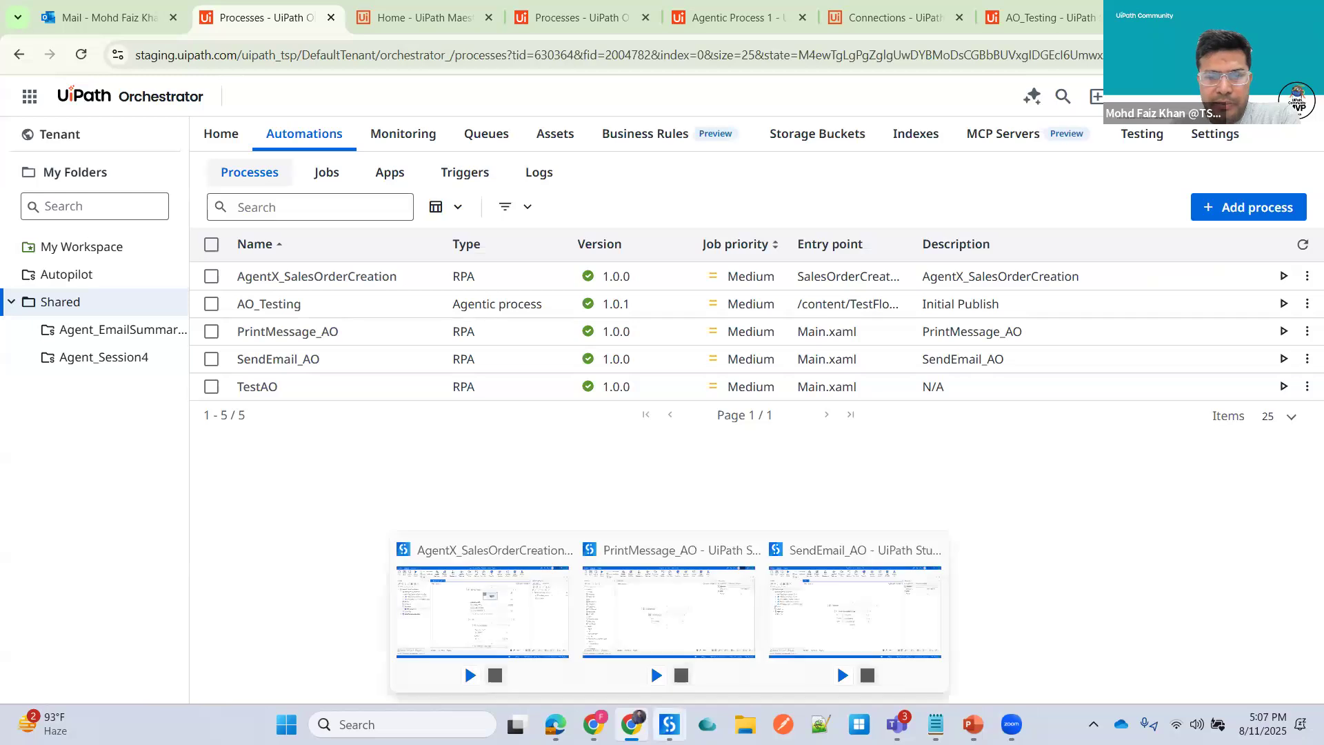
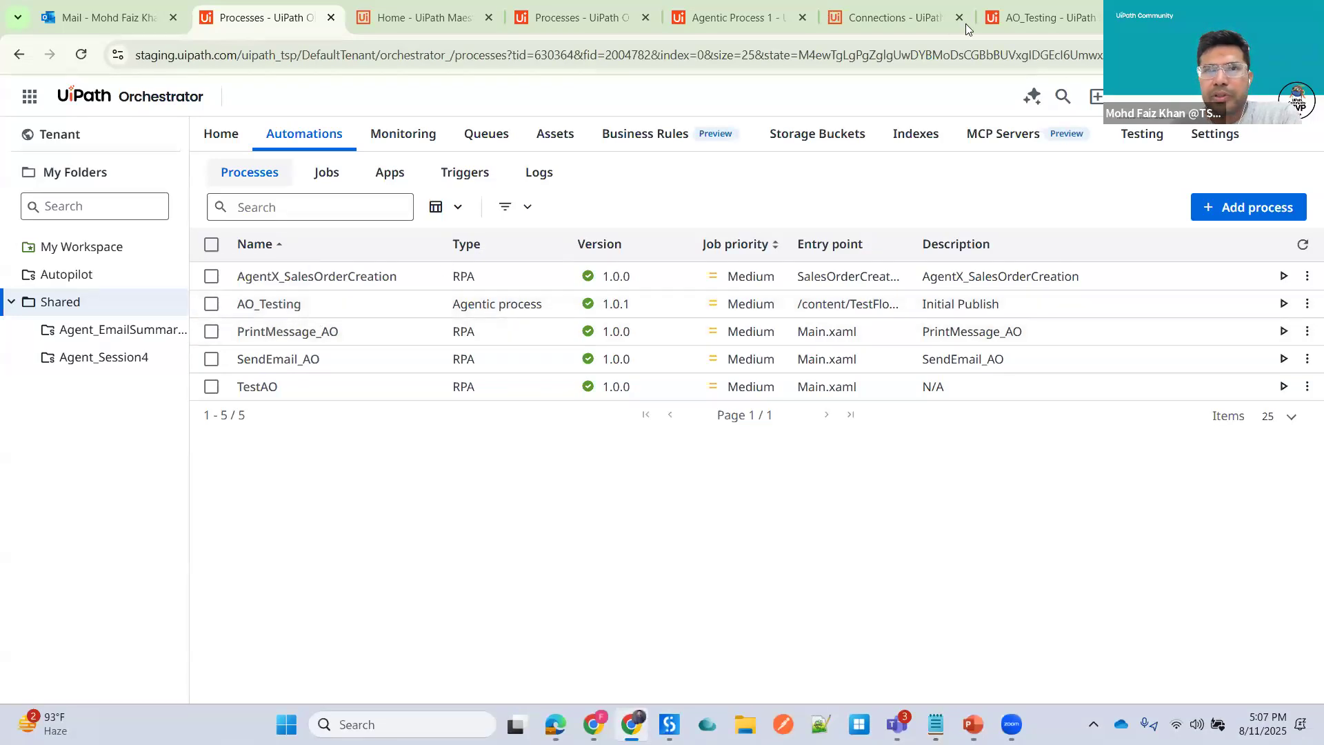
- Set the new task's action to Start and wait for RPA workflow using the AgentX_SalesOrderCreation (Shared) automation
click(738, 18)
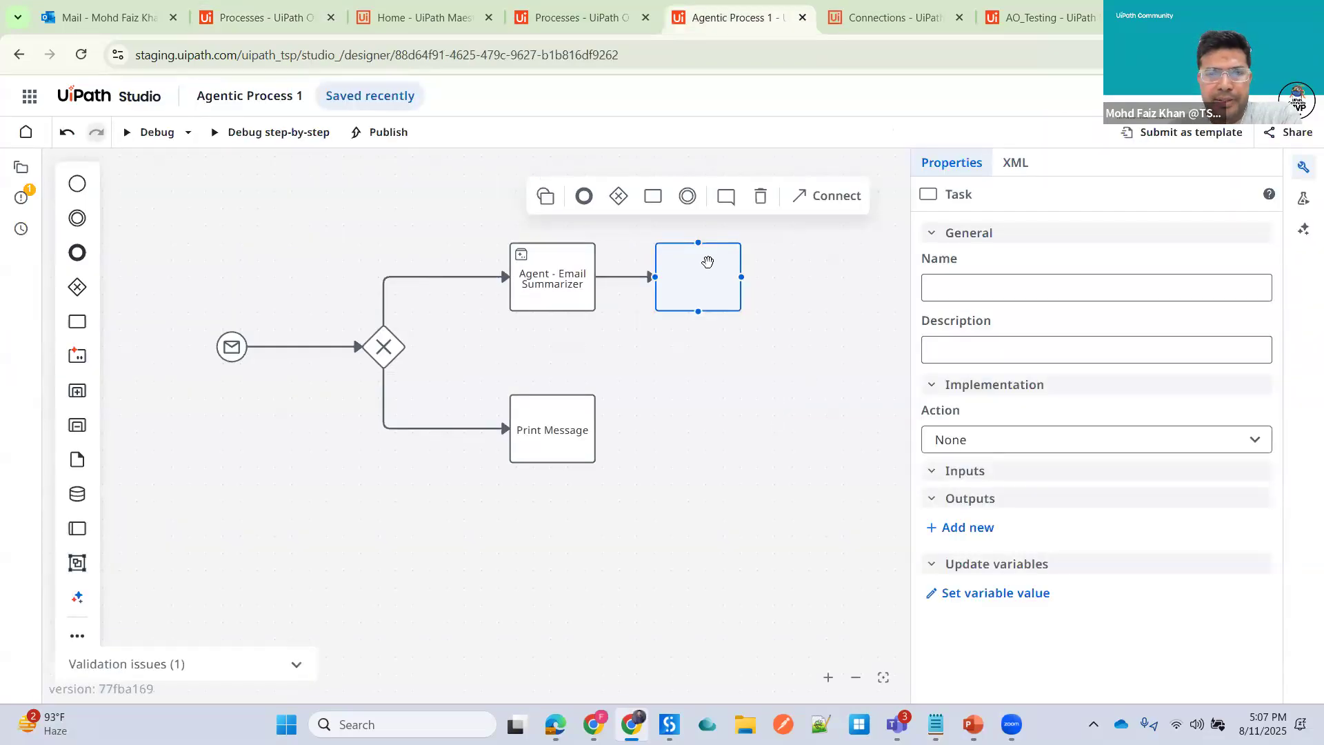
click(1088, 444)
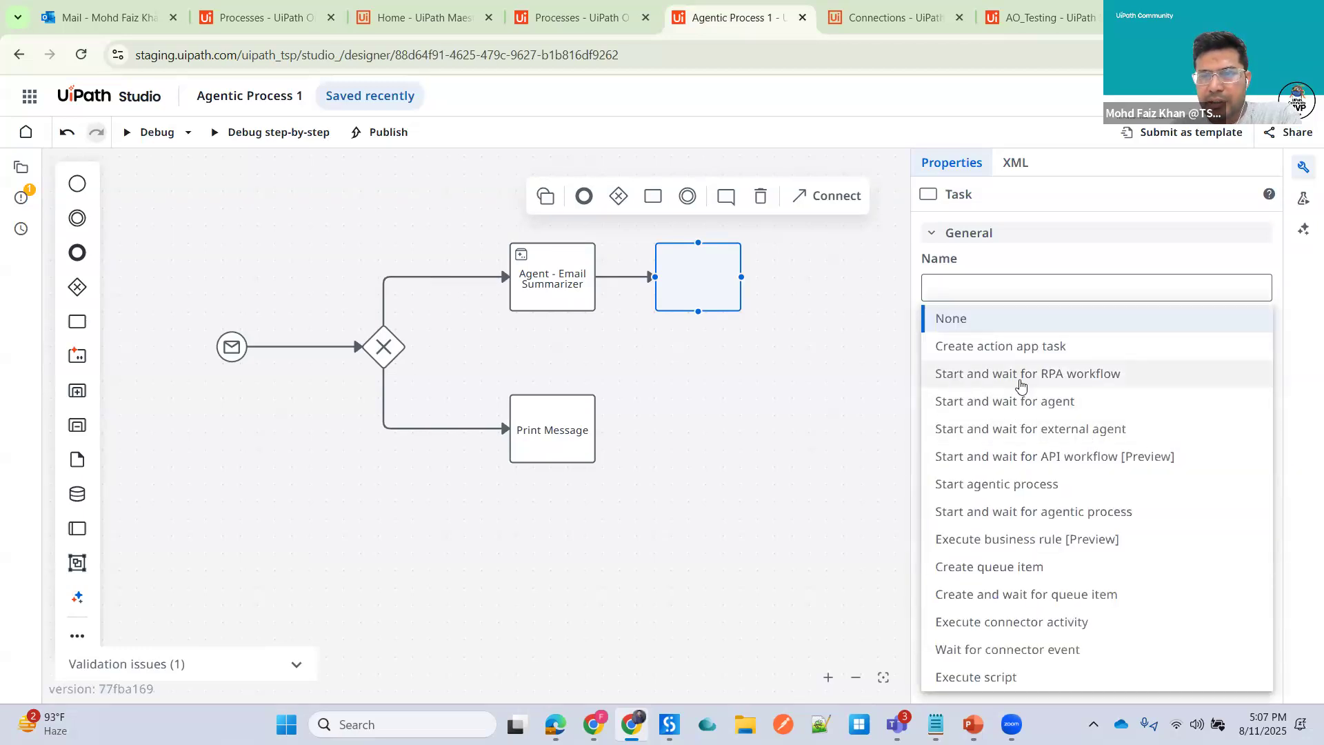
click(1045, 376)
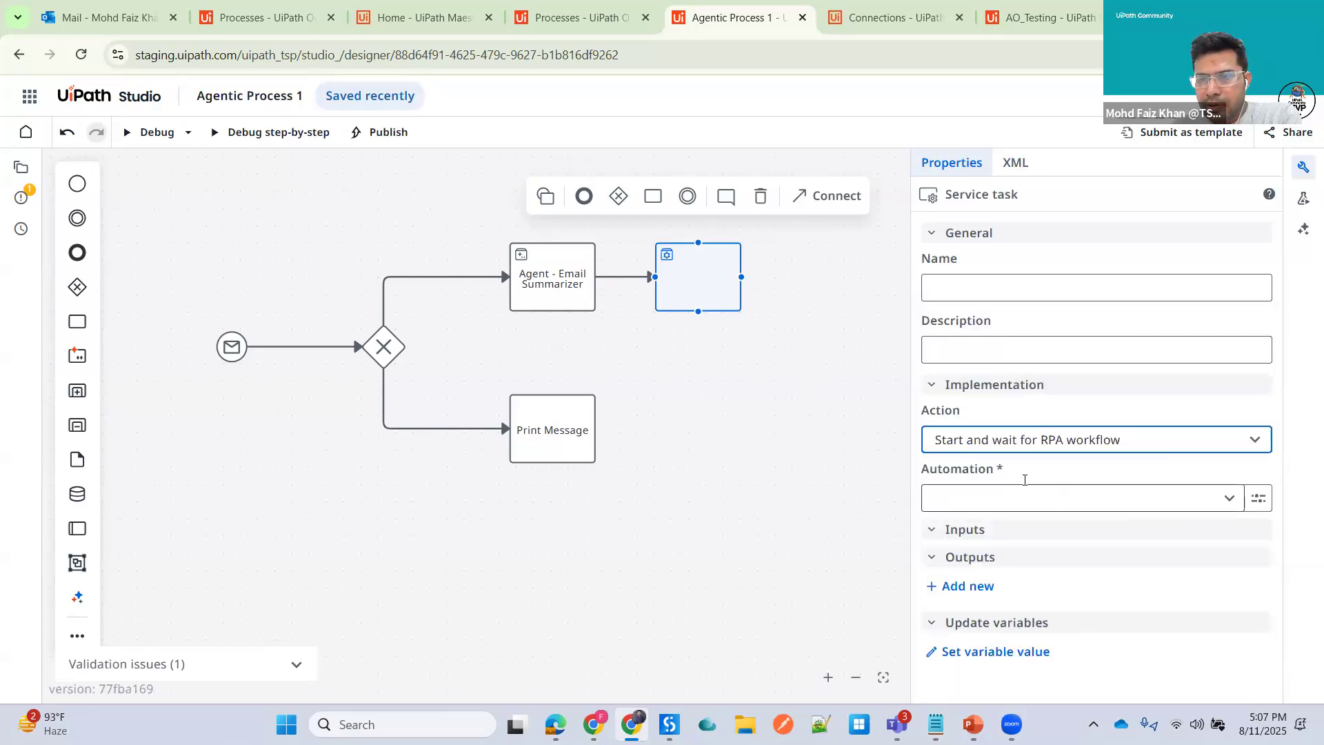
click(1228, 502)
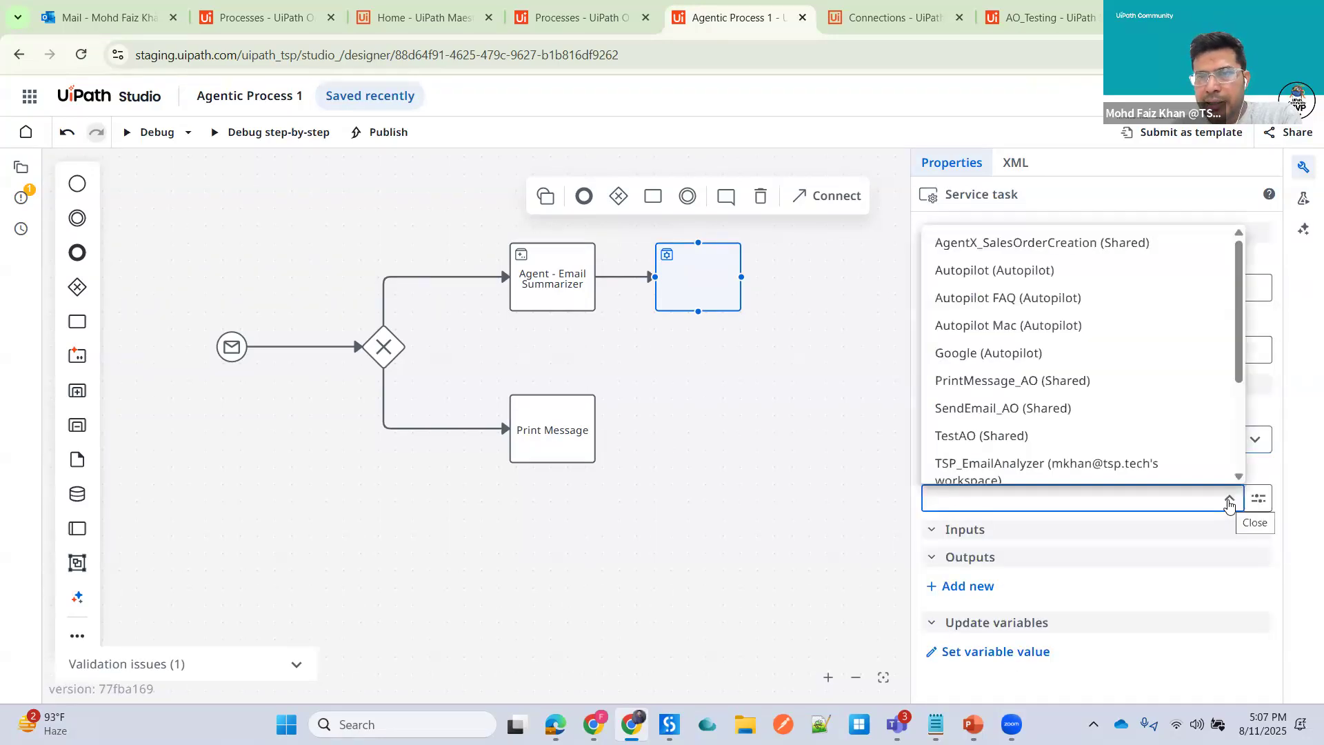
click(1047, 244)
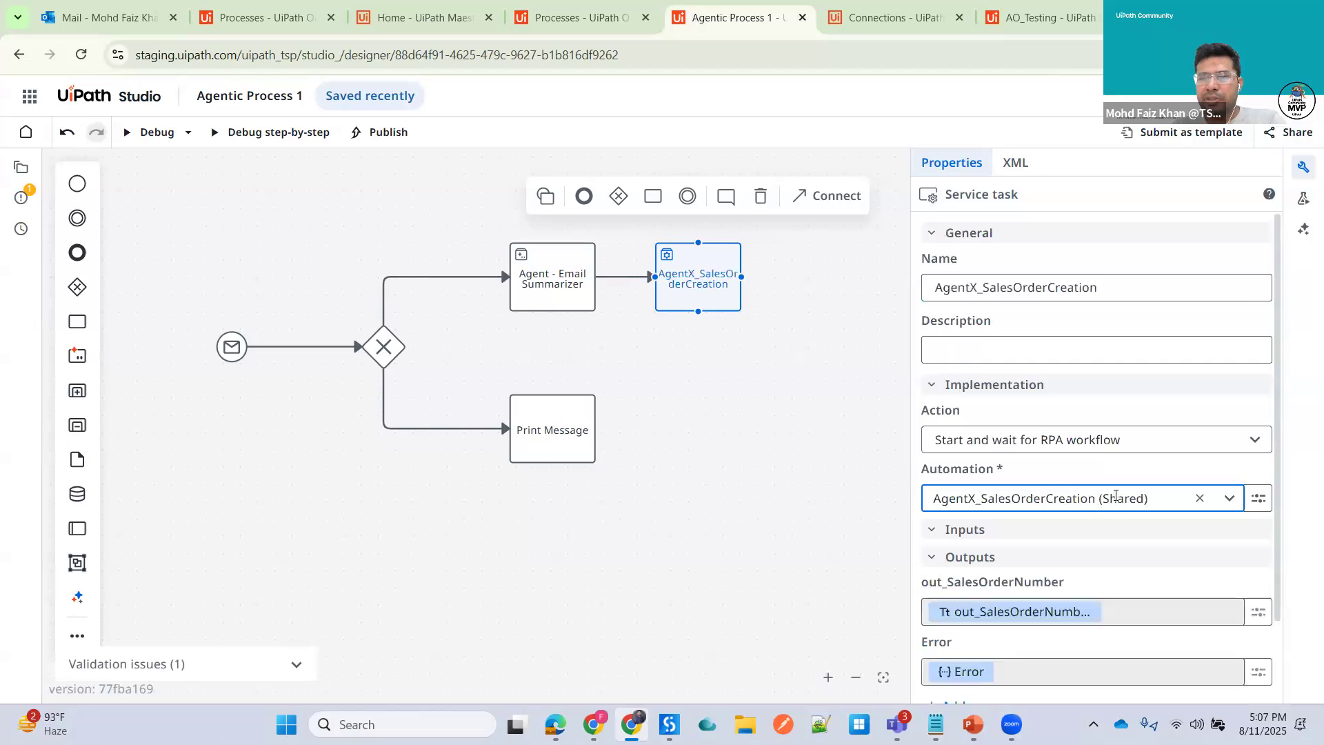
- Add a task connected after the AgentX_SalesOrderCreation task and name it Print Sales Order Number
scroll(1118, 547, down, 2)
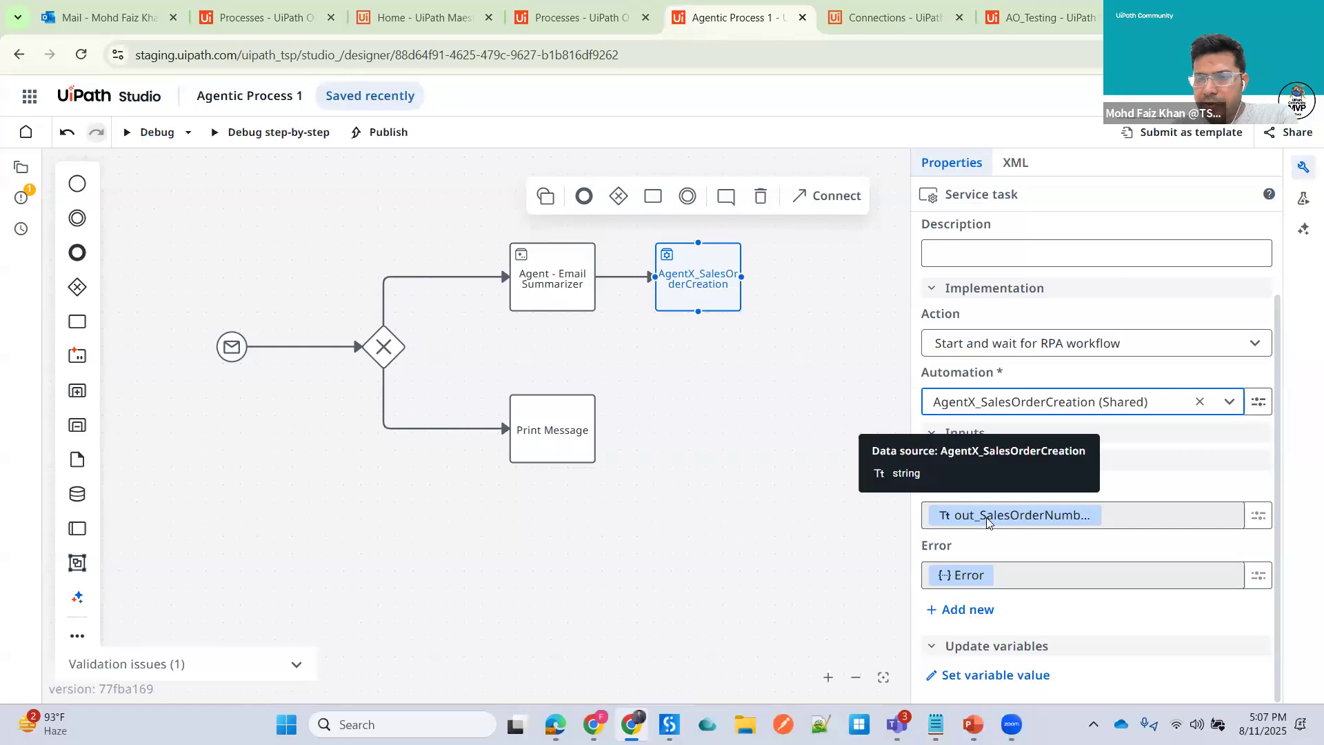
click(903, 239)
drag(995, 236, 1069, 238)
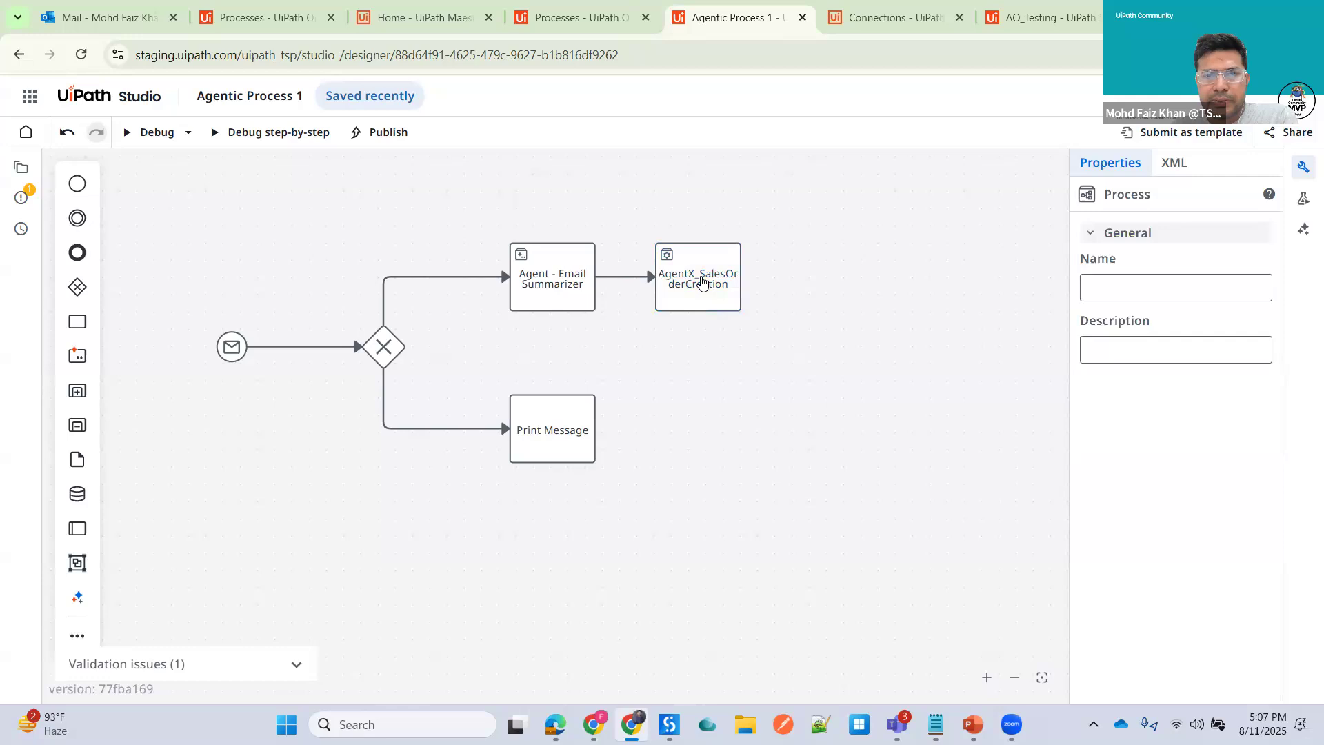
click(704, 283)
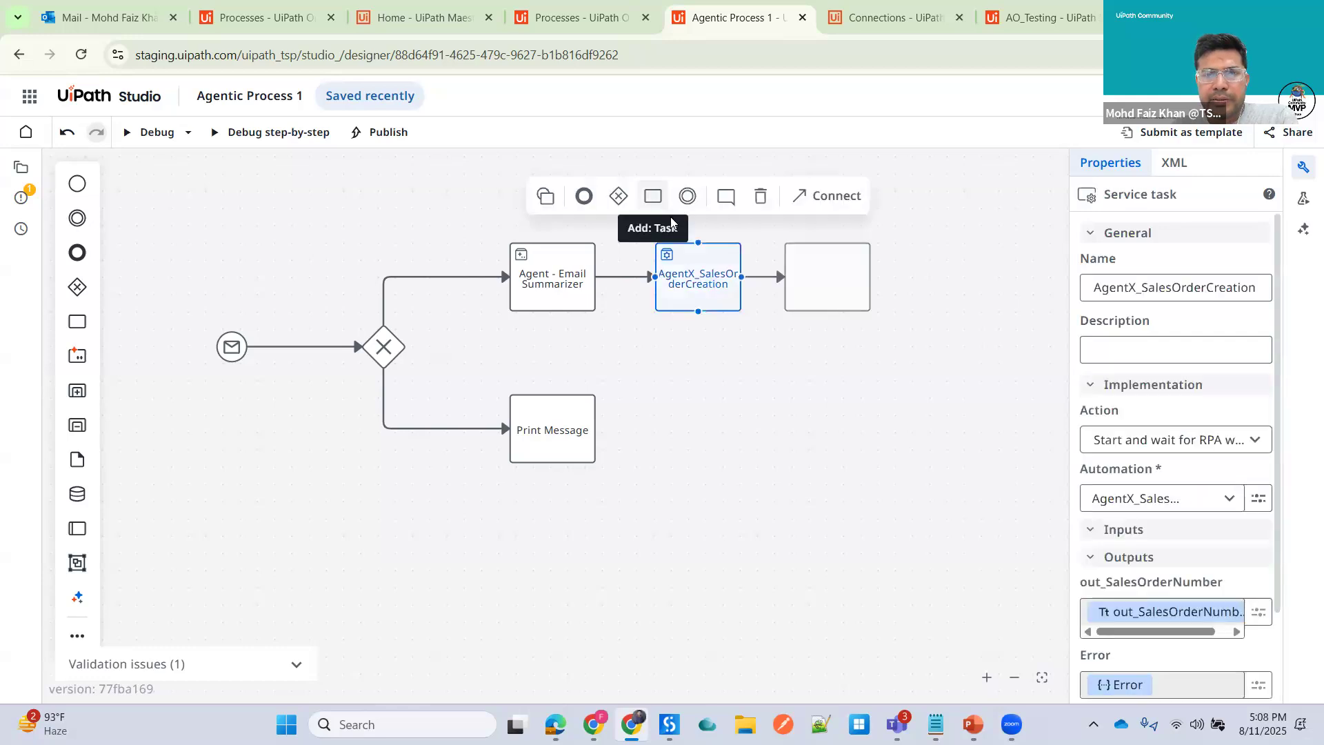
drag(654, 196, 847, 273)
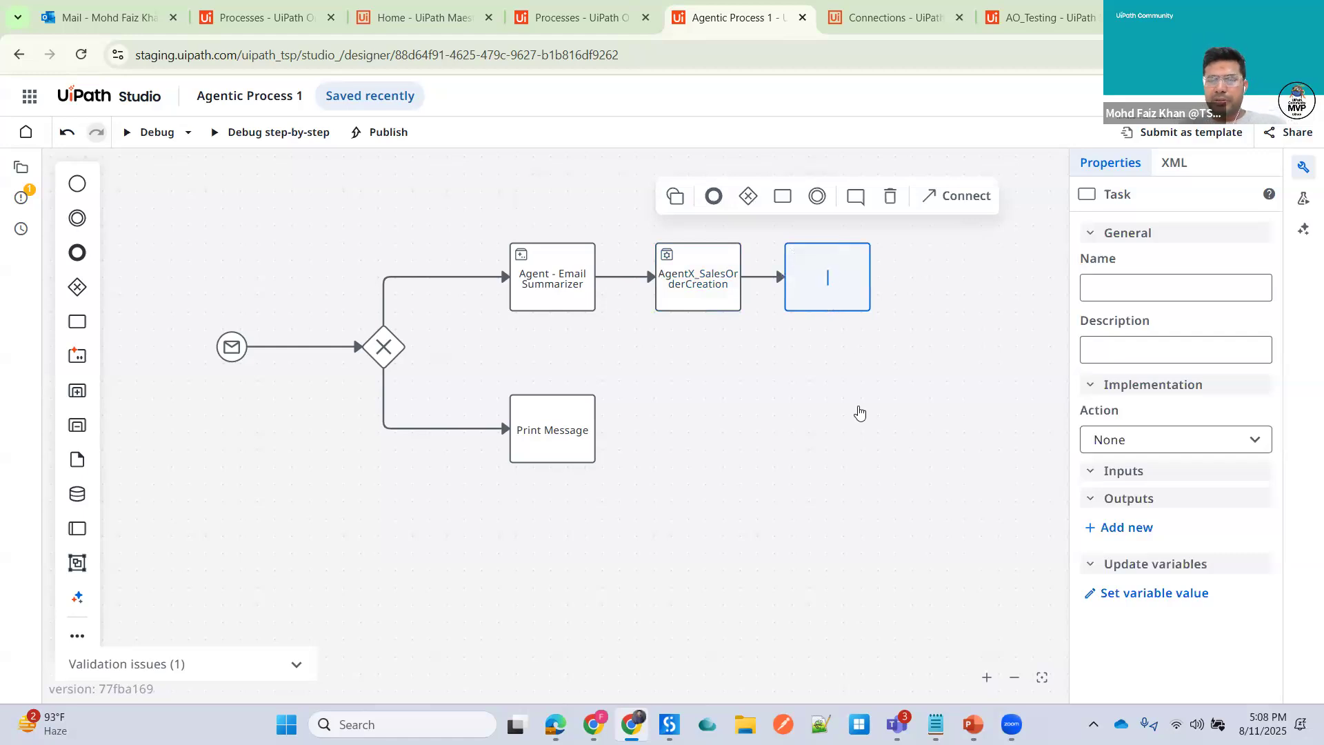
text(Print Sale)
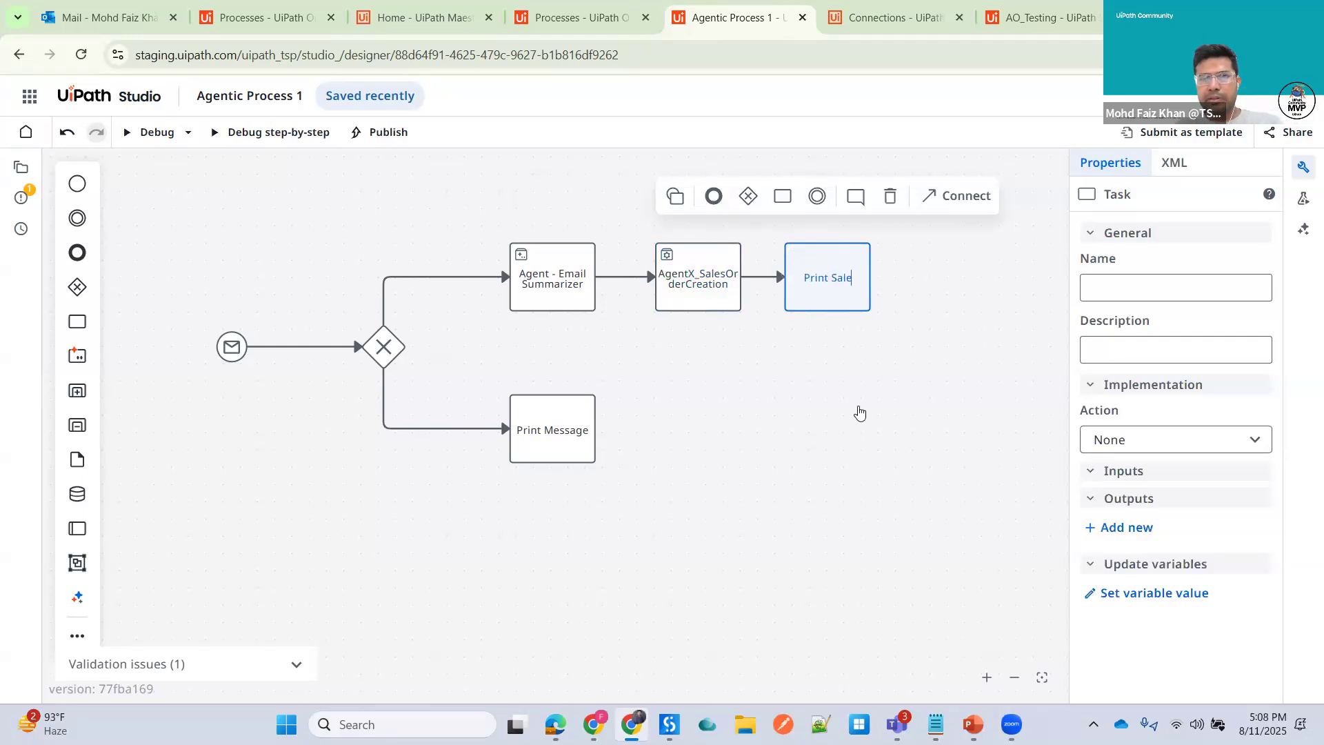
text(s Order Number)
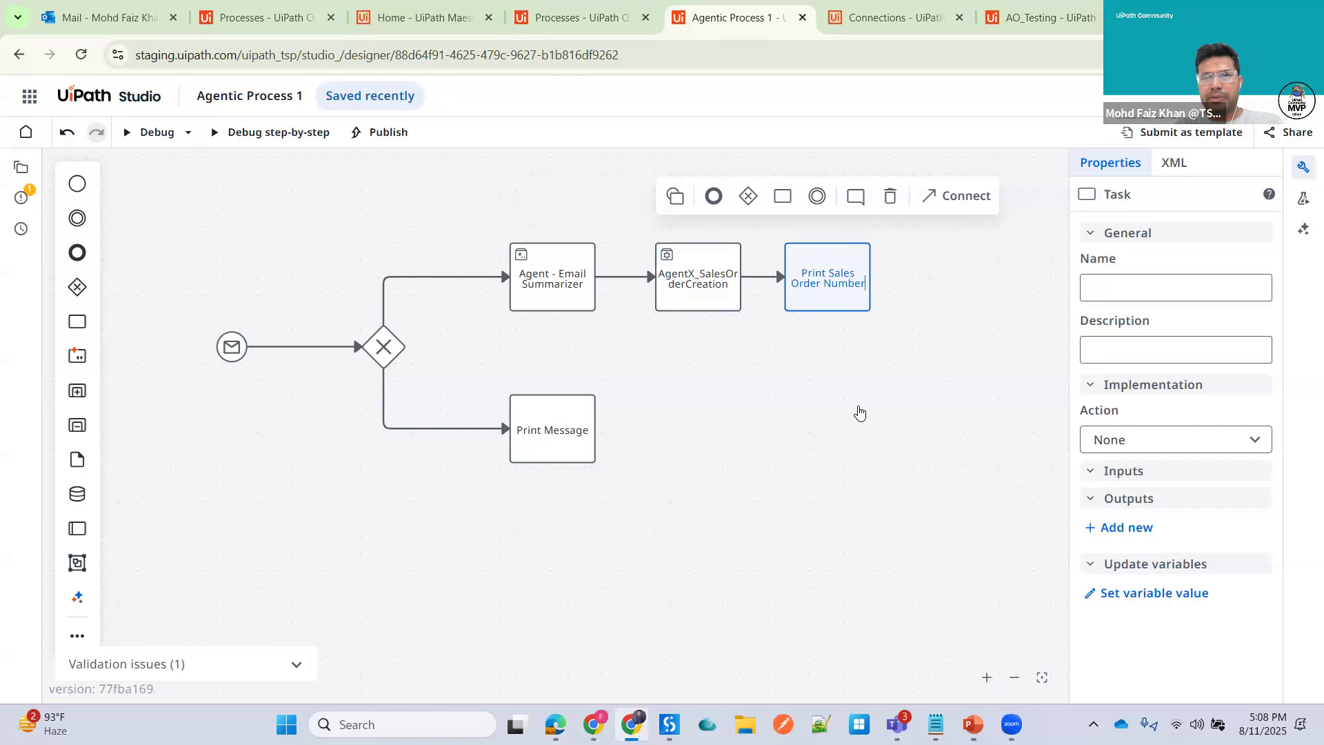
click(835, 282)
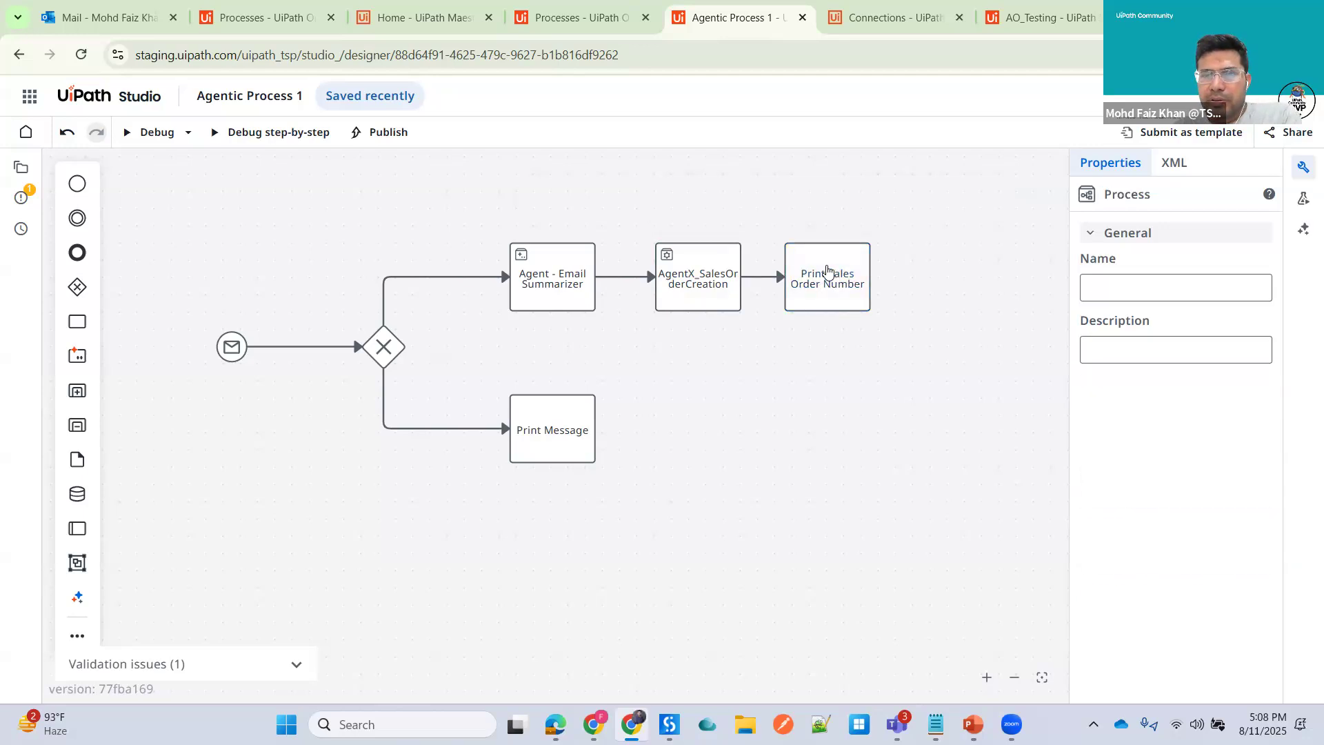
- Set the Print Sales Order Number task to Start and wait for RPA workflow with the PrintMessage_AO (Shared) automation
click(828, 271)
drag(1072, 370, 981, 384)
click(1054, 448)
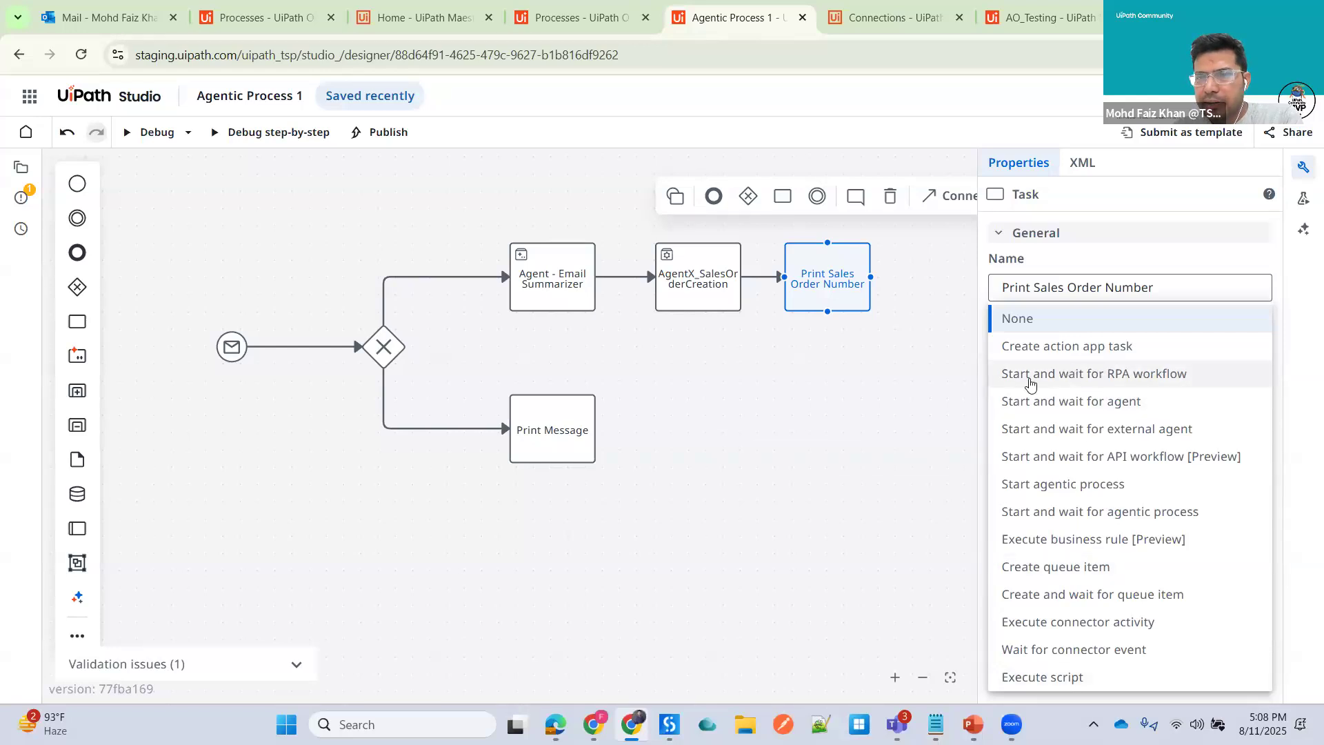
click(1084, 380)
click(1228, 502)
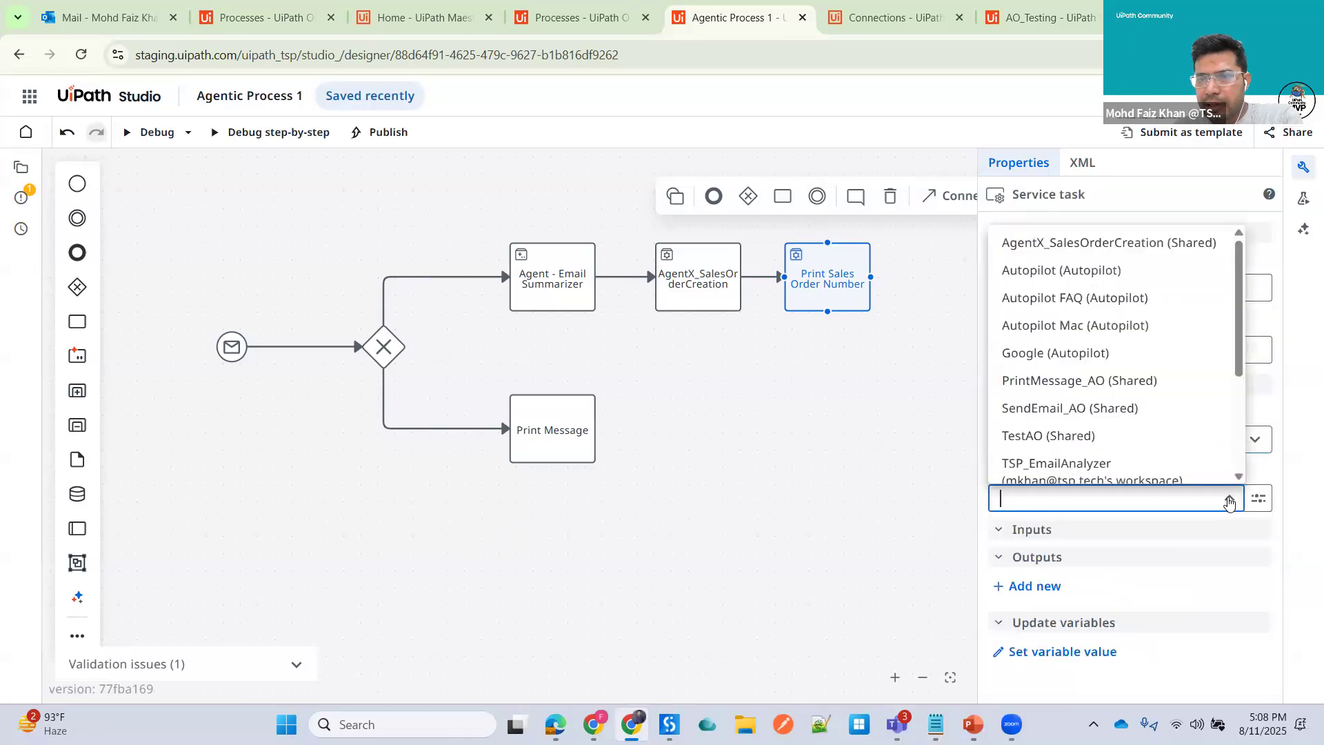
click(1044, 383)
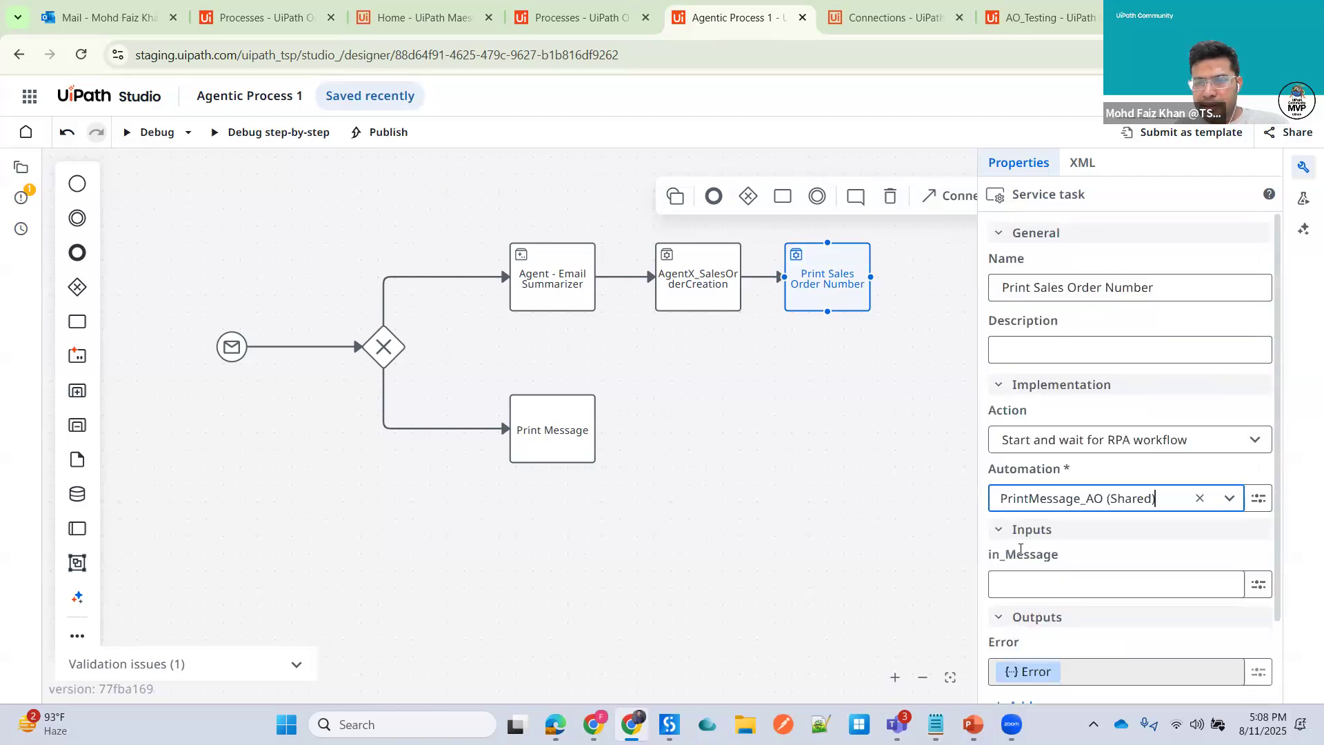
- Map the task's in_Message input to the out_SalesOrderNumber variable from AgentX_SalesOrderCreation
click(1025, 587)
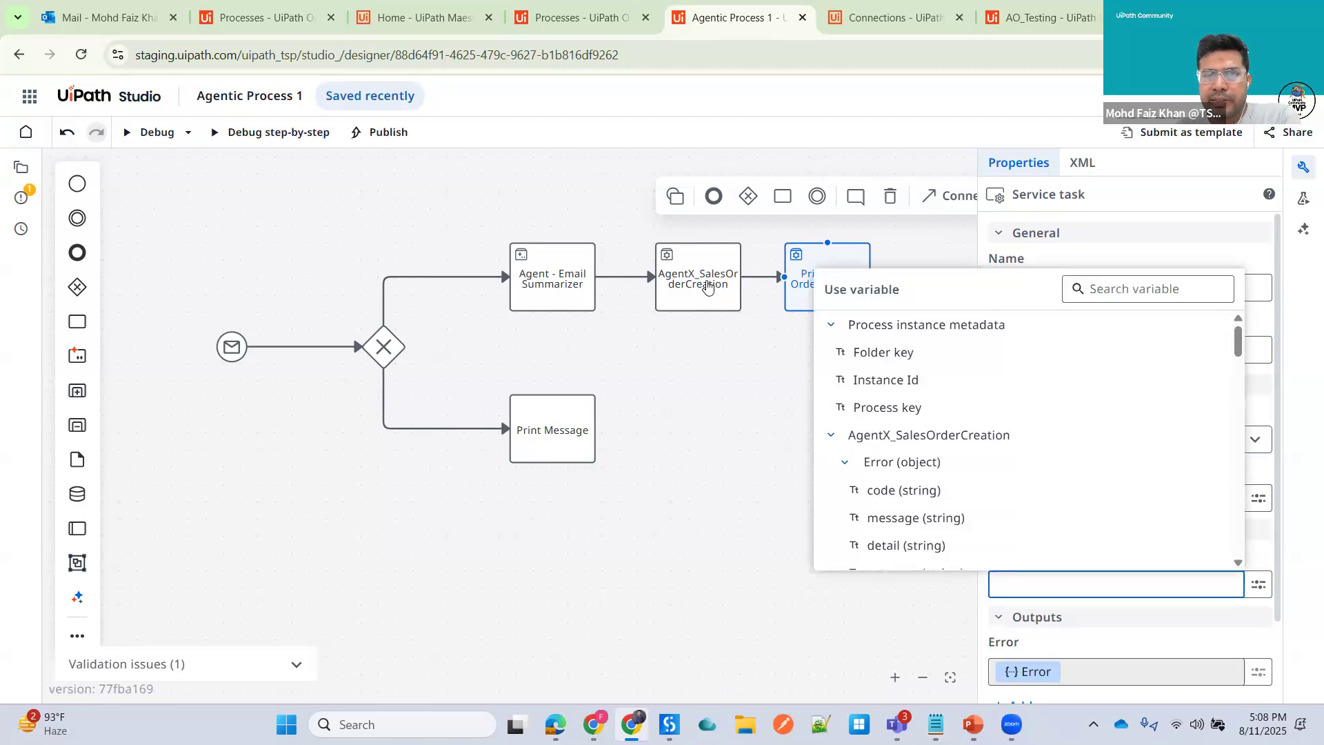
click(1107, 284)
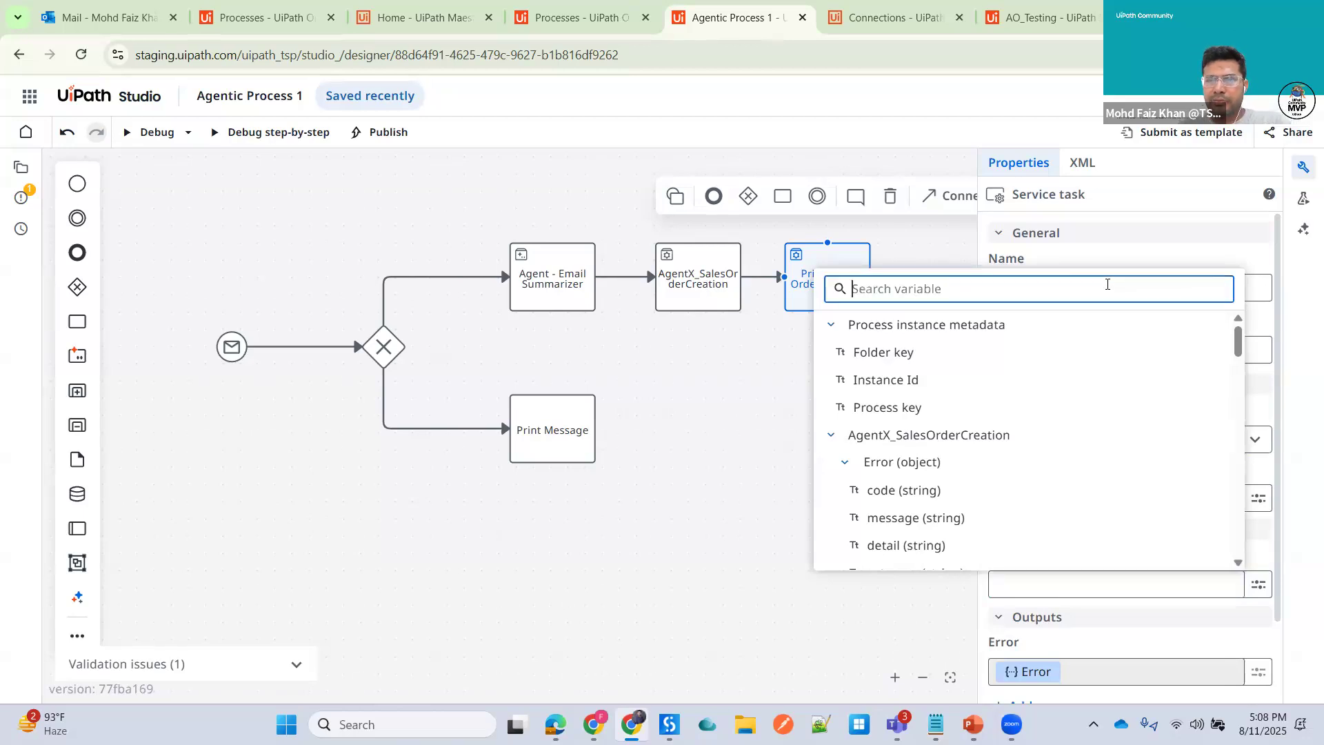
text(out)
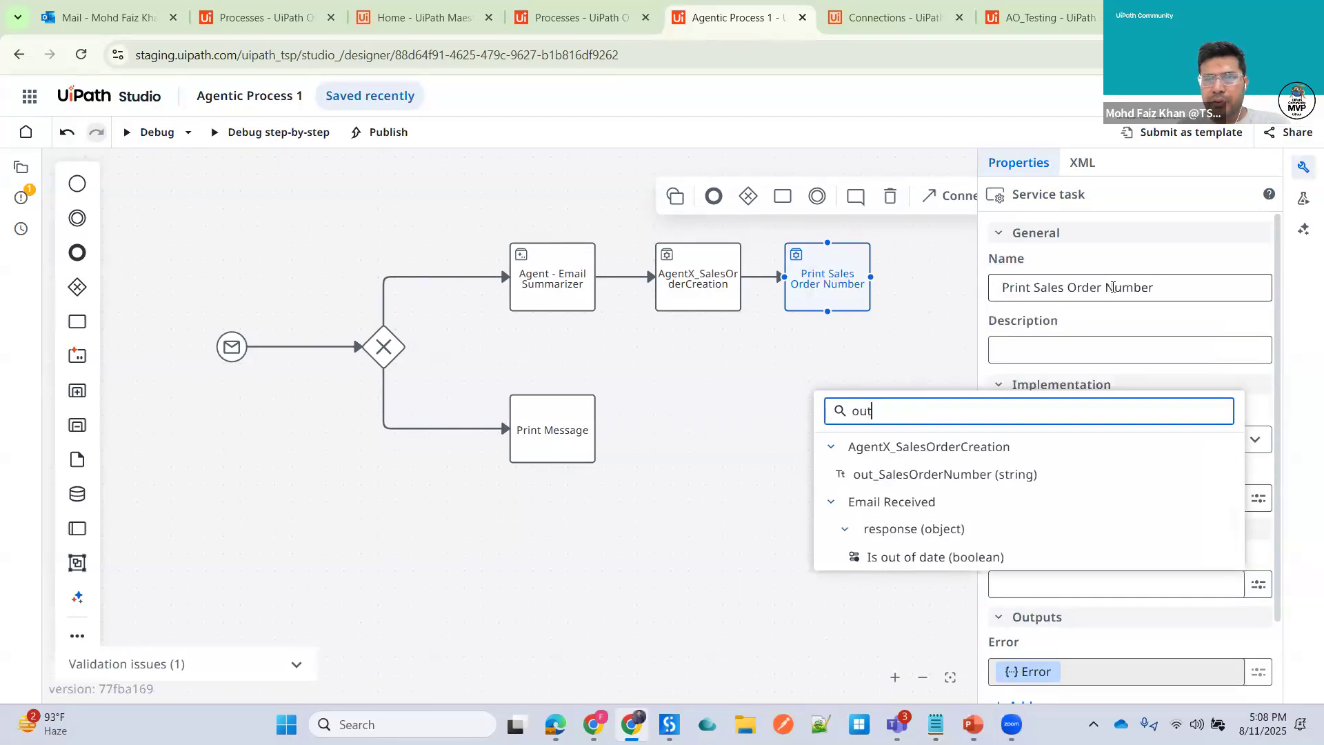
click(924, 474)
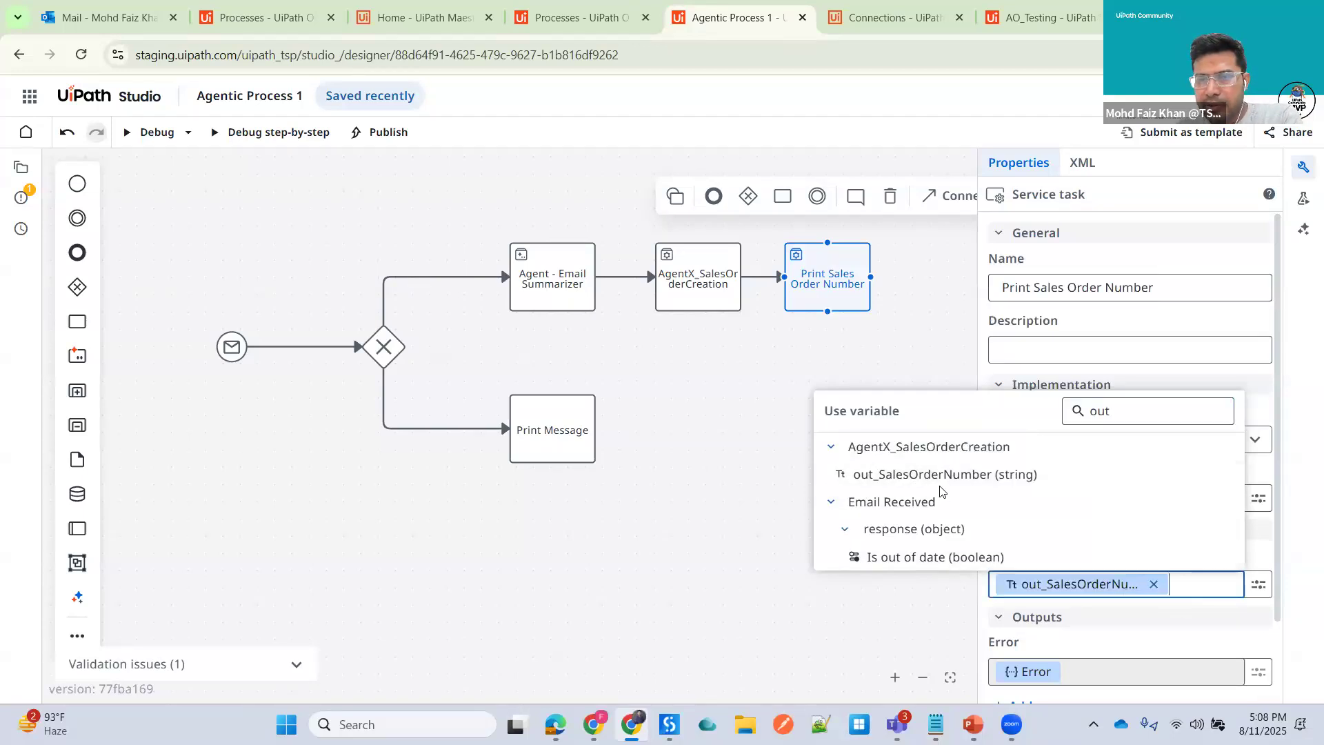
scroll(1122, 606, down, 1)
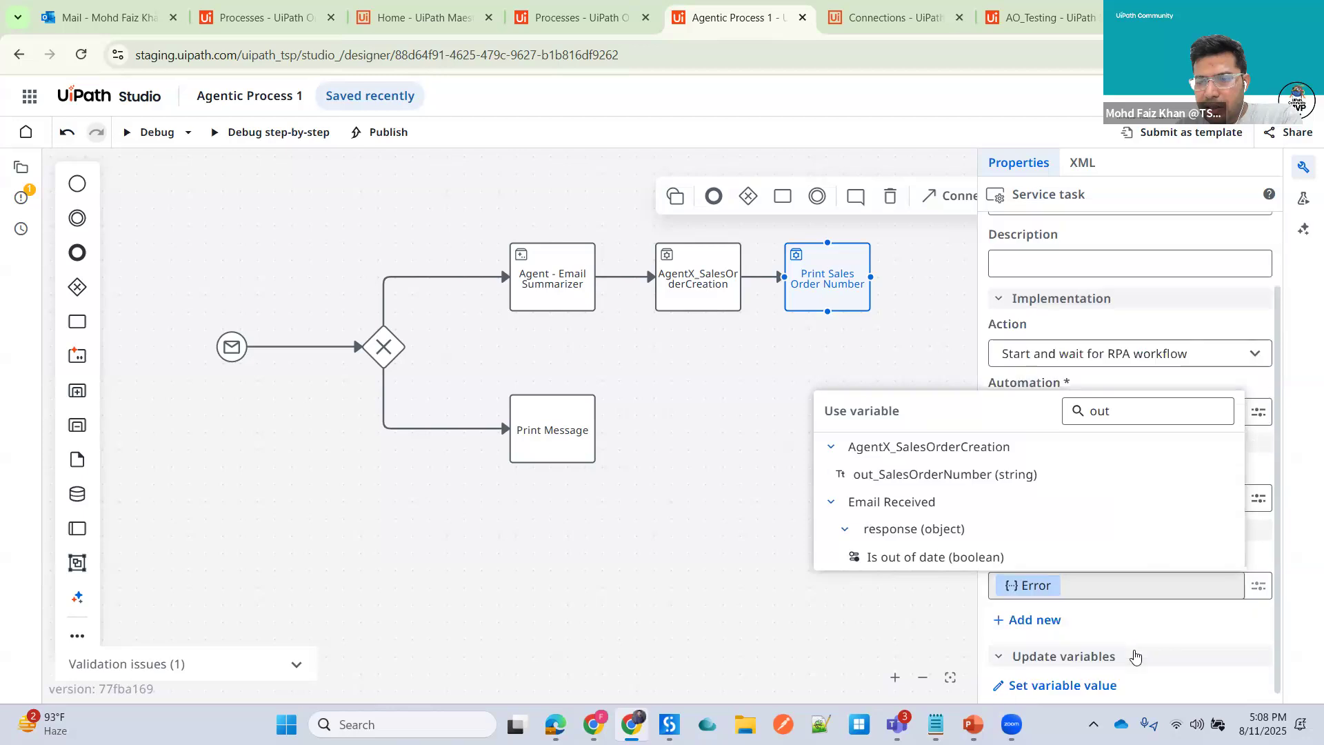
click(833, 461)
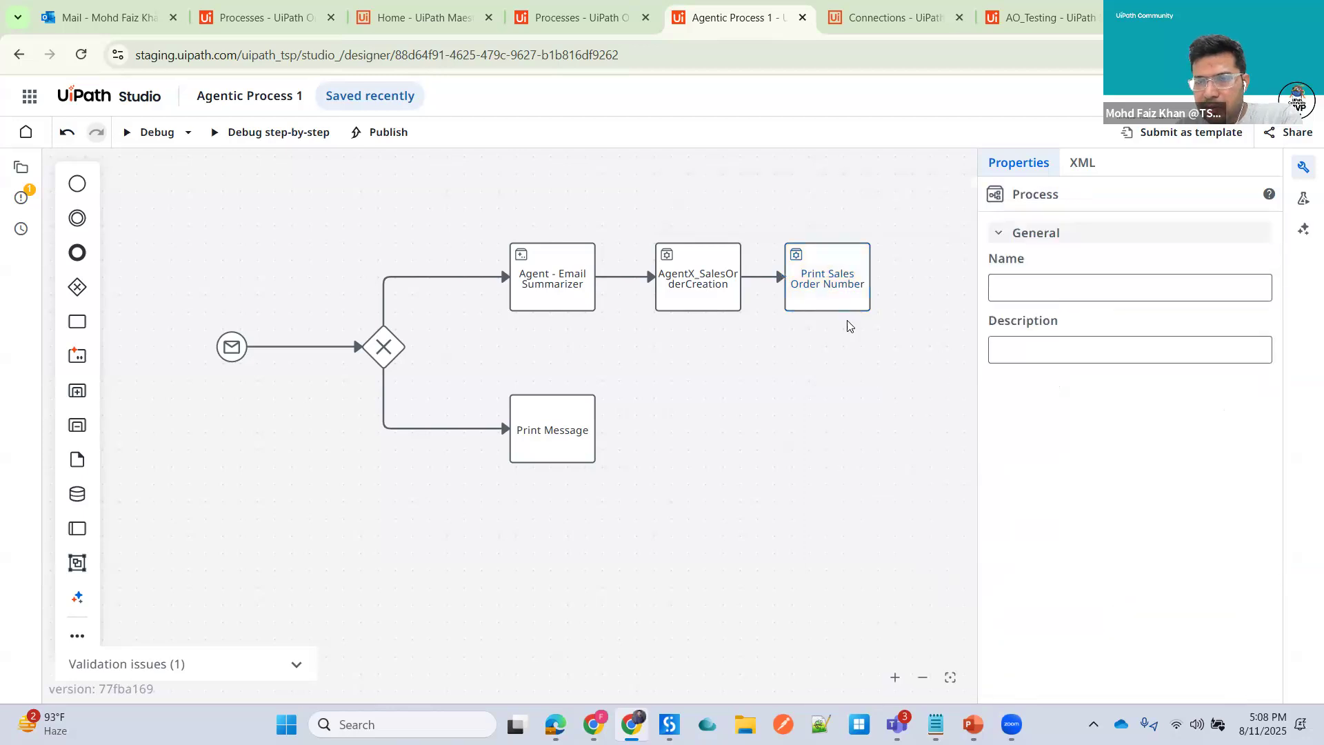
click(837, 288)
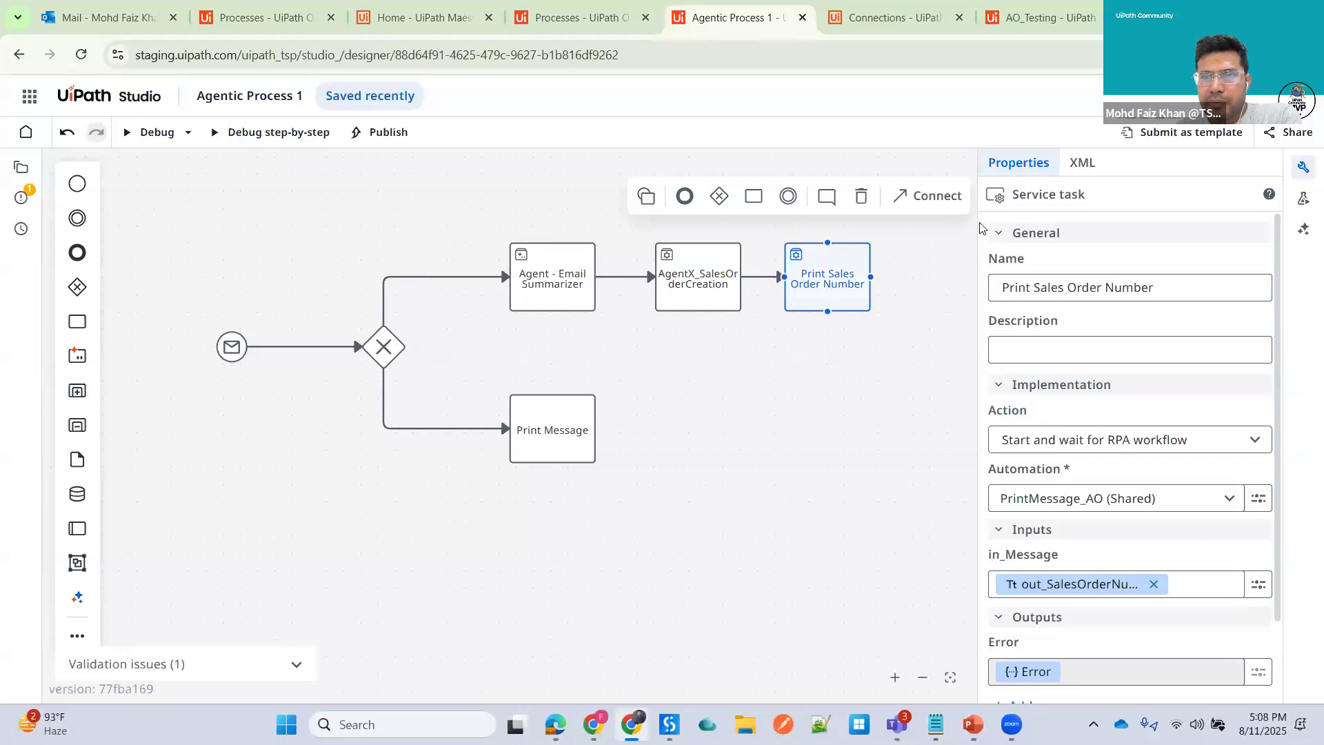
- Add a task connected after Print Sales Order Number and name it Send Sales Order Number (Email)
drag(977, 222, 1086, 222)
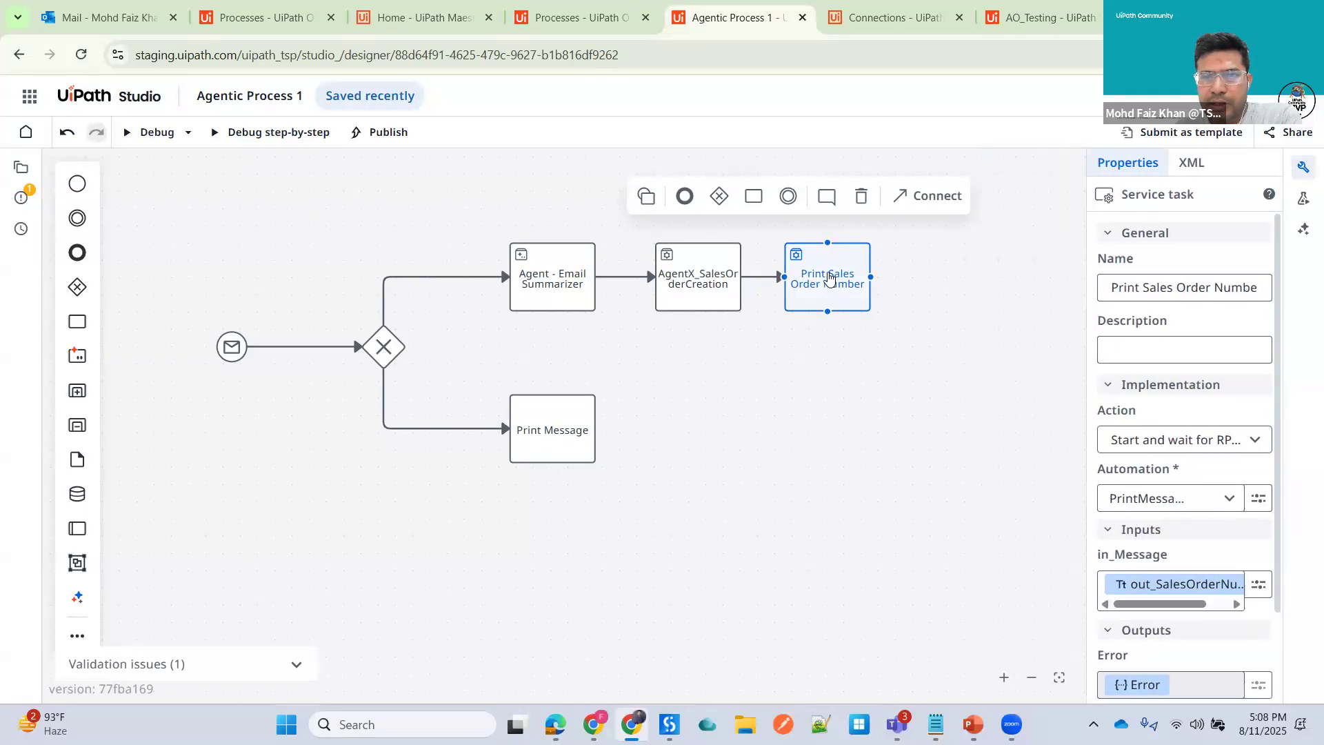
click(748, 199)
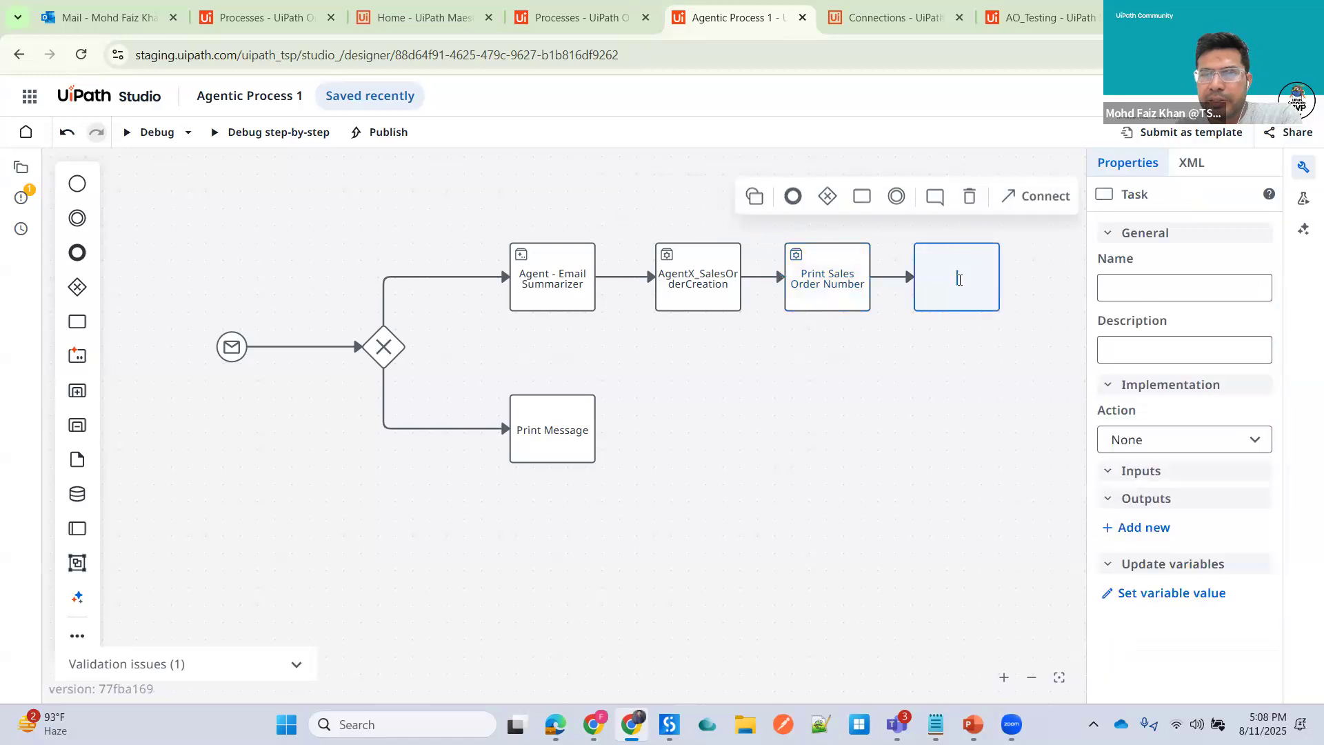
text(Send EMai)
key(BackSpace)
key(BackSpace)
key(BackSpace)
key(BackSpace)
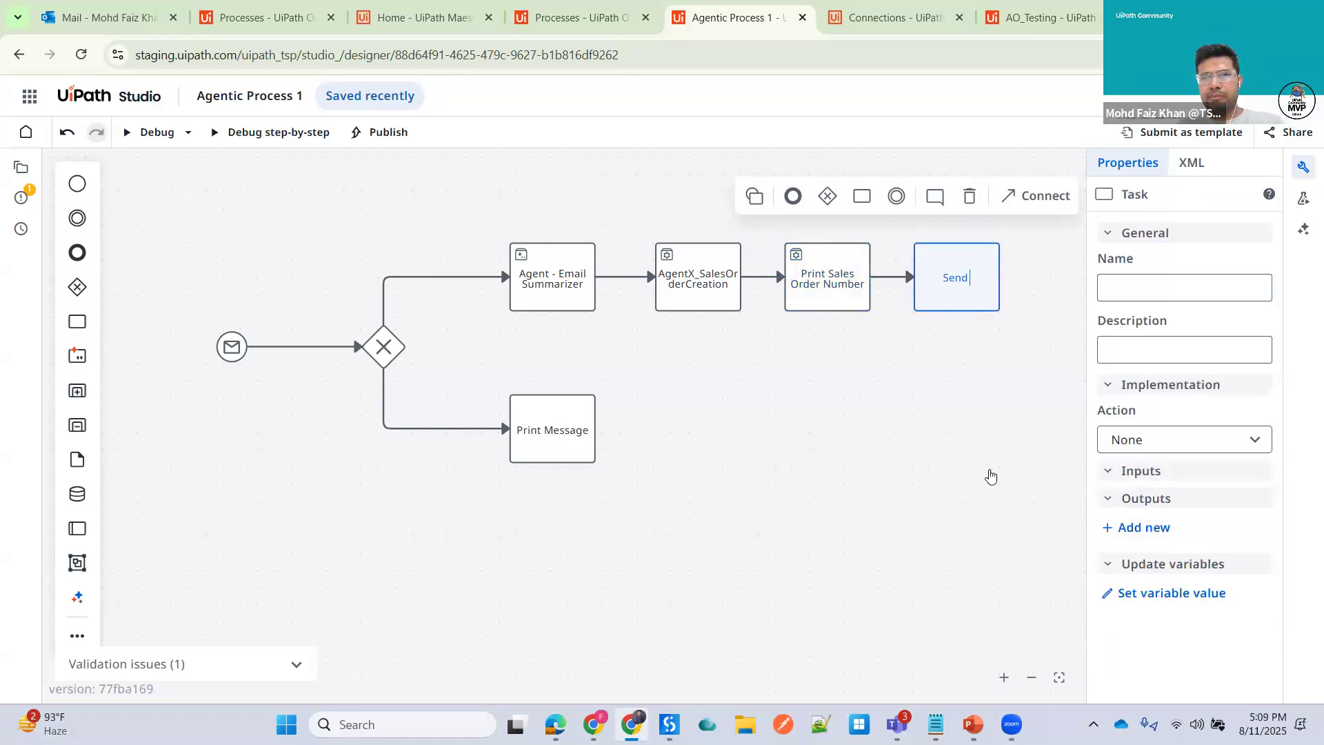
text(Sales)
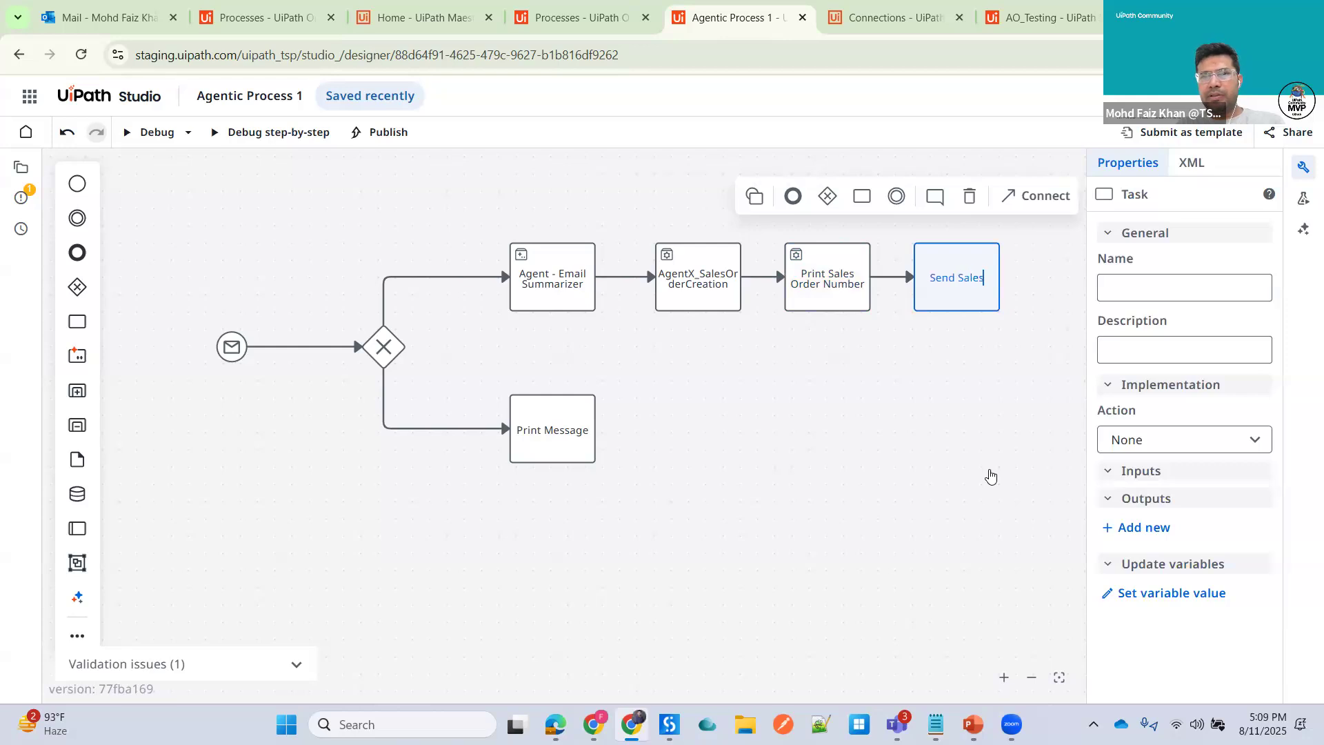
text( Order Num)
text(ber)
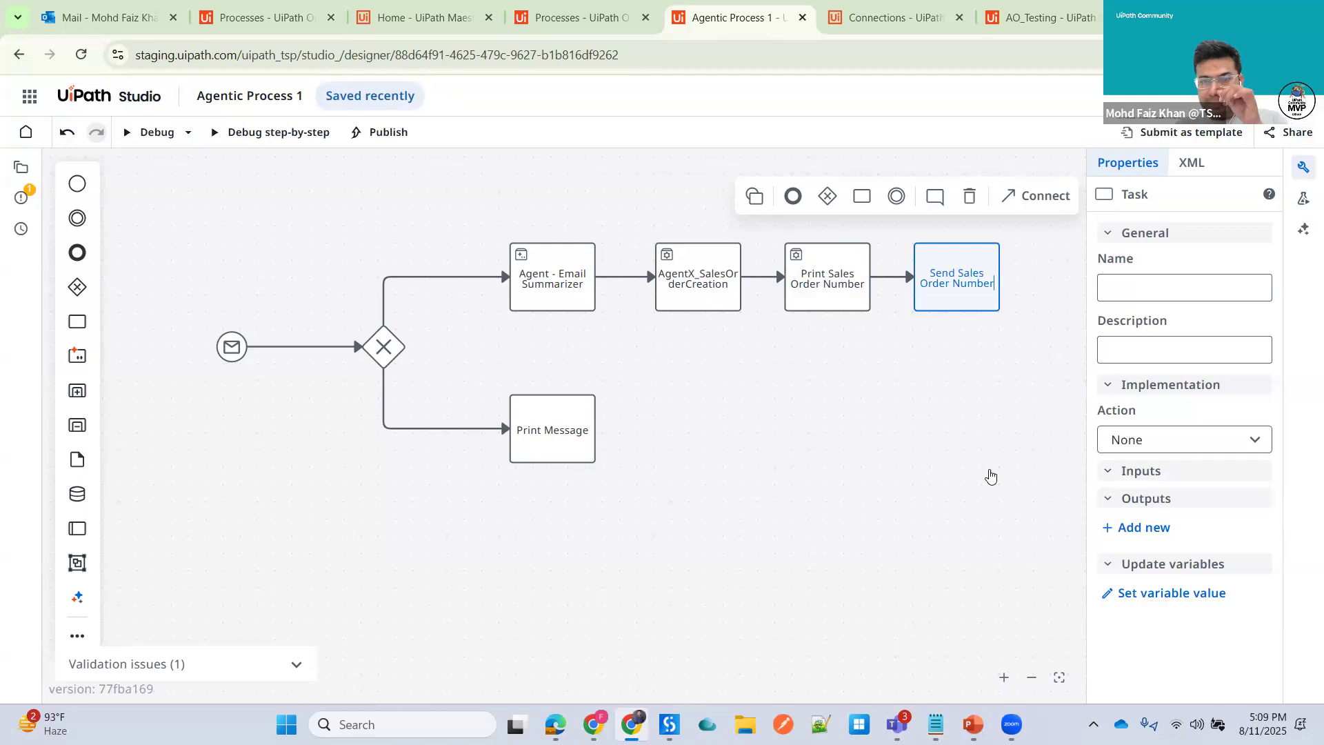
text( (Email))
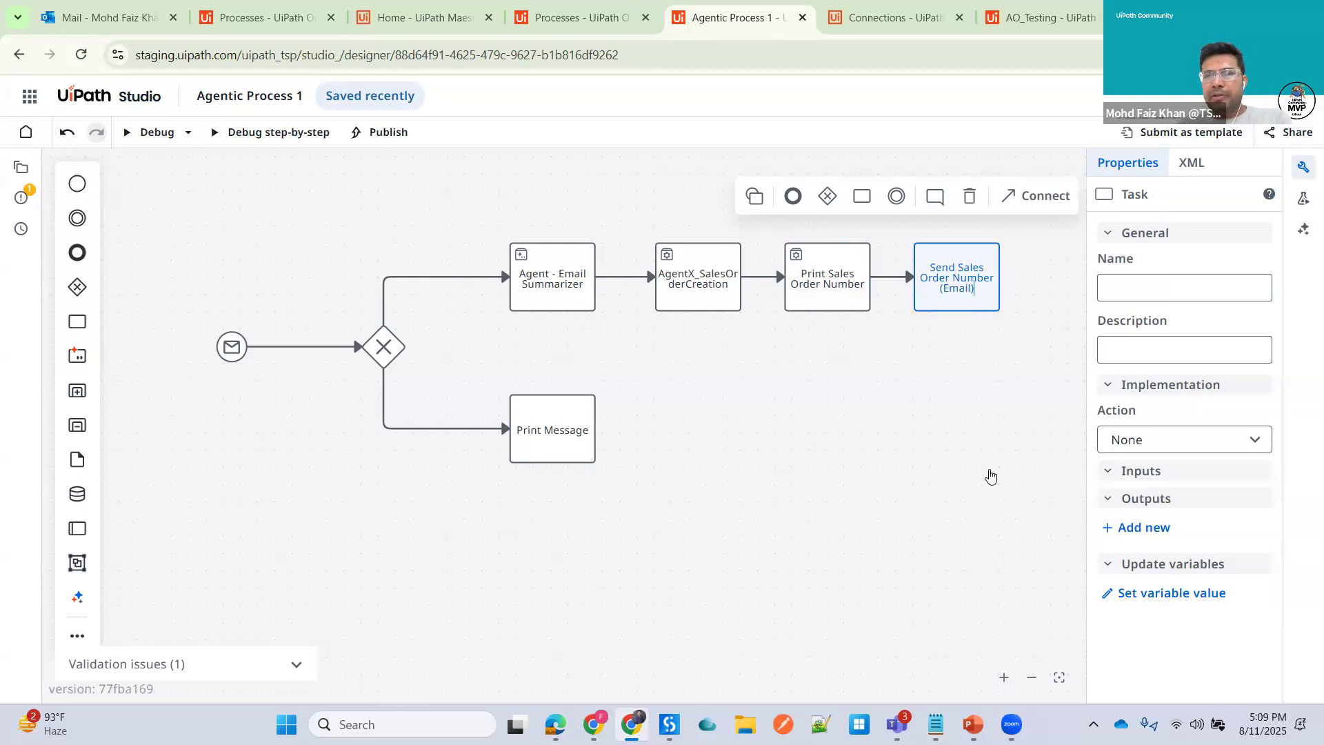
click(618, 329)
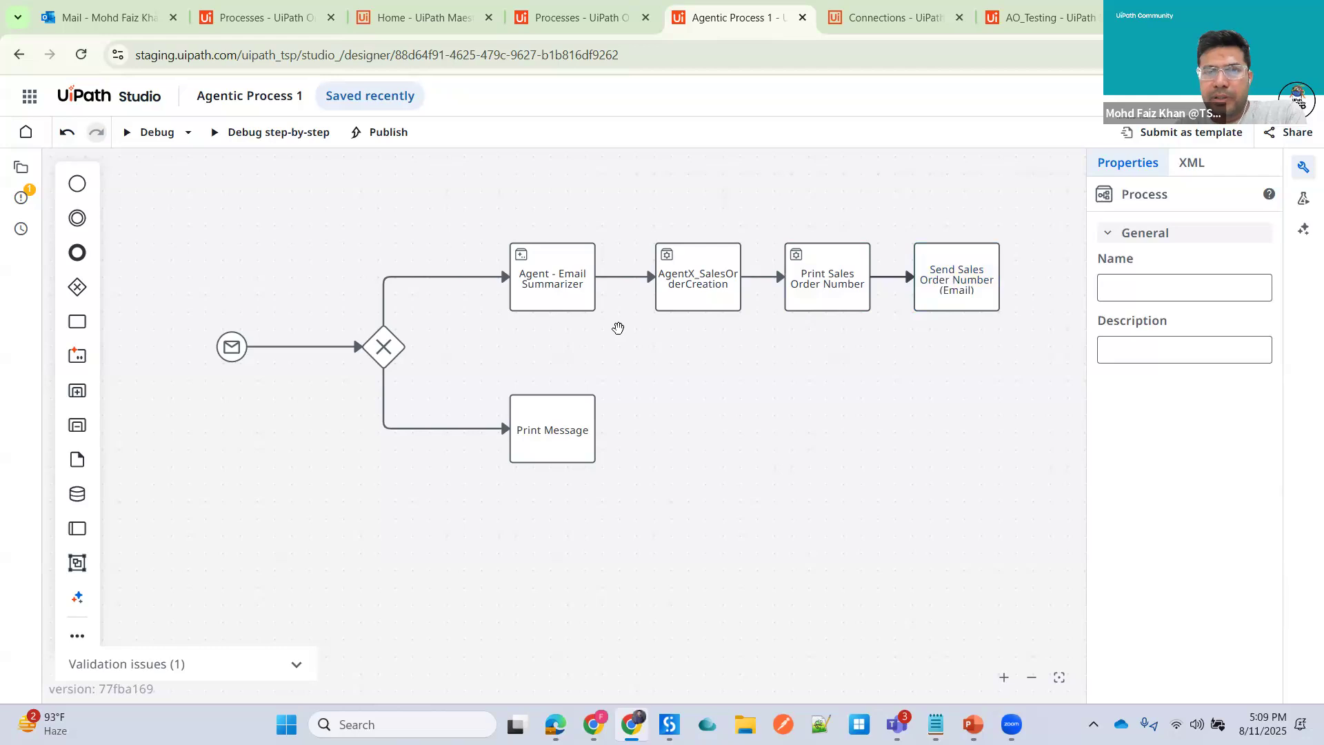
- Set the Send Sales Order Number (Email) task to Start and wait for RPA workflow using the SendEmail_AO (Shared) automation
click(955, 271)
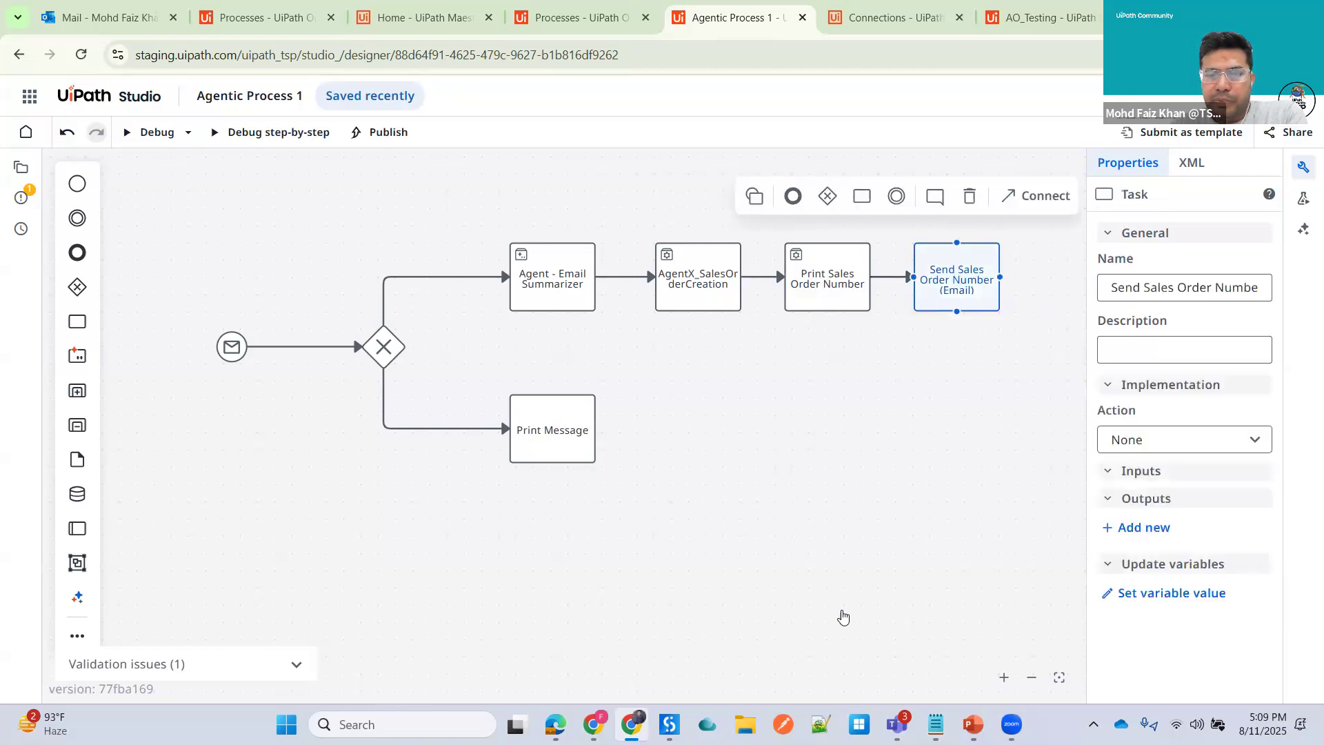
mouse_move(668, 723)
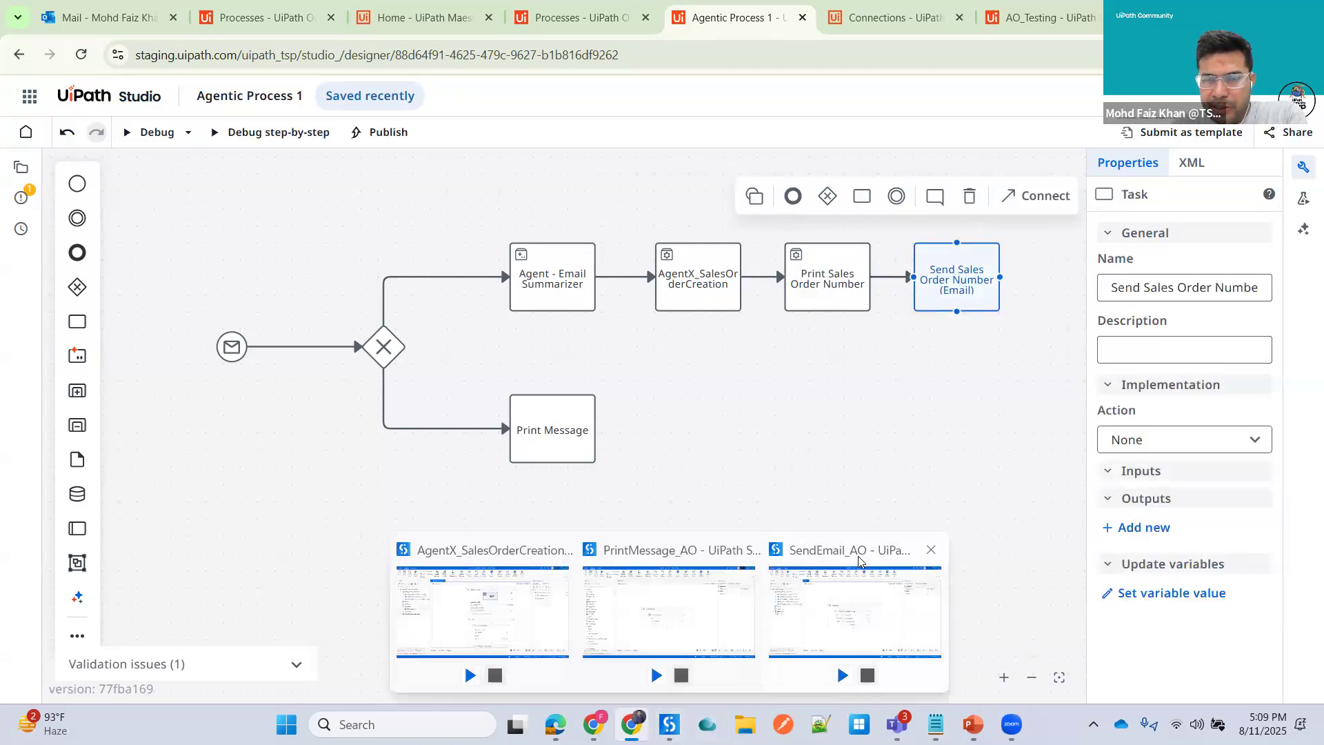
click(1012, 383)
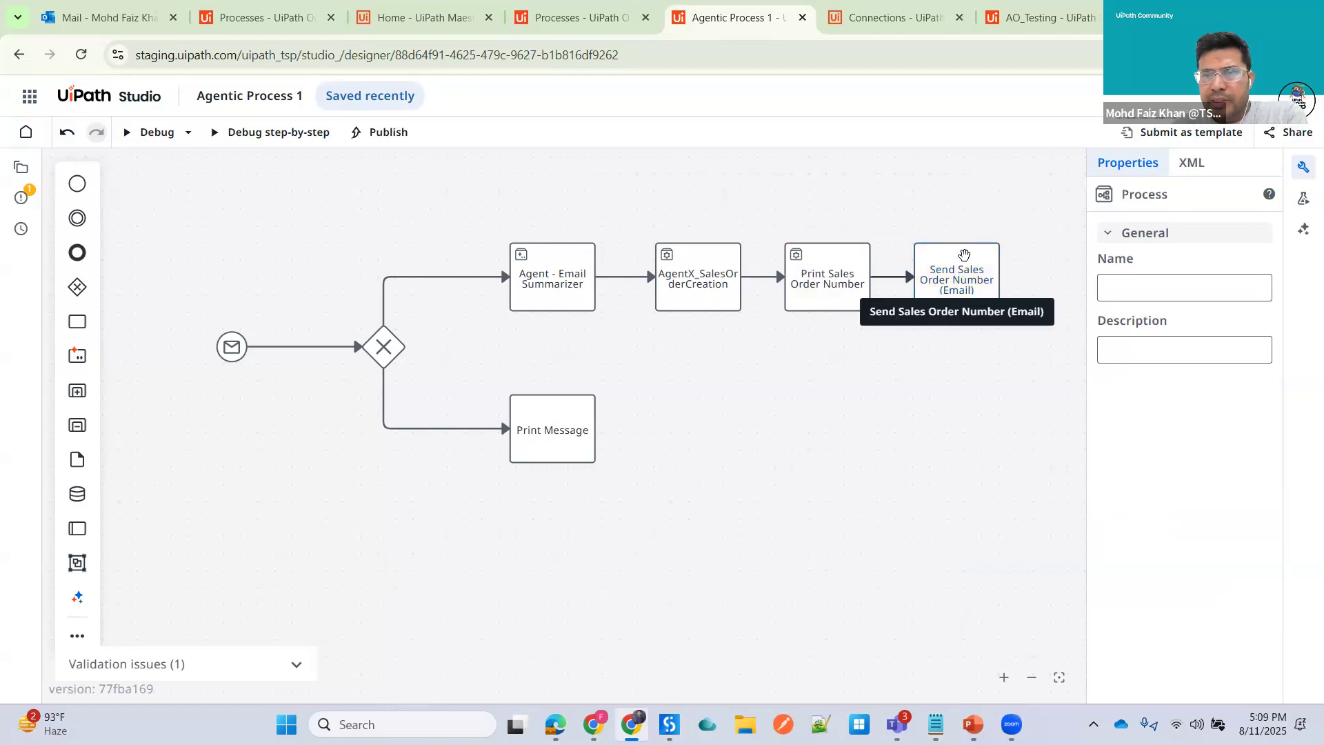
click(964, 255)
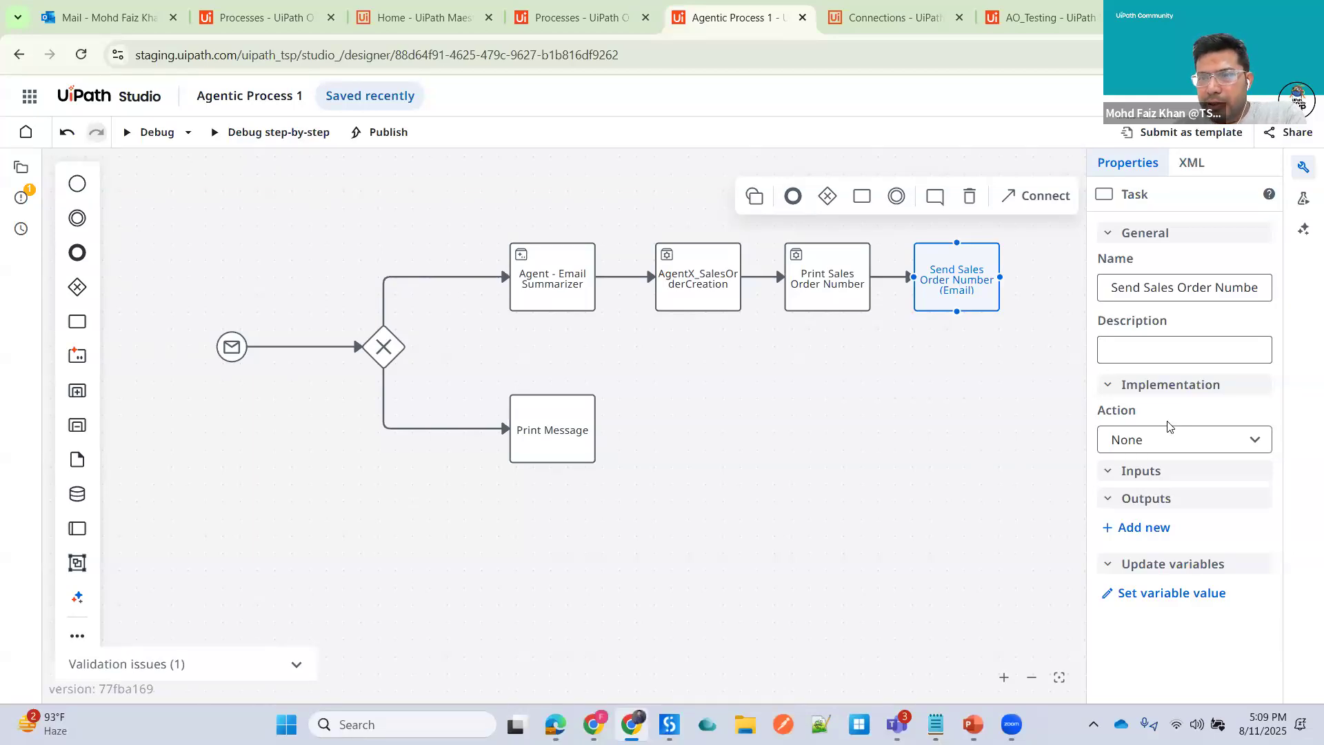
click(1203, 439)
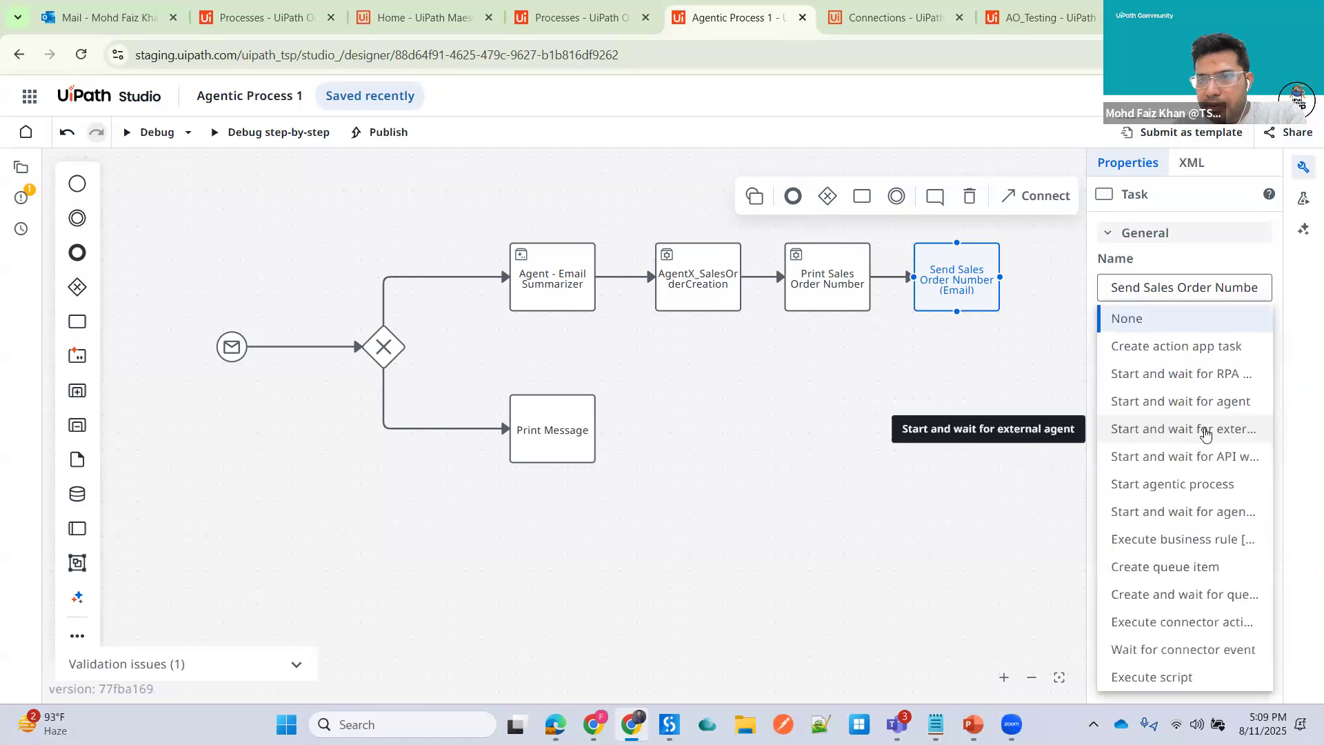
click(1067, 345)
drag(1086, 331, 921, 338)
click(1253, 442)
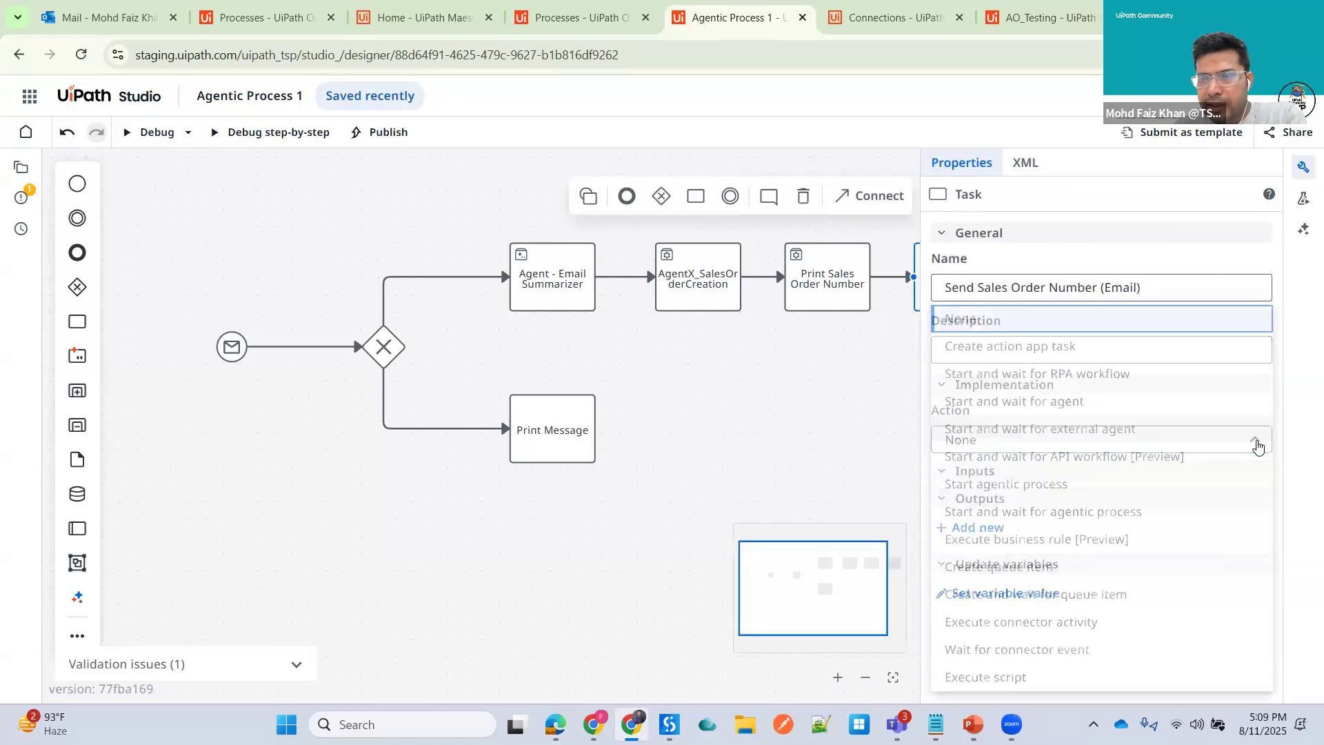
click(996, 377)
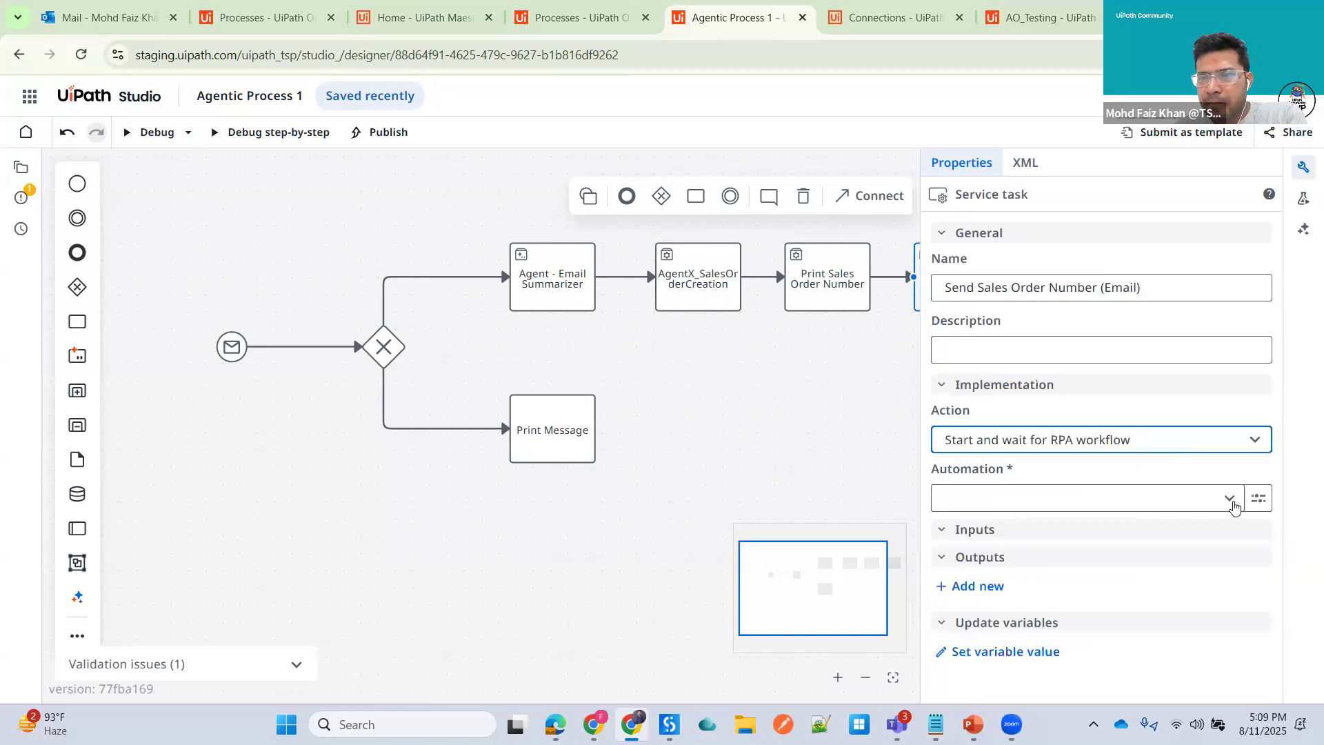
click(1228, 501)
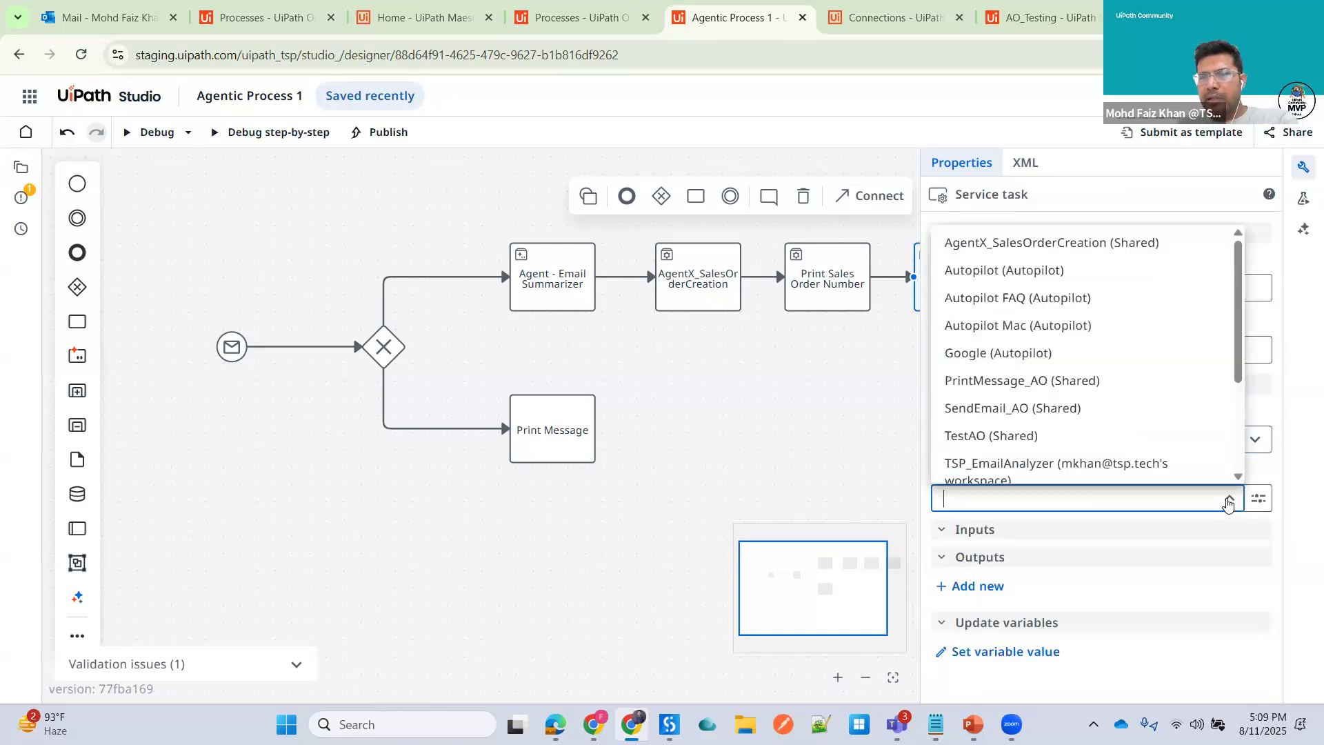
click(1038, 412)
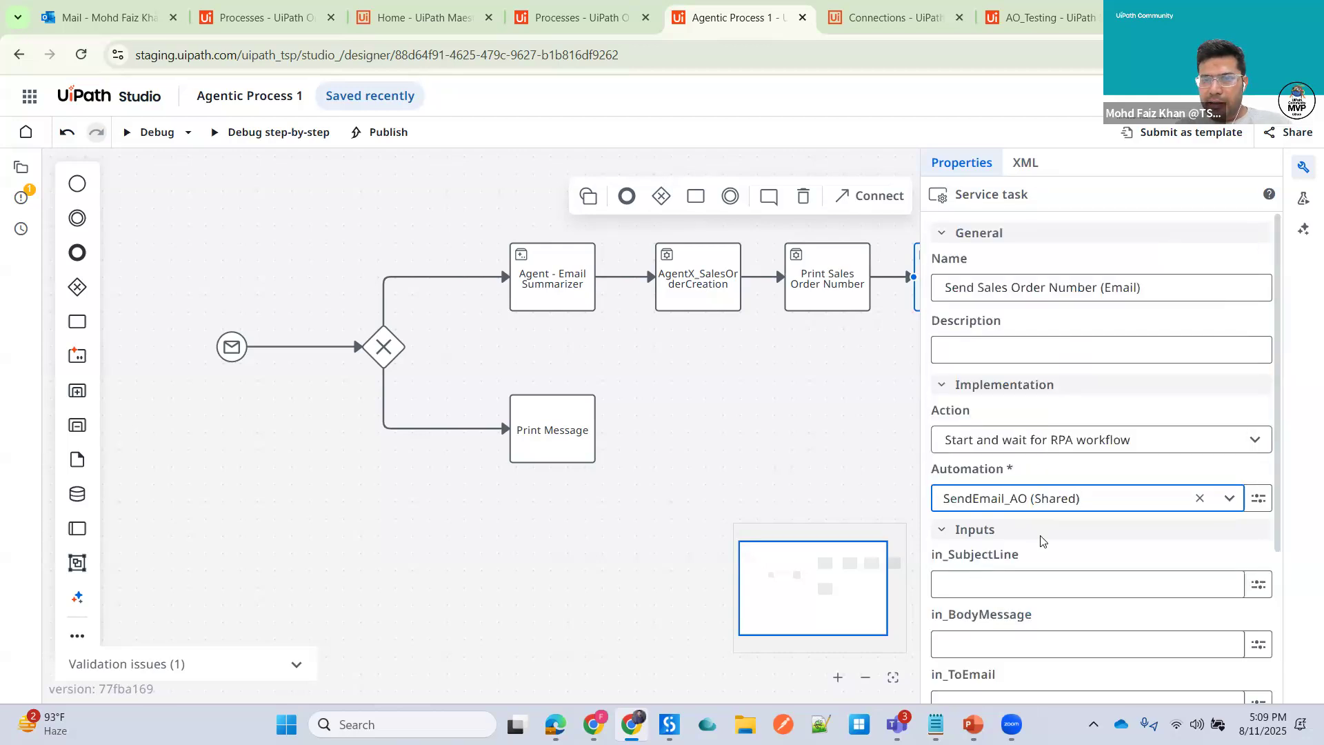
- Set the in_SubjectLine input to "Sales Order Number : " followed by the out_SalesOrderNumber variable
scroll(1042, 541, down, 1)
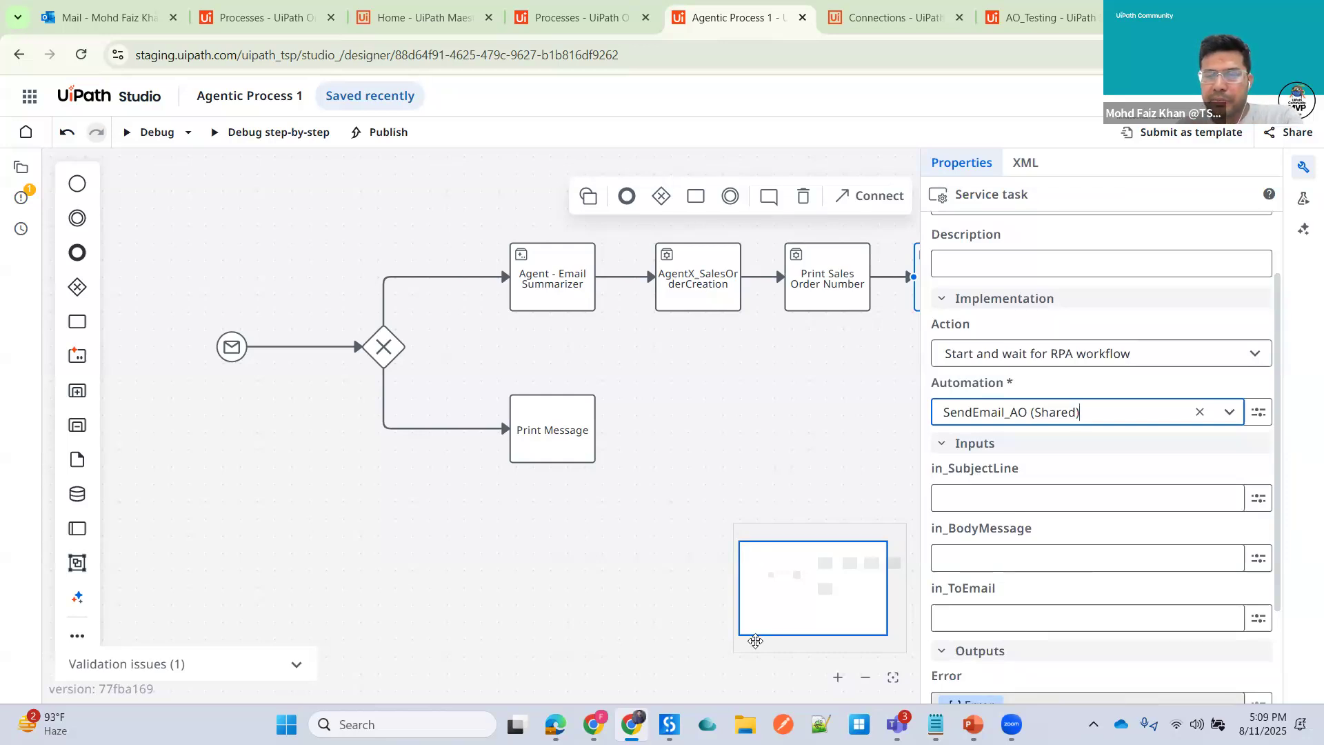
click(1035, 498)
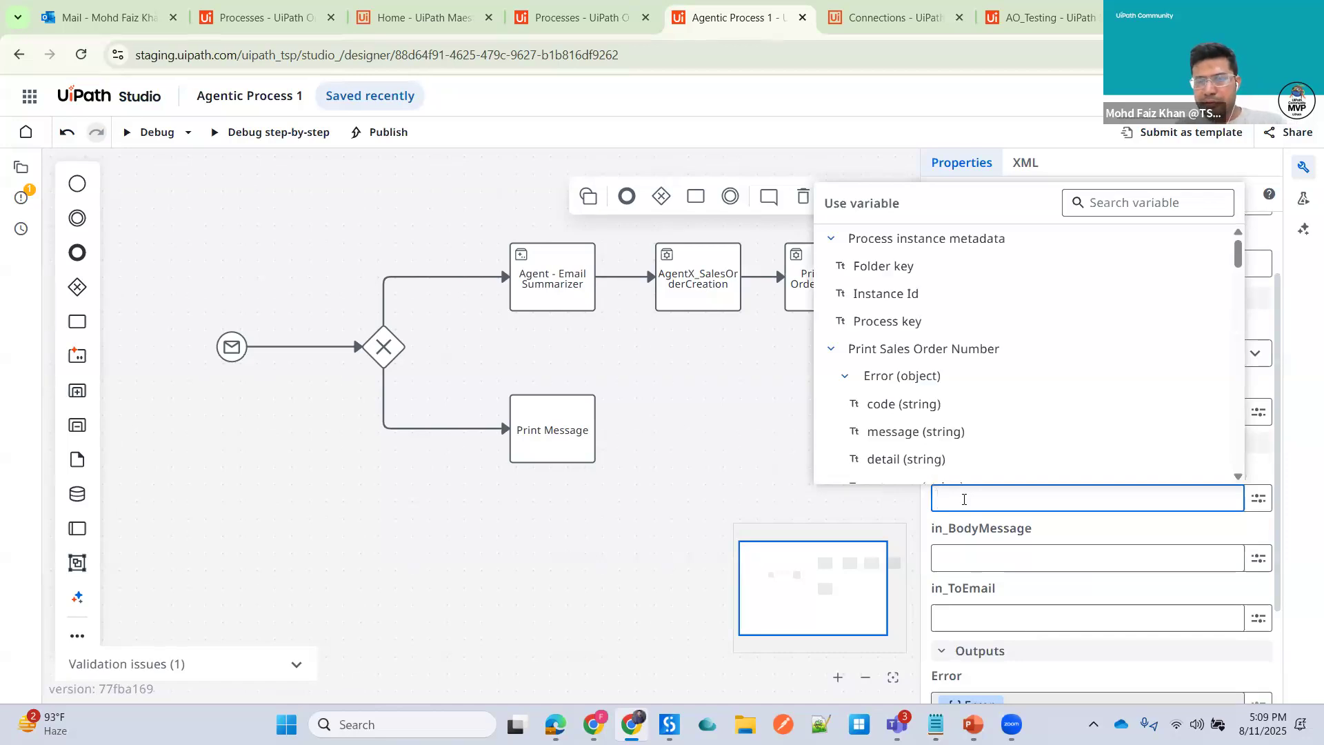
text(Sales Or)
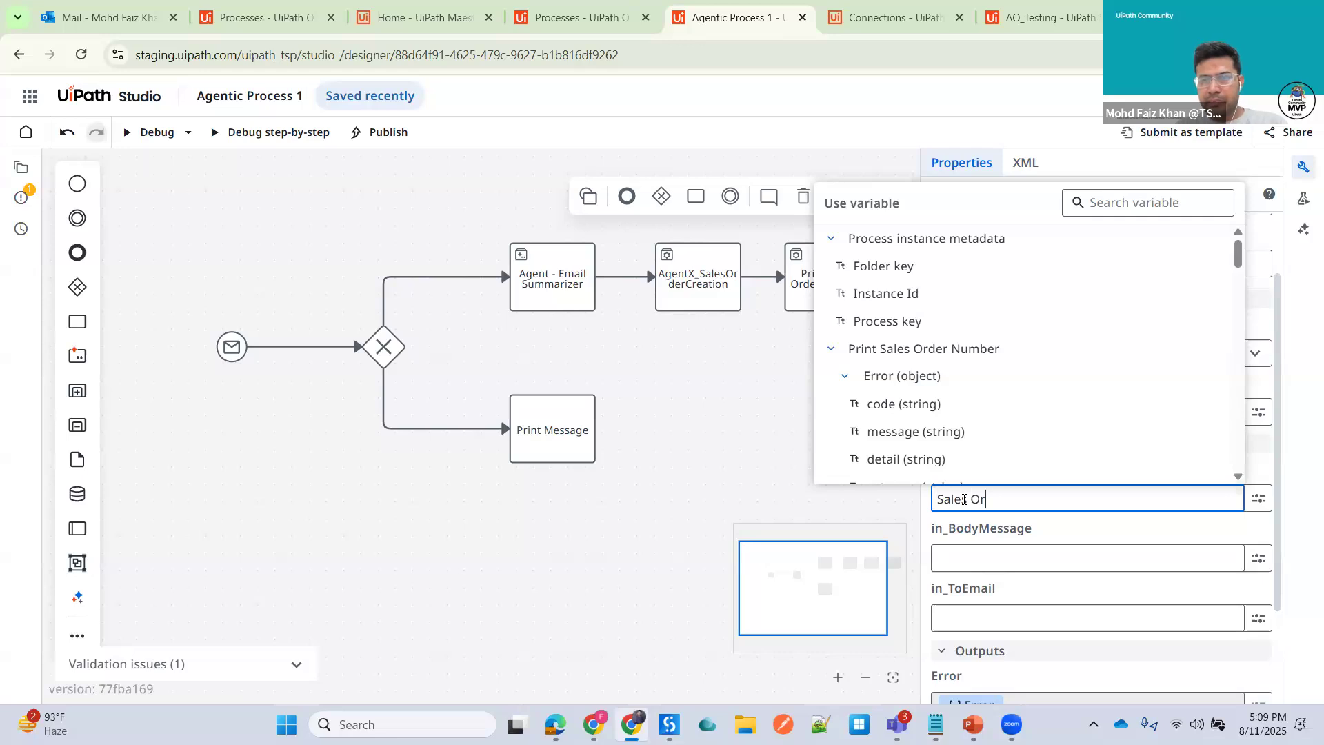
text(der Number :)
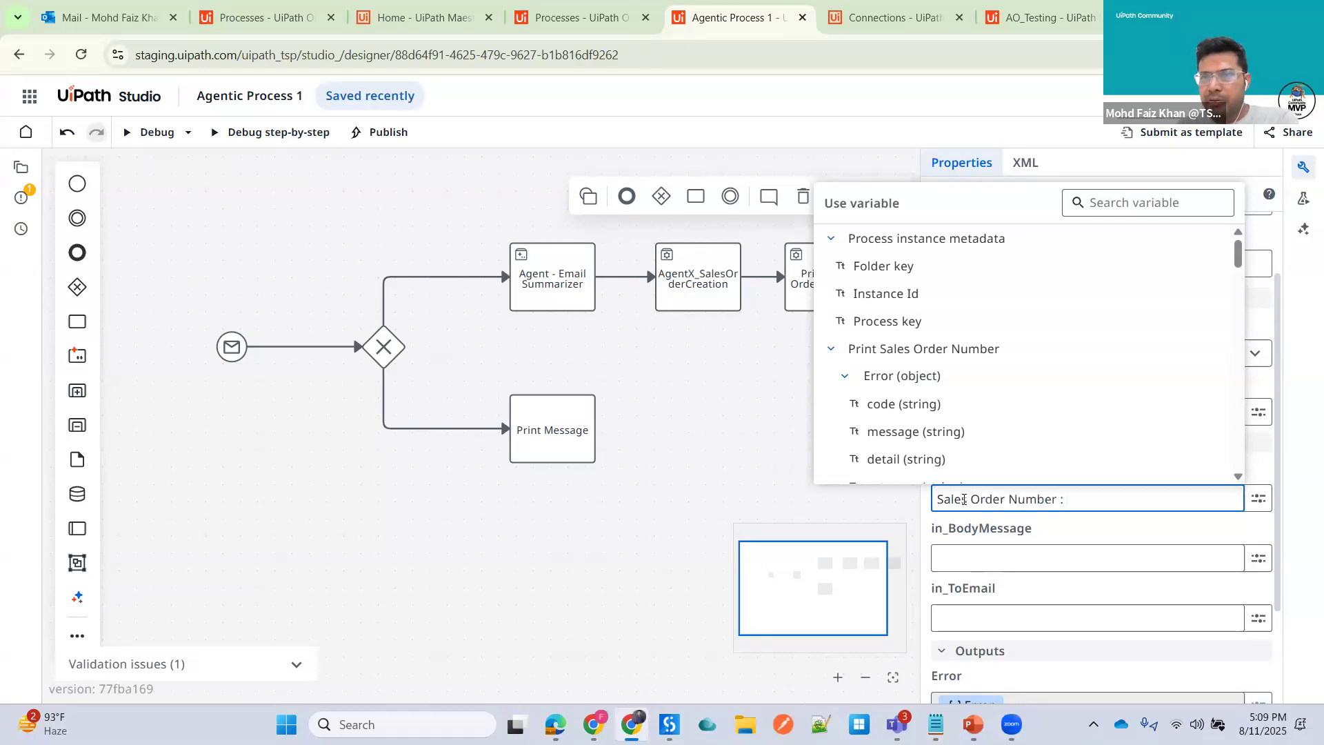
click(1142, 204)
text(out)
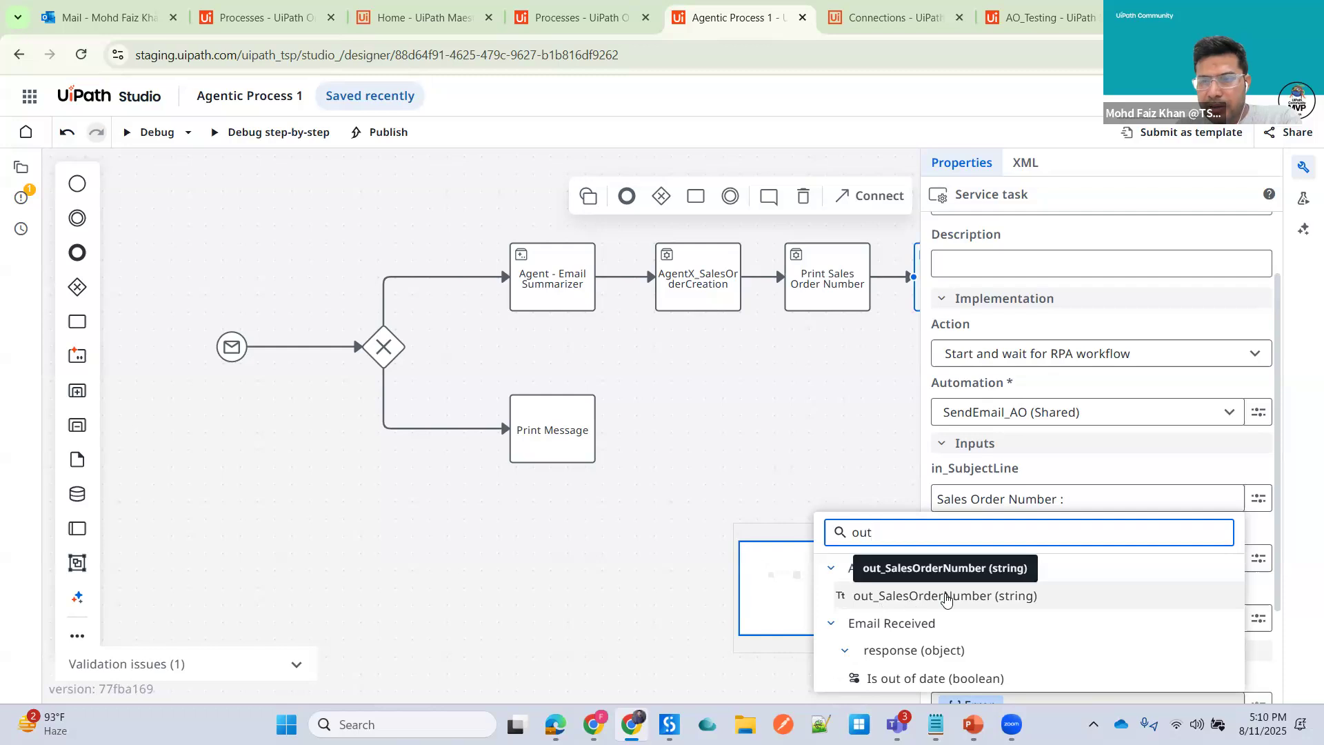
click(911, 603)
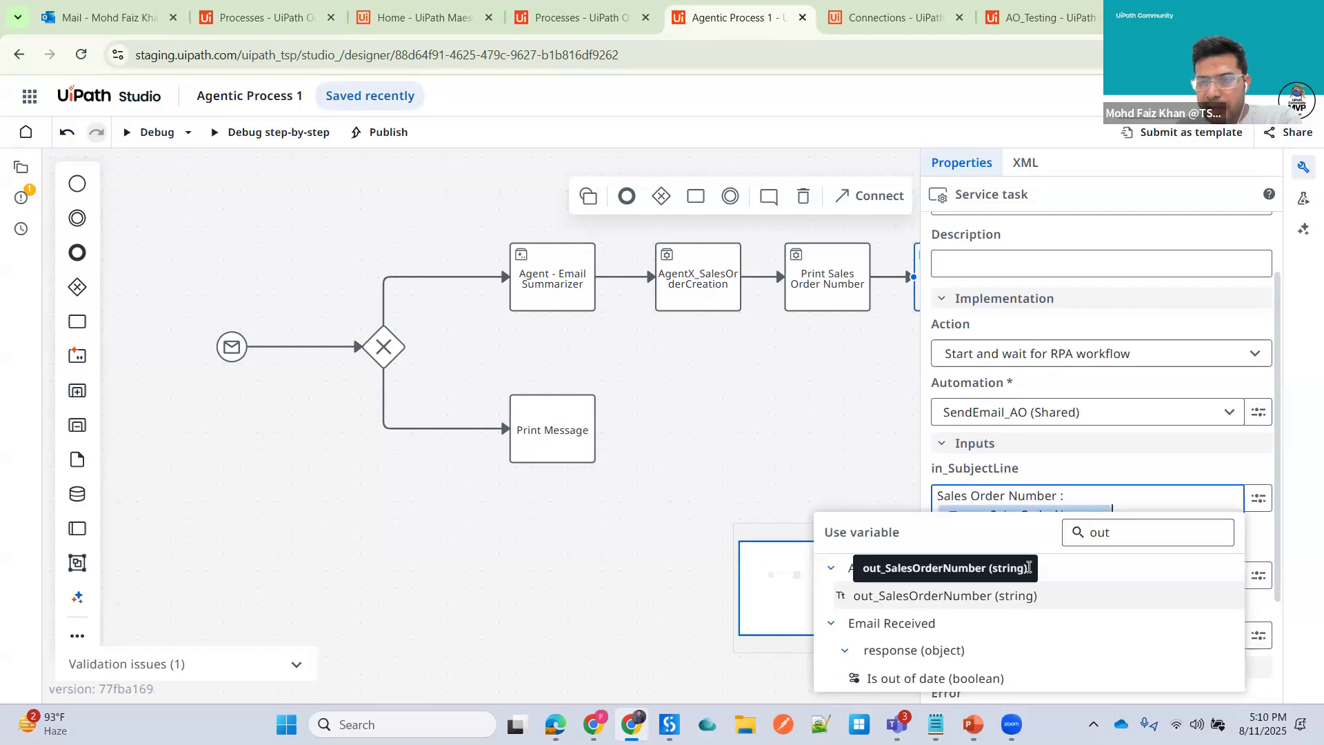
click(790, 477)
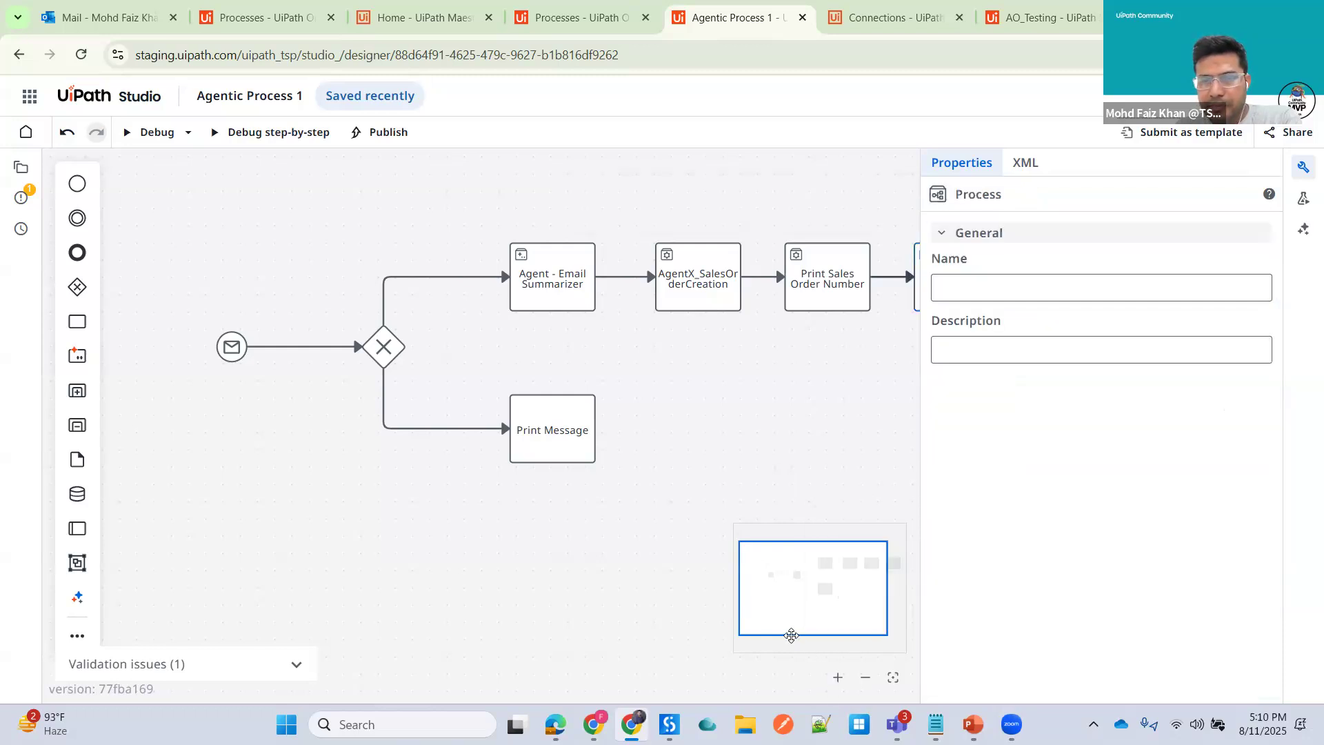
- Set the in_BodyMessage input to "Hello, Sales Order is created :" followed by the out_SalesOrderNumber variable
click(862, 591)
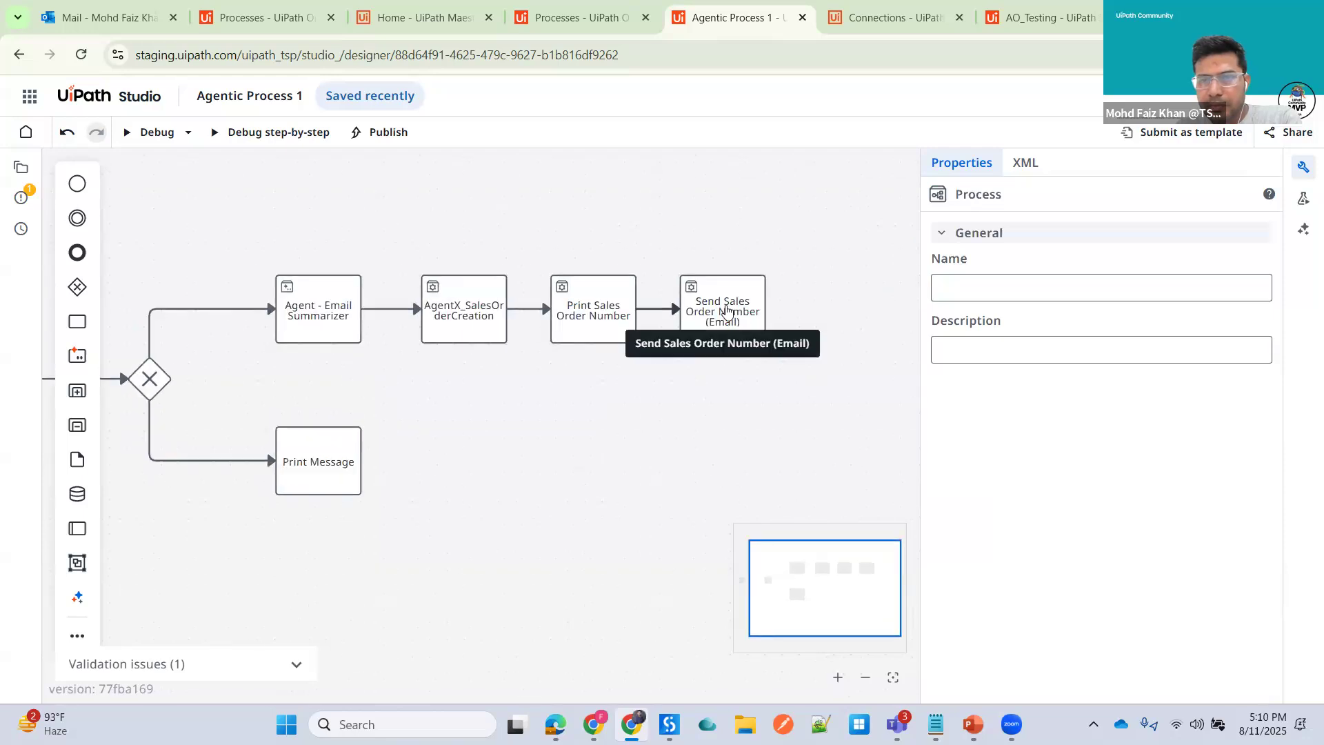
click(726, 309)
scroll(1173, 590, down, 2)
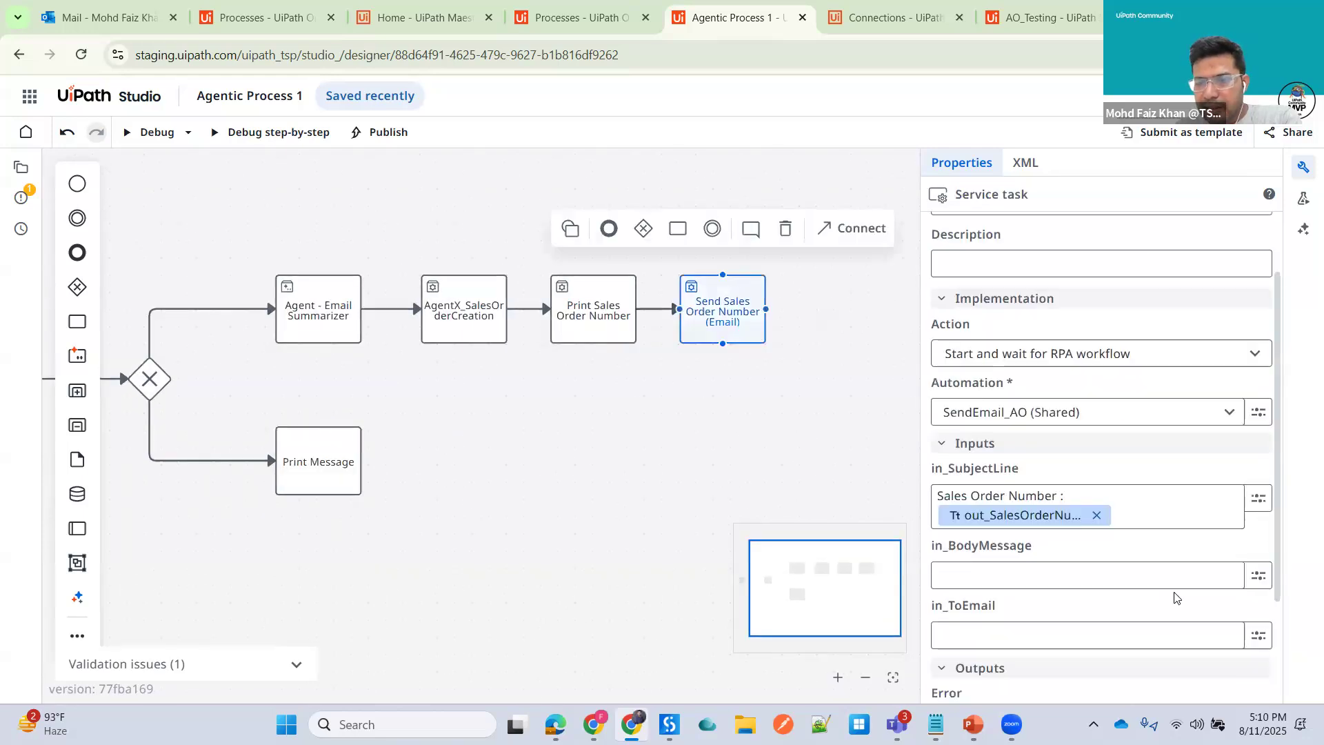
click(1065, 592)
text(Hello Sale)
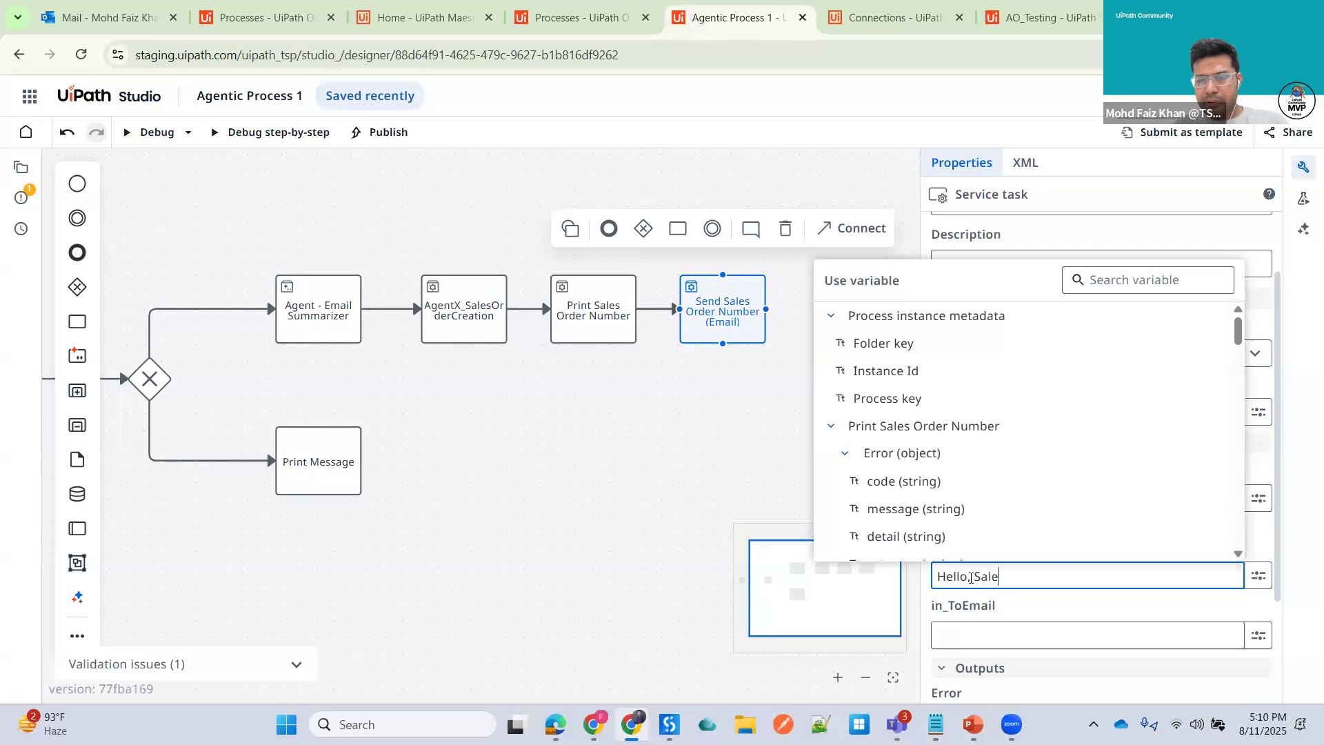
text( O)
text( Order is)
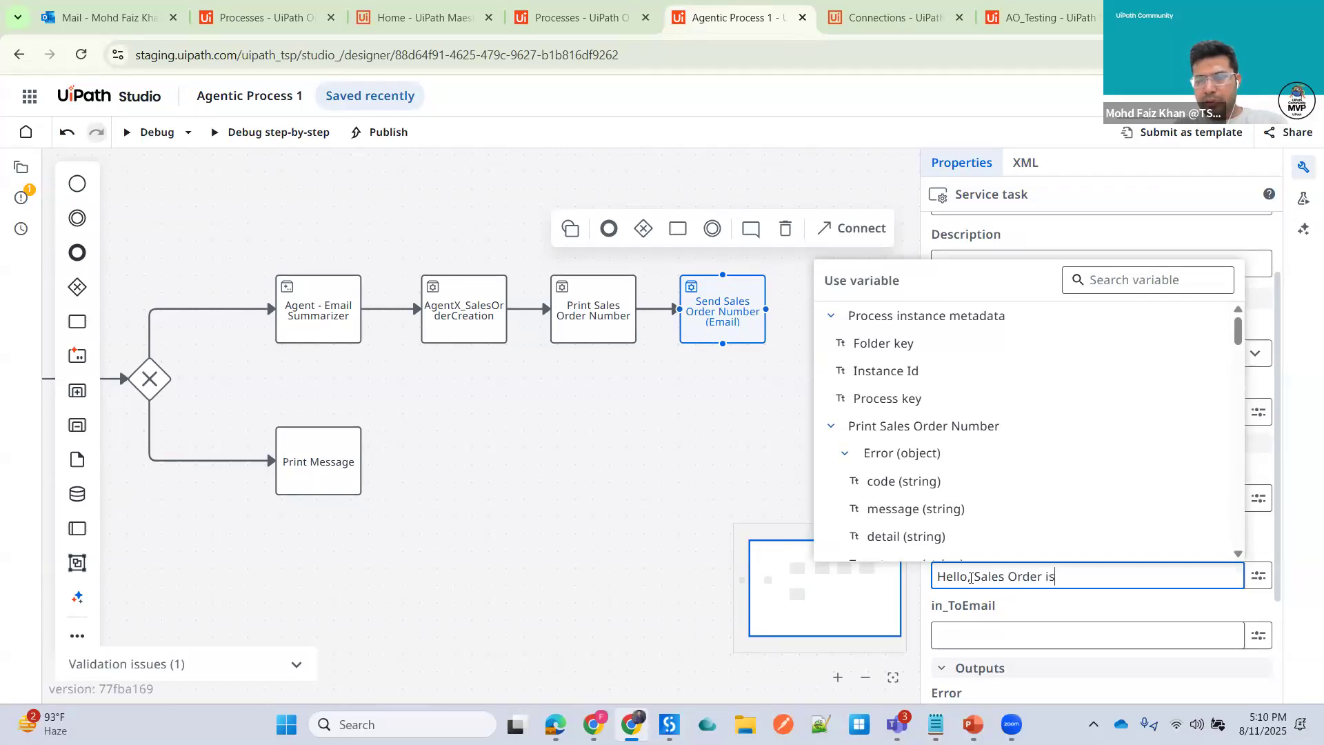
text( crated)
key(BackSpace)
key(BackSpace)
text(eated)
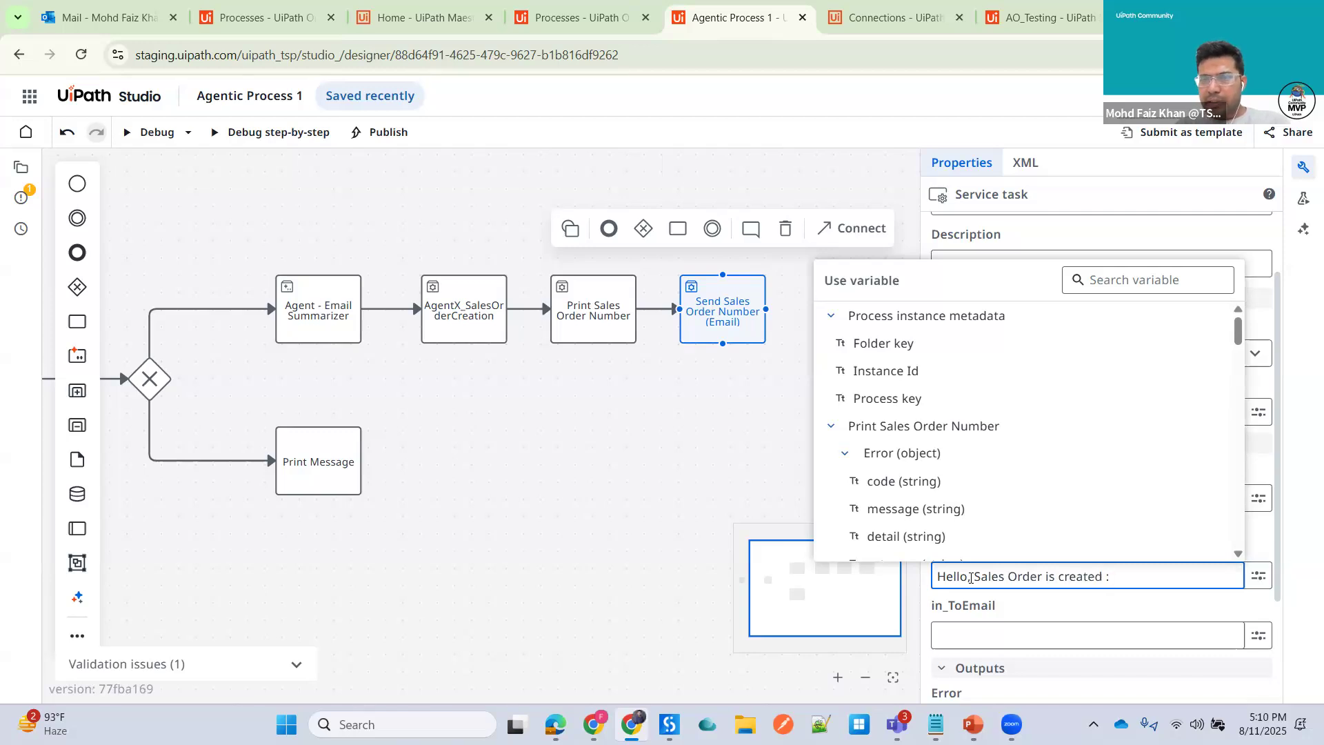
click(1128, 283)
text(out)
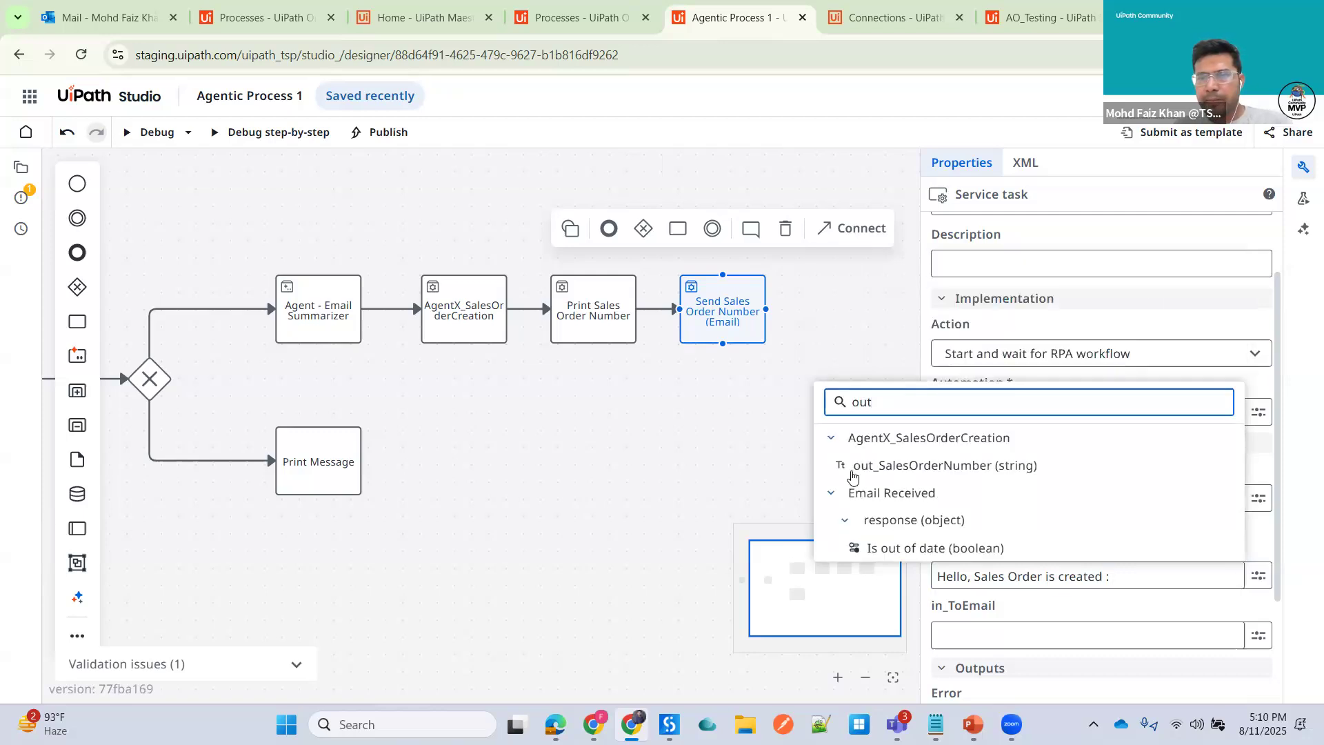
click(853, 469)
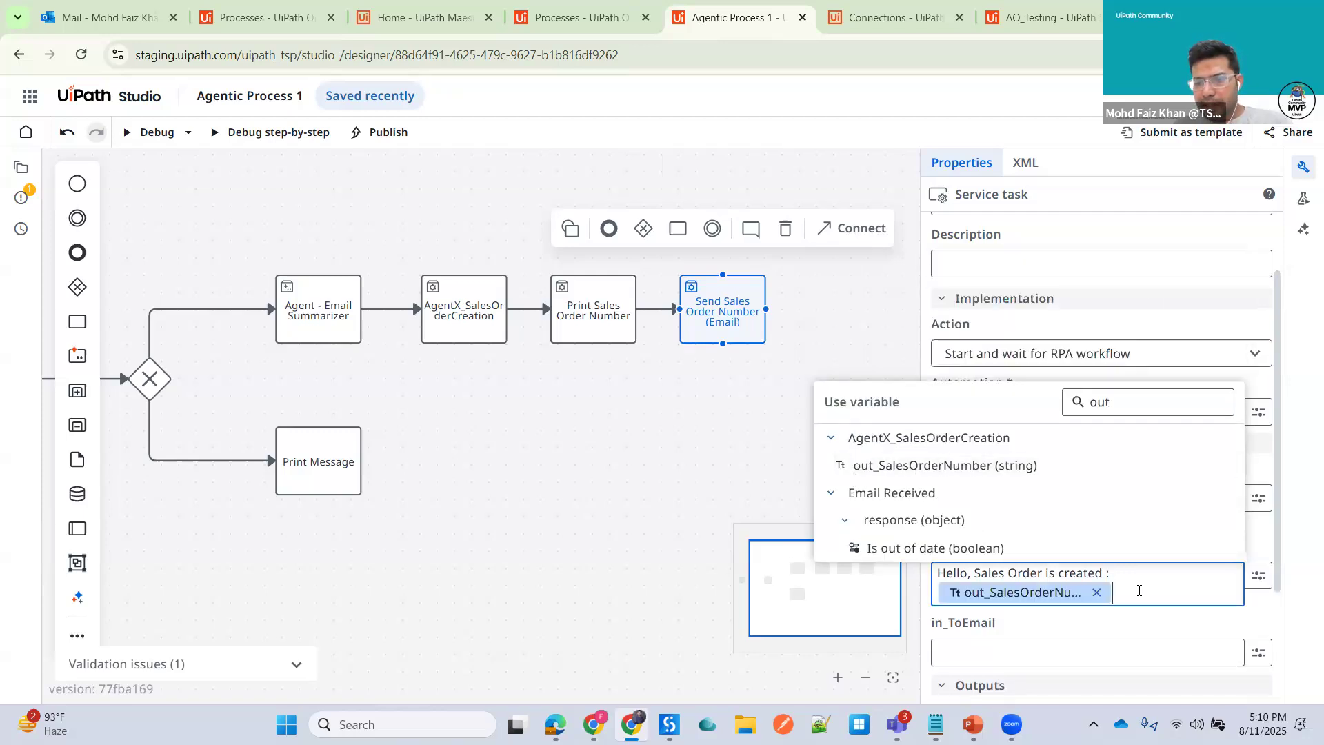
- Add the closing lines "Thank you," and "Sales Order BOT" below the variable in the body message
key(Return)
key(Return)
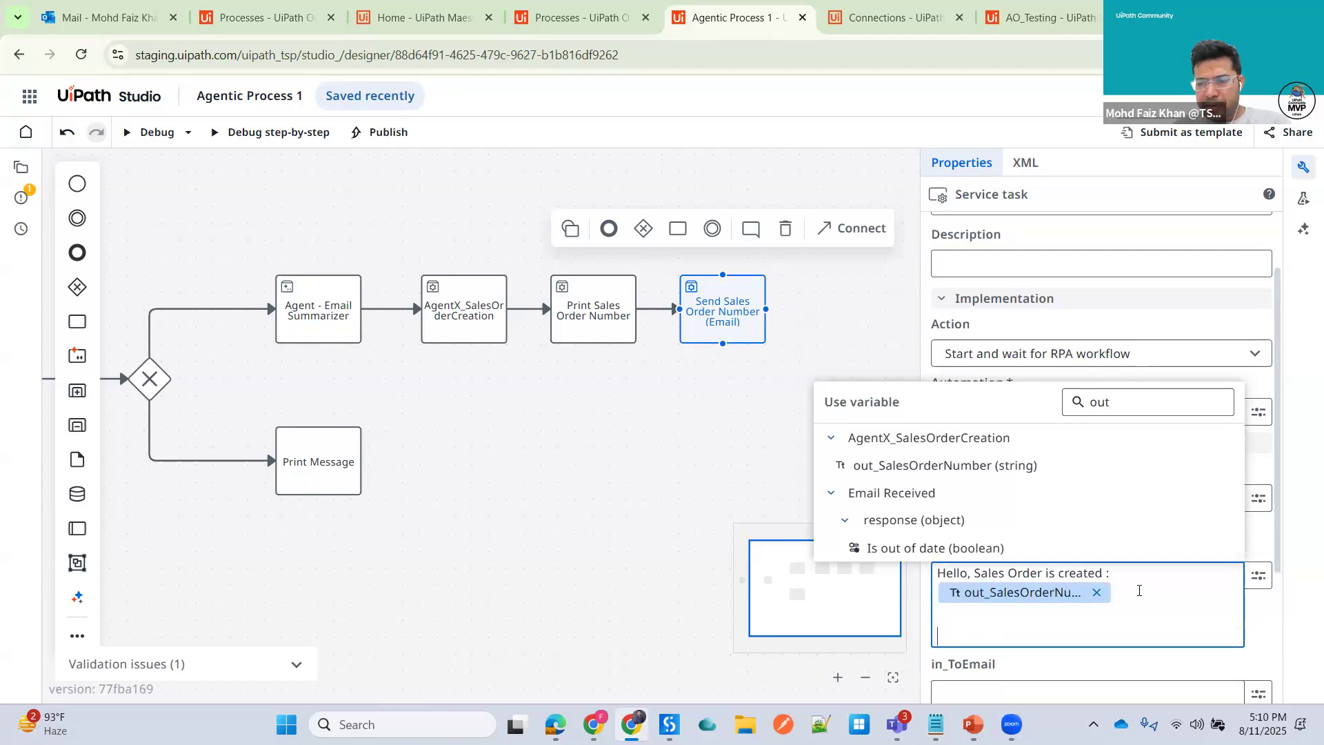
text(Thank you)
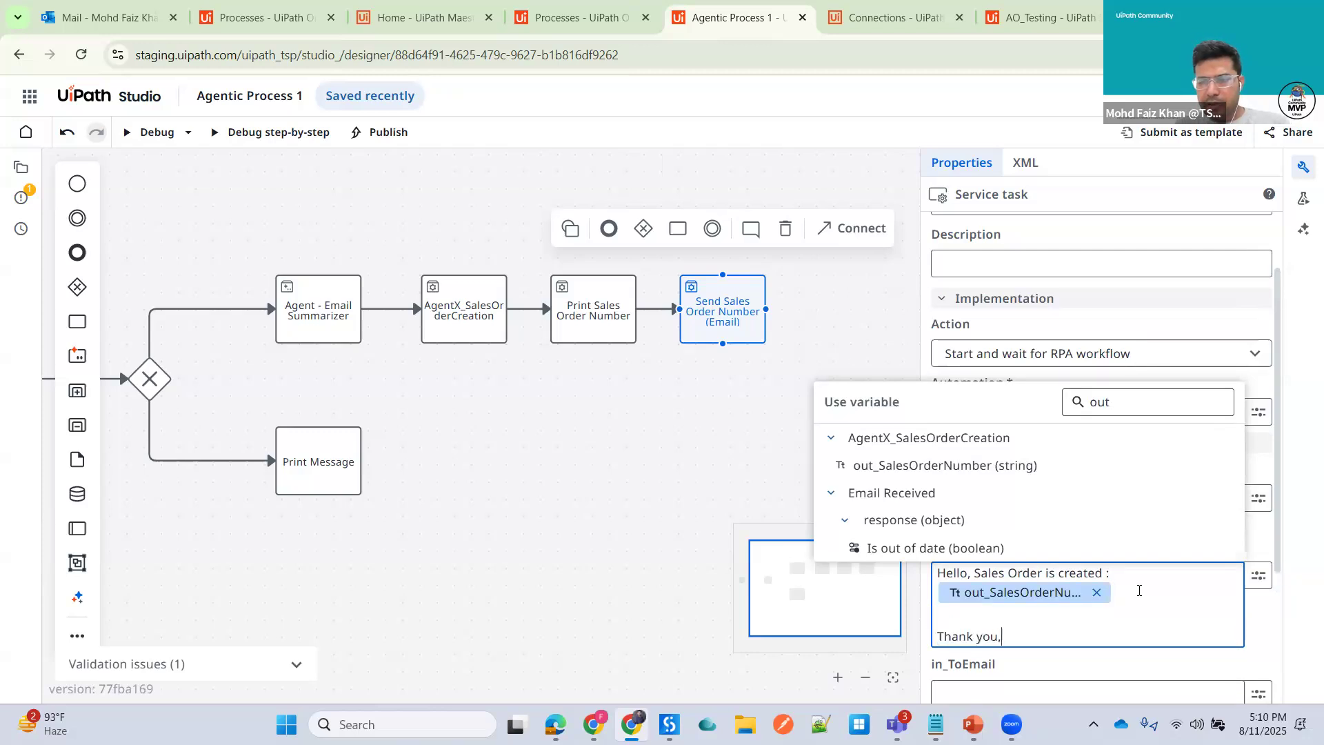
text(,)
key(Return)
text(Saa)
text(les Or)
text(der BOT)
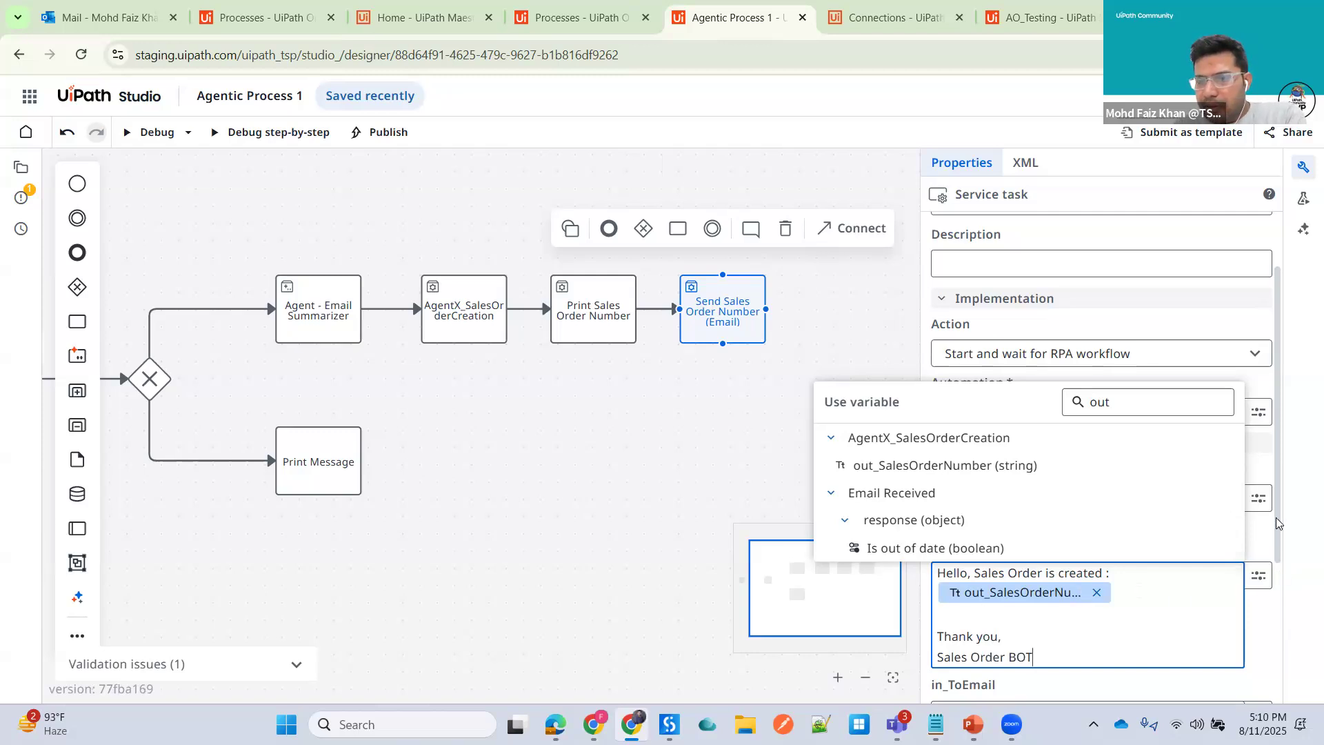
- Fill the in_ToEmail input with the recipient's e-mail address
scroll(1284, 555, down, 1)
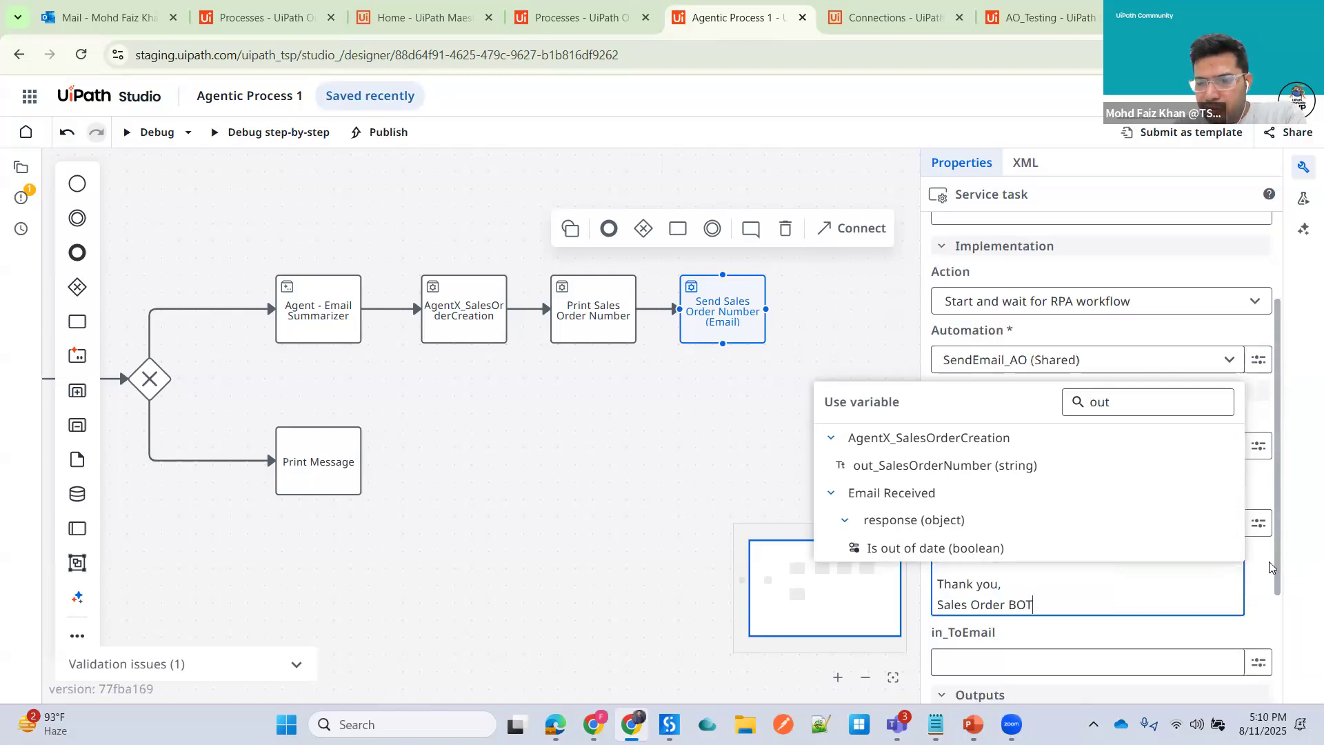
click(972, 656)
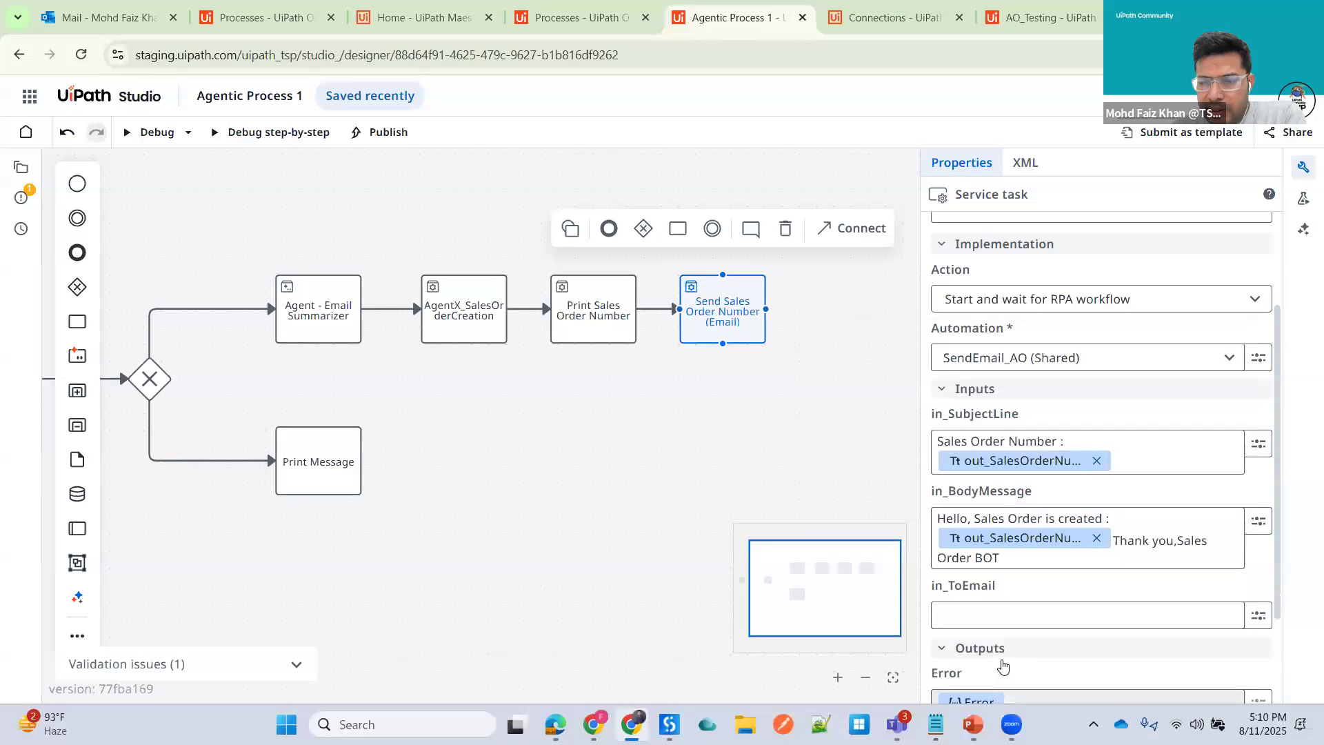
click(996, 616)
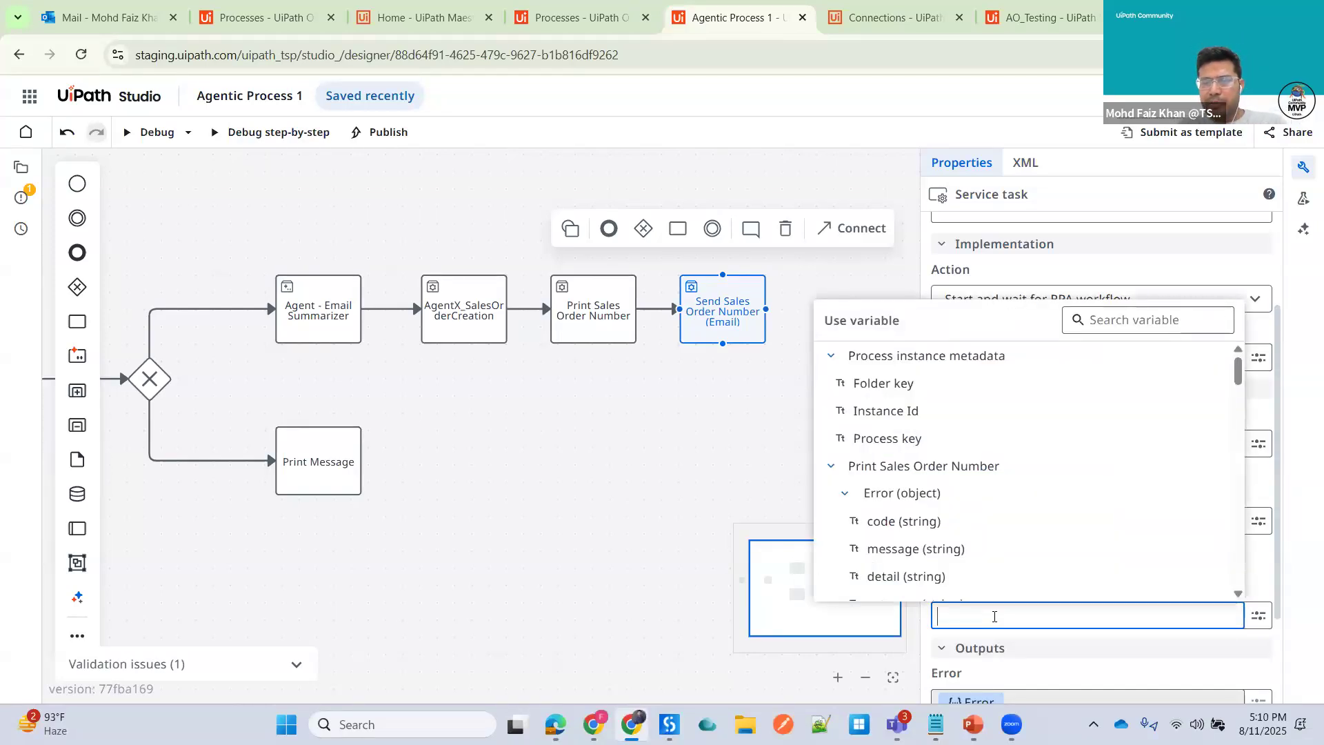
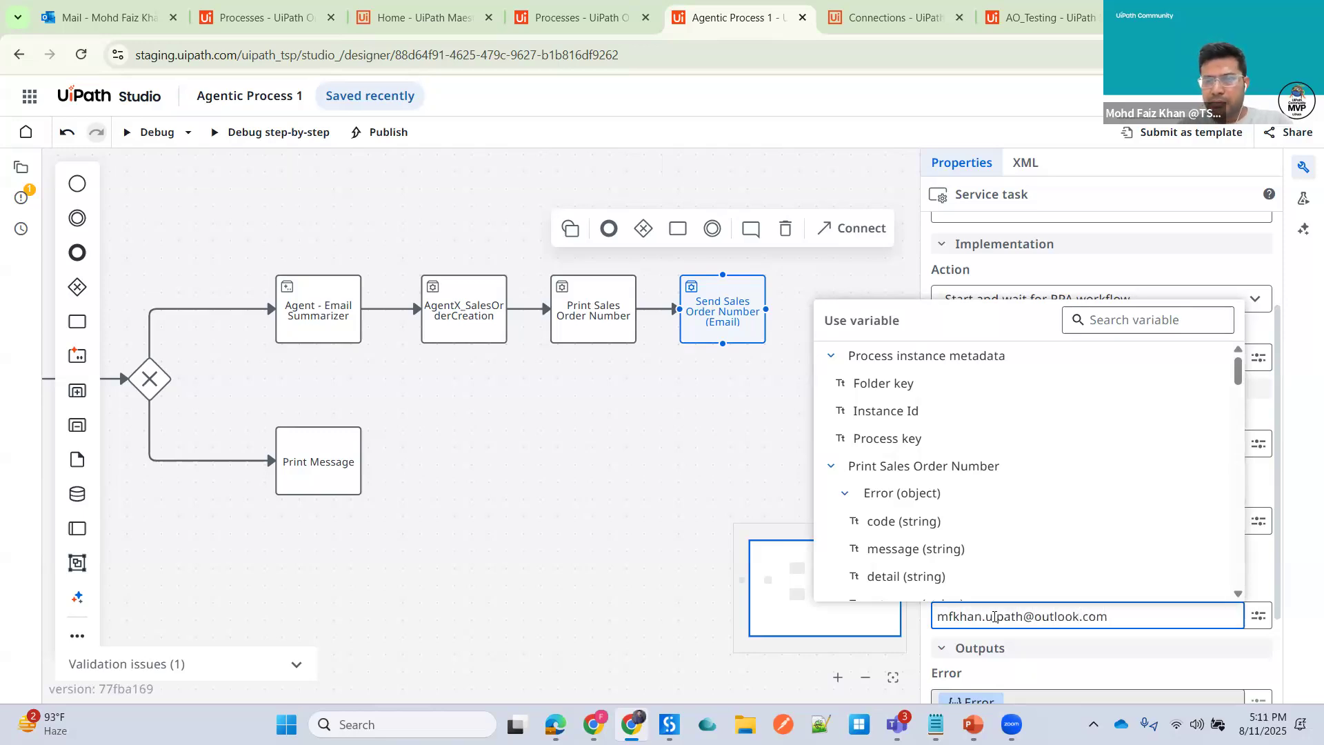
click(736, 422)
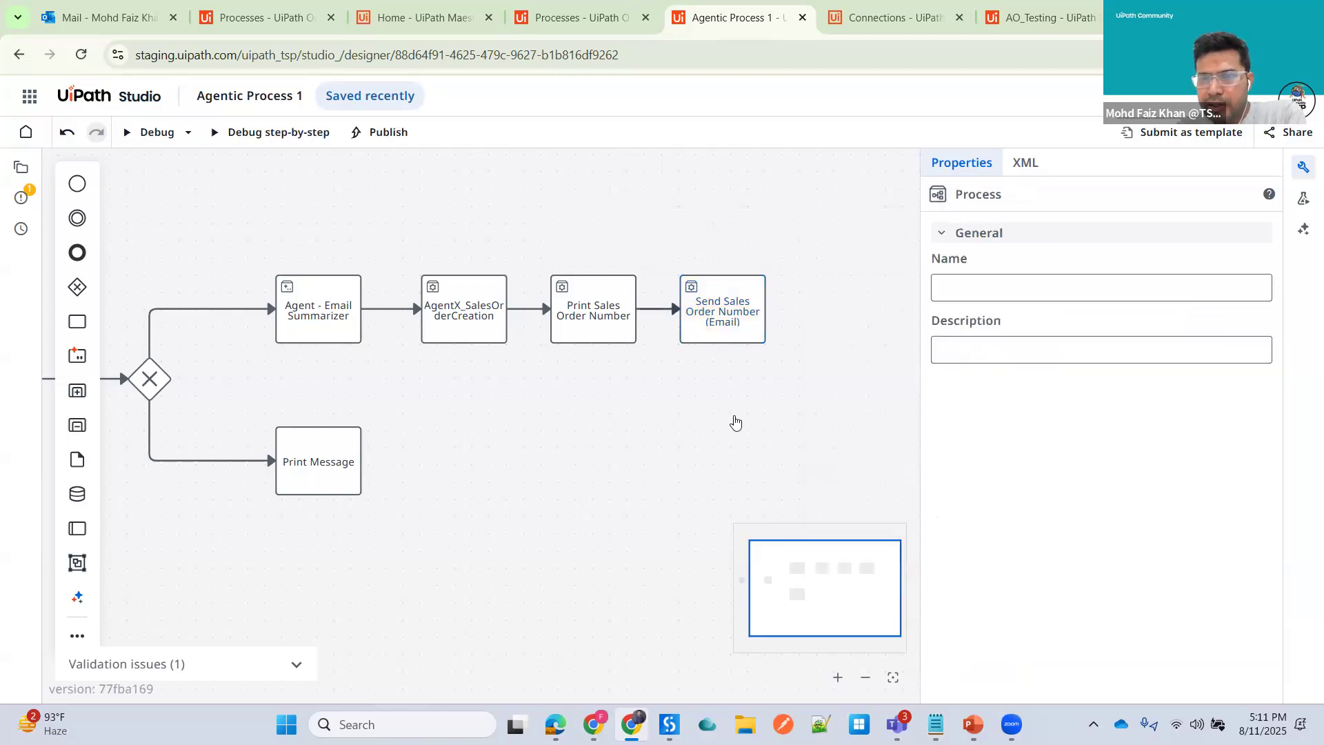
- Append an end event after the Send Sales Order Number (Email) task and label it End Process
click(733, 304)
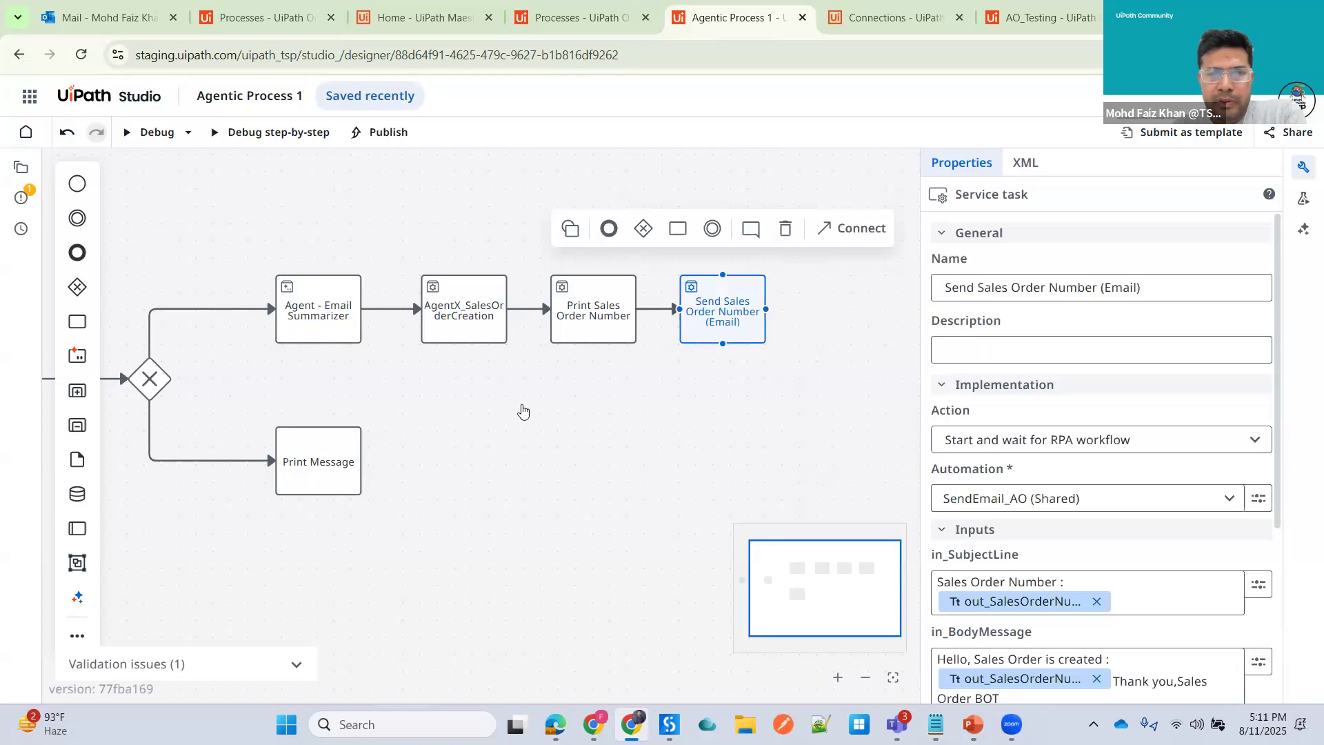
click(760, 391)
click(740, 304)
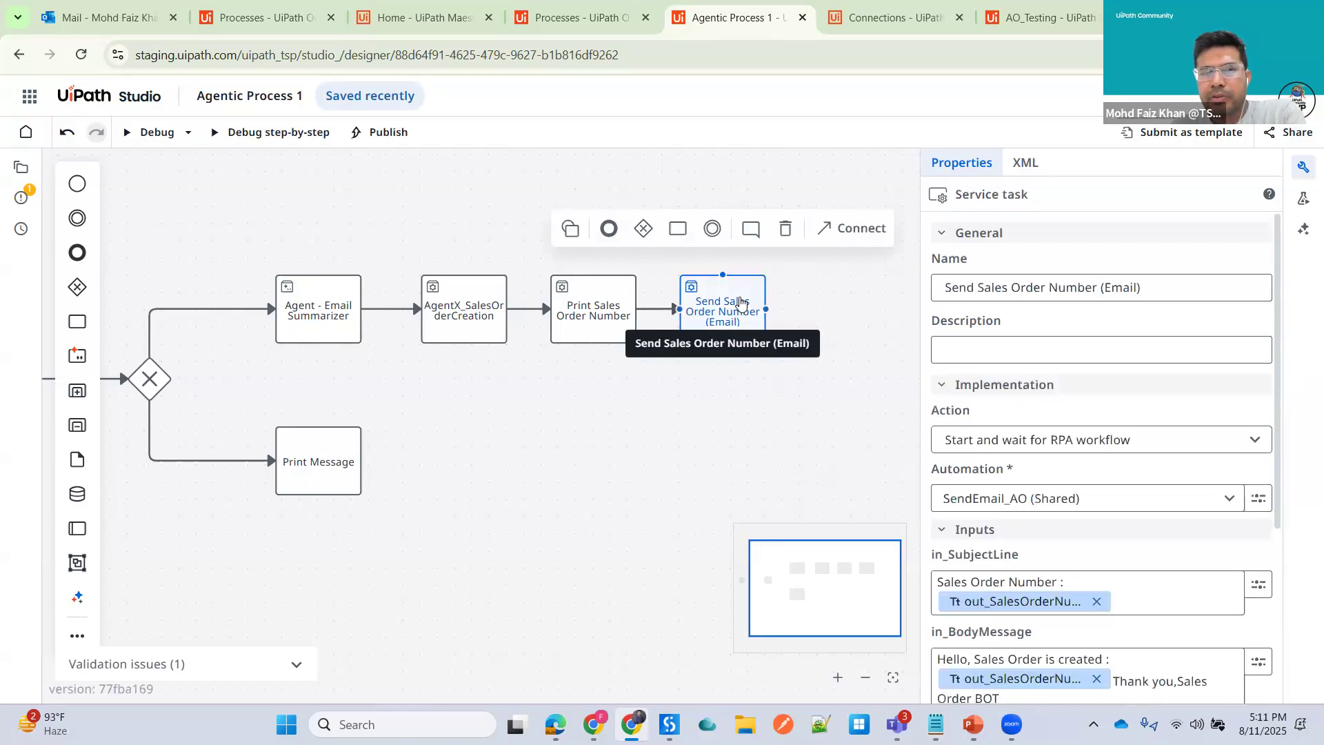
click(609, 230)
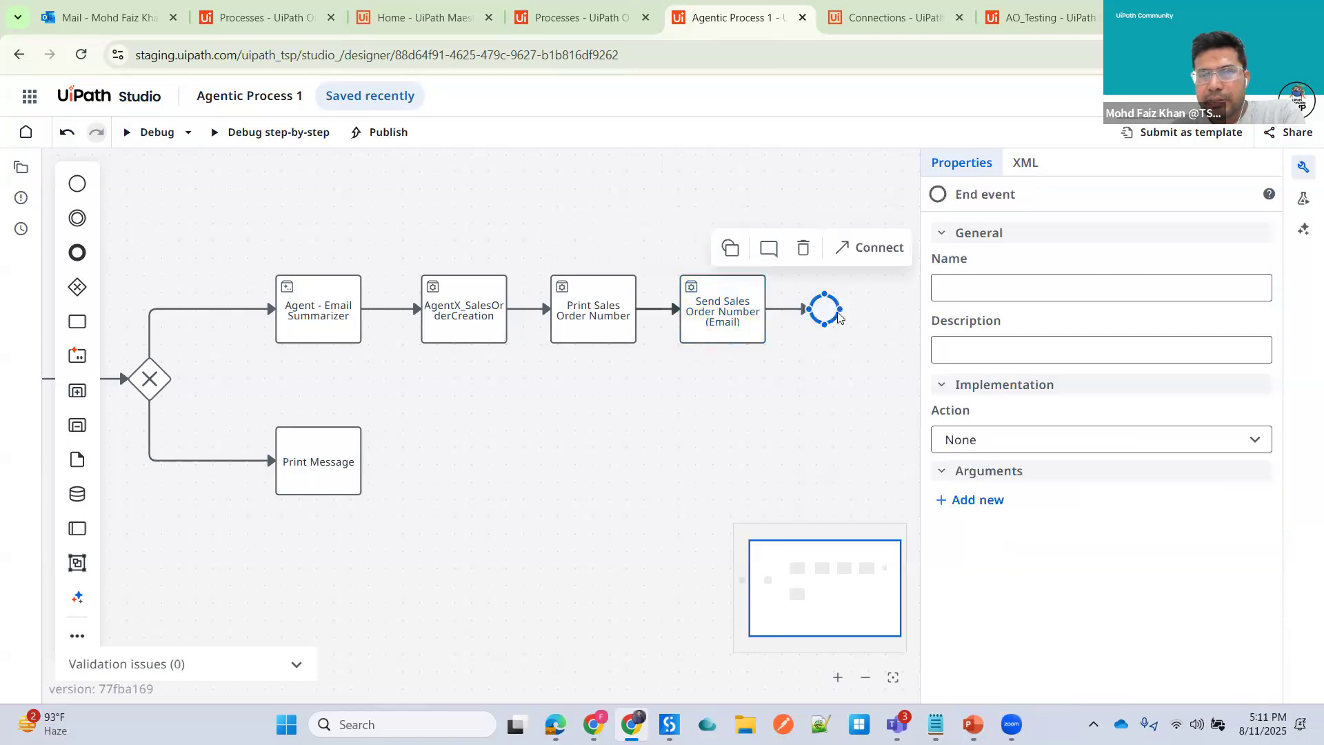
drag(837, 311, 865, 311)
text(End Process)
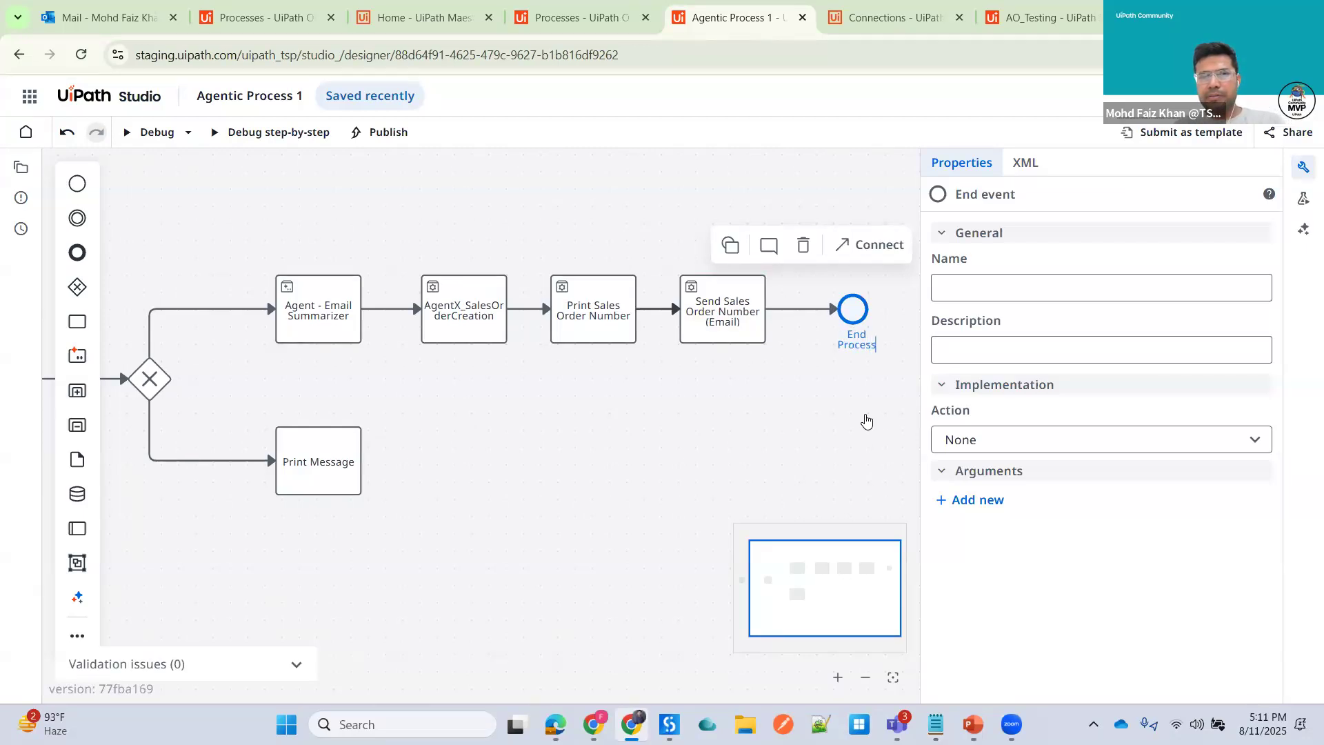
- Set the Print Message task to start and wait for the RPA workflow PrintMessage_AO (Shared)
click(598, 504)
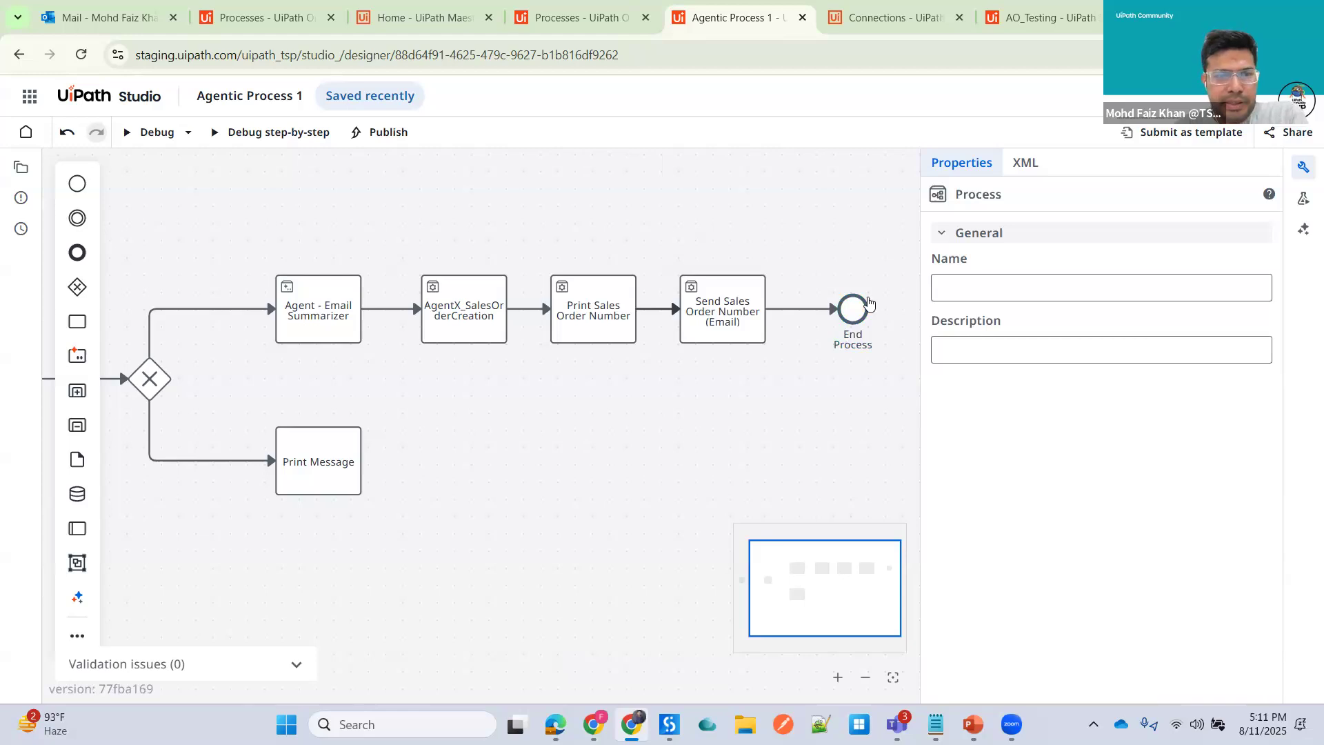
click(329, 469)
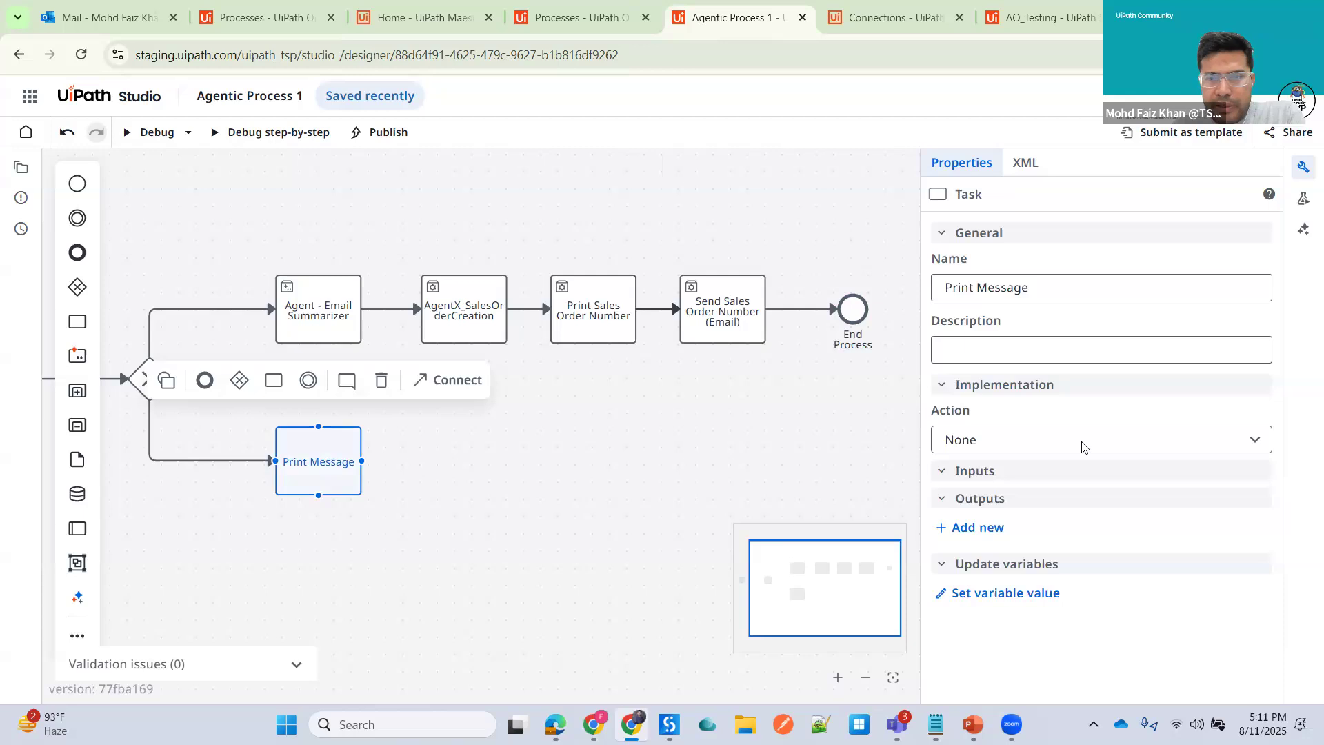
click(1131, 444)
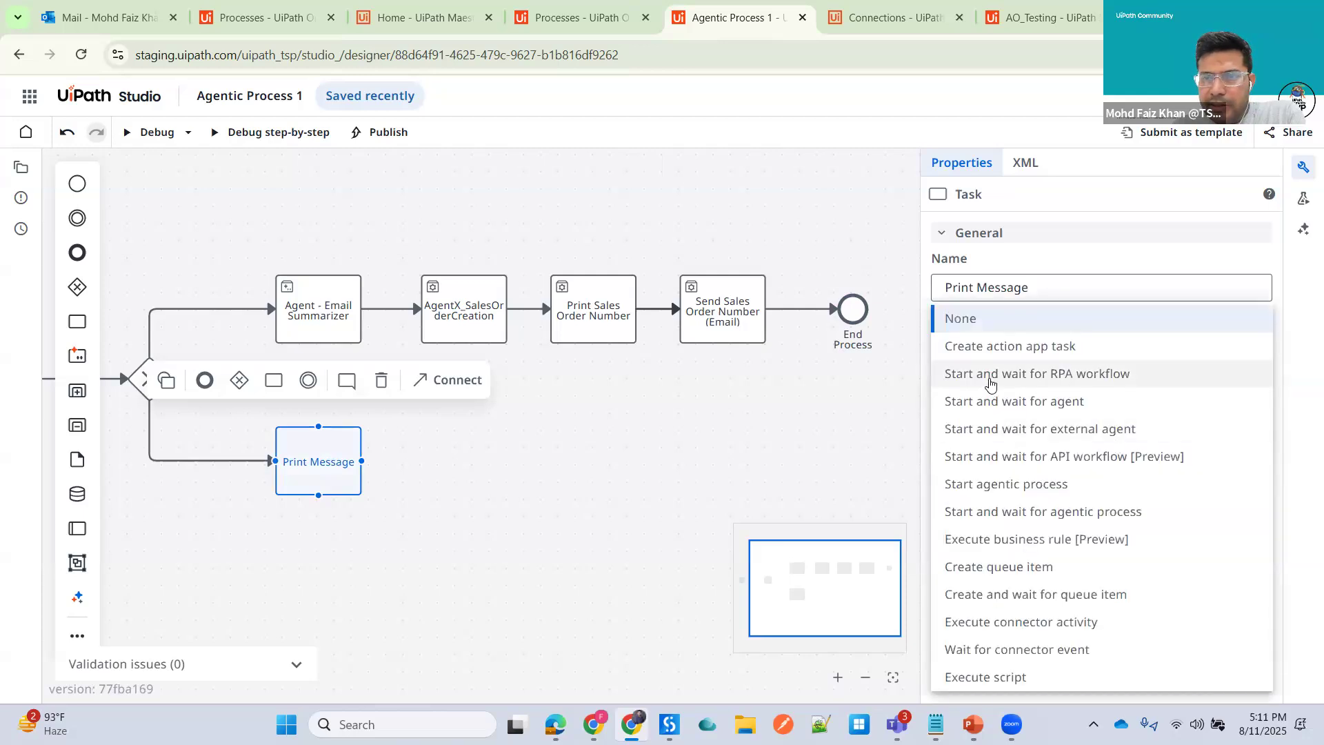
click(993, 379)
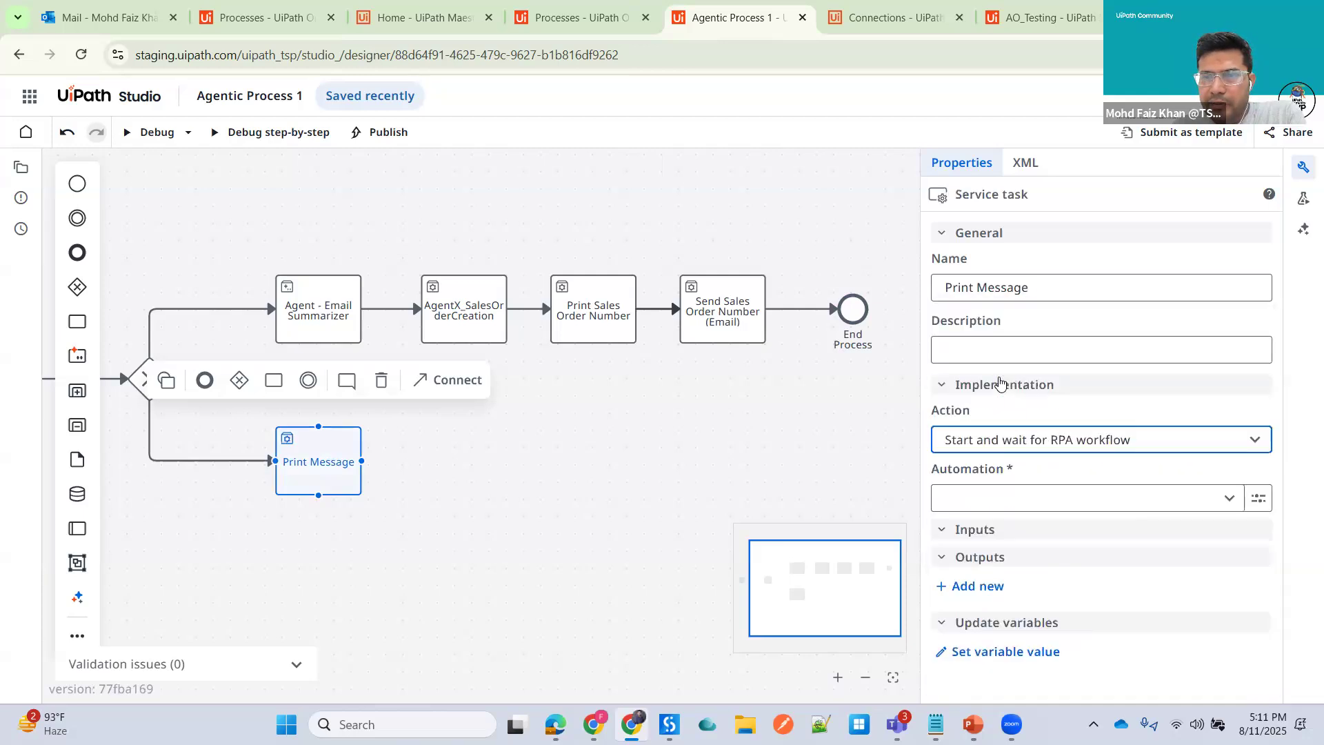
click(1230, 504)
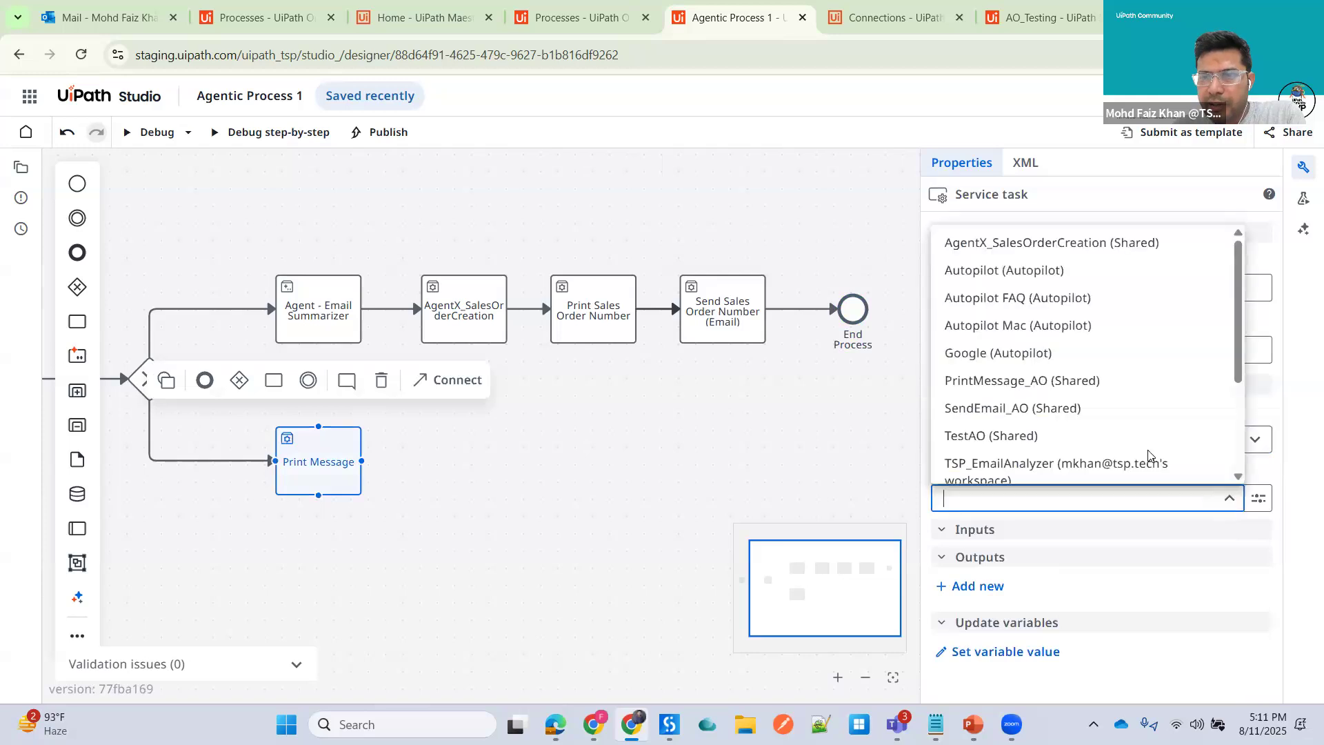
click(996, 385)
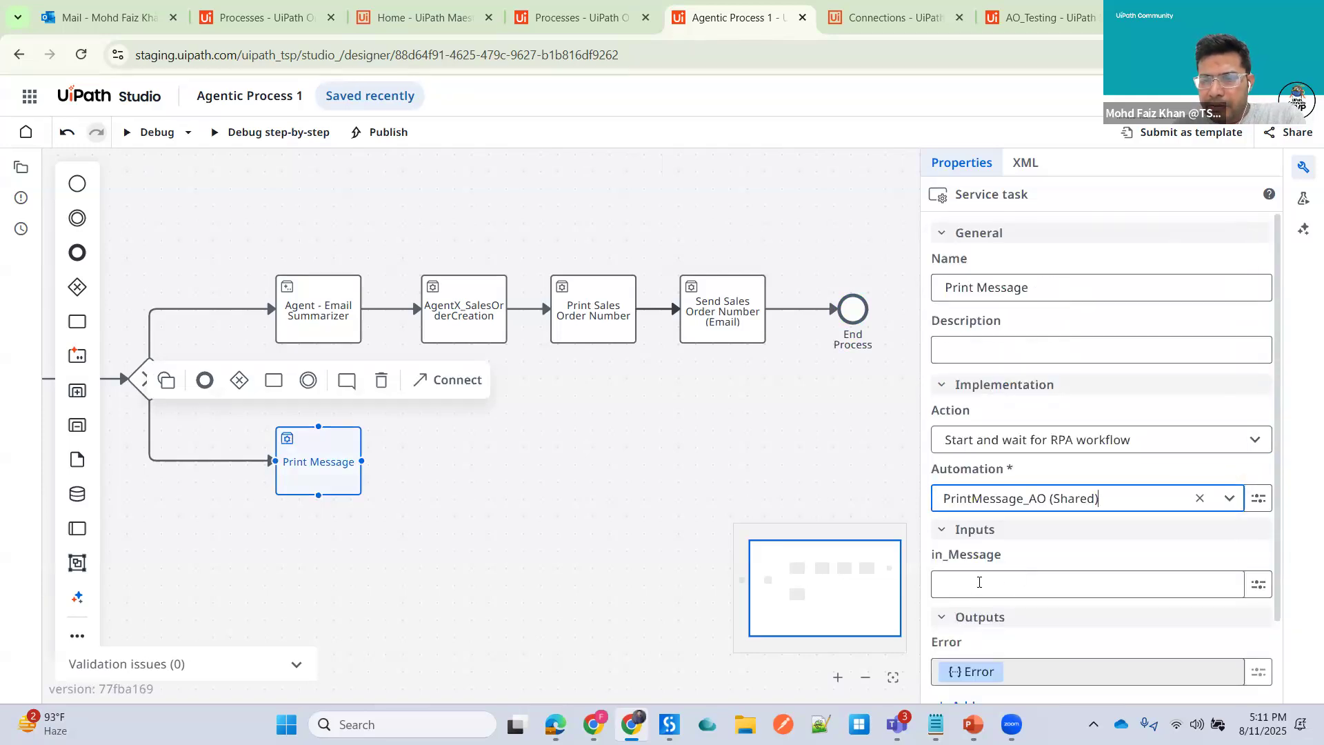
- Set the in_Message input to "No email found for Sales Order Creation, please try to check again."
click(979, 582)
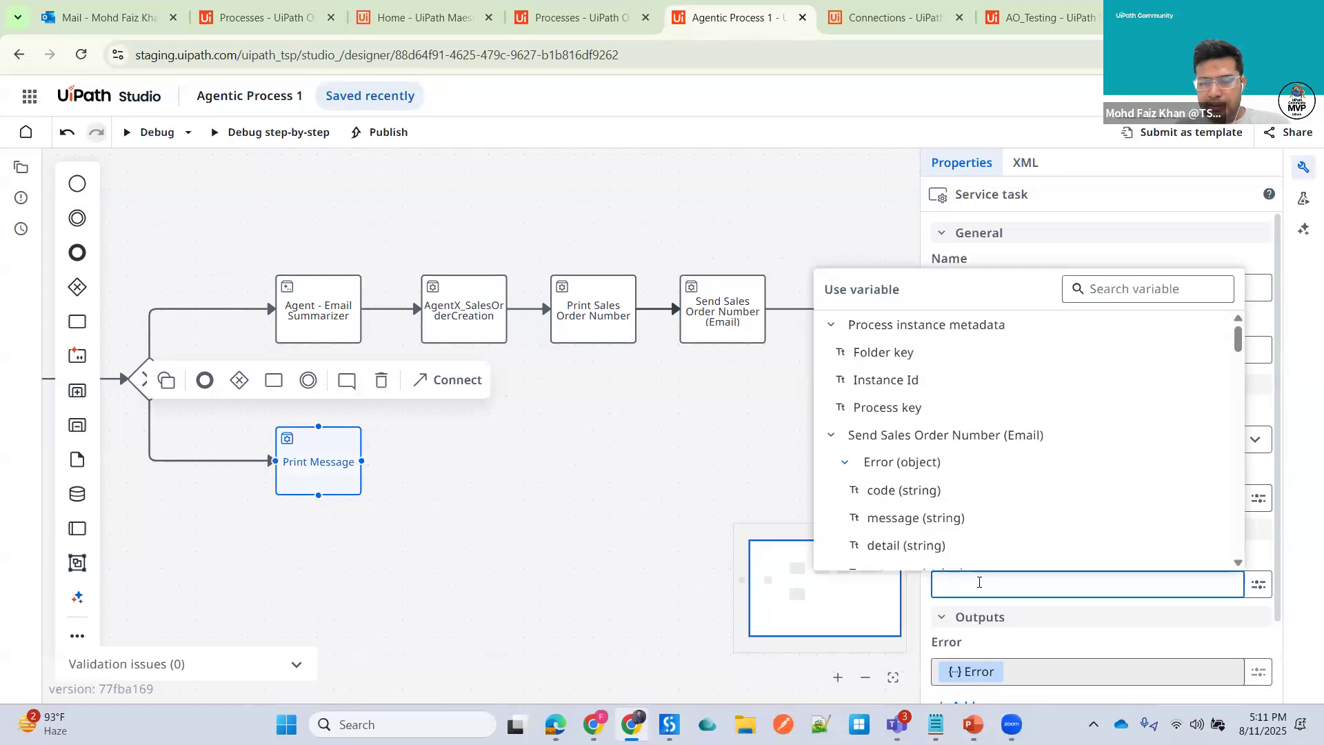
text(No email found for )
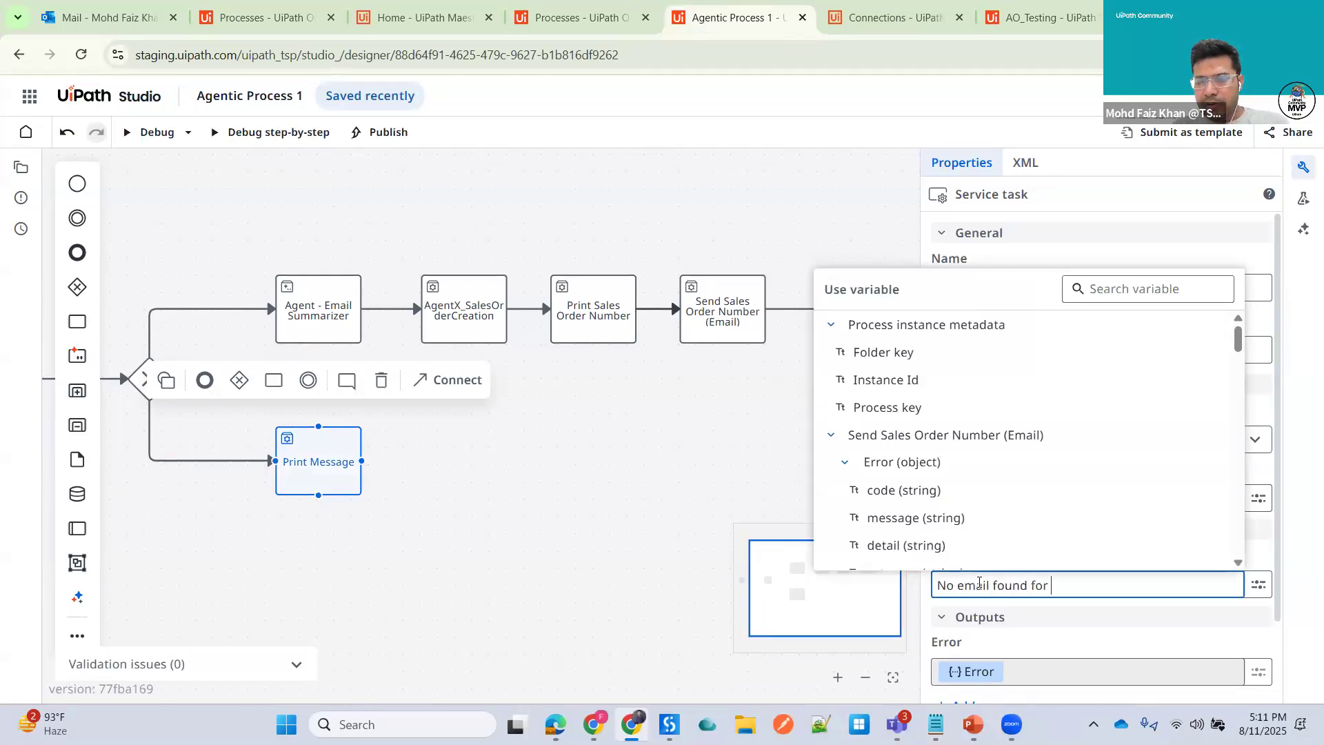
text(Sales Order )
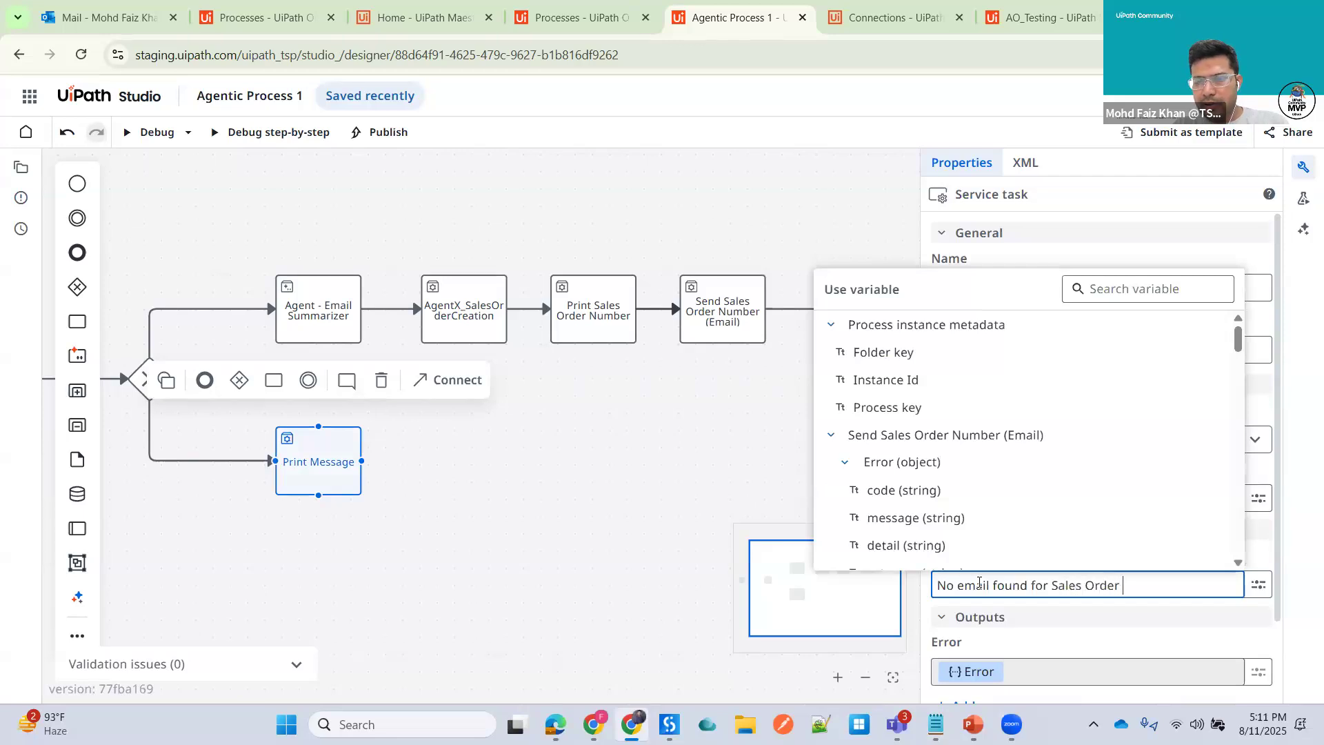
text(Creation, polease)
key(BackSpace)
key(BackSpace)
key(BackSpace)
key(BackSpace)
text(ase try at the)
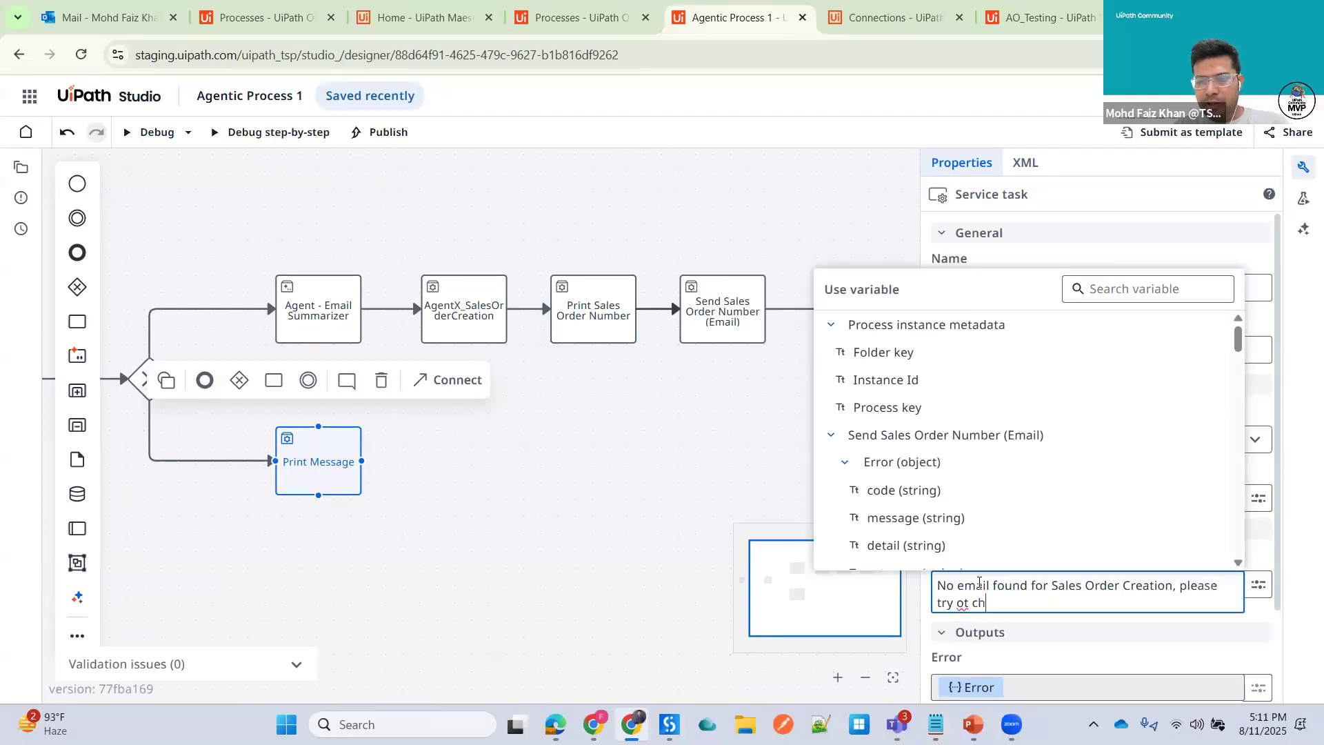
key(BackSpace)
key(BackSpace)
key(BackSpace)
key(BackSpace)
key(BackSpace)
key(BackSpace)
text(to check again.)
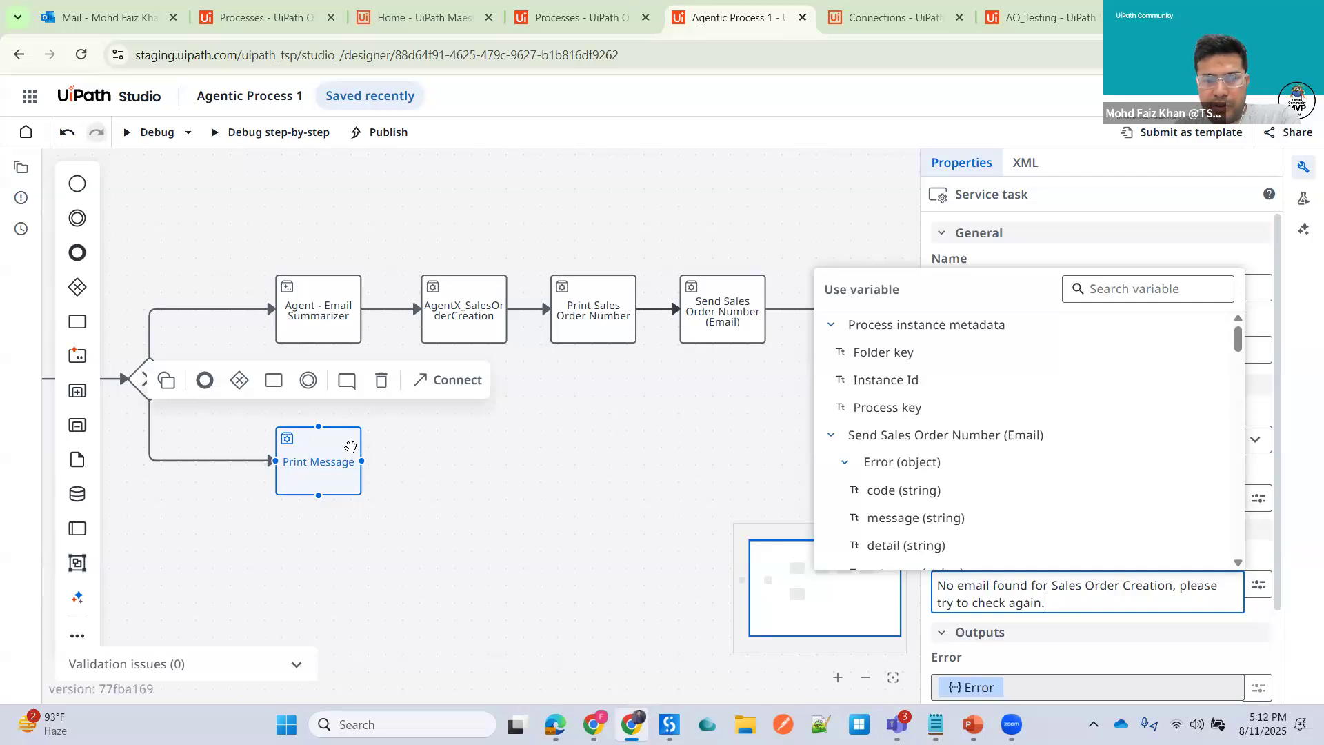
- Append a new task after Print Message and name it Send Email
mouse_move(386, 471)
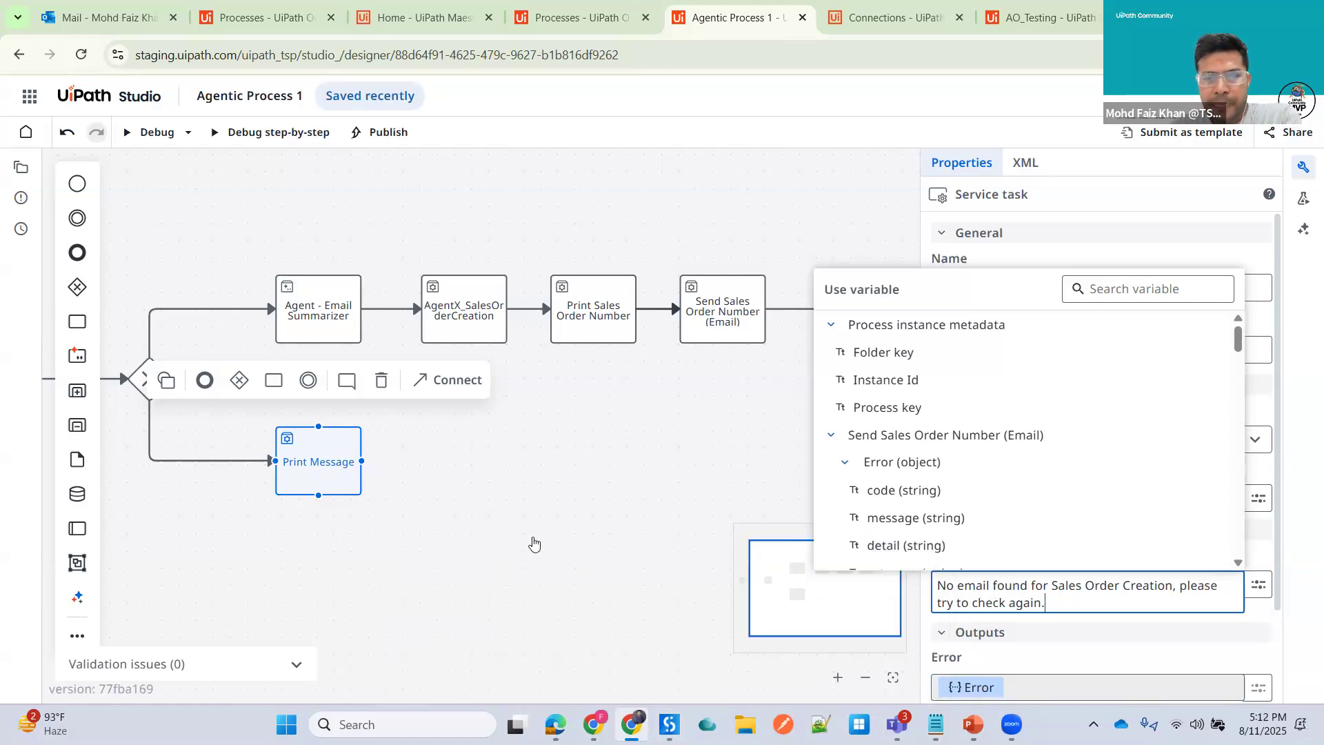
click(714, 413)
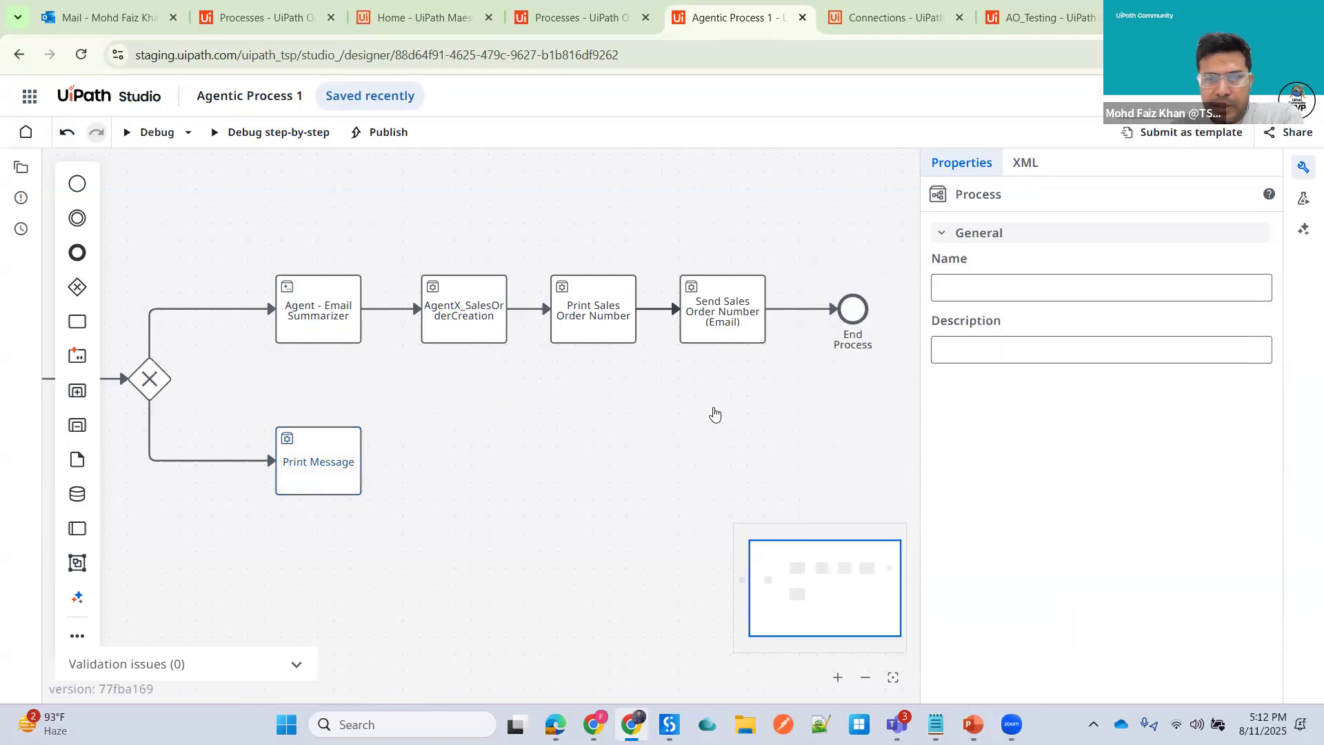
click(331, 448)
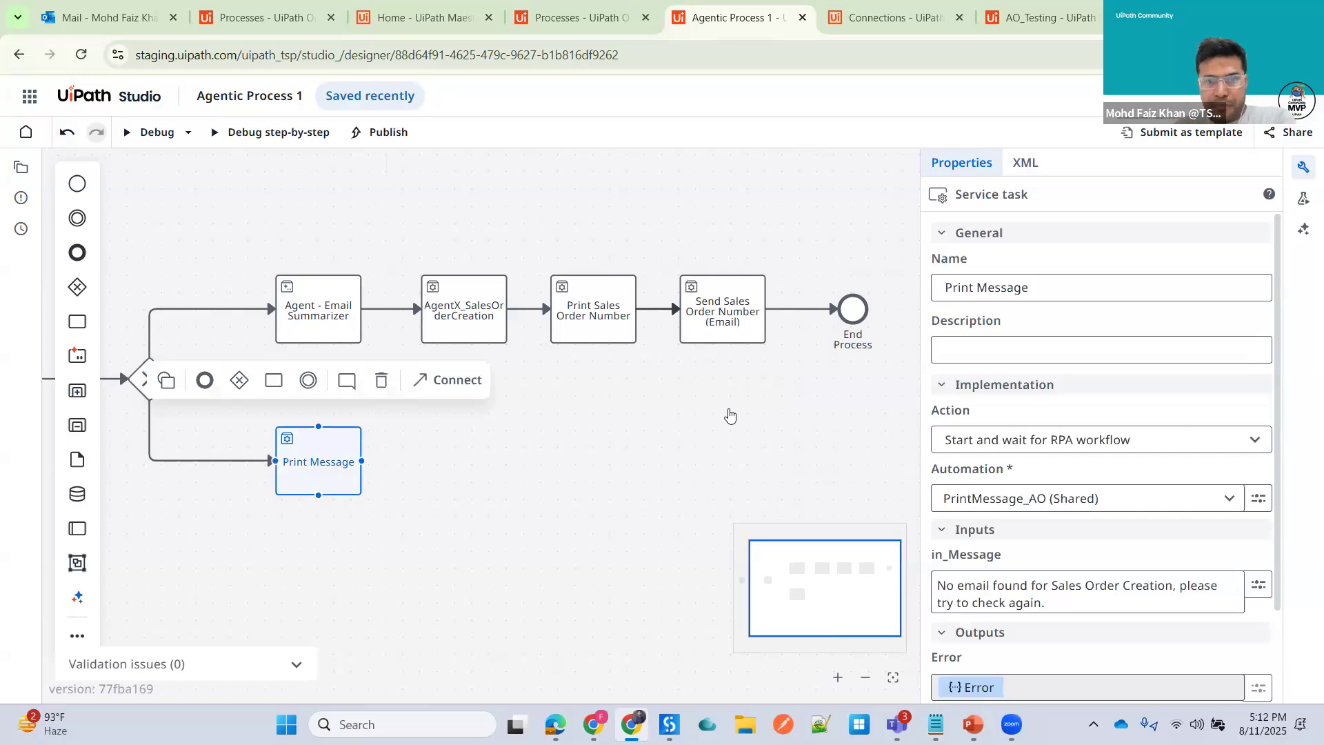
click(325, 461)
click(324, 460)
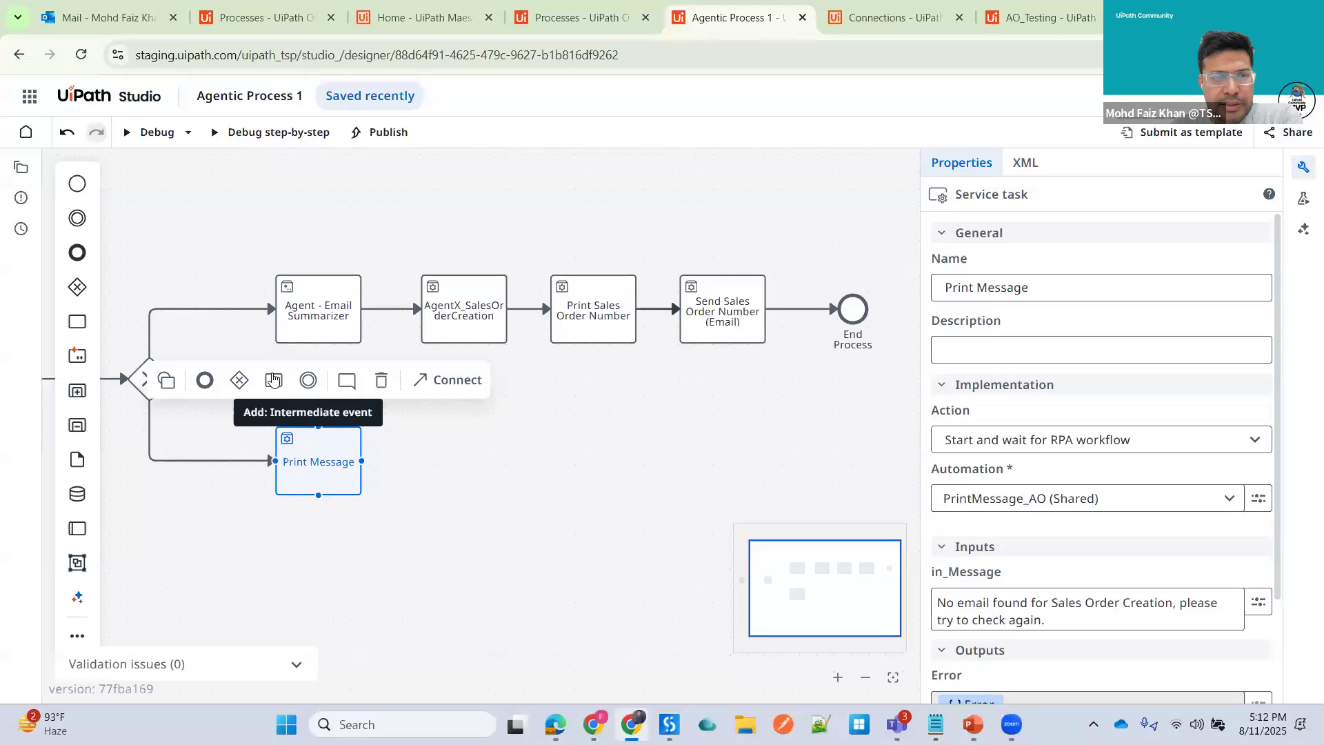
click(273, 380)
double_click(441, 460)
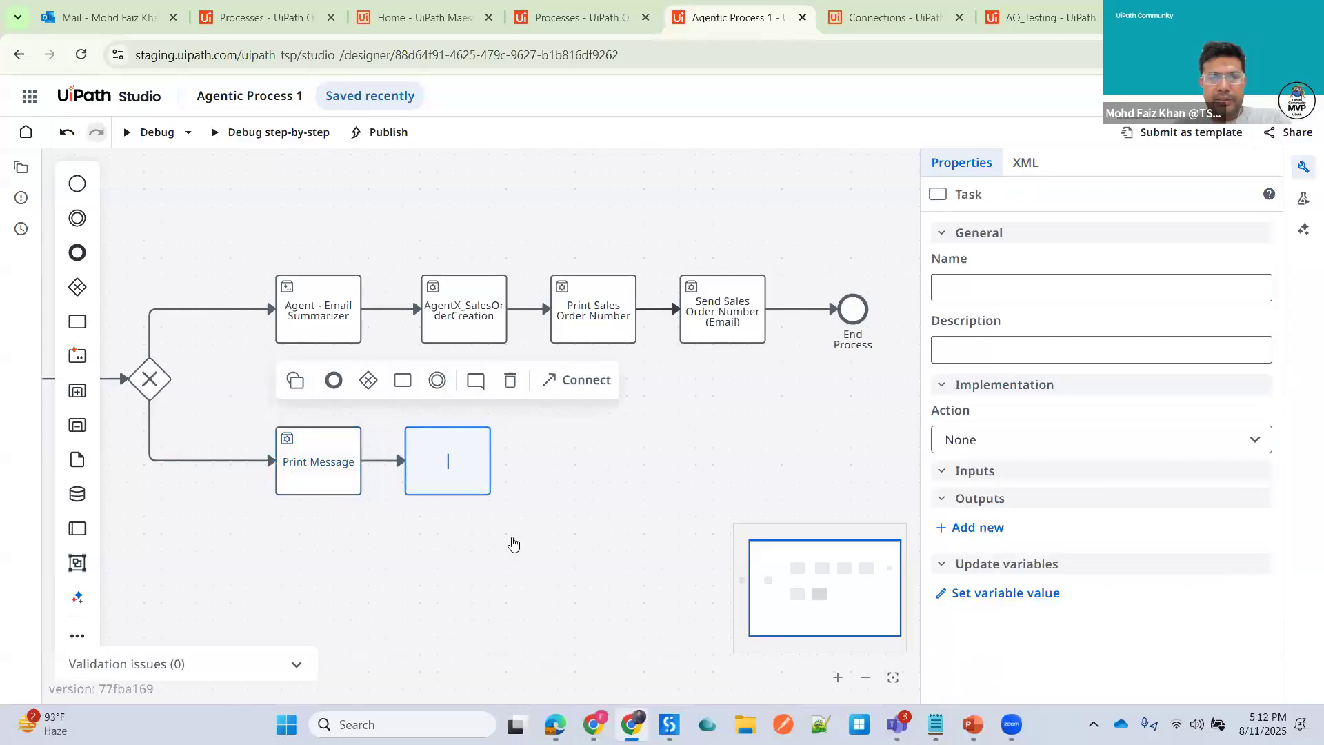
text(Send MEi)
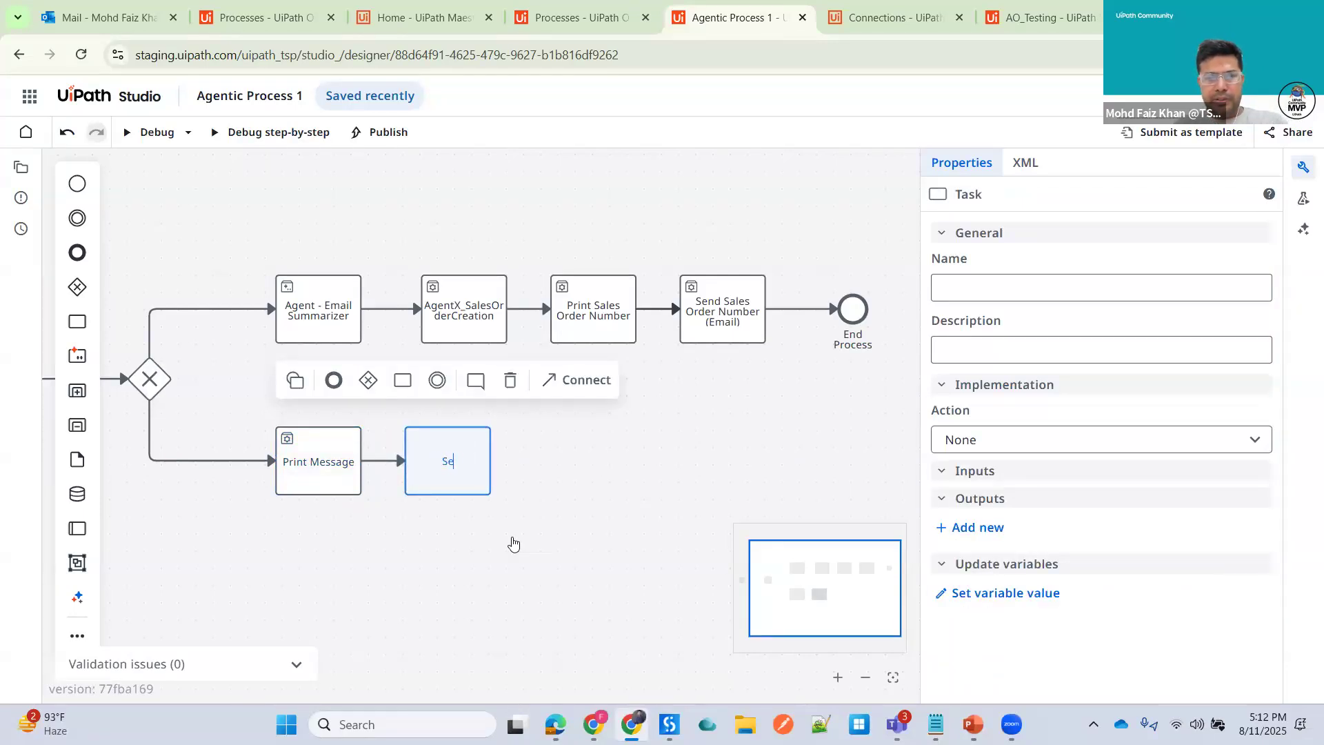
key(BackSpace)
key(BackSpace)
key(BackSpace)
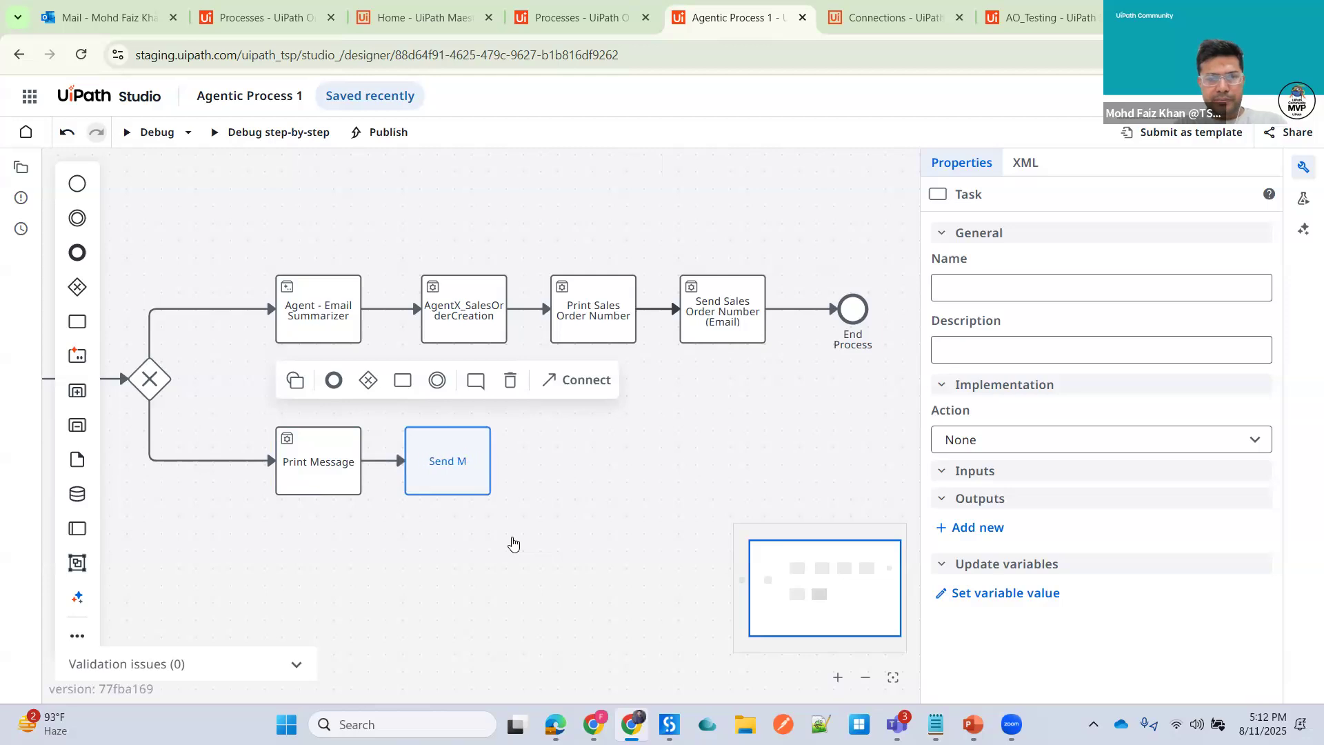
text(Email)
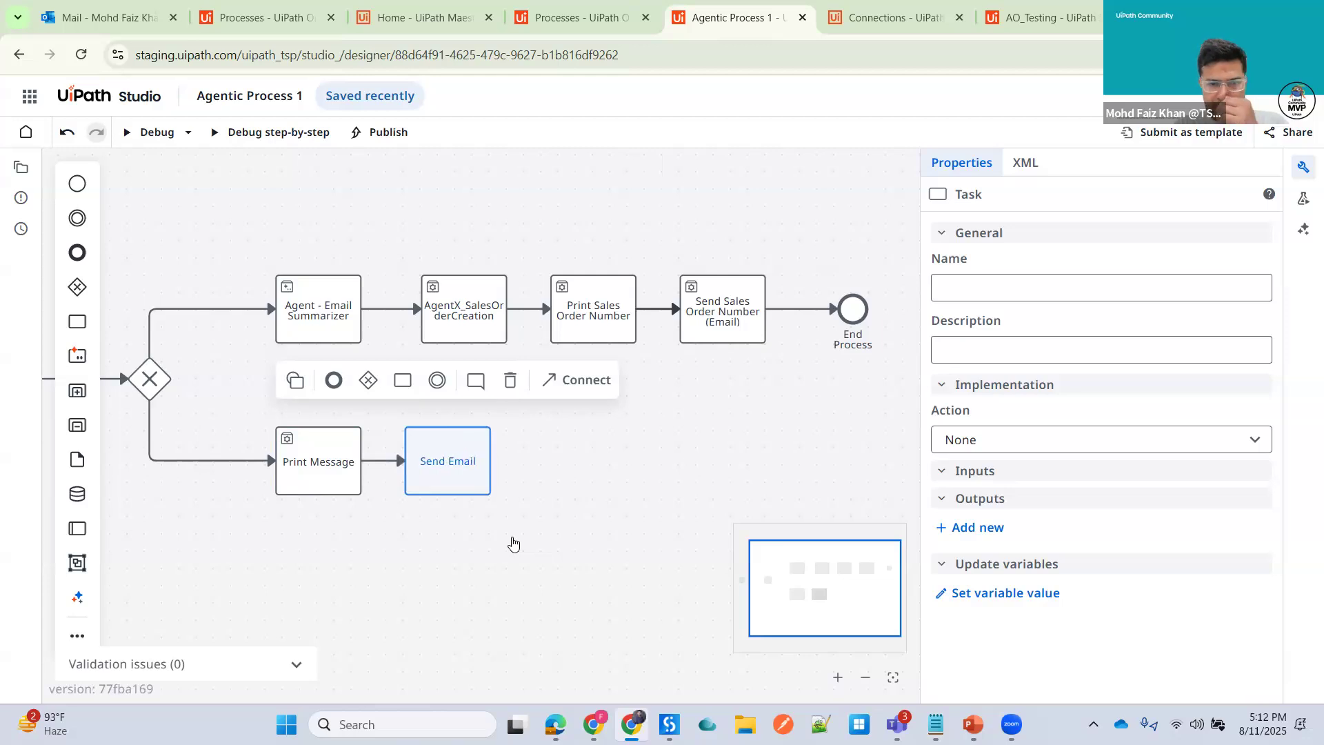
click(514, 544)
- Copy the Print Message in_Message text, then set Send Email to start and wait for the SendEmail_AO (Shared) RPA workflow
click(449, 464)
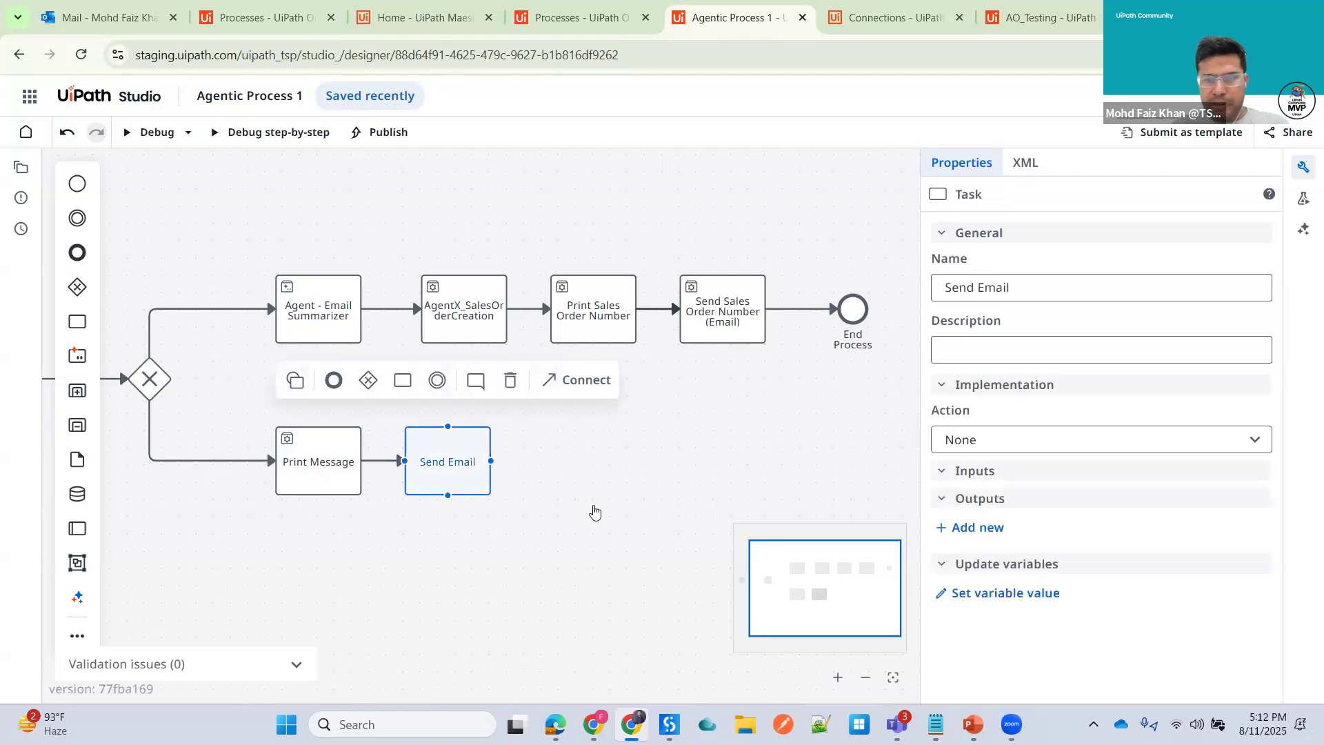
click(1050, 574)
key(ctrl+c)
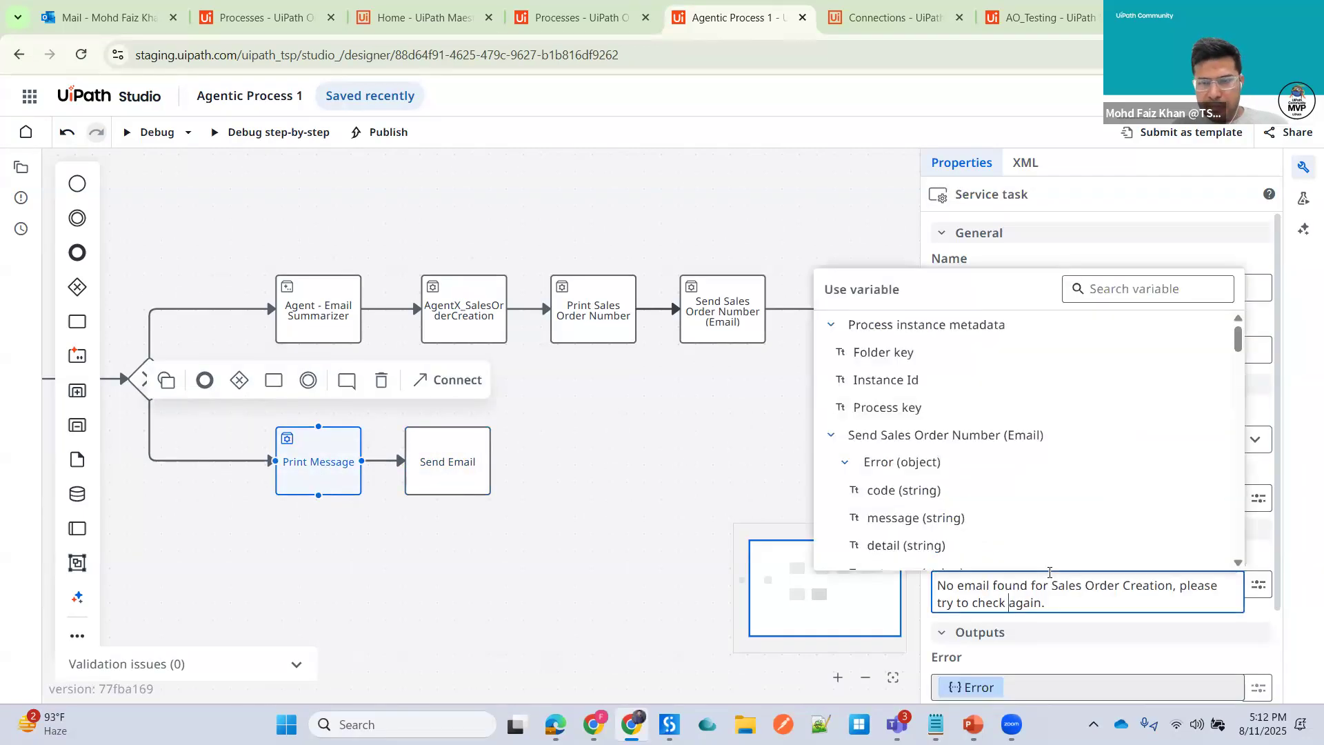
click(434, 440)
click(1037, 437)
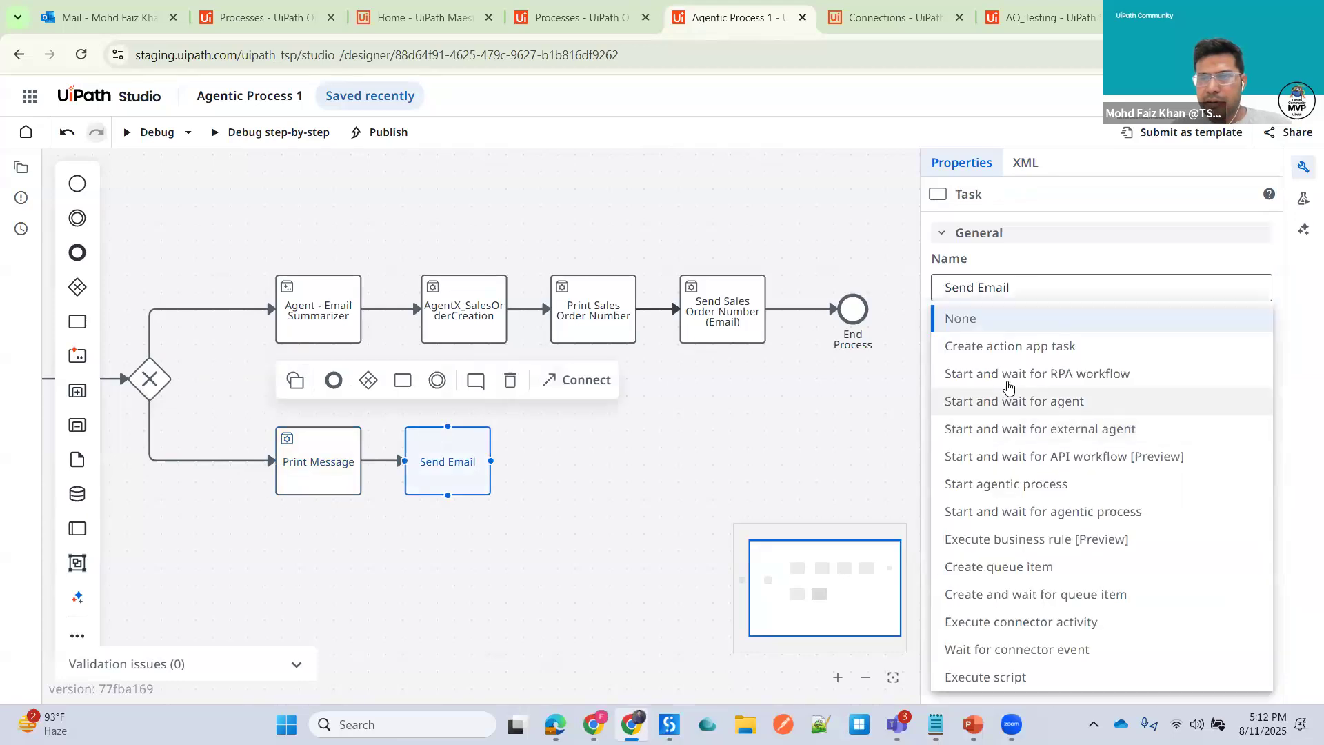
click(1012, 375)
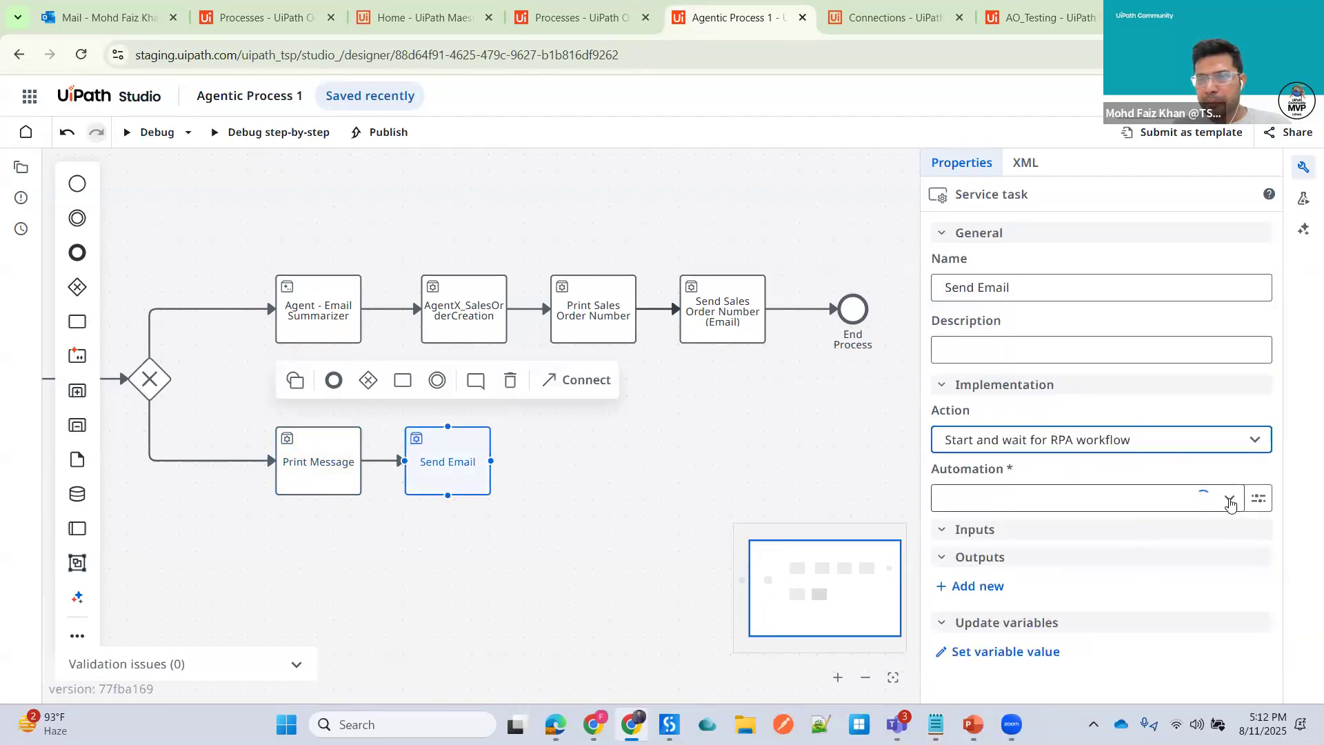
click(1229, 501)
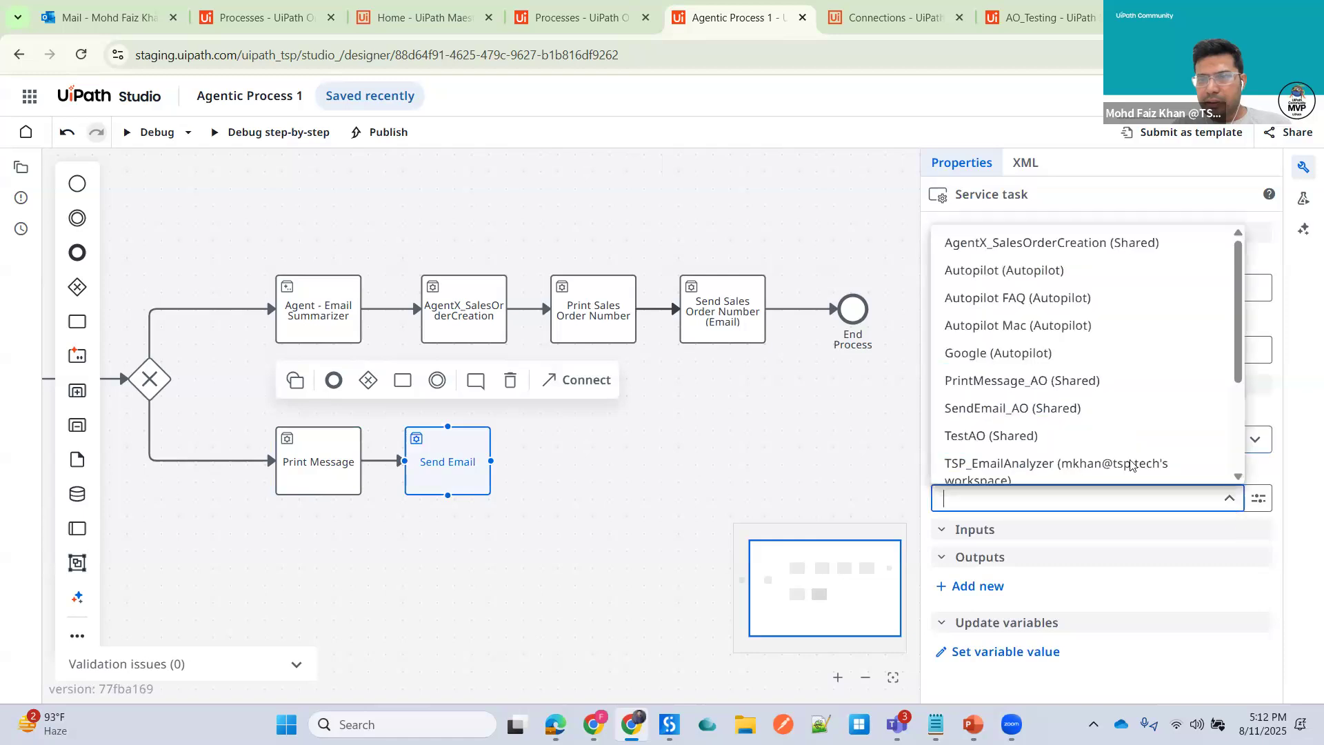
click(983, 410)
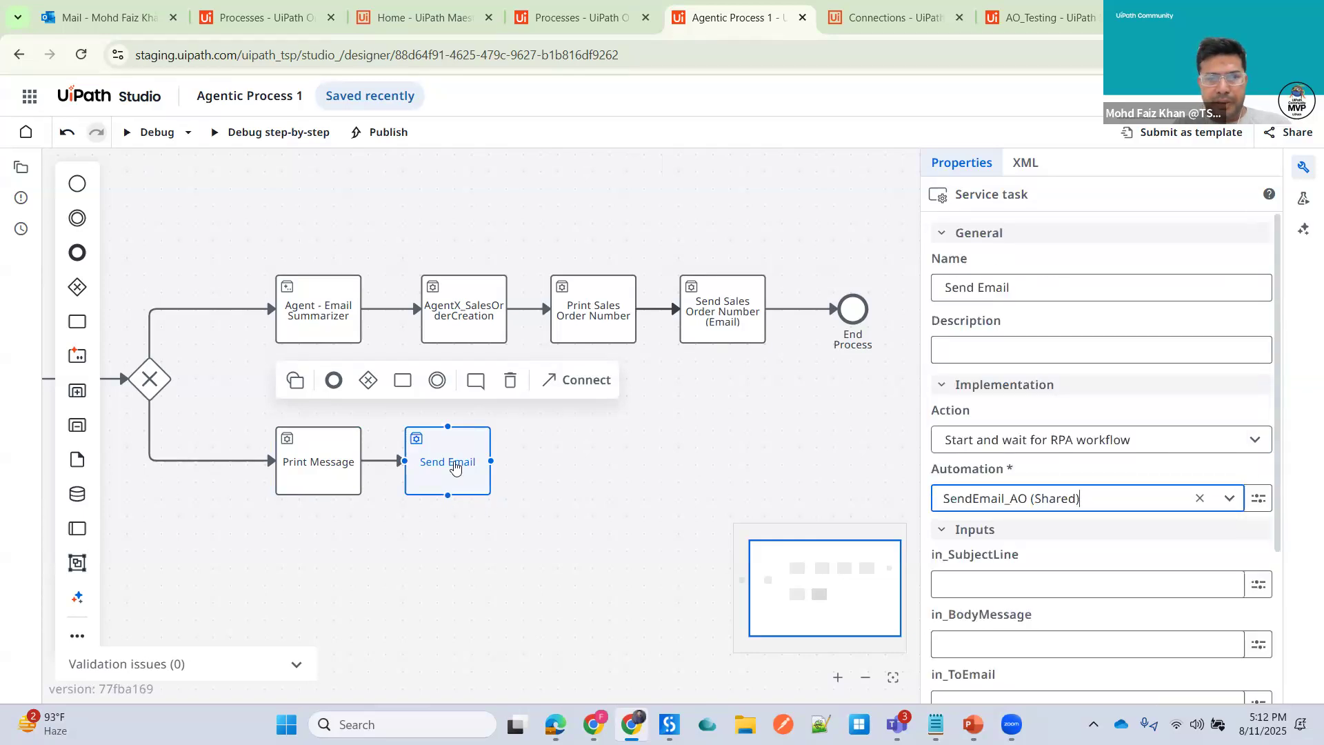
- Move the Send Email task further right and set its in_SubjectLine to "No Sales Order"
drag(448, 448, 565, 448)
click(995, 582)
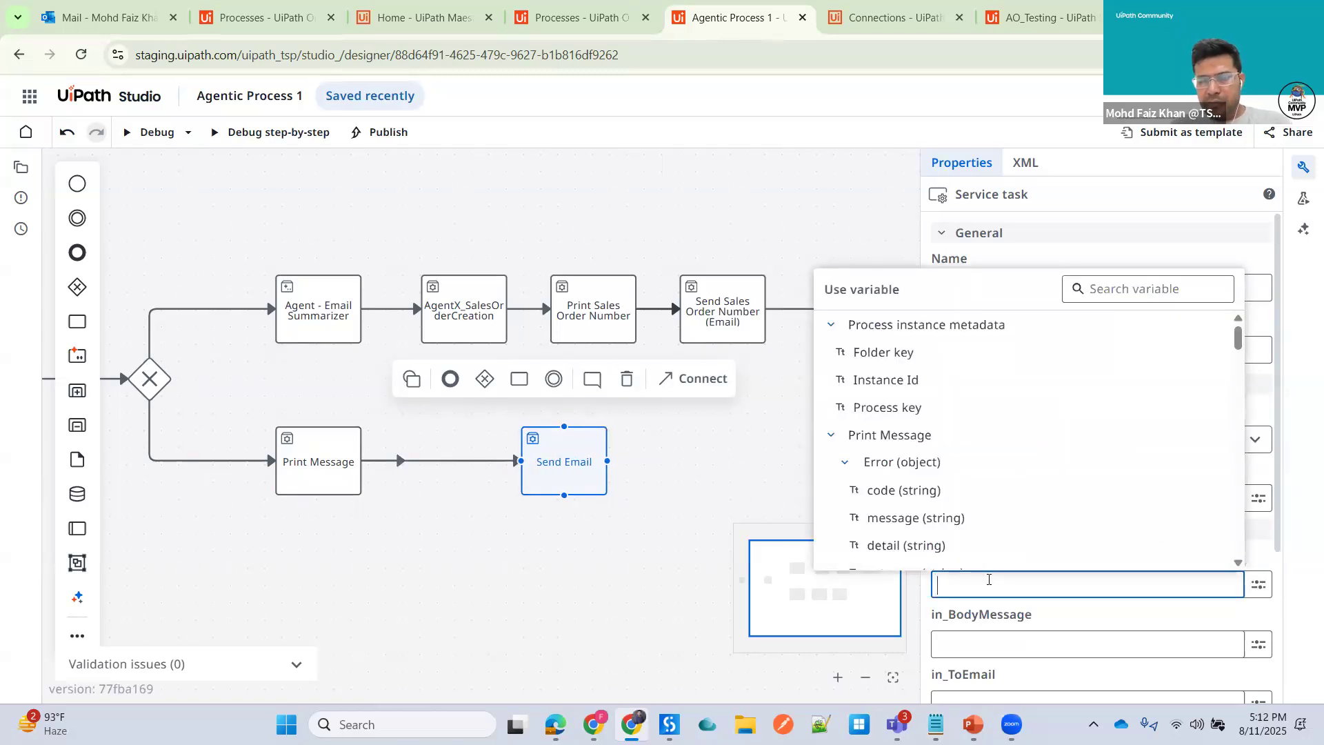
text(No)
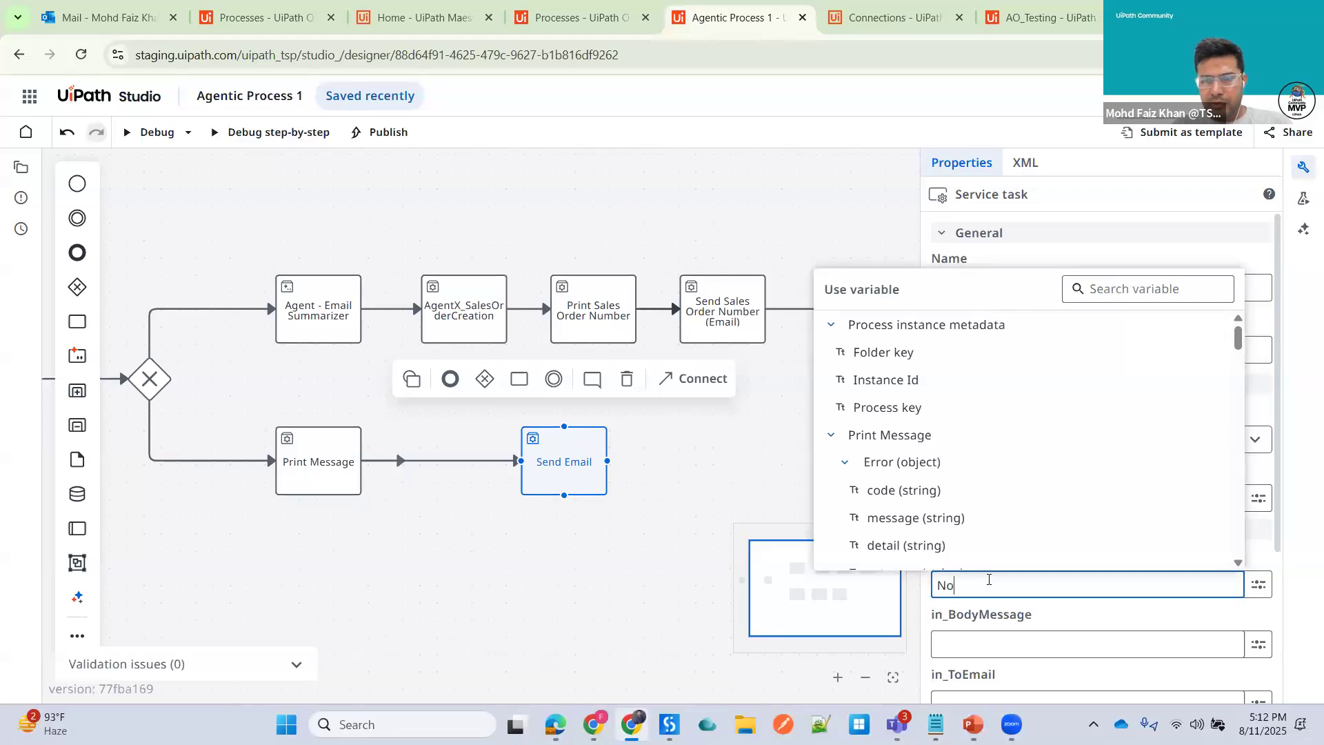
text( Sales Orce)
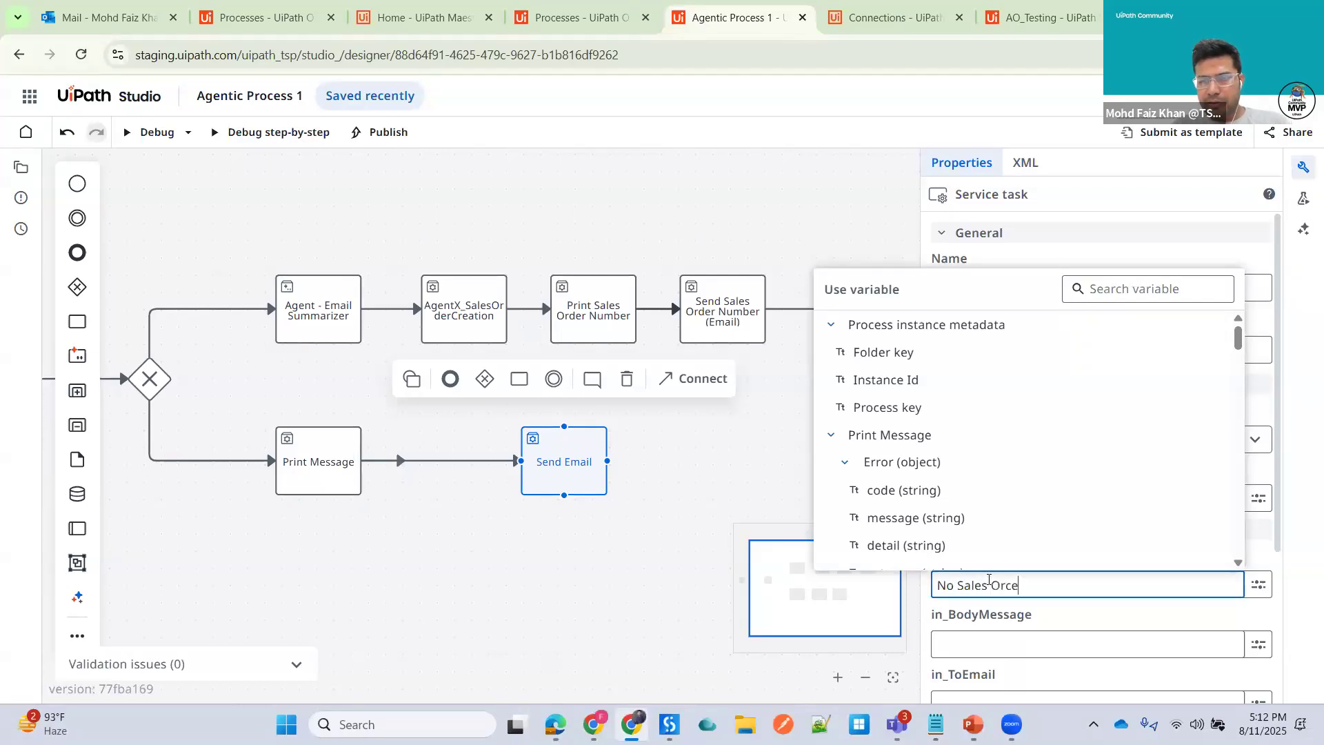
key(BackSpace)
key(BackSpace)
text(der)
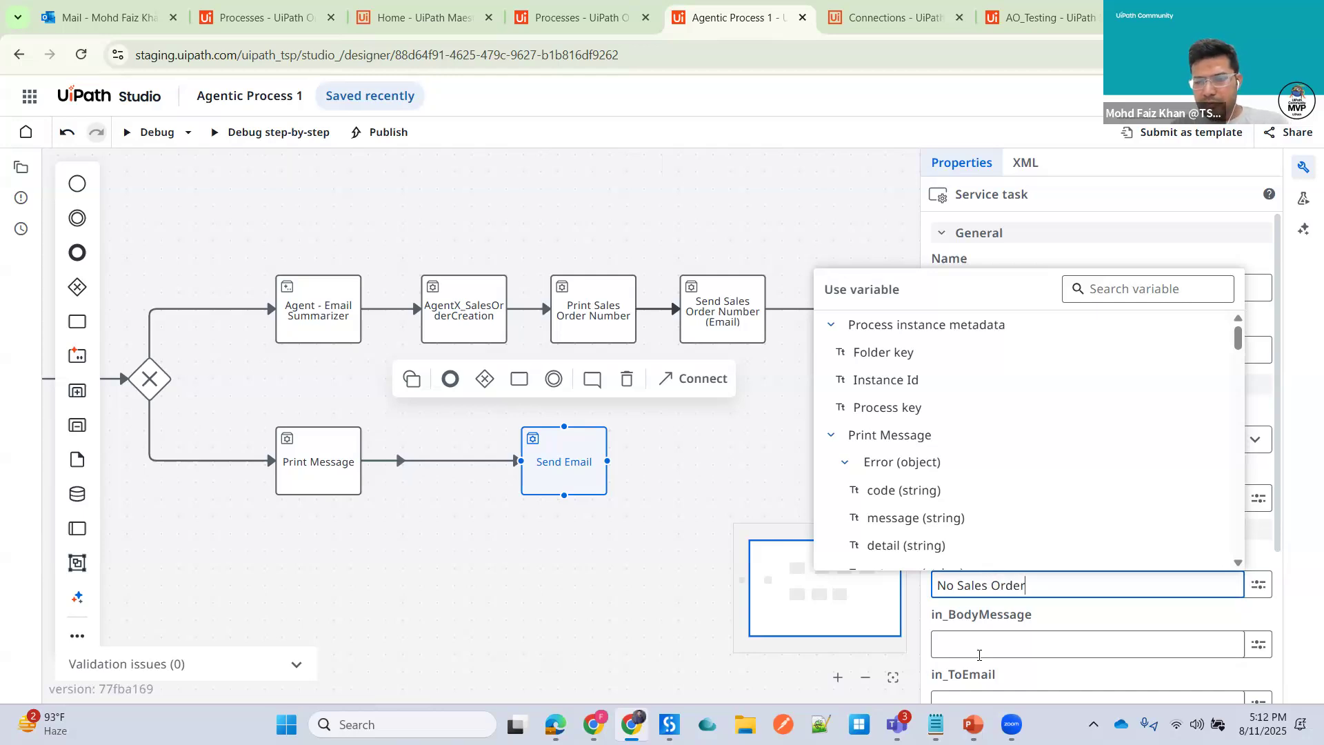
- Paste the copied no-email message into the Send Email in_BodyMessage input
scroll(979, 655, down, 1)
click(976, 558)
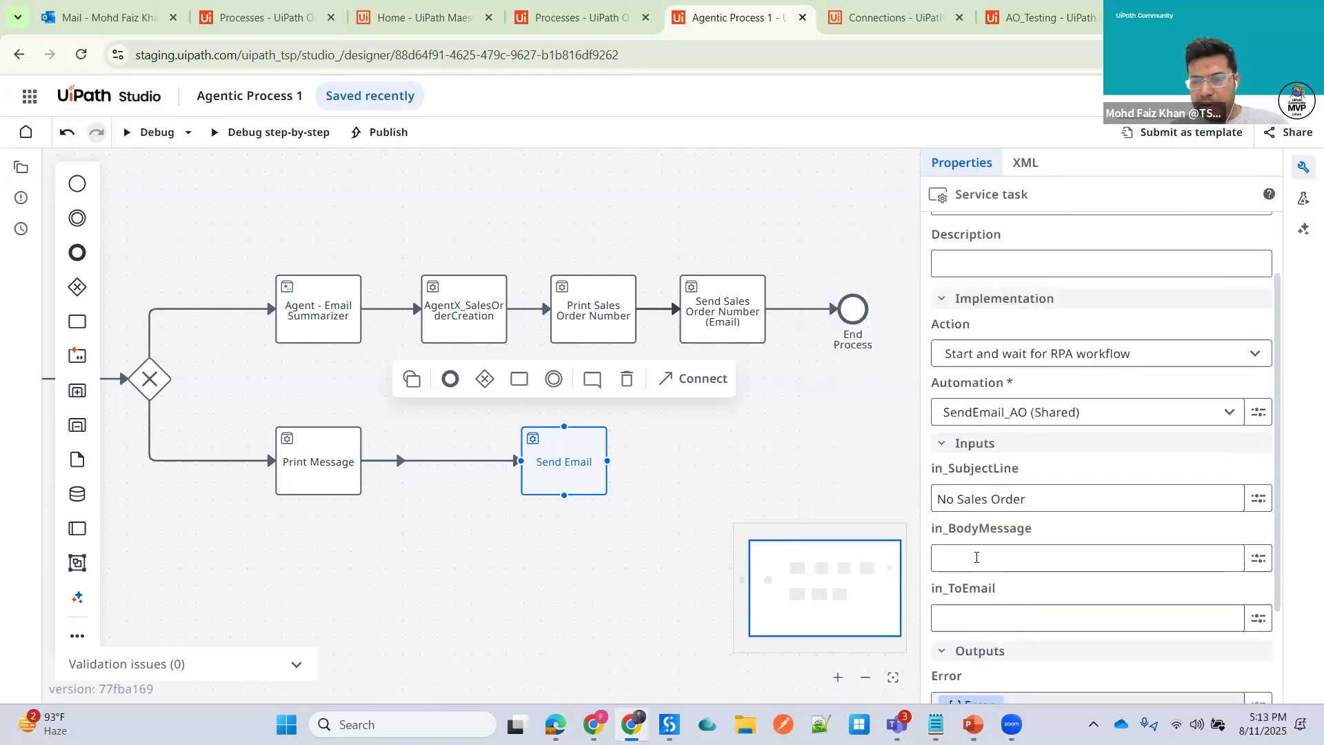
click(963, 557)
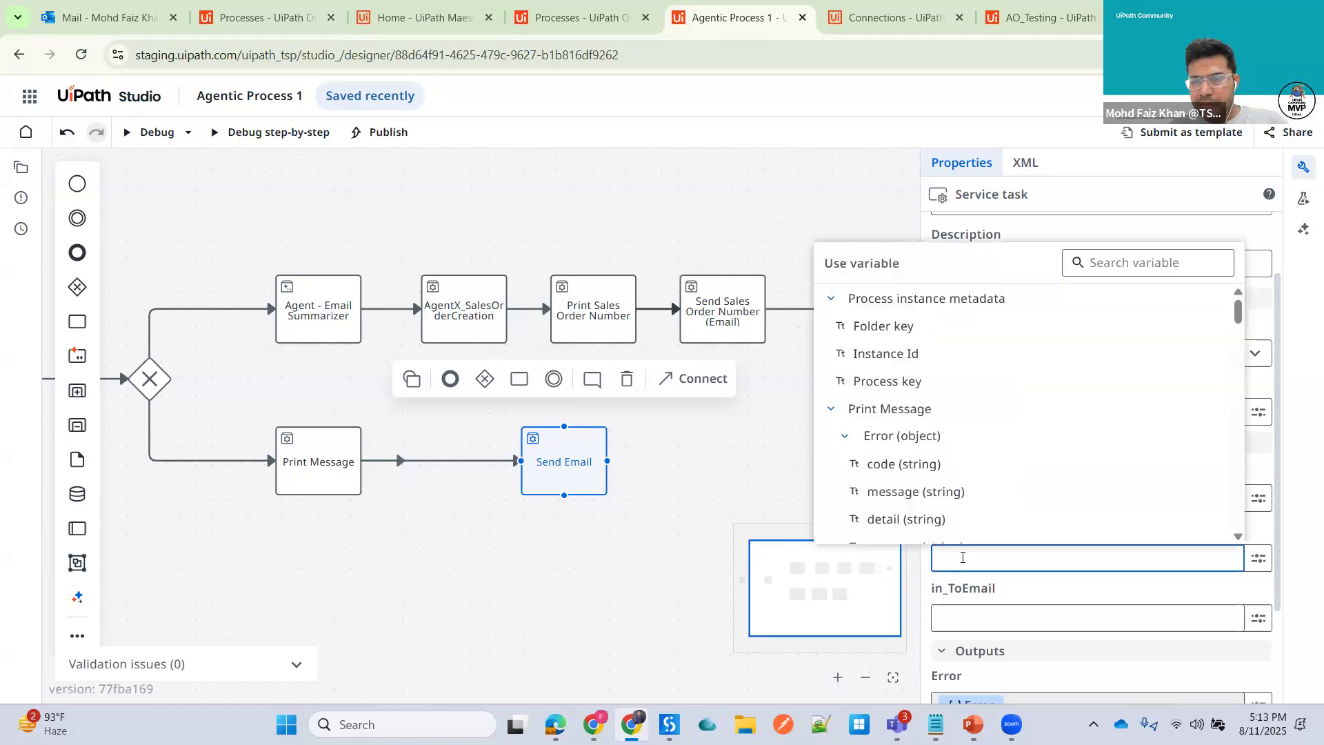
key(ctrl+v)
- Fill the Send Email in_ToEmail input with the recipient's e-mail address
click(967, 633)
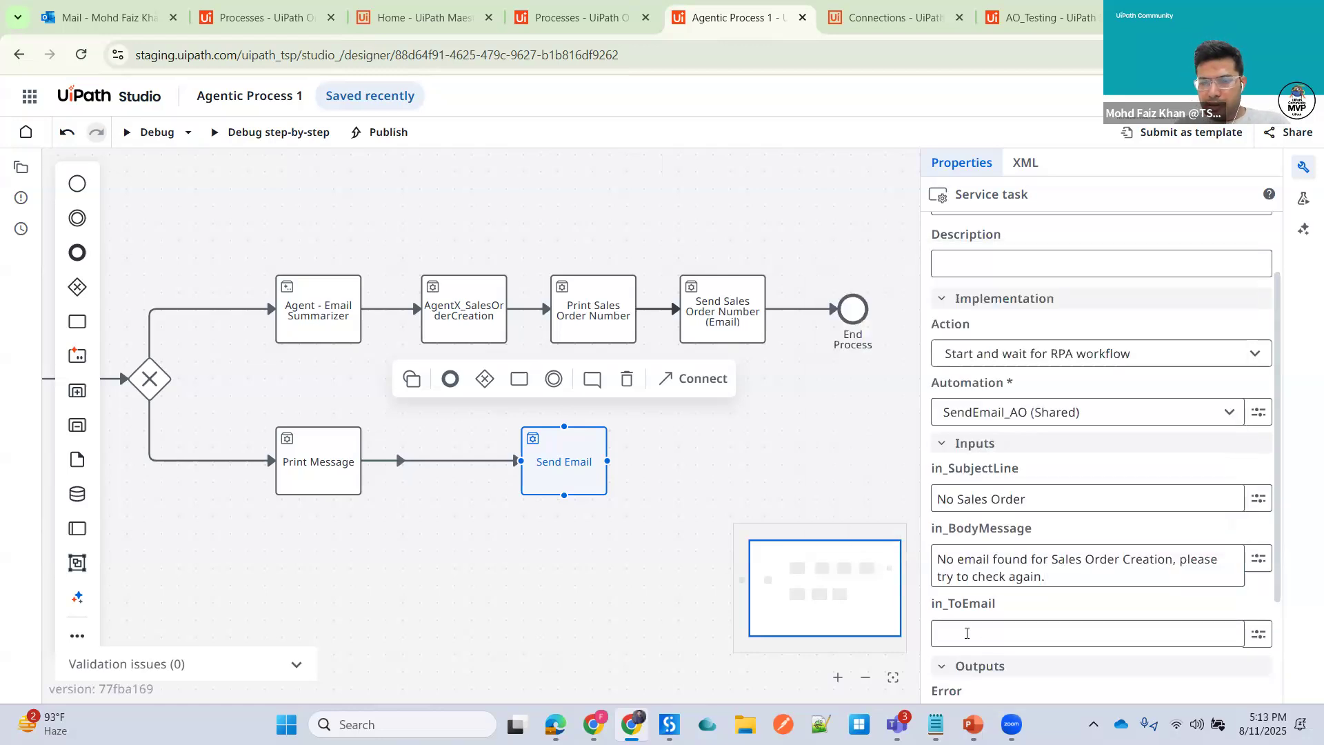
click(966, 633)
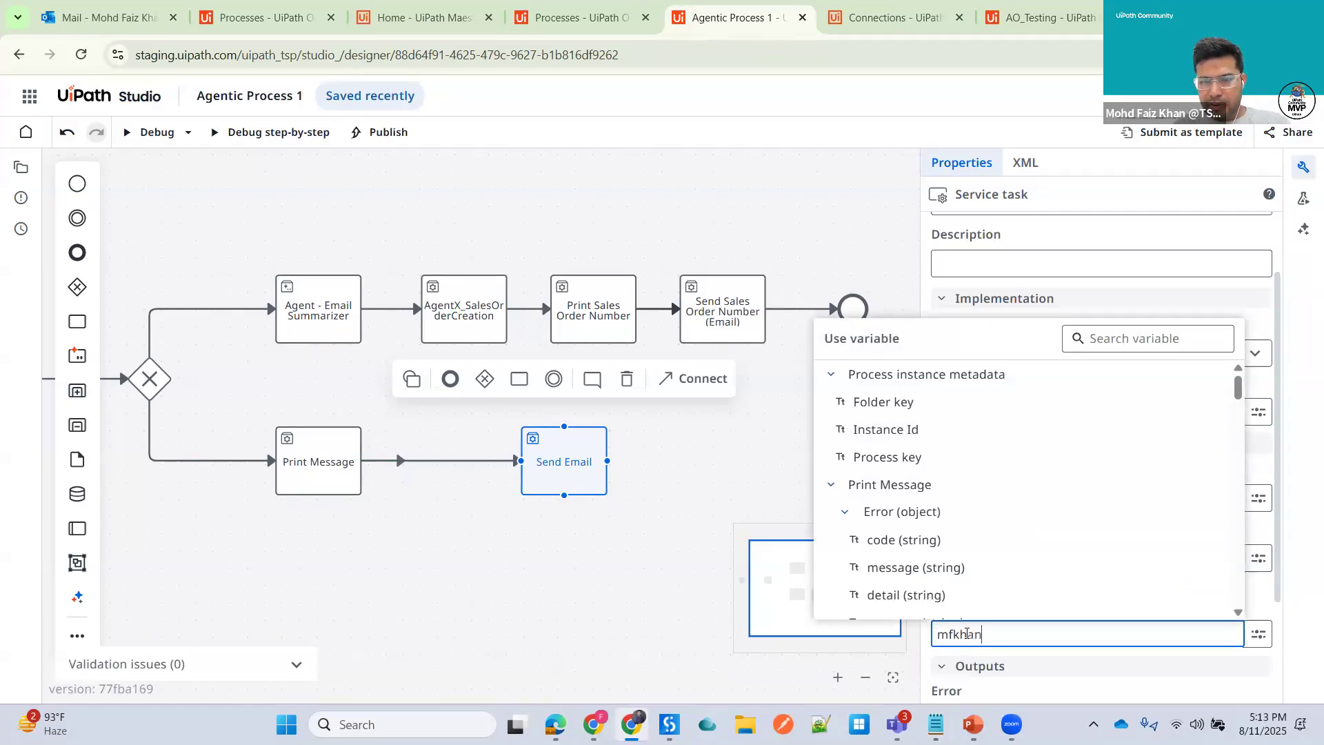
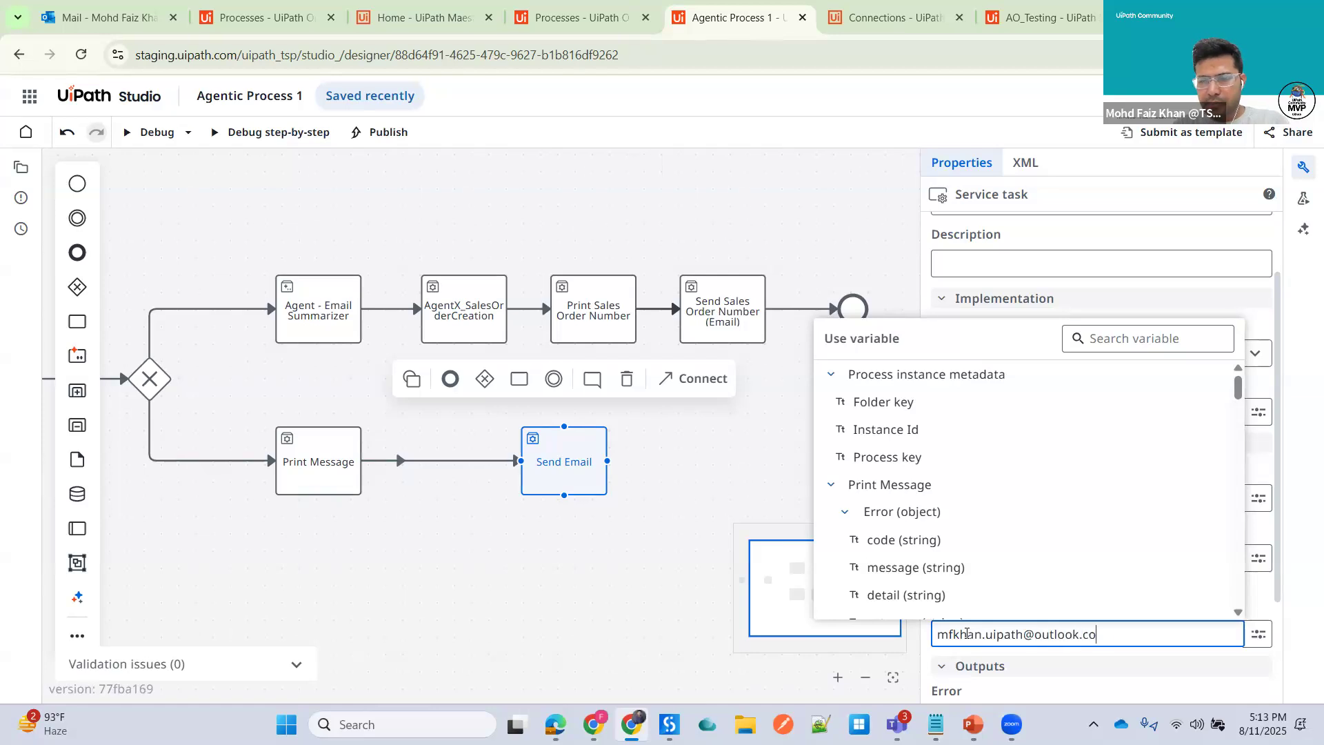
click(695, 447)
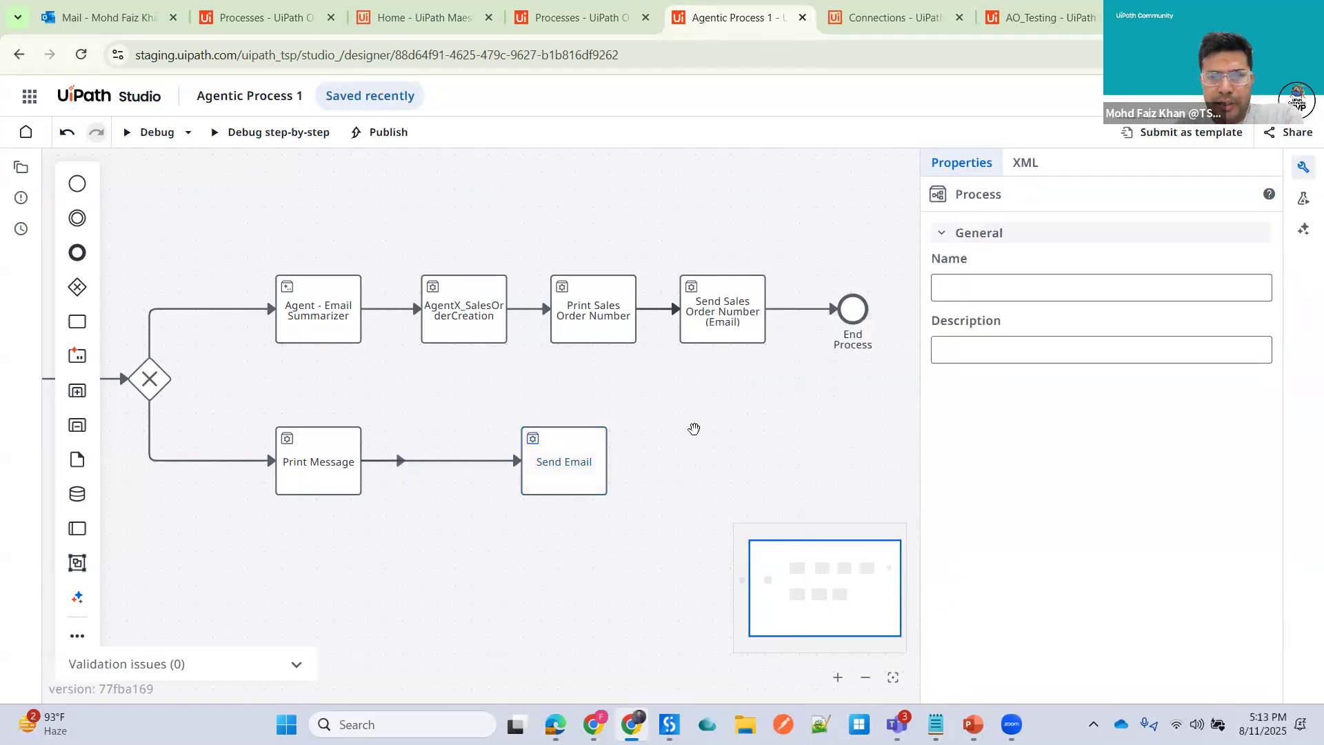
- Connect the Send Email task to the End Process event
click(607, 465)
drag(607, 460, 853, 319)
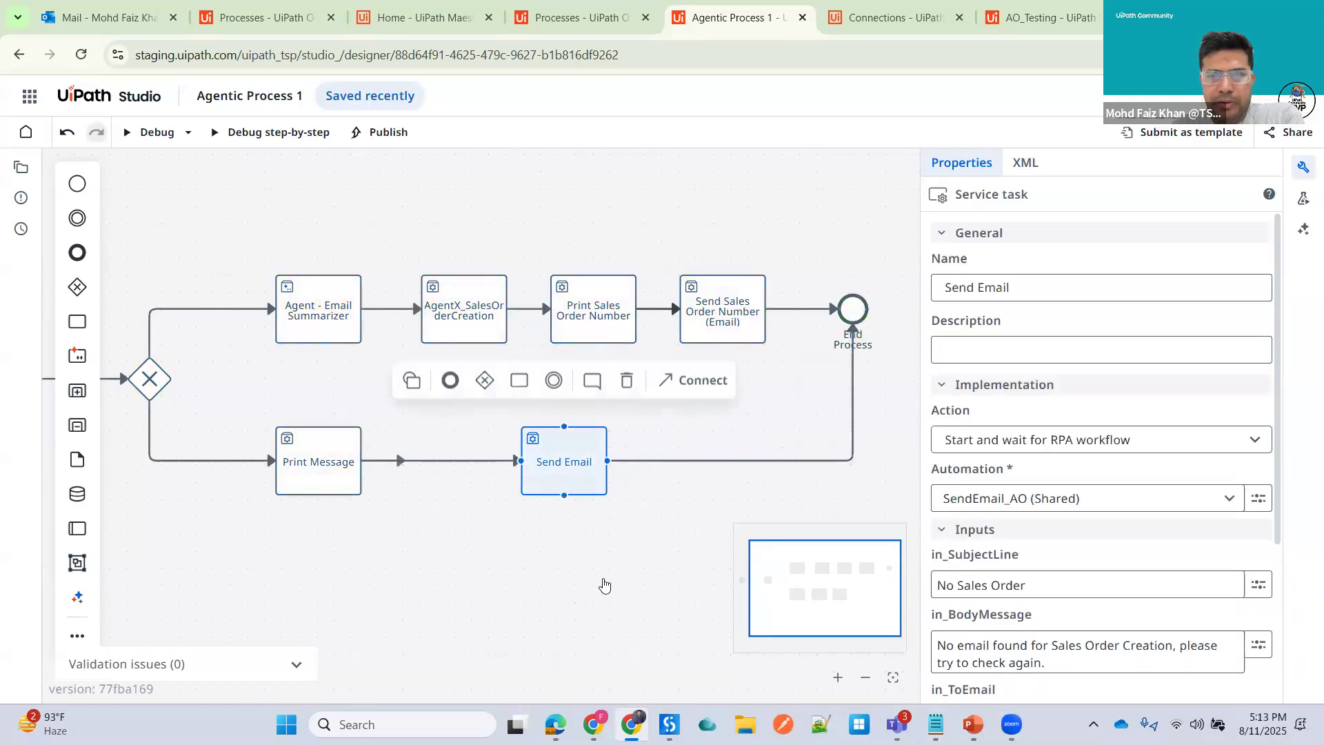
click(546, 578)
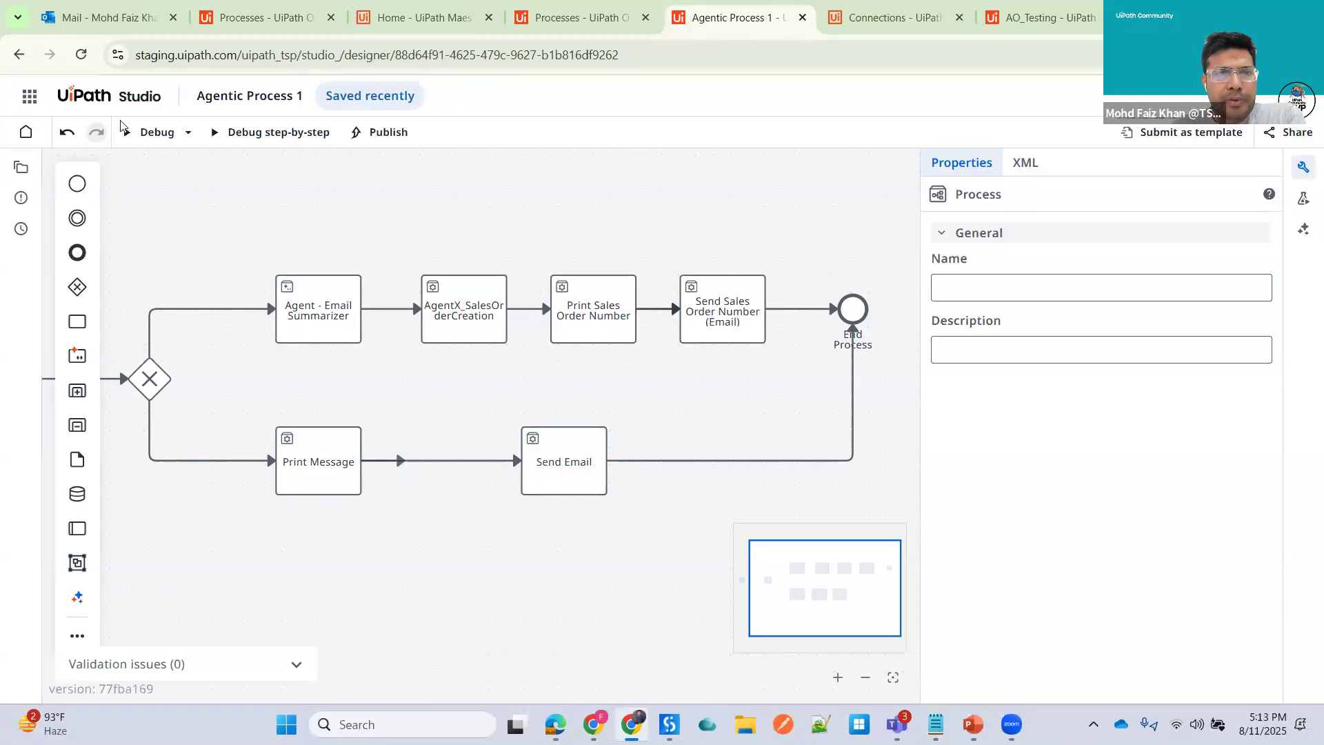
- Copy the Sales Order email's body text and delete the original email from the inbox
click(103, 18)
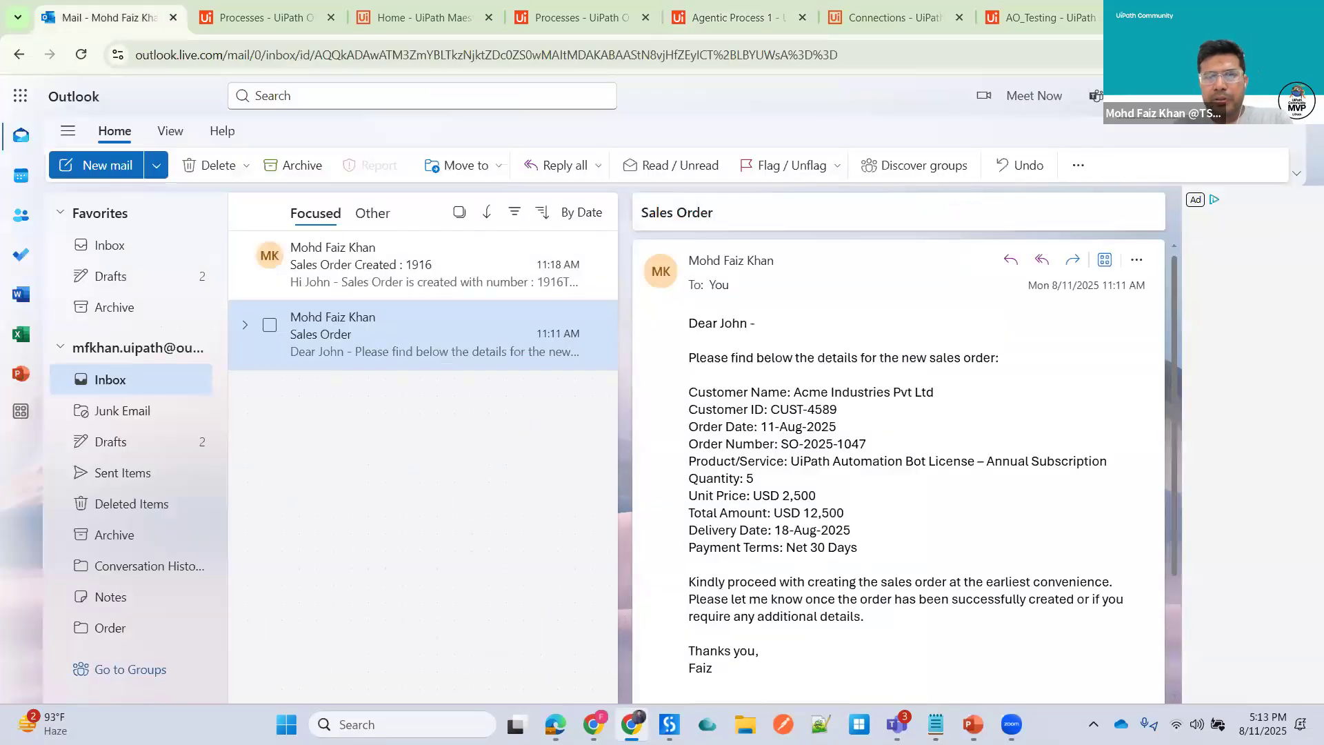
scroll(1002, 472, down, 3)
key(ctrl+a)
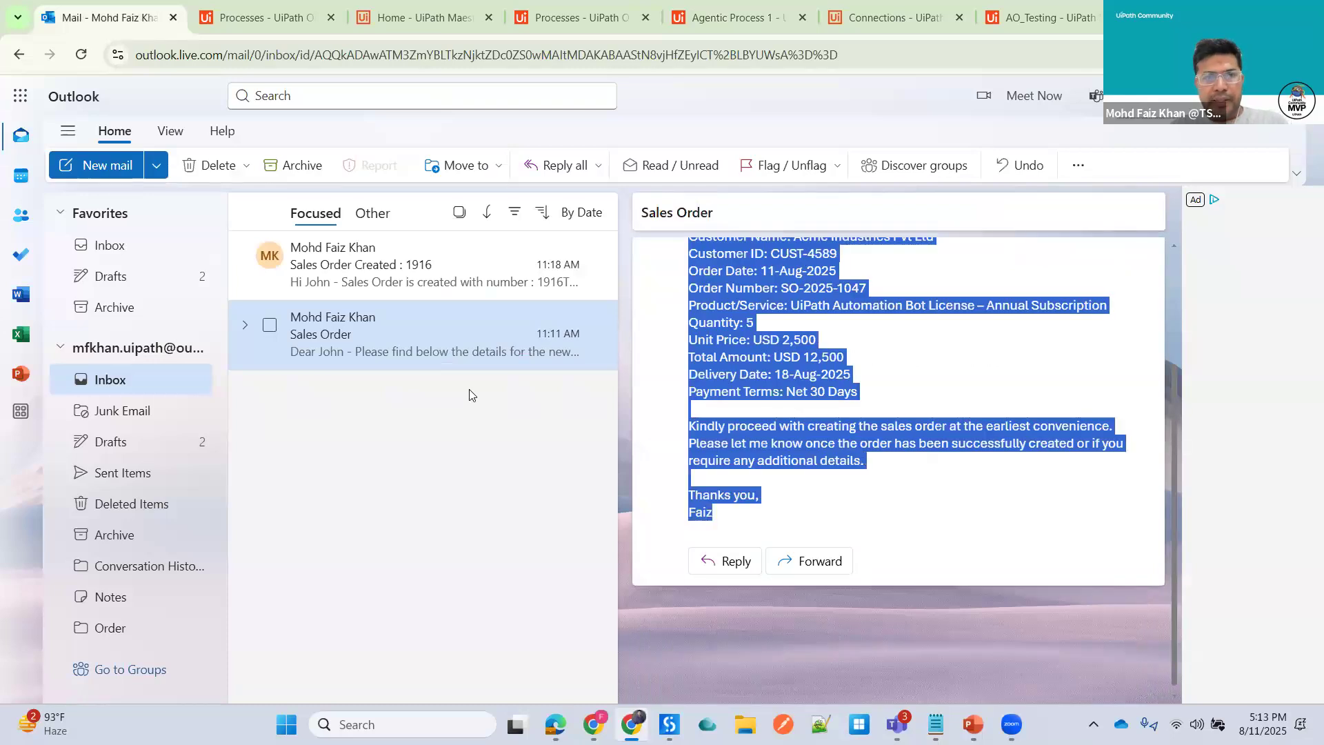
click(599, 267)
click(597, 262)
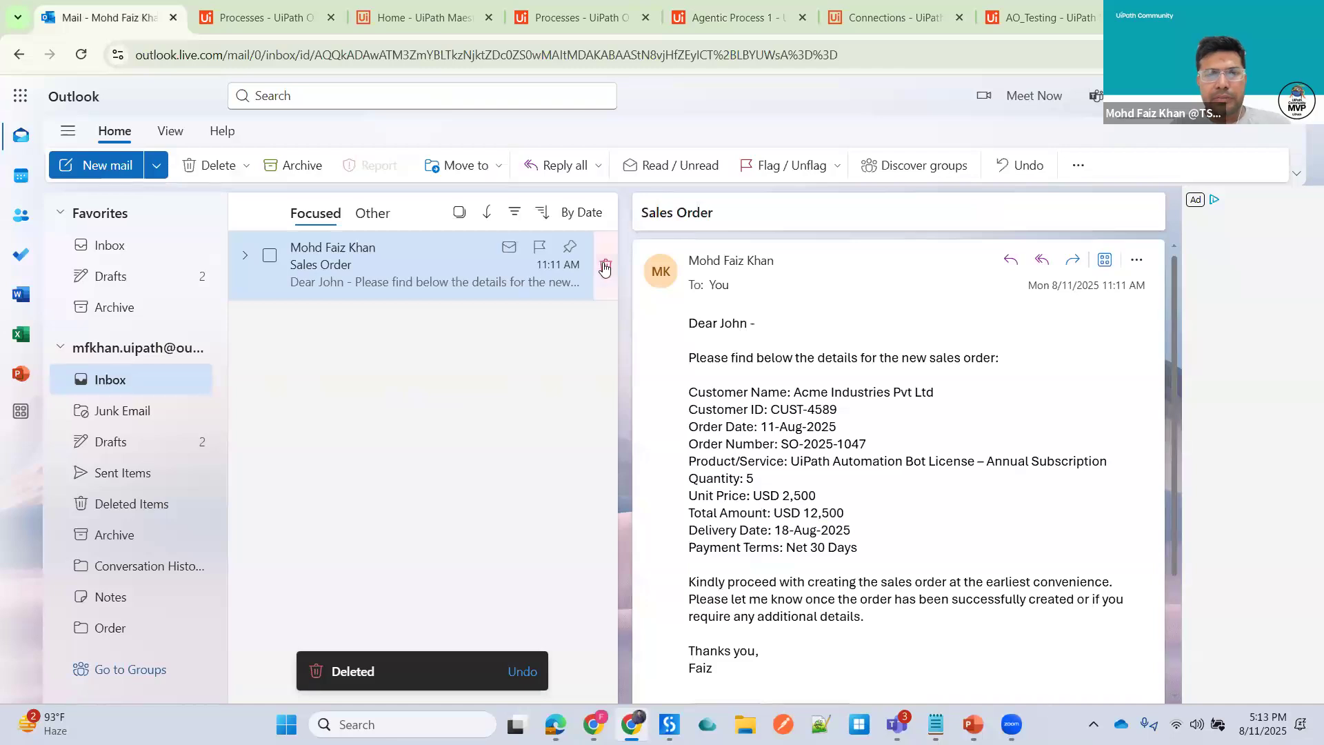
- Send a new email to your own address with subject "Sales Order" and the copied order details as body
click(100, 171)
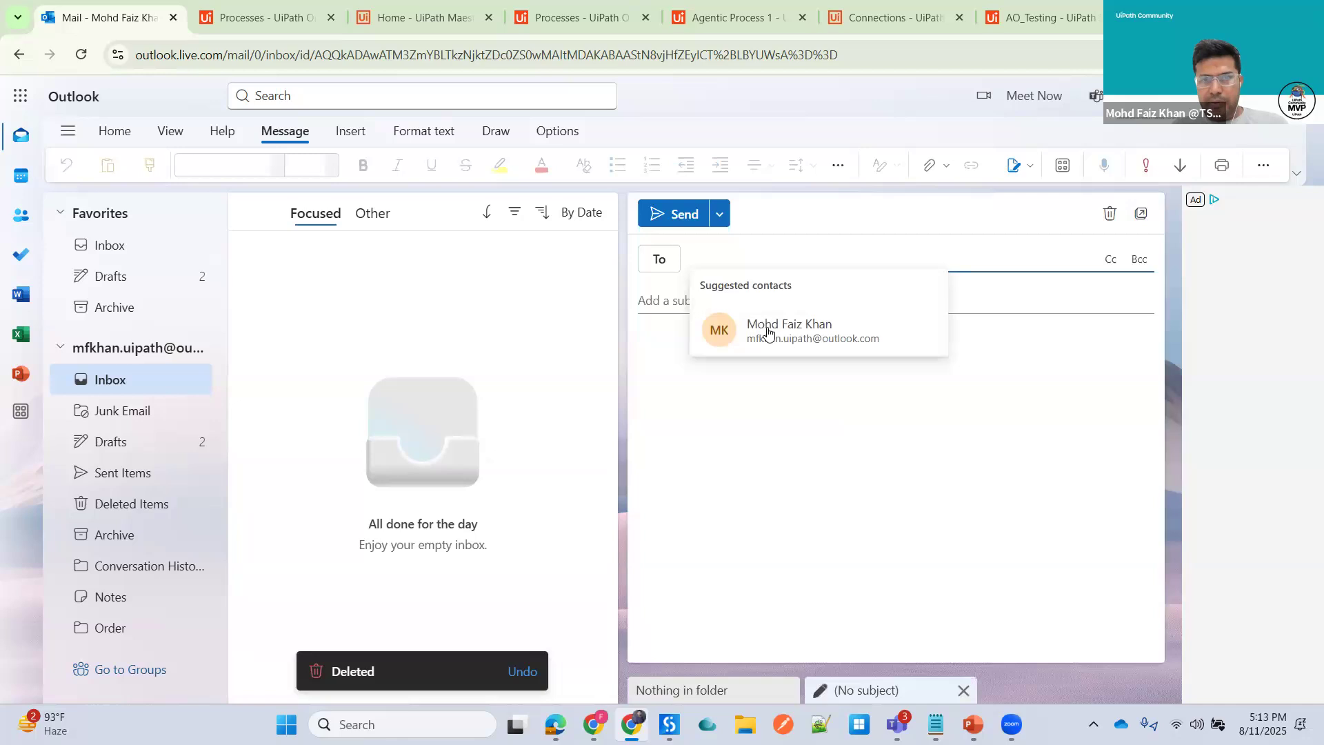
click(696, 328)
click(668, 300)
text(Sal)
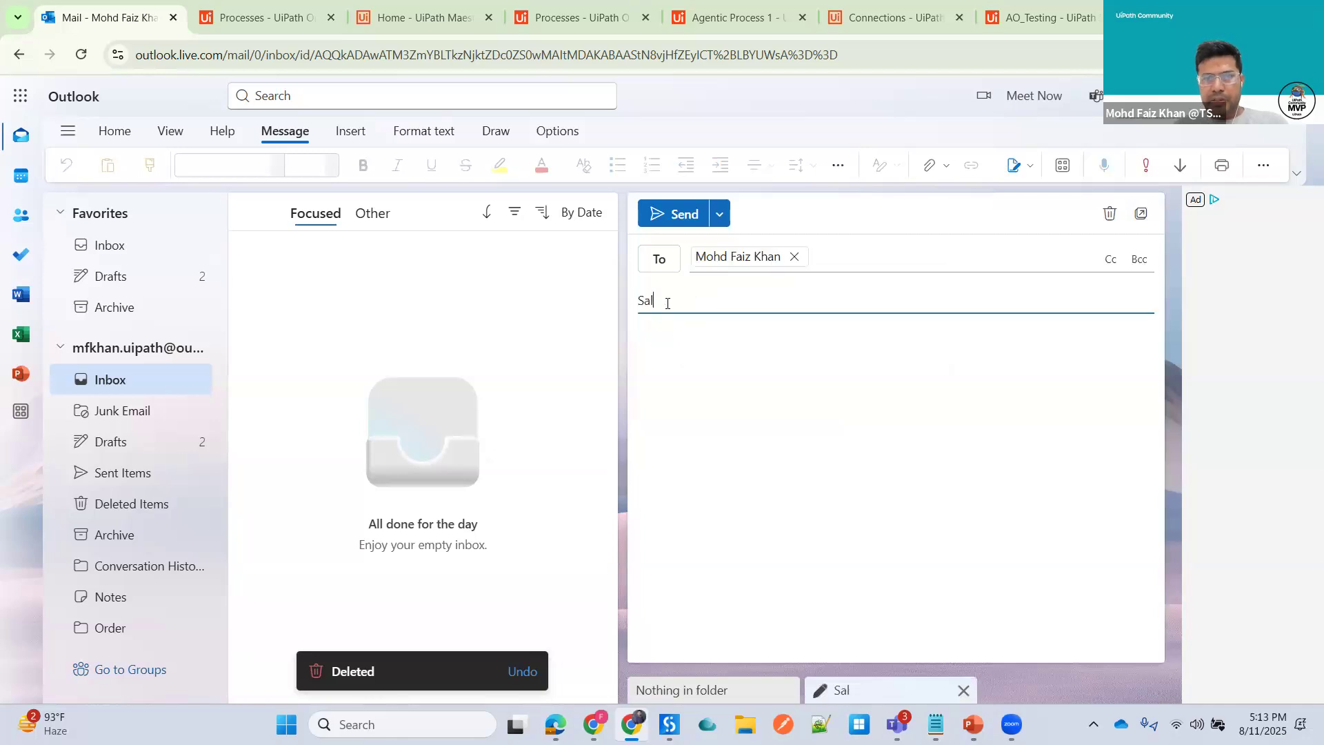
text(es Order)
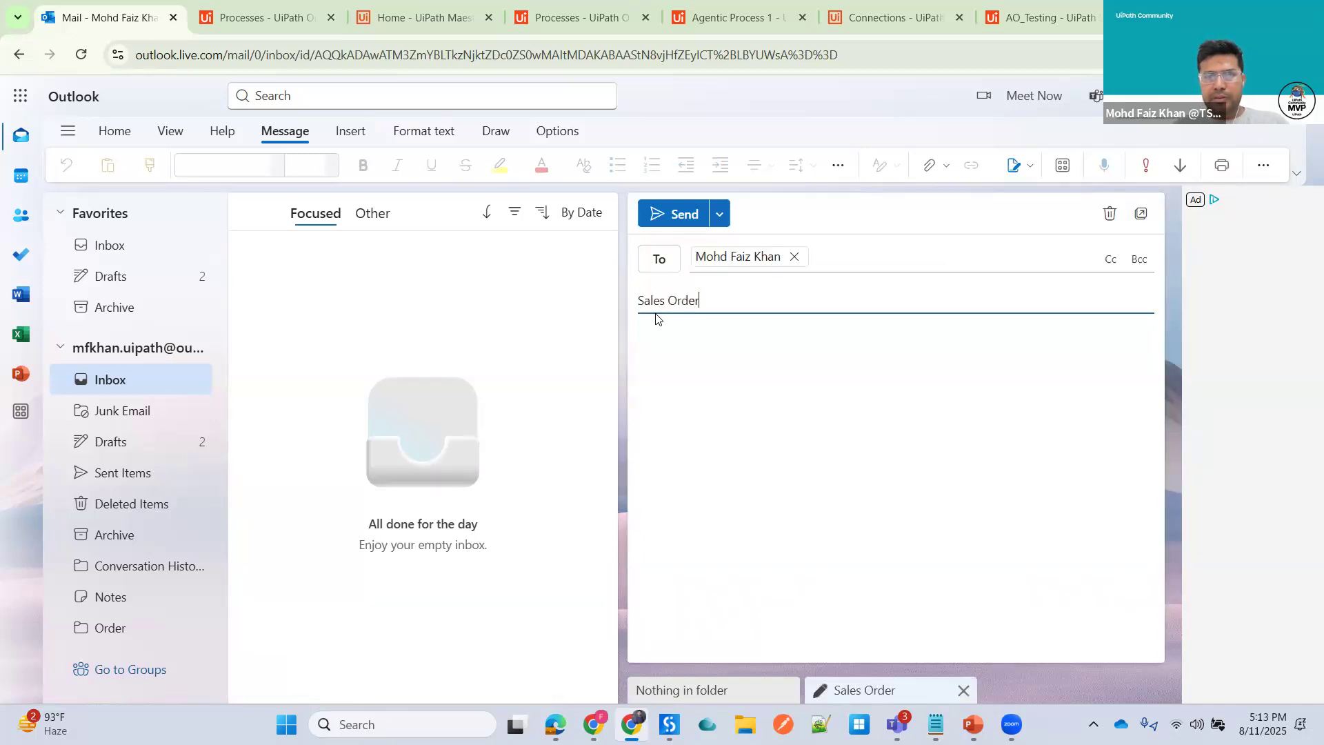
click(707, 353)
text(Dear John -  Please find below the details for the new sales order:  Customer Name: Acme Industries Pvt Ltd Customer ID: CUST-4589 Order Date: 11-Aug-2025 Order Number: SO-2025-1047 Product/Service: UiPath Automation Bot License – Annual Subscription Quantity: 5 Unit Price: USD 2,500 Total Amount: USD 12,500 Delivery Date: 18-Aug-2025 Payment Terms: Net 30 Days  Kindly proceed with creating the sales order at the earliest convenience. Please let me know once the order has been successfully created or if you require any additional details.  Thanks you, Faiz)
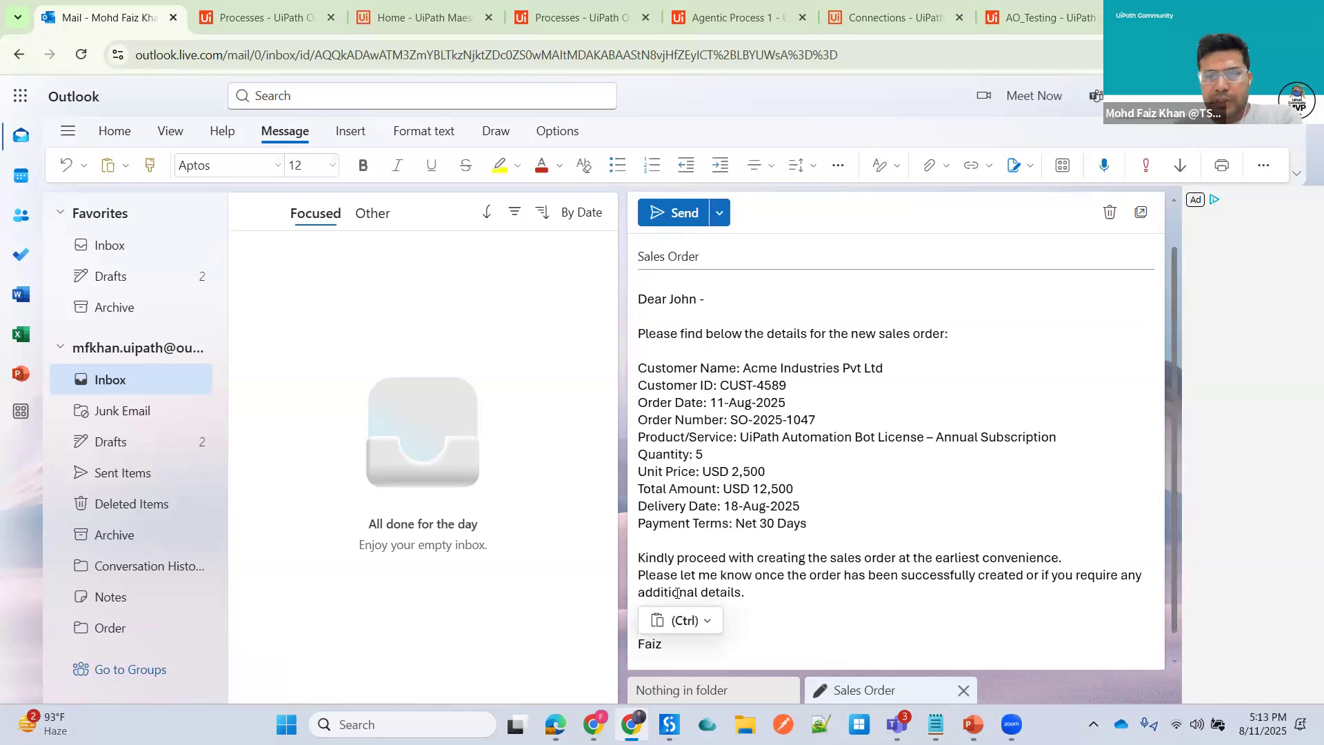
click(660, 219)
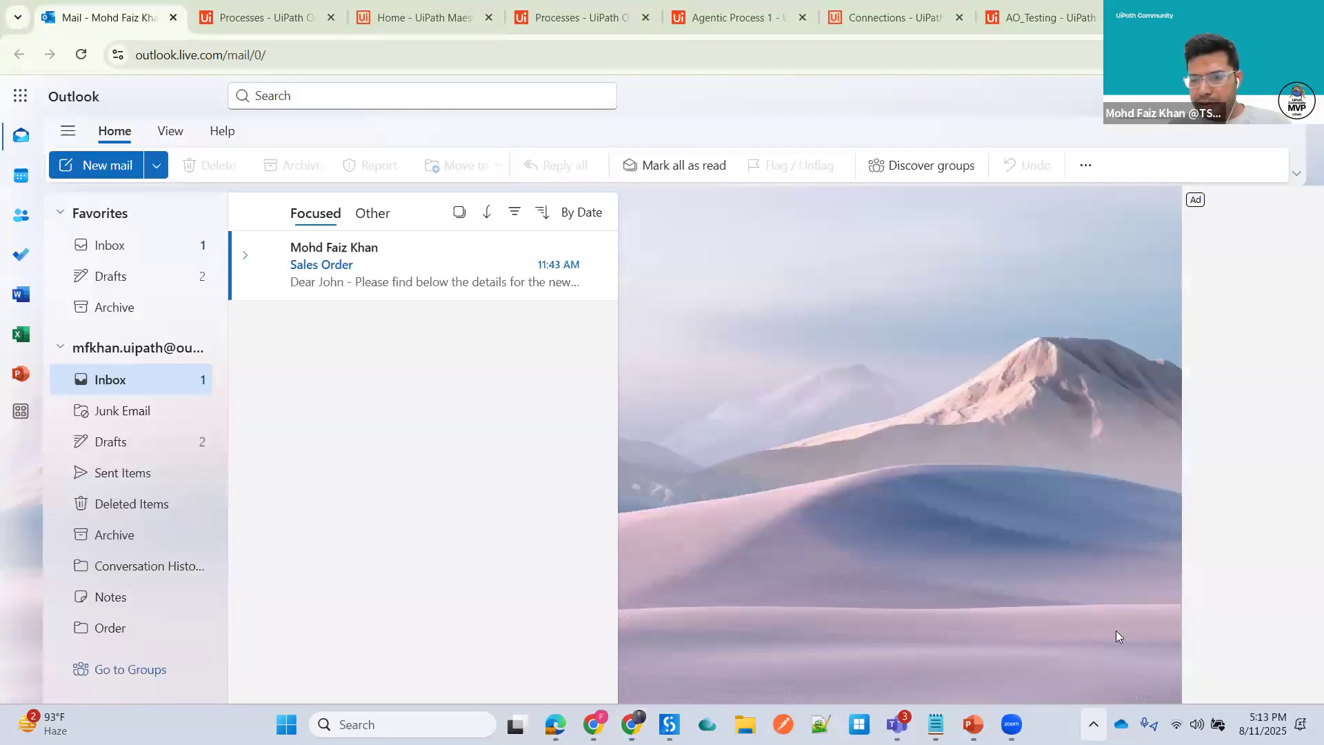
- Check the VPN connection status and open the newly received Sales Order email
click(1093, 724)
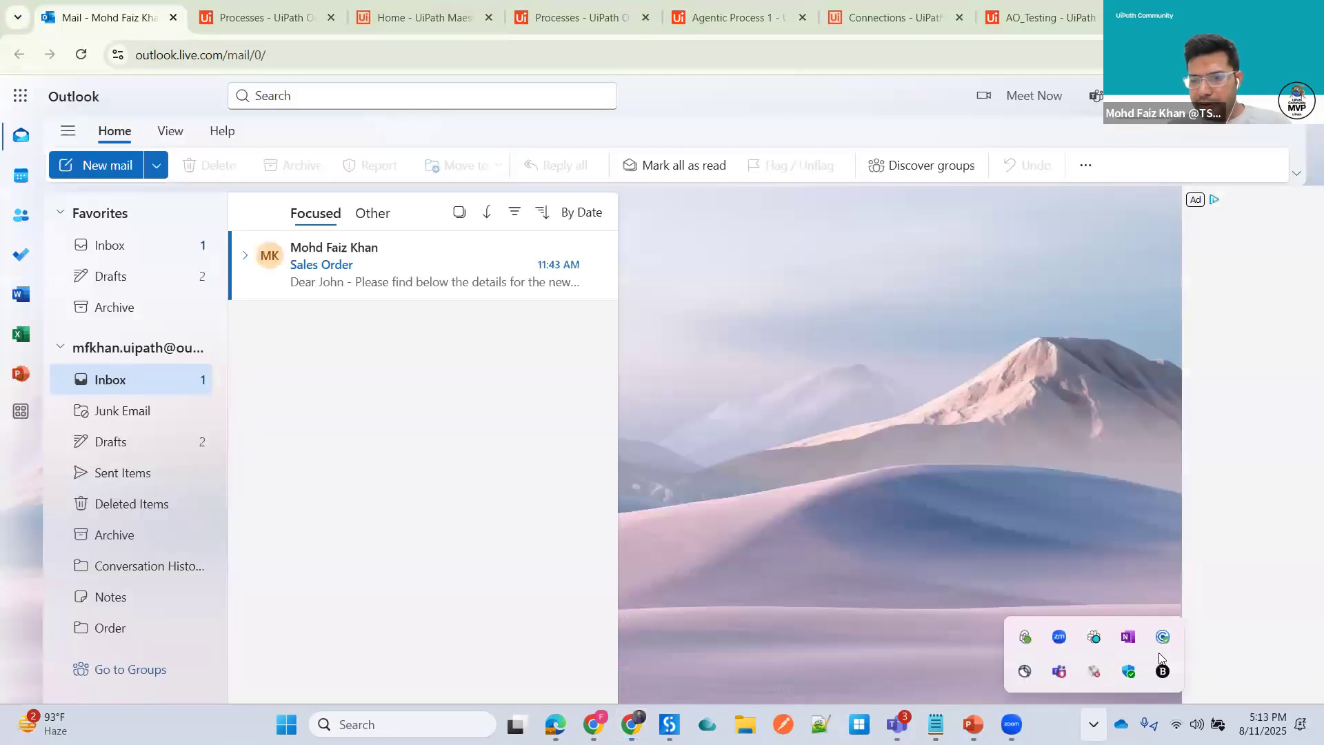
click(1162, 636)
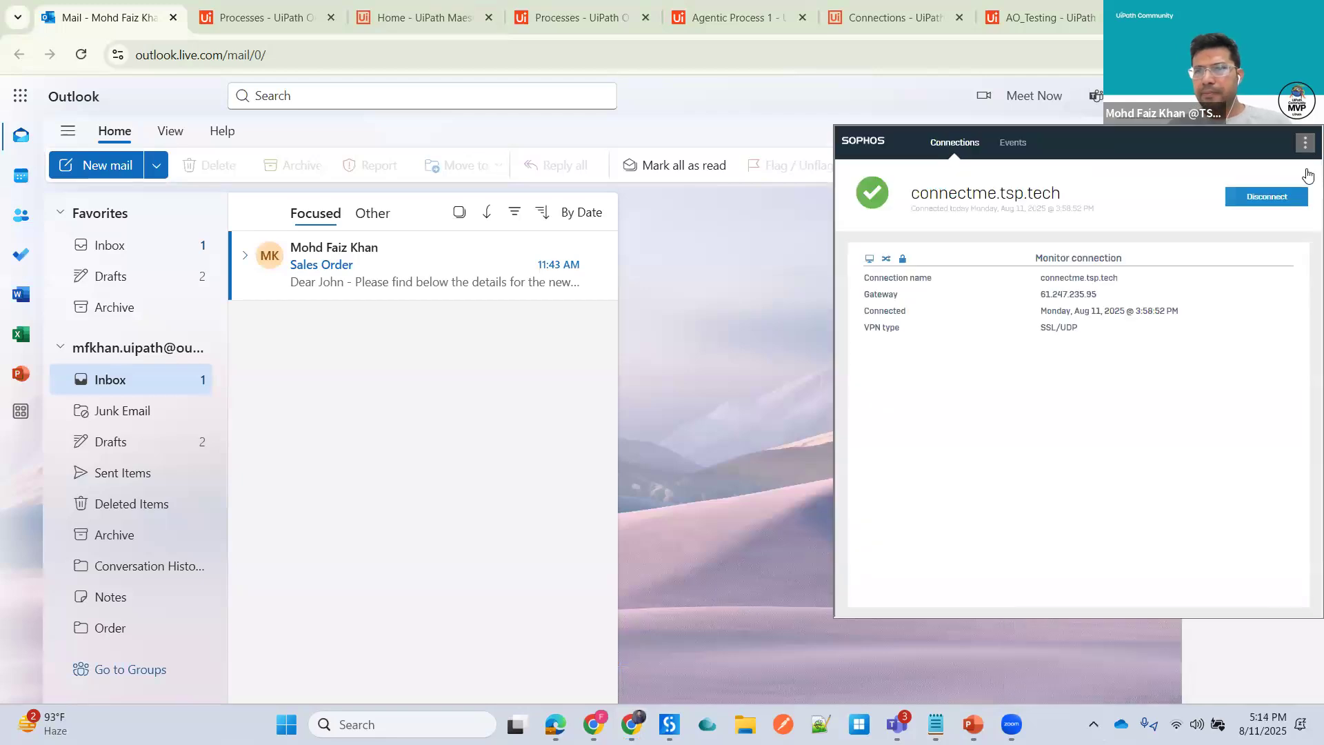
click(381, 286)
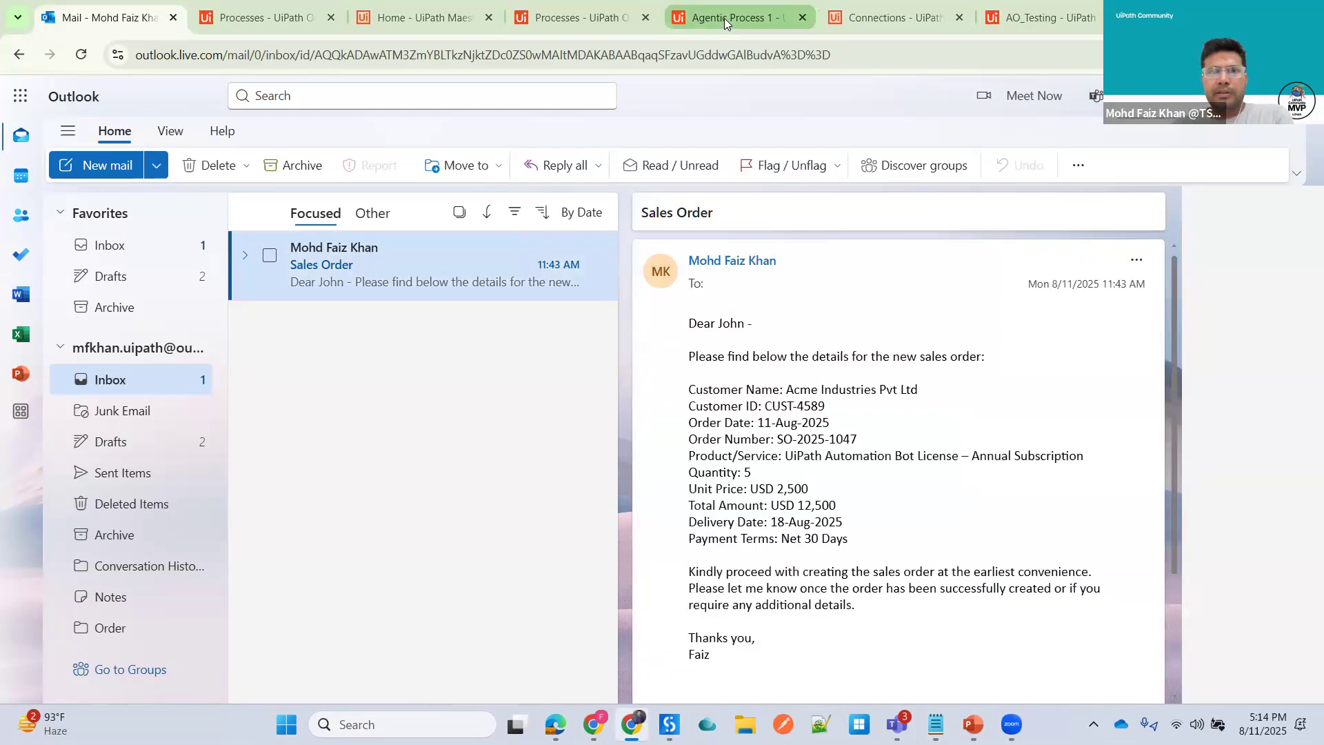
- Name the process's message start event "Email Trigger"
click(726, 18)
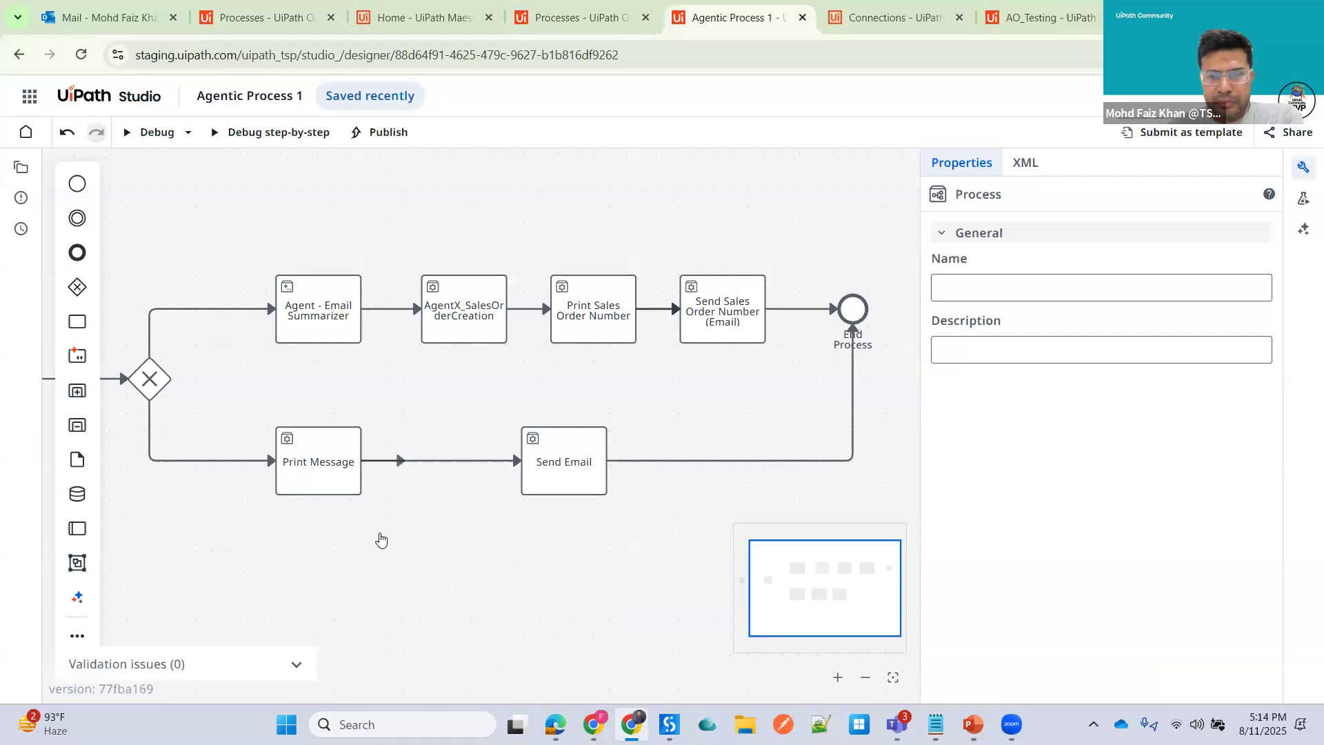
drag(859, 591, 789, 595)
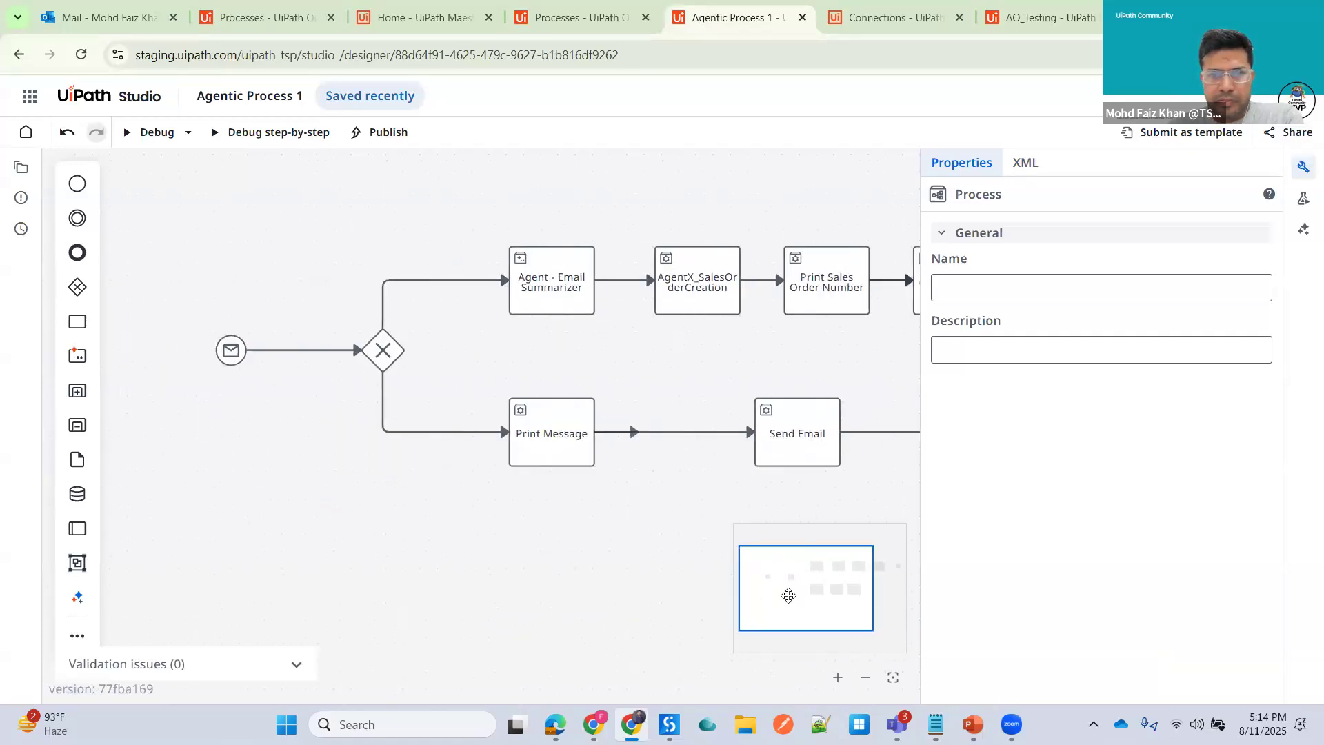
click(163, 372)
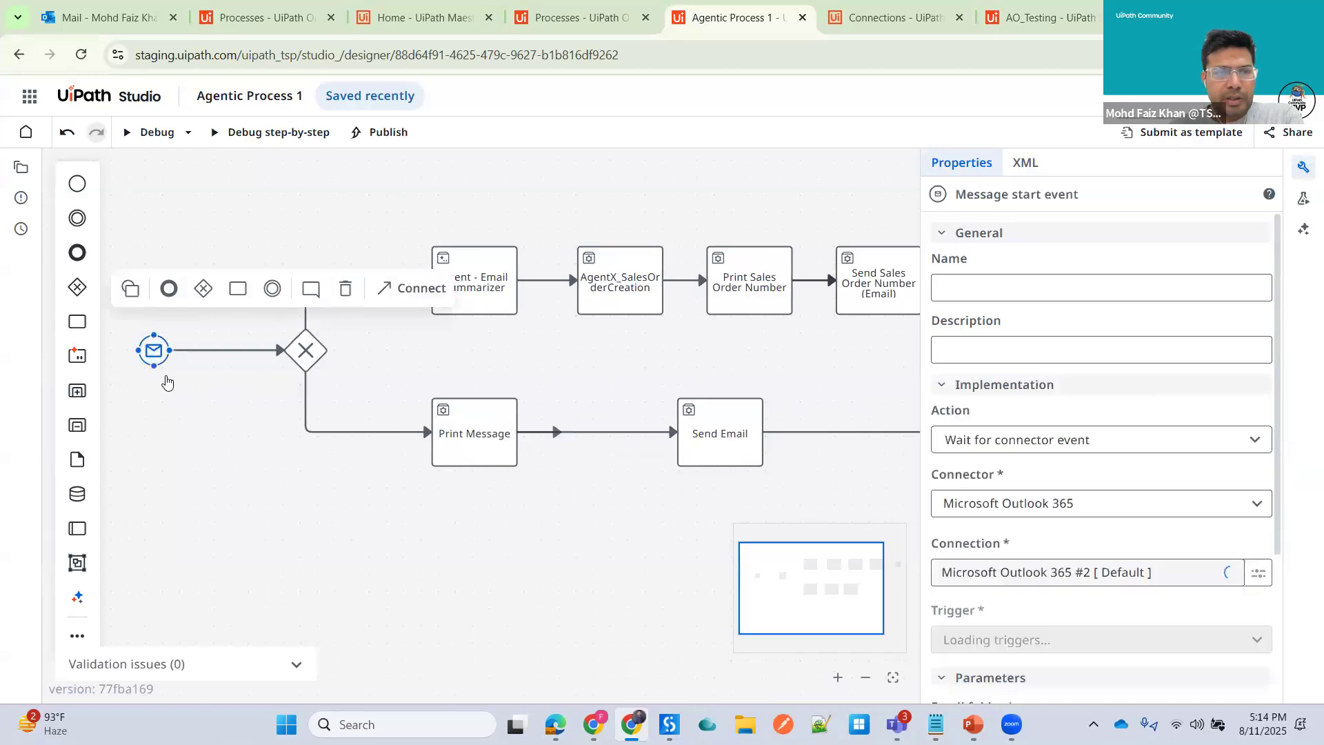
text(GEt)
key(BackSpace)
key(BackSpace)
text(Email Trigger)
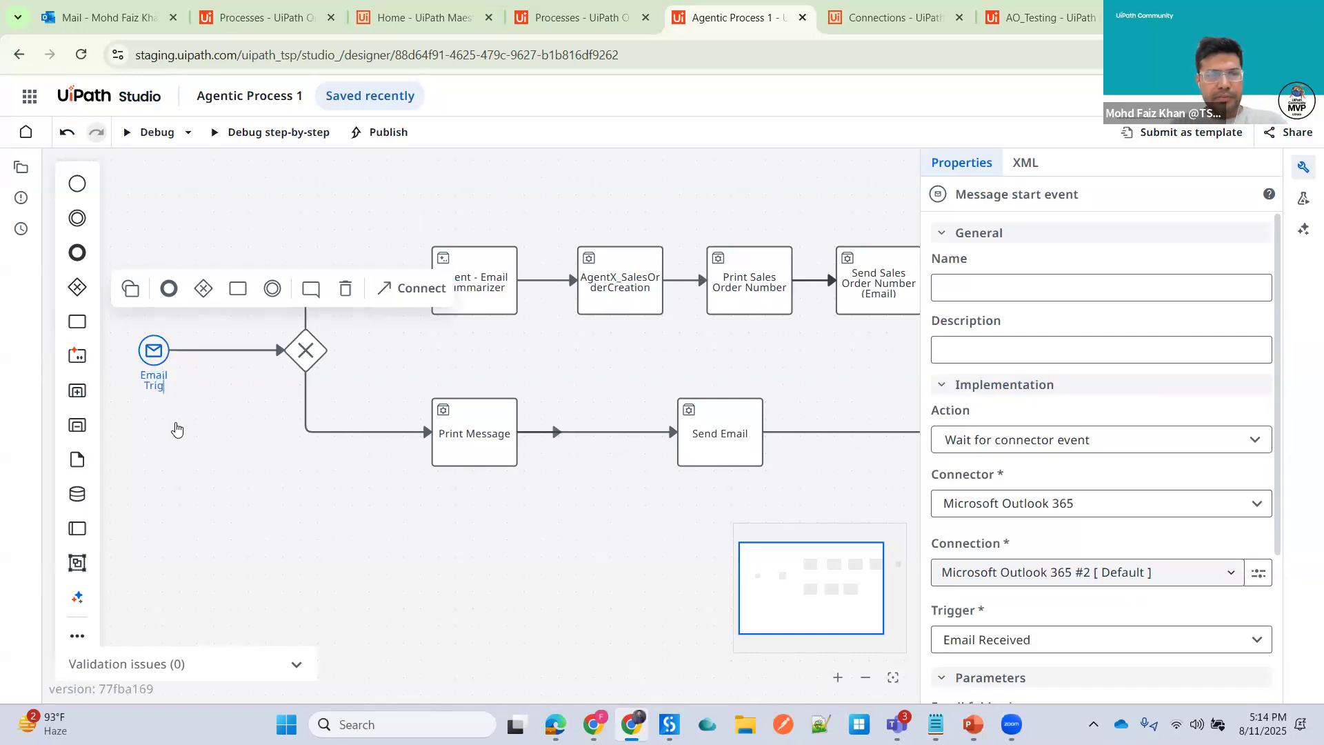
click(274, 488)
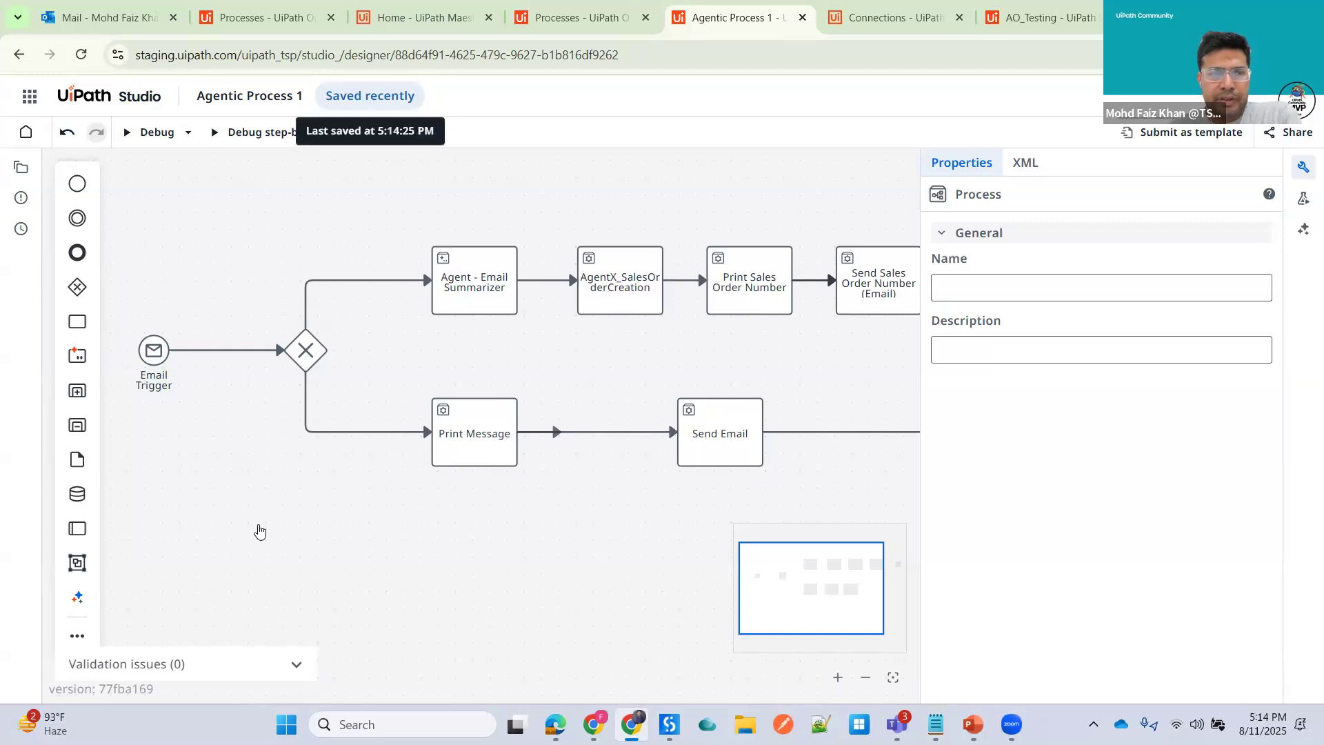
- Start a debug run of the agentic process and review the execution trail and global variables
click(1303, 167)
click(145, 133)
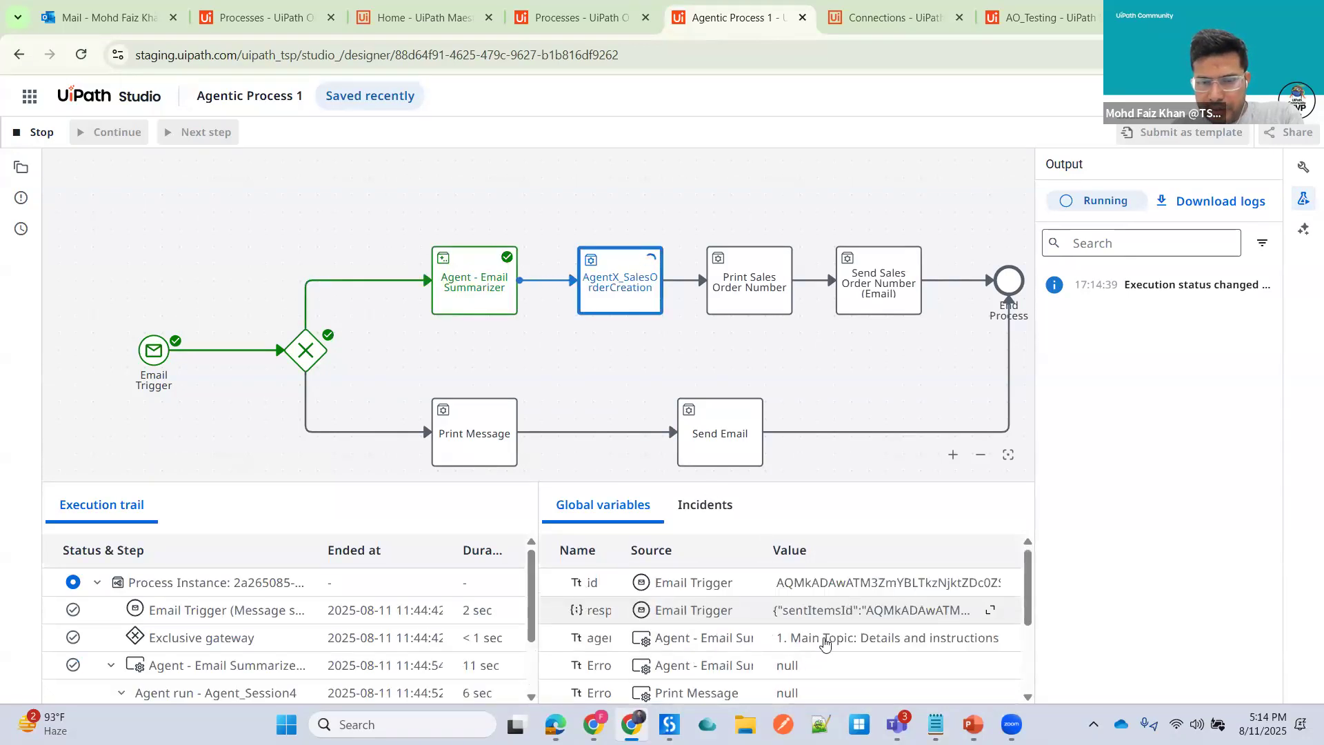
scroll(820, 642, down, 5)
scroll(821, 641, up, 5)
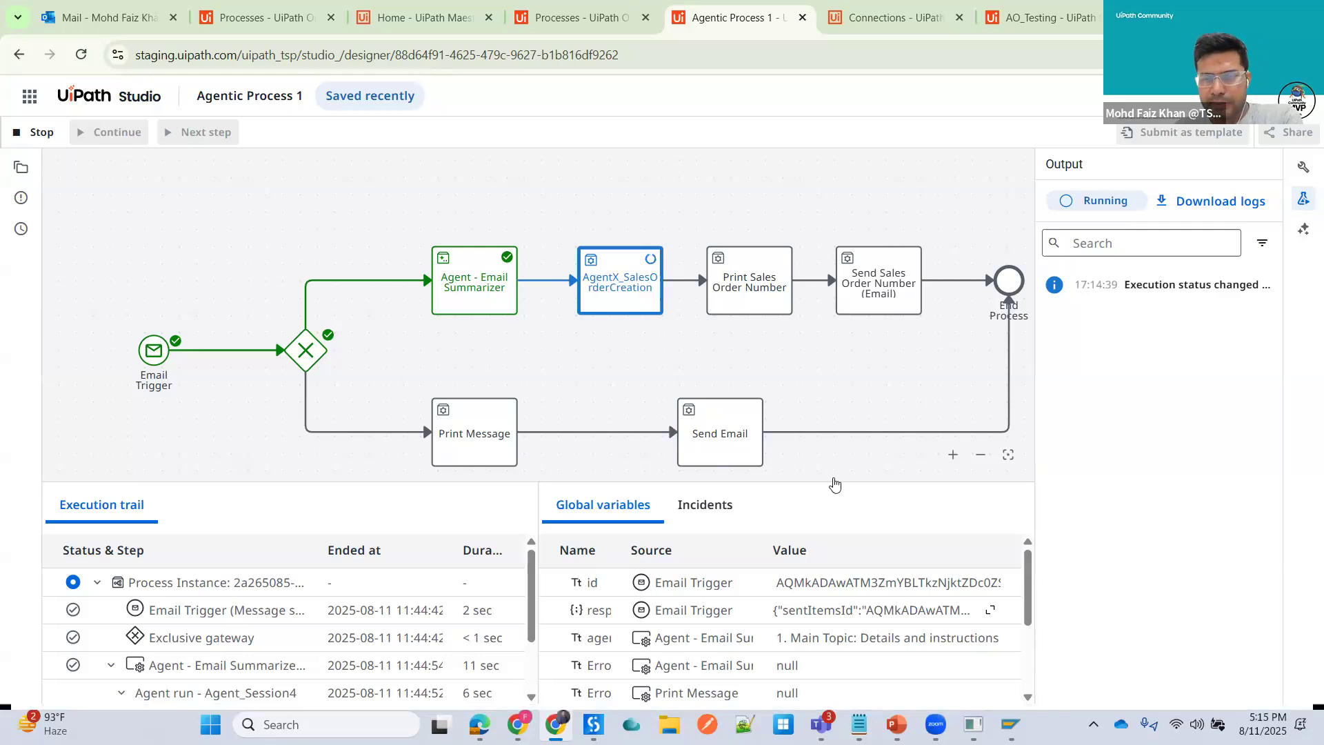
- Switch to SAP and log on with the bot user name
mouse_move(1011, 724)
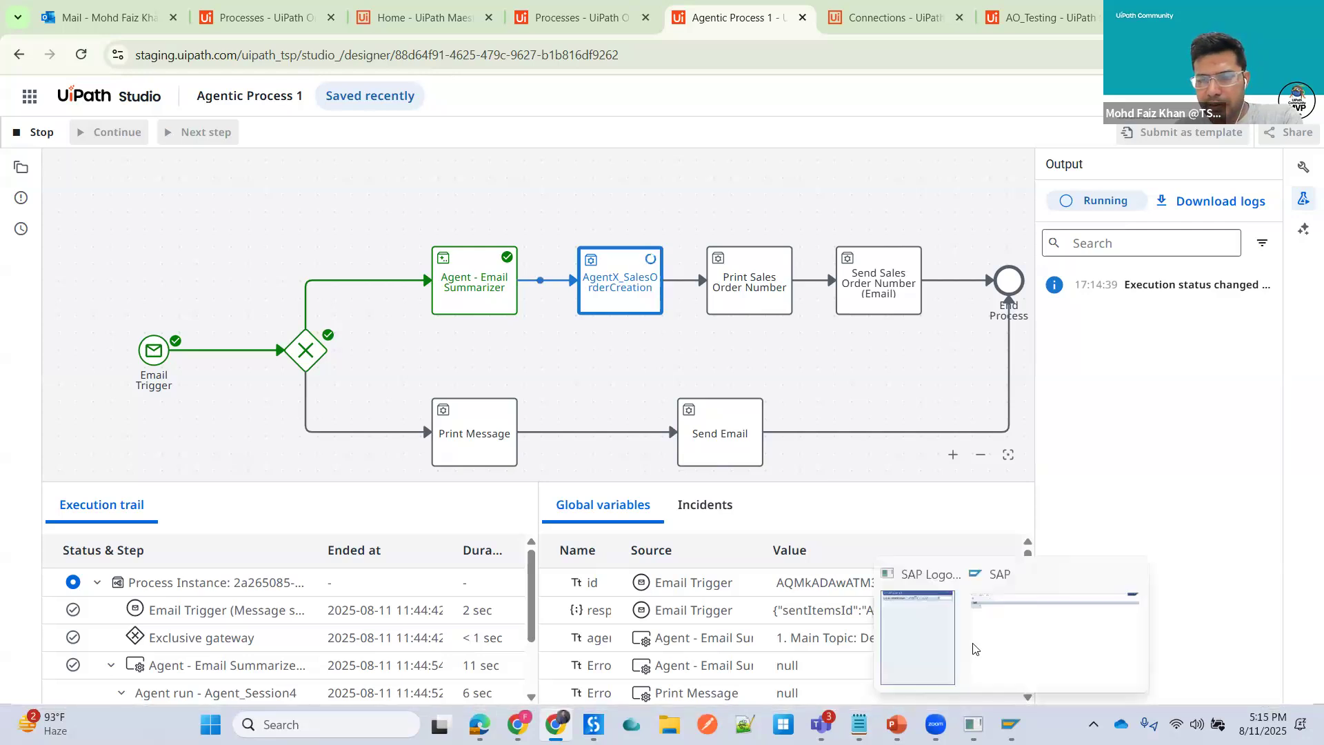
click(1014, 638)
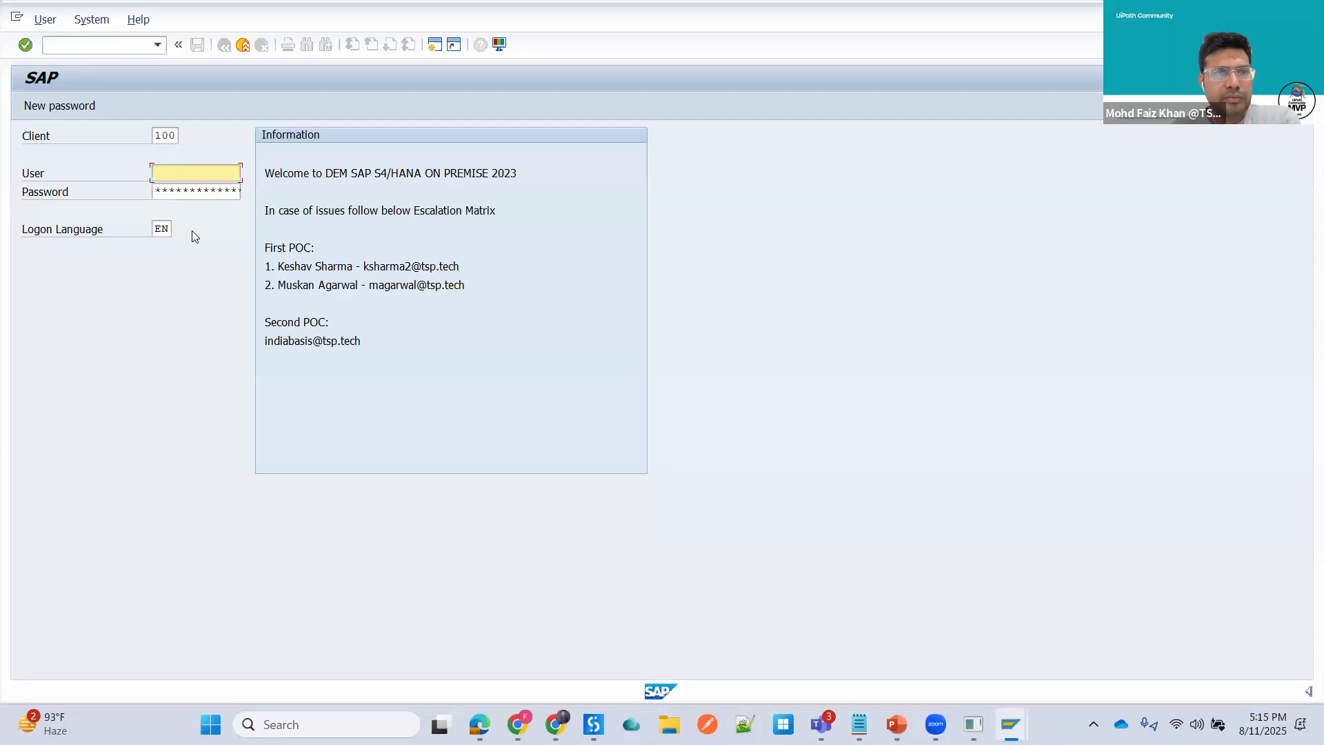
text(RPABOT)
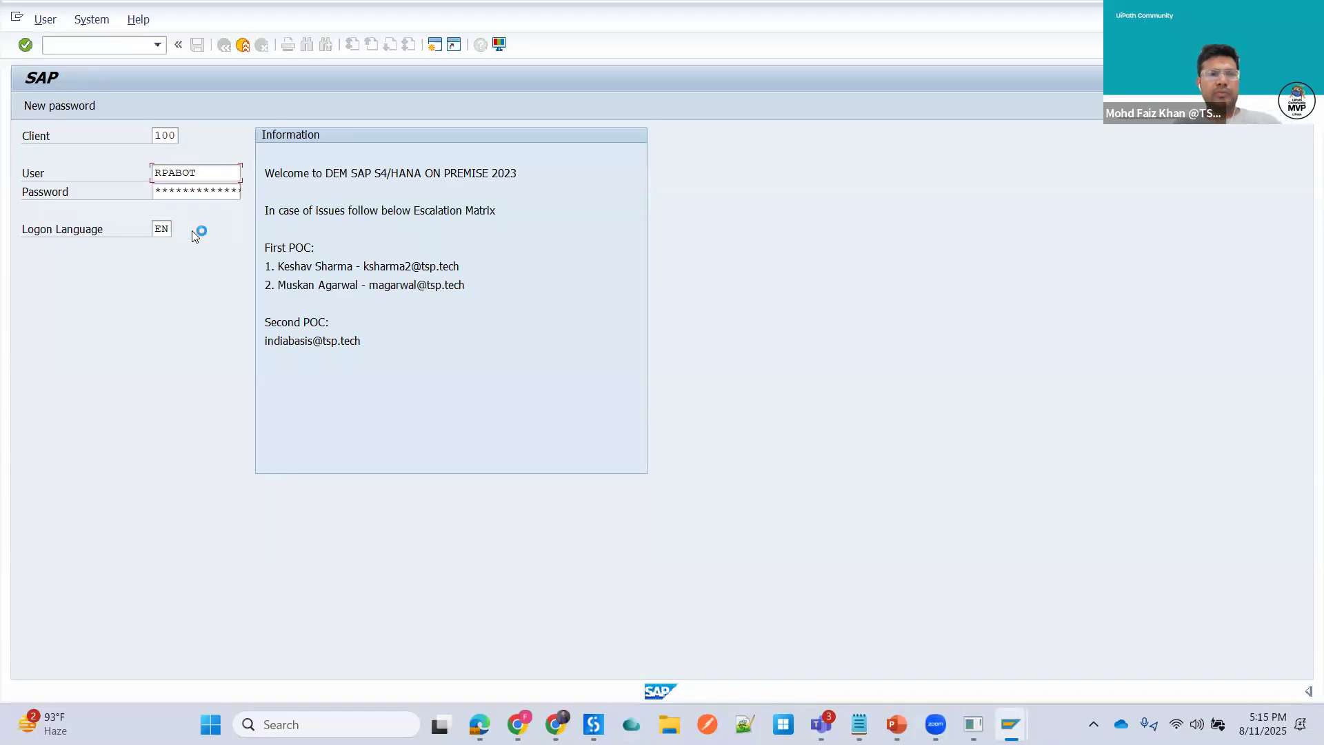
key(Return)
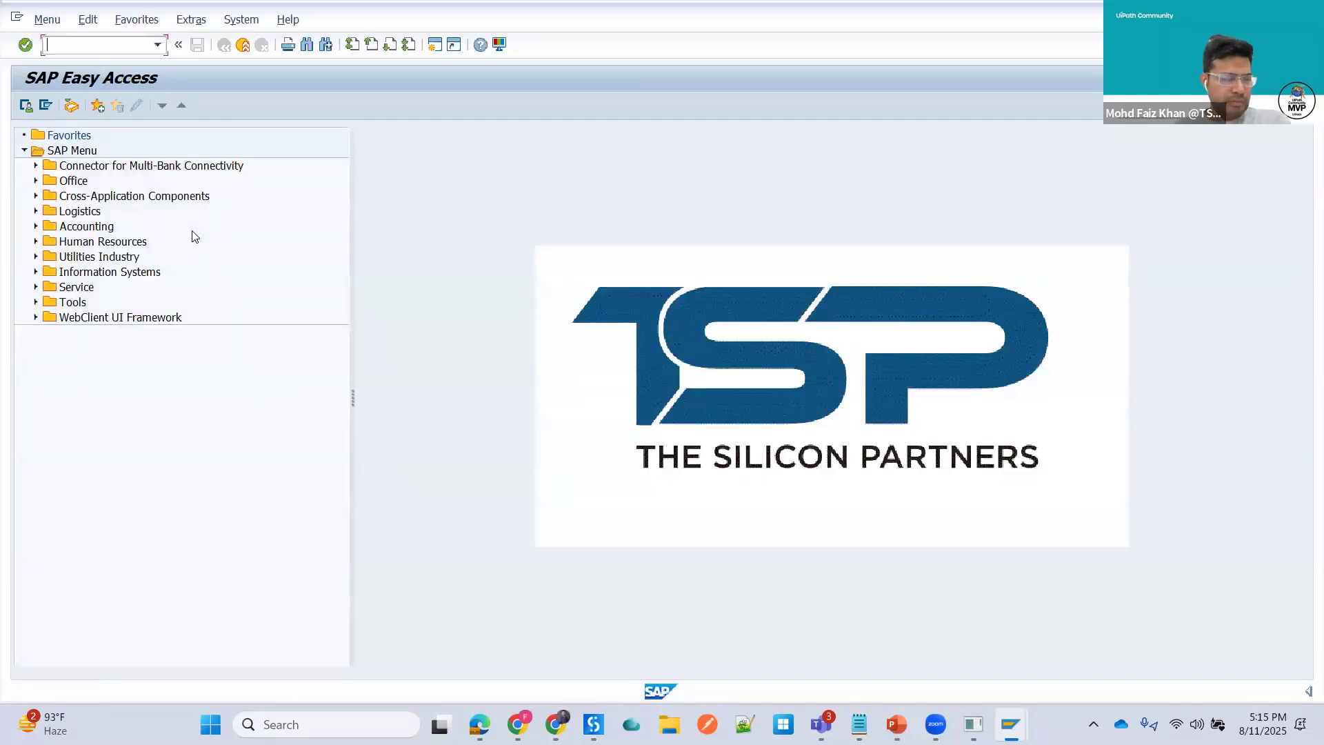
- Start transaction VA01 with order type OR, sales organization 1710, distribution channel 10 and division 00
text(/nVA01)
key(Return)
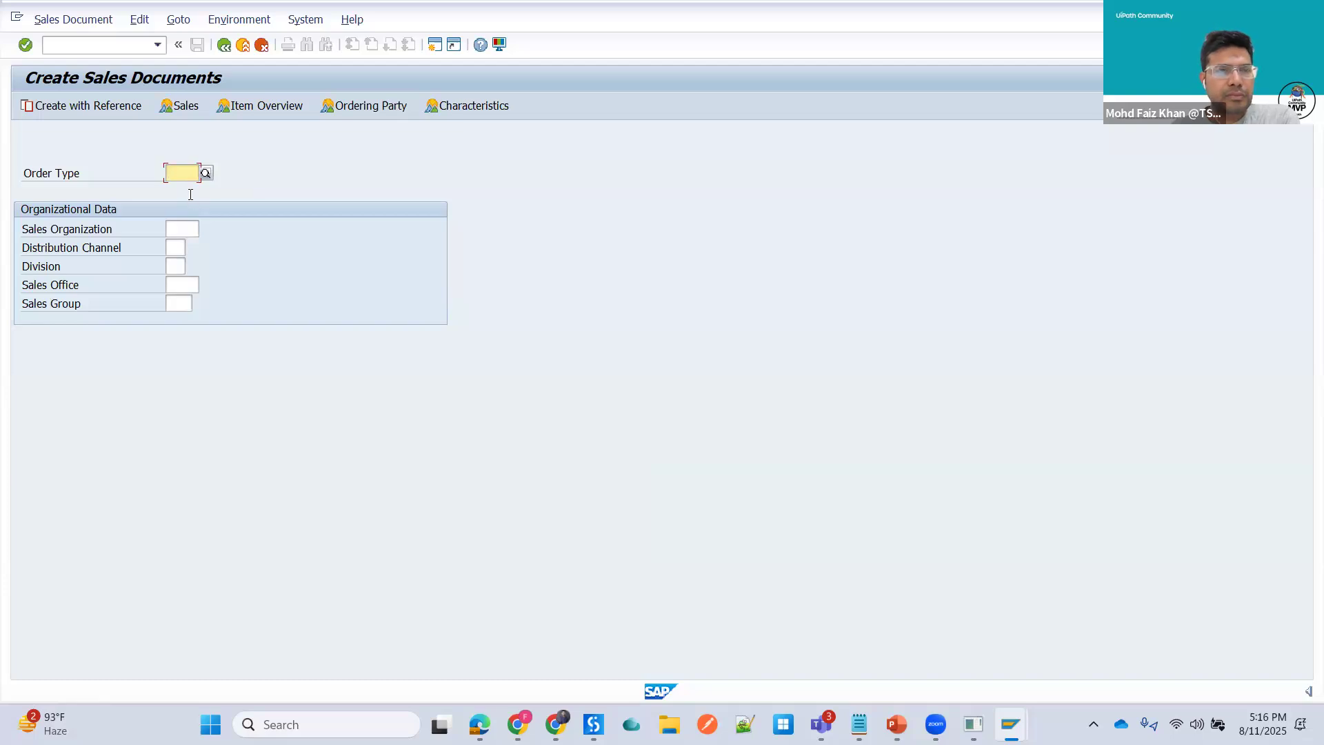
text(OR)
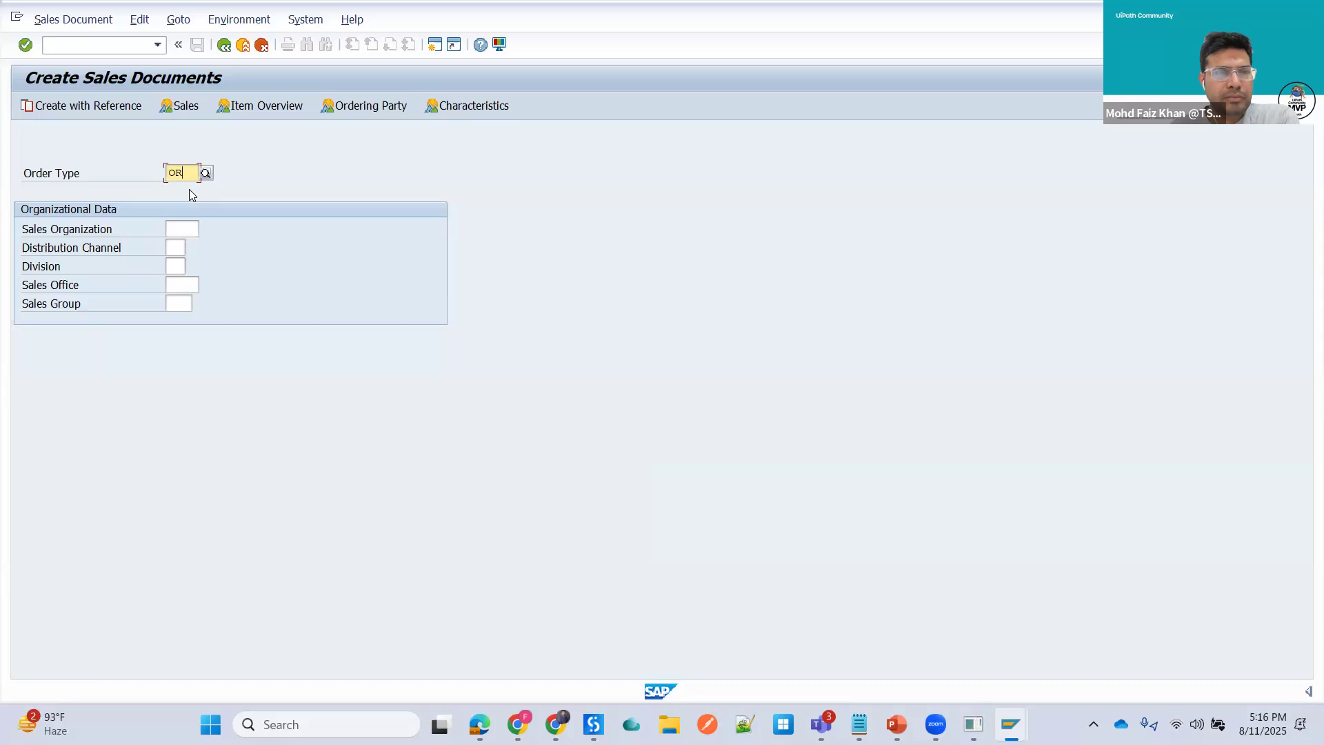
click(190, 229)
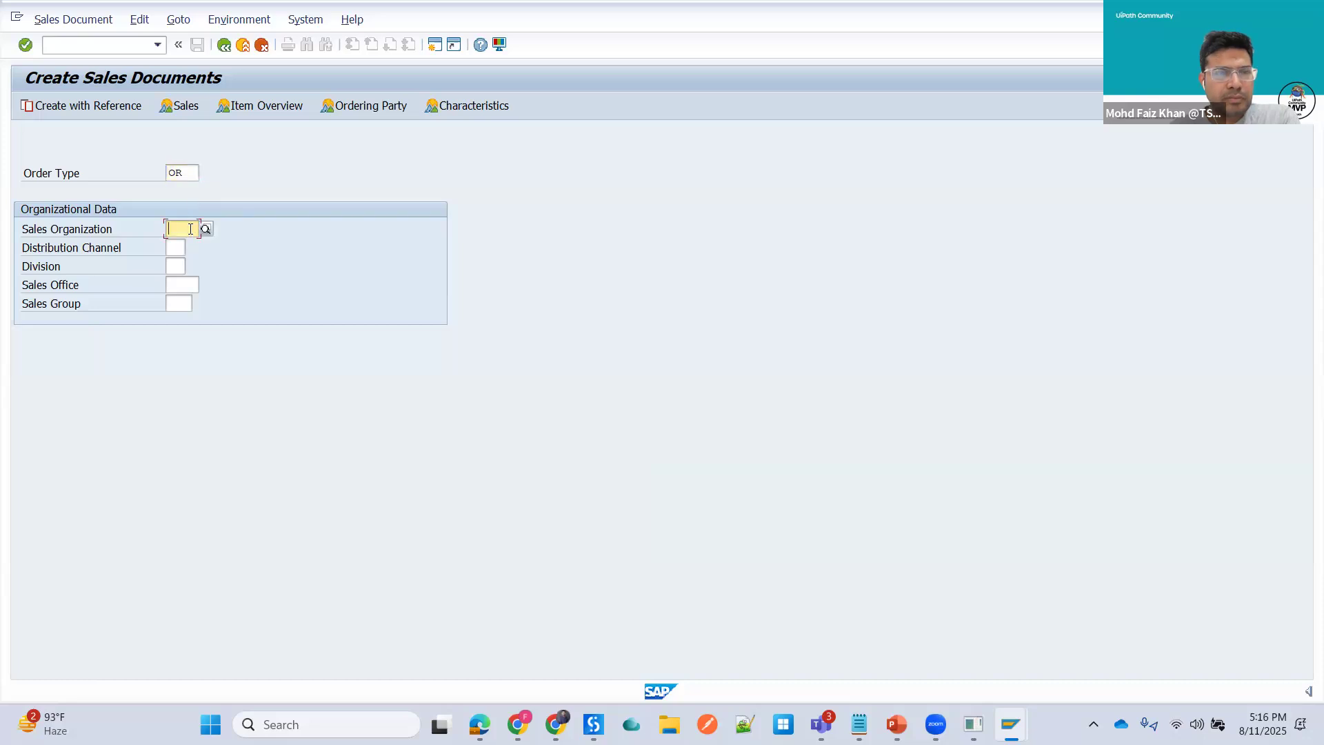
text(1)
click(180, 248)
text(1)
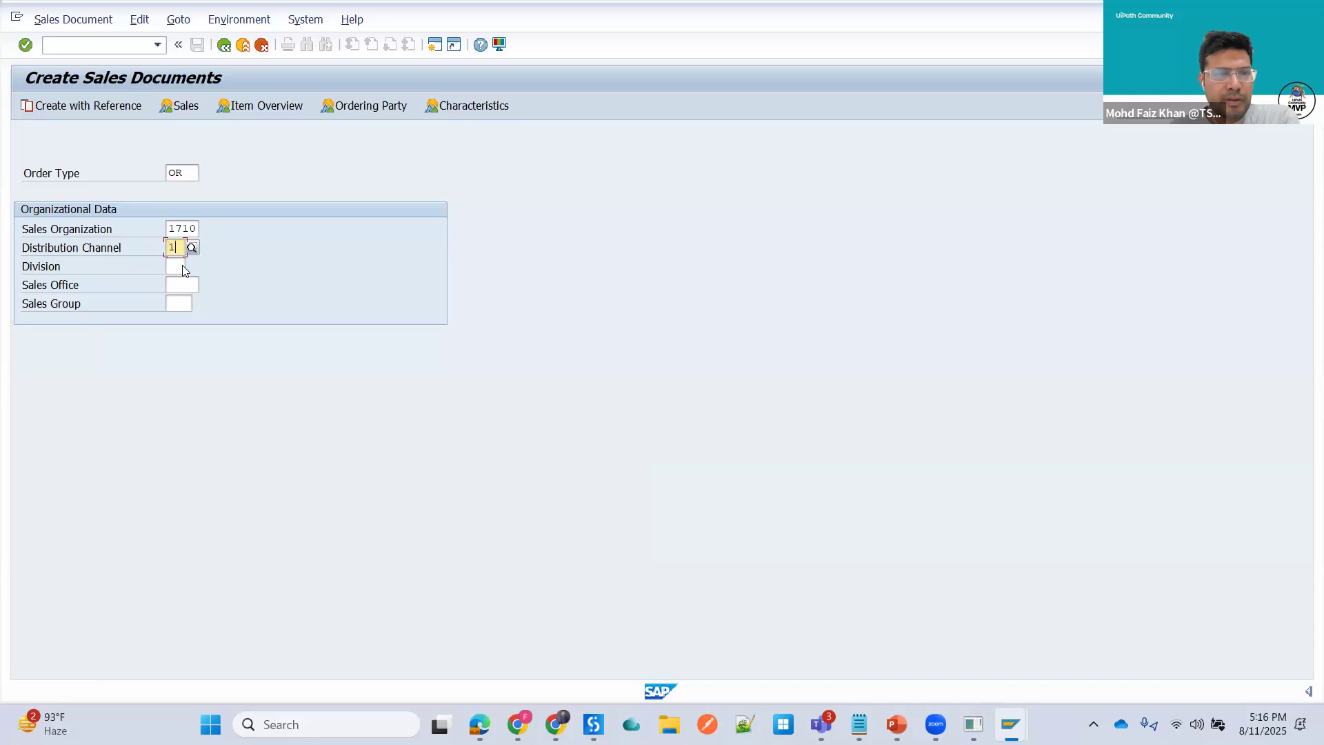
text(0)
click(179, 266)
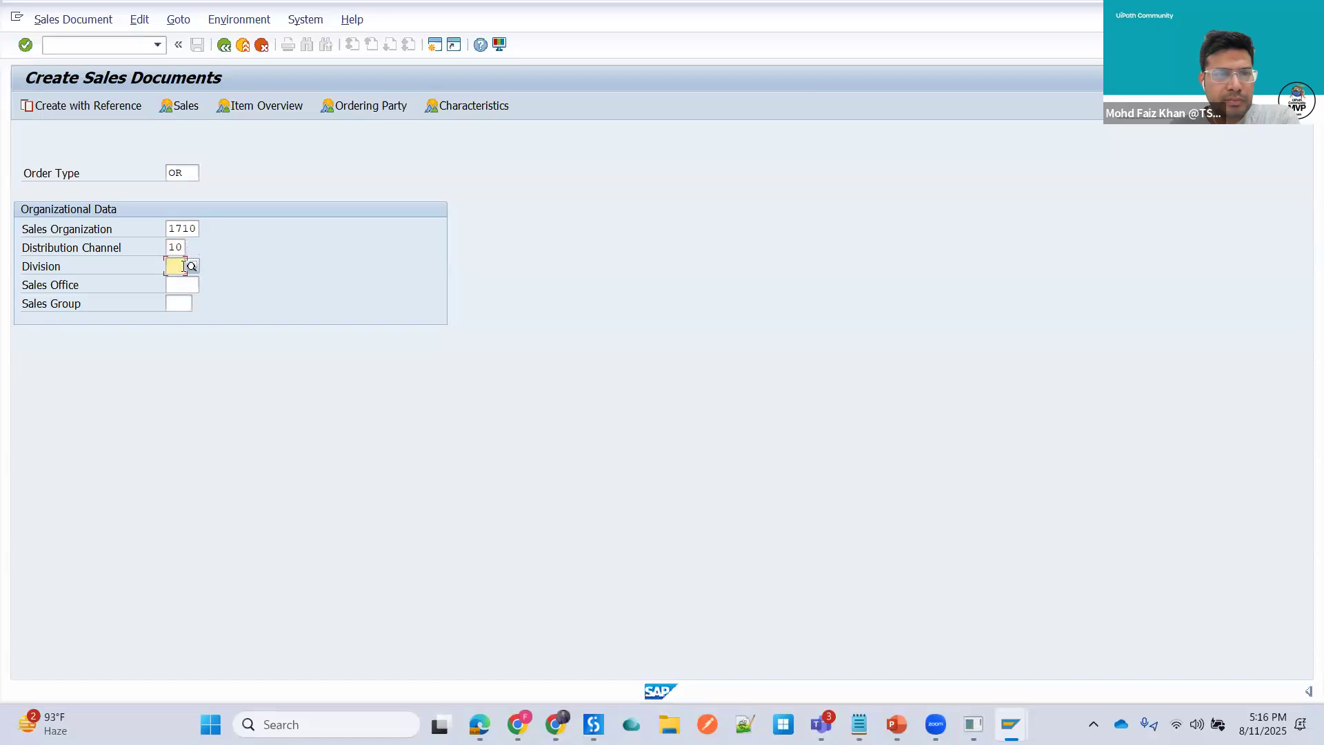
text(00)
key(Return)
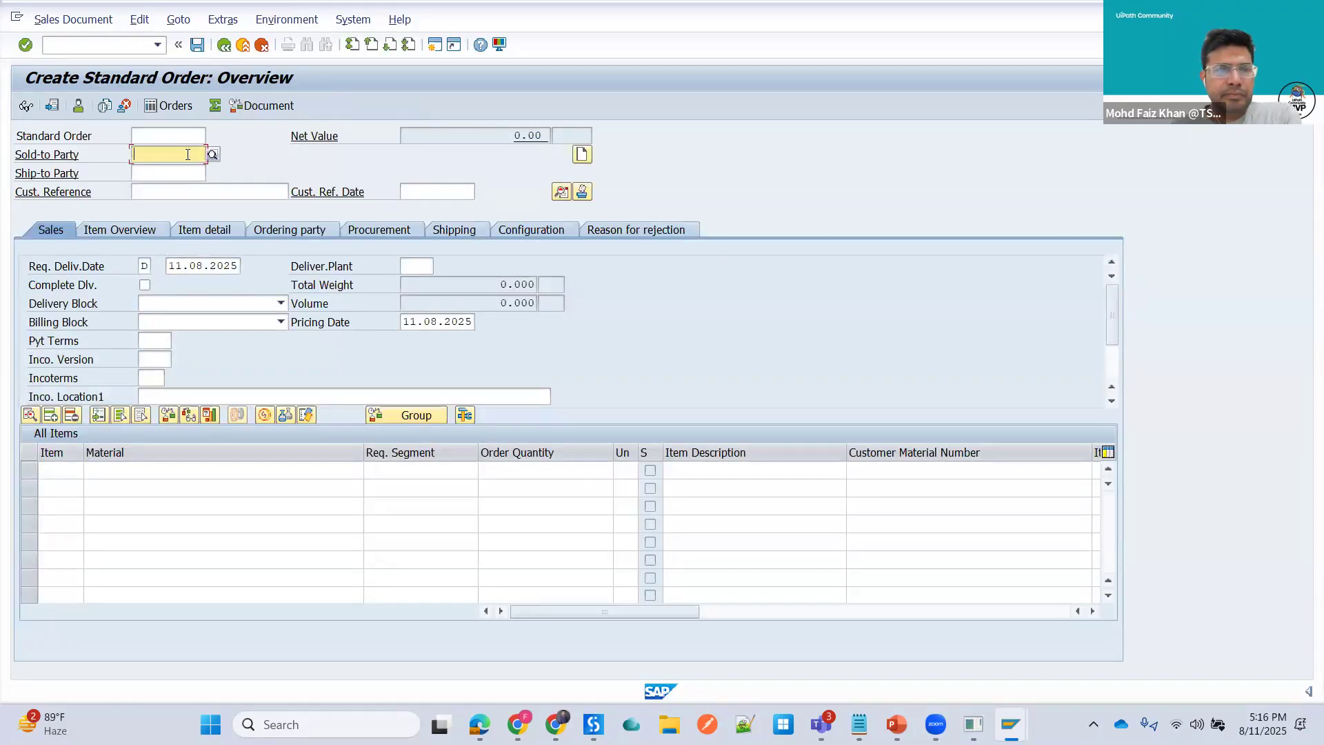
- Set the sold-to party of the standard order to 17100005
text(1)
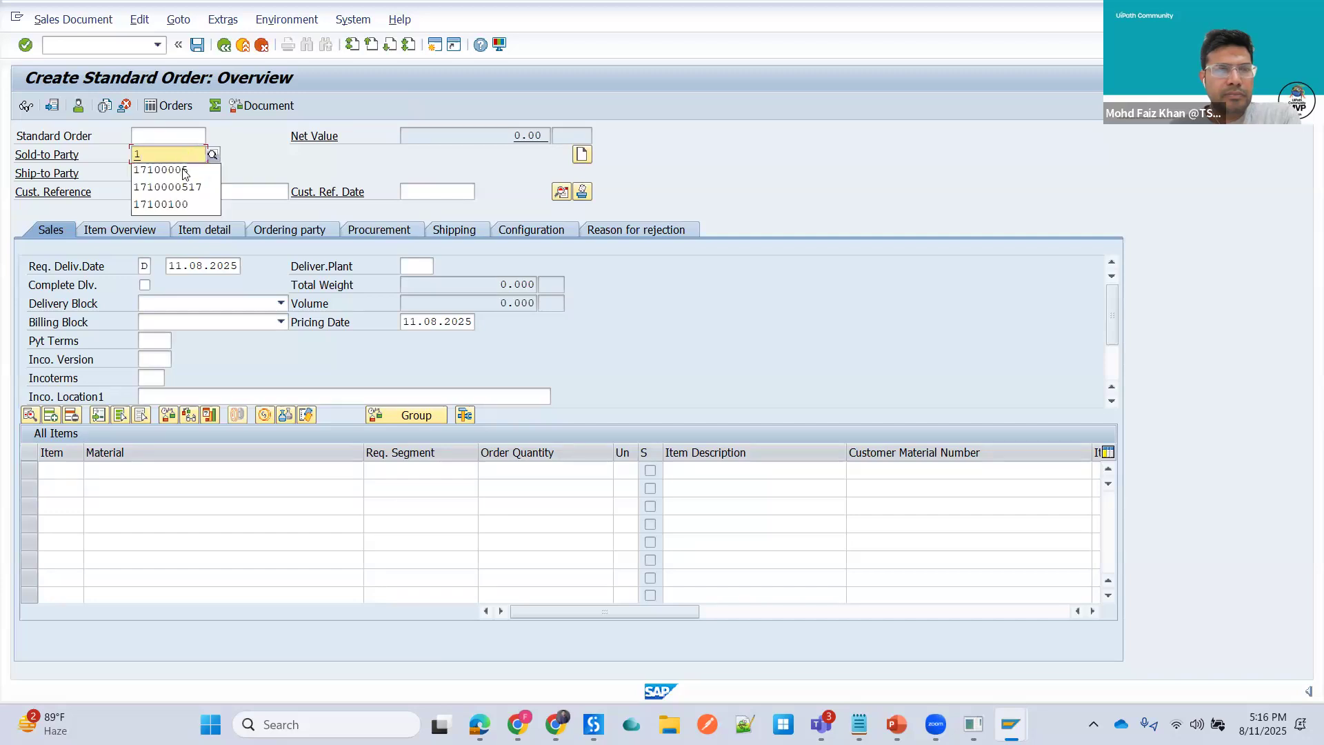
click(184, 171)
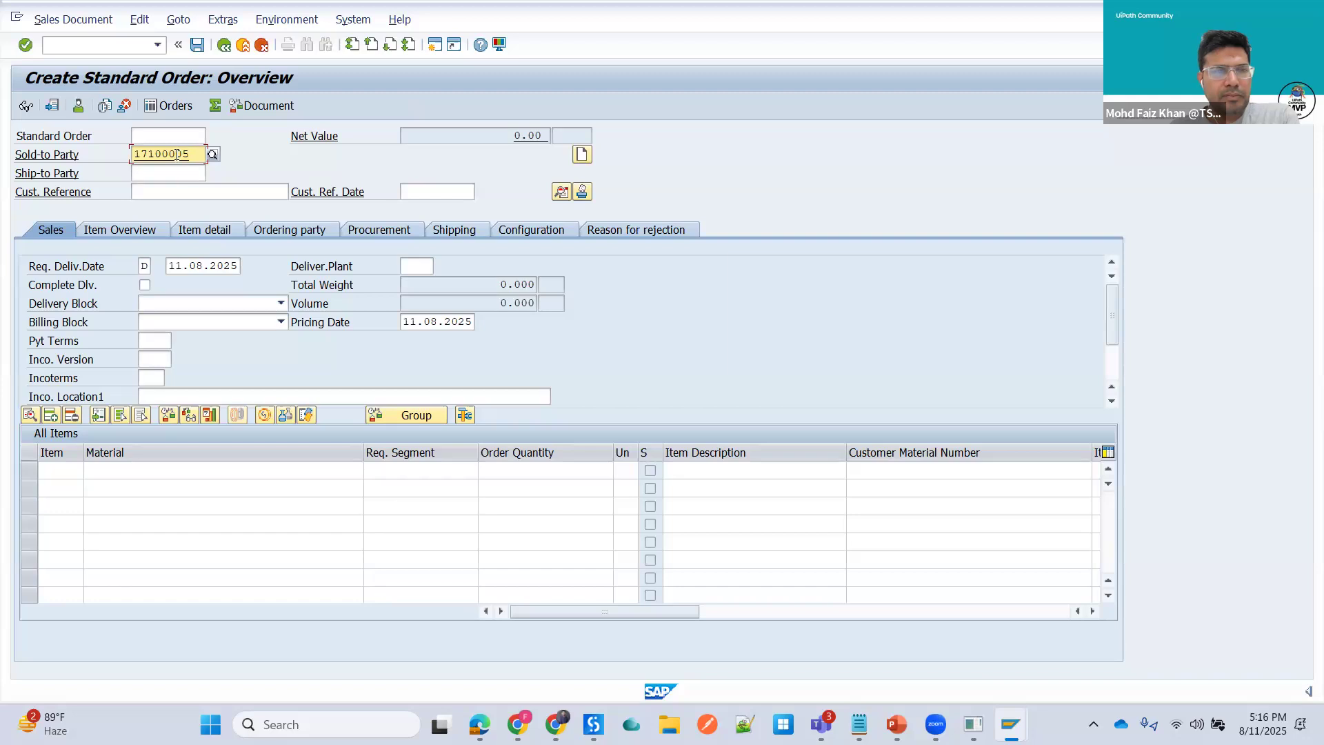
text(17)
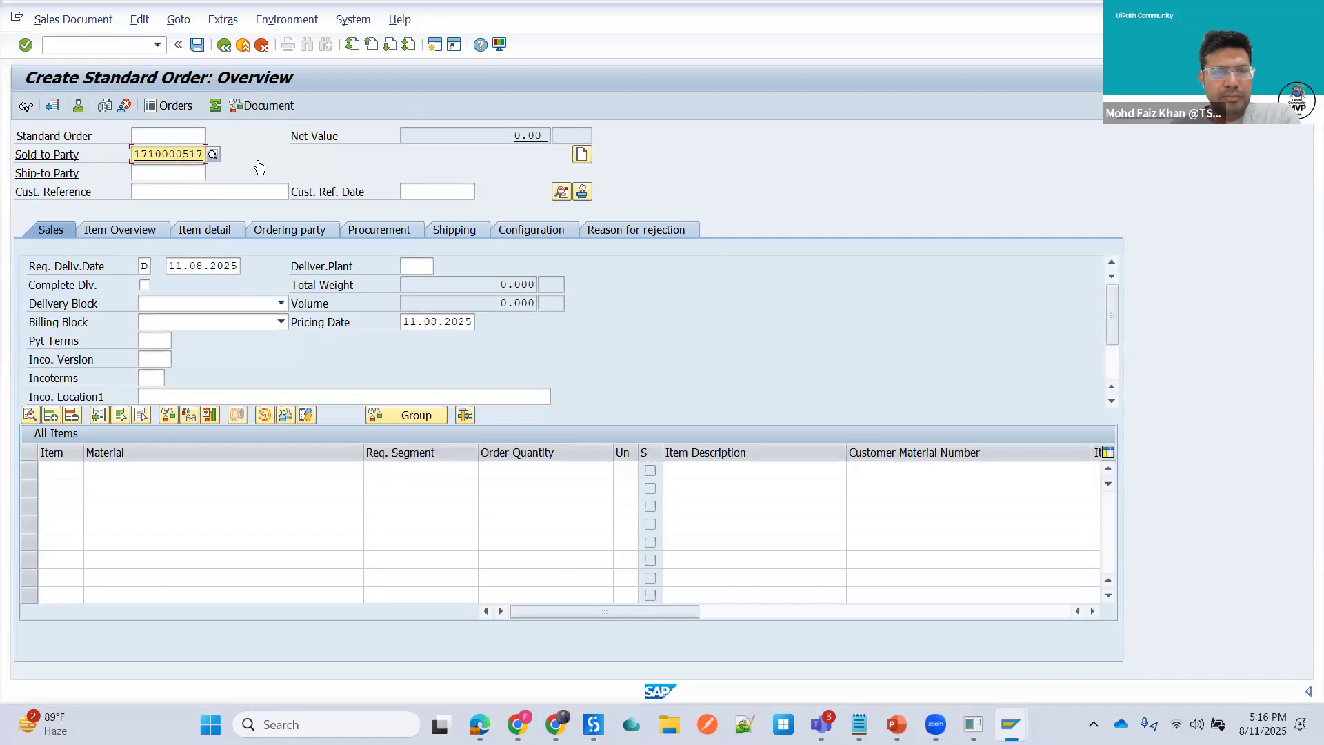
key(BackSpace)
key(BackSpace)
- Set the ship-to party to 17100005 from the suggestions
click(181, 177)
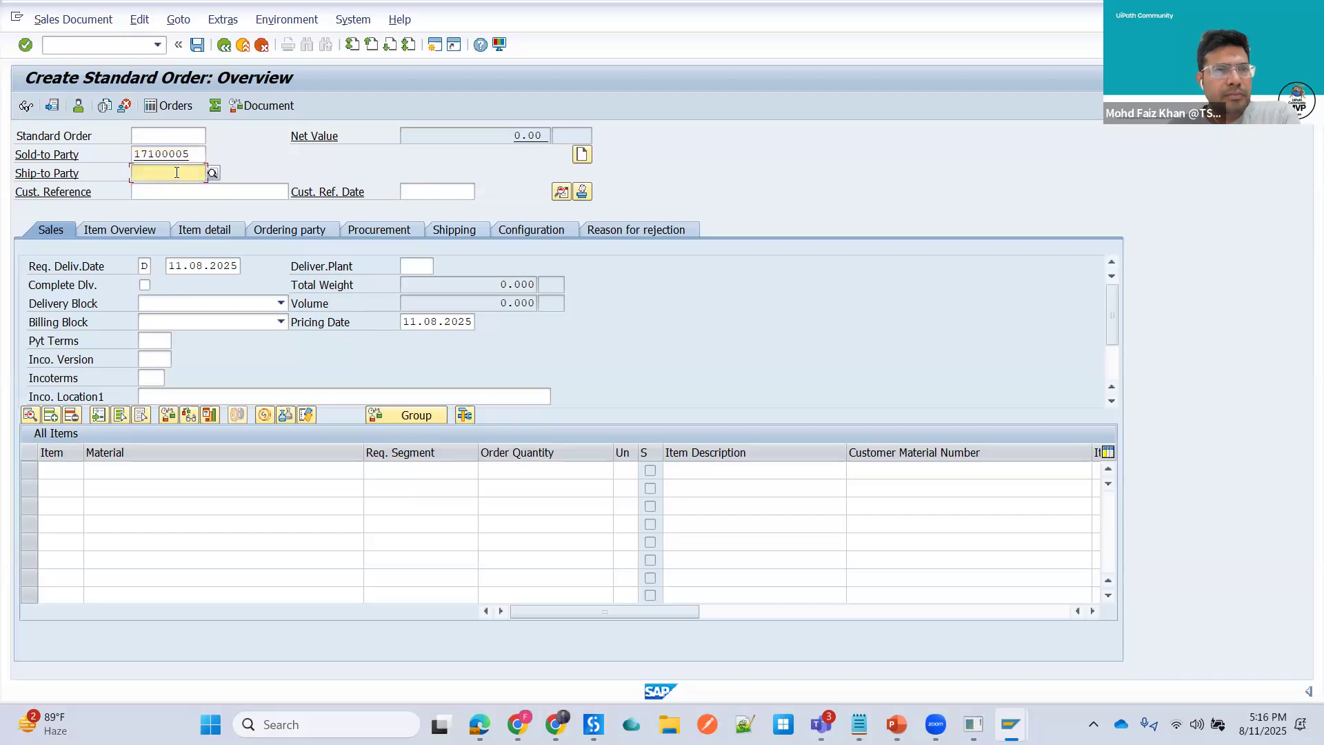
text(17)
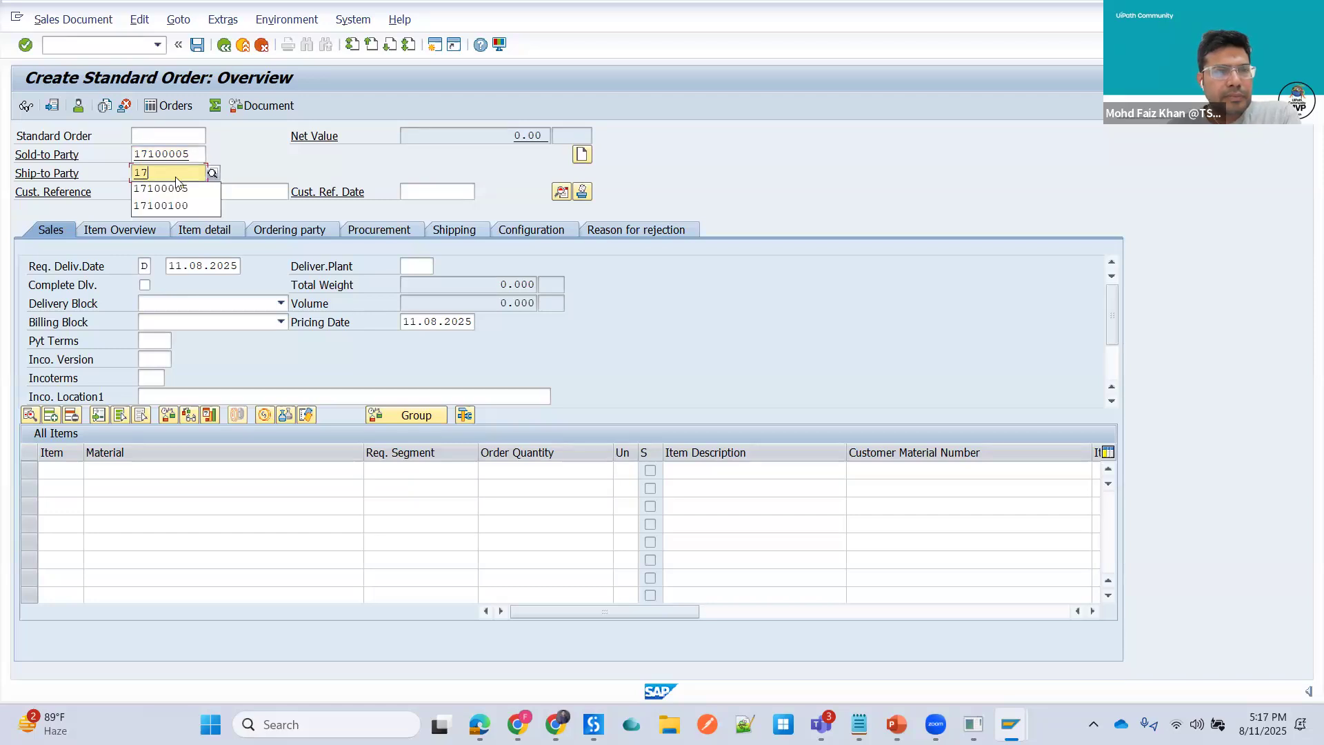
click(176, 184)
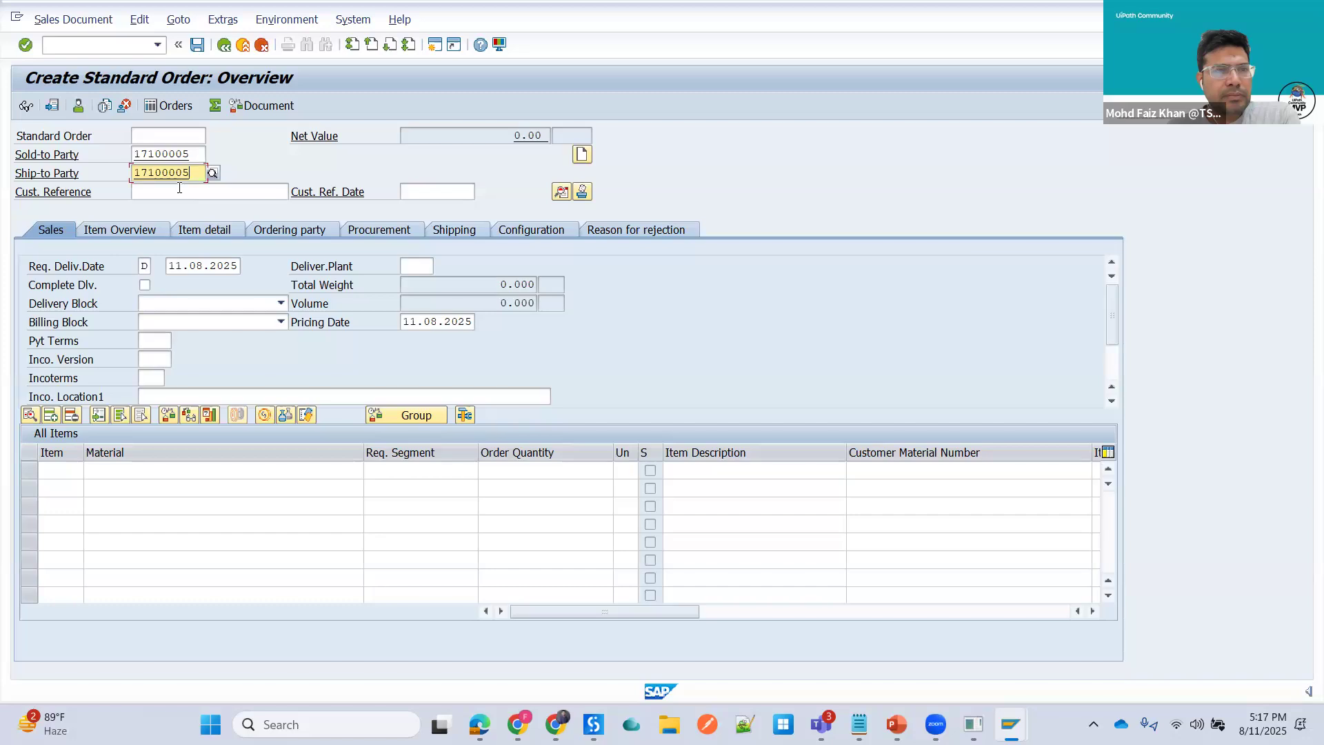
- Enter 450000001 as the customer reference and confirm the header entries
click(184, 197)
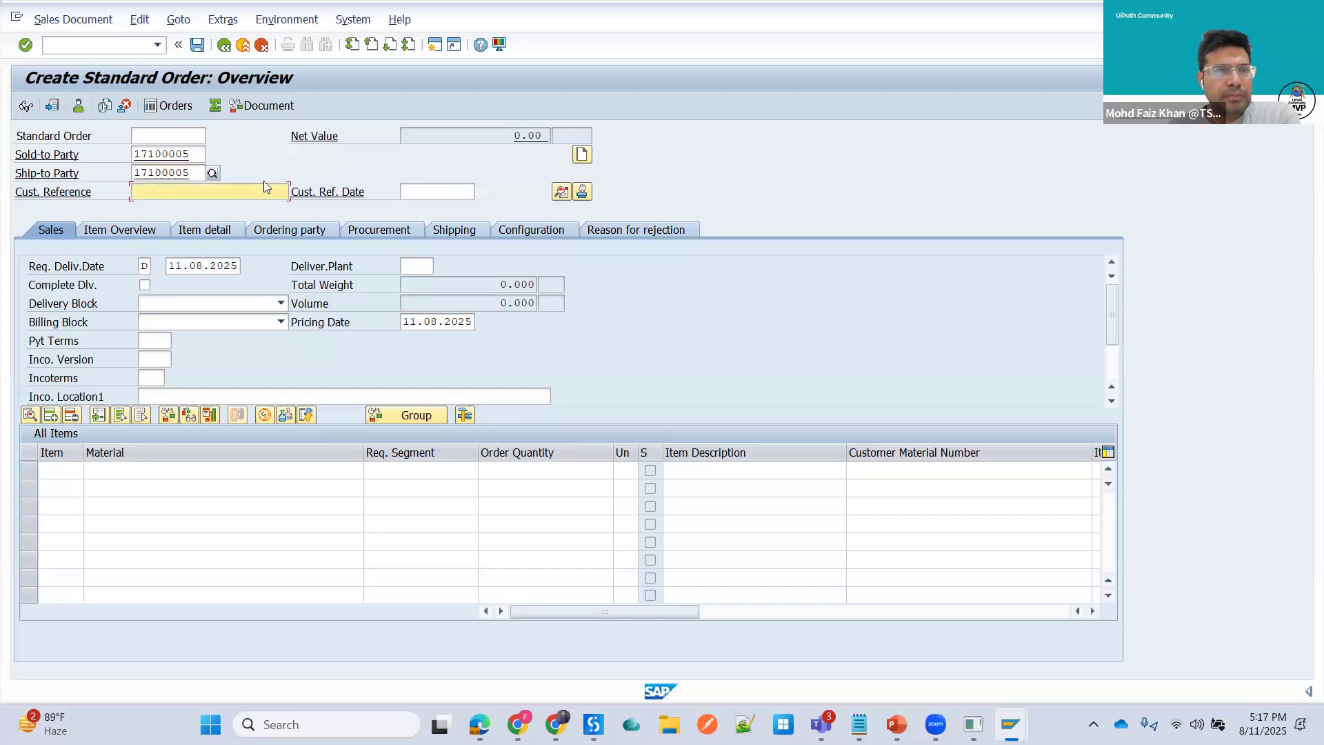
click(177, 210)
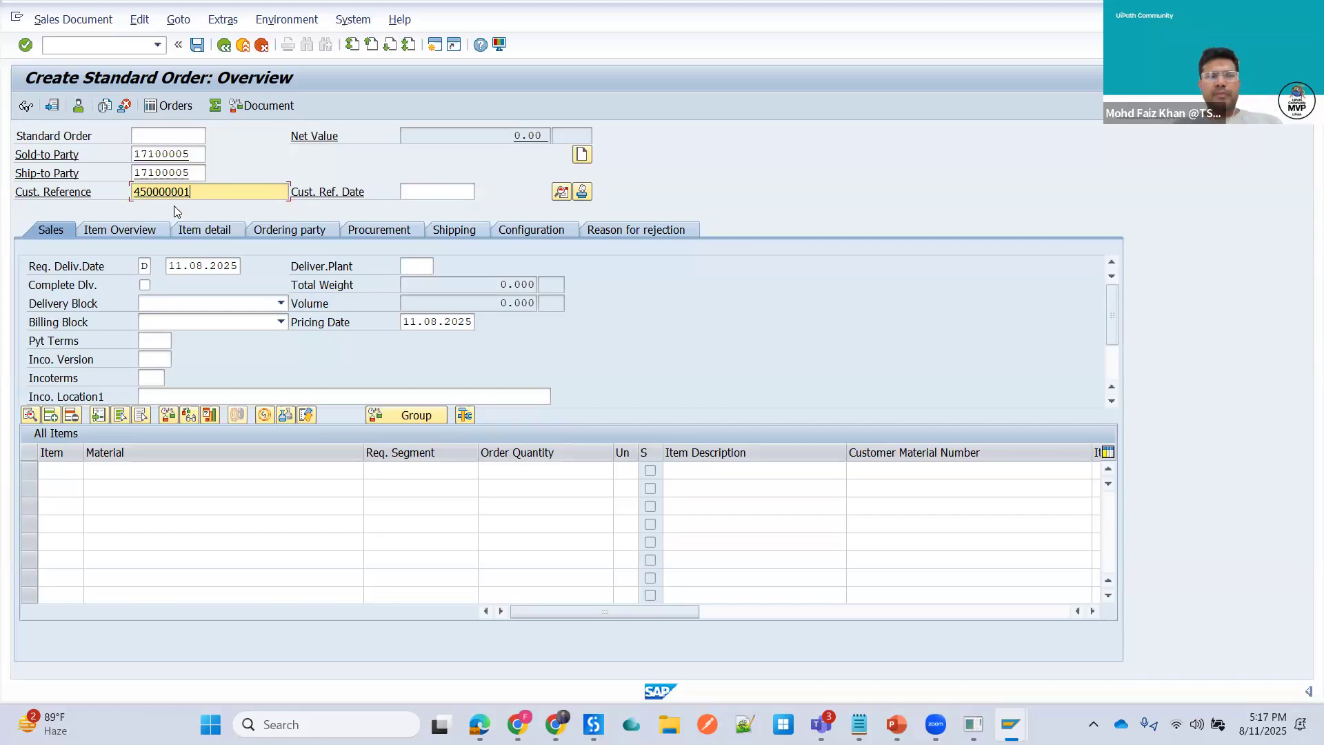
key(Return)
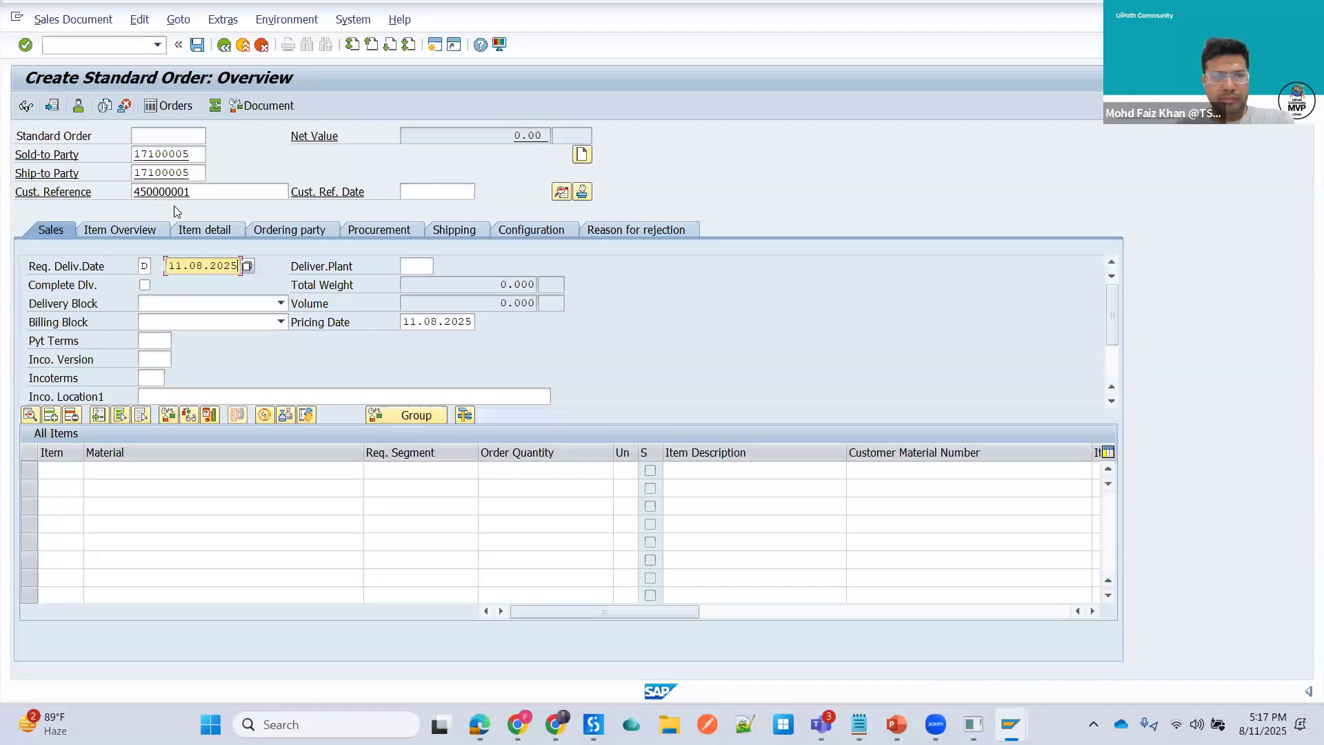
key(Return)
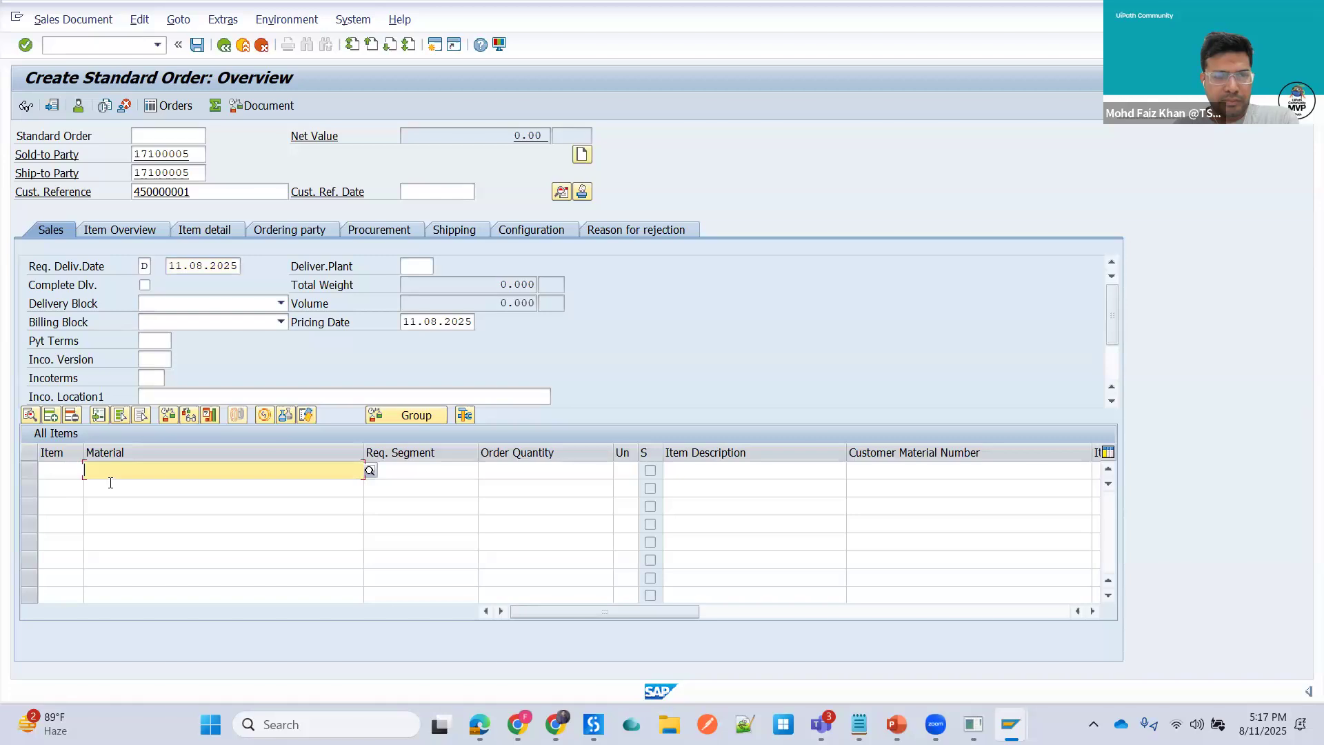
- Add the first order item with material 583 and an order quantity of 1
text(58)
click(127, 485)
key(Tab)
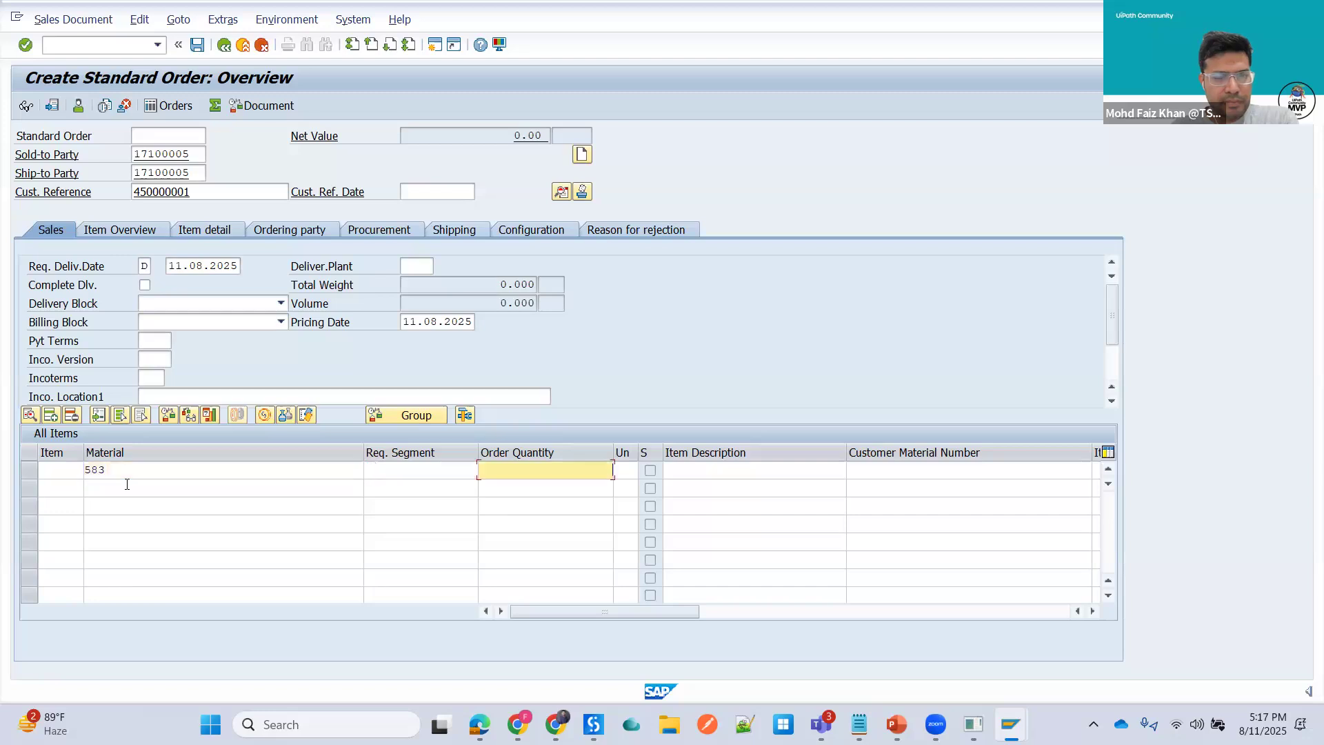
text(1)
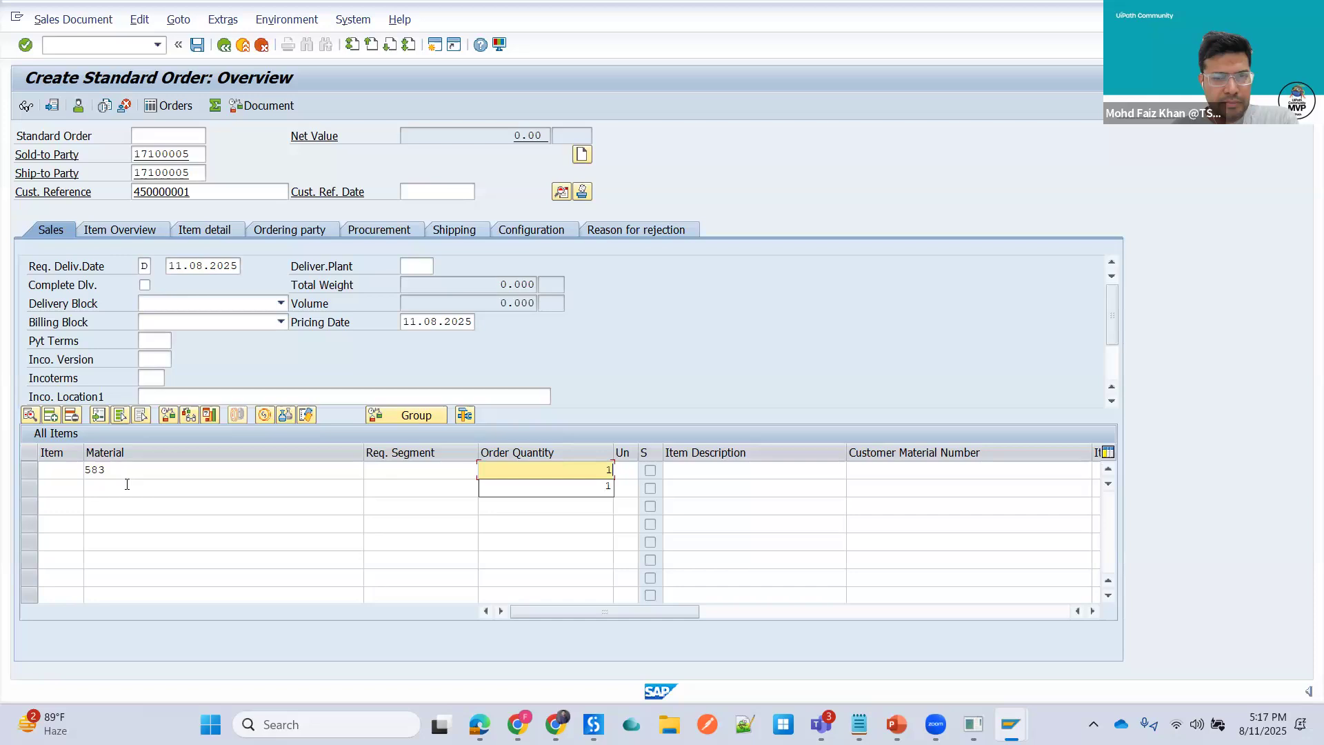
- Add a second order item with material 412 and an order quantity of 1
click(127, 485)
text(412)
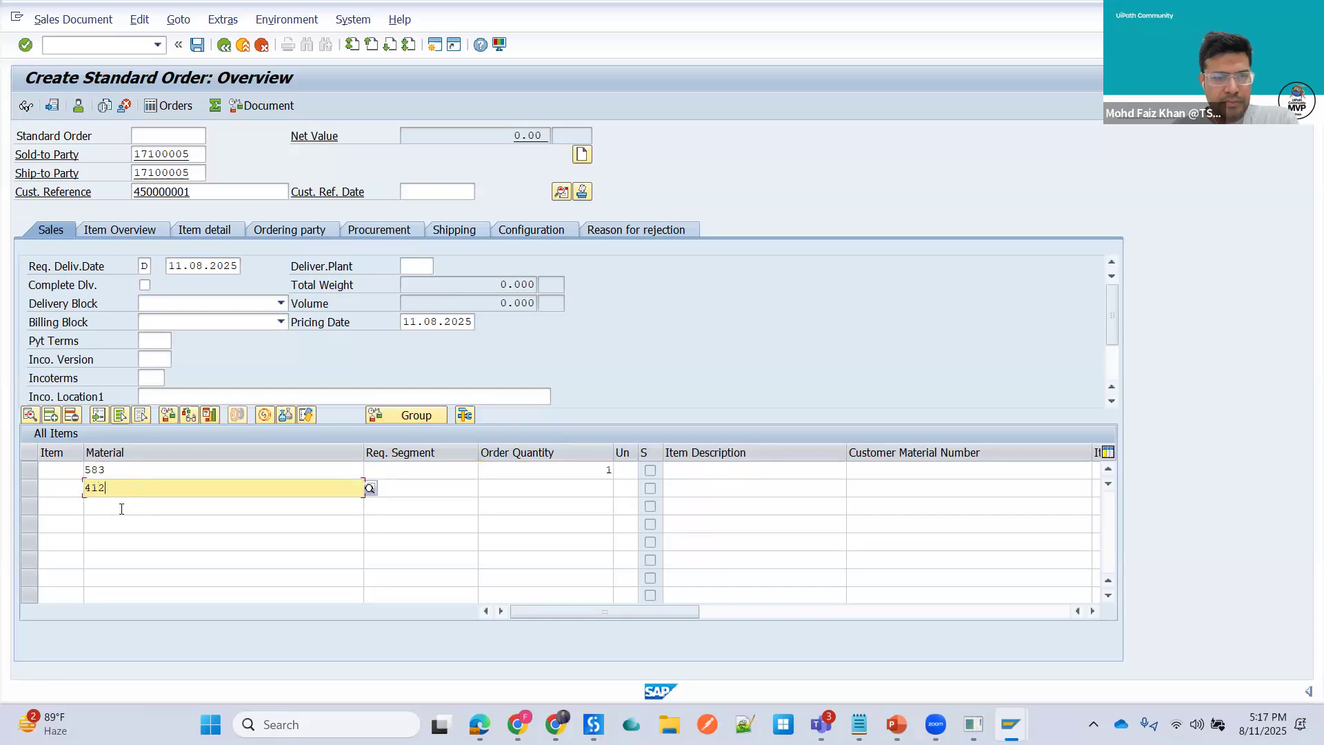
key(Tab)
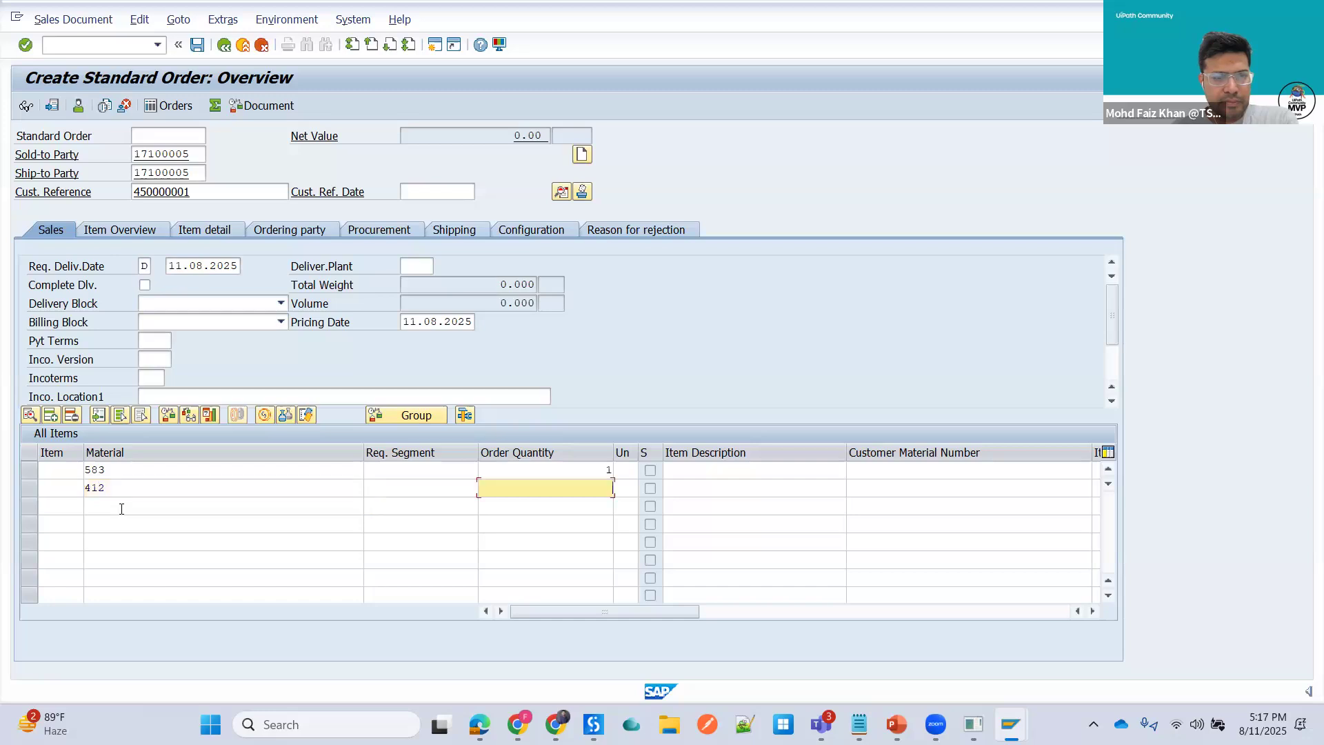
text(1)
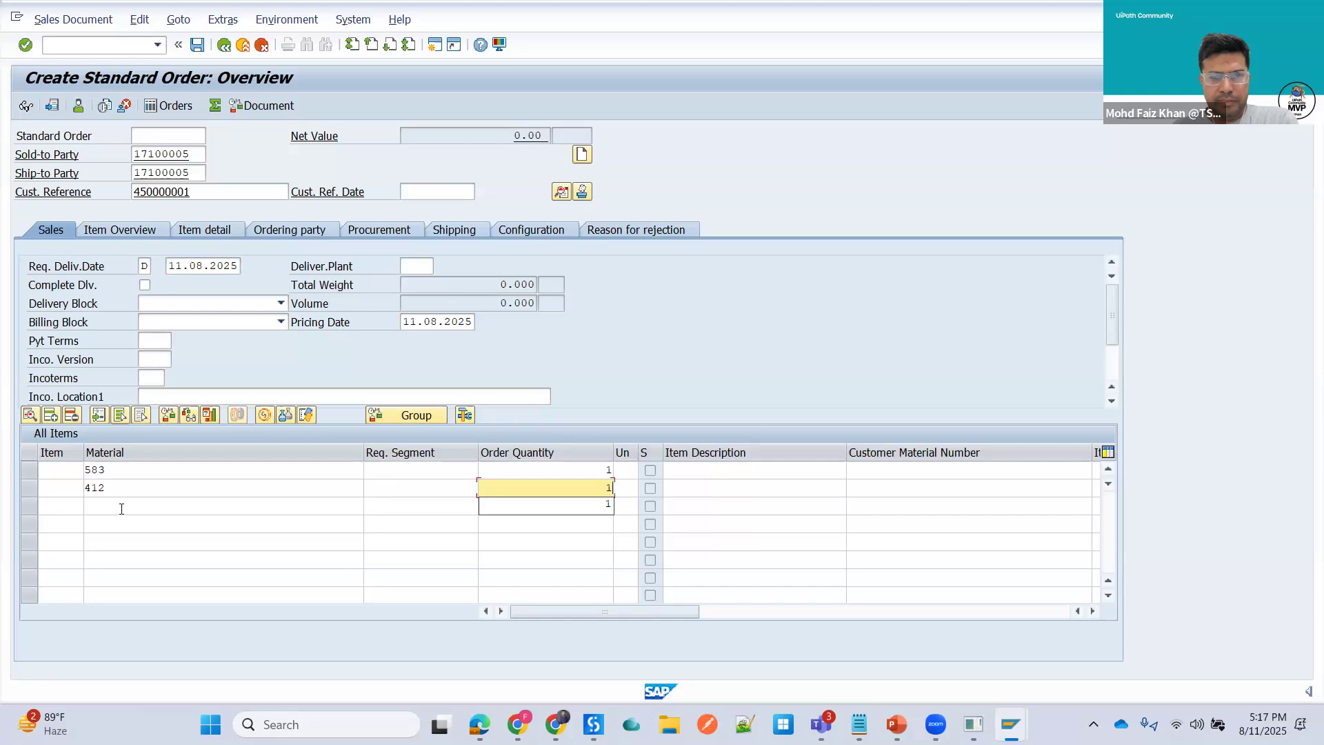
- Enter material 583 in the third item row and dismiss the verification message
click(121, 508)
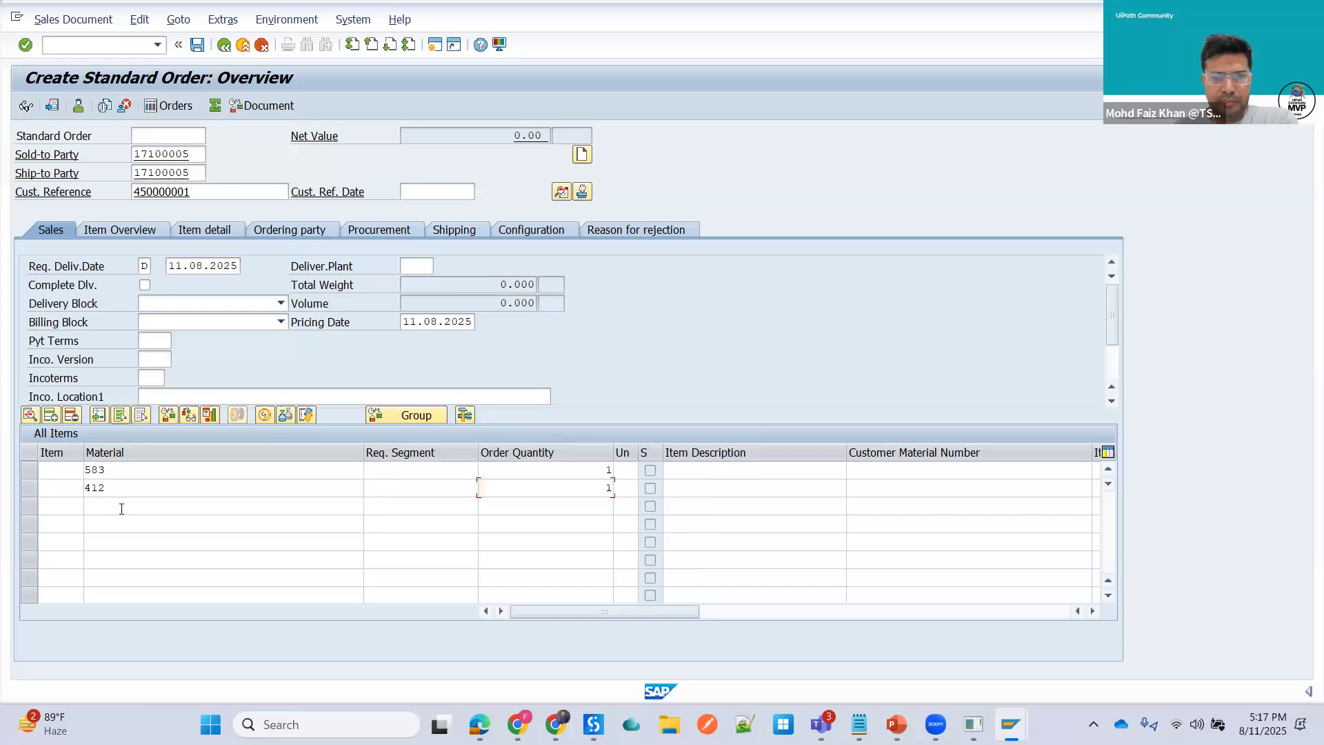
text(5)
click(124, 526)
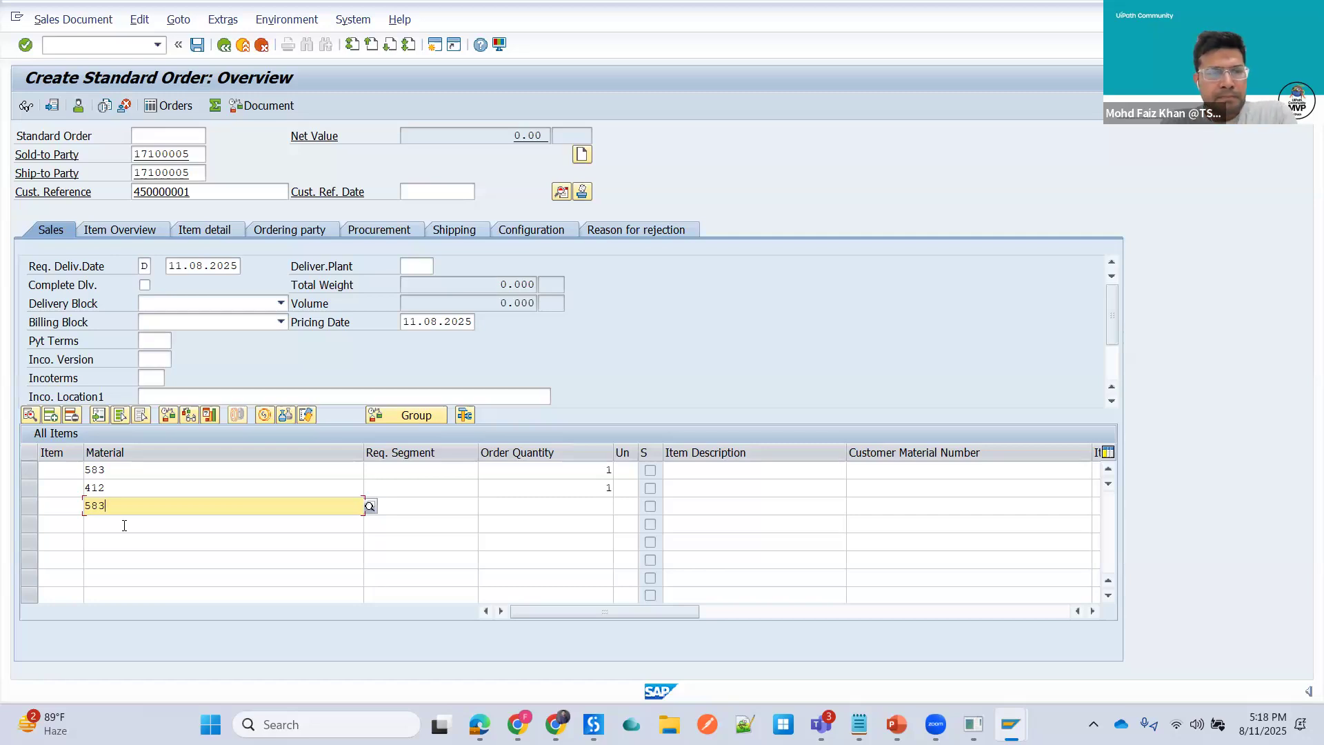
text(57)
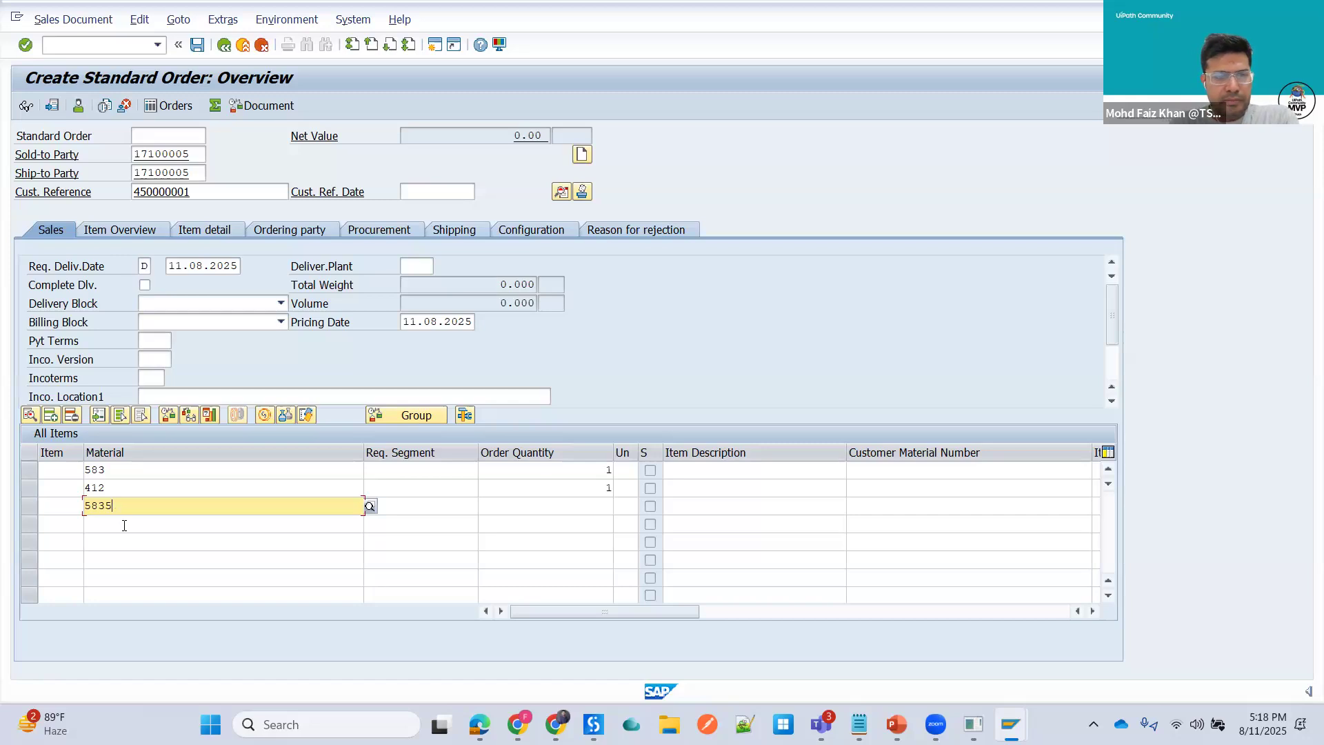
key(BackSpace)
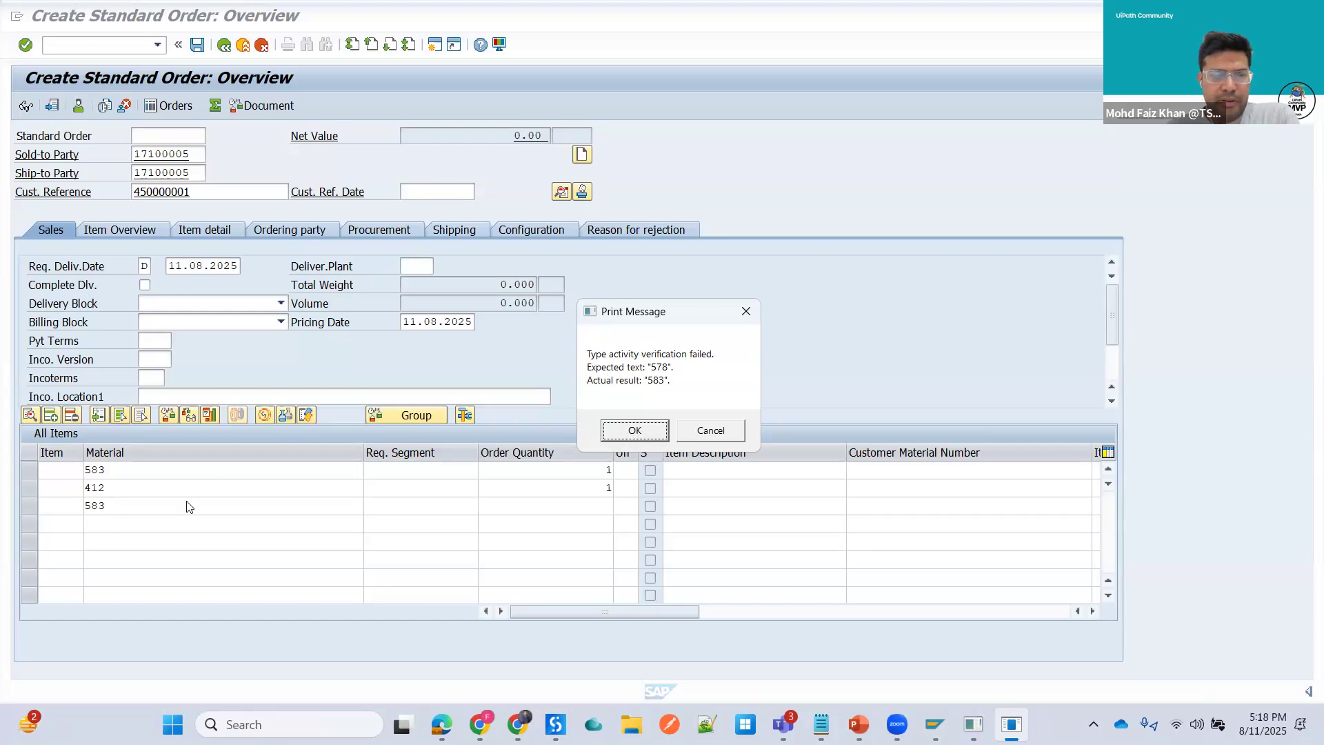
click(633, 431)
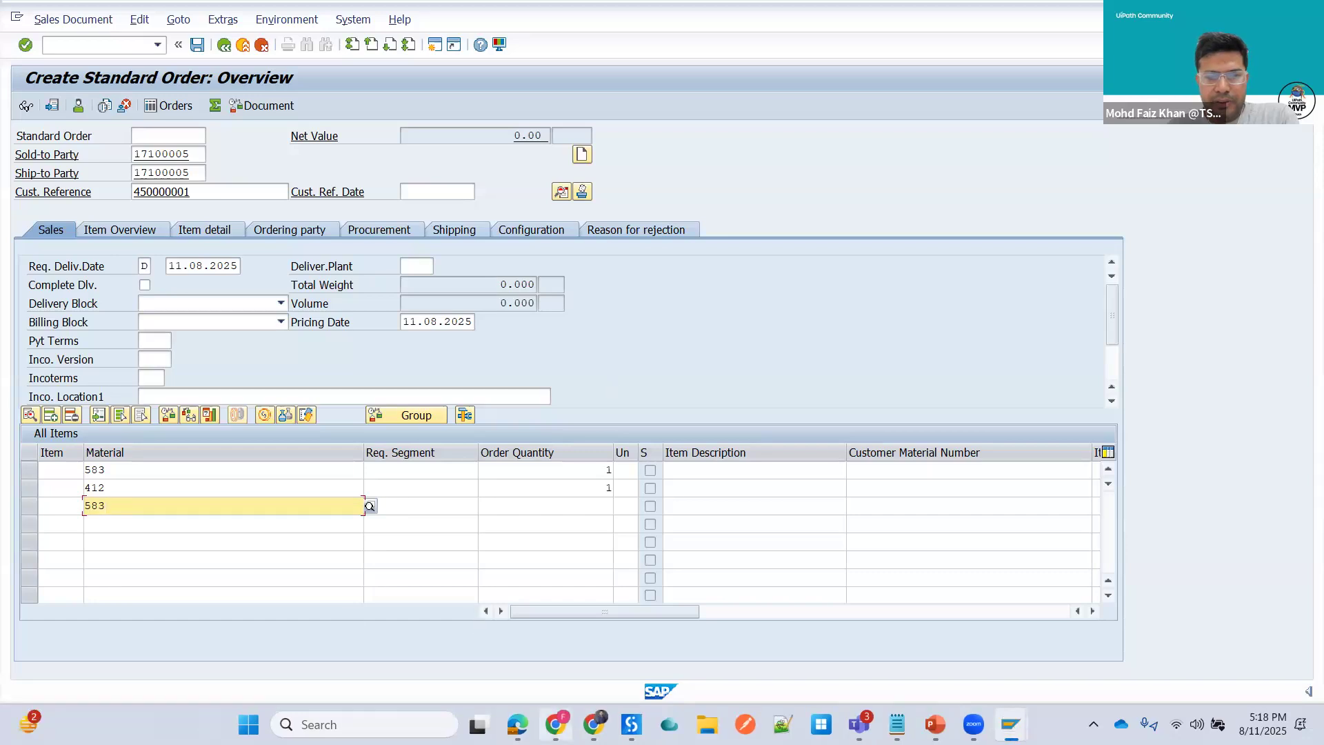
- Switch back to the agentic process in the browser and return to design mode
mouse_move(555, 724)
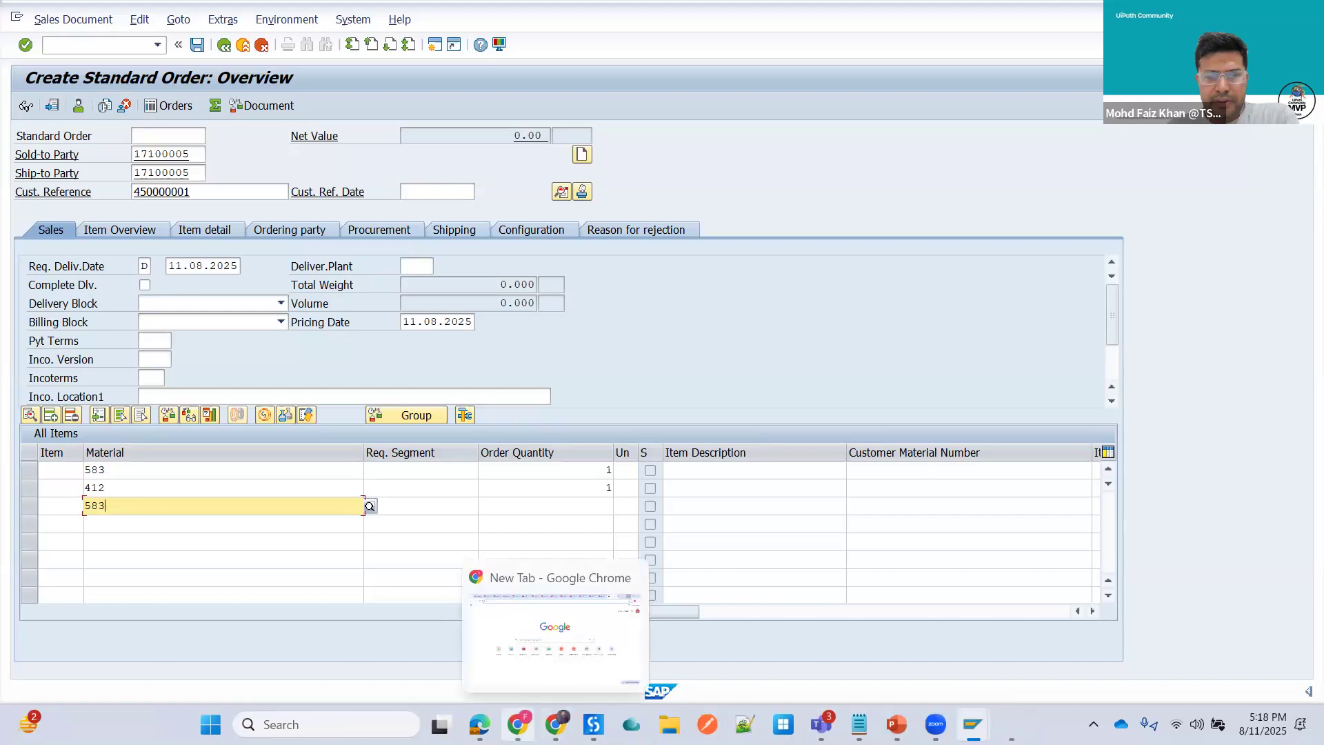
click(556, 724)
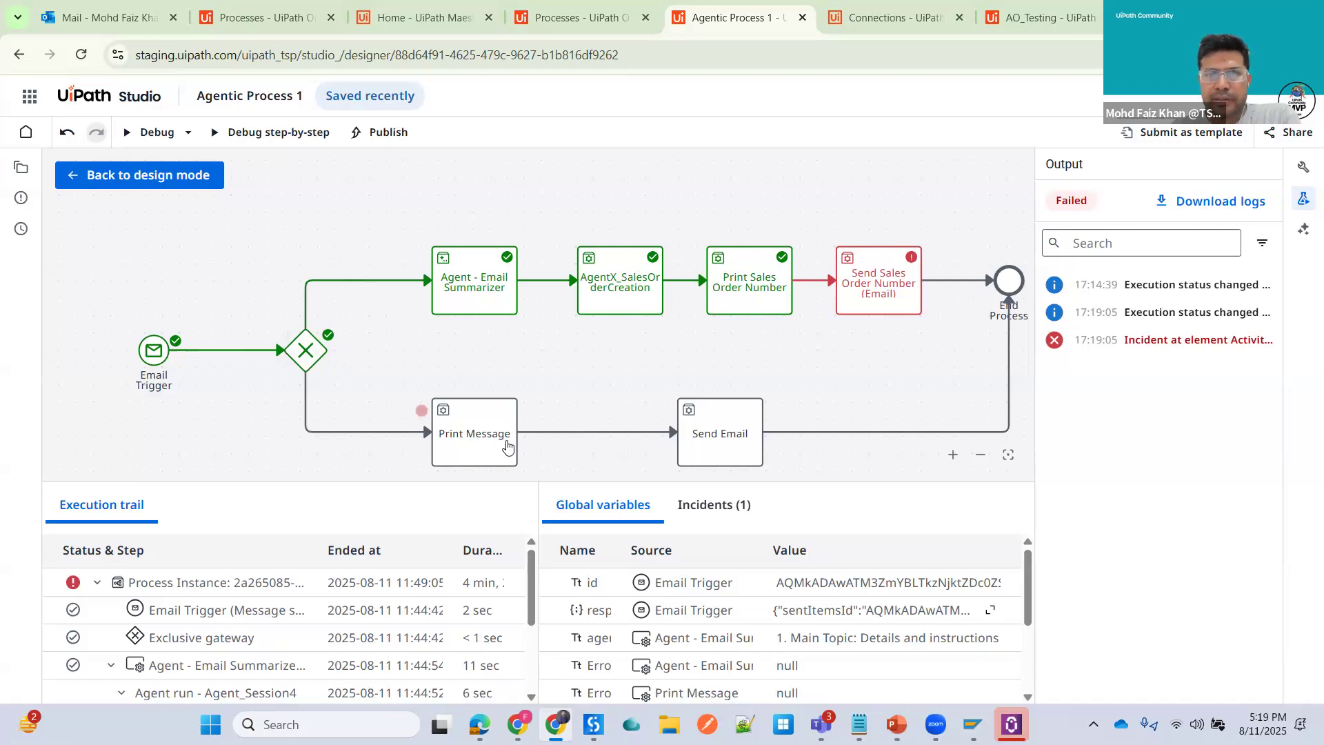
click(101, 176)
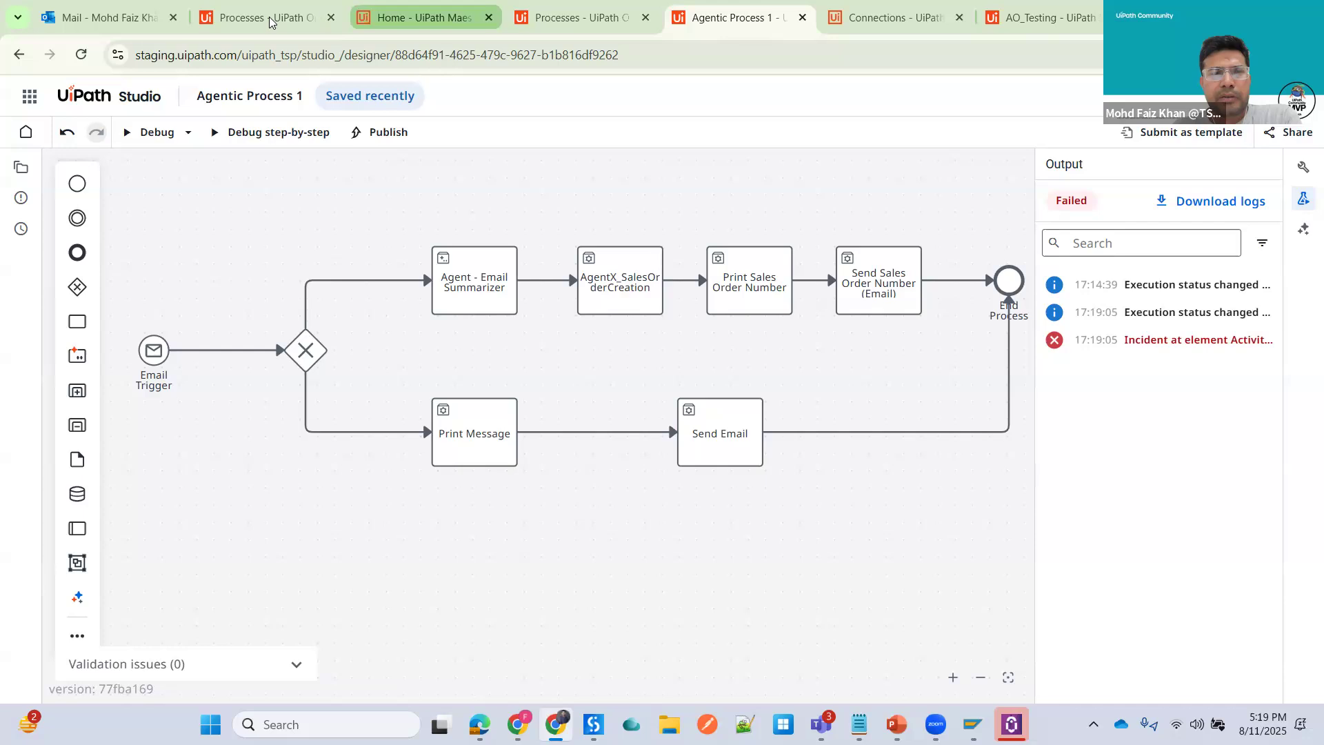
- Delete the Sales Order email from the Outlook inbox
click(123, 19)
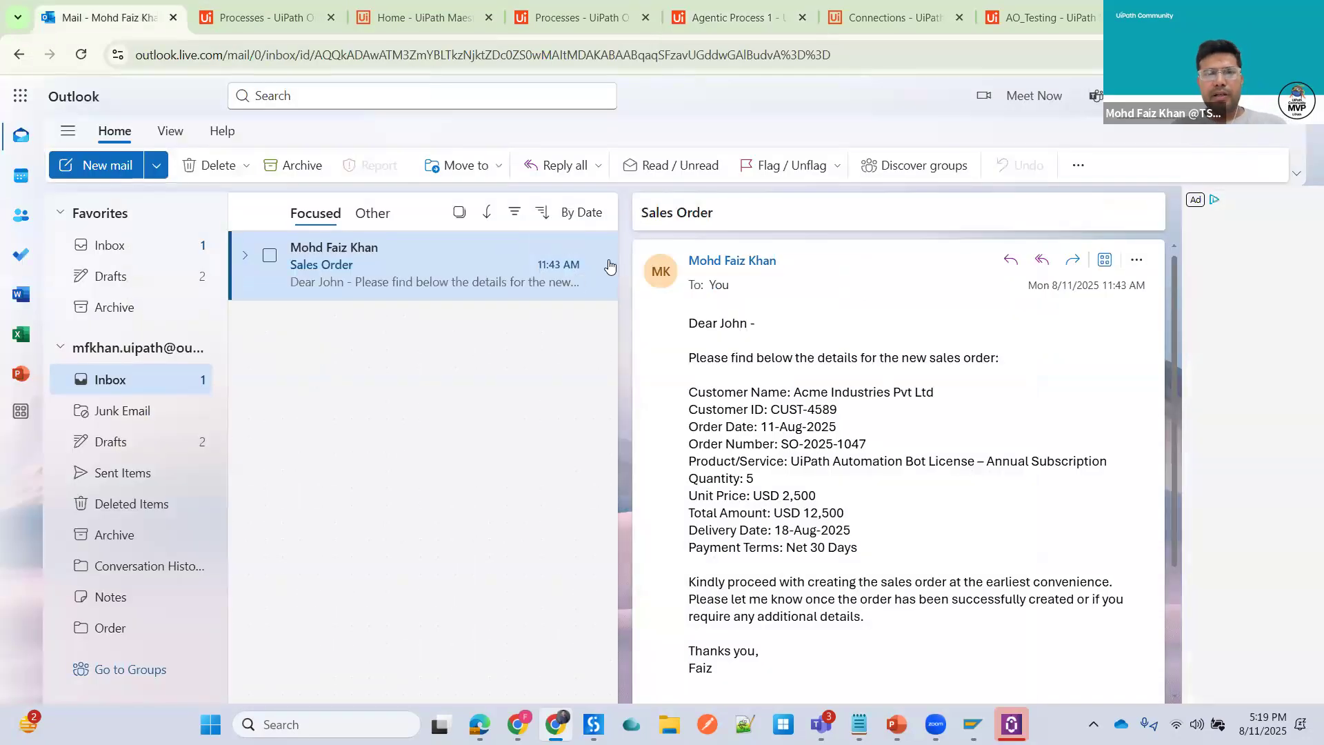
click(193, 160)
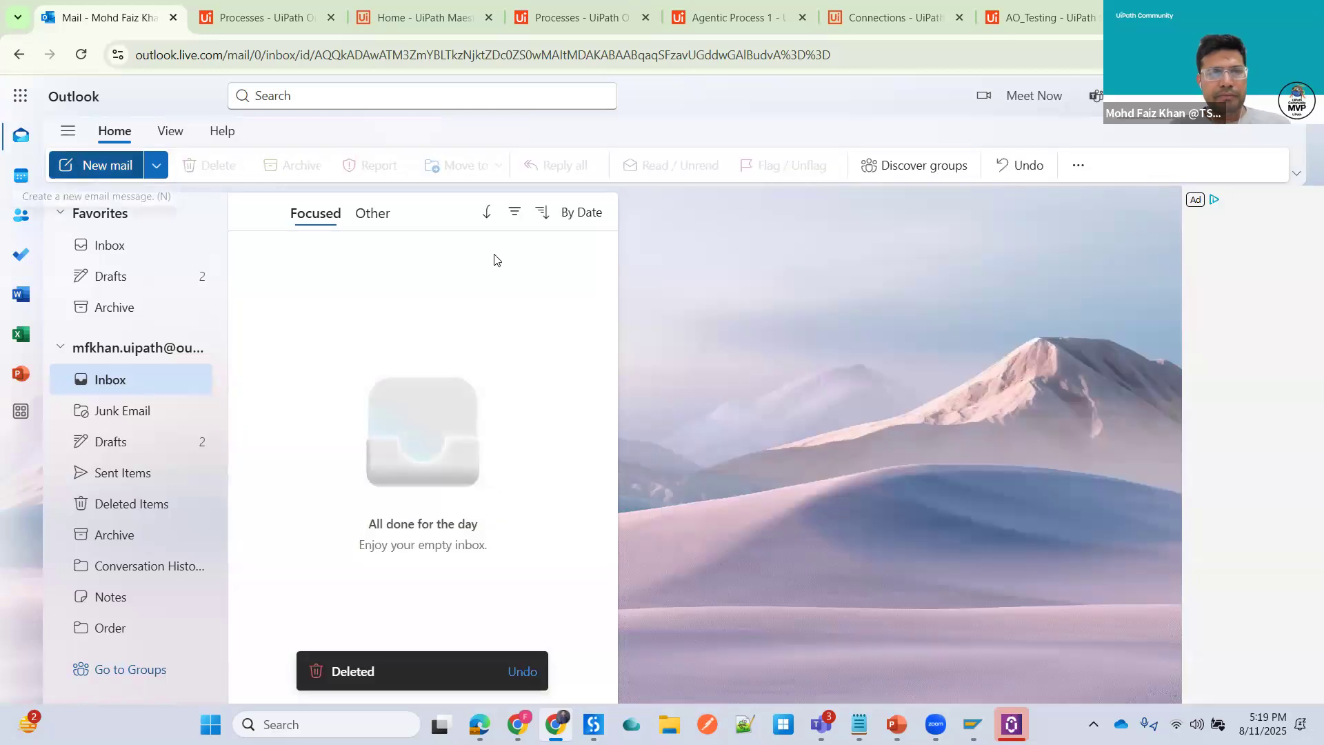
- Send a new email to your own address with subject Test and body Testing, then reload the mailbox
click(97, 165)
click(718, 256)
click(772, 339)
click(663, 301)
text(Test)
click(689, 366)
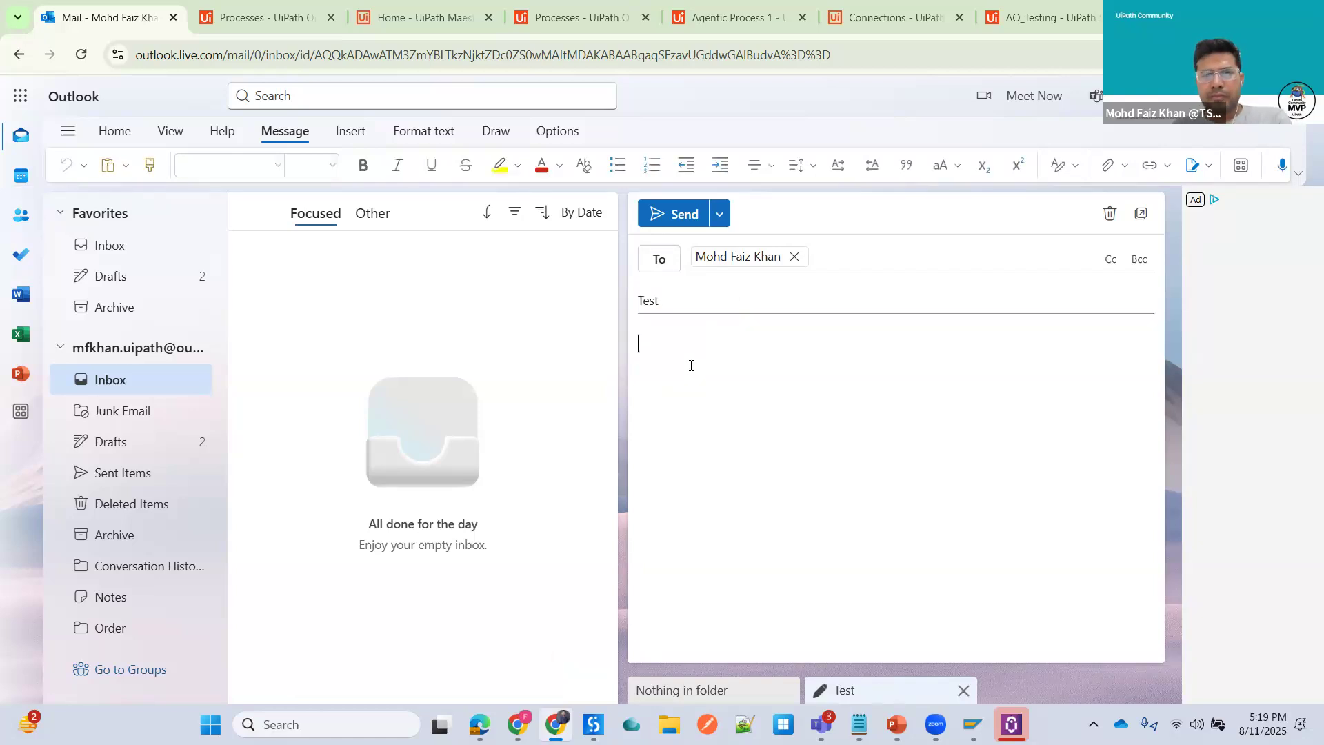
text(Testing)
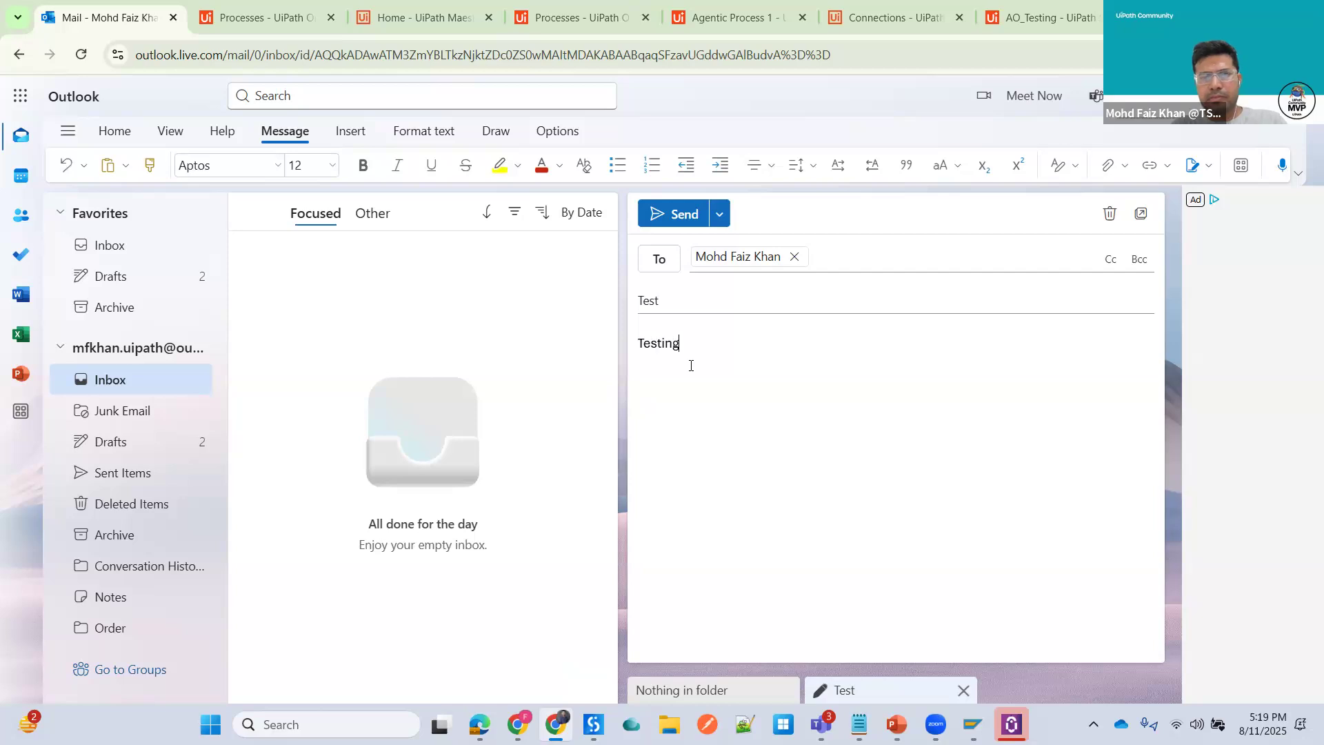
click(658, 222)
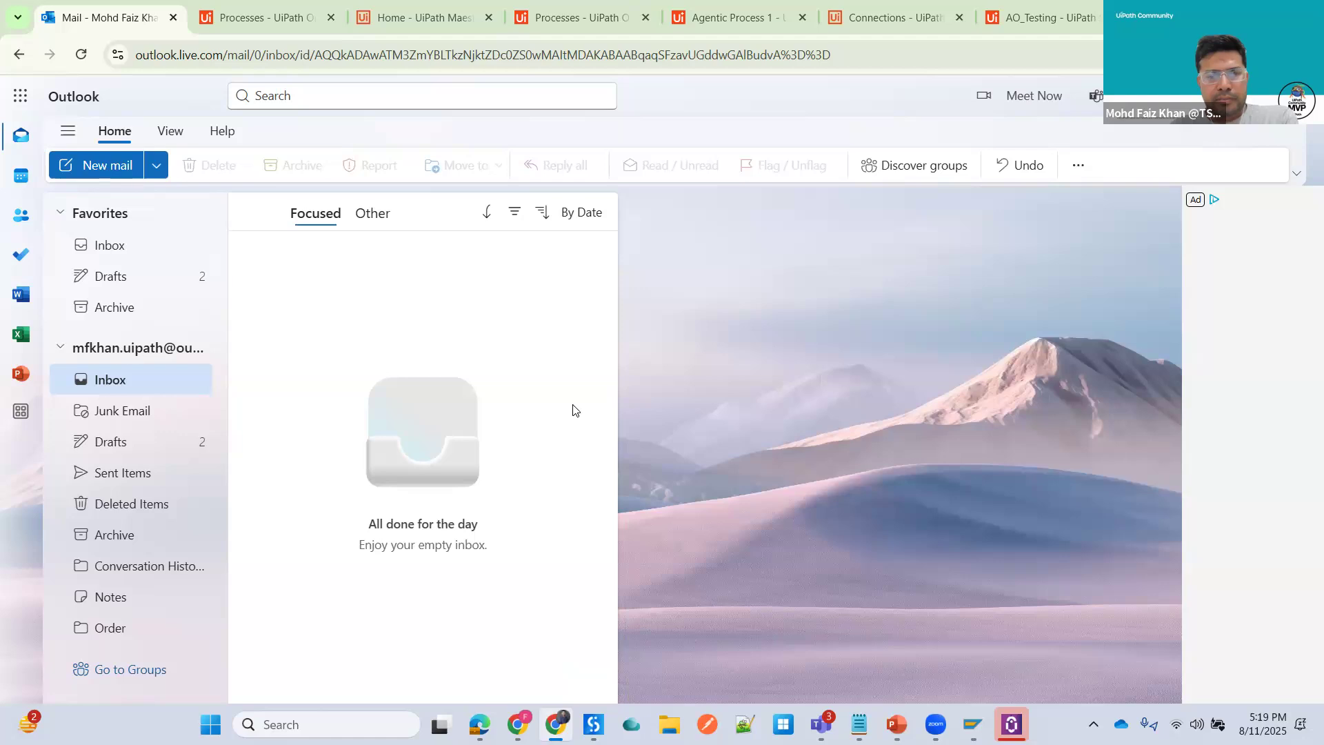
click(80, 54)
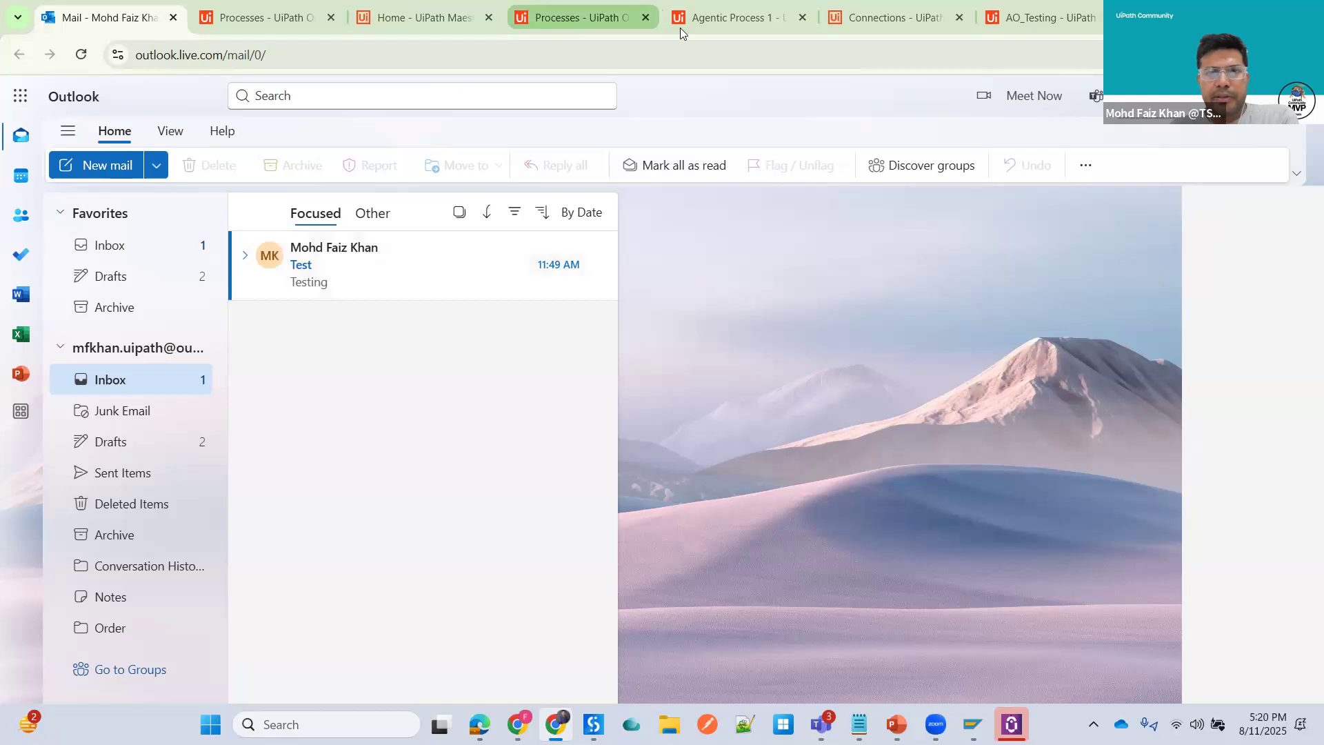
- Start a debug run of the agentic process and acknowledge the printed message
click(738, 18)
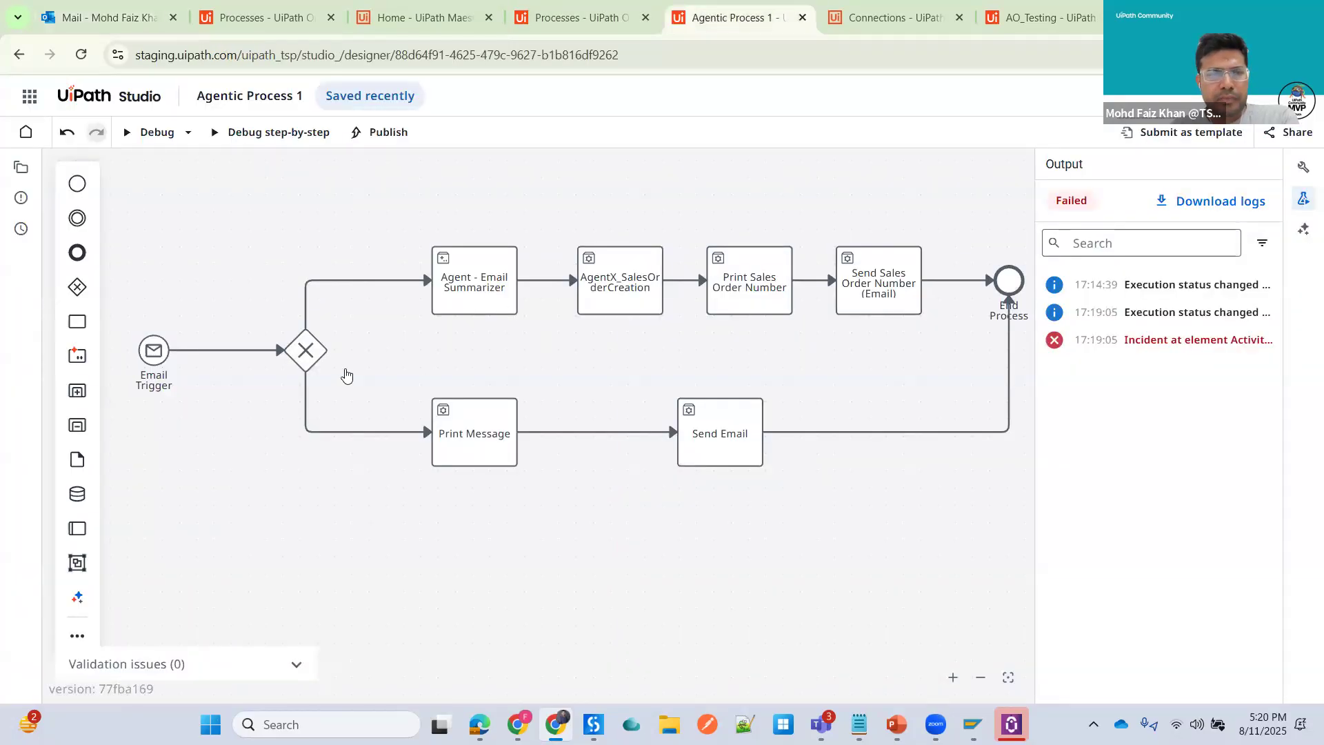
click(146, 133)
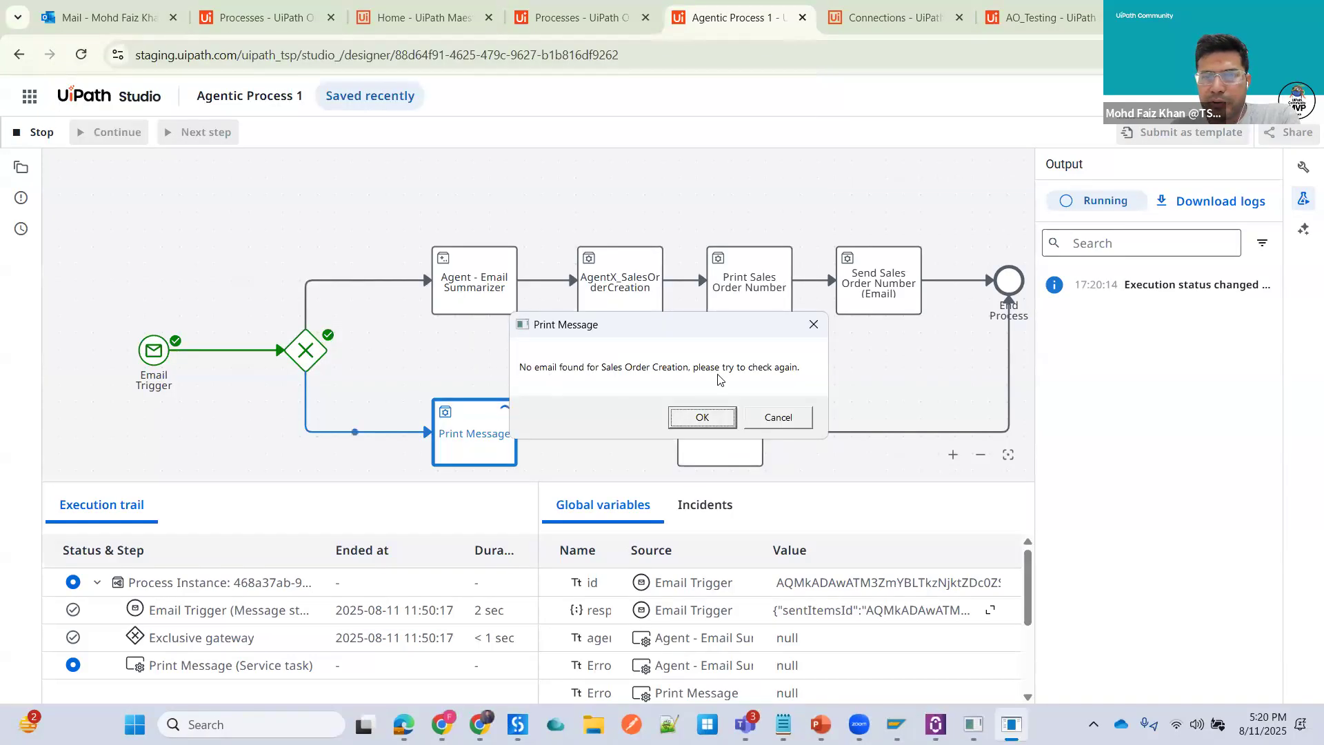
click(703, 417)
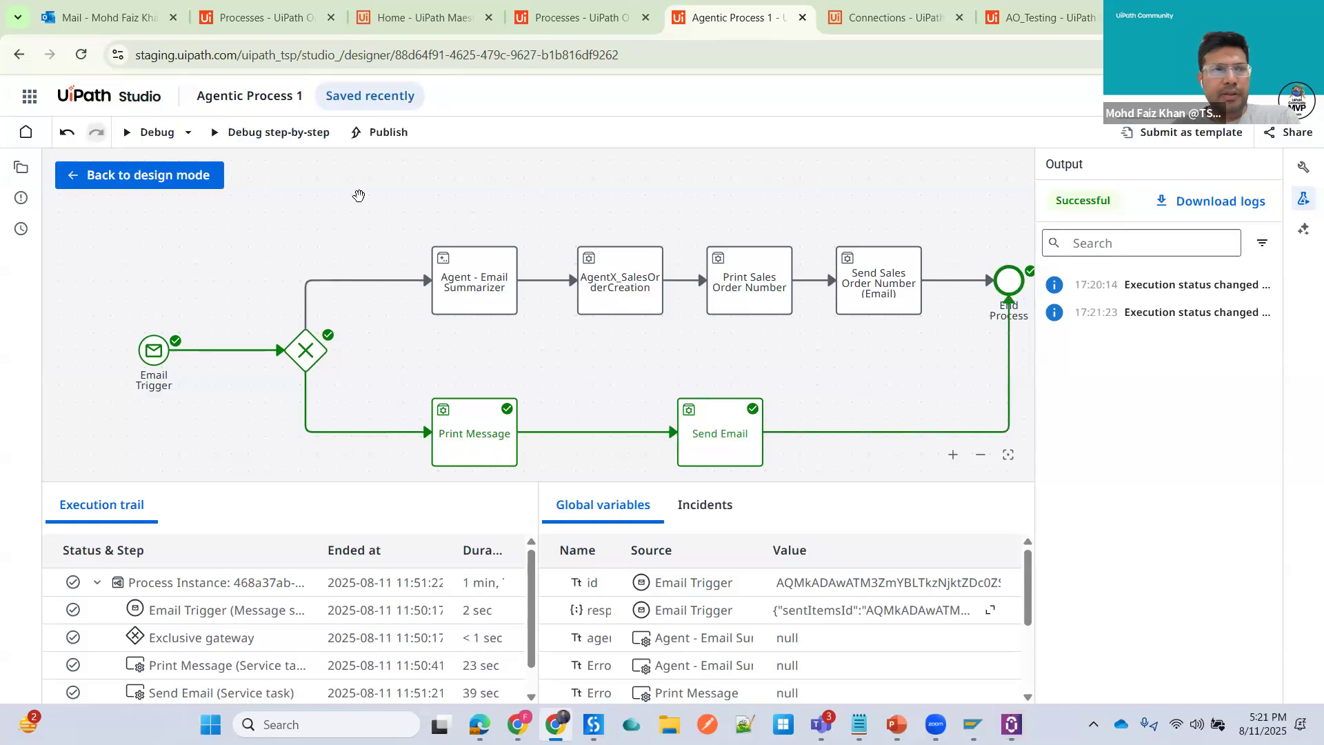
- Refresh the Outlook inbox and delete the No Sales Order reply email
click(107, 18)
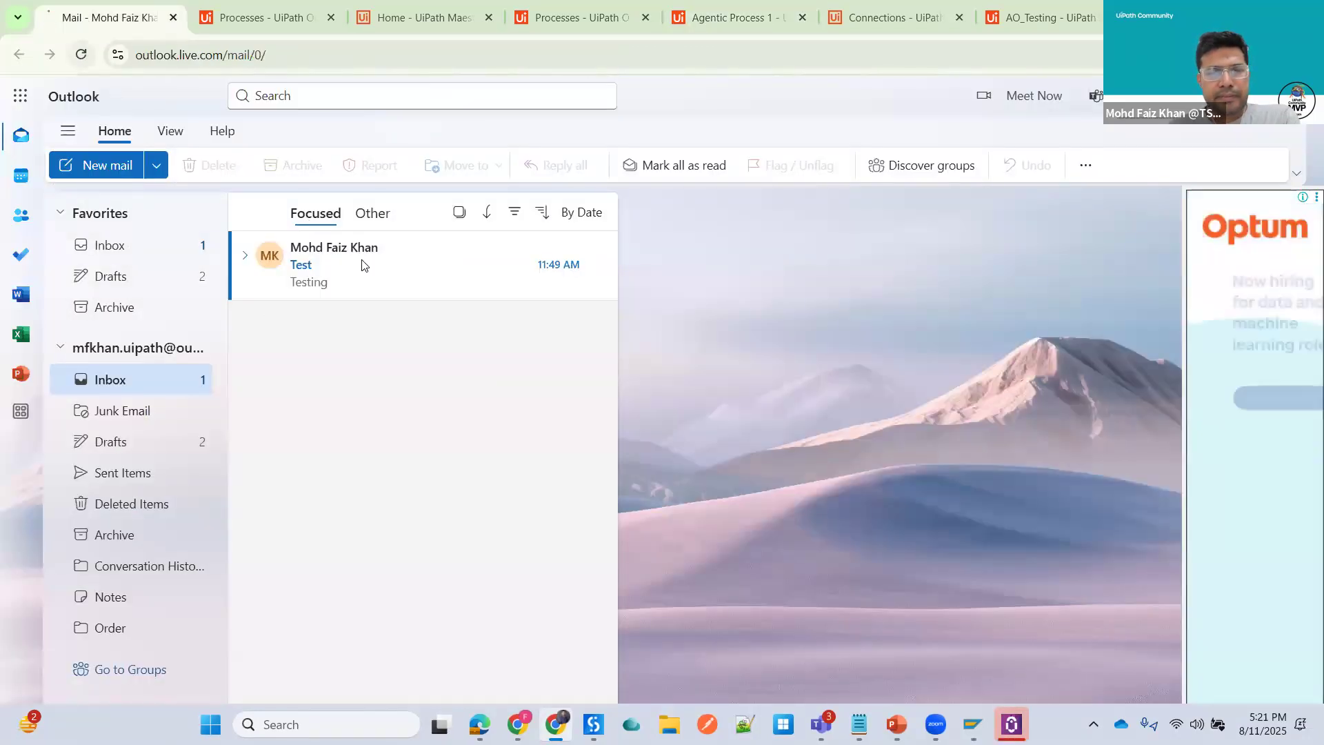
key(F5)
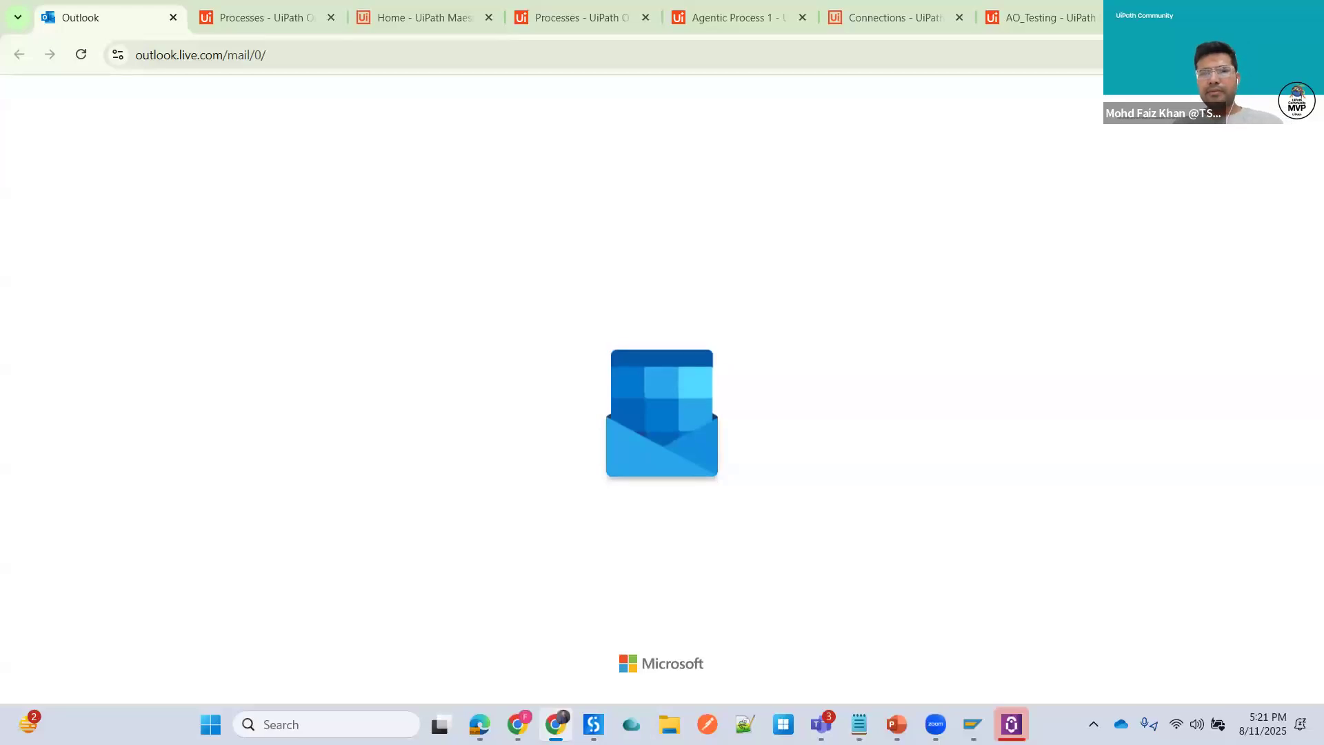
key(alt+Tab)
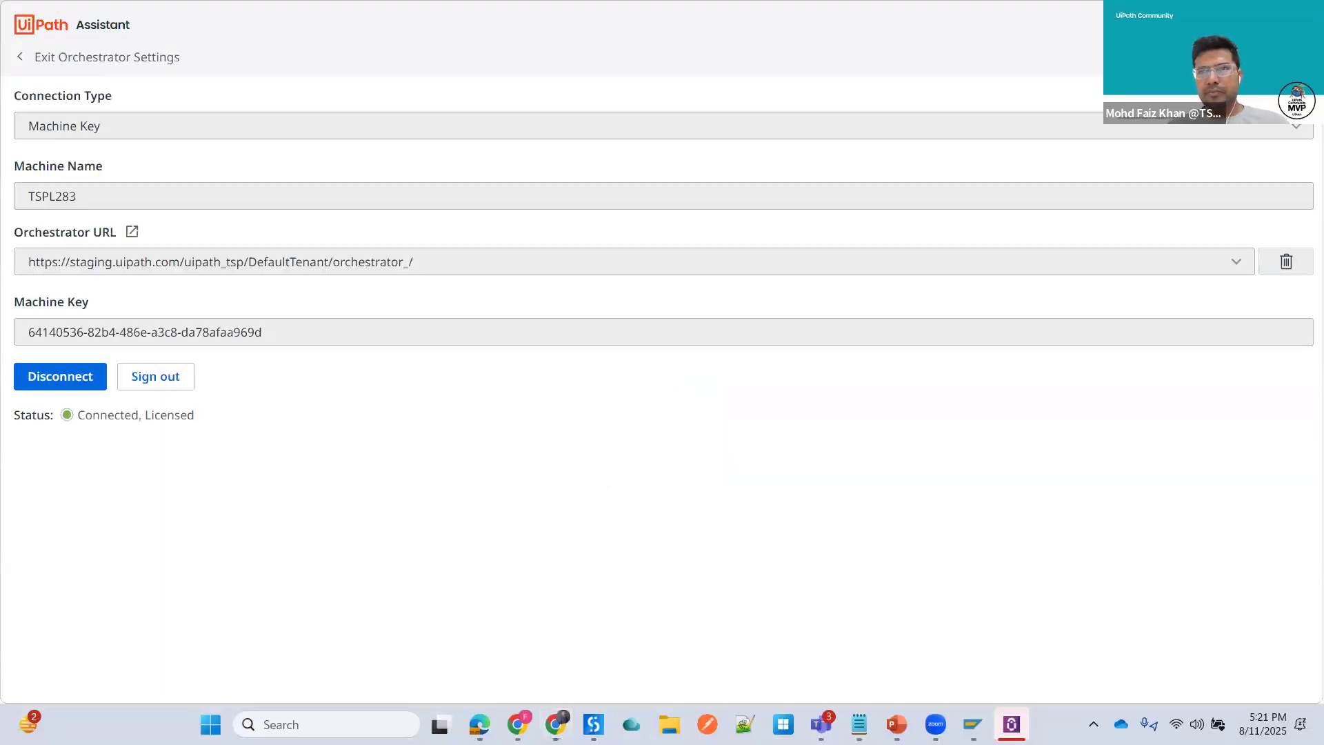
key(alt+Tab)
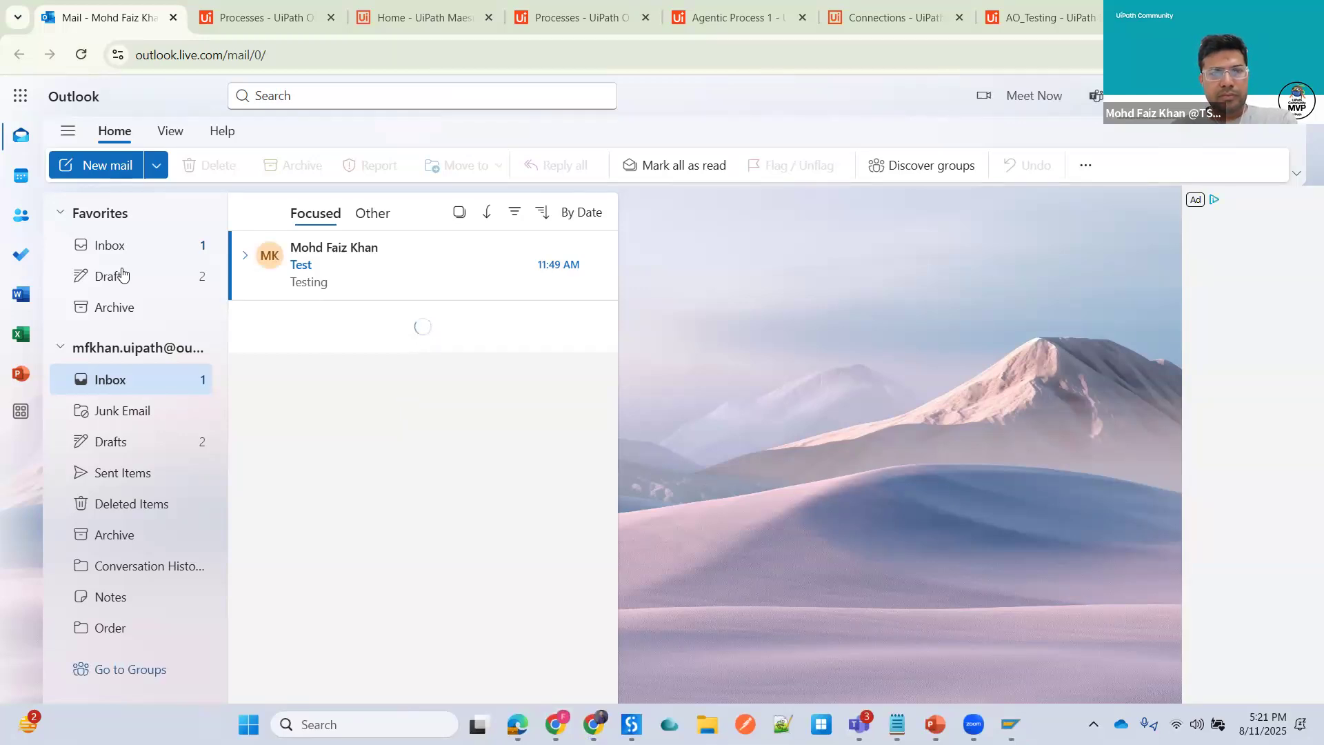
click(84, 55)
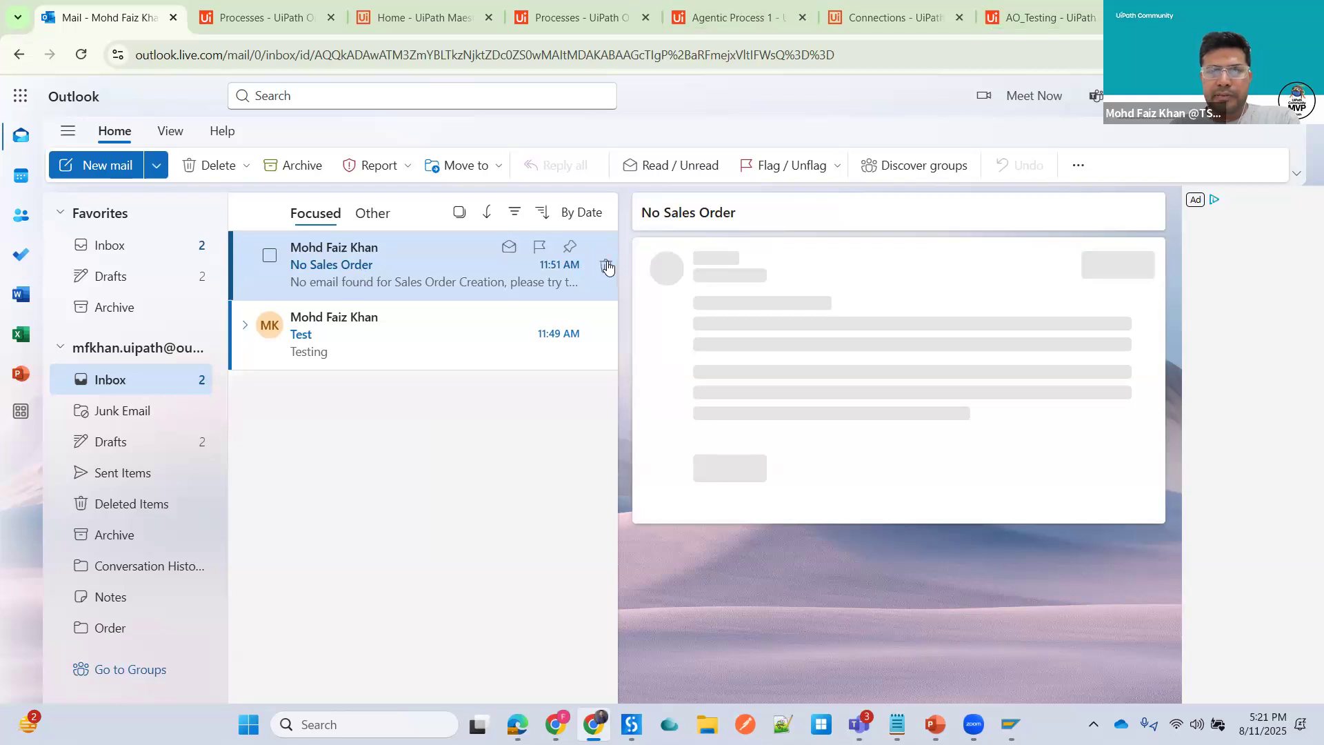
click(605, 265)
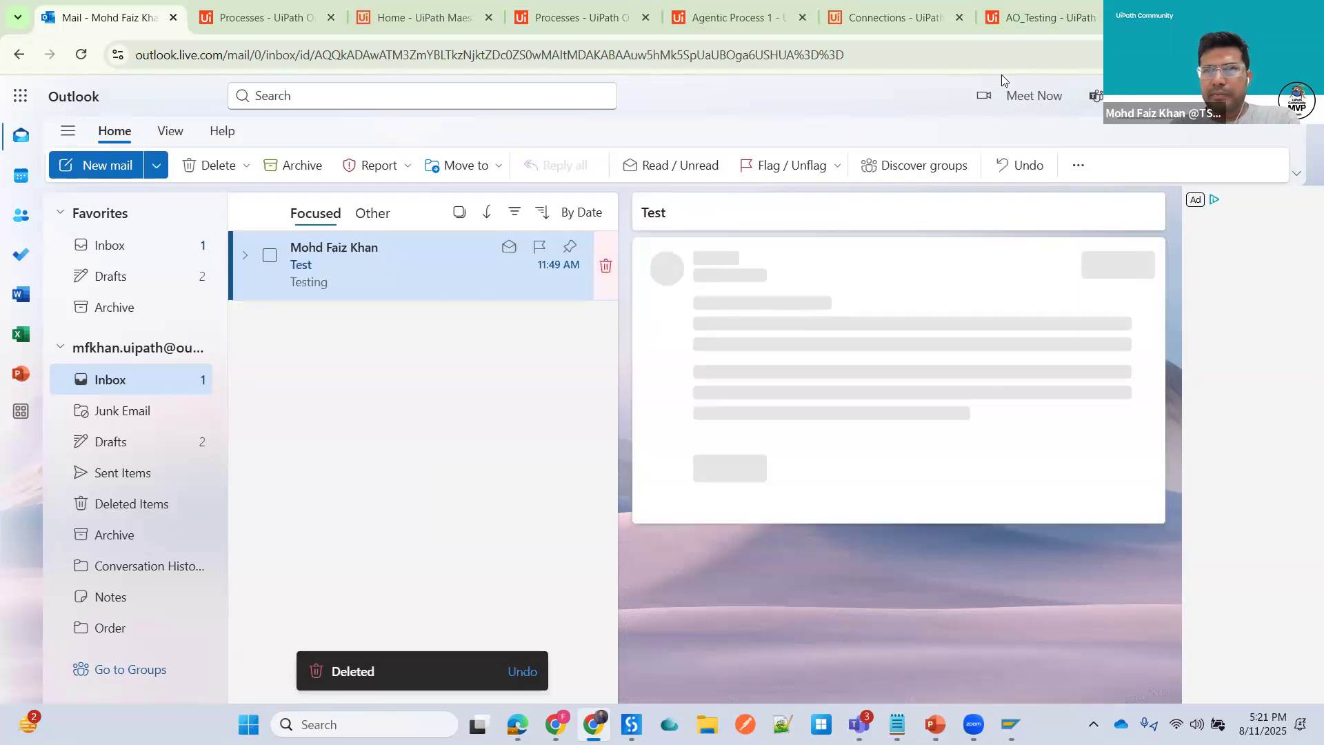
- Delete the Test email from the Outlook inbox
key(Delete)
- Return to design mode and publish AO_Testing as version 1.0.2 to the Orchestrator Tenant Processes Feed with change log Initial Publish - AO
click(1036, 18)
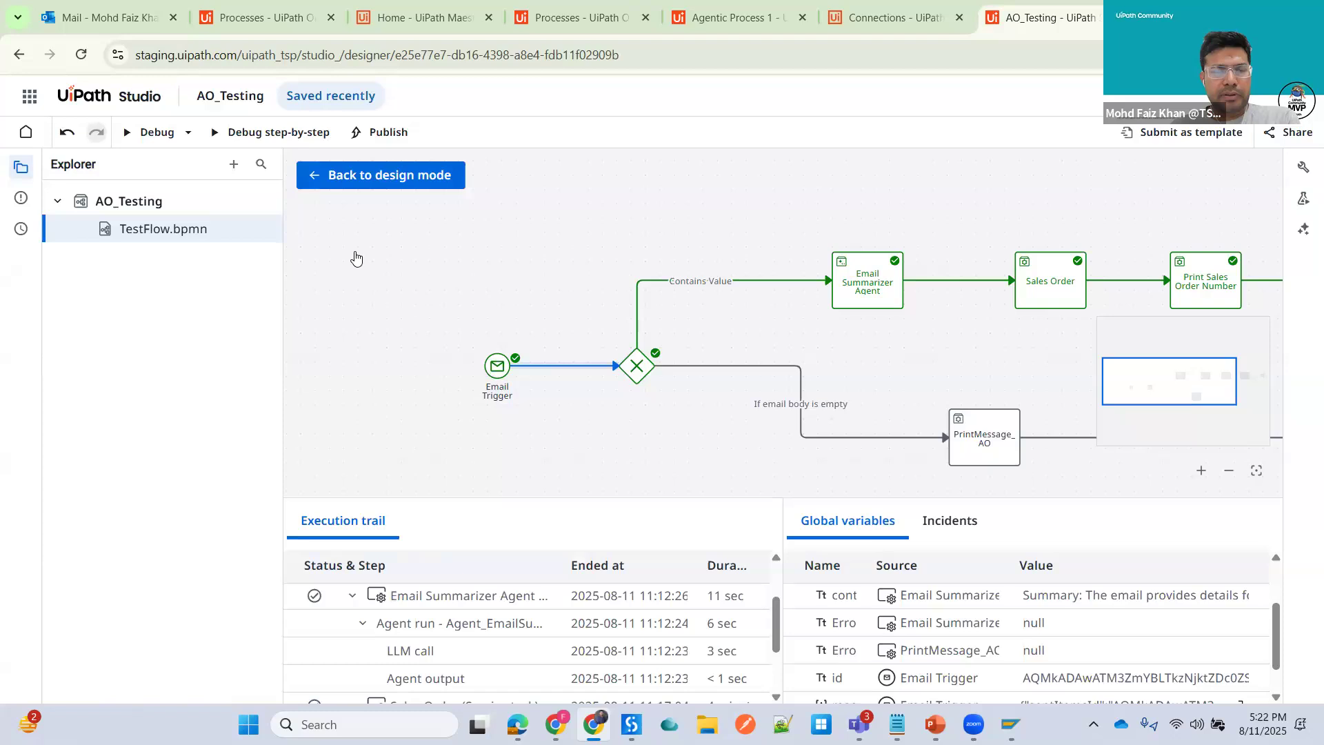
click(372, 176)
click(384, 133)
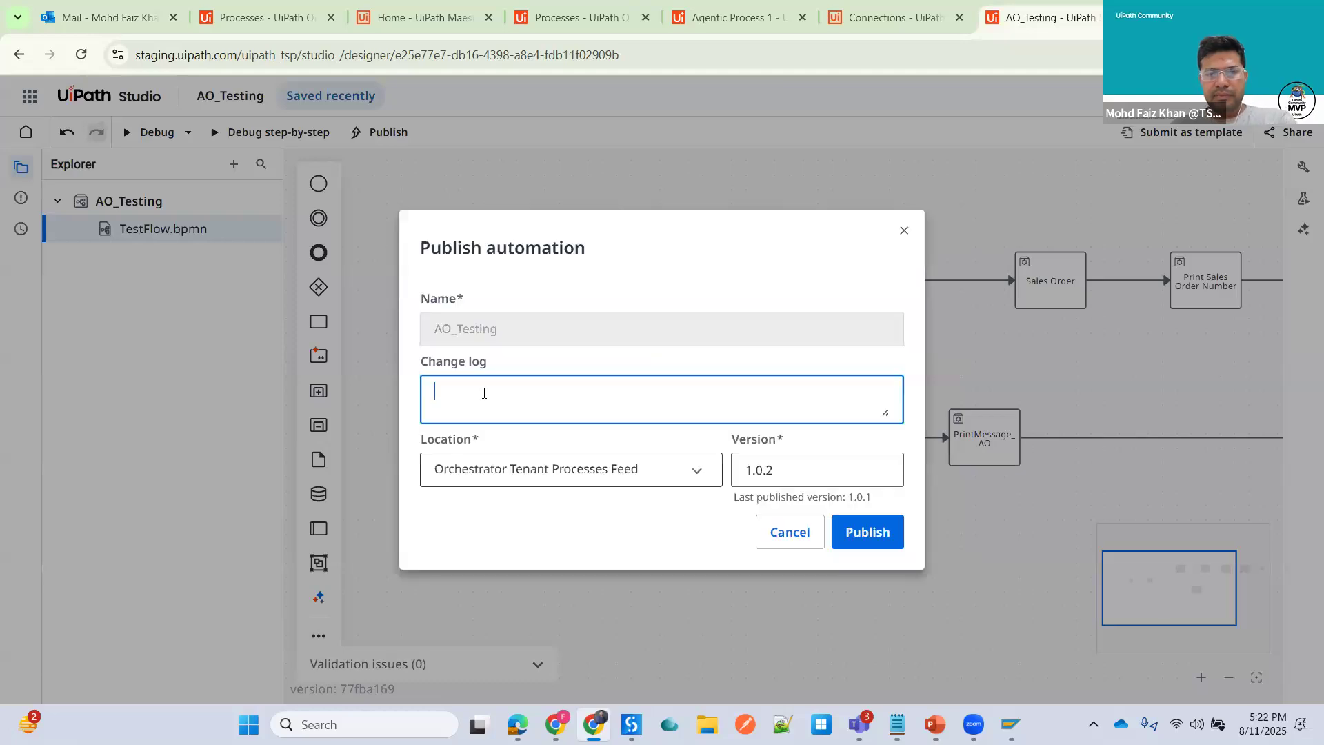
text(In)
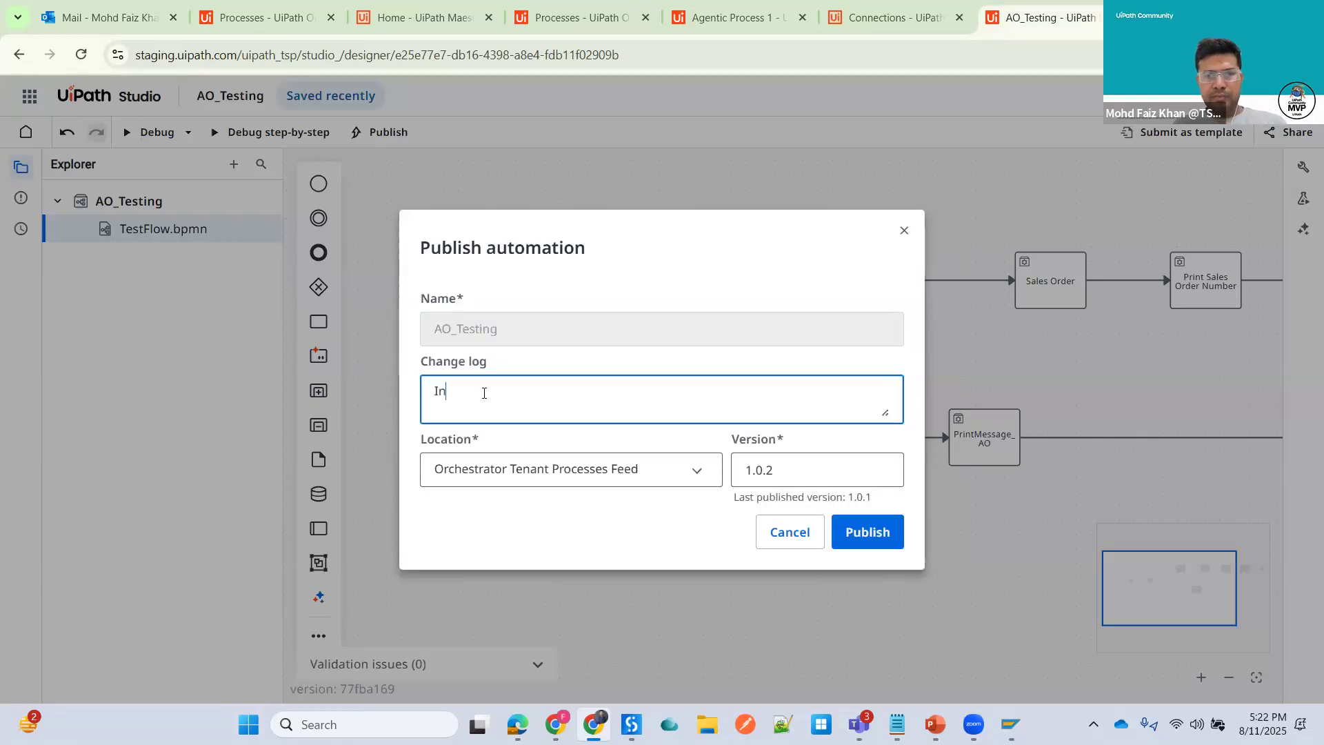
text(itial Pu)
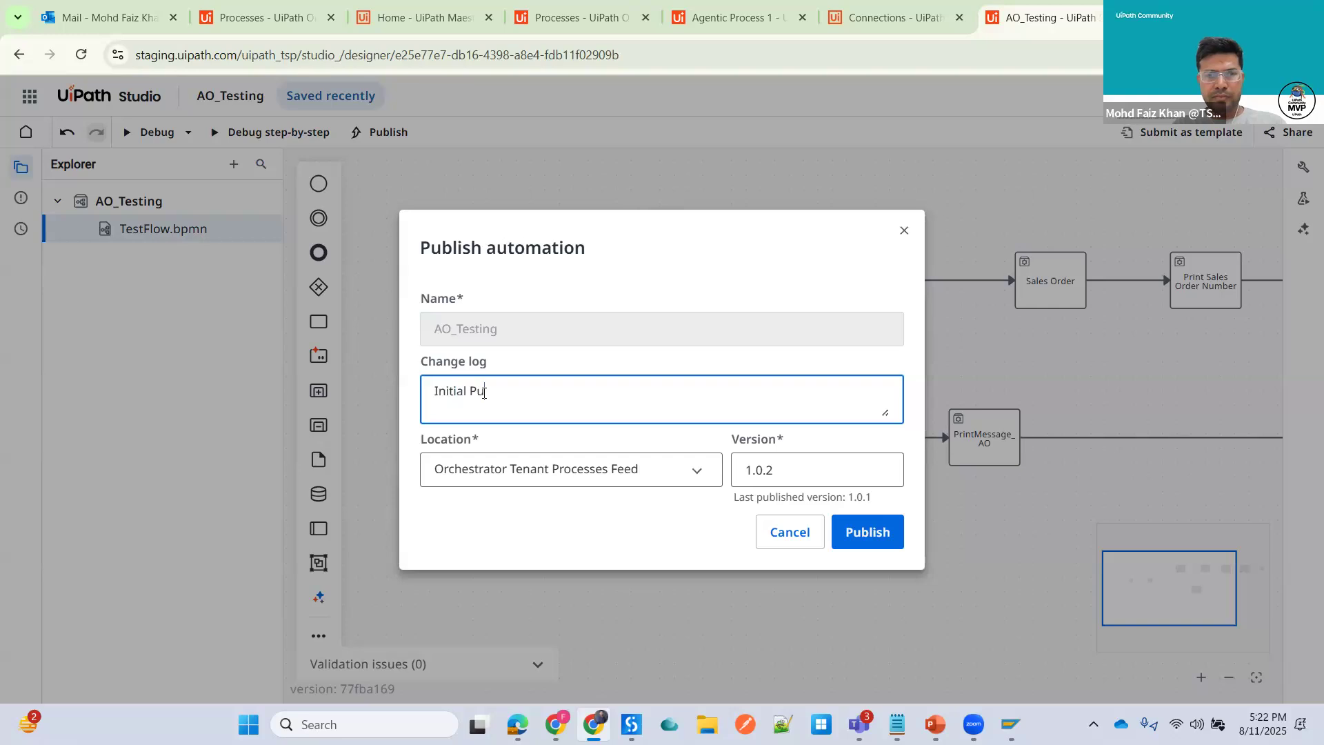
text(blish - A)
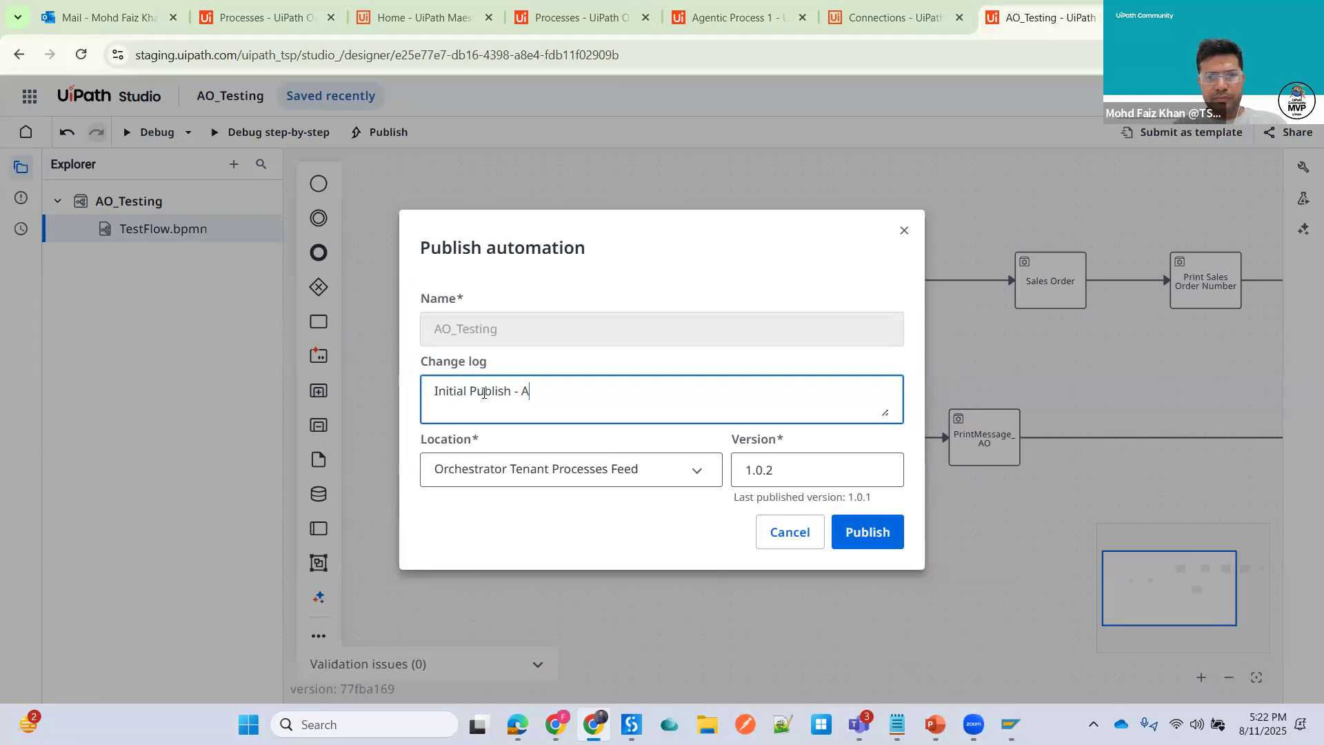
text(O)
click(827, 471)
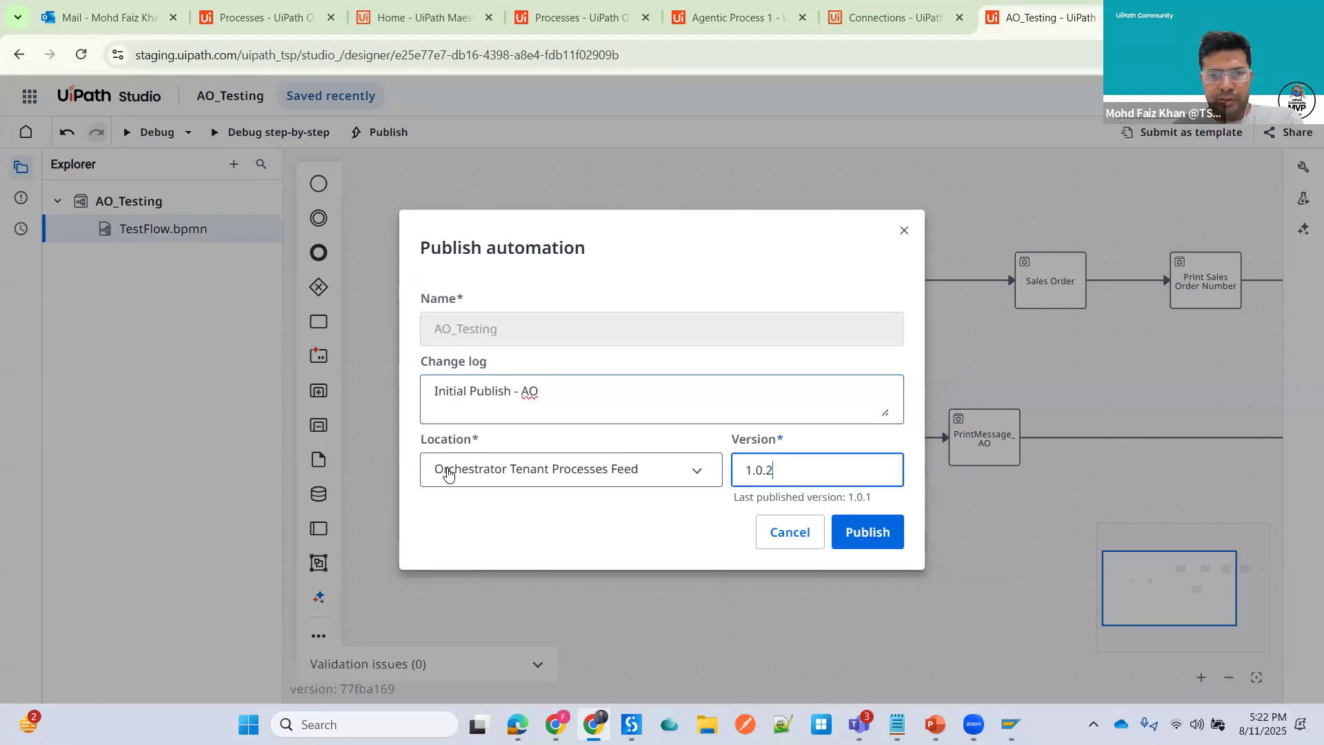
click(571, 485)
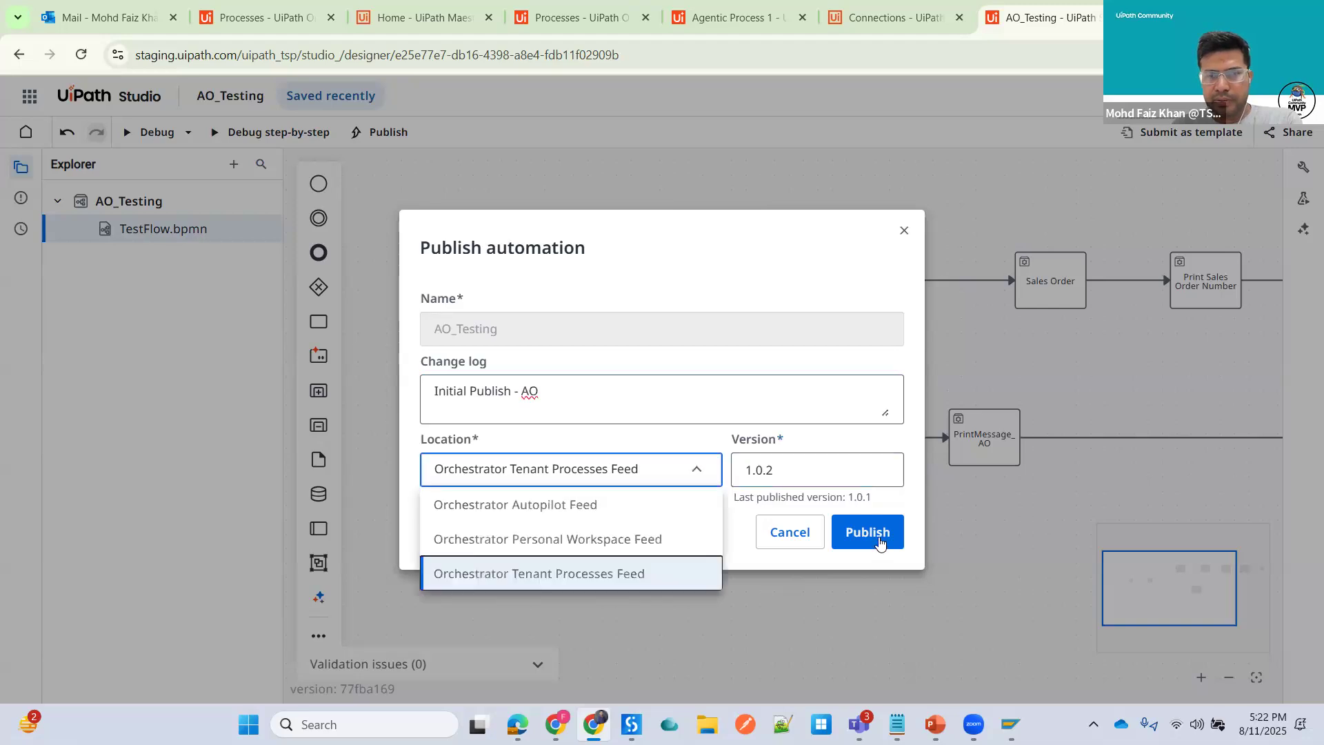
click(880, 543)
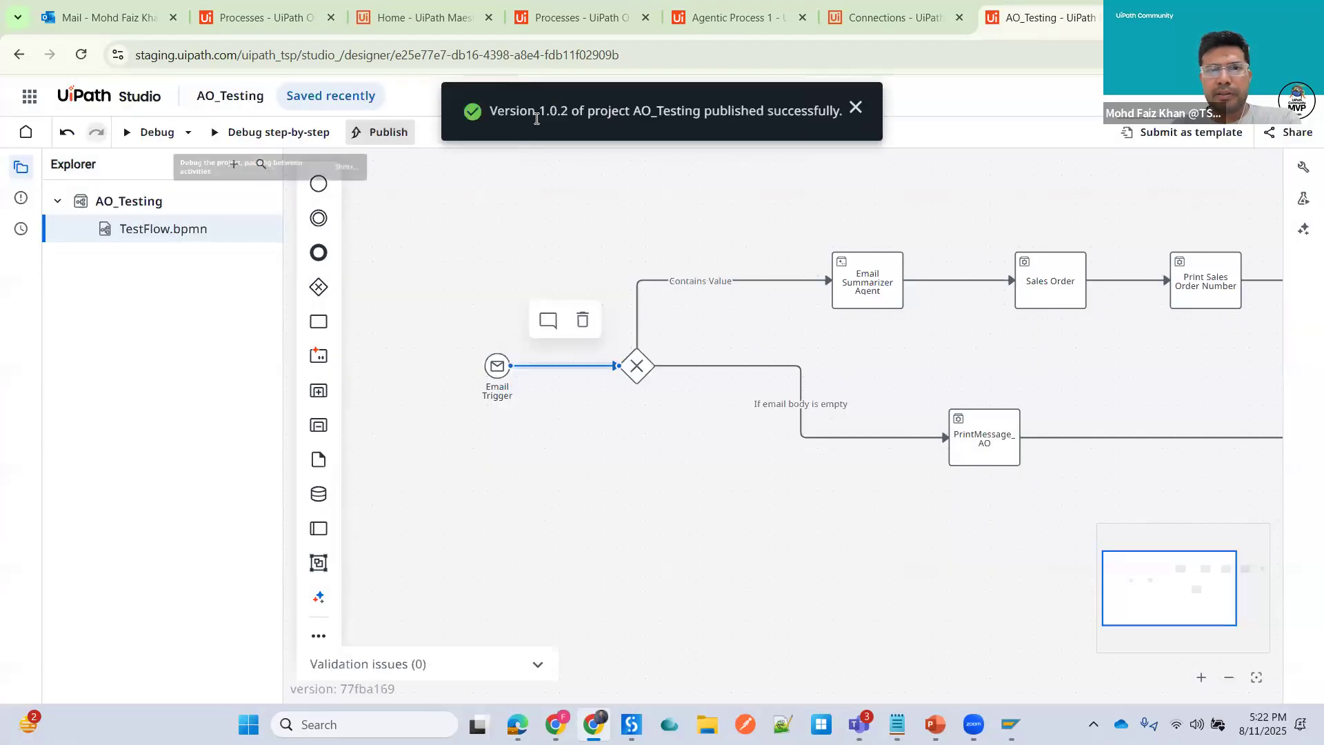
- Update the AO_Testing process in Orchestrator to the newly published package version 1.0.2
click(420, 33)
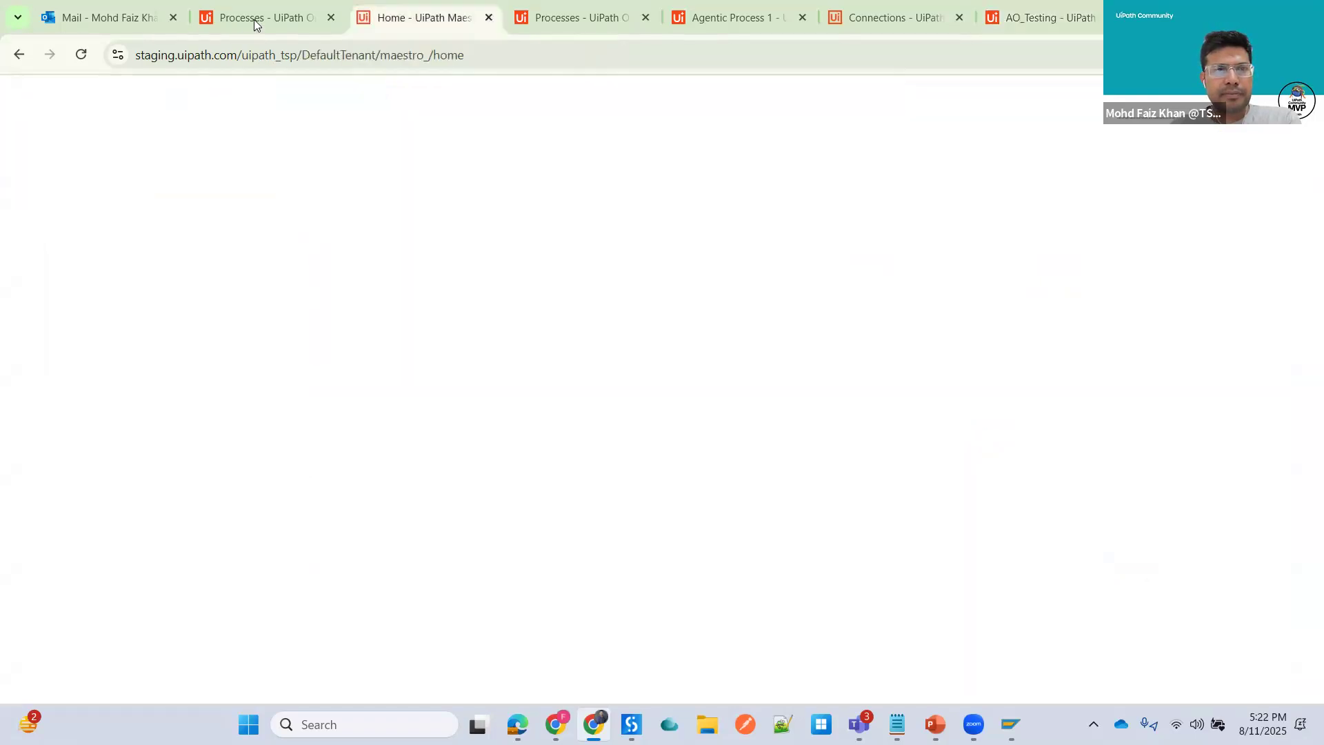
click(266, 19)
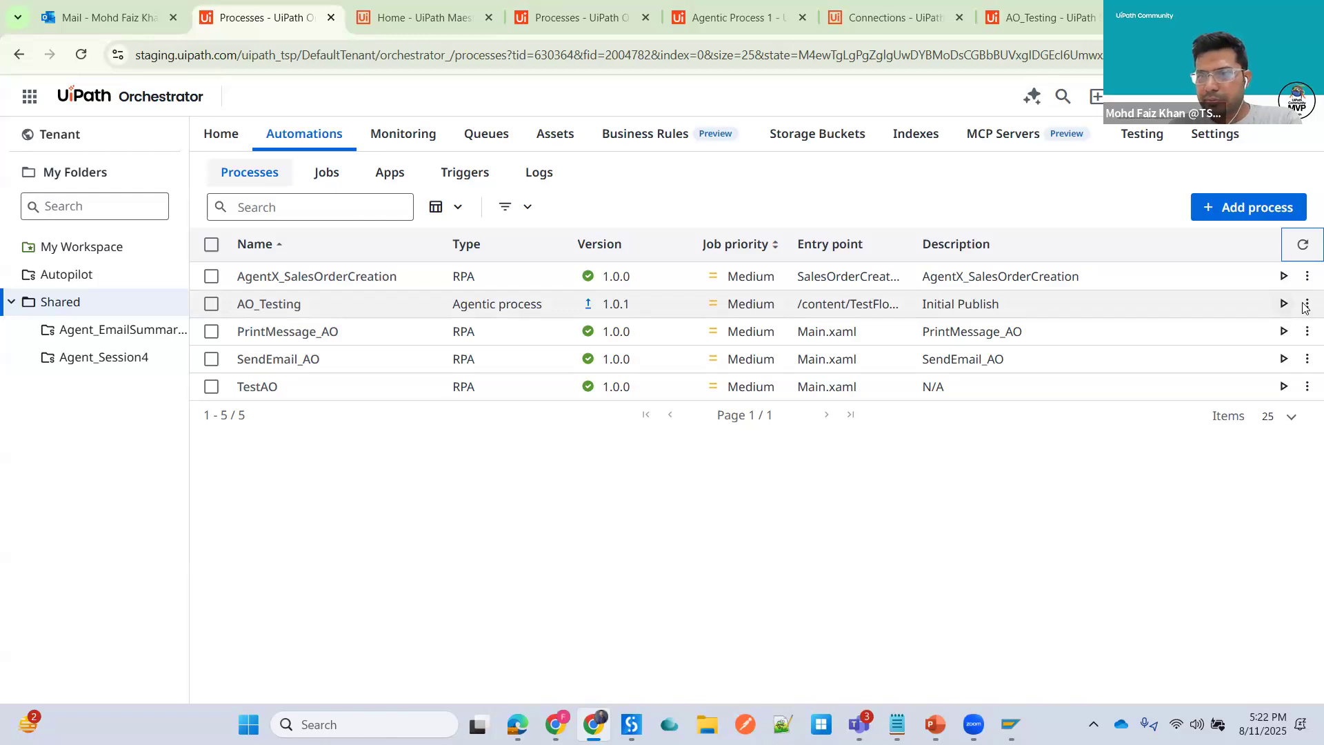
click(1201, 552)
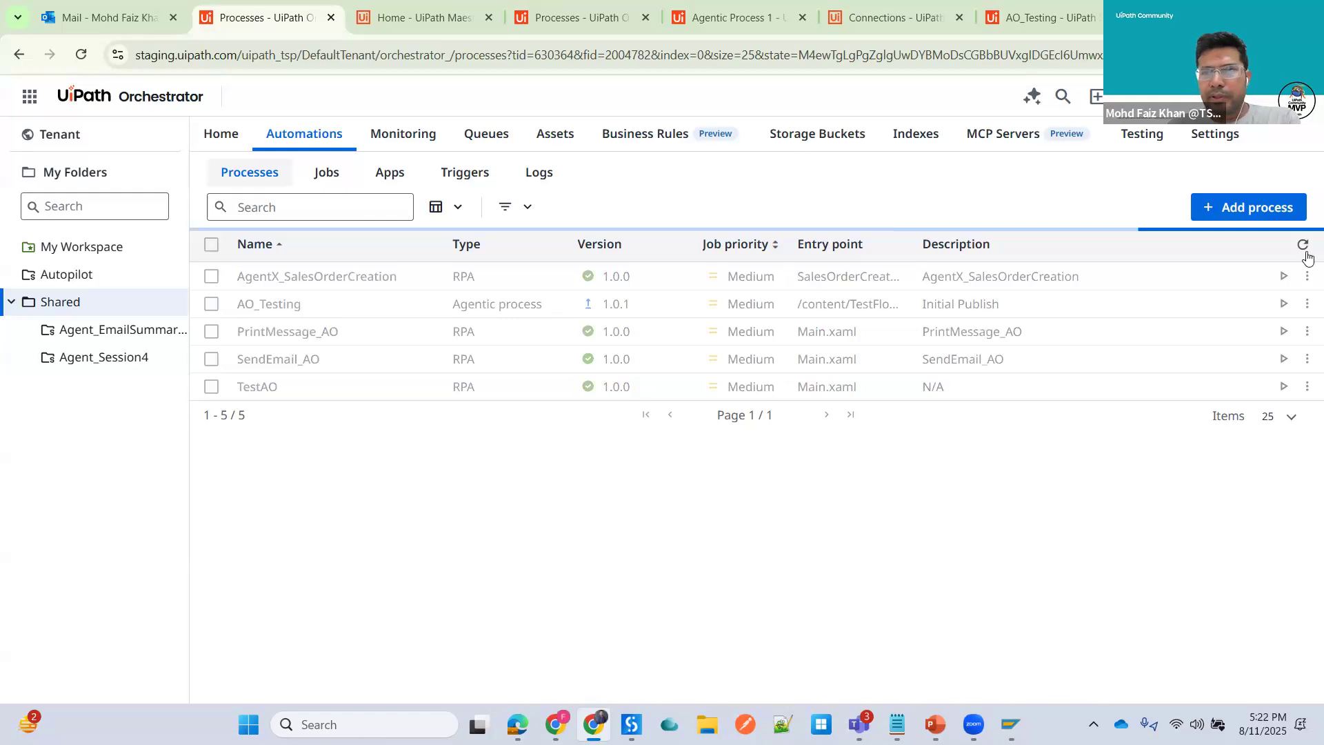
click(1305, 249)
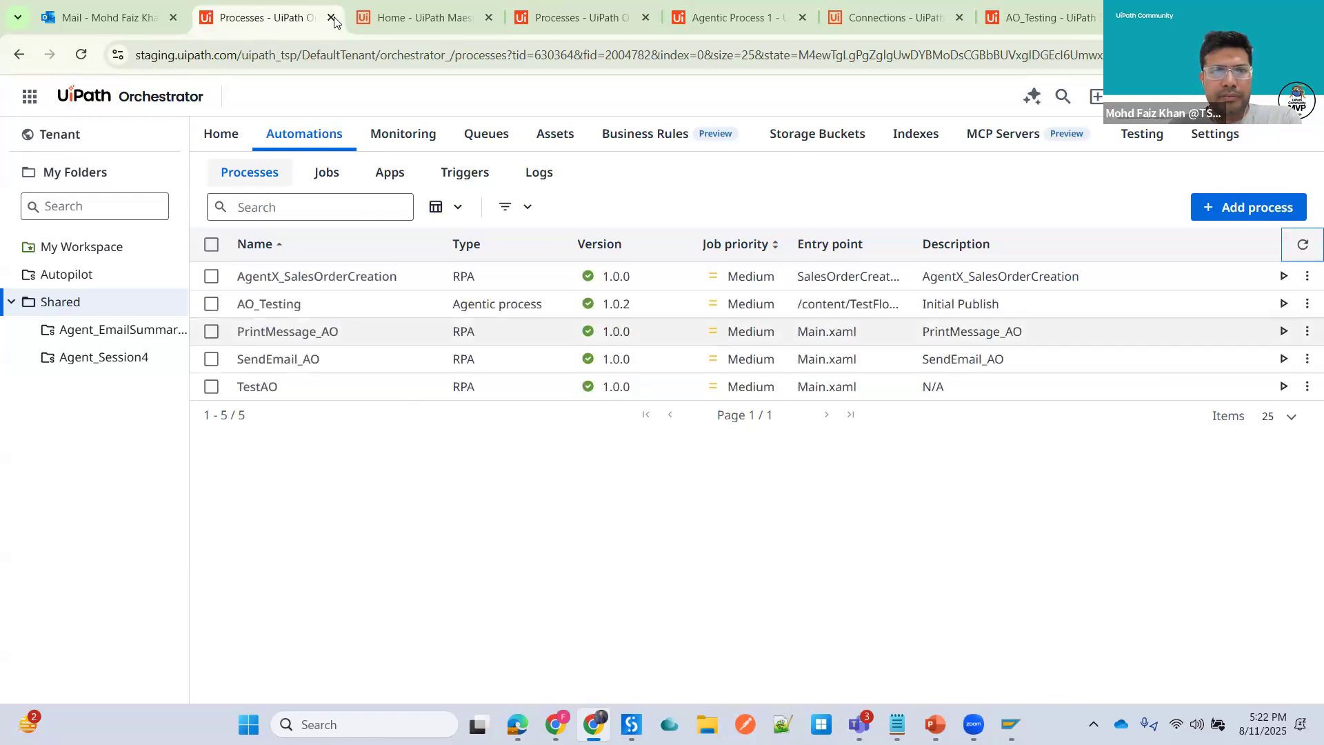
- Open Maestro's Process instances page and review the AO_Testing process instances
click(424, 18)
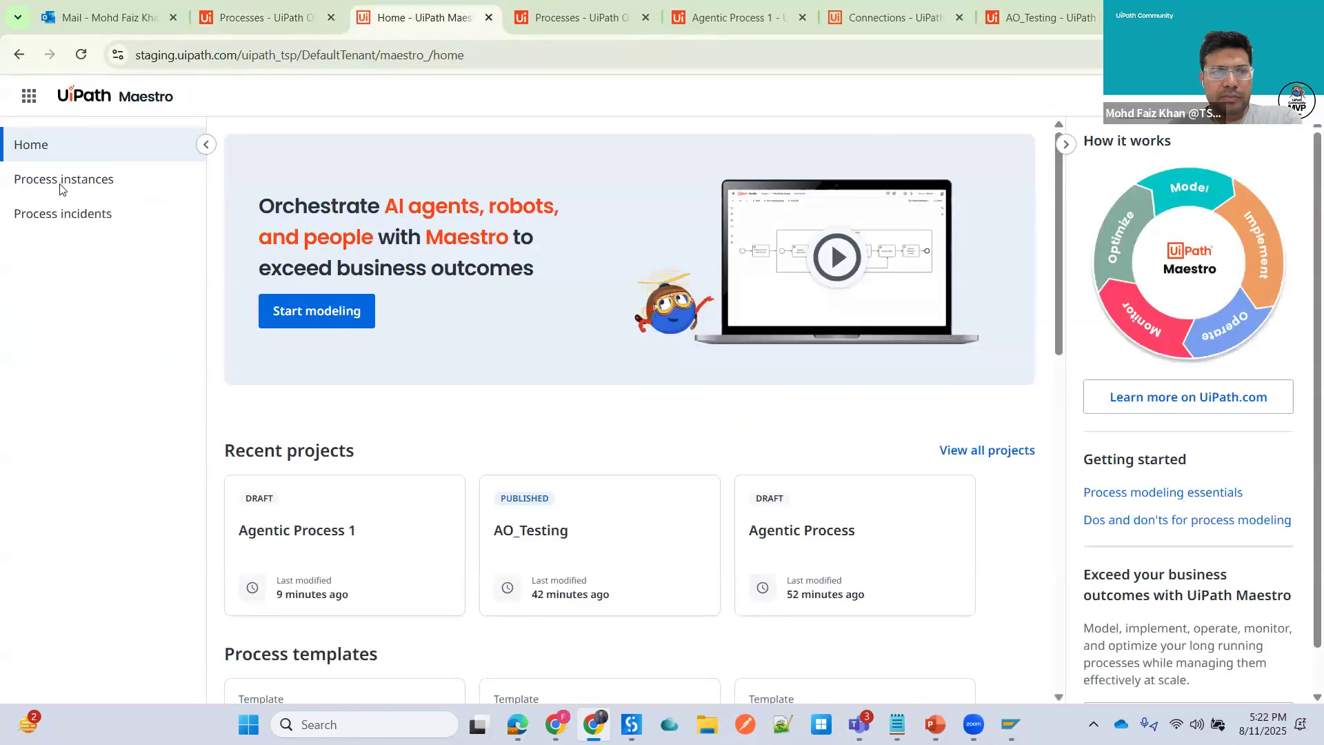
click(66, 180)
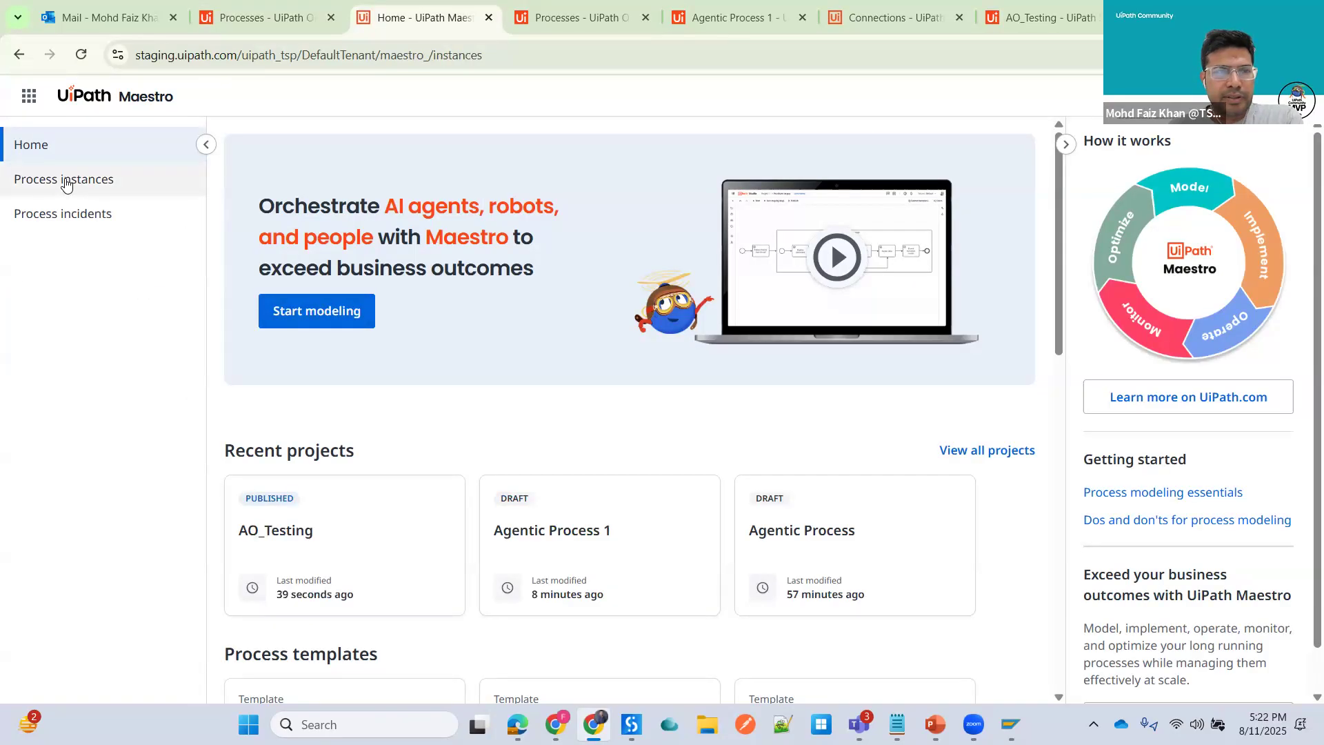
scroll(857, 639, down, 1)
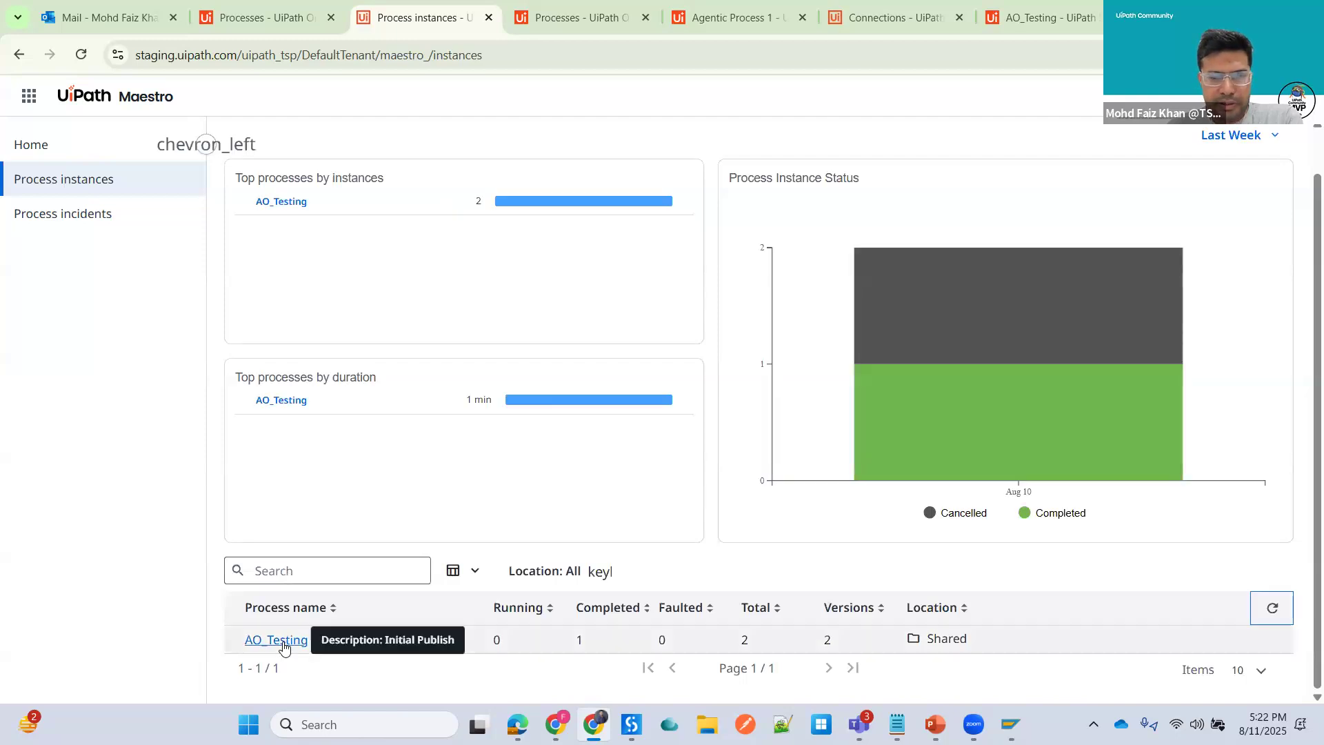
click(279, 641)
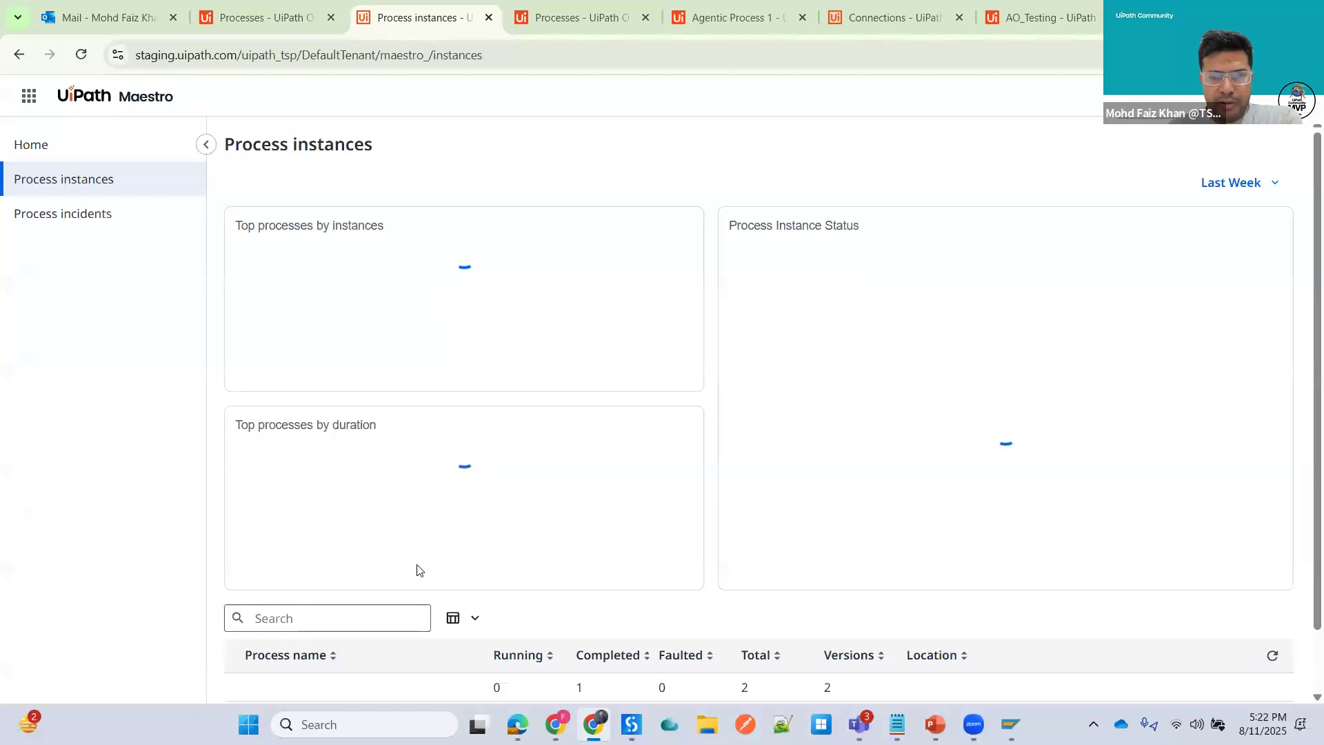
scroll(726, 181, down, 1)
- Start a new email to your own address with the subject Sales Order
click(69, 28)
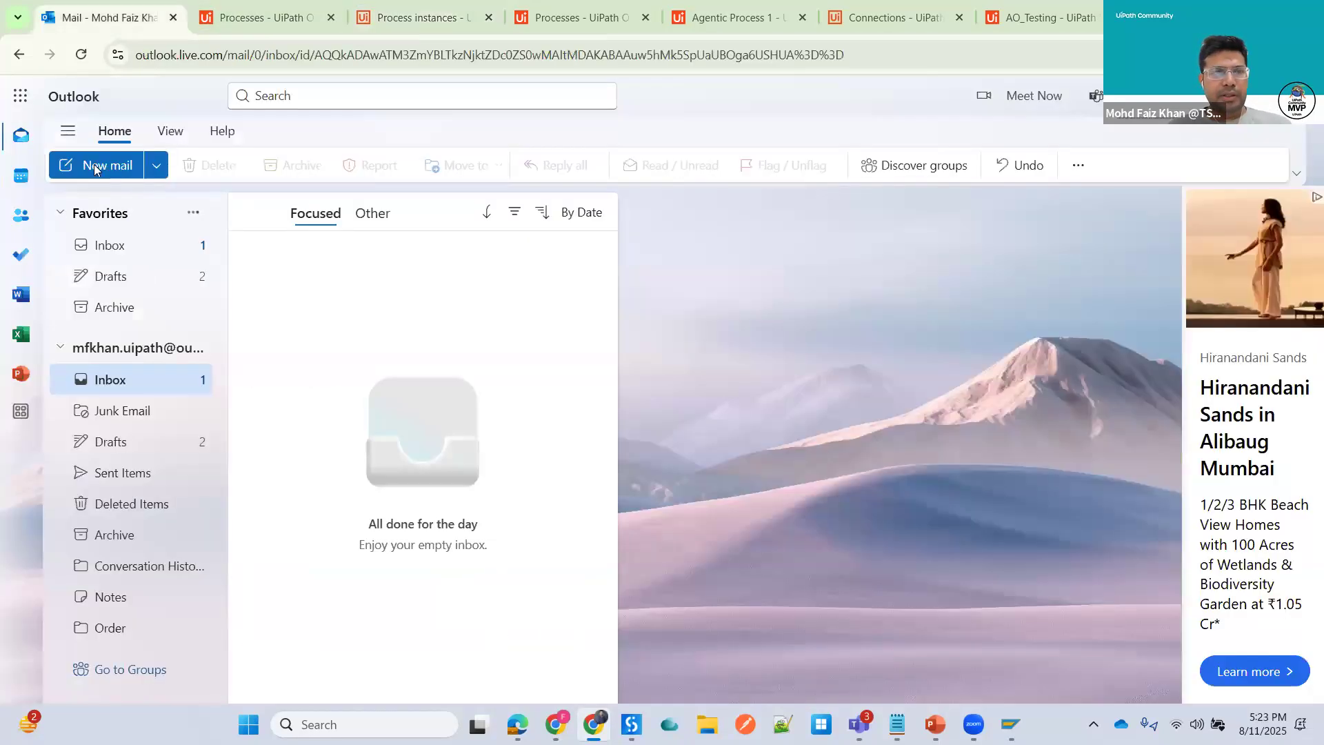
click(96, 167)
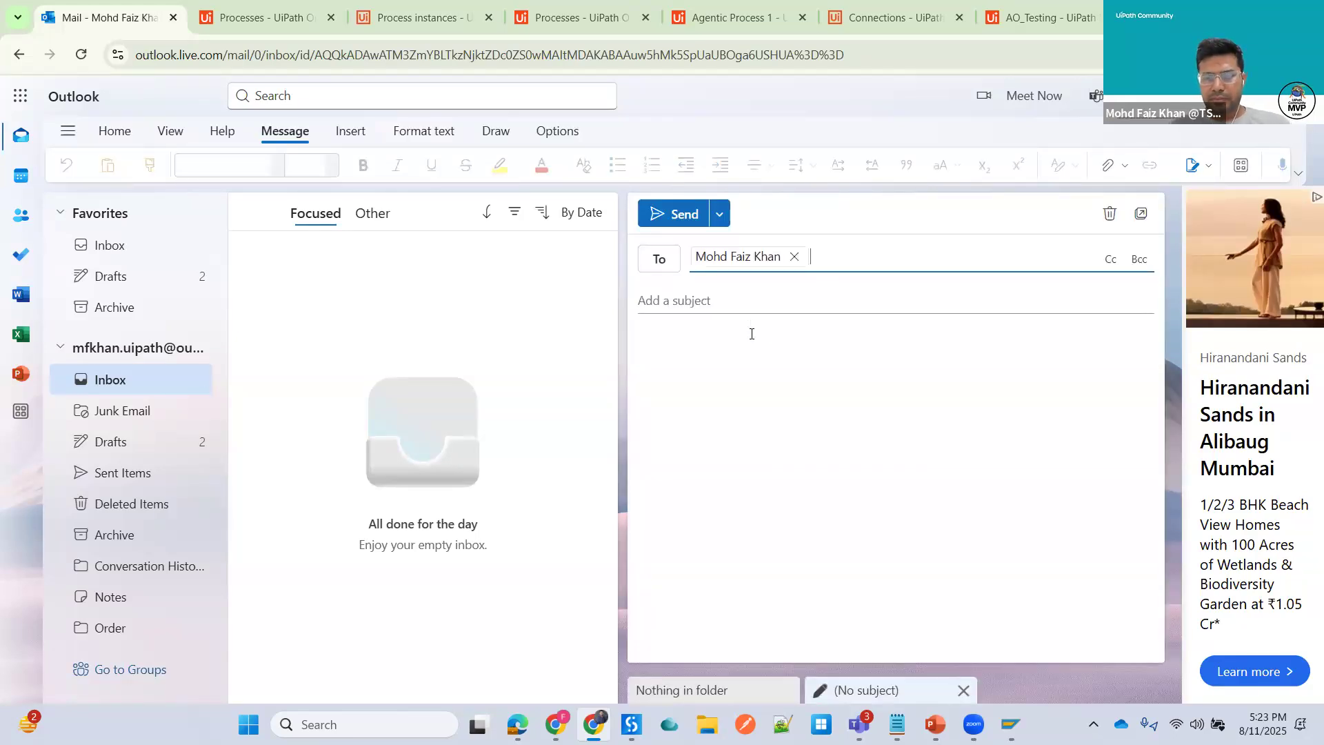
key(Tab)
text(S)
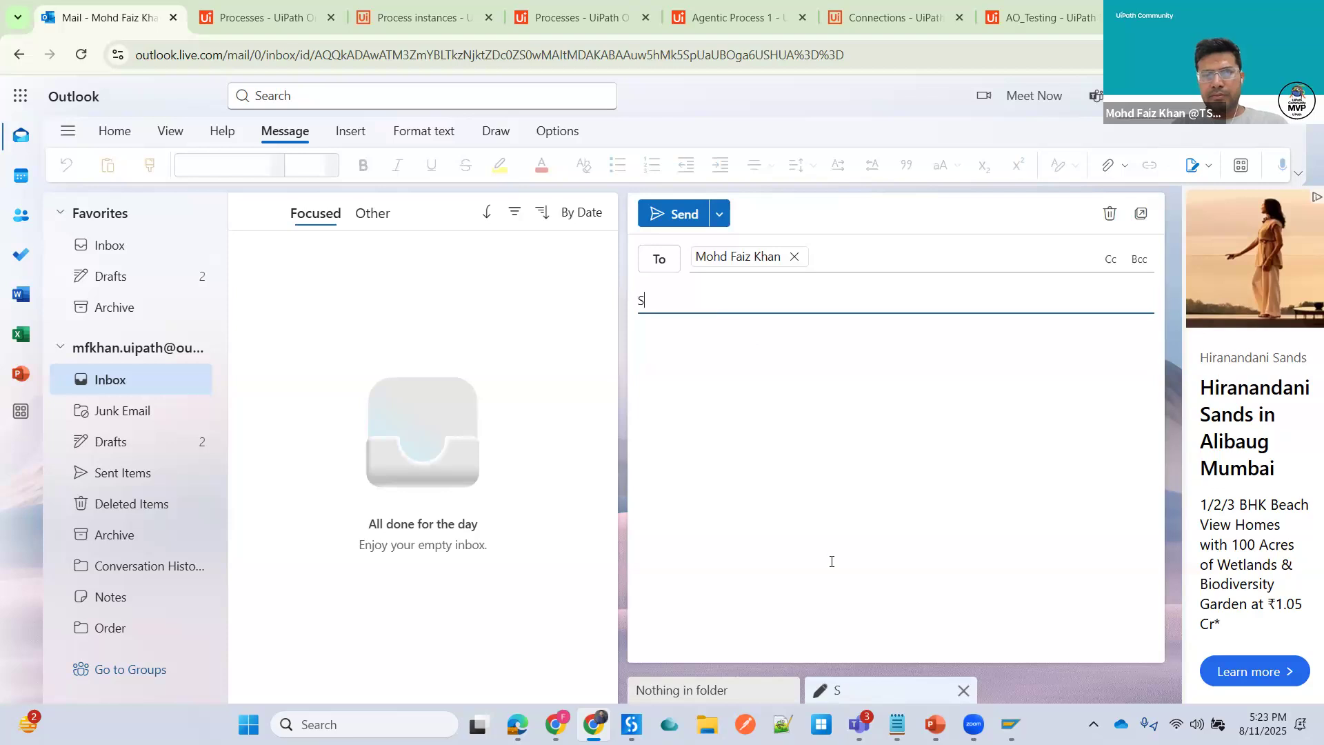
text(ales Order)
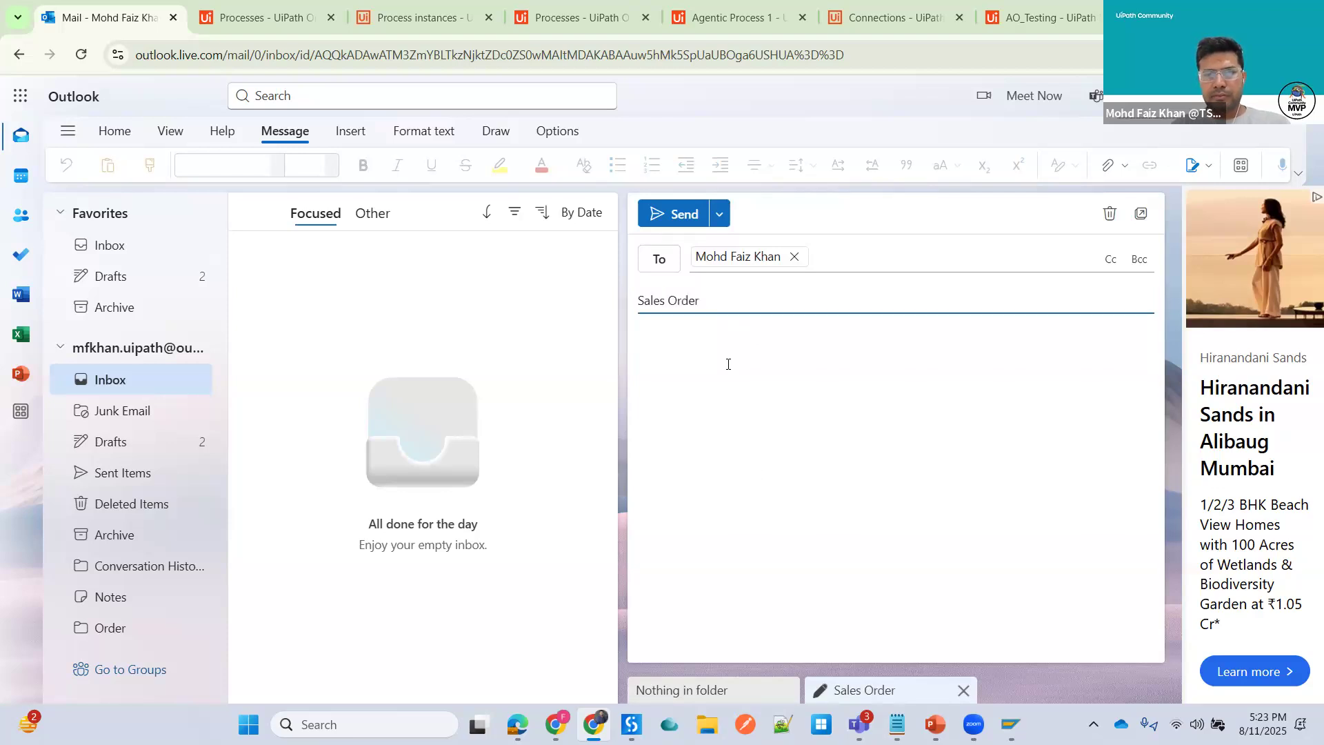
- Enter Sales Order as the email body text
click(727, 364)
text(S)
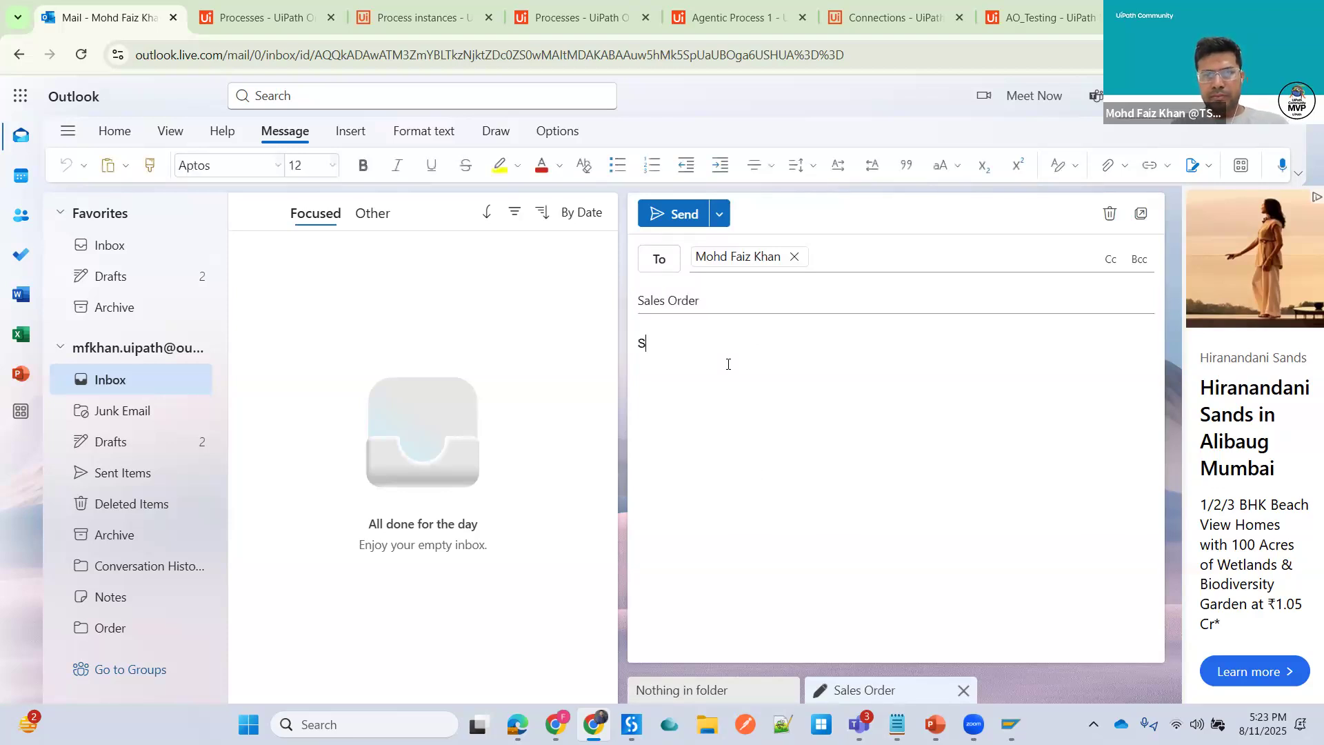
text(ales Order)
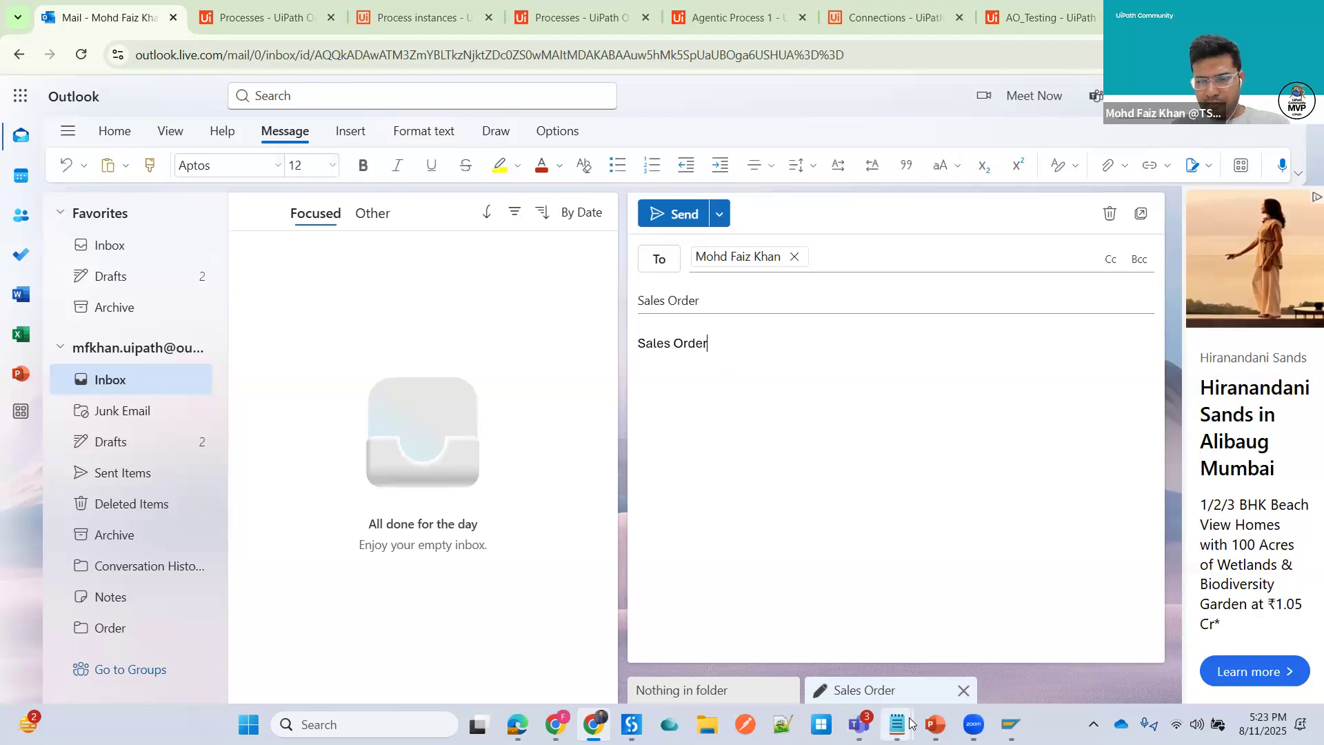
- Replace the email body with the sales order details copied from Notepad, send the email, and reload the inbox
click(898, 724)
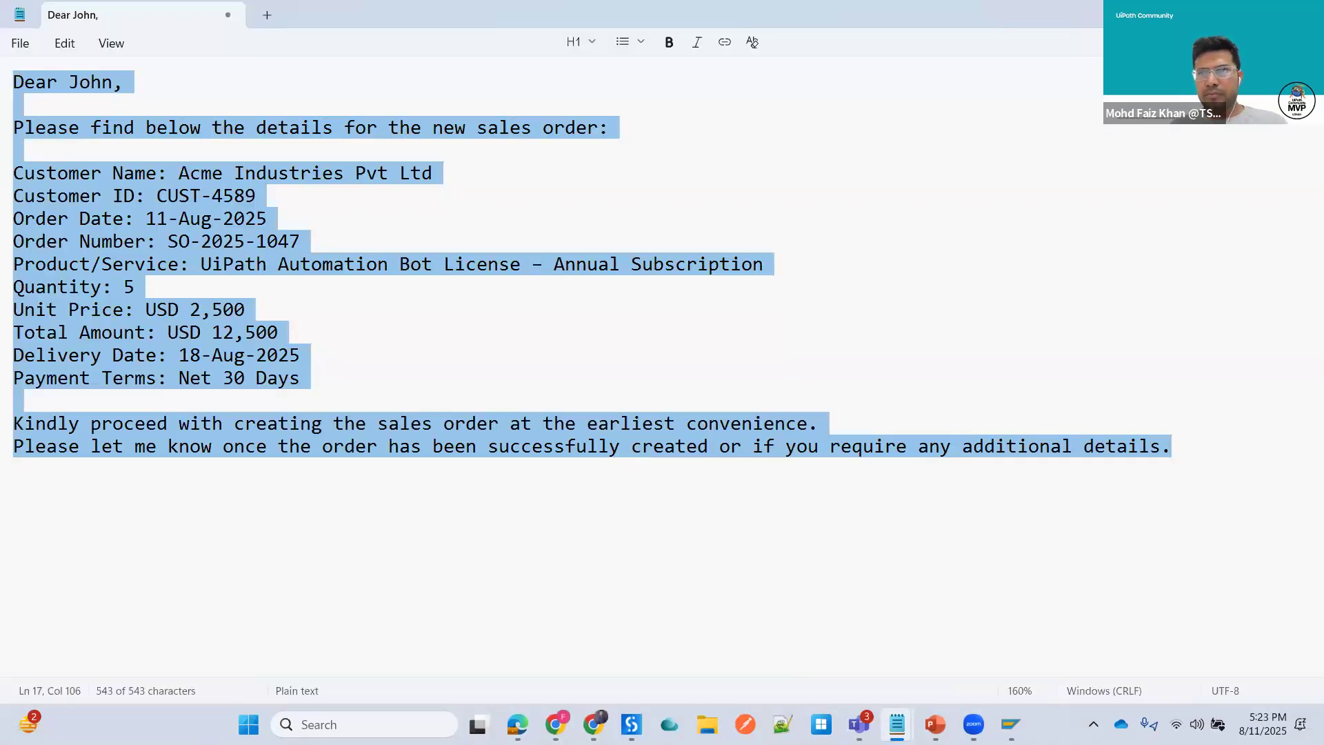
key(alt+Tab)
key(ctrl+a)
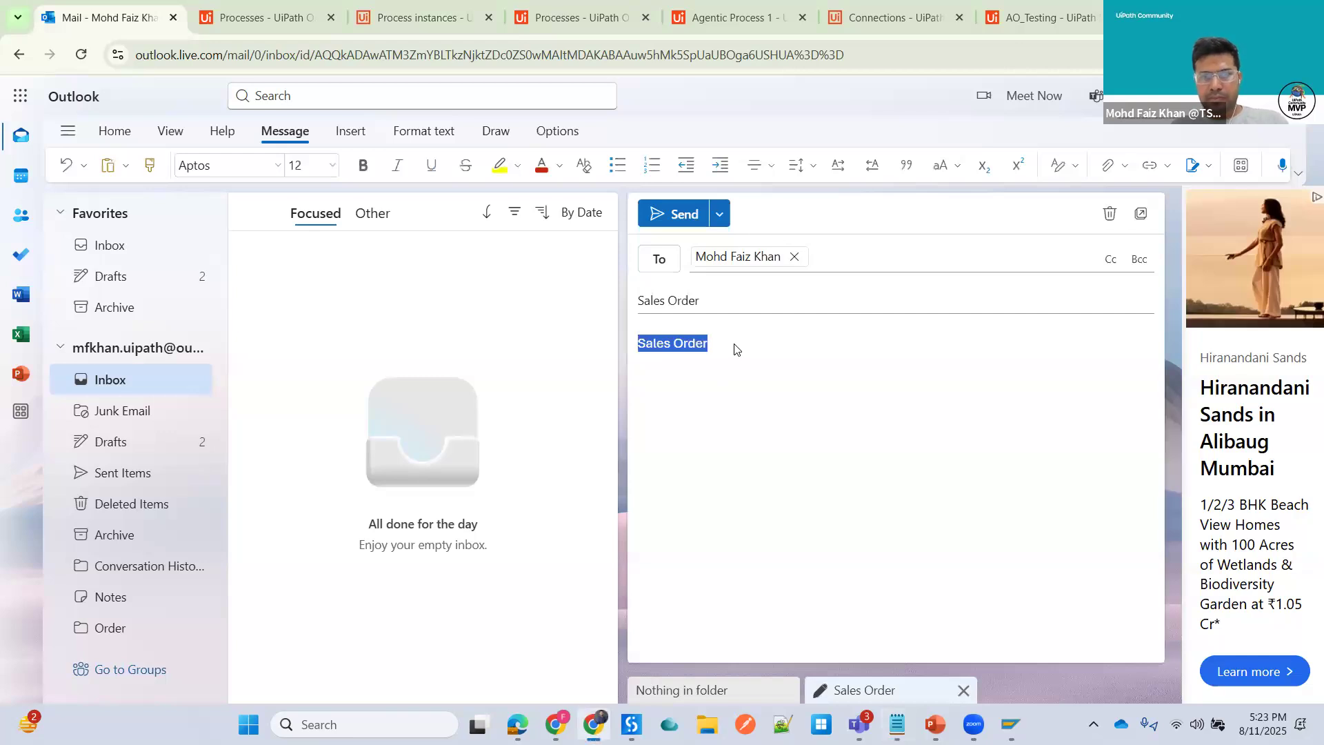
key(ctrl+v)
click(660, 220)
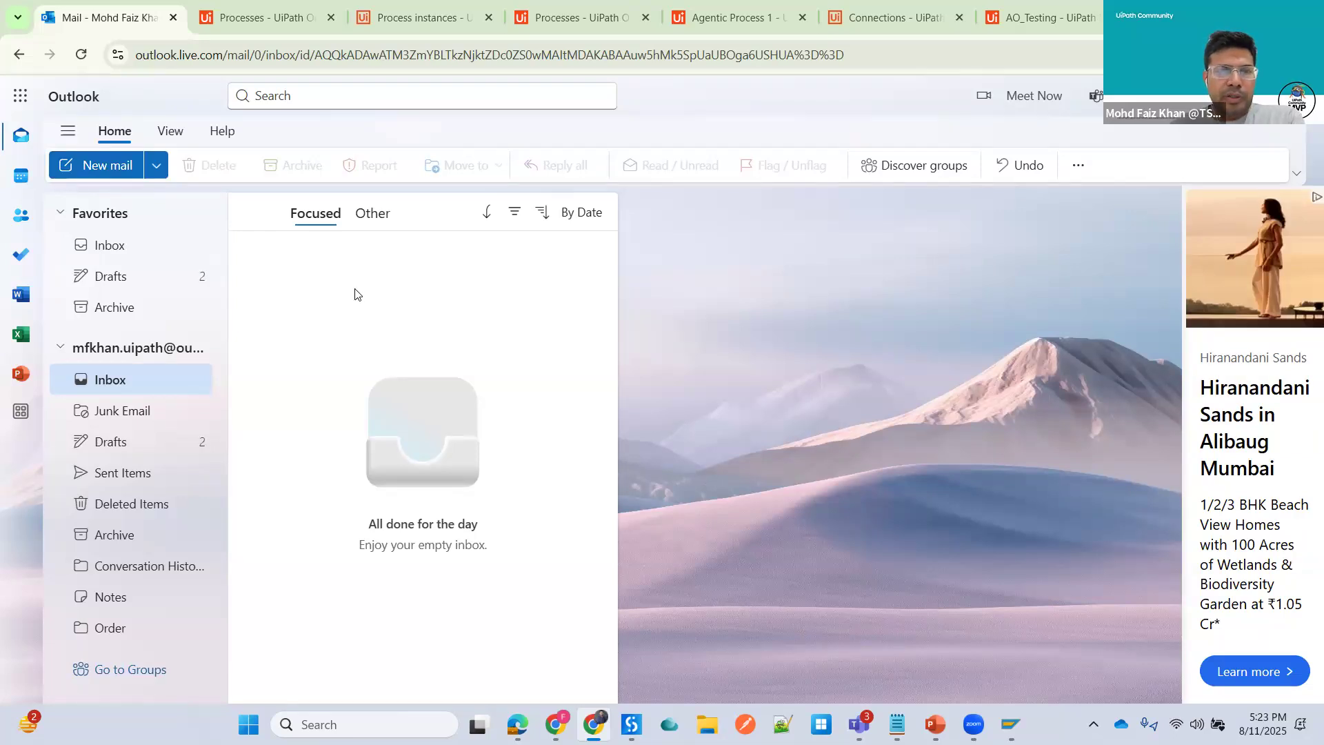
click(107, 252)
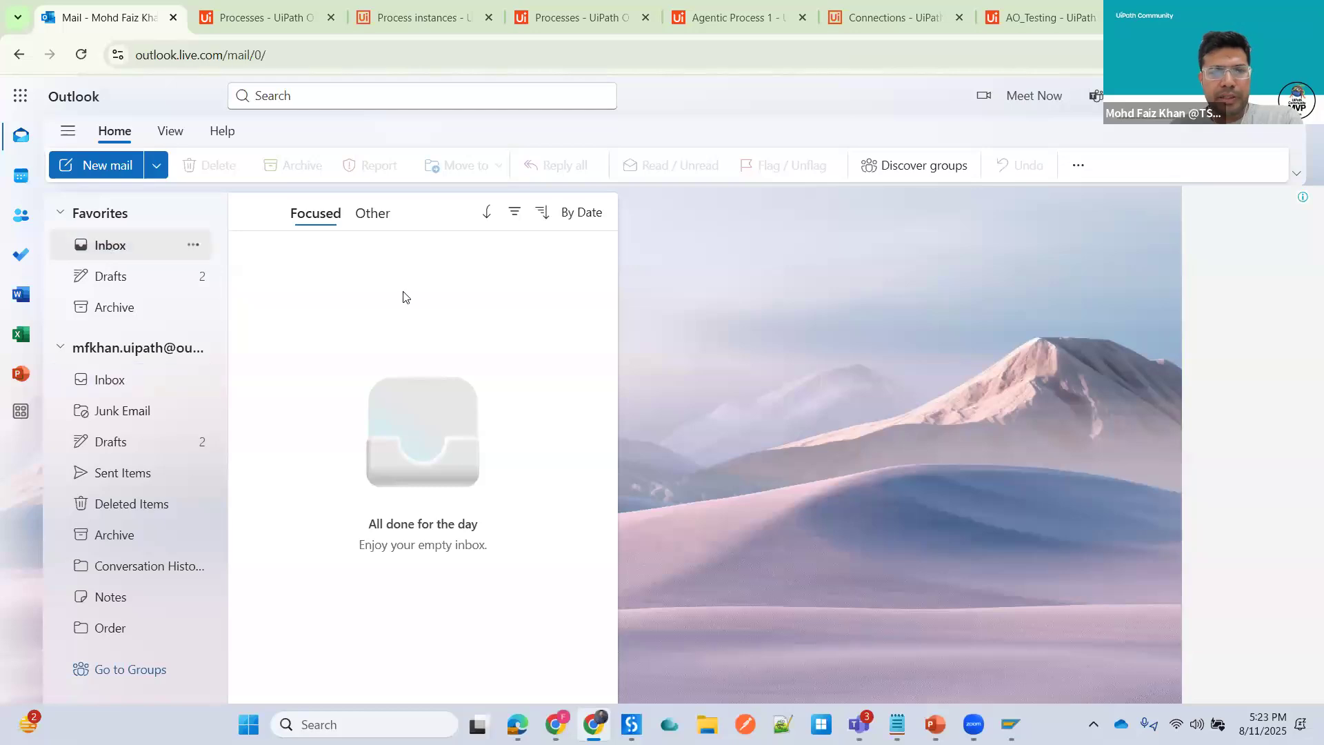
click(80, 54)
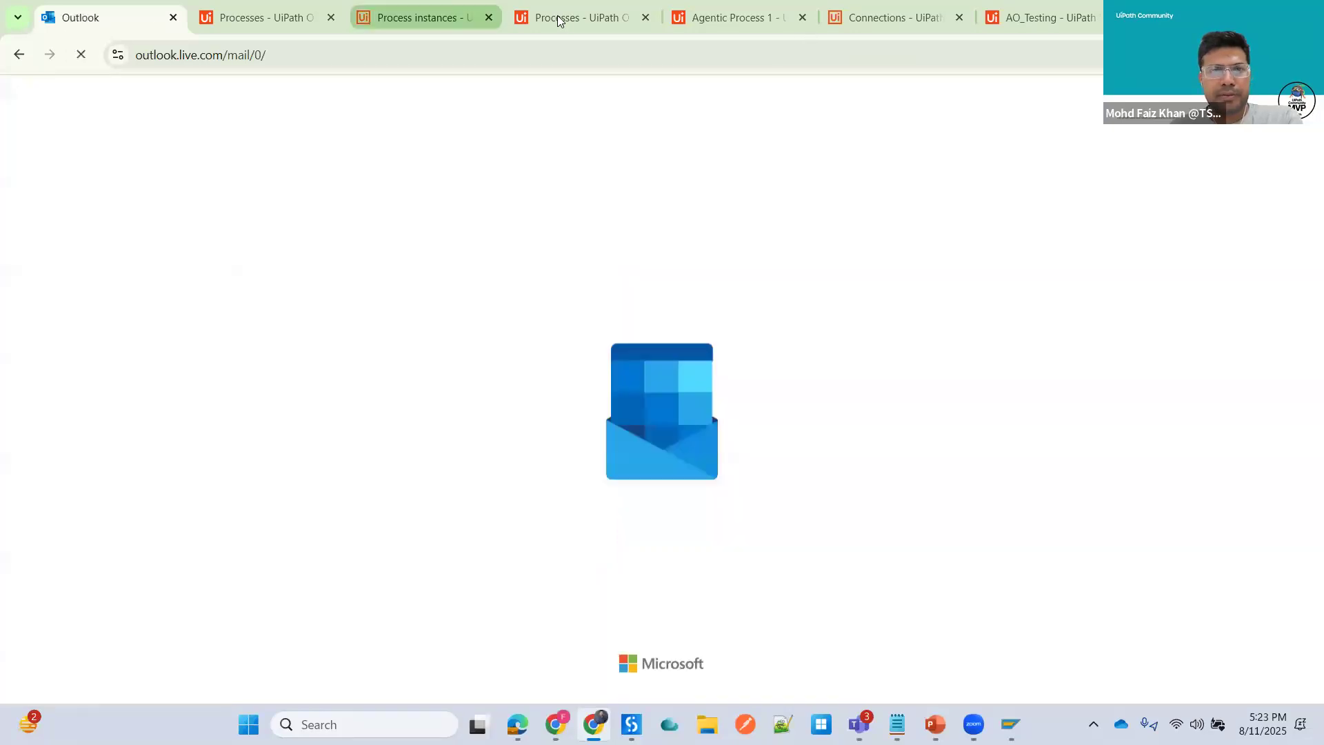
- Refresh Maestro's process instances list to check for a new AO_Testing run
click(581, 18)
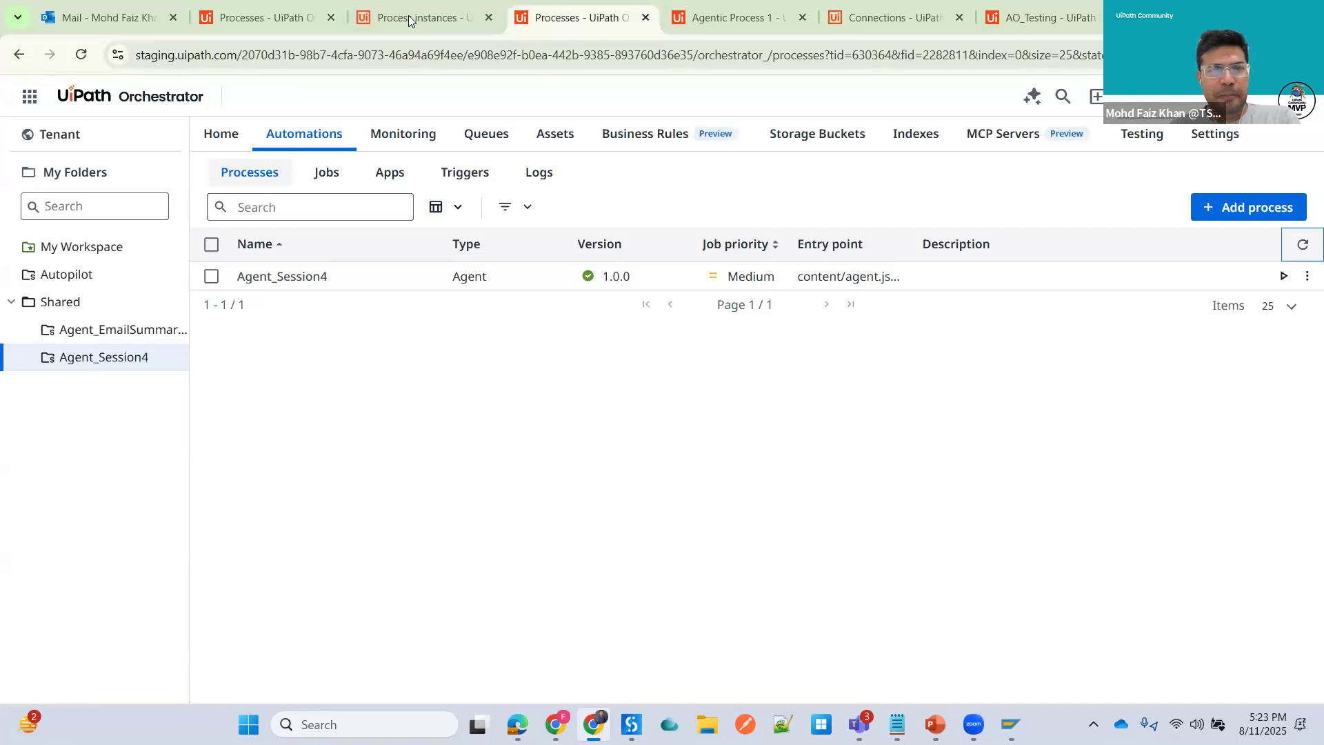
key(ctrl+shift+Tab)
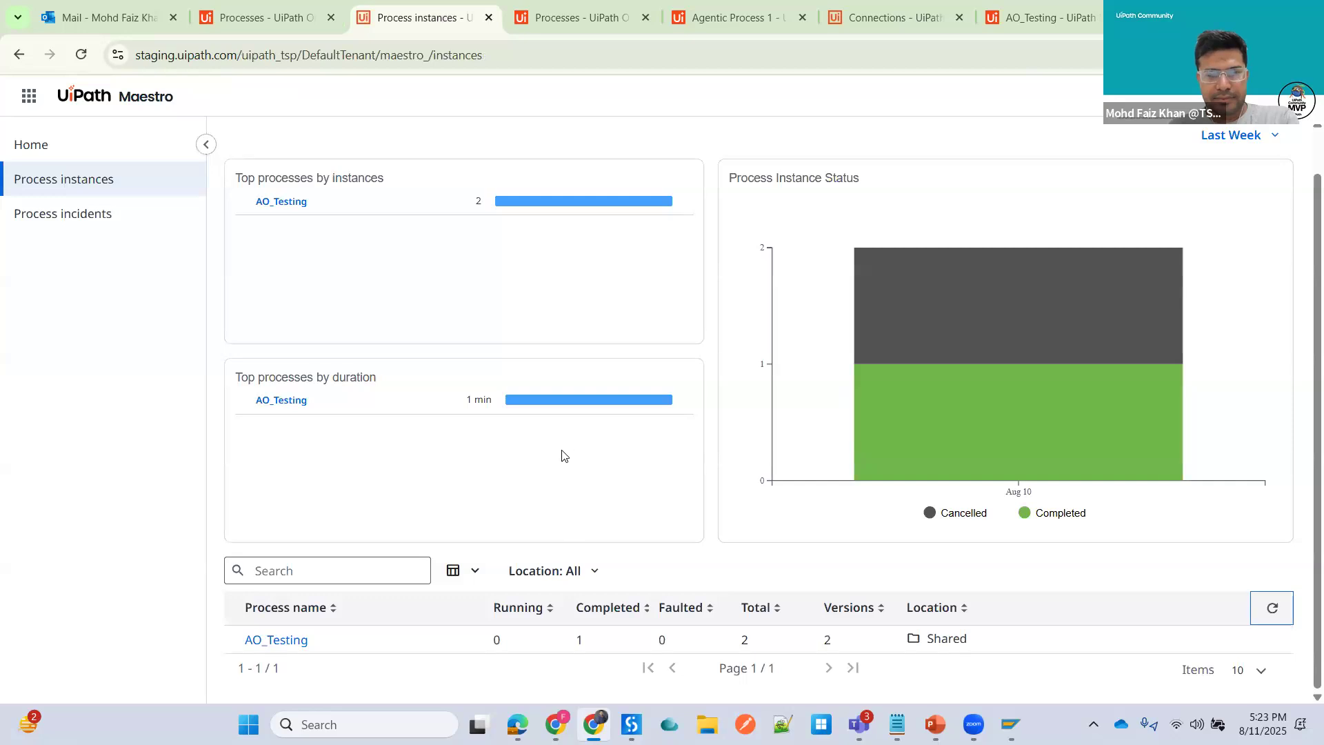
click(1272, 610)
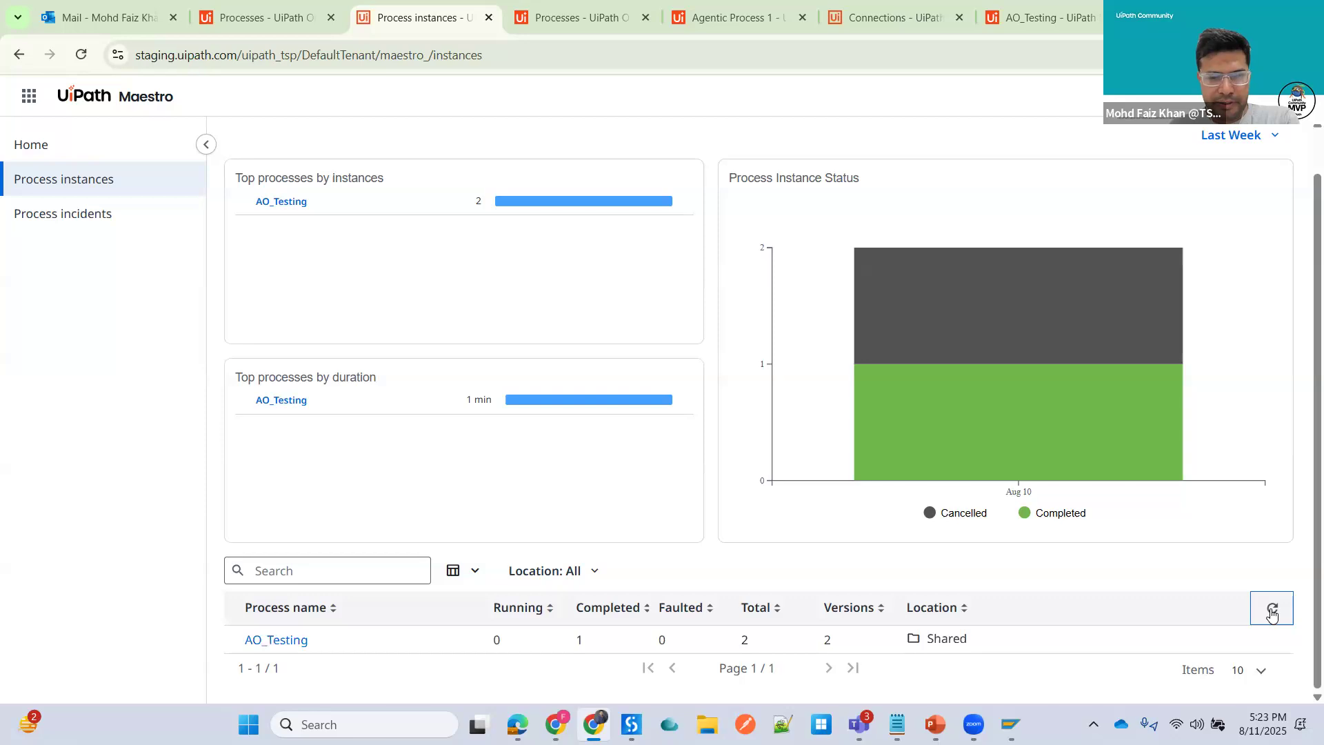
click(1272, 611)
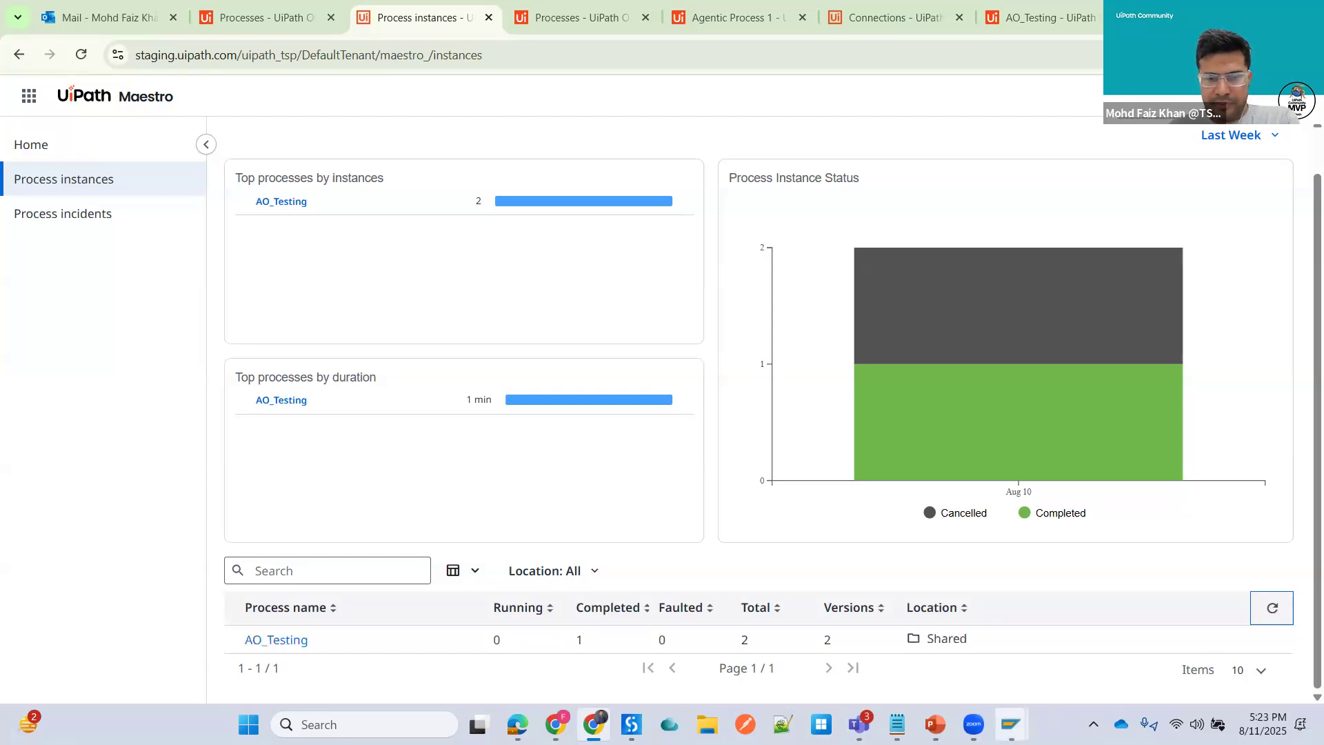
mouse_move(1007, 714)
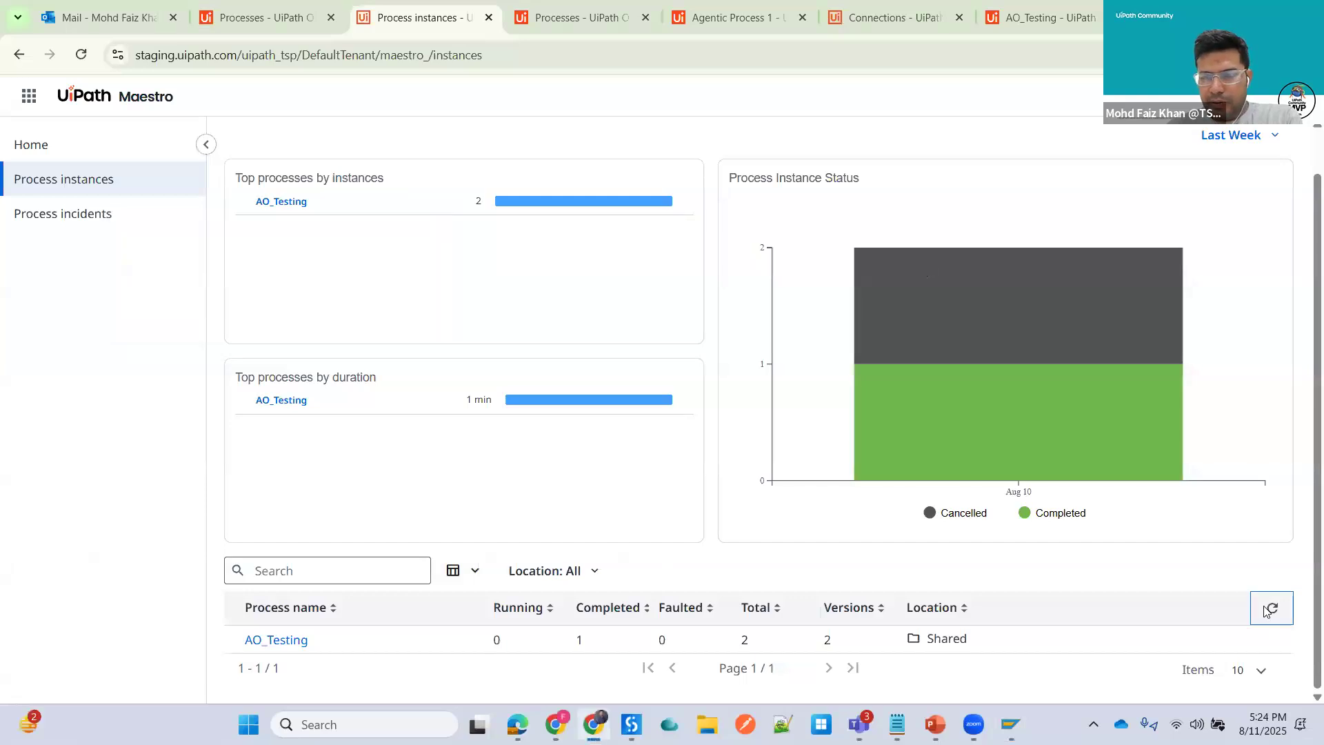
click(1273, 609)
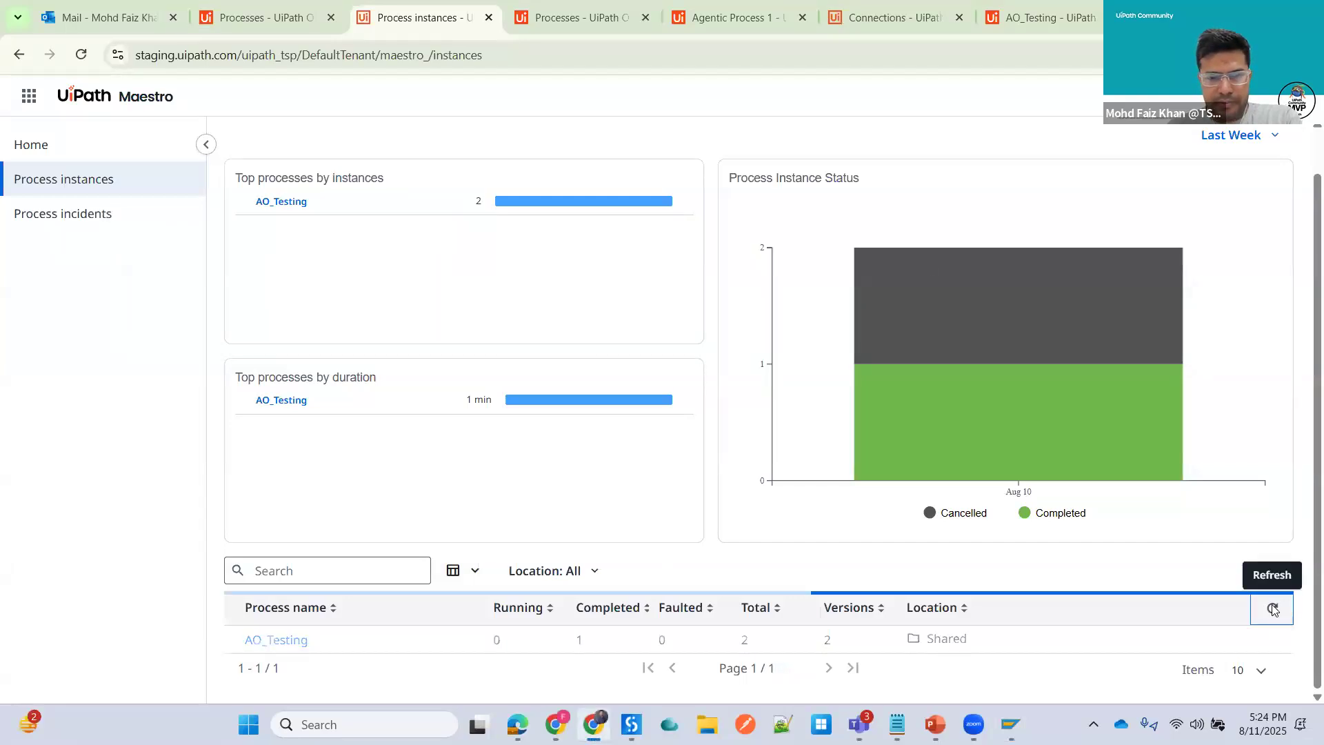
click(1275, 608)
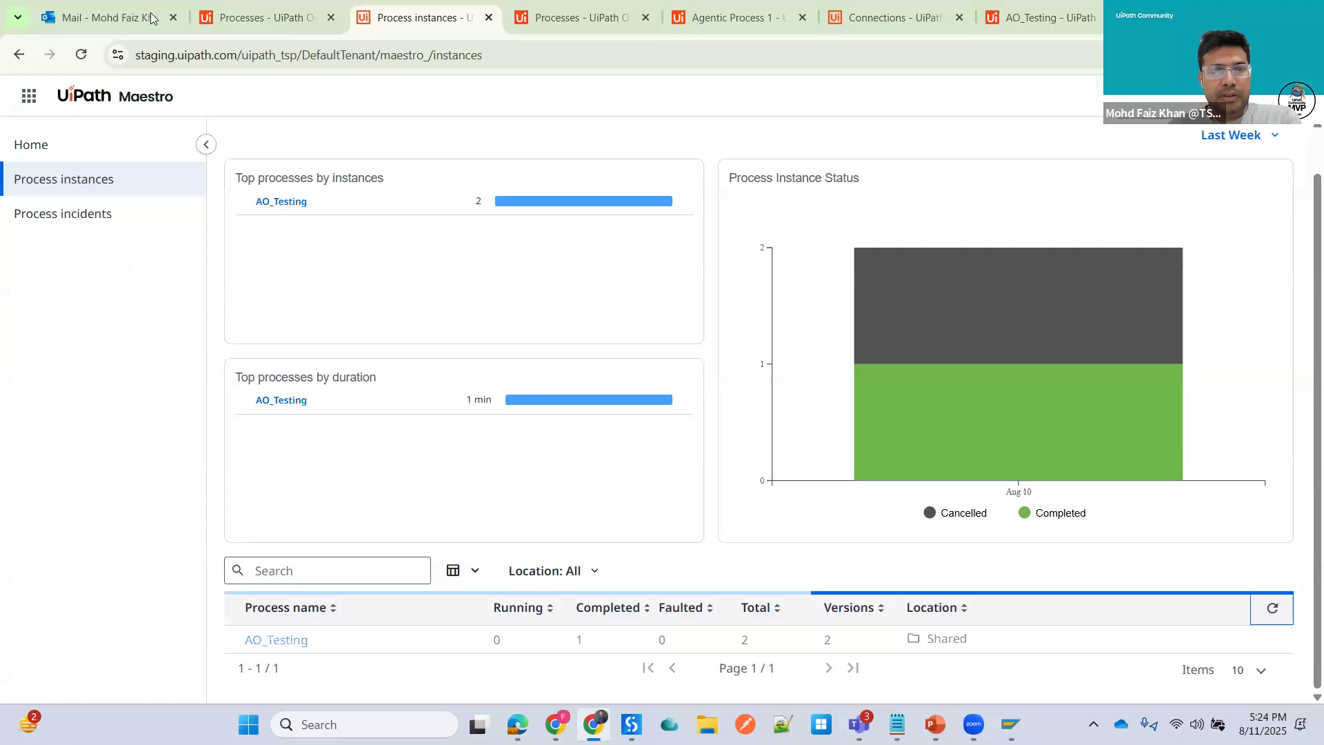
- Switch back to the Outlook inbox to check the Sales Order email
click(259, 19)
click(123, 28)
click(261, 23)
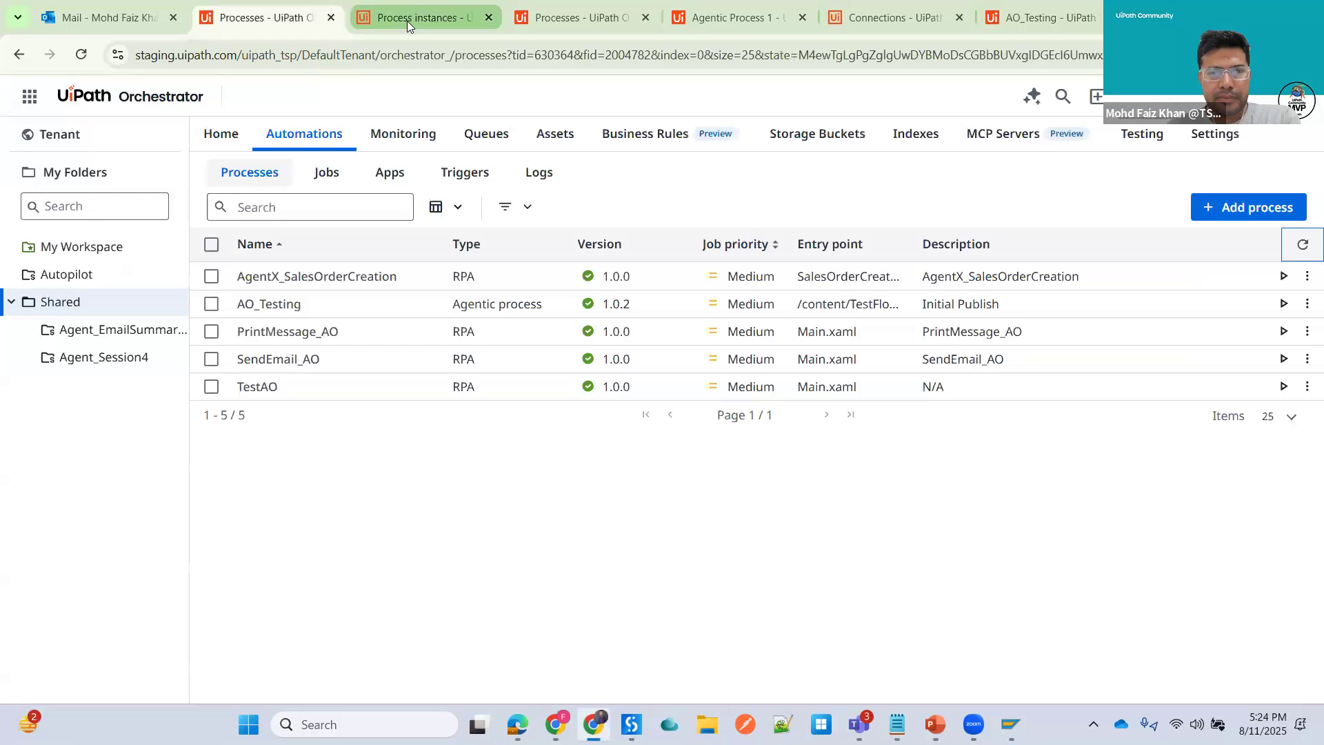
- Refresh Maestro's process instances list and open AO_Testing's instances to check for a new run
click(407, 20)
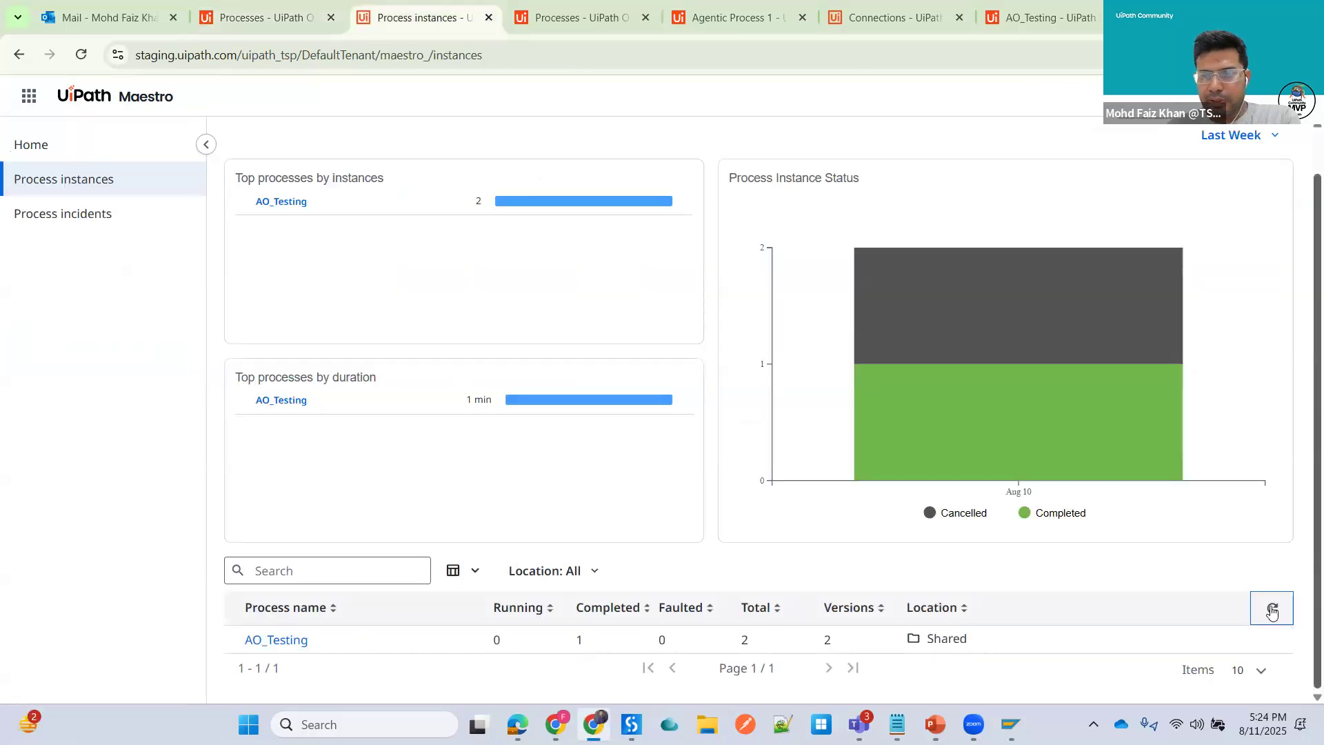
click(1272, 610)
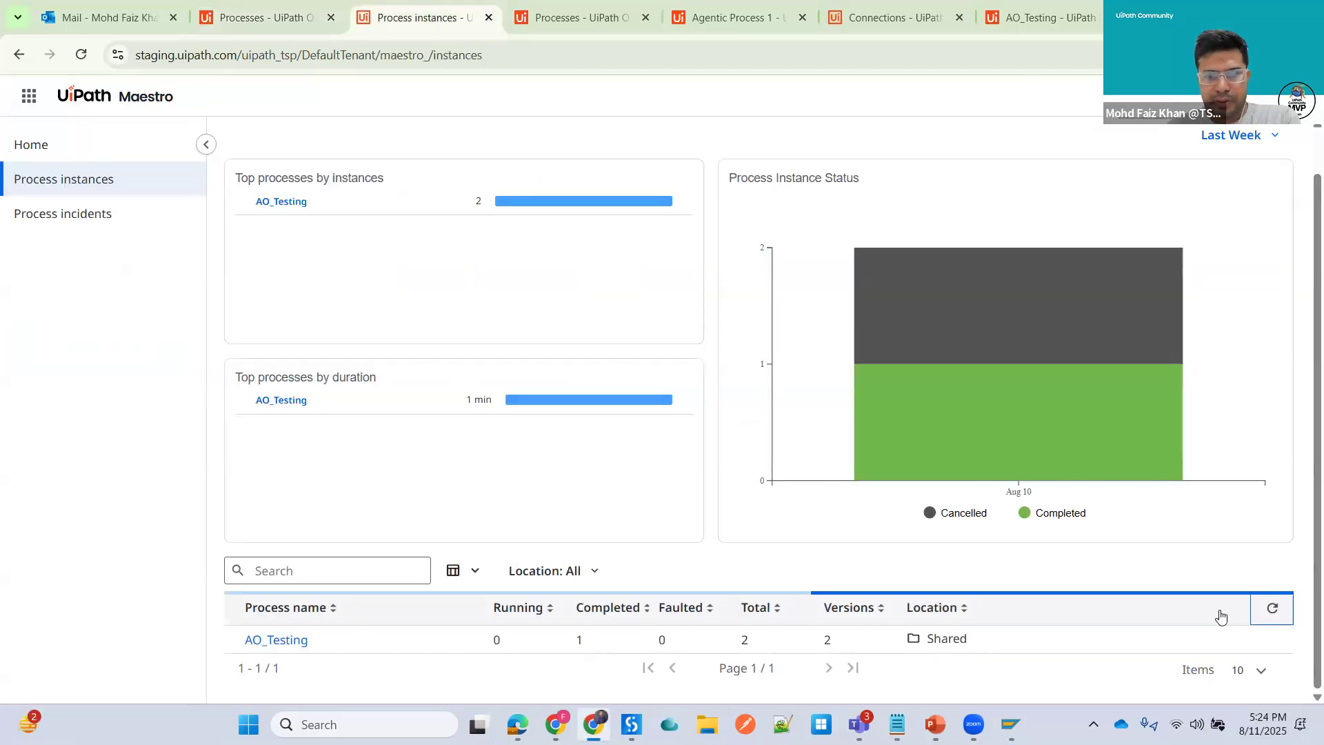
click(53, 183)
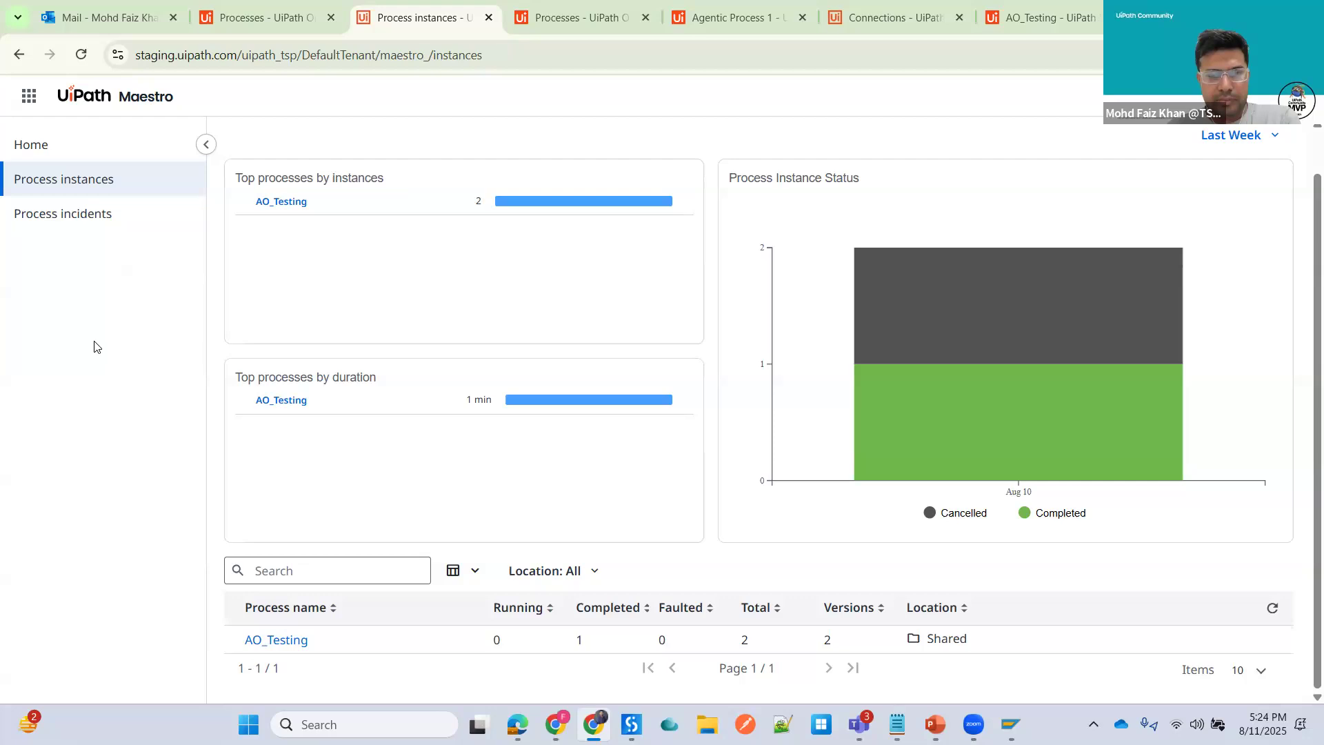
click(46, 159)
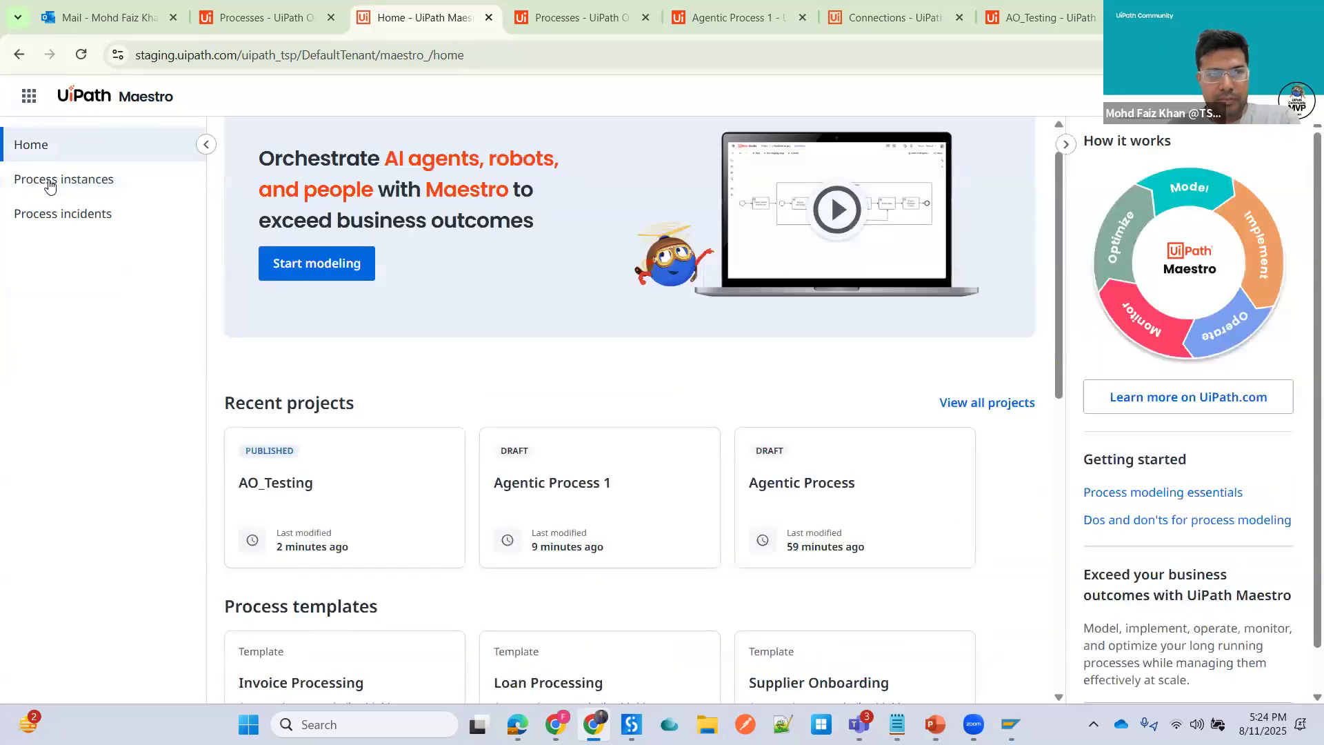
click(50, 181)
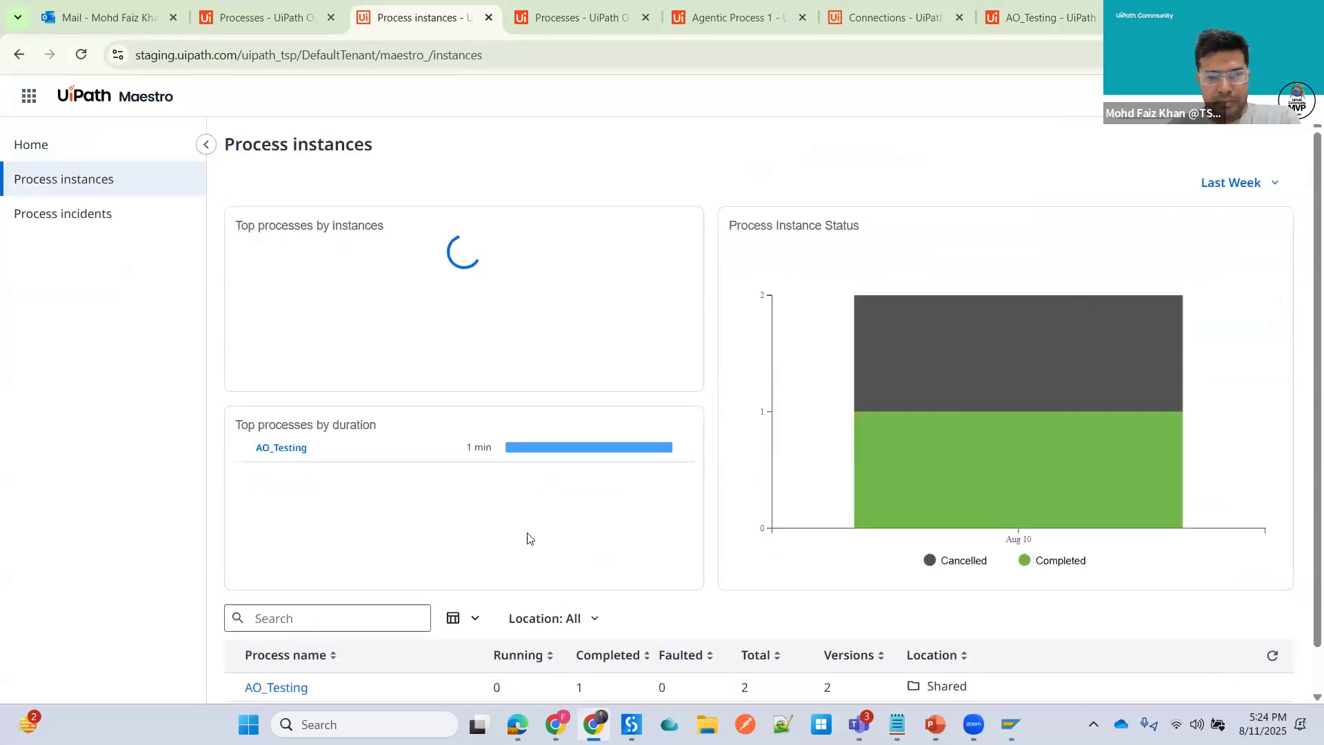
scroll(528, 538, down, 1)
click(276, 640)
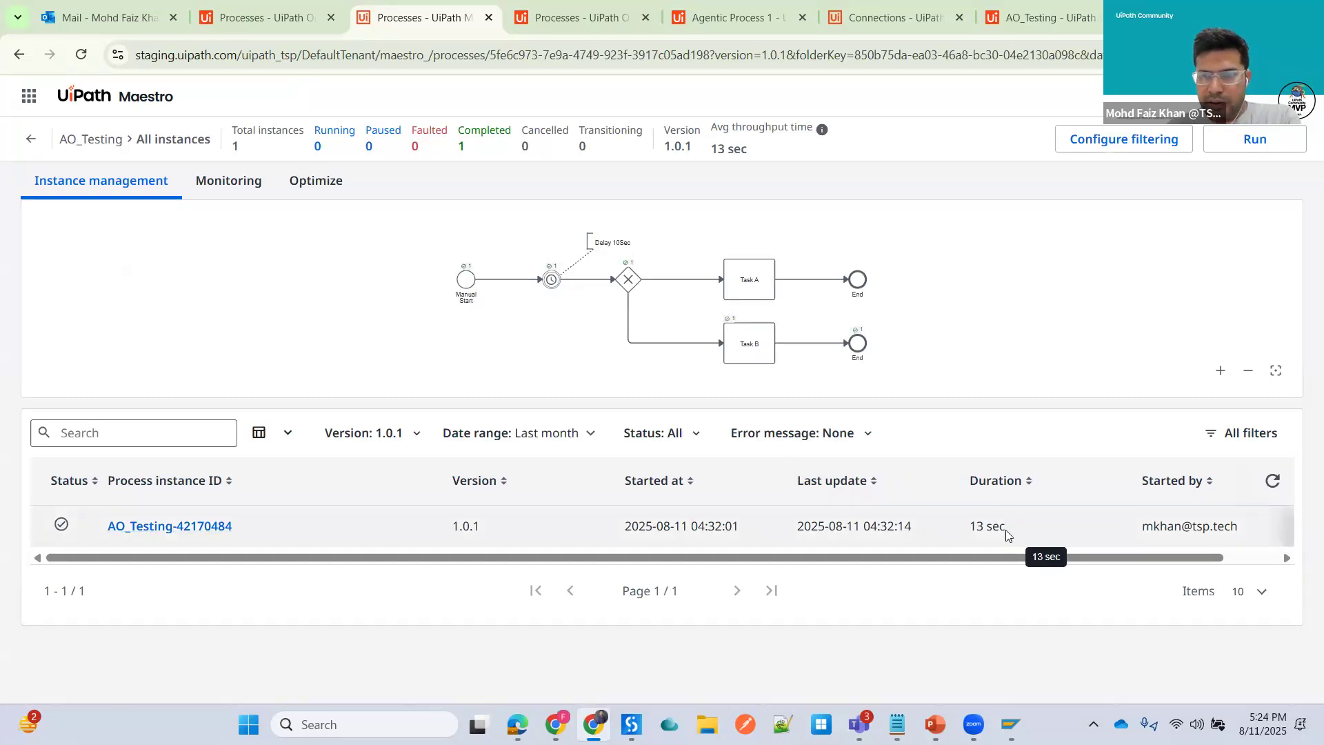
click(33, 140)
scroll(1103, 627, down, 1)
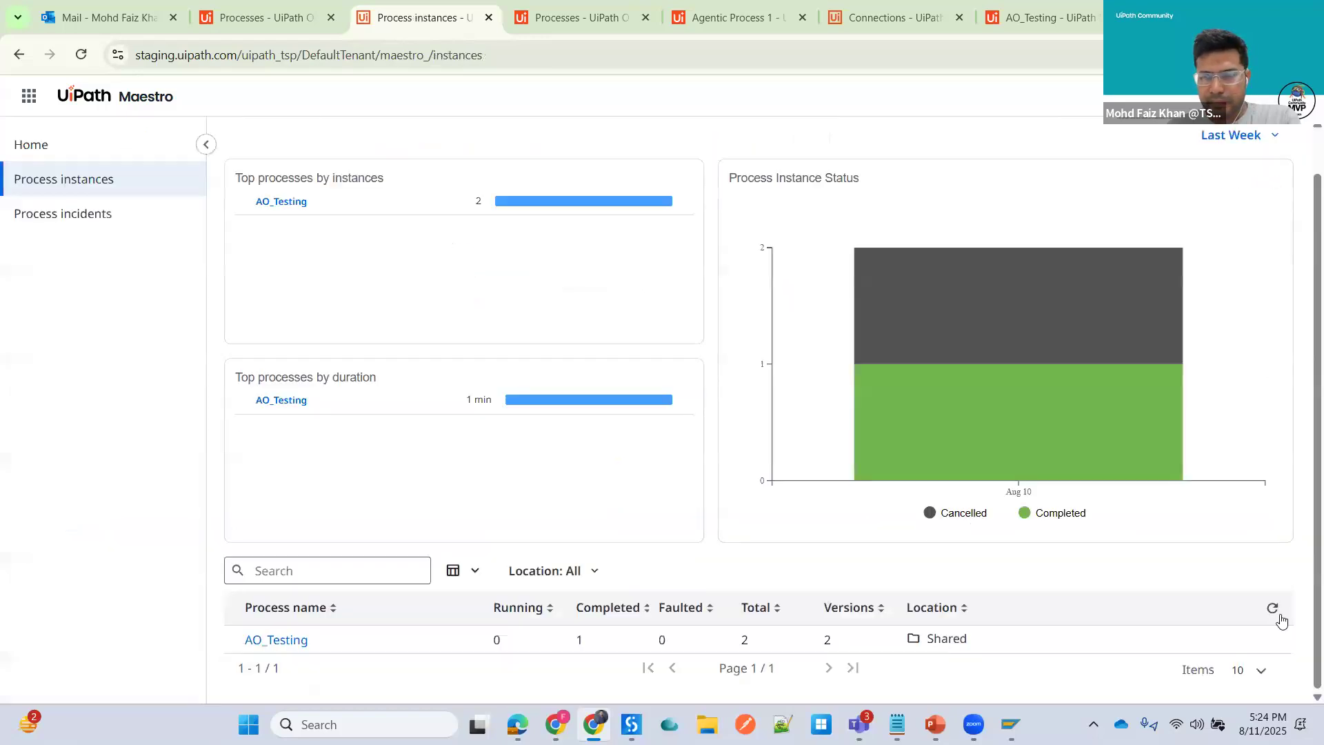
click(1273, 611)
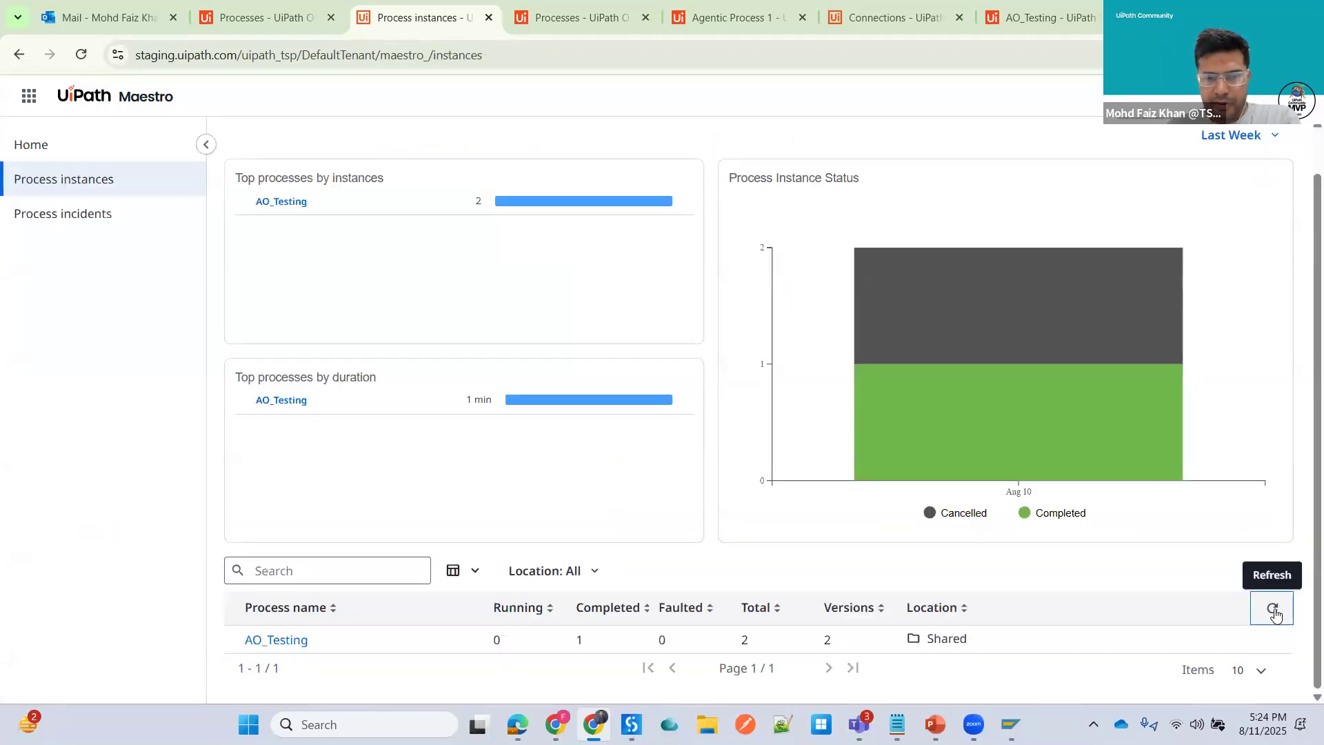
click(1274, 611)
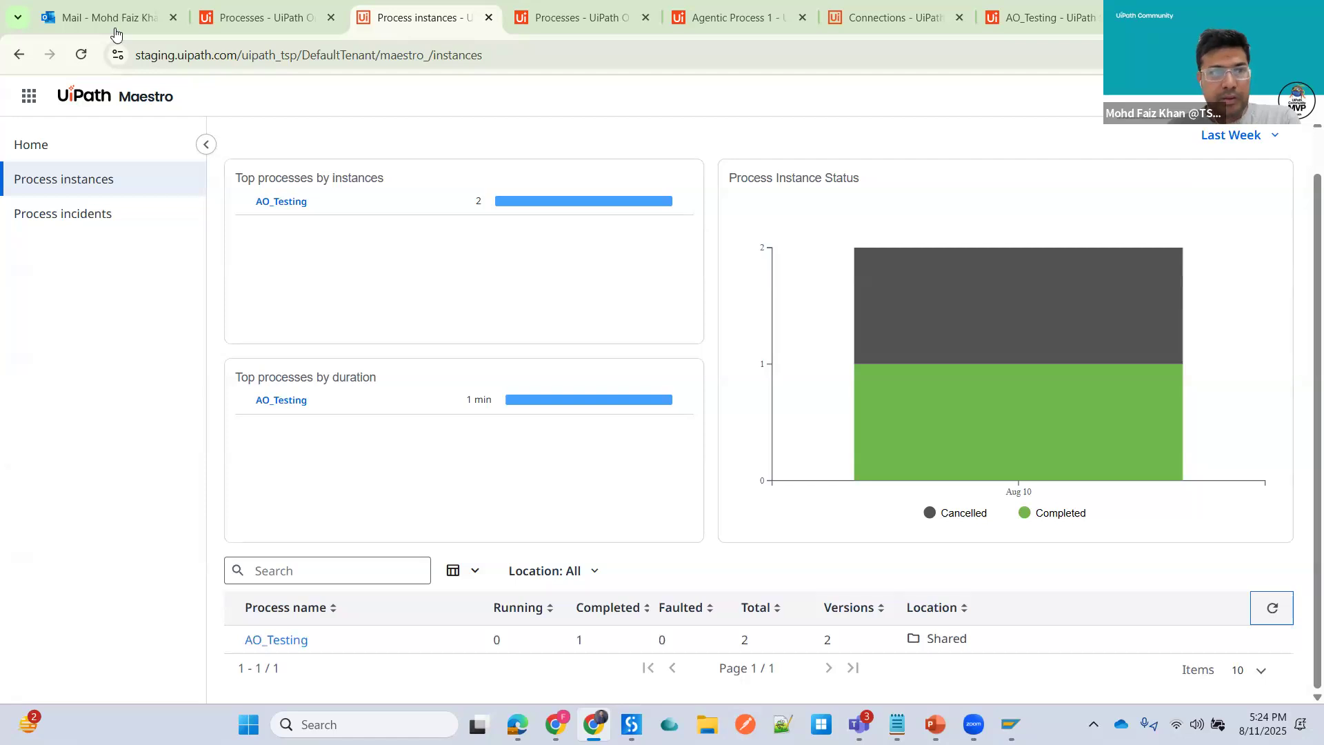
- Reload the Outlook inbox and recheck AO_Testing's process instances in Maestro
key(ctrl+1)
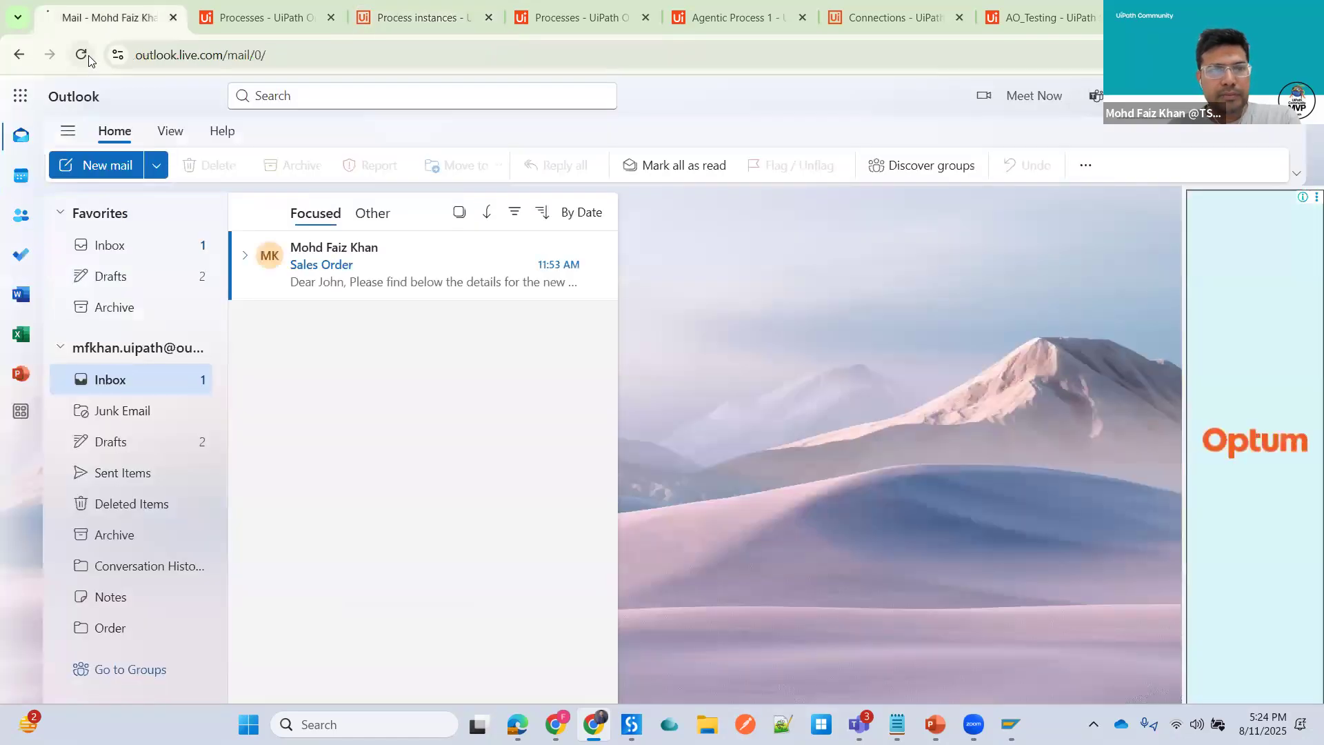
click(86, 57)
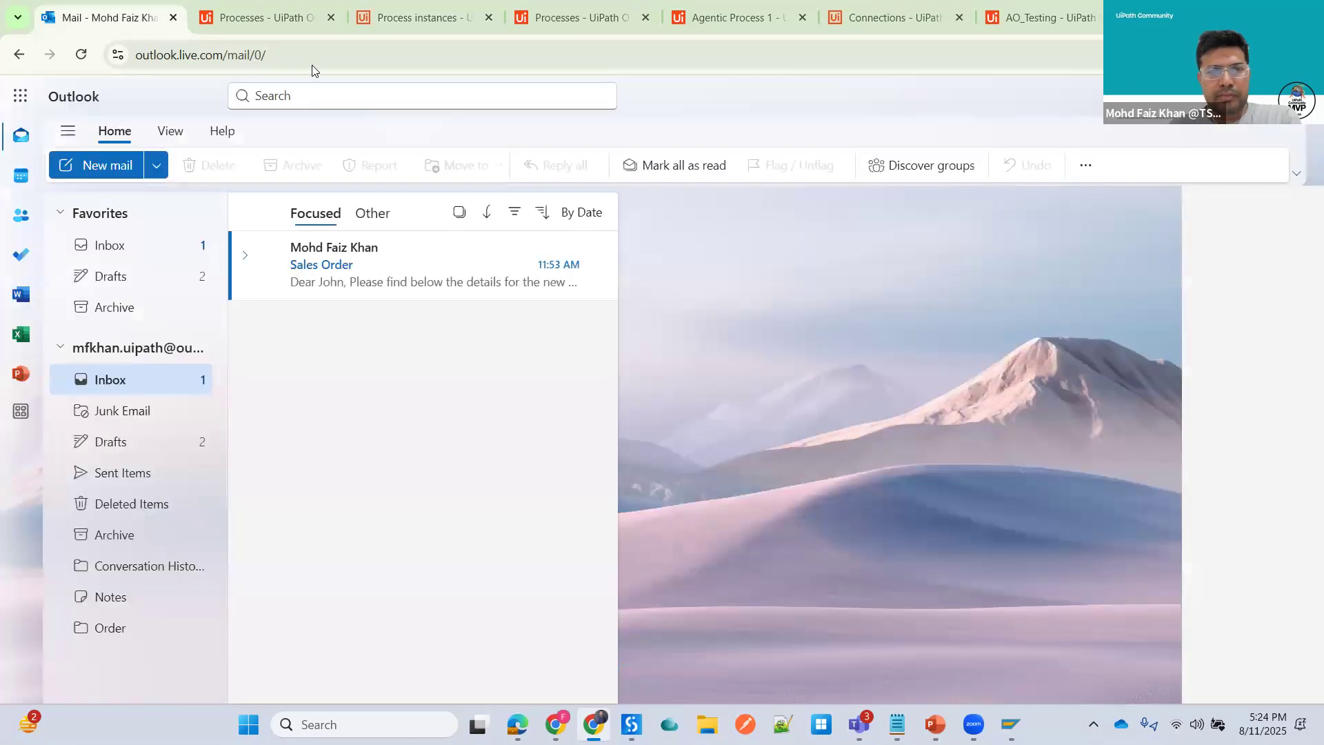
click(423, 18)
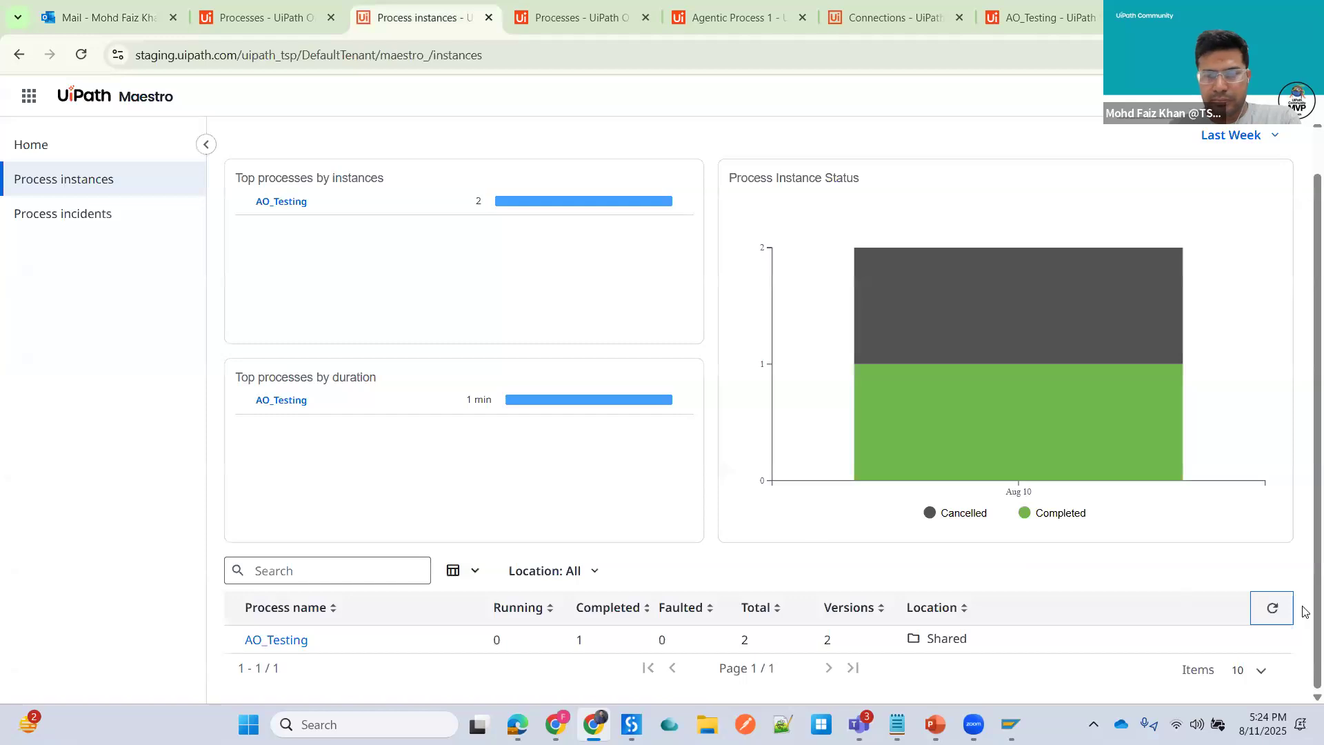
click(1275, 609)
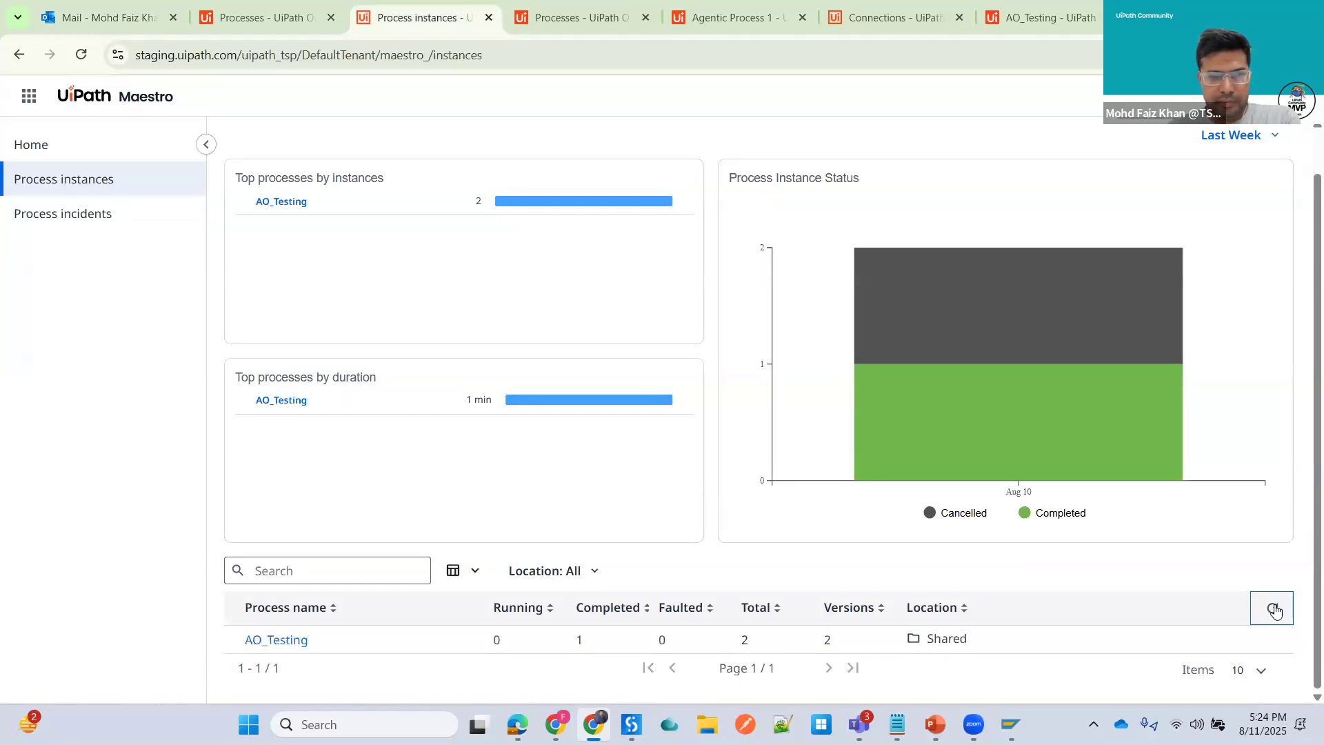
click(277, 640)
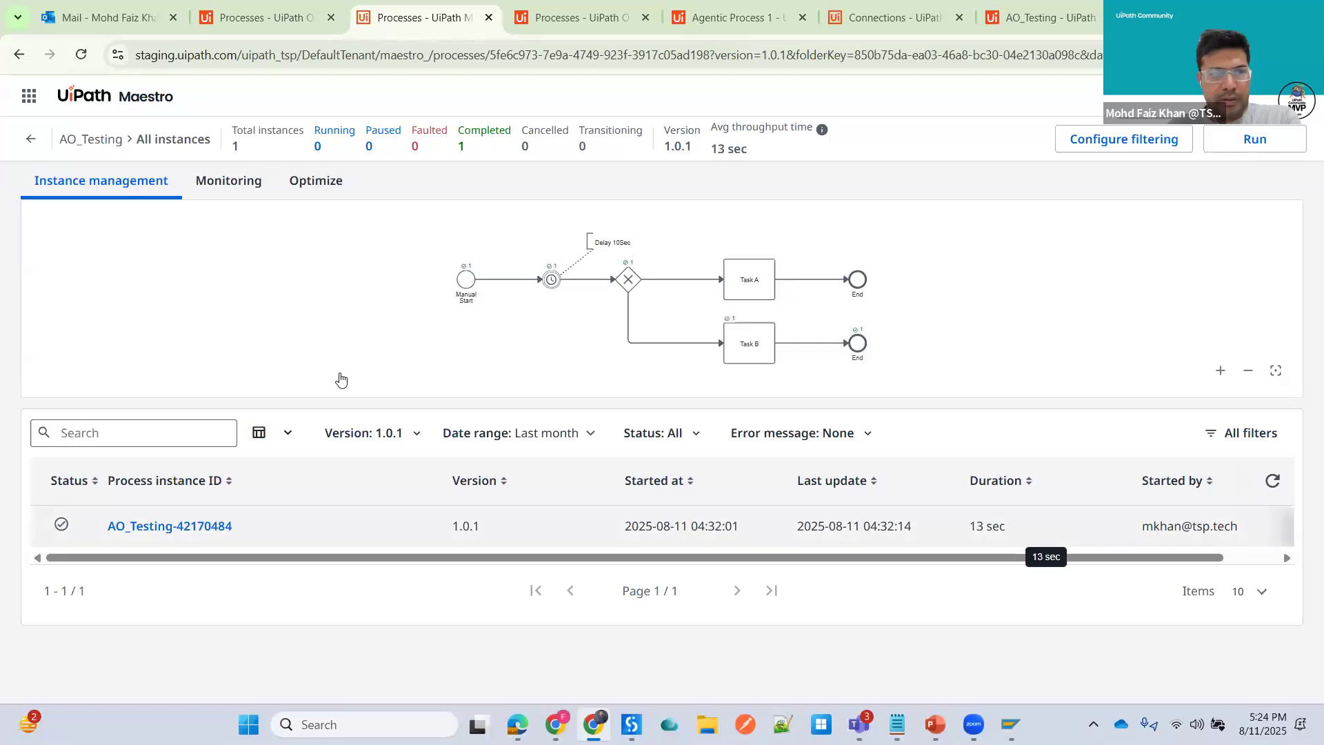
click(24, 142)
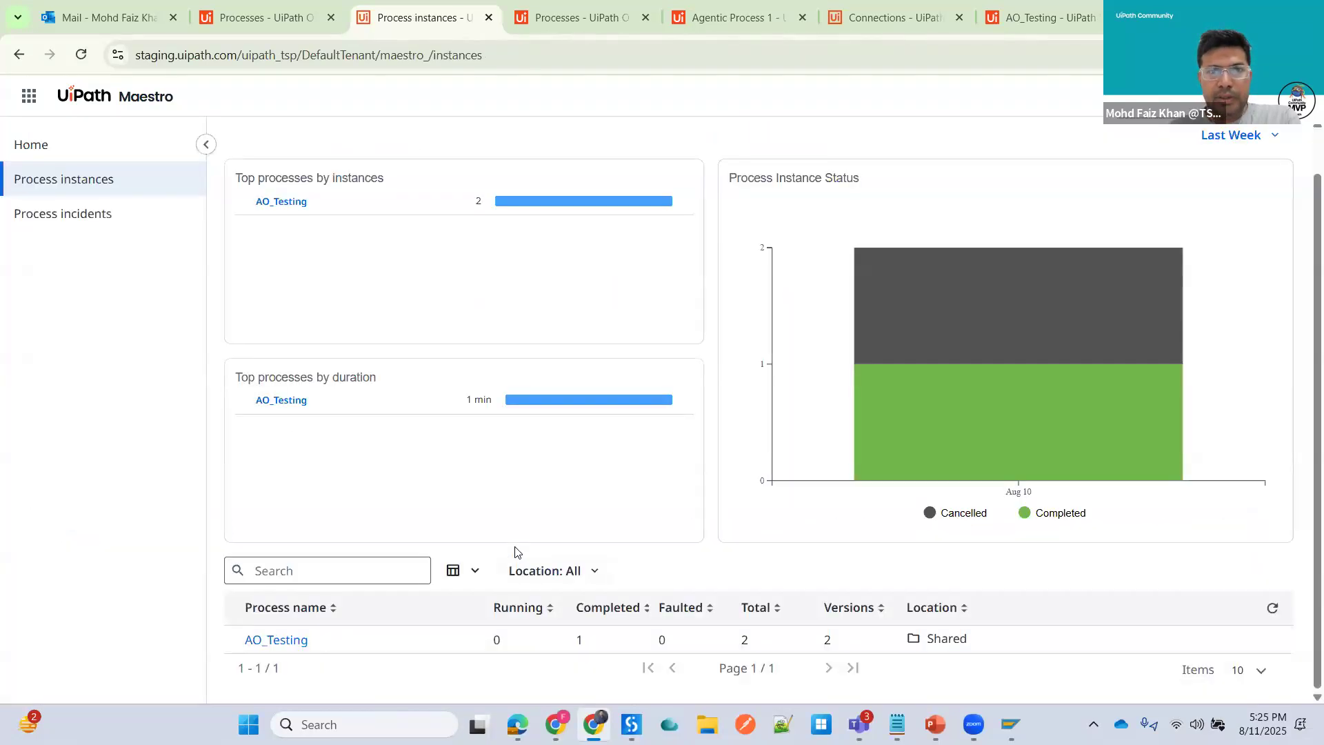
- In the AO_Testing Studio designer, reselect the Email Received trigger on the Email Trigger event with Inbox as folder
click(582, 18)
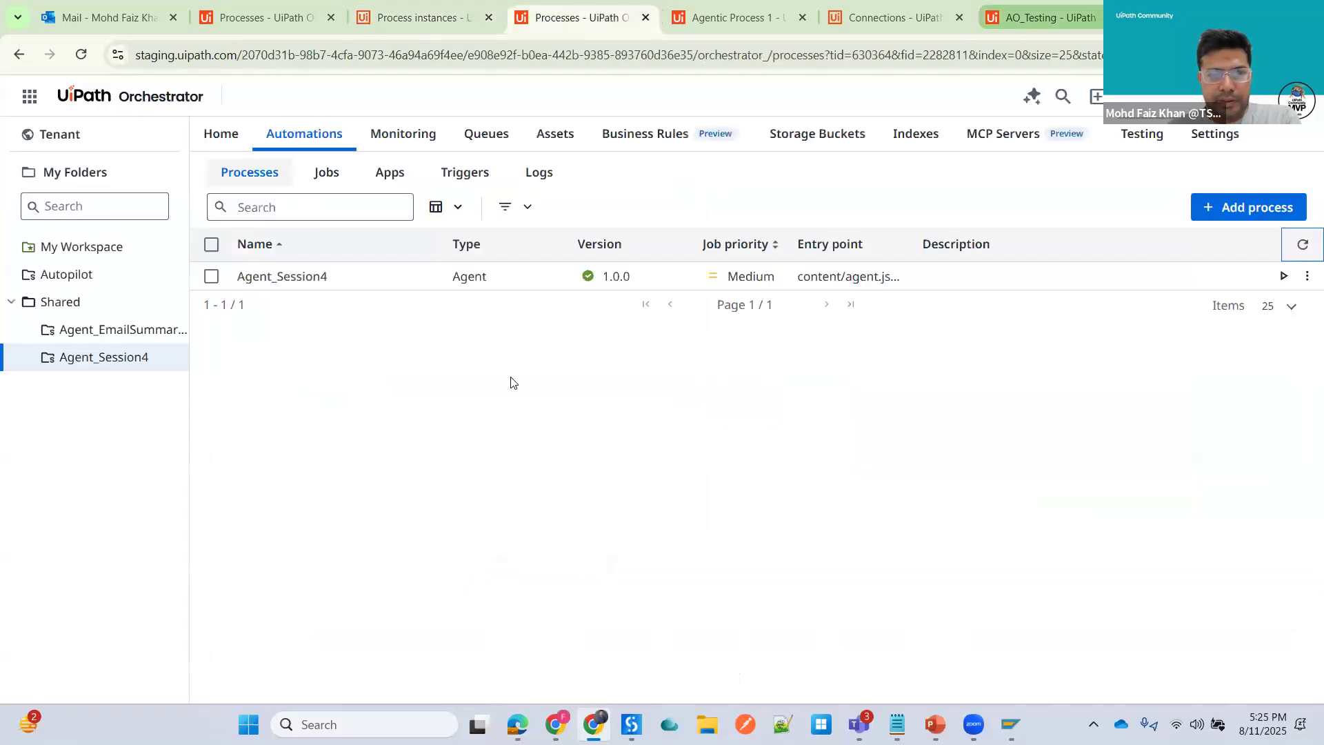
click(1050, 18)
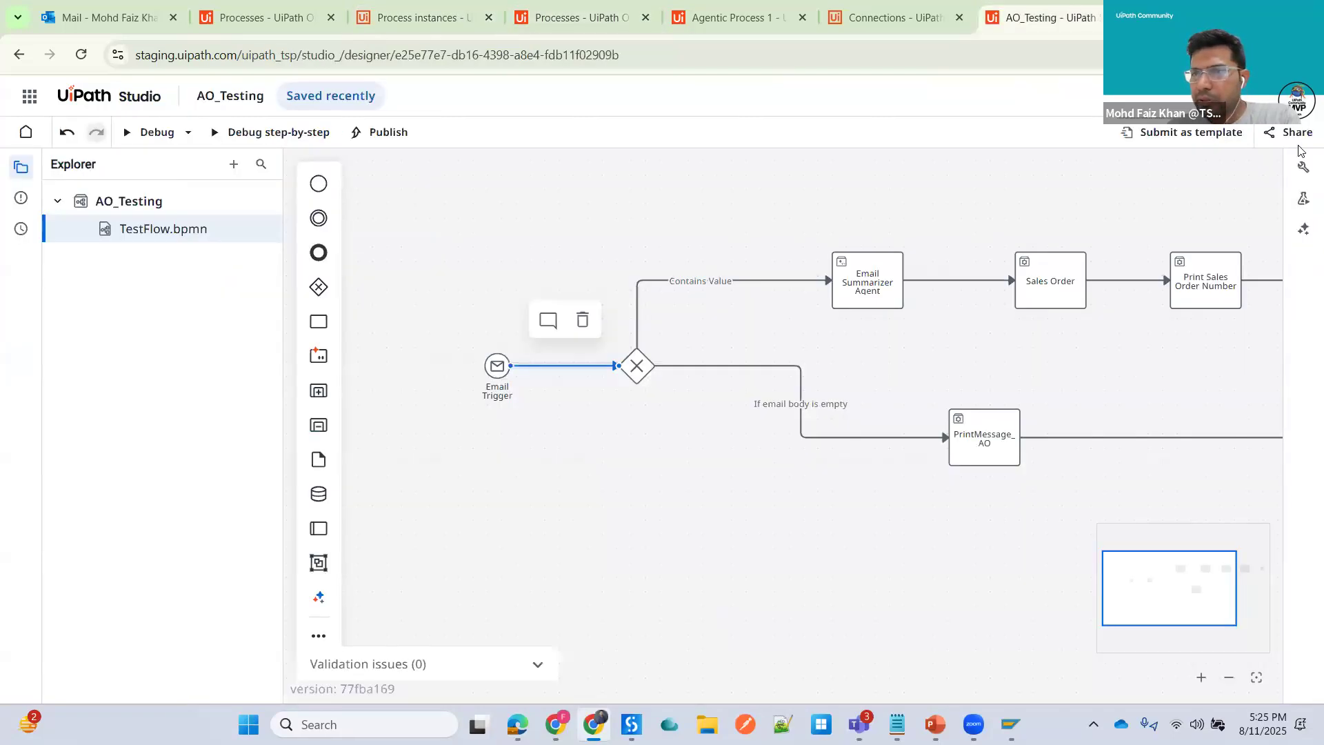
click(498, 366)
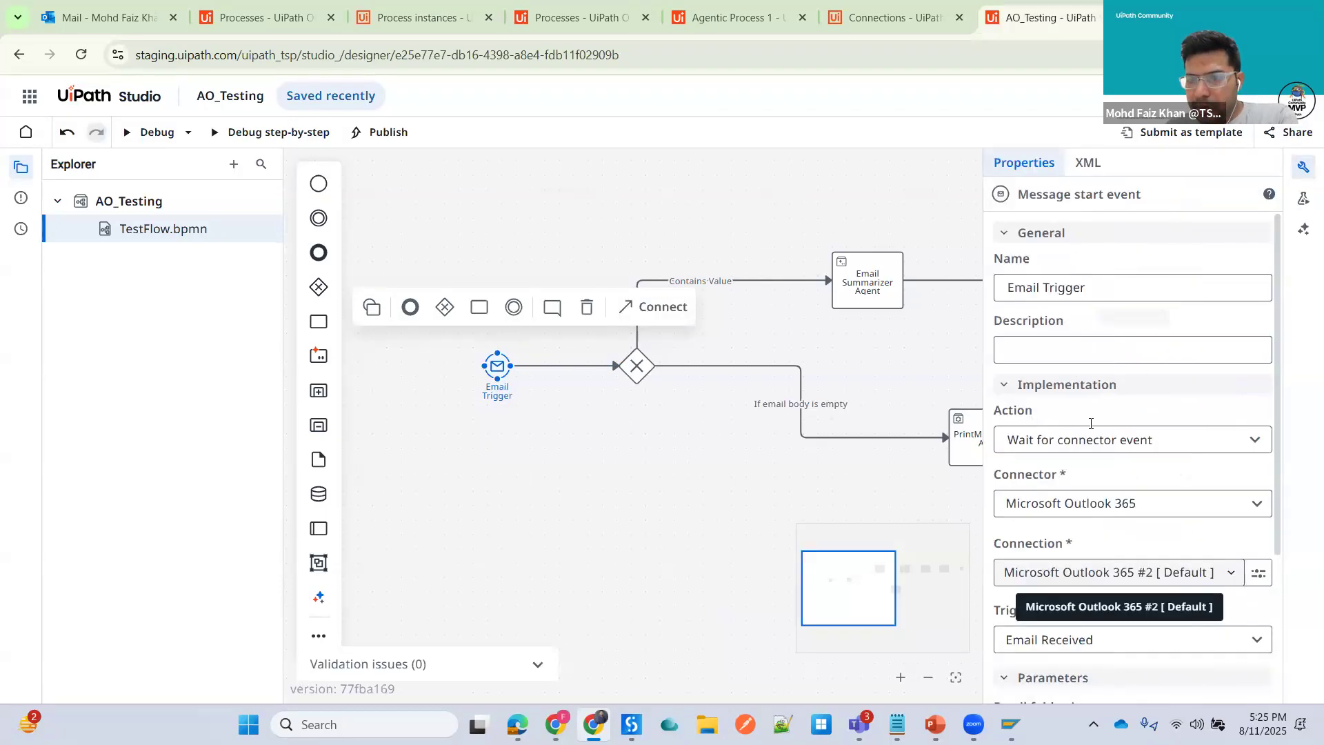
scroll(1242, 421, down, 3)
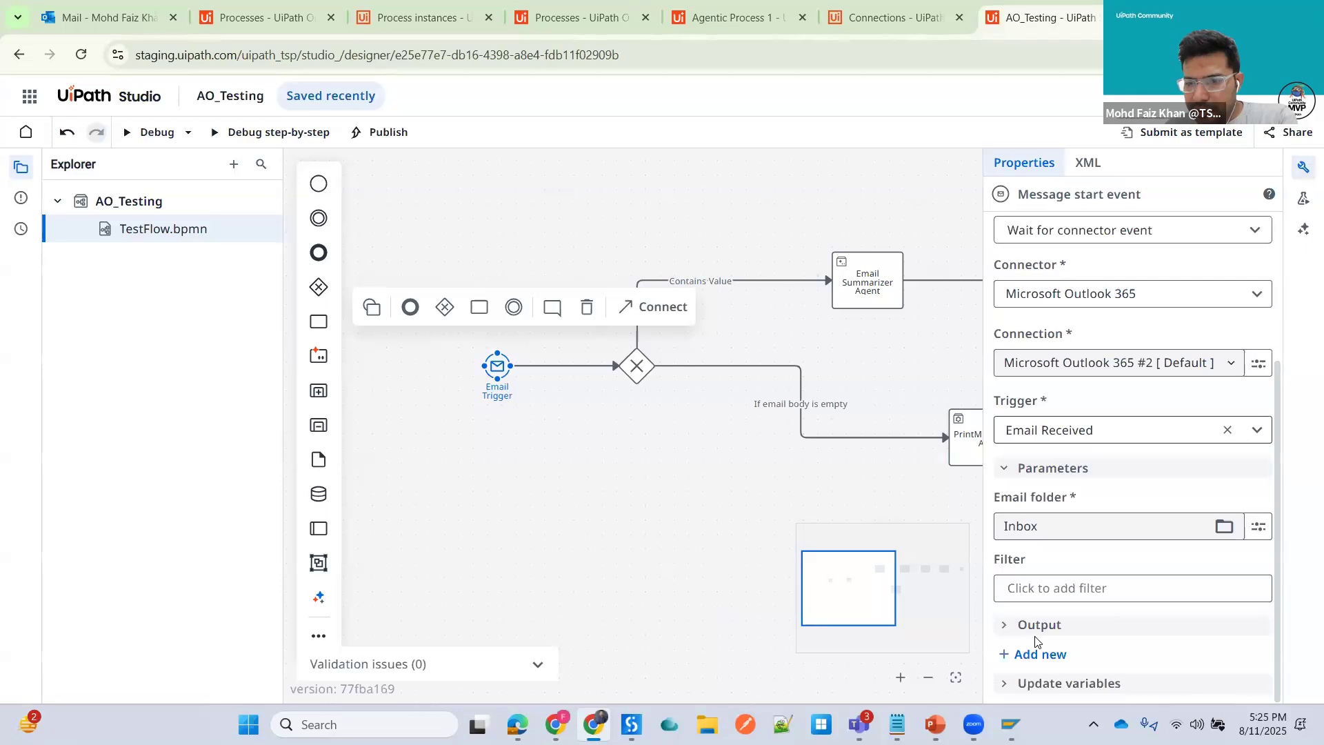
click(1252, 428)
click(1060, 679)
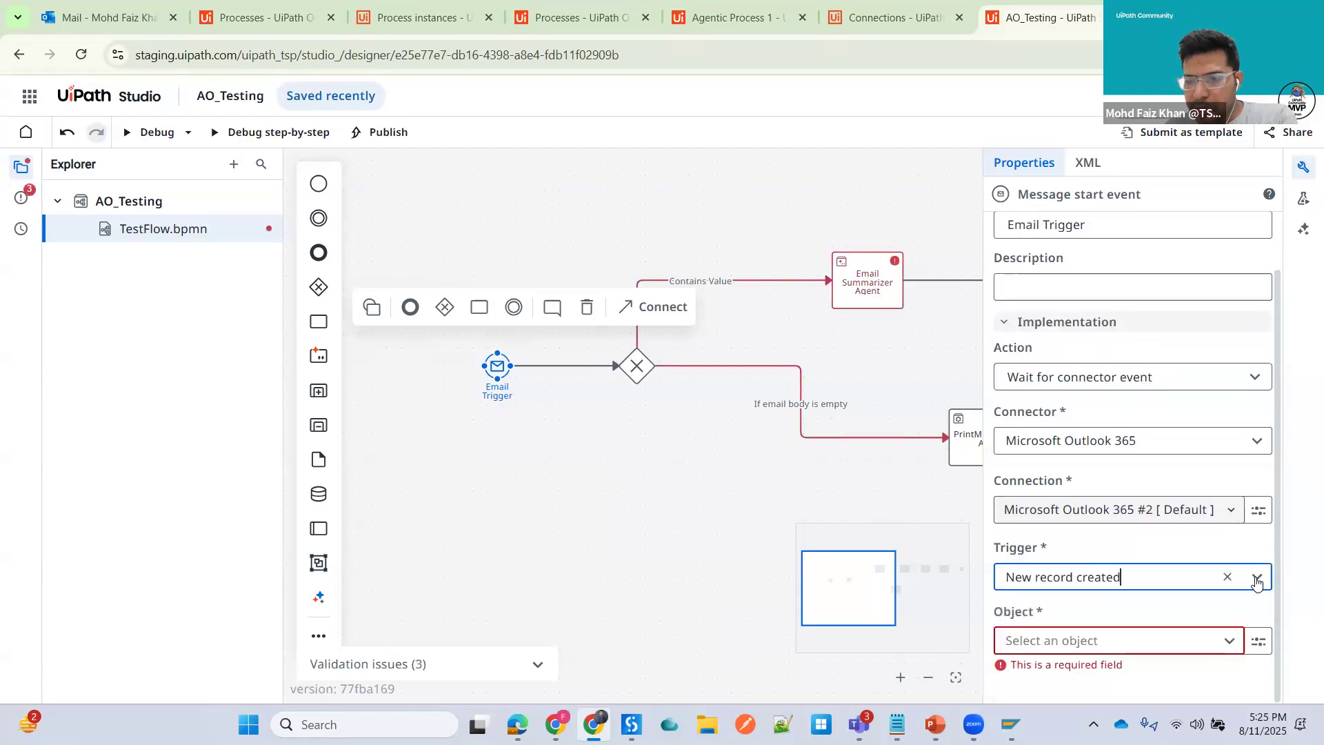
click(1258, 578)
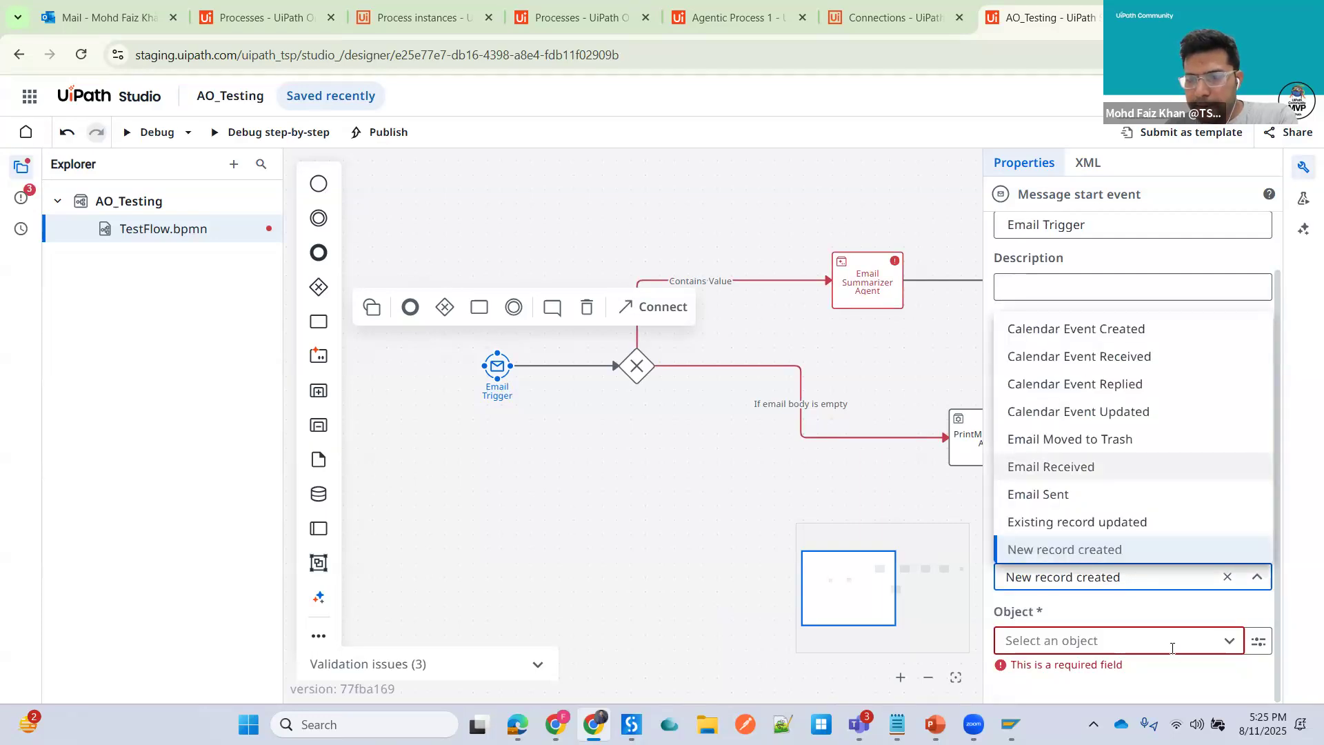
click(1051, 467)
click(1225, 526)
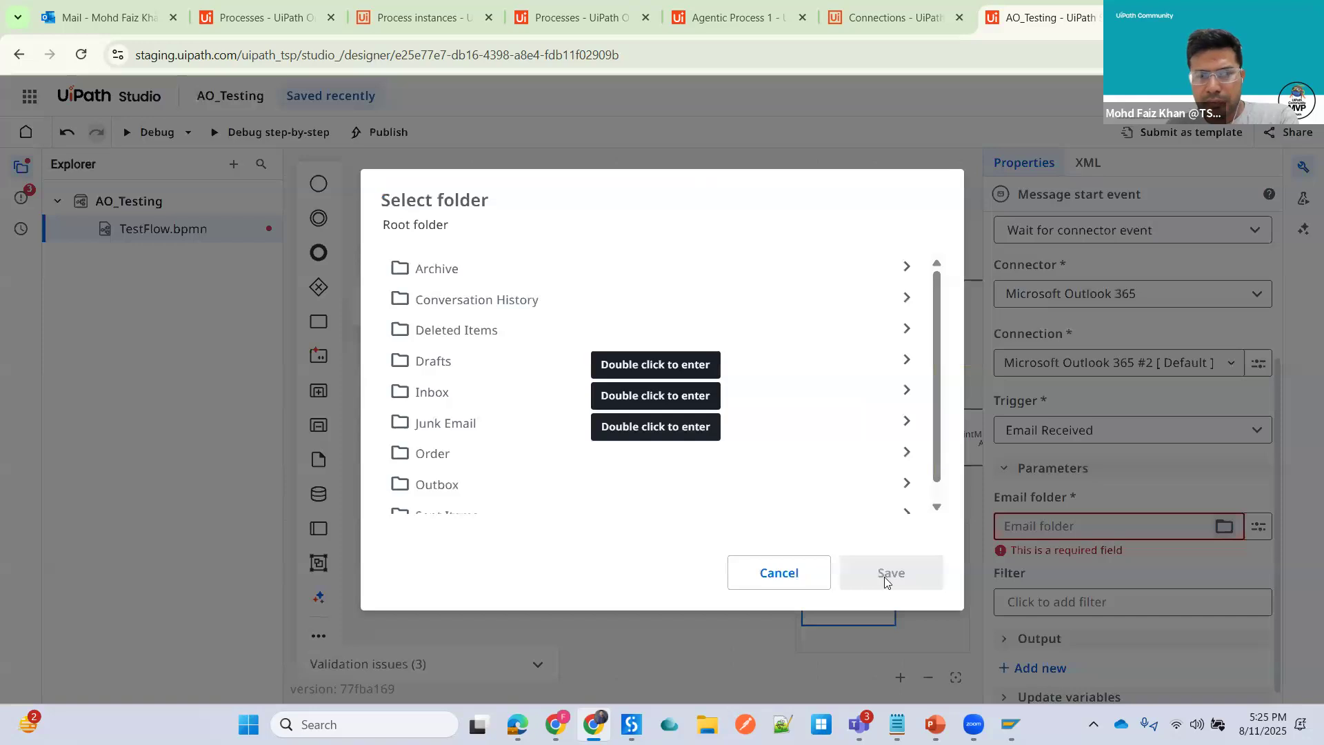
click(885, 574)
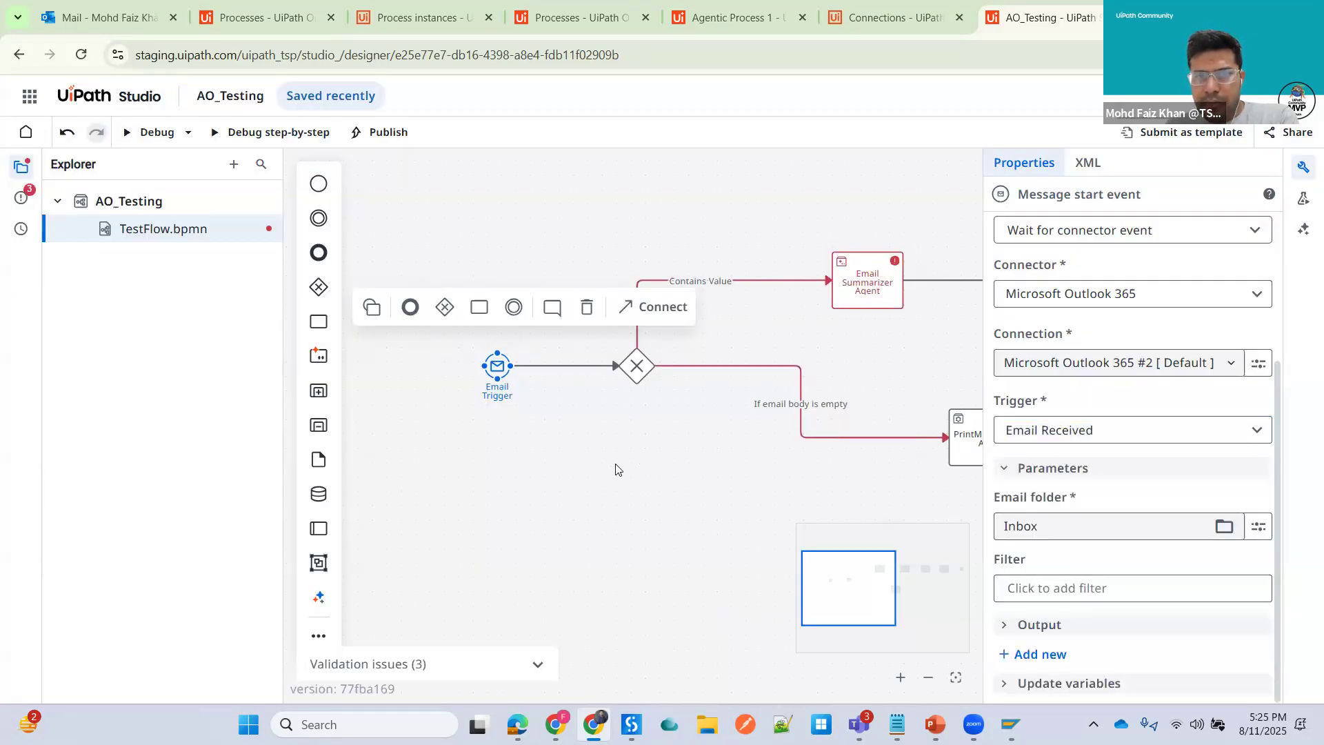
- Rebuild the Contains Value path condition as the Email Trigger response Subject == "Sales Order"
click(761, 289)
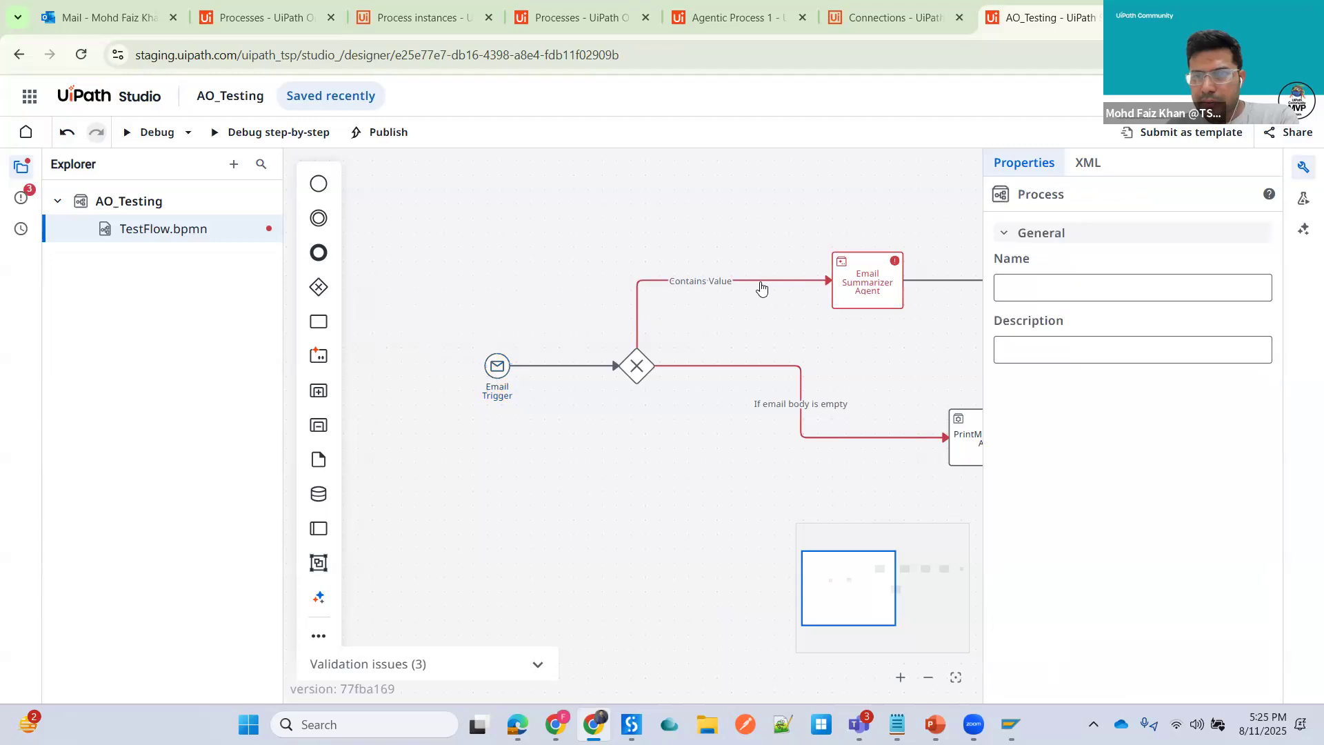
click(1258, 494)
click(1153, 550)
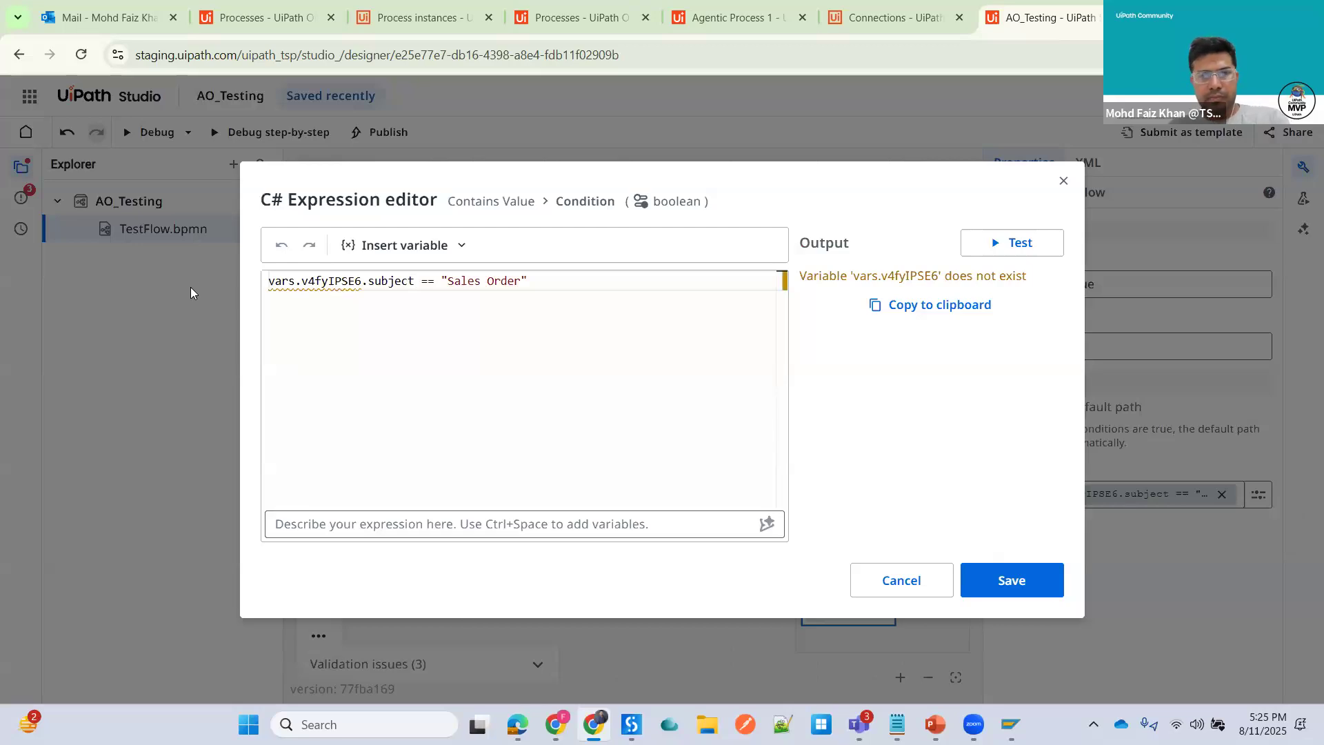
key(BackSpace)
click(405, 246)
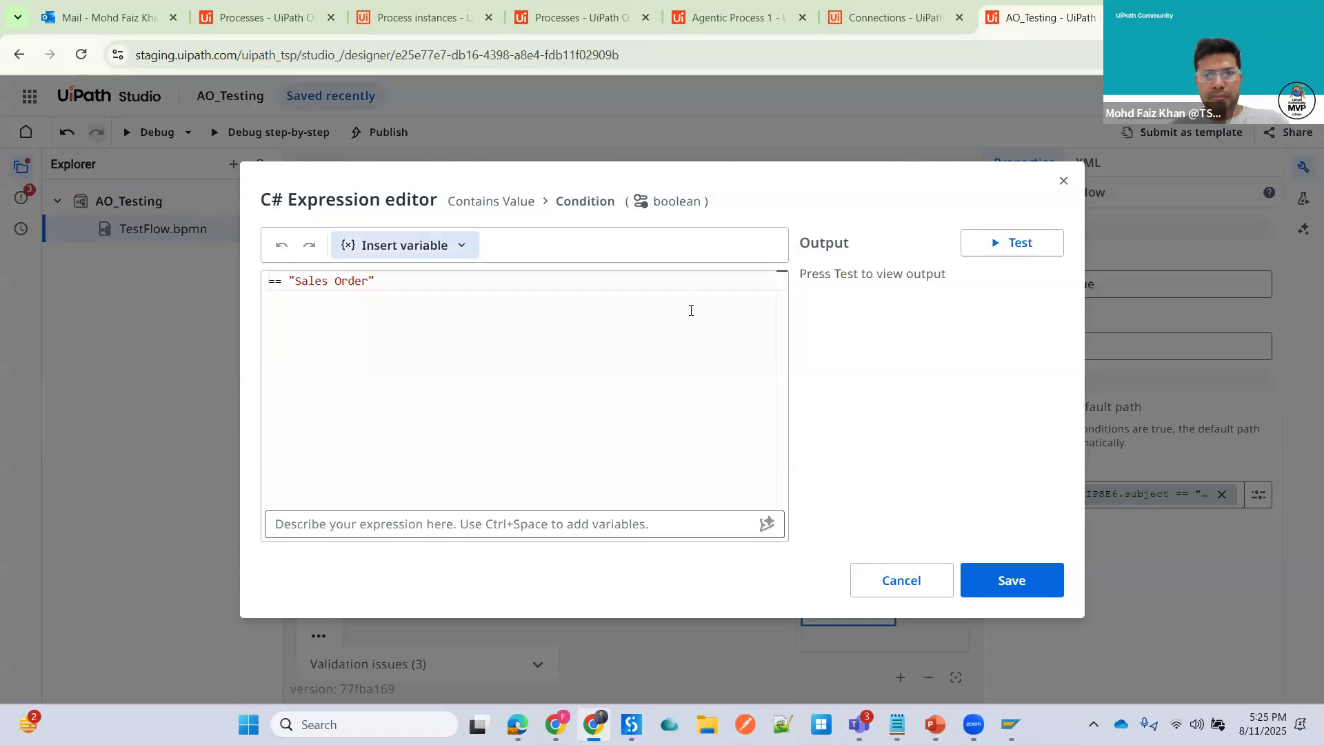
text(subje)
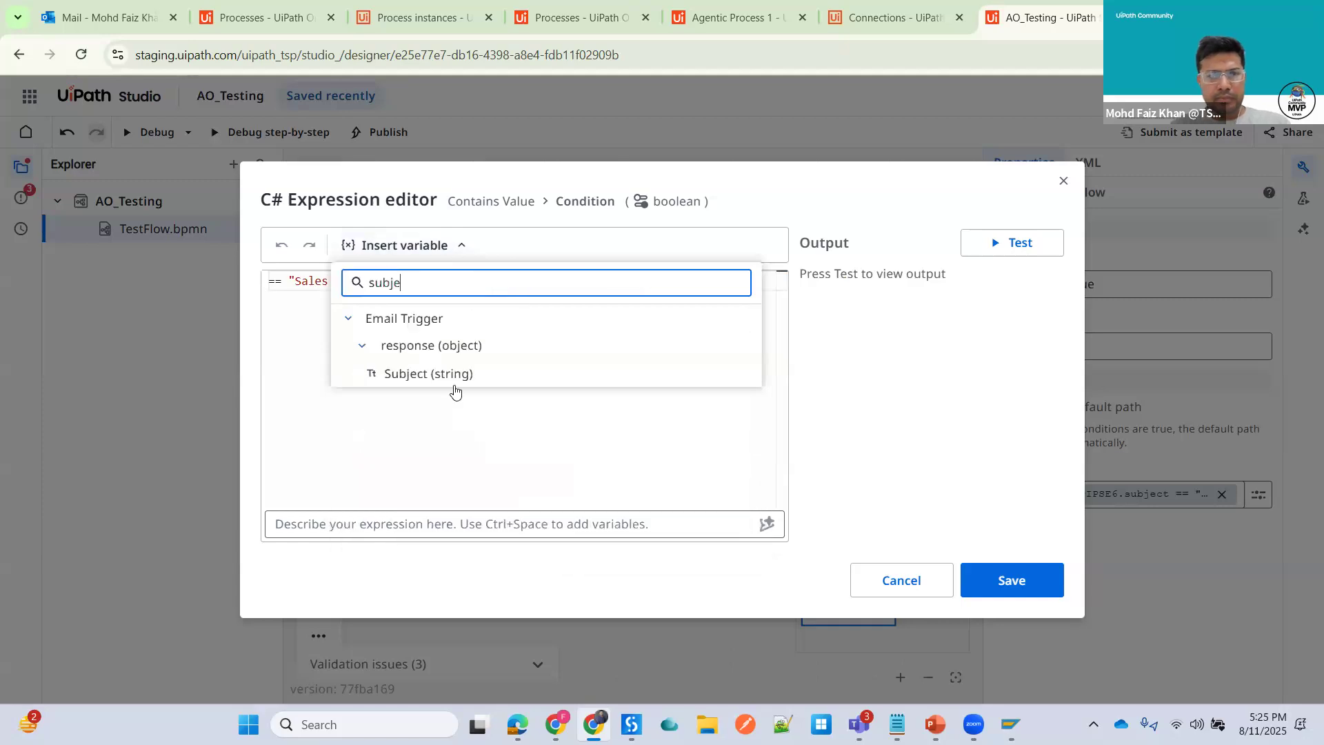
click(435, 373)
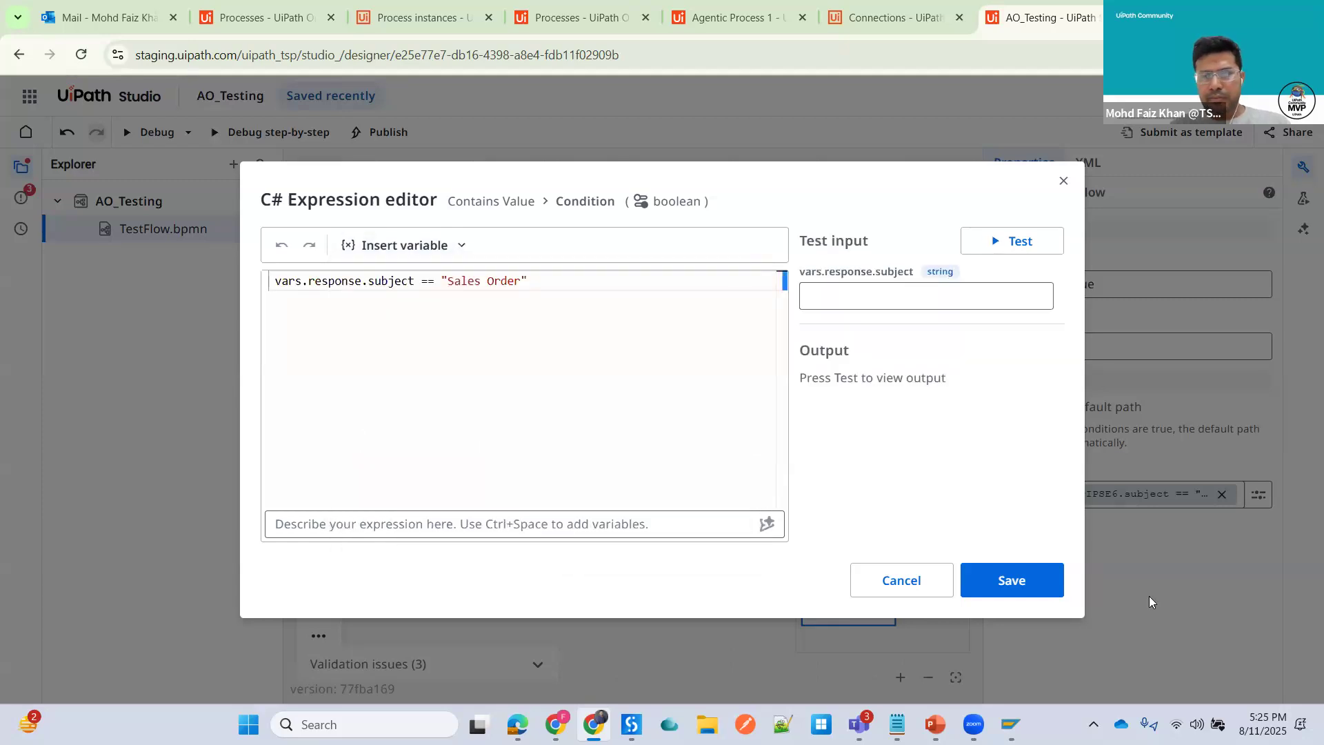
click(1012, 580)
- Rebind the If email body is empty path condition to the Email Trigger response Subject == "Test"
click(800, 420)
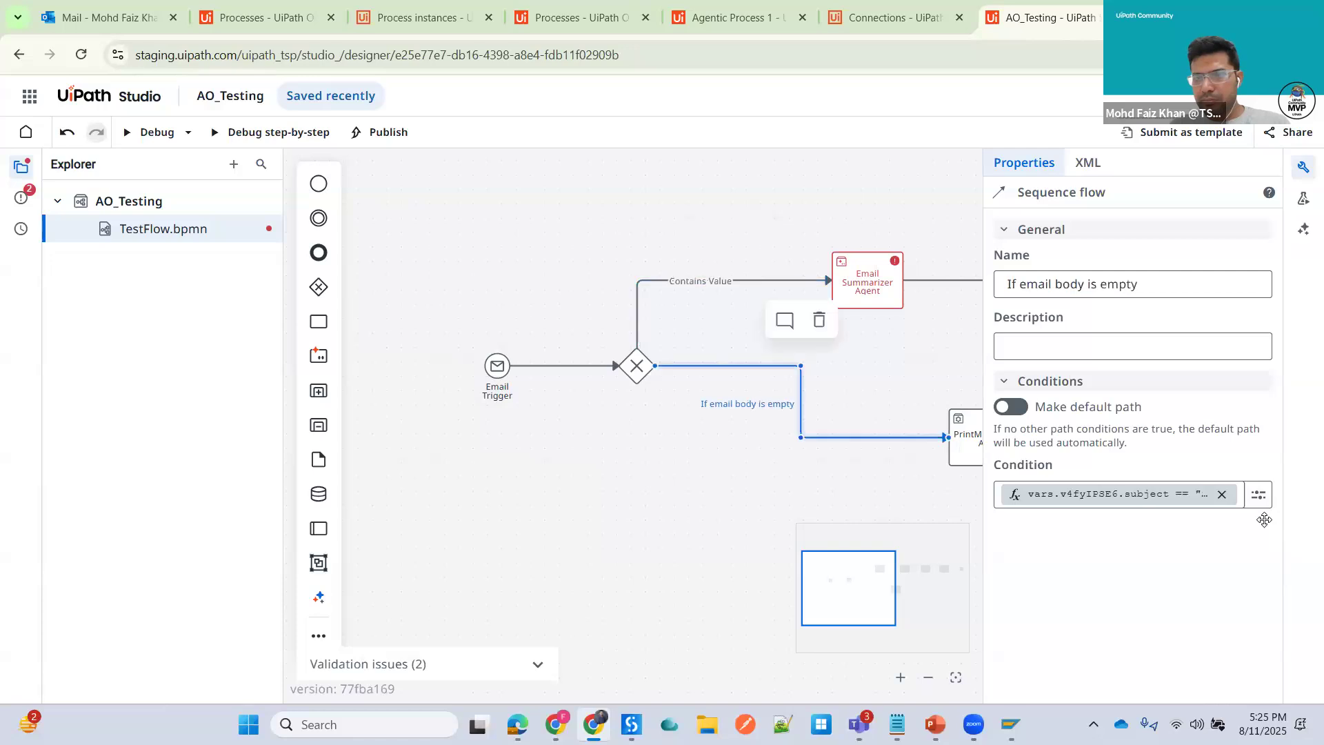
click(1259, 495)
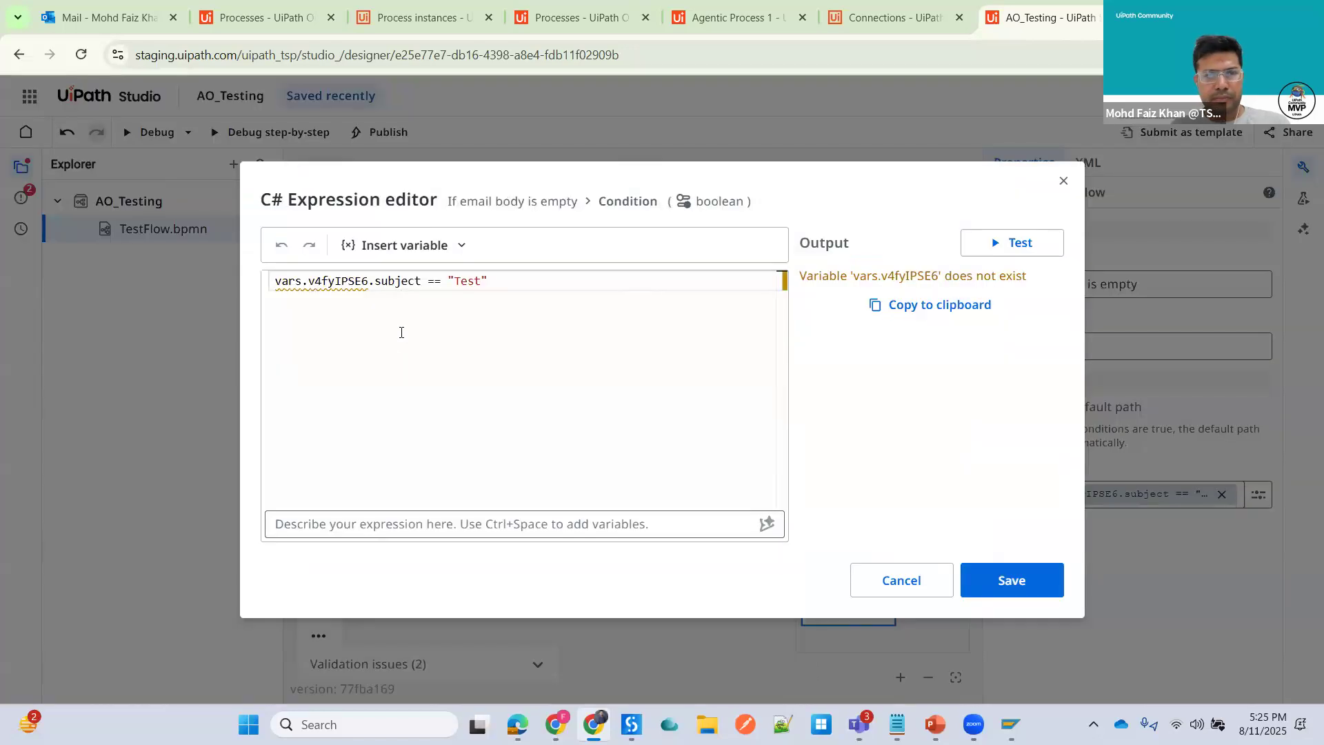
drag(420, 283, 133, 286)
key(BackSpace)
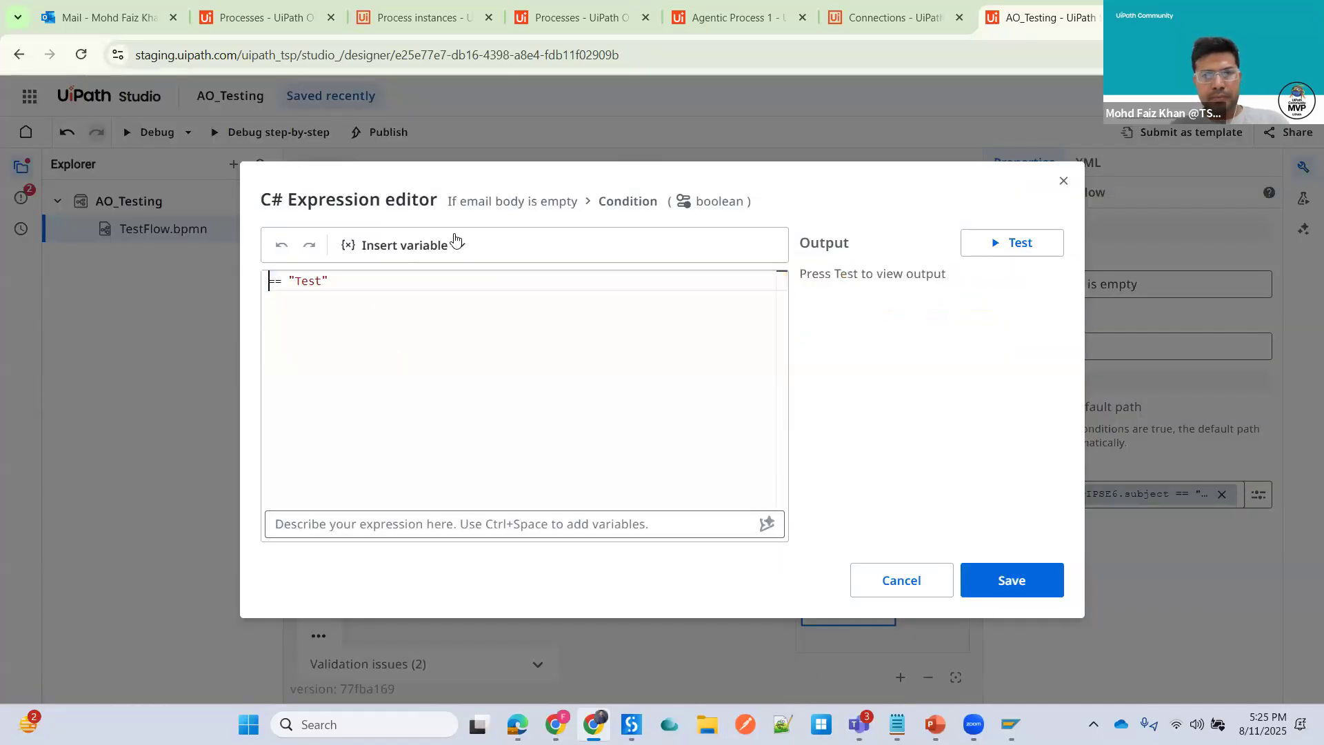
click(454, 242)
click(650, 290)
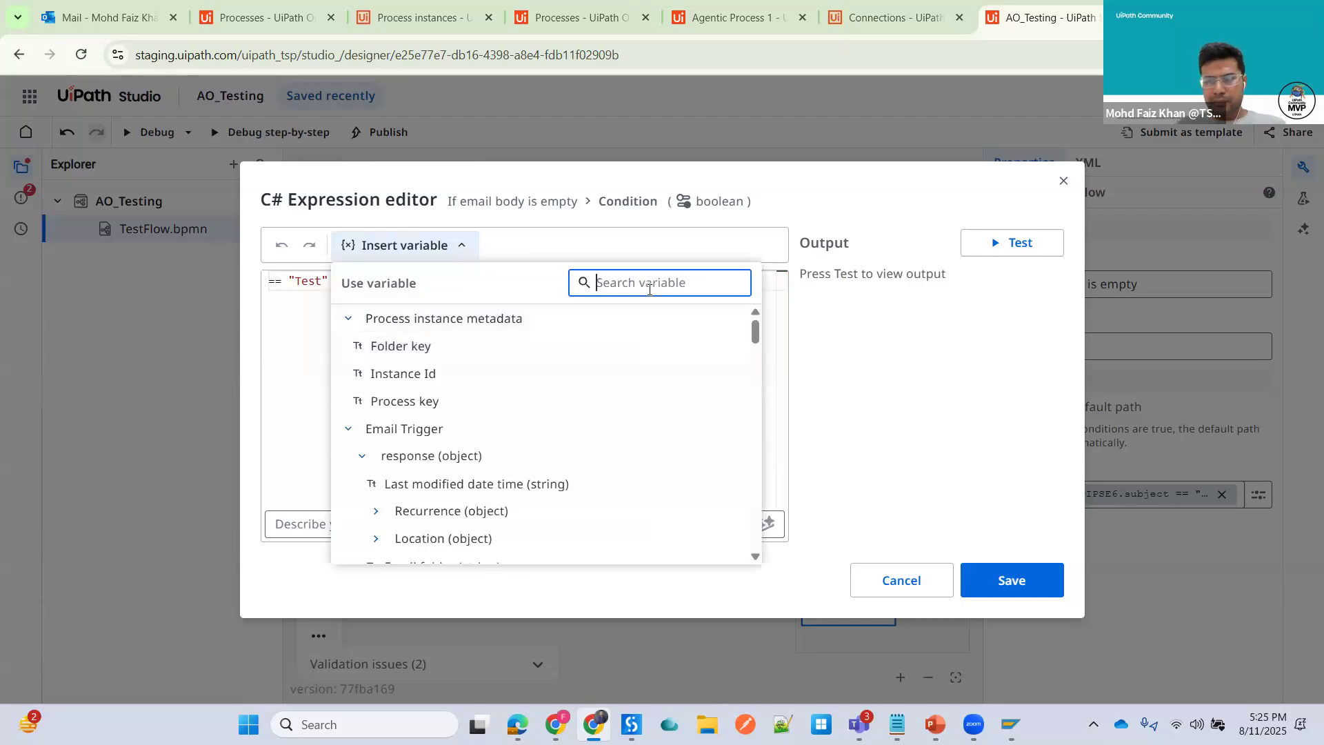
text(subje)
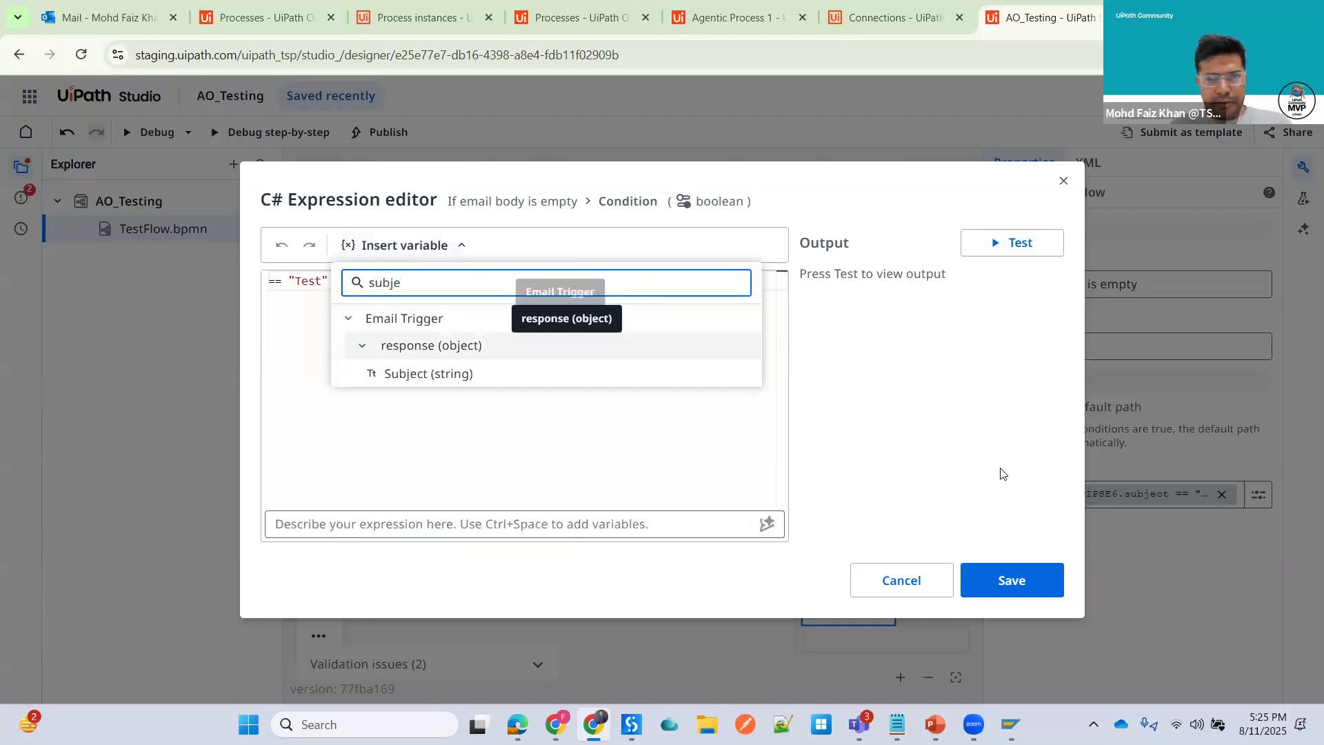
click(475, 374)
click(1011, 583)
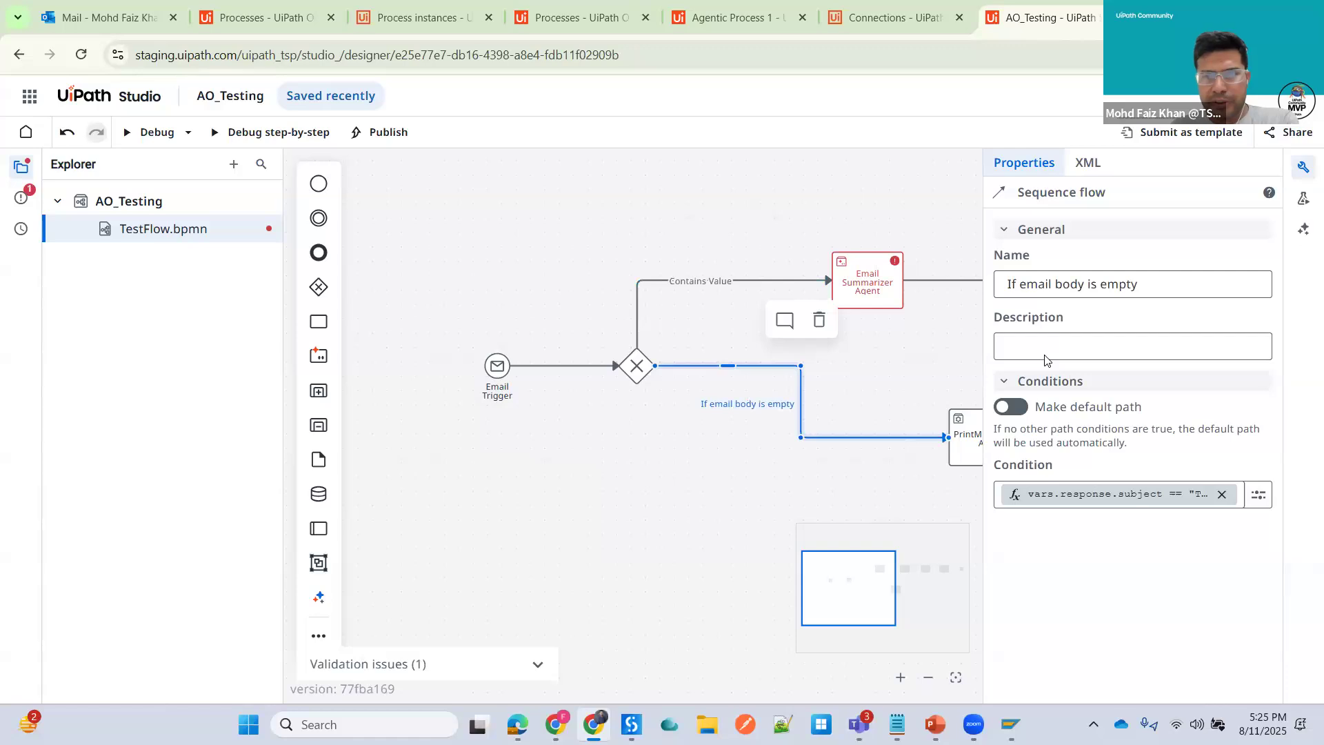
- Open the Email Summarizer Agent's email_content input in the expression editor and clear its old expression
click(856, 278)
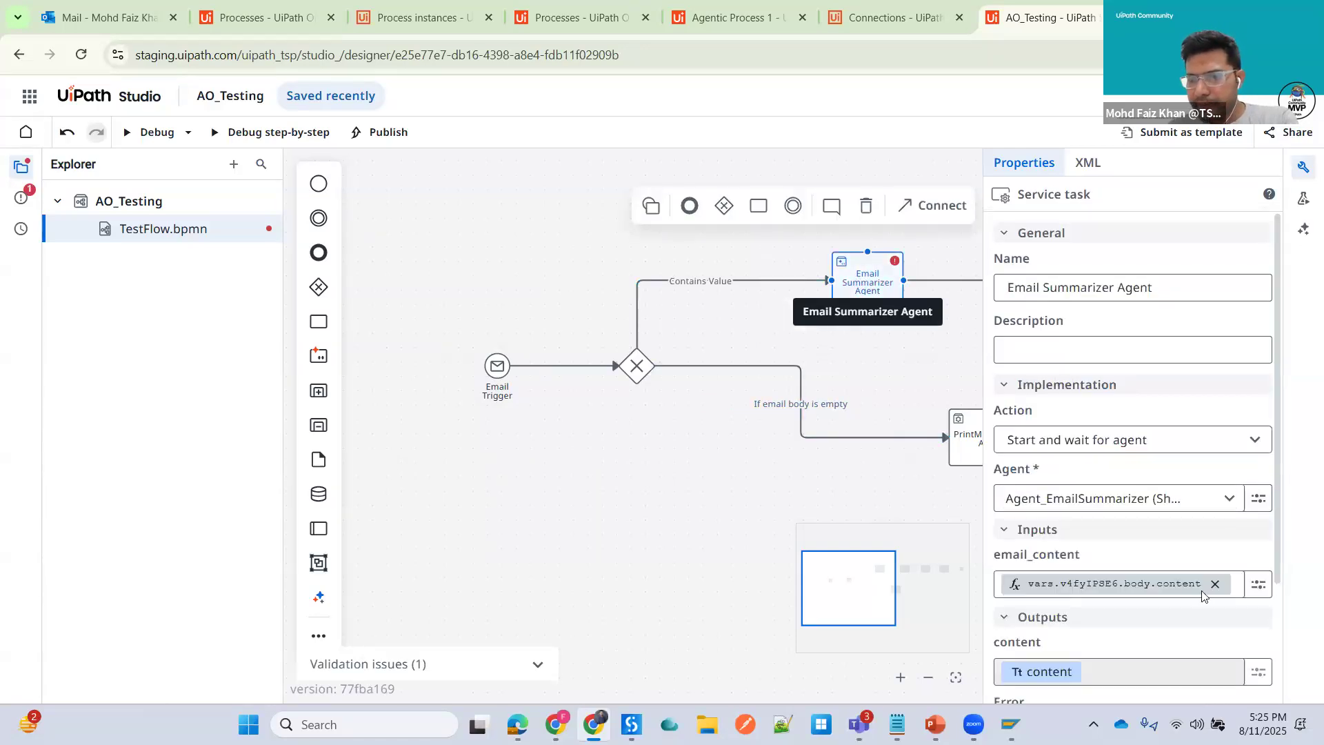
click(1258, 584)
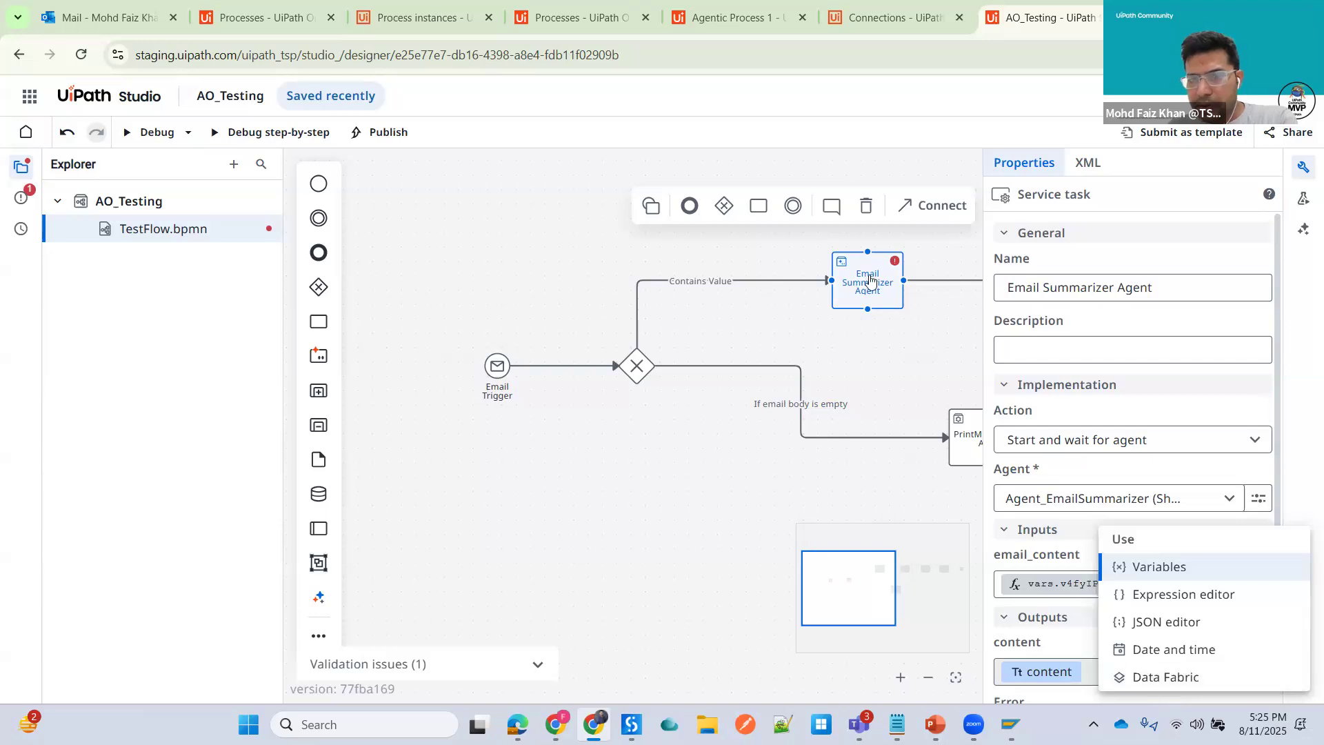
key(Escape)
click(1259, 584)
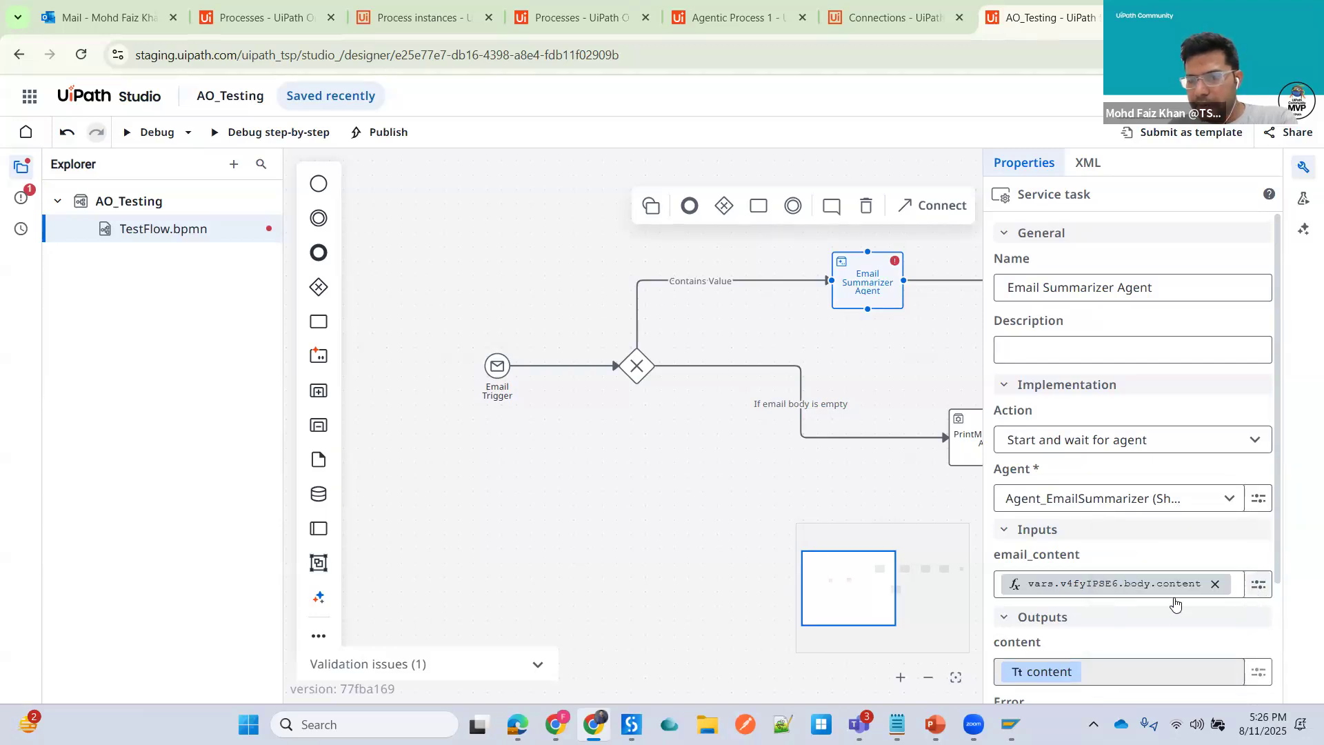
key(Down)
key(Return)
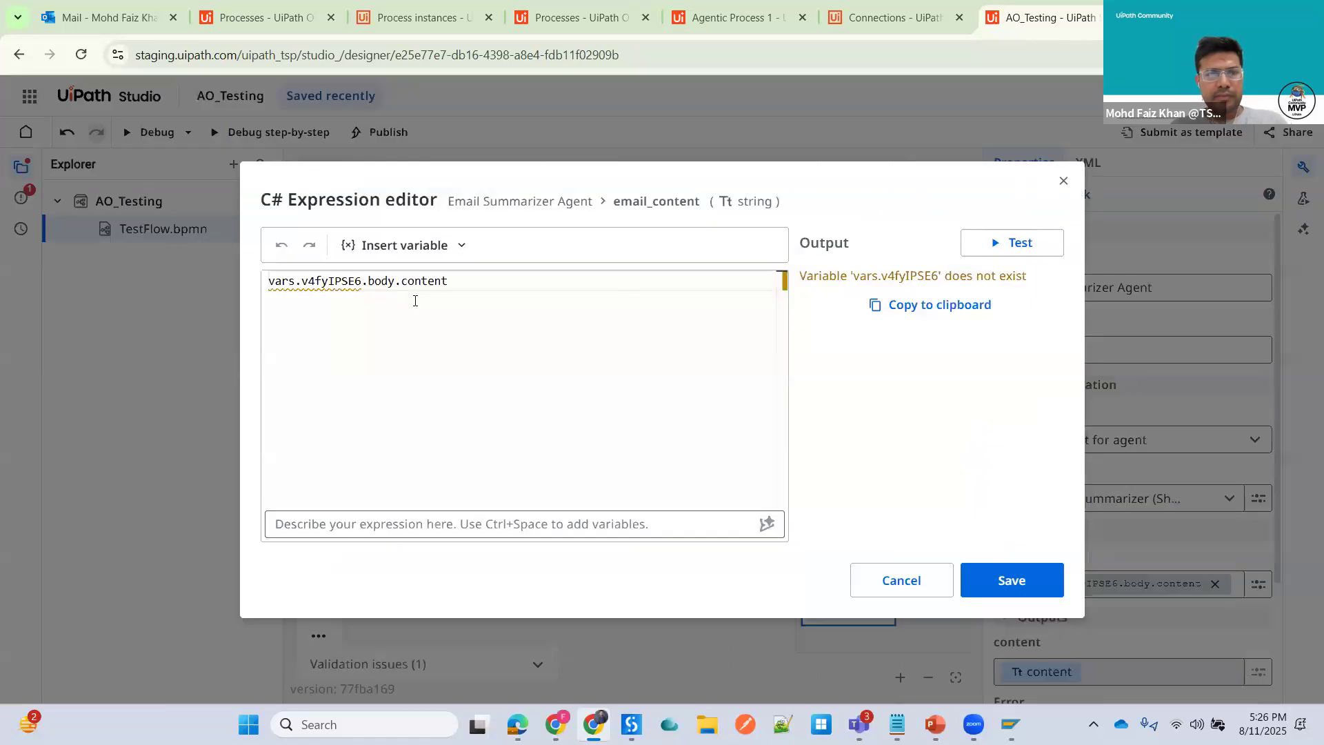
key(ctrl+a)
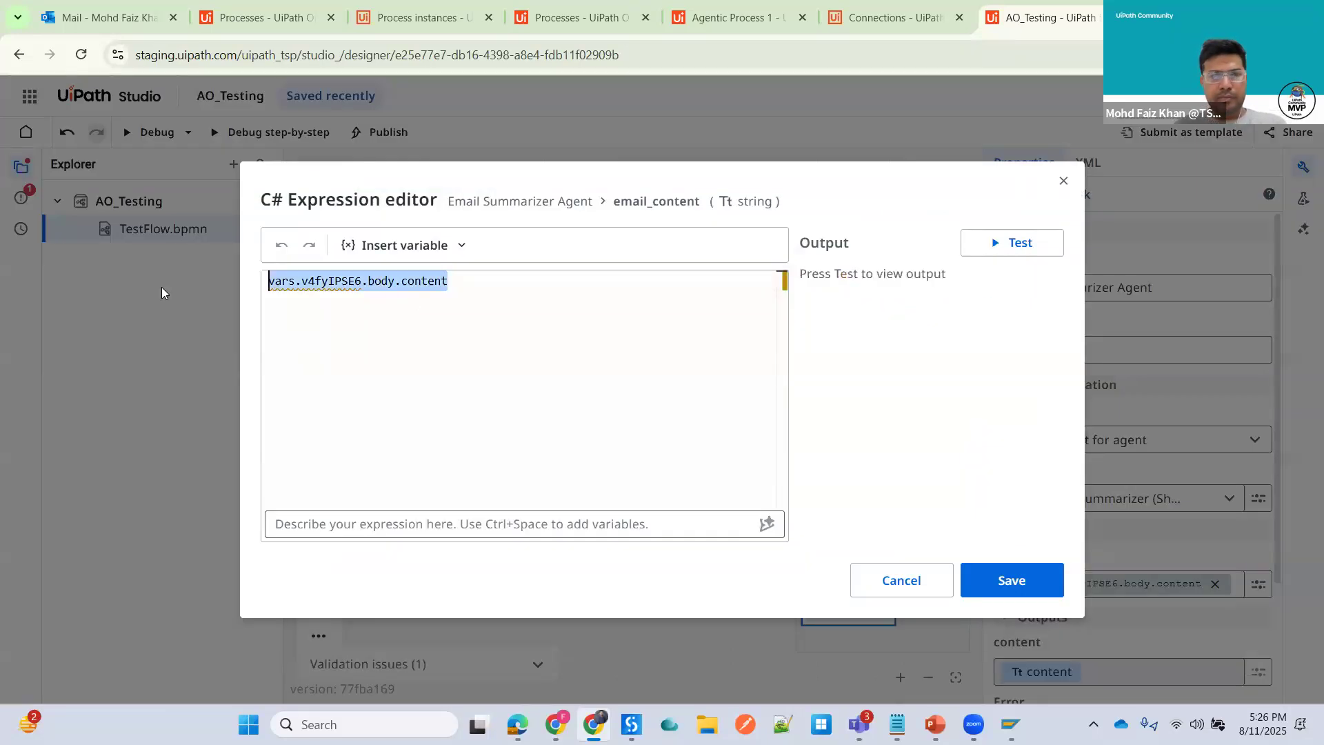
key(BackSpace)
click(459, 247)
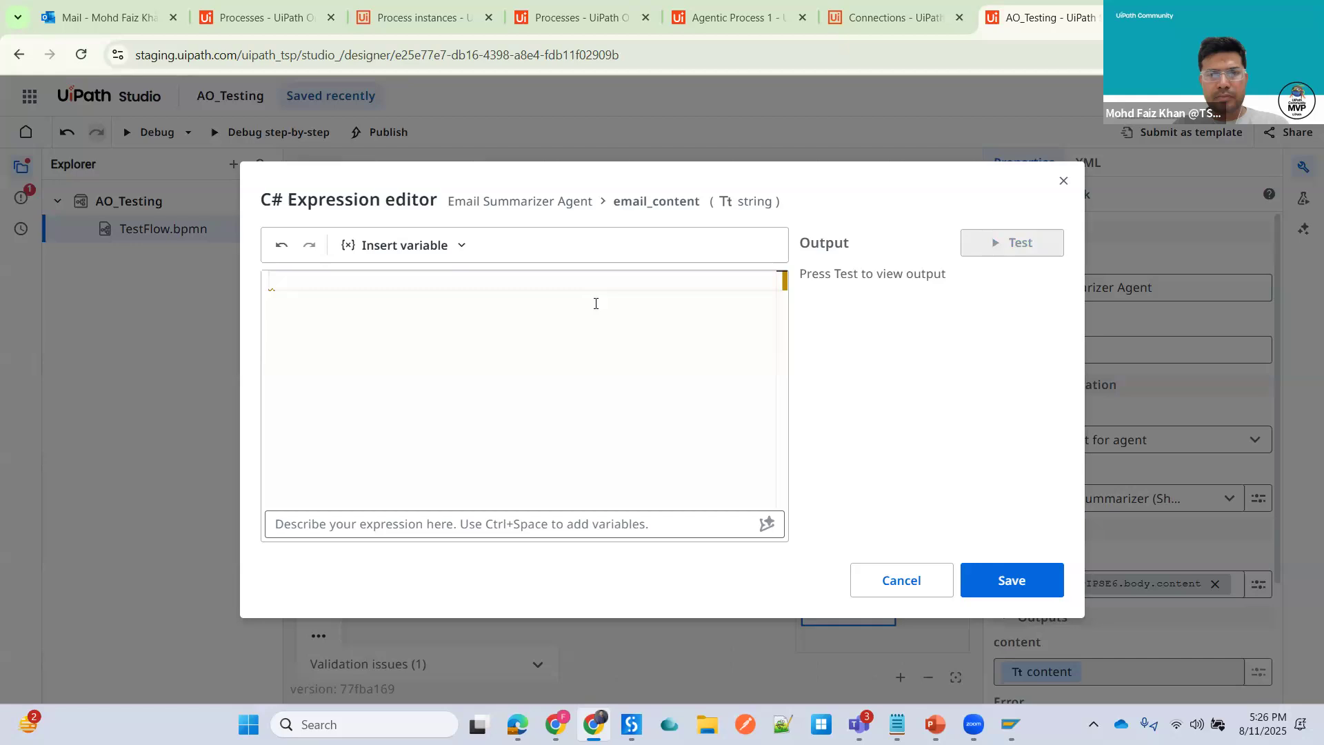
click(596, 304)
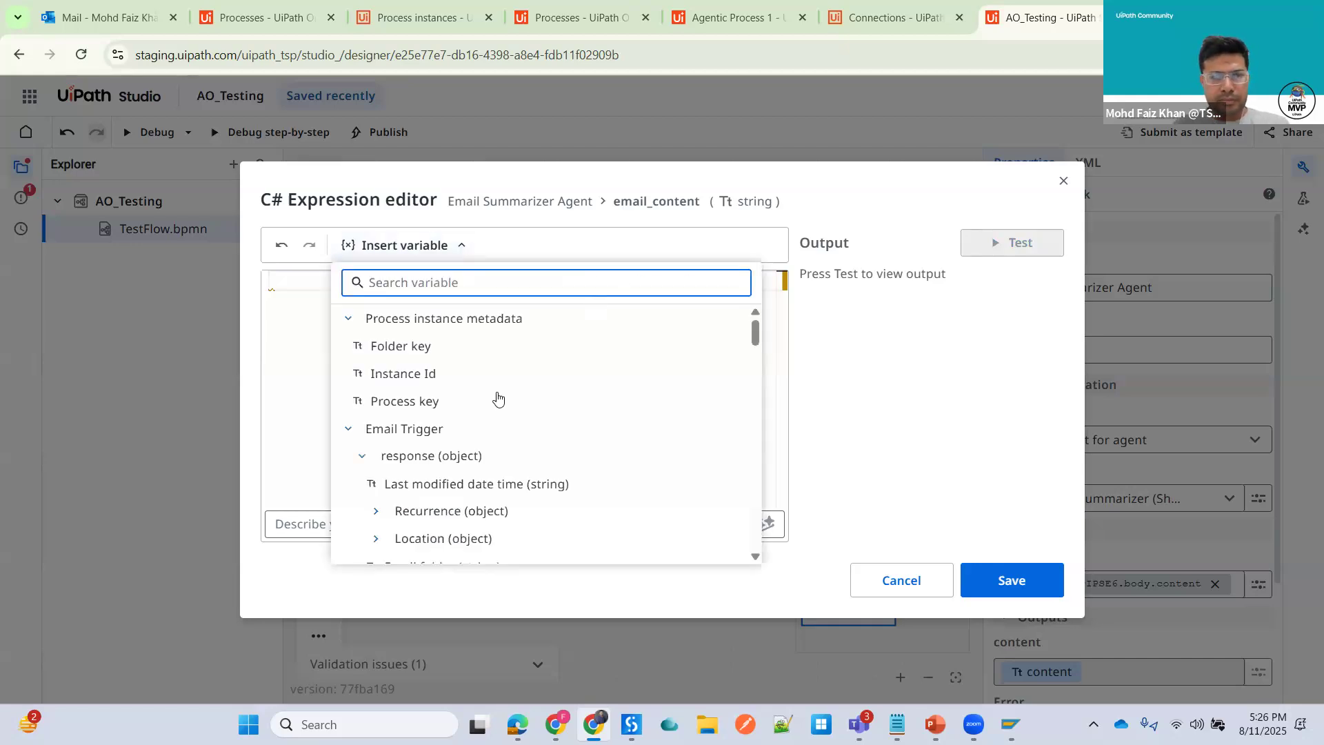
text(body)
click(442, 402)
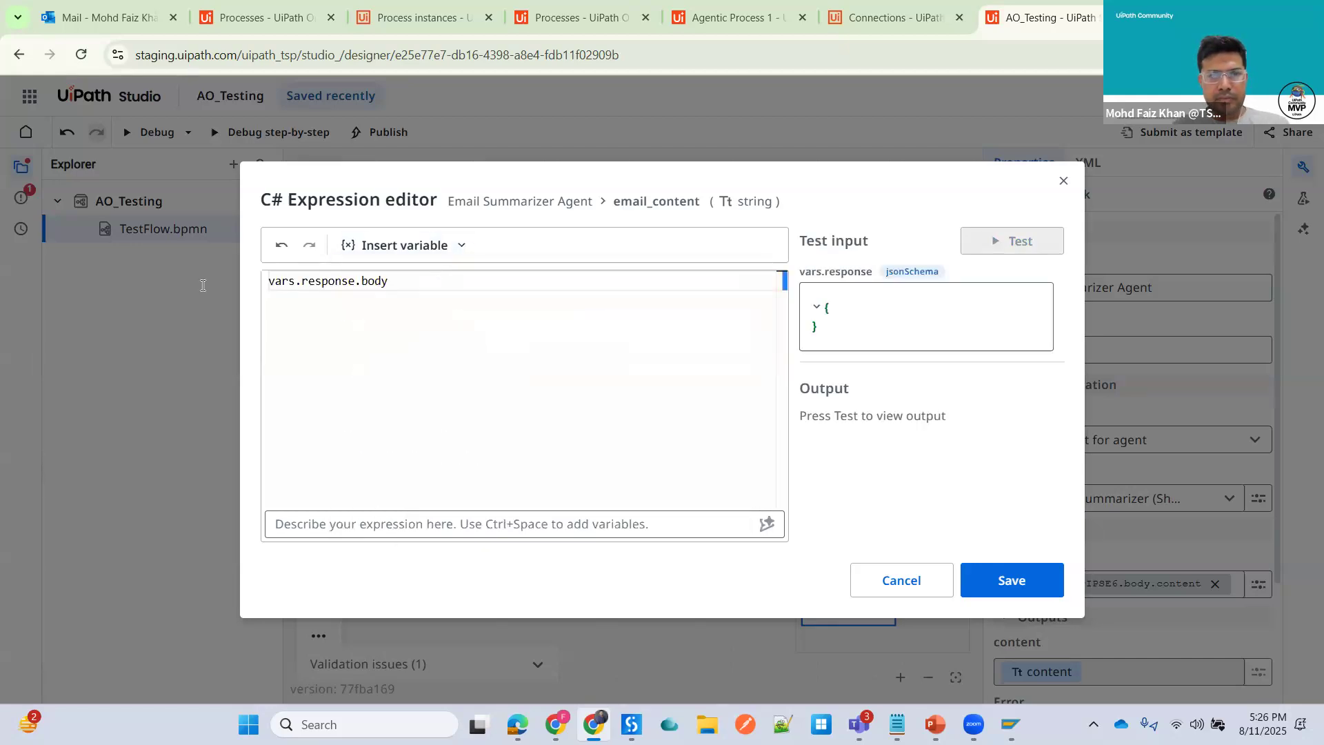
key(ctrl+a)
key(BackSpace)
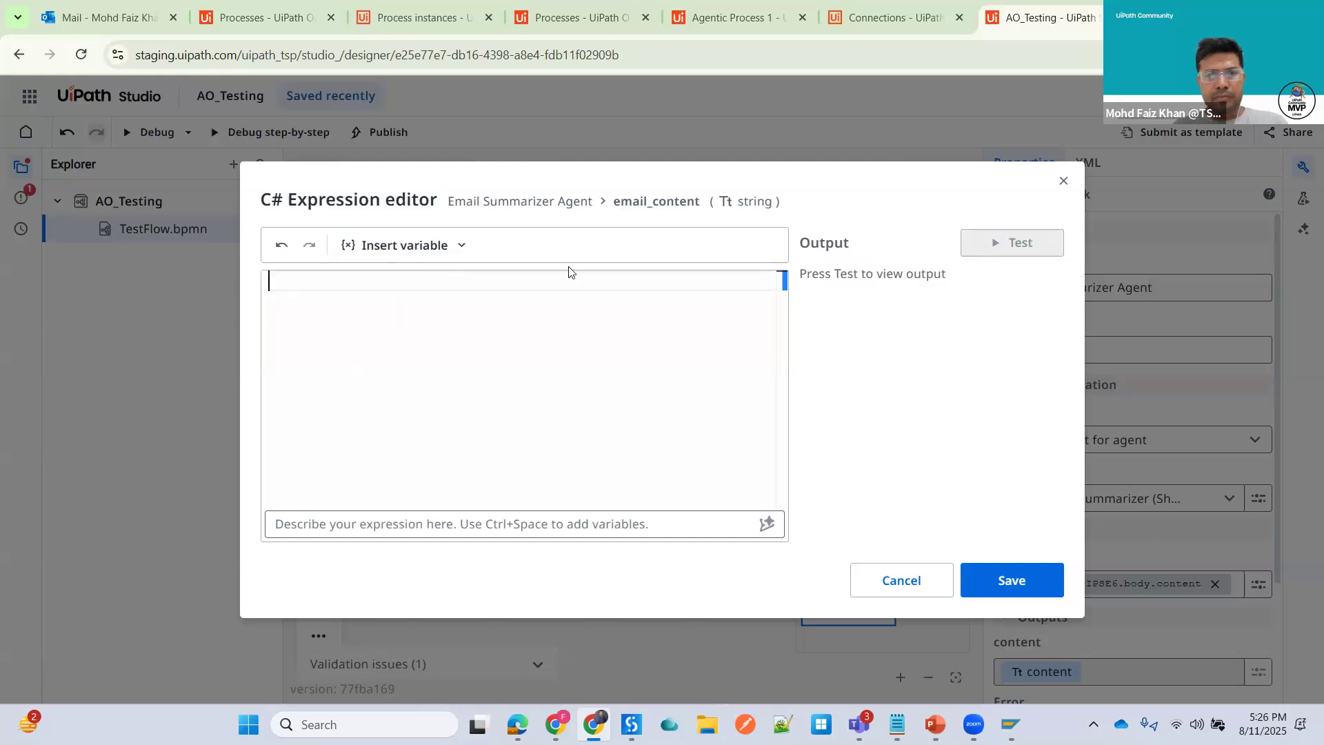
- Set the email_content input to the Email Trigger response Body content variable and save the expression
key(ctrl+space)
click(628, 279)
text(vo)
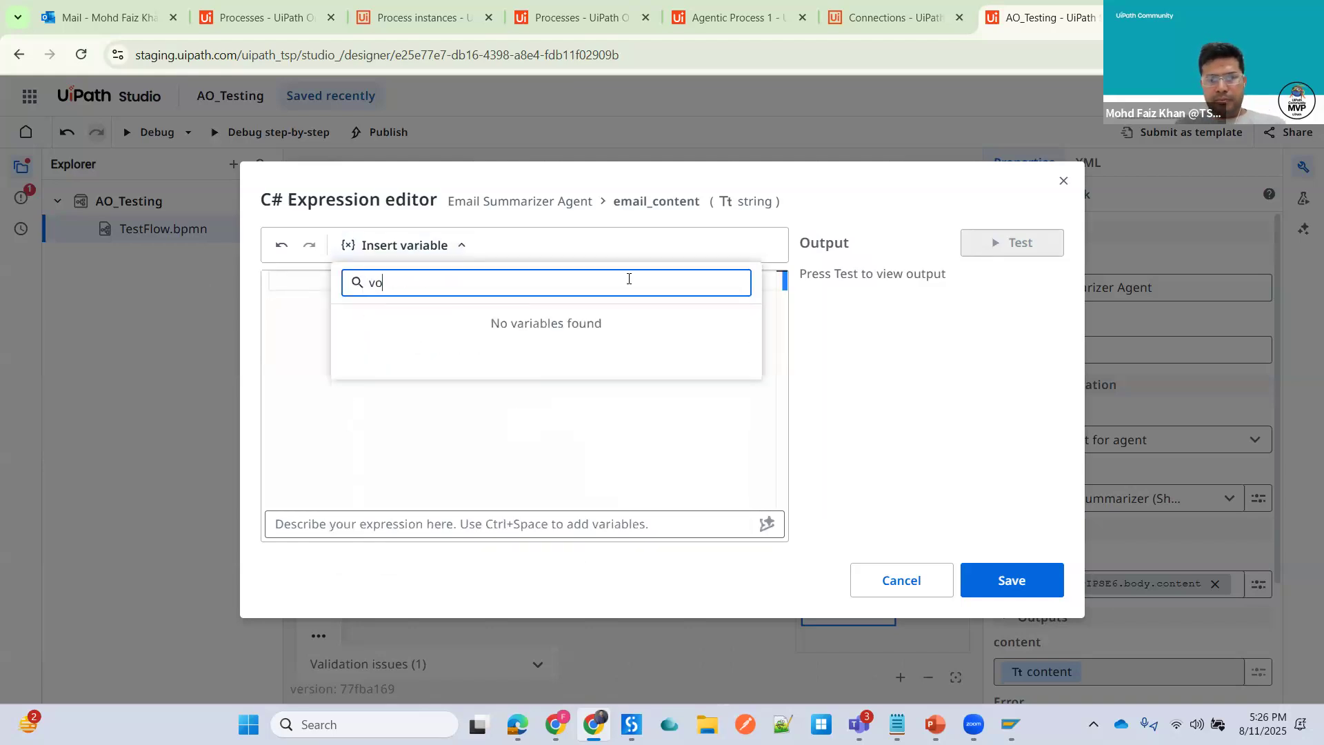
key(BackSpace)
key(BackSpace)
text(bod)
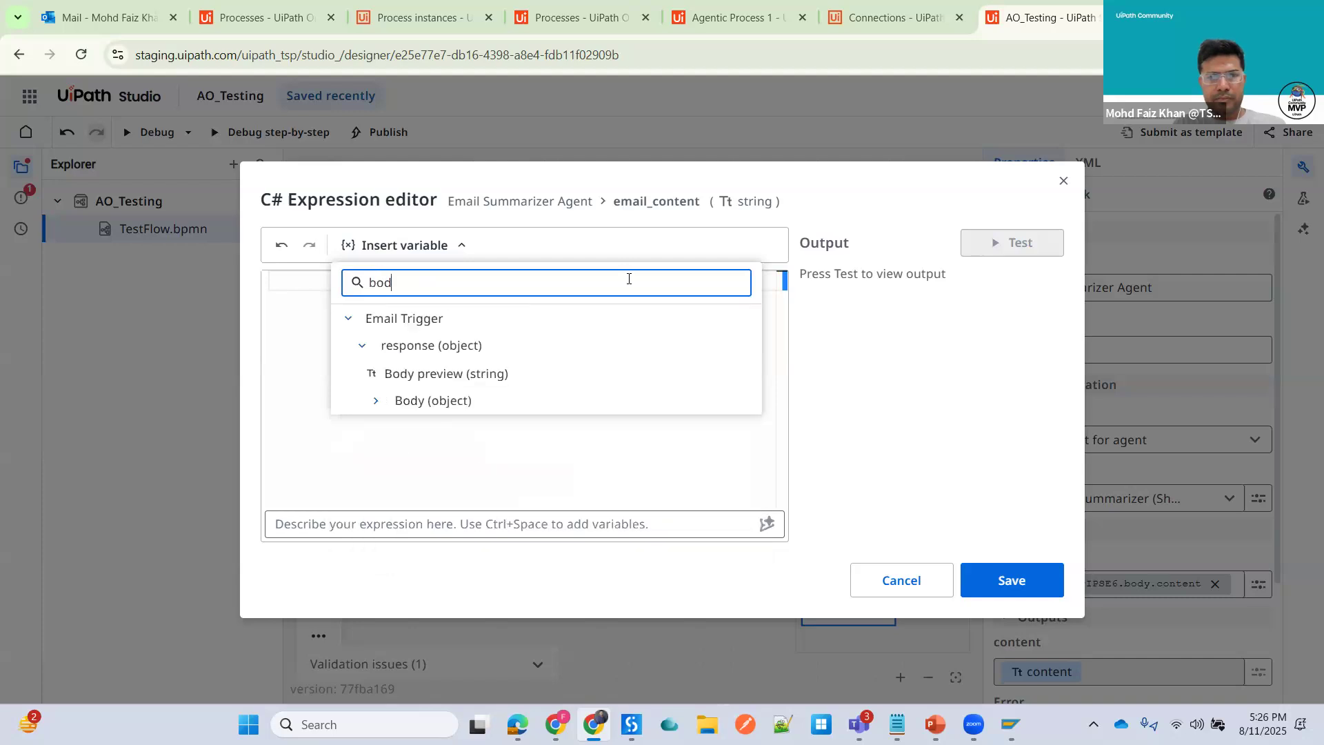
click(376, 400)
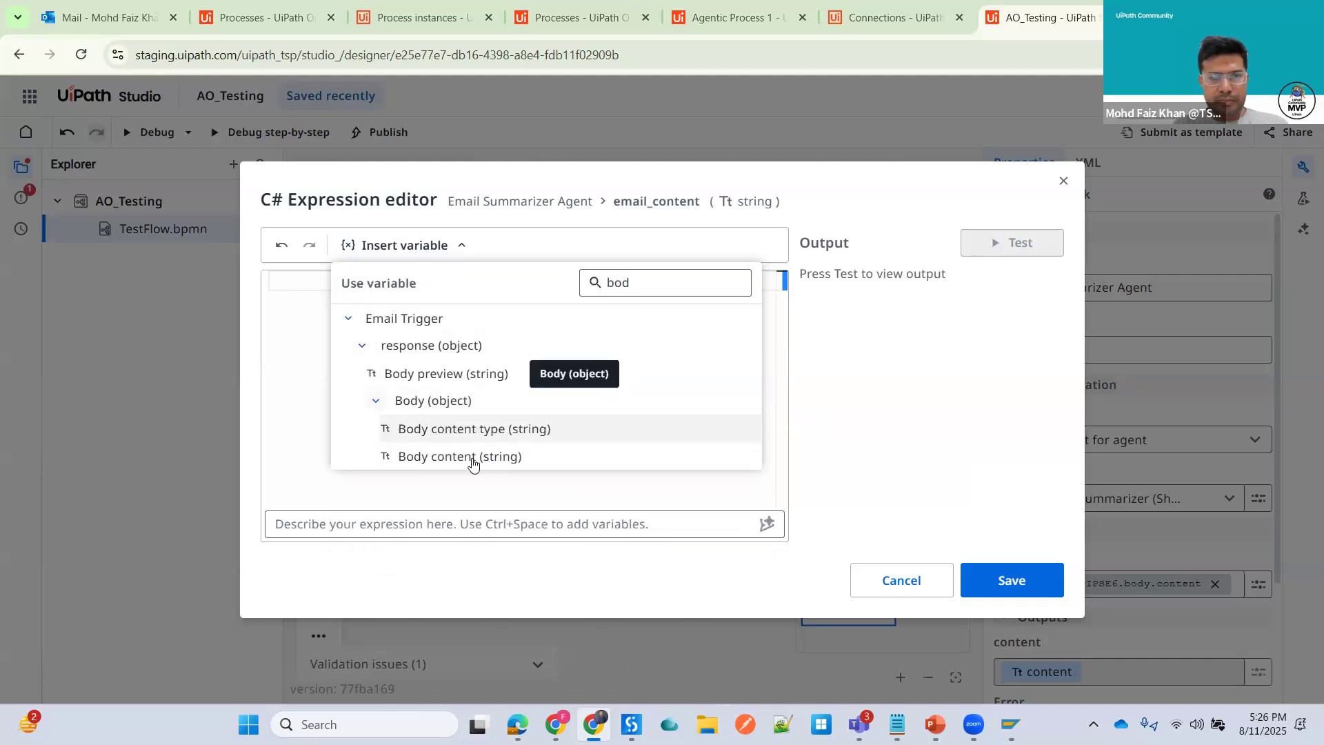
click(475, 460)
click(974, 579)
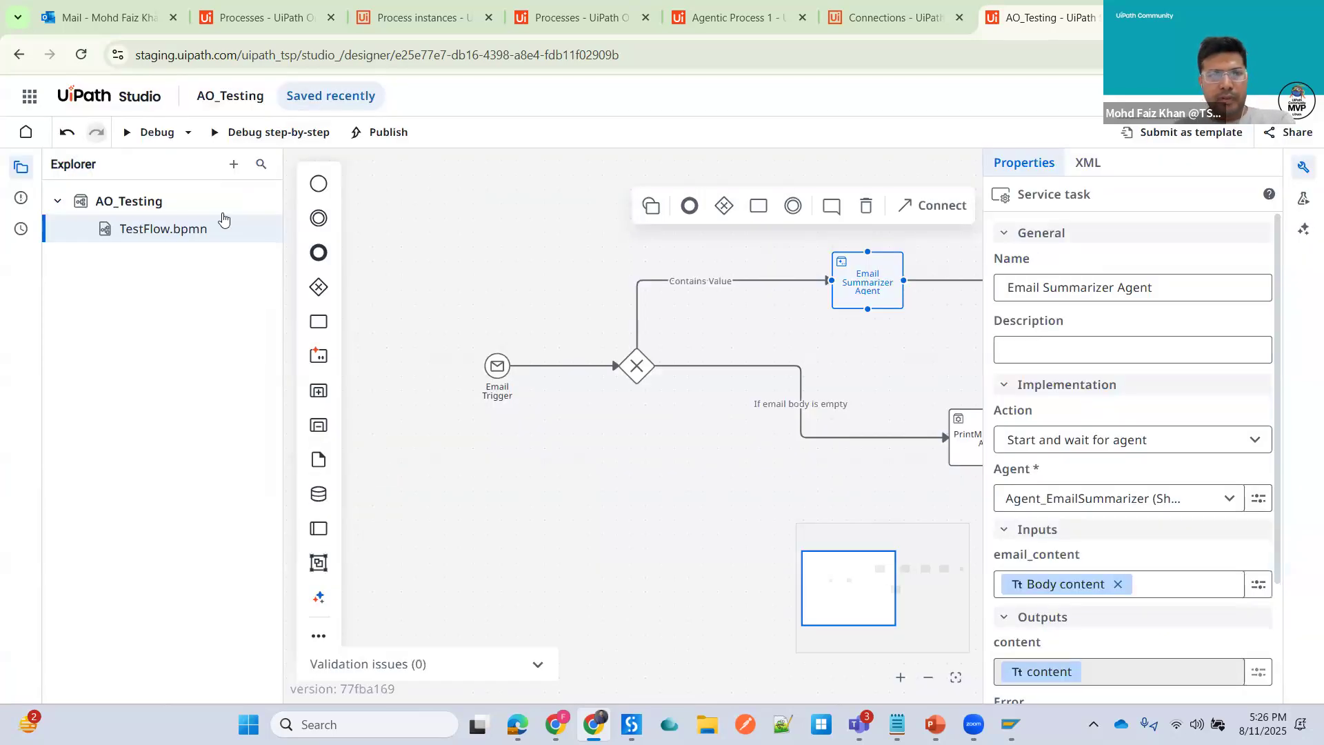
- Publish the AO_Testing project
click(1303, 167)
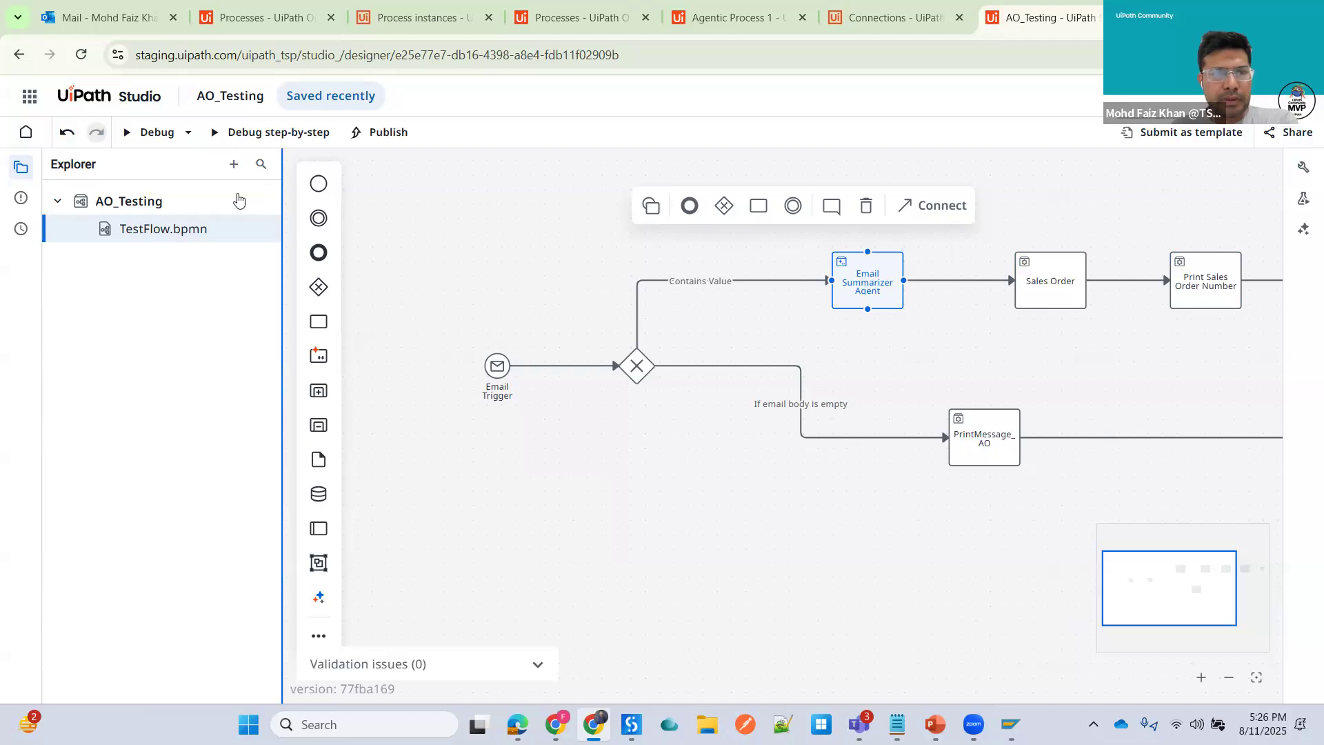
click(19, 170)
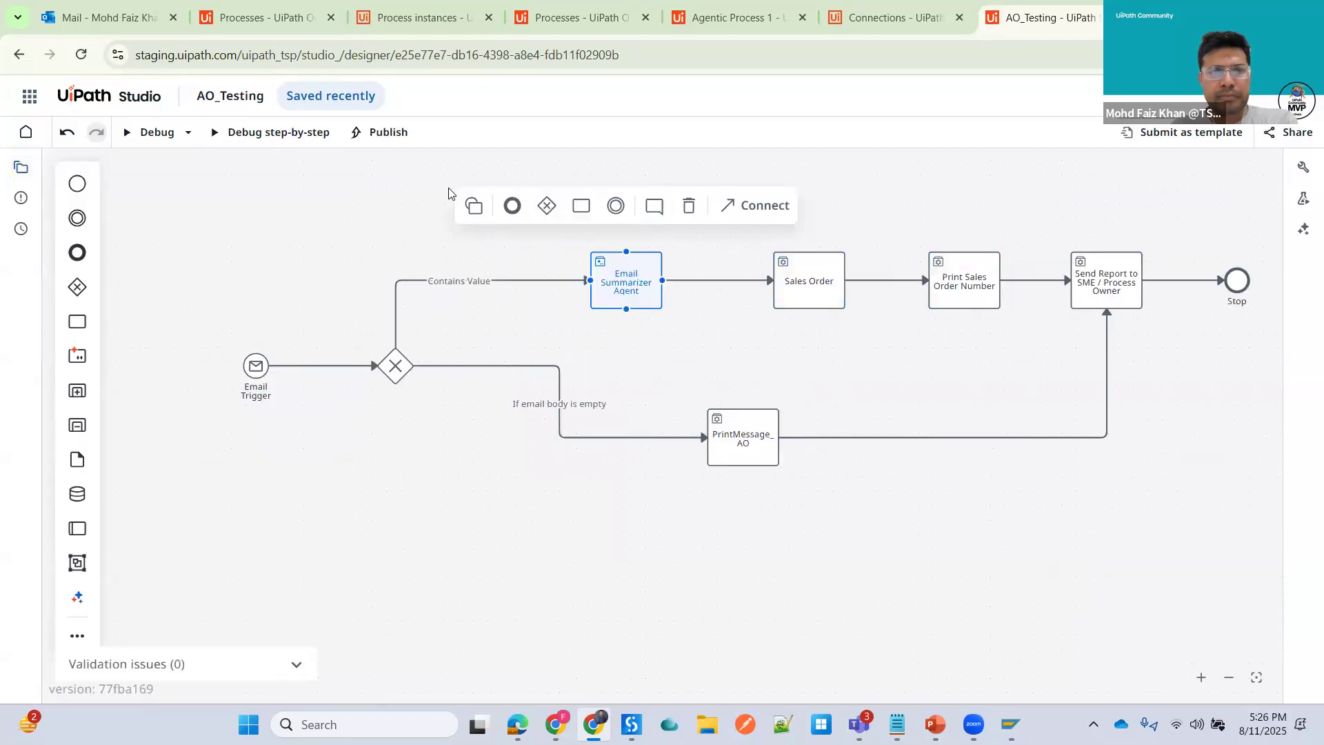
click(380, 133)
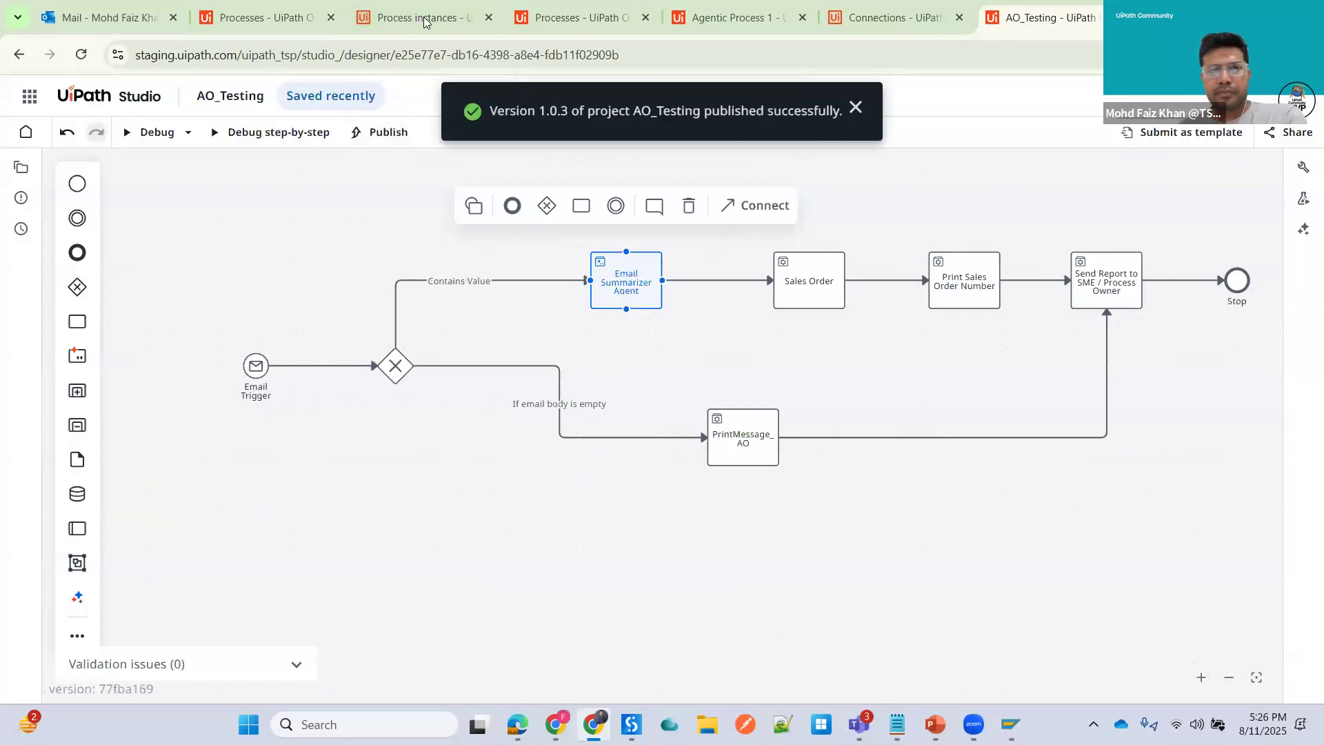
- Check the AO_Testing process version in Orchestrator and its process instances in Maestro
key(ctrl+3)
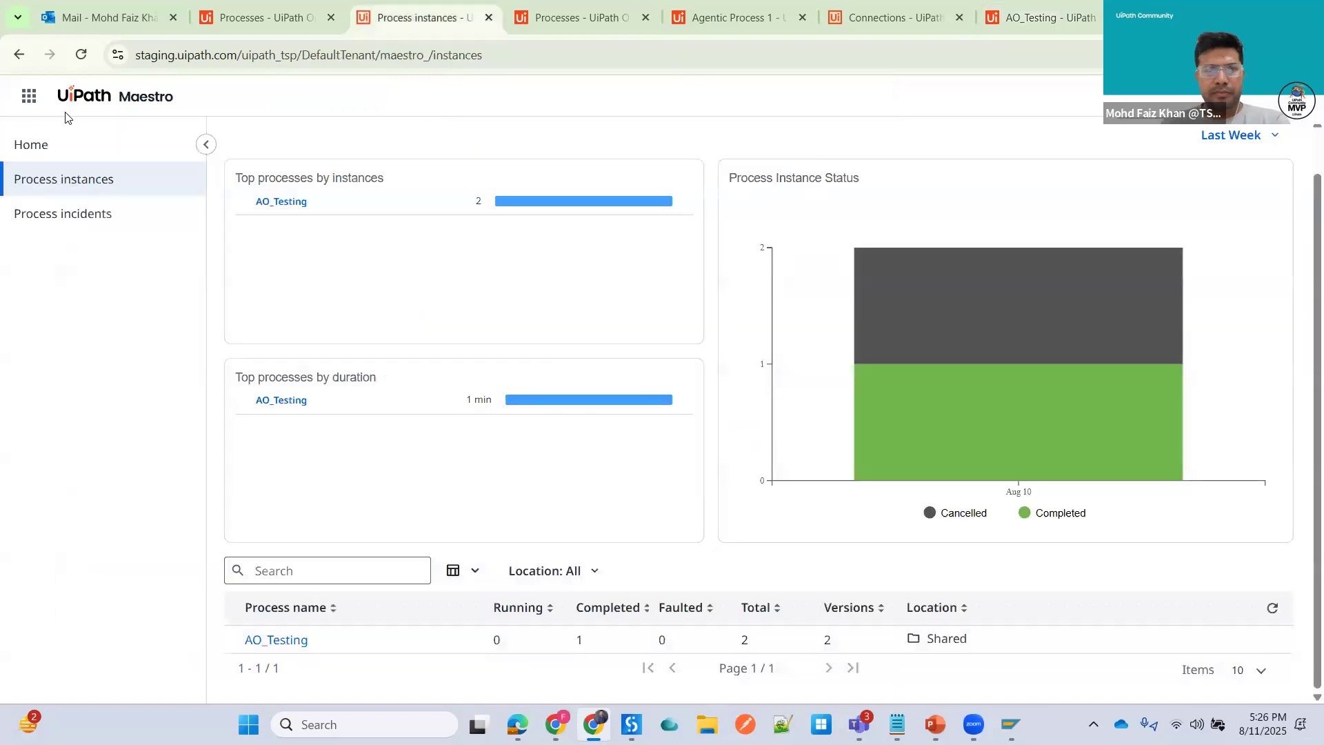
click(81, 55)
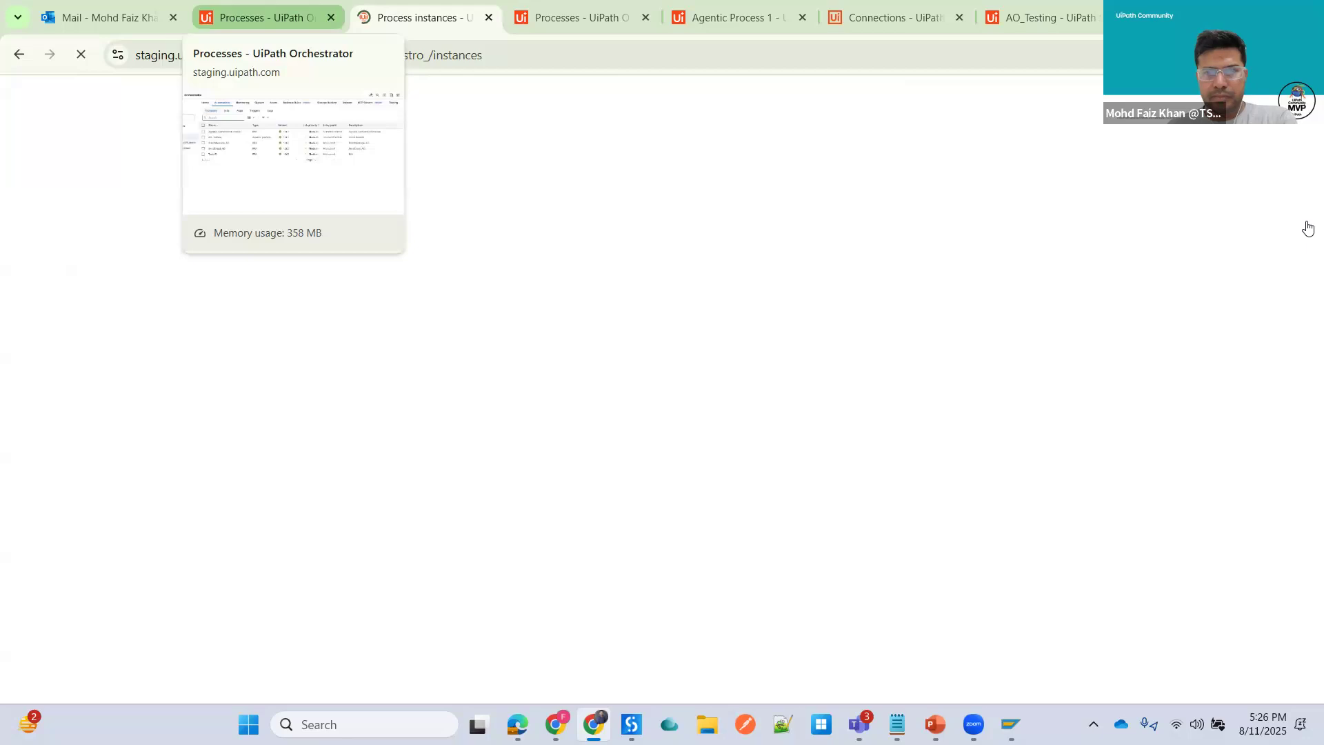
click(222, 18)
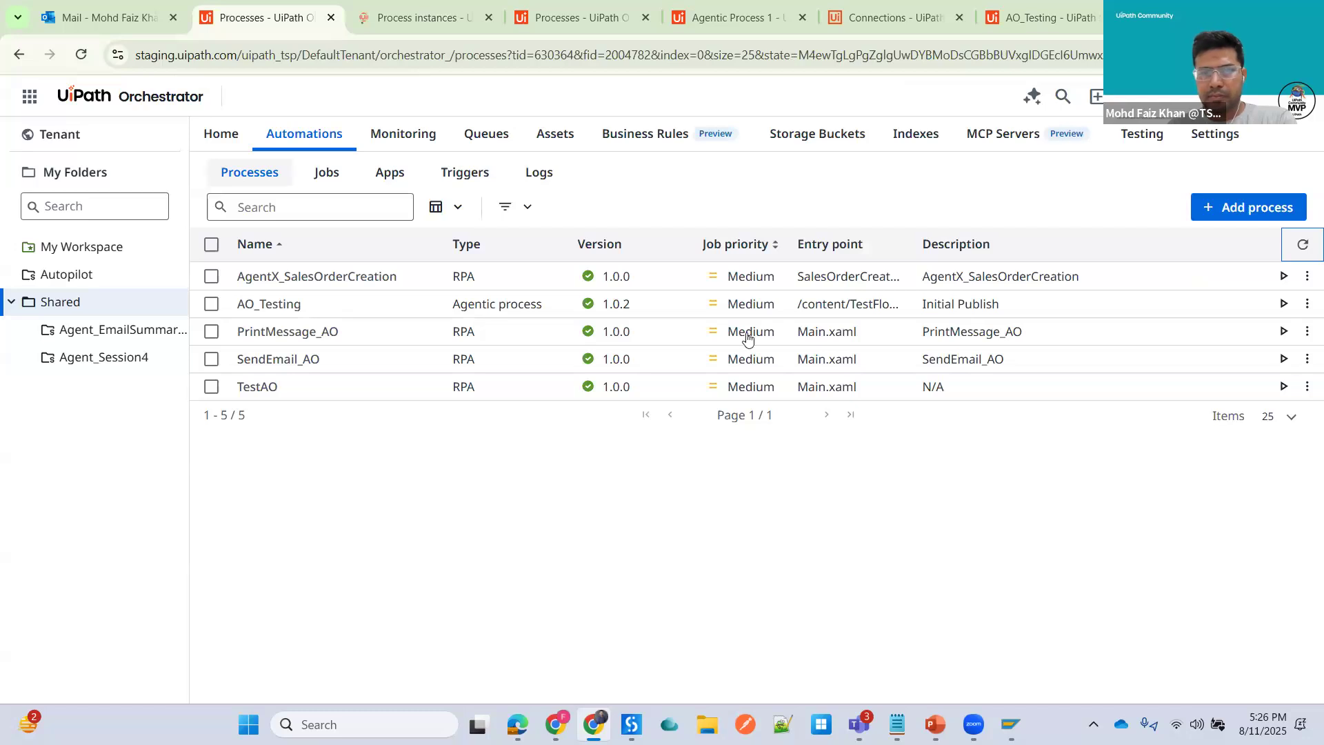
click(1303, 245)
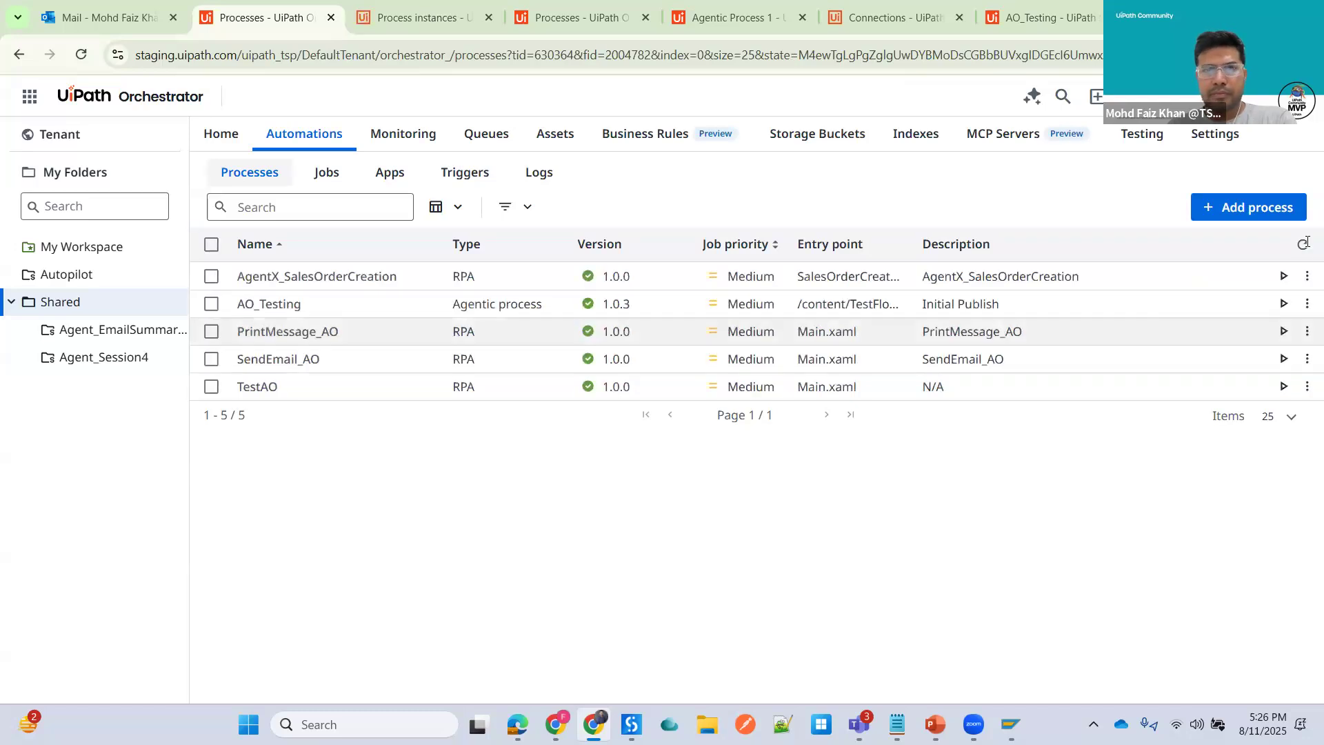
click(420, 17)
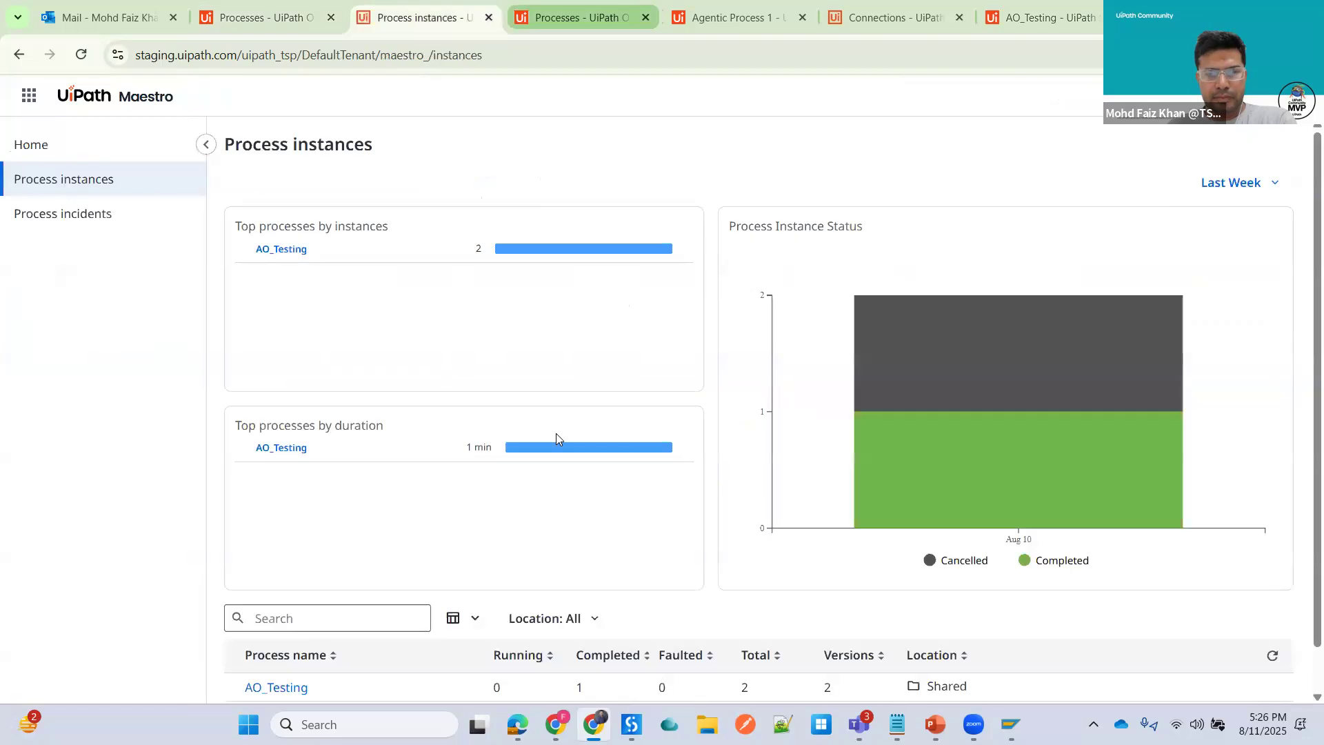
scroll(557, 437, down, 1)
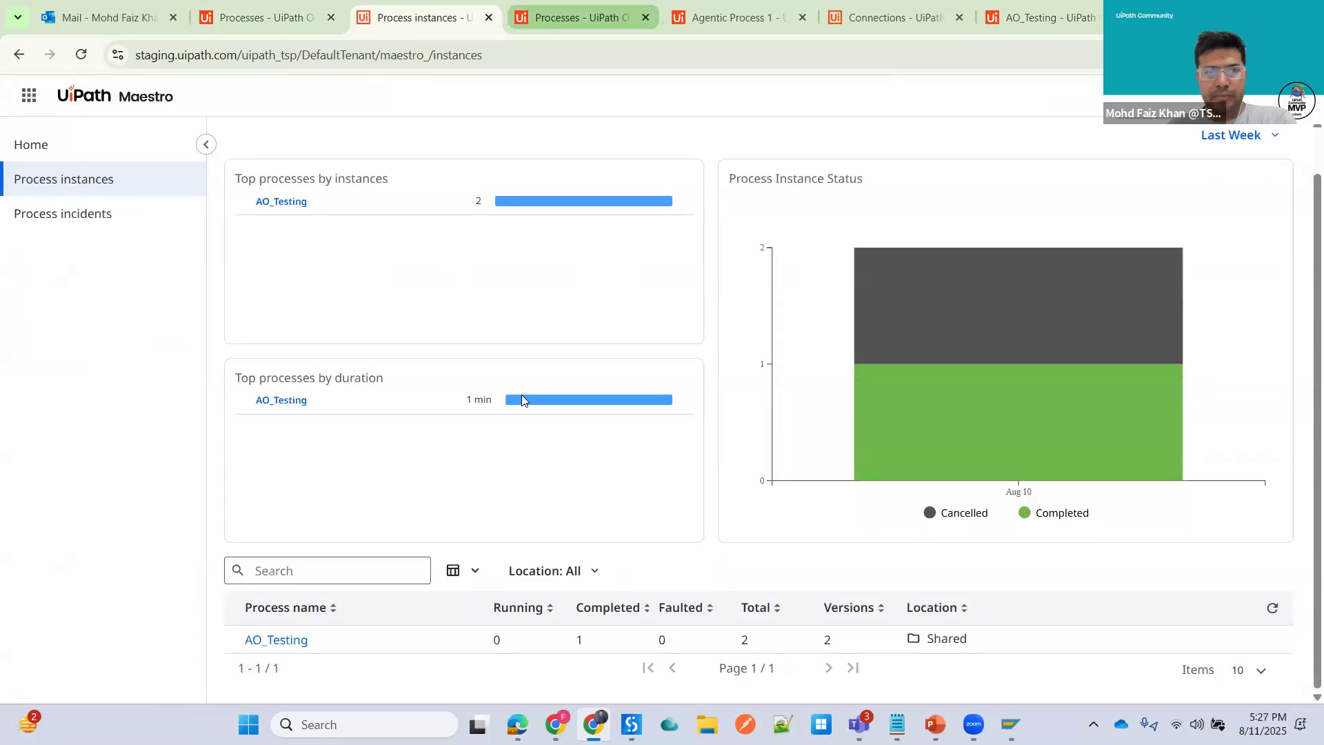
key(ctrl+Tab)
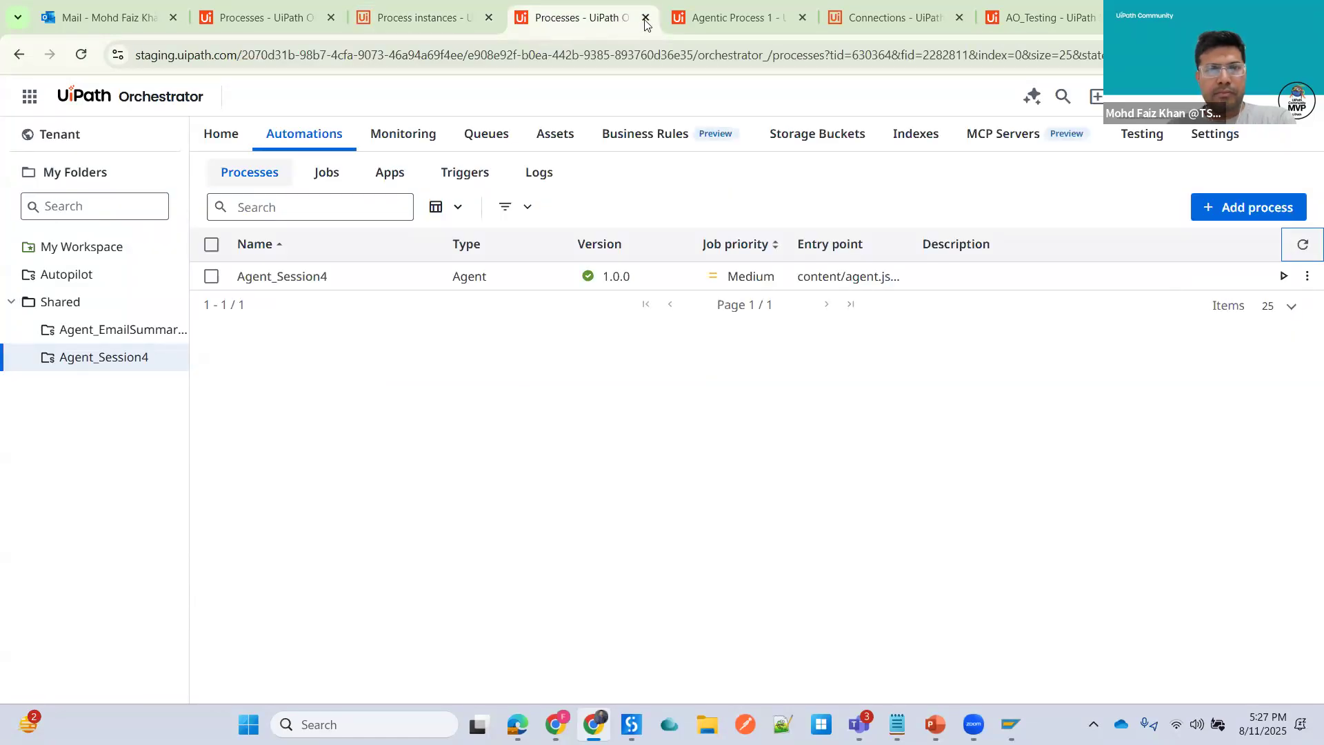
key(ctrl+w)
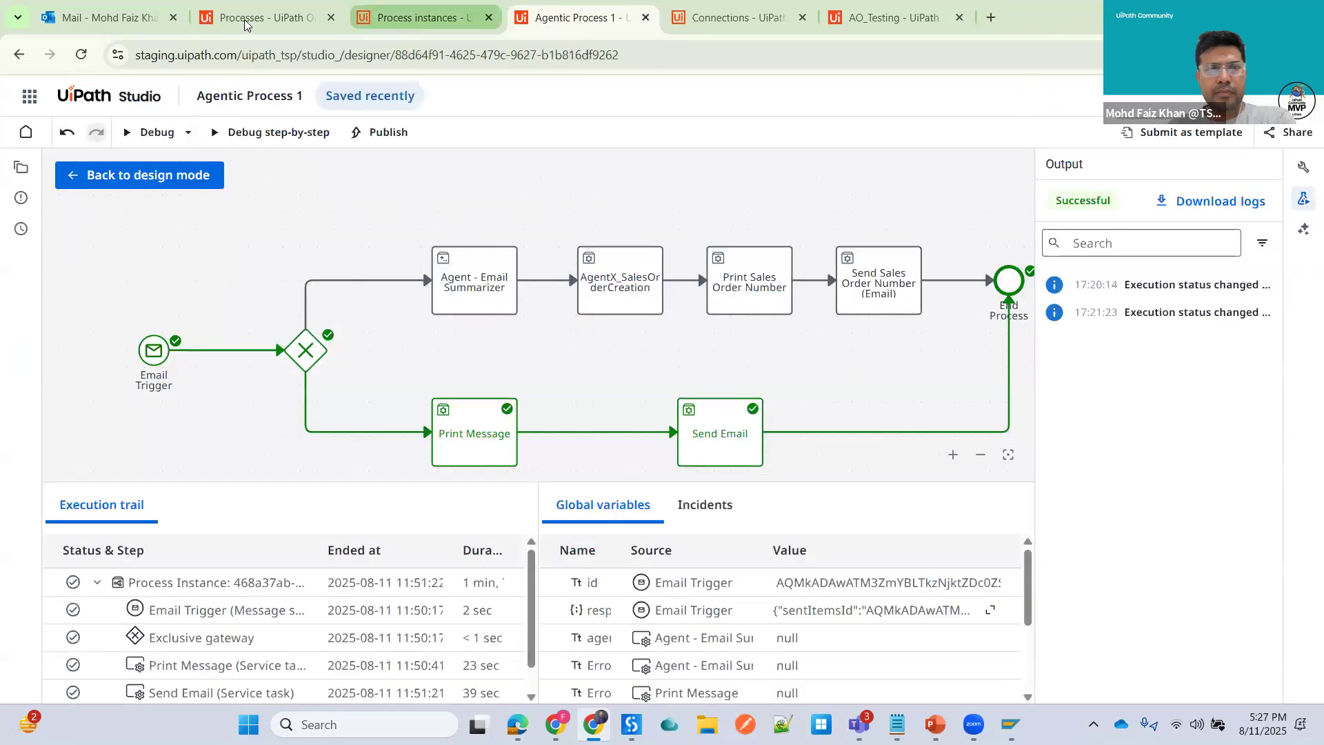
click(245, 23)
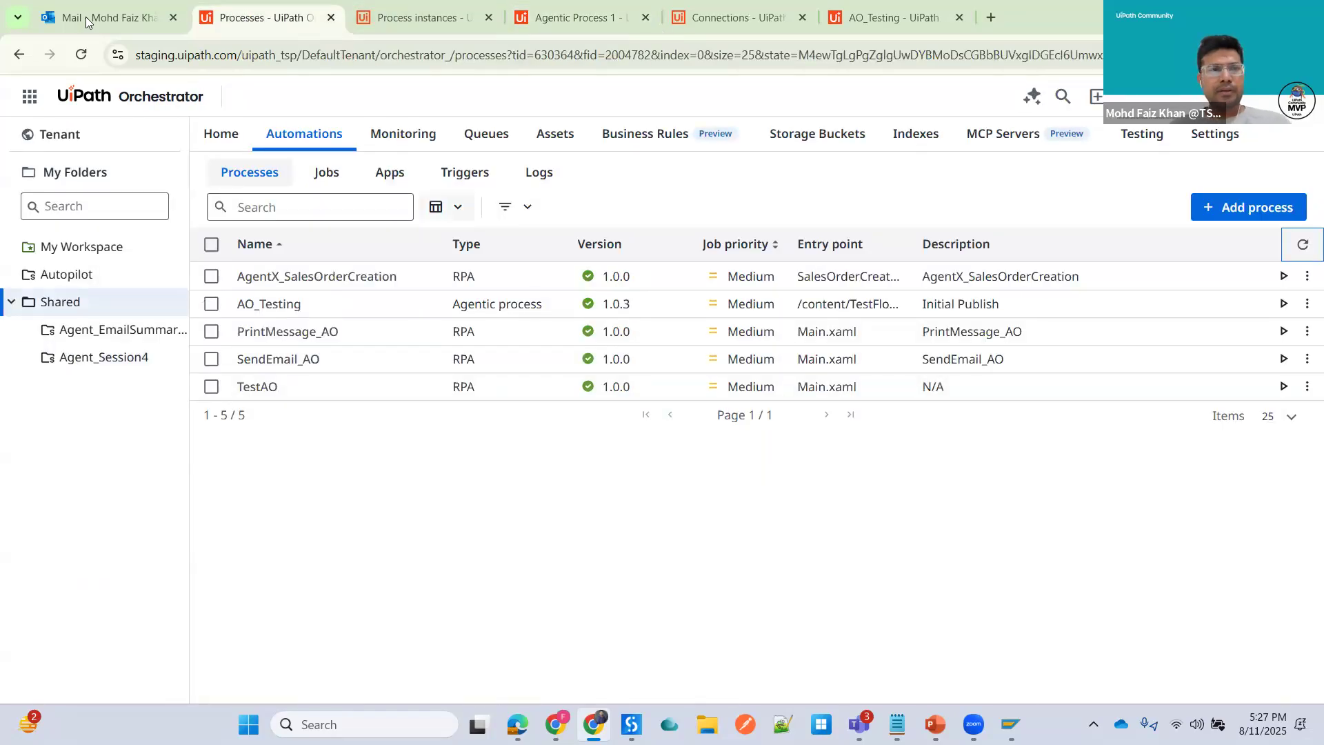
- Switch to Outlook, open the Sales Order email and copy all its contents
key(ctrl+shift+Tab)
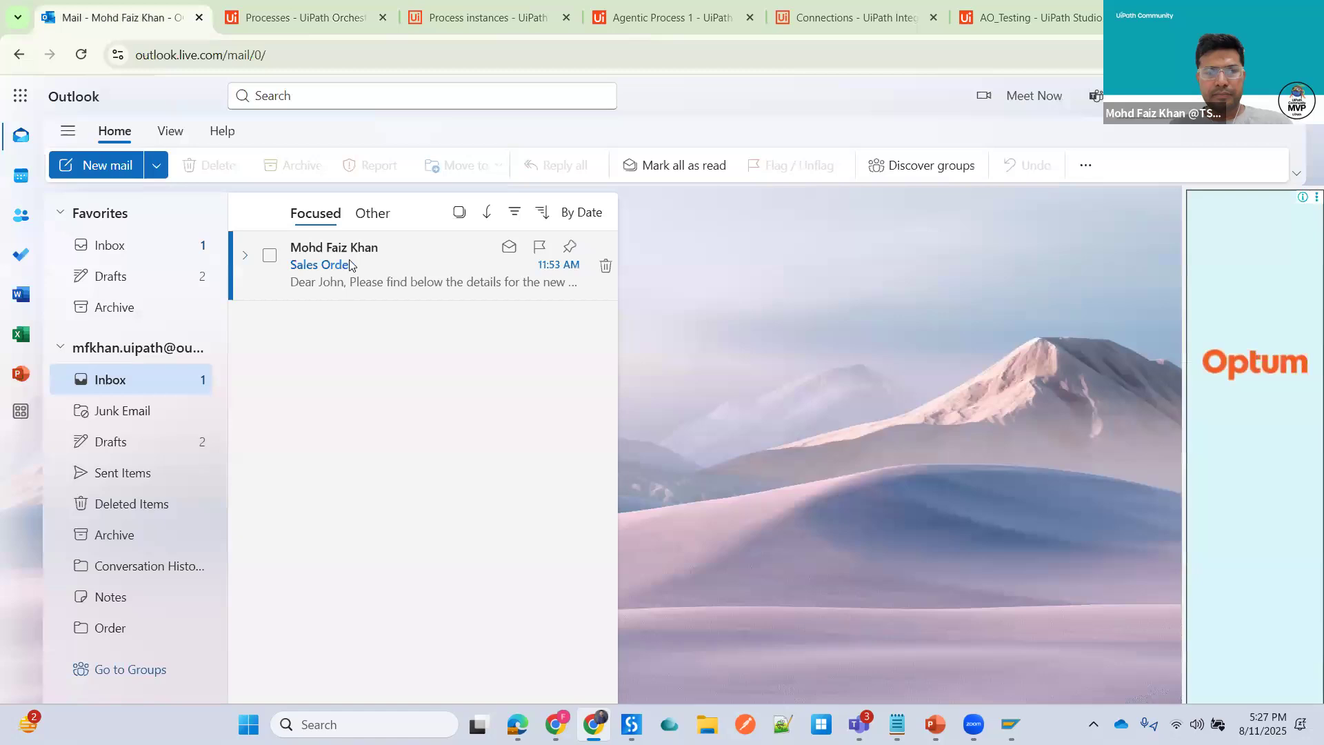
click(349, 266)
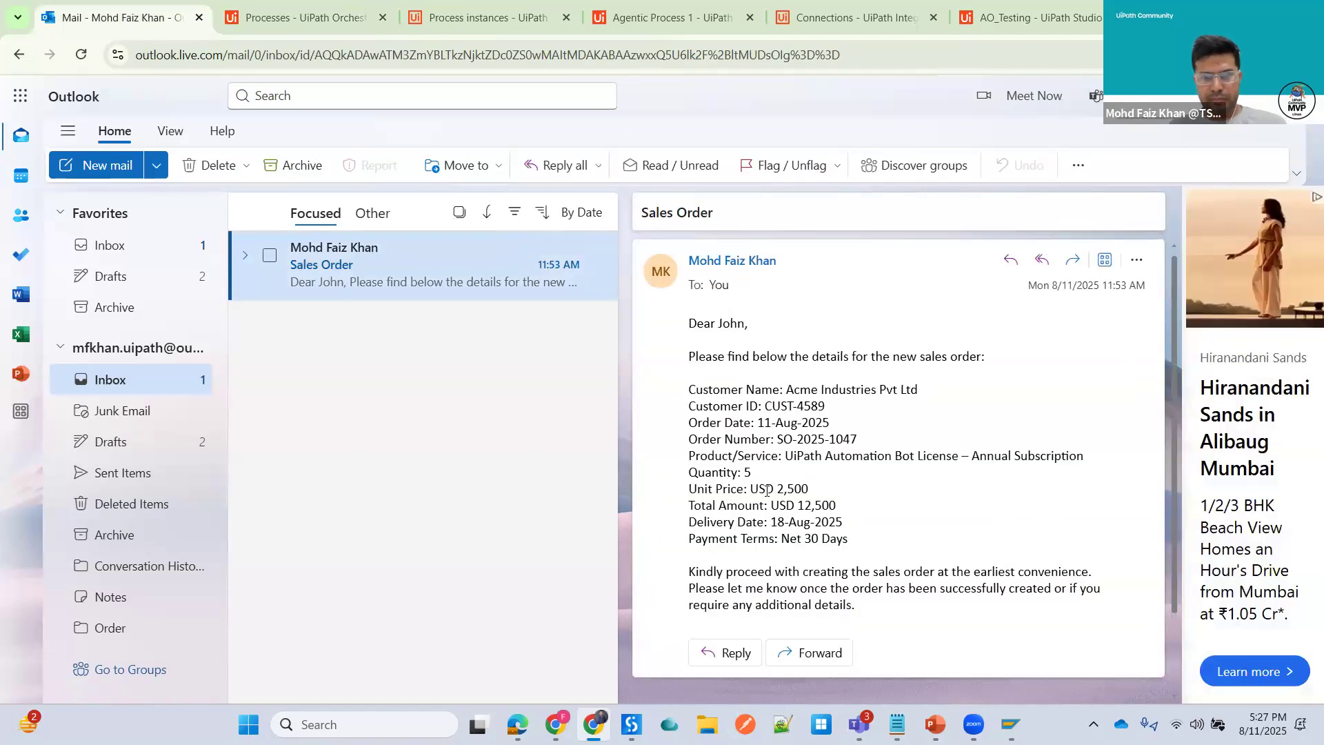
key(ctrl+a)
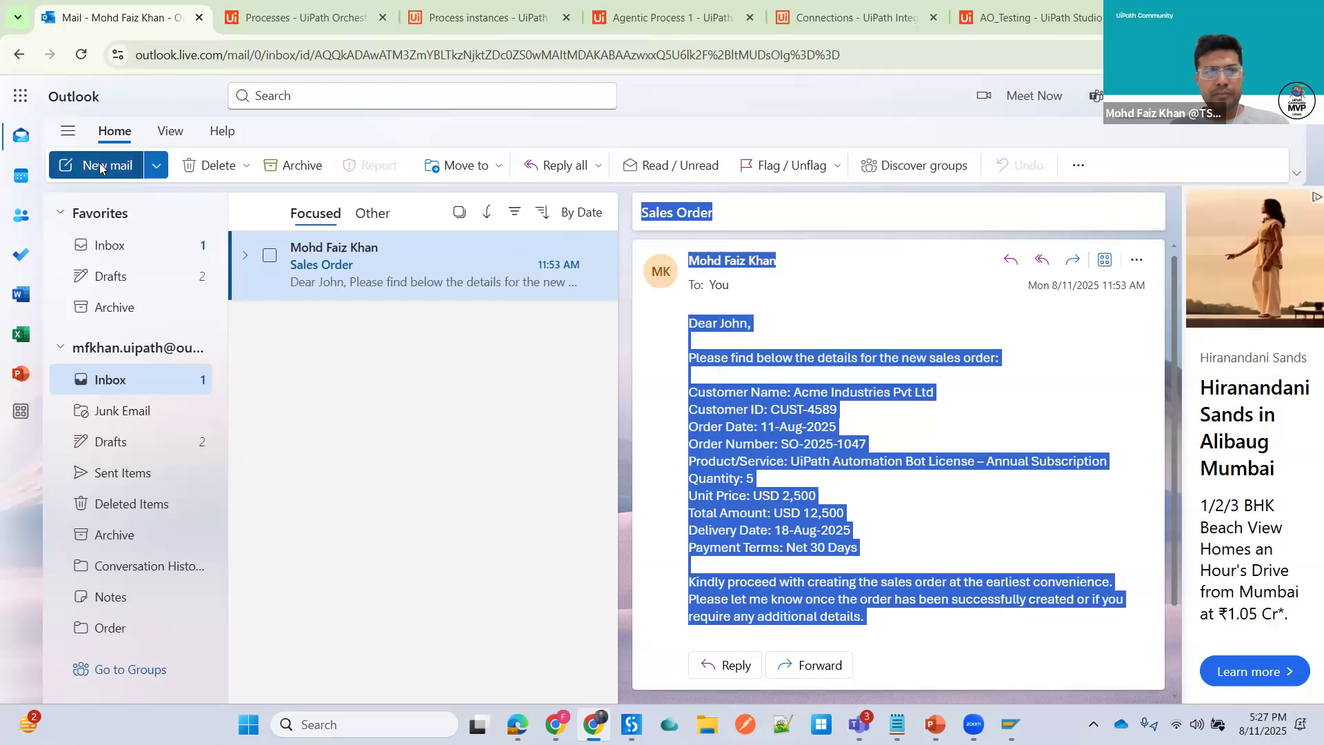
- Start a new email to the suggested contact with the subject Sales Order
key(n)
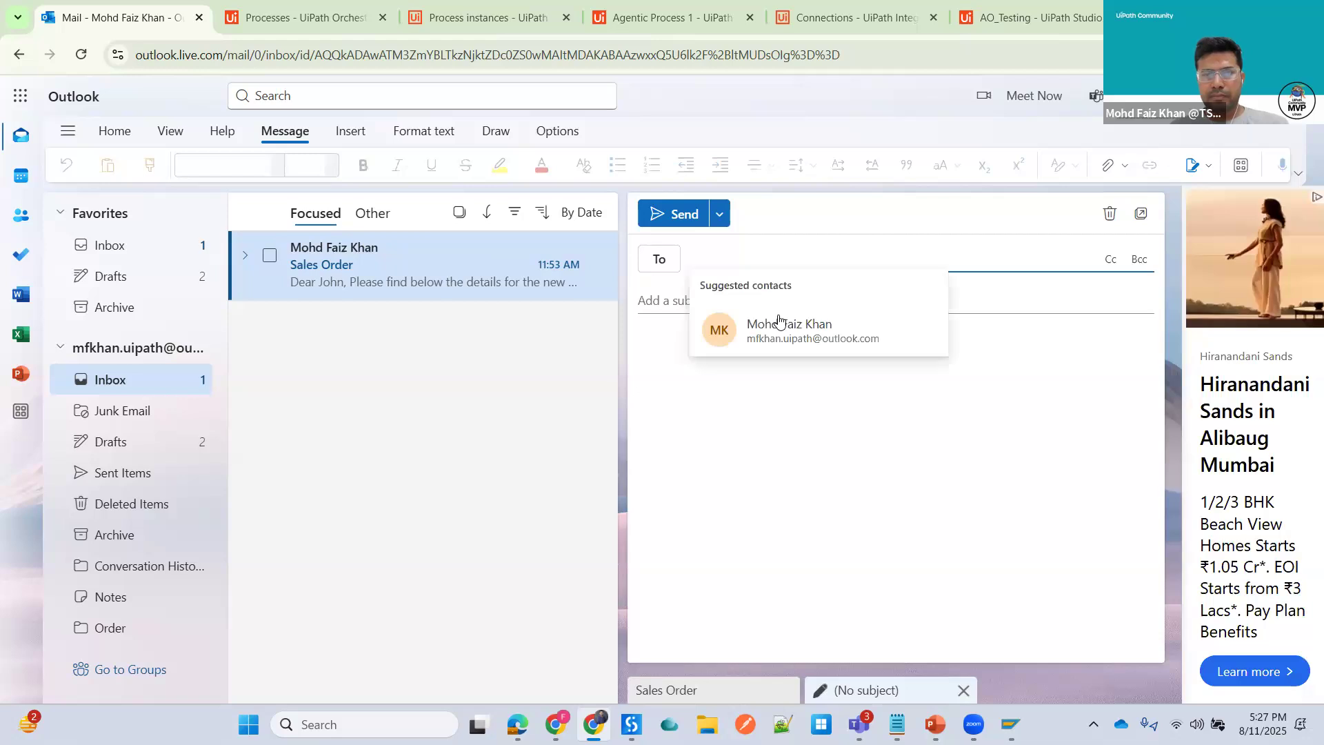
click(758, 329)
click(674, 301)
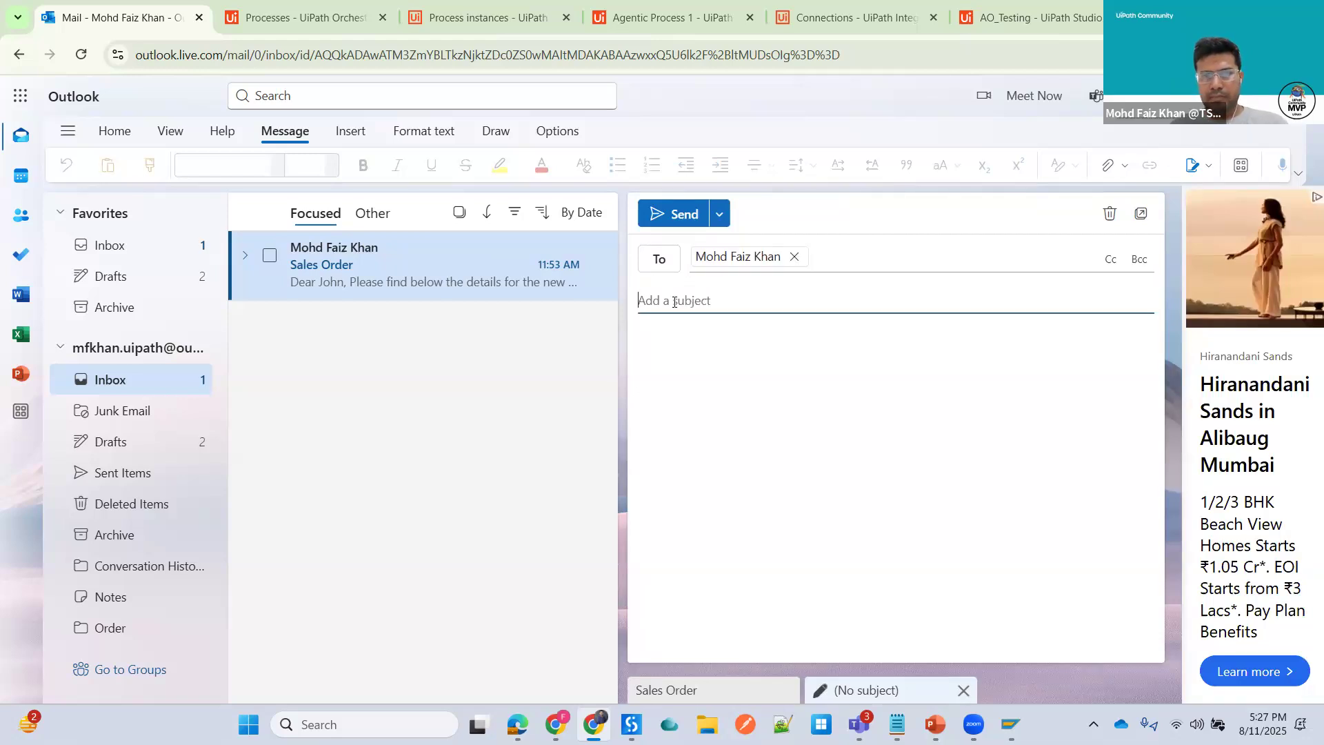
text(Sal)
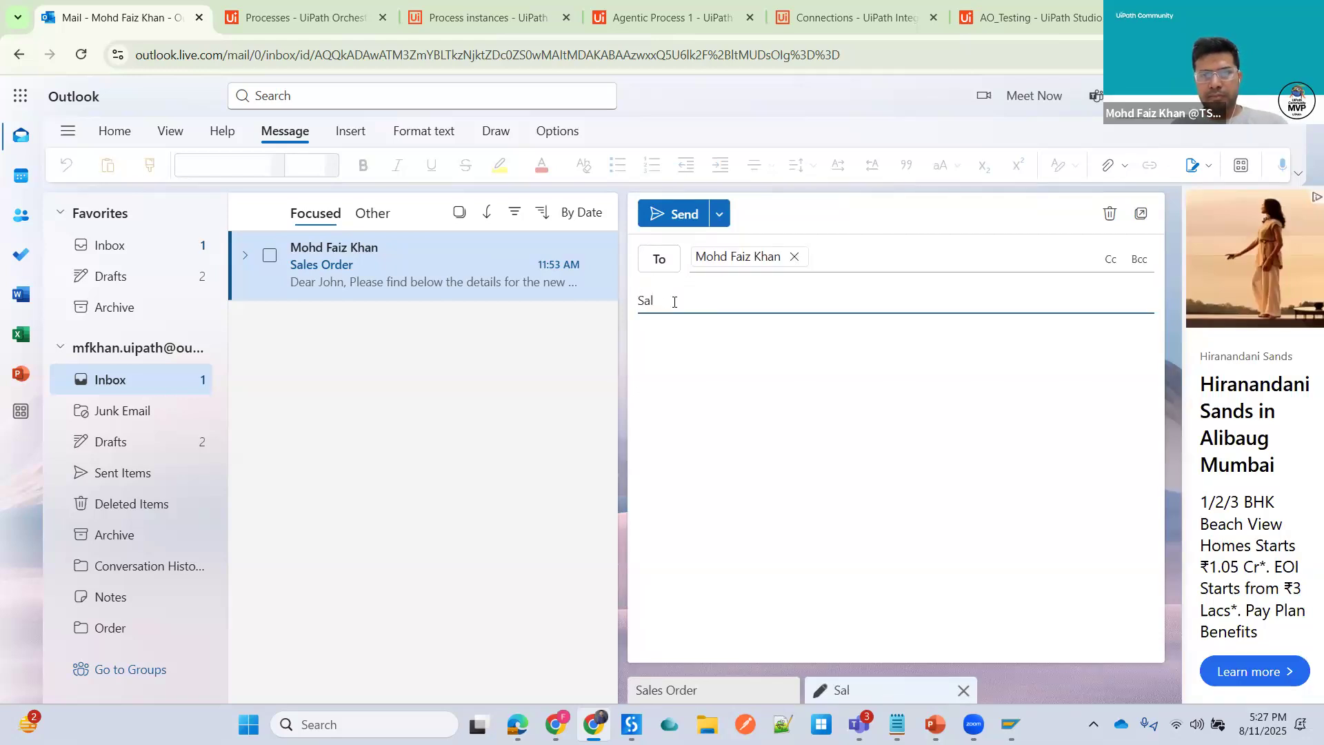
text(es Order)
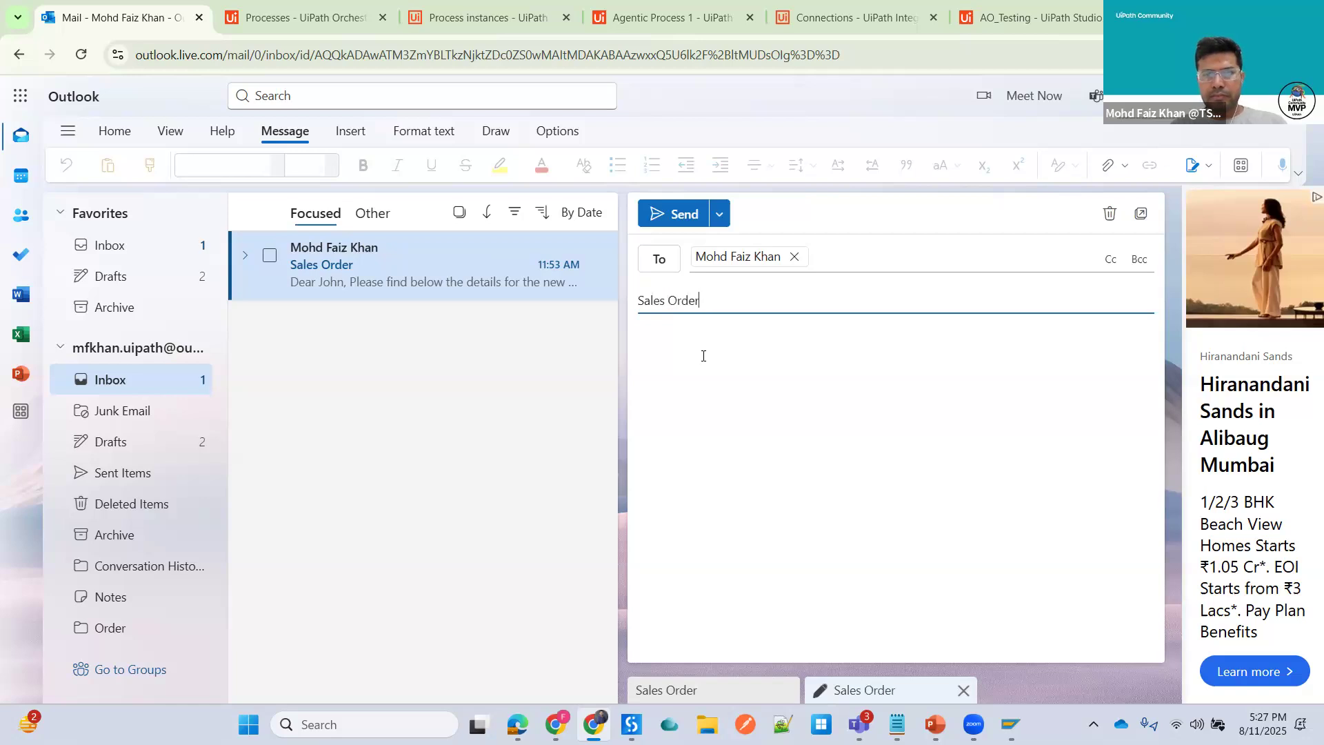
- Paste the copied sales order details into the email body in bold and send the Sales Order email
click(702, 356)
key(ctrl+v)
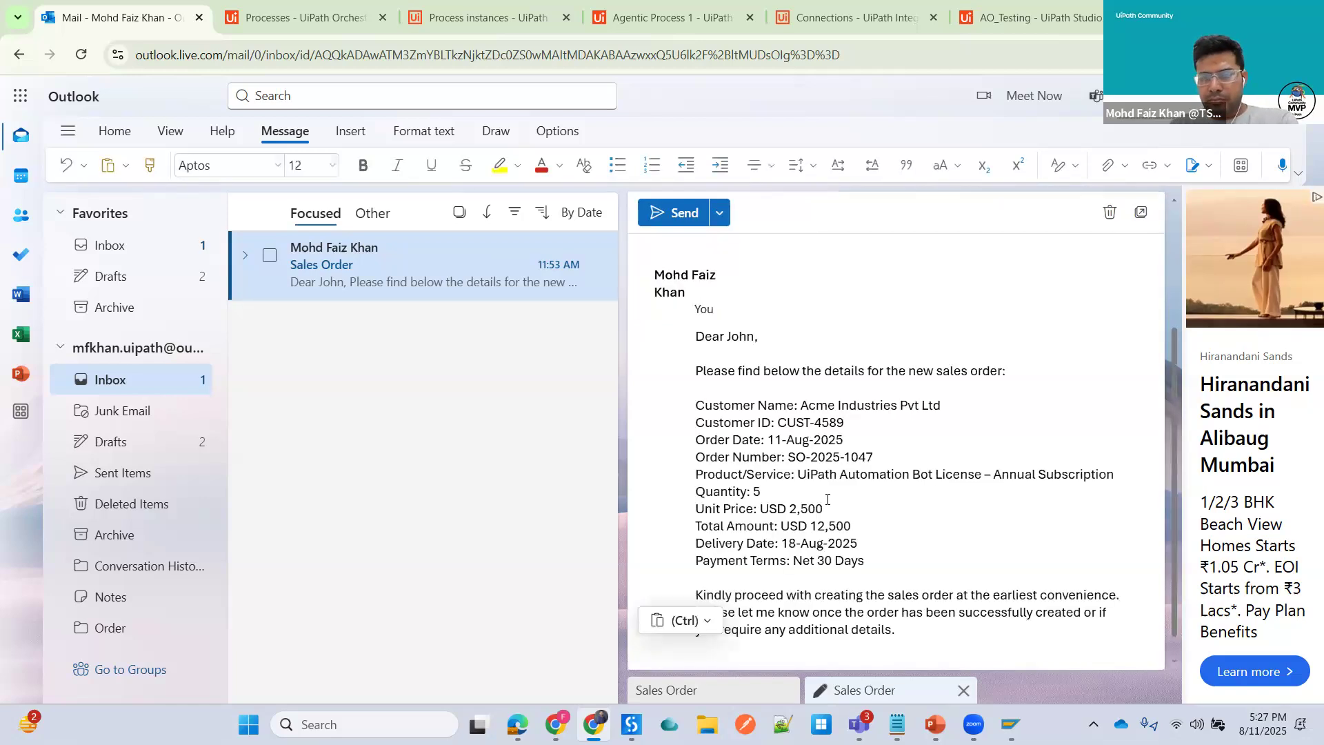
scroll(669, 466, up, 3)
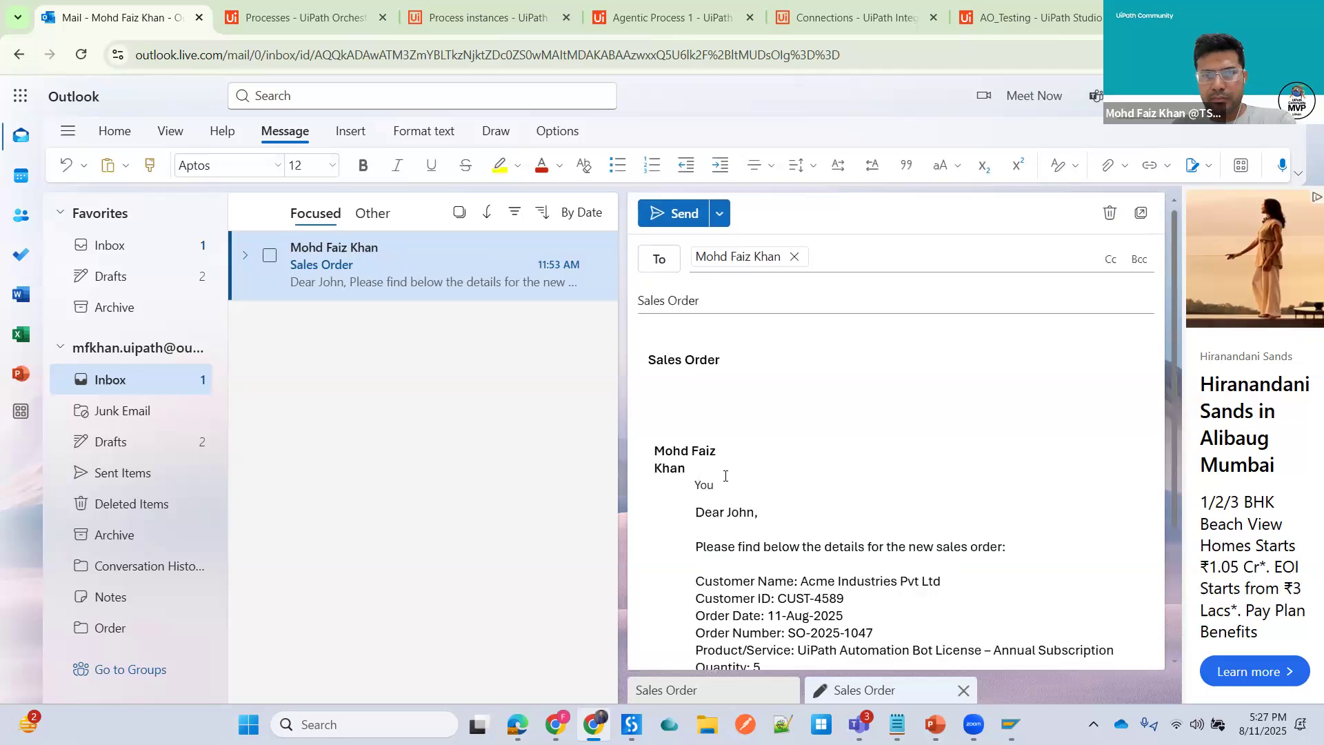
key(BackSpace)
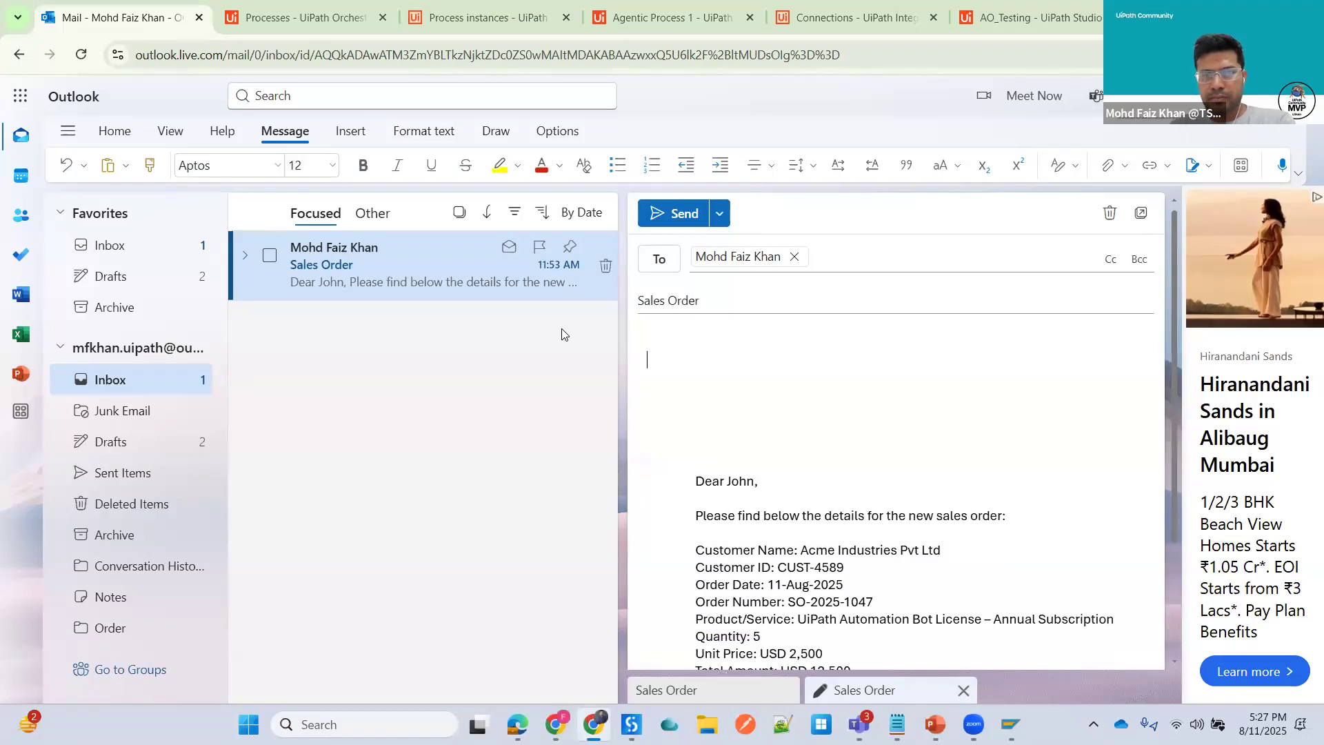
key(ctrl+b)
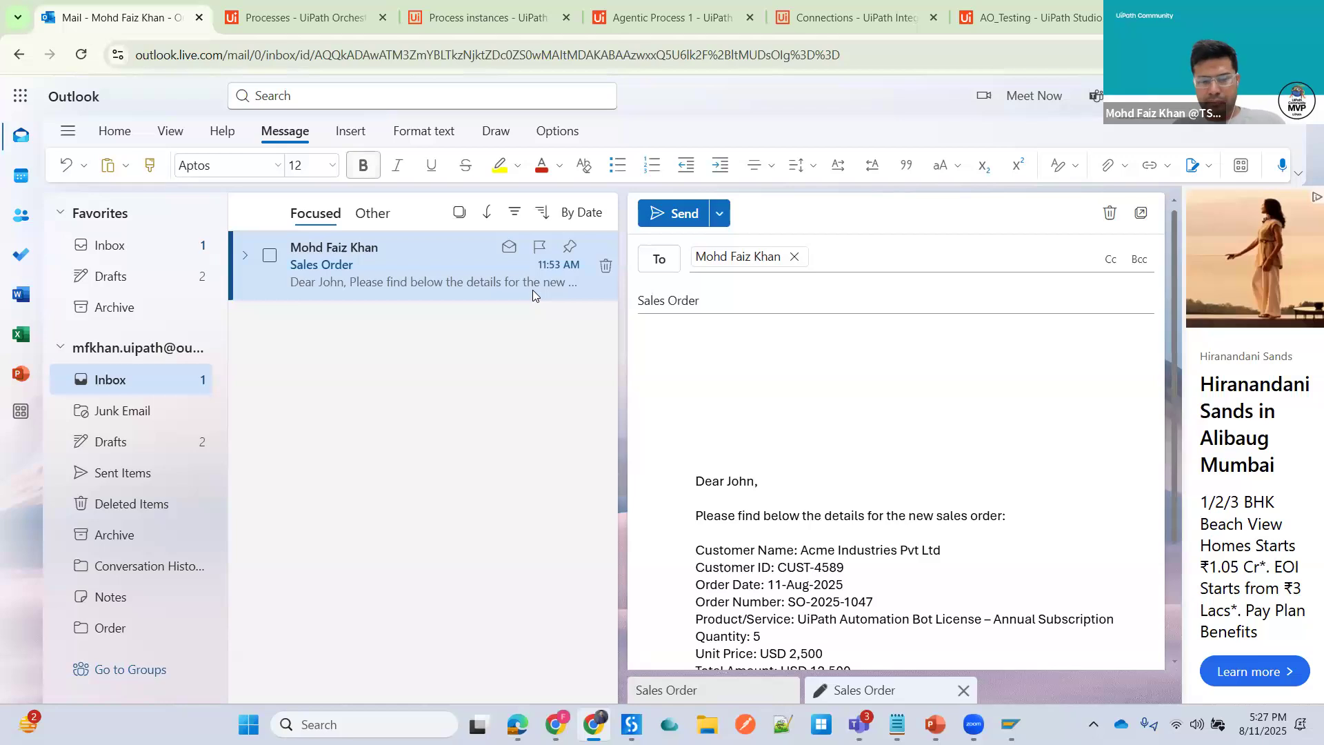
key(ctrl+v)
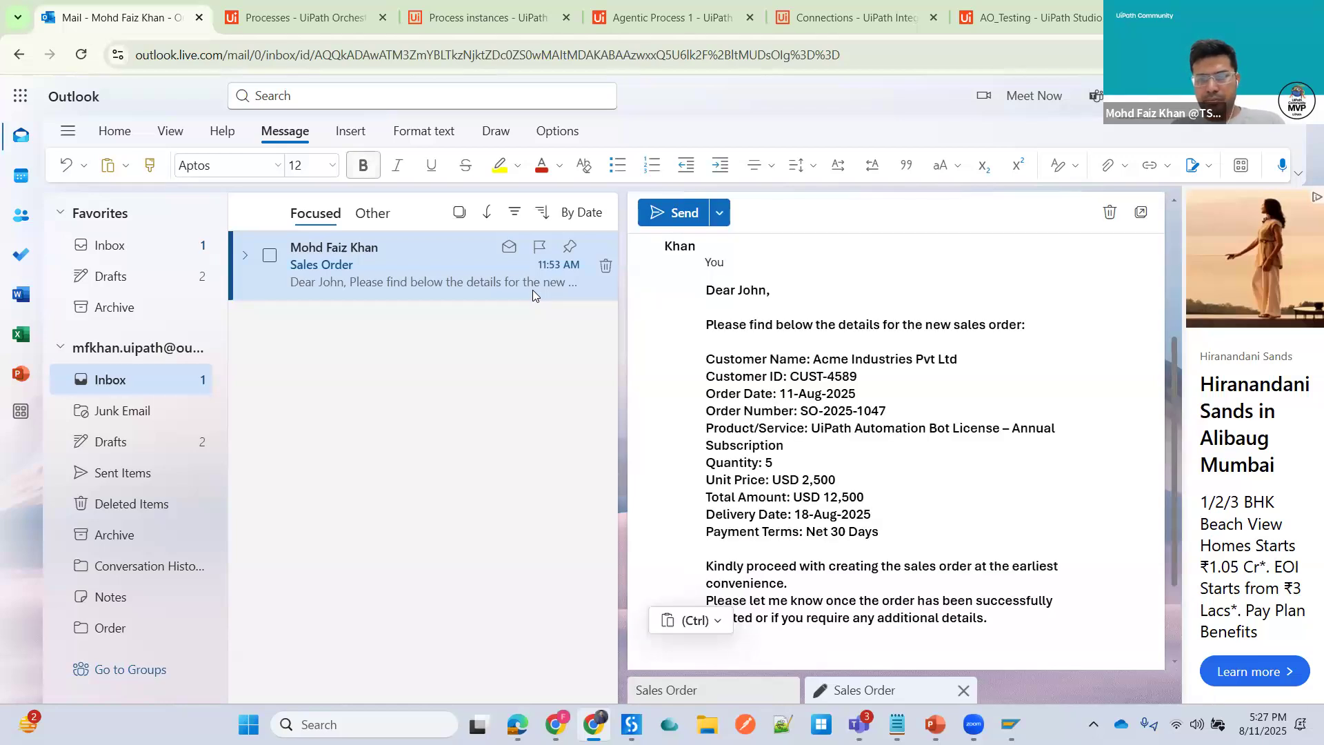
click(659, 225)
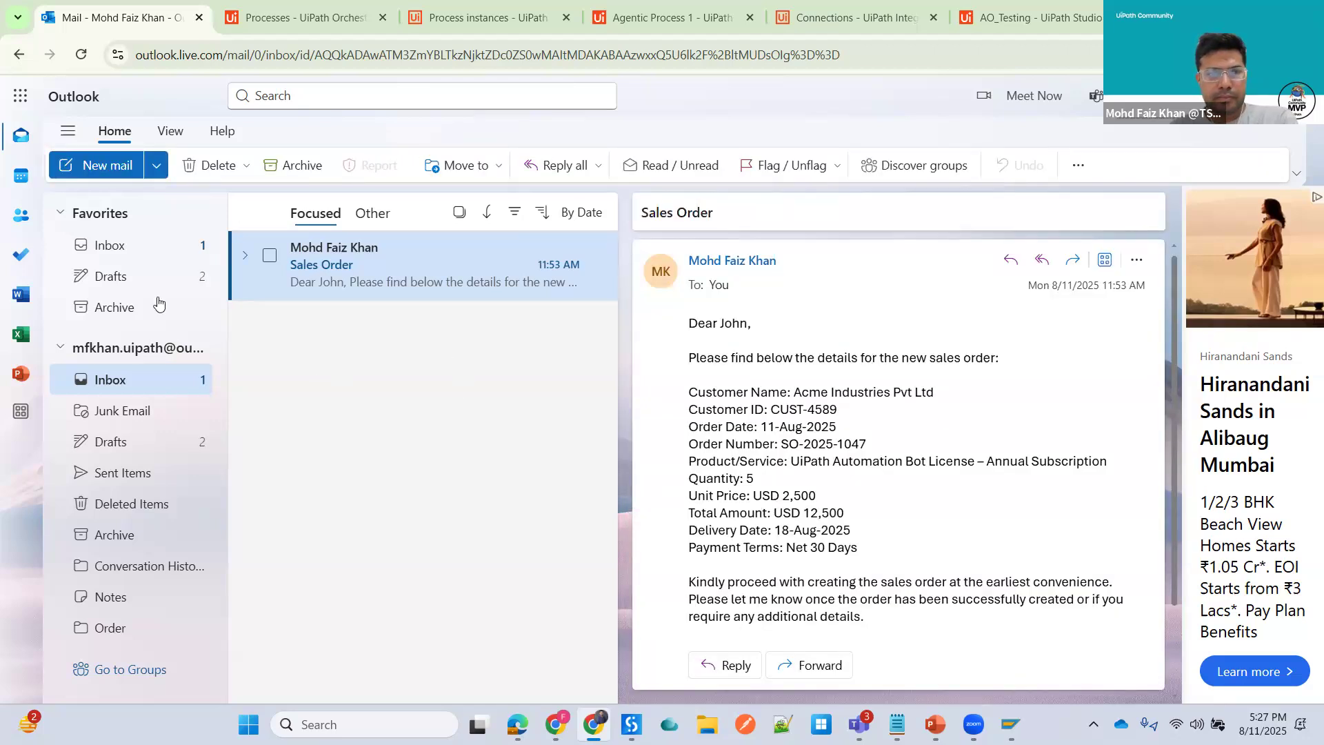
- Refresh the inbox for the sent email and review the AO_Testing process instances in Maestro
click(81, 54)
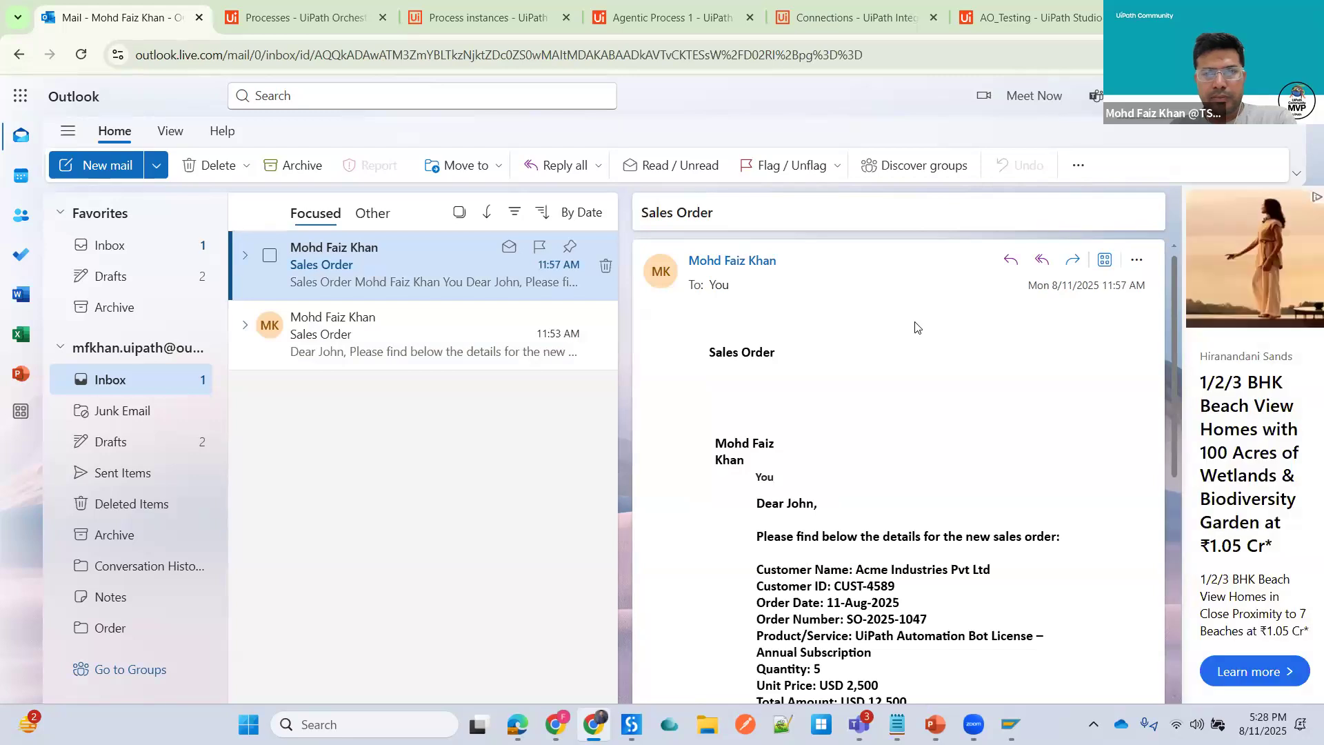
click(502, 20)
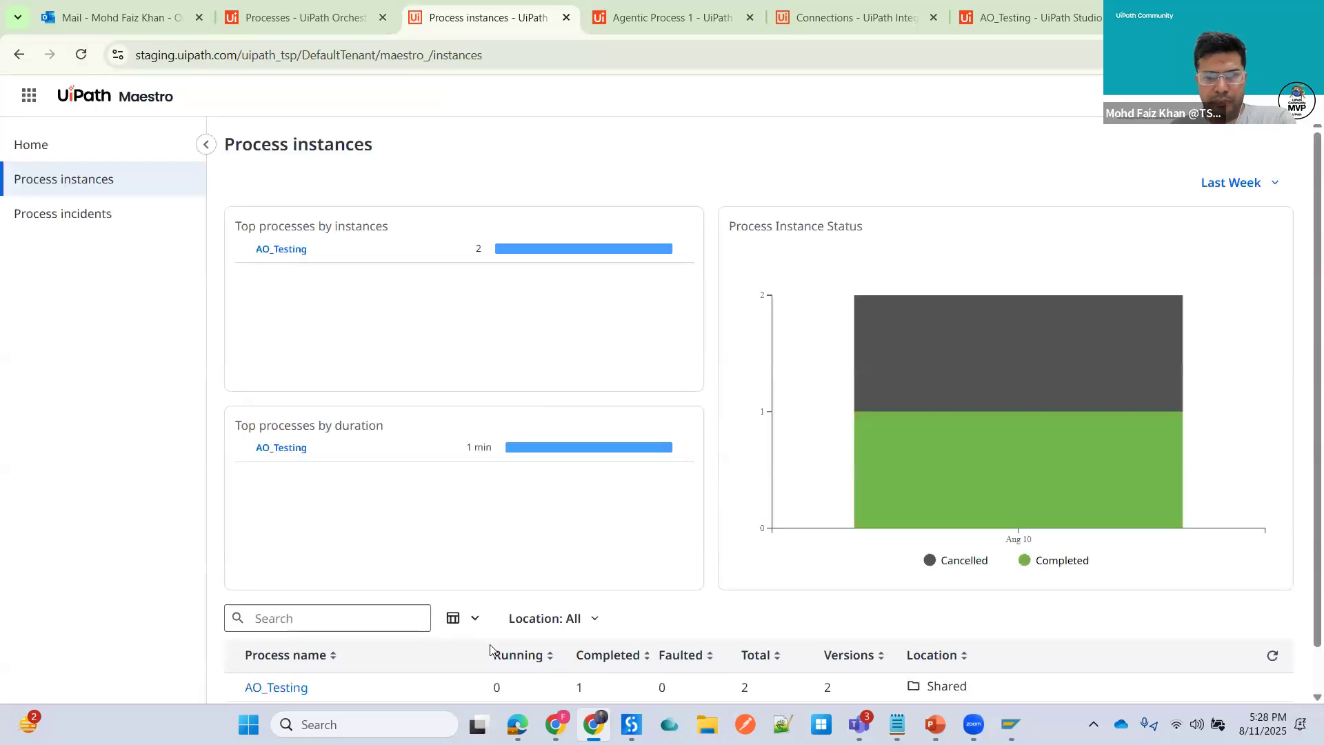
scroll(490, 649, down, 1)
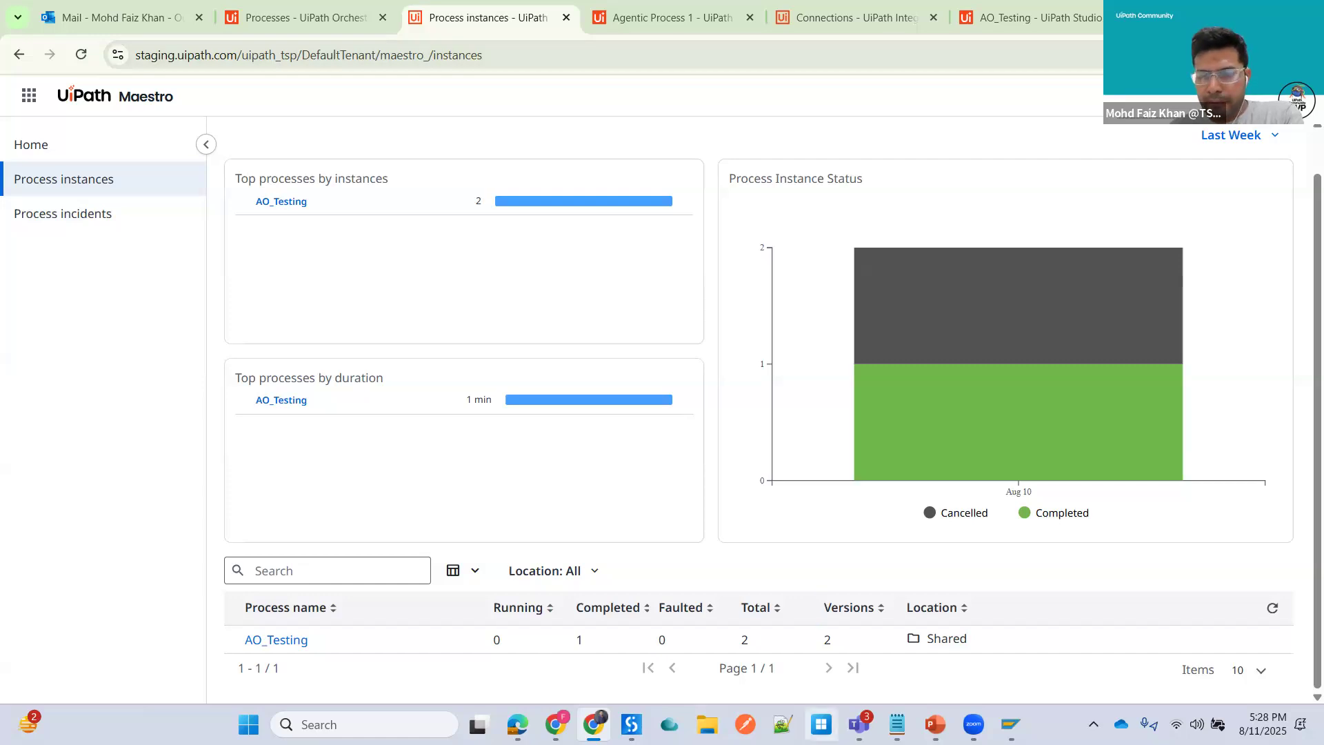
- Switch to PowerPoint and present the Session 5 registration slide and the Q & A slide
key(alt+Tab)
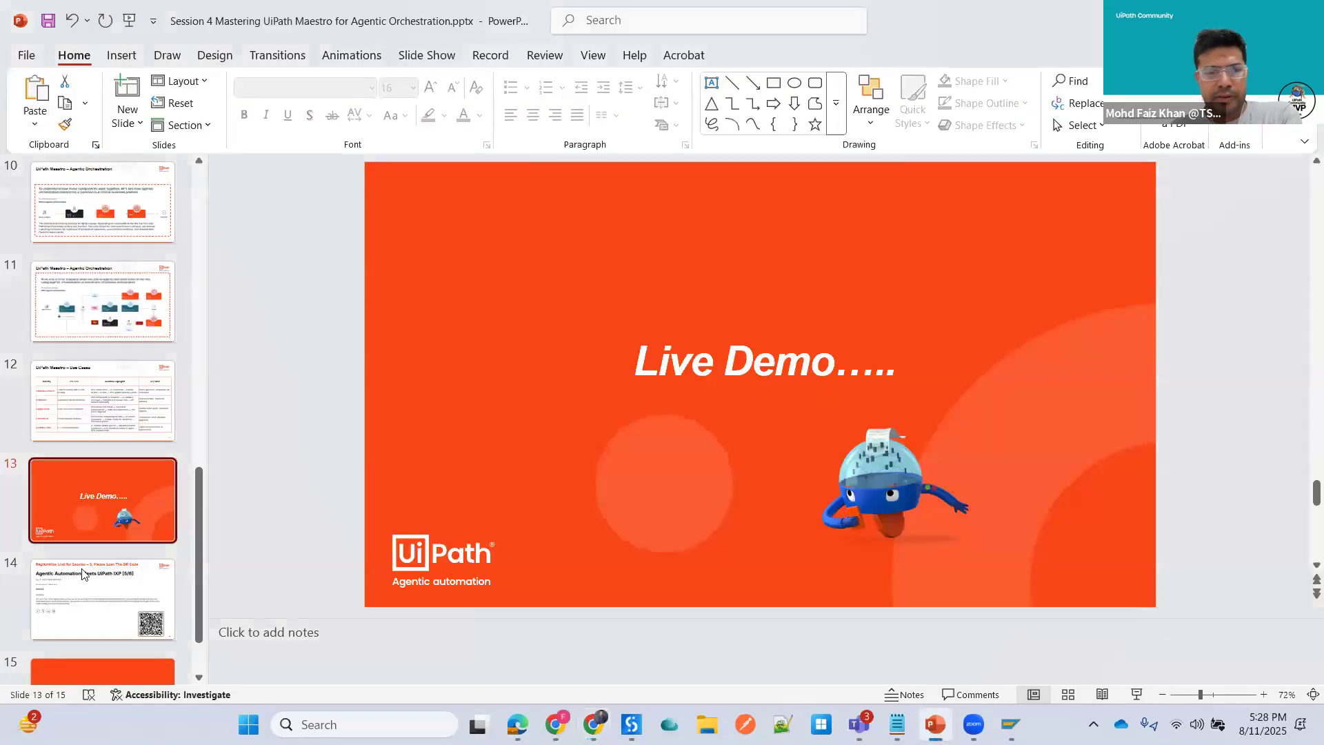
click(83, 574)
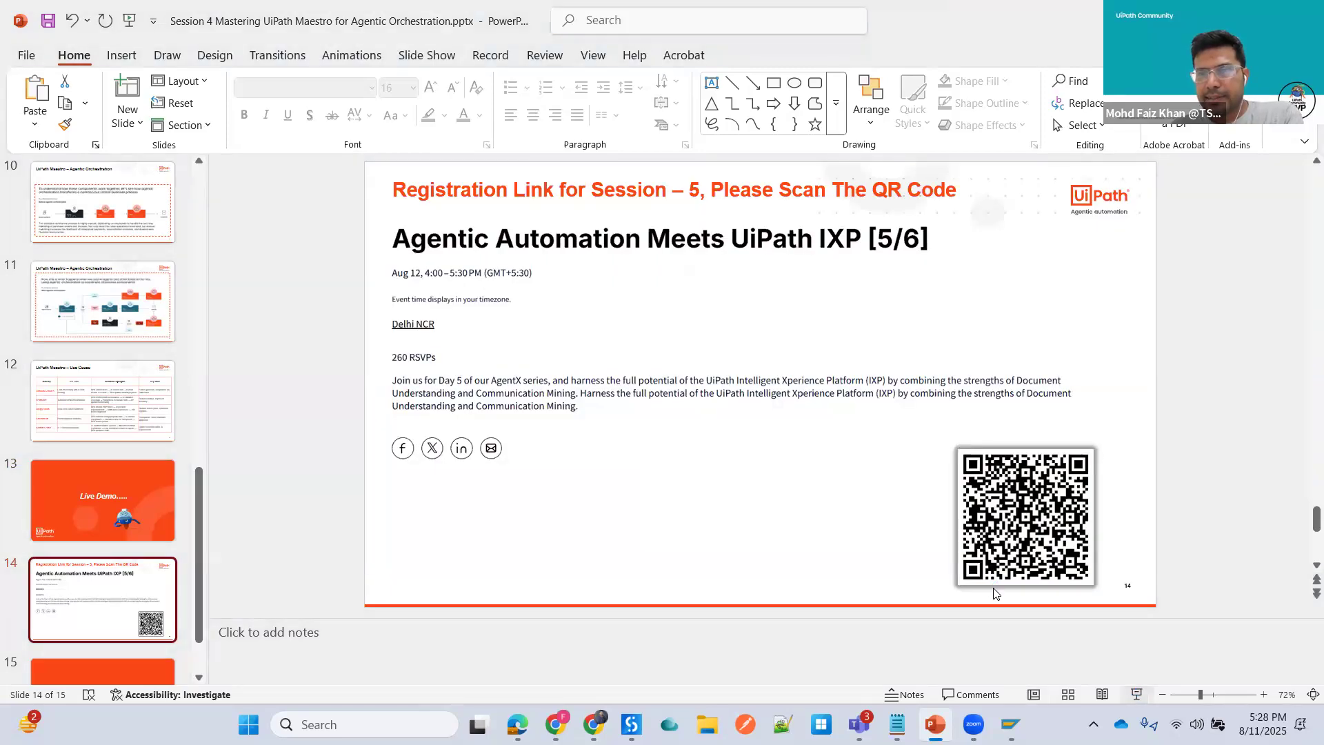
click(1136, 695)
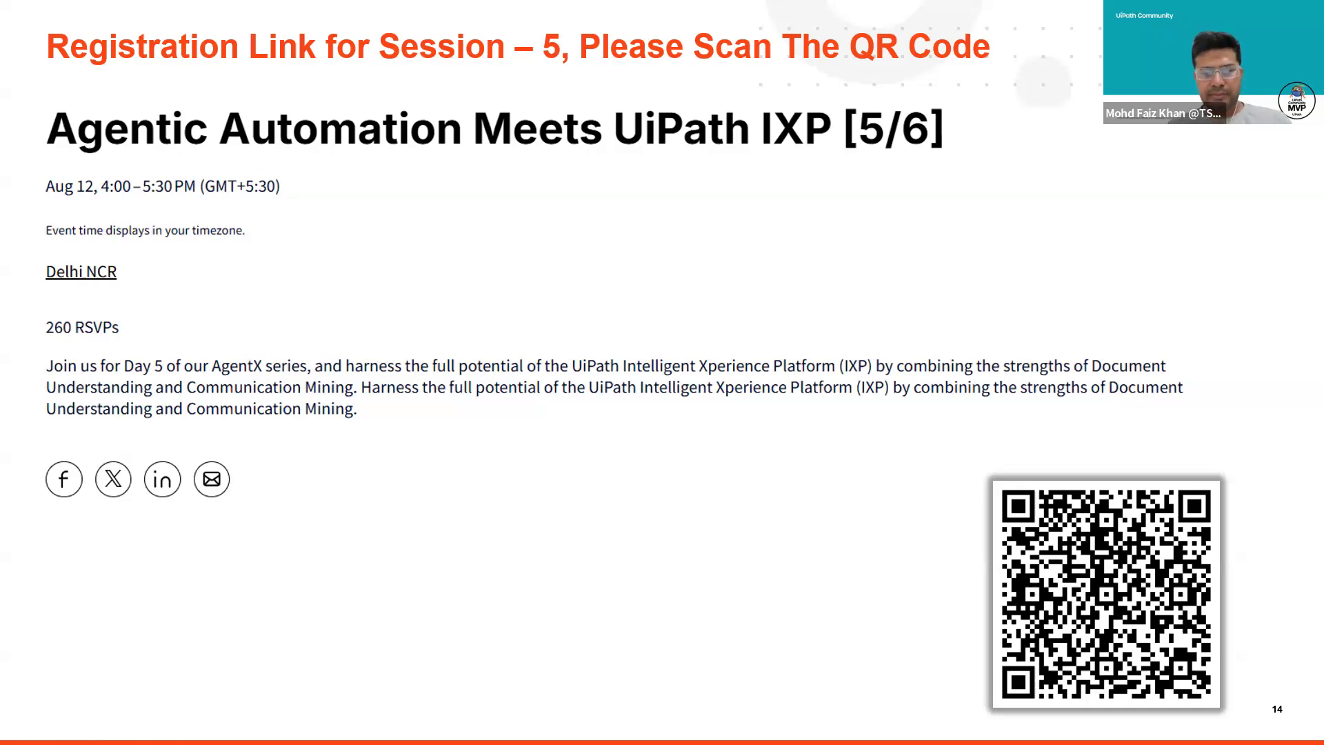
key(Right)
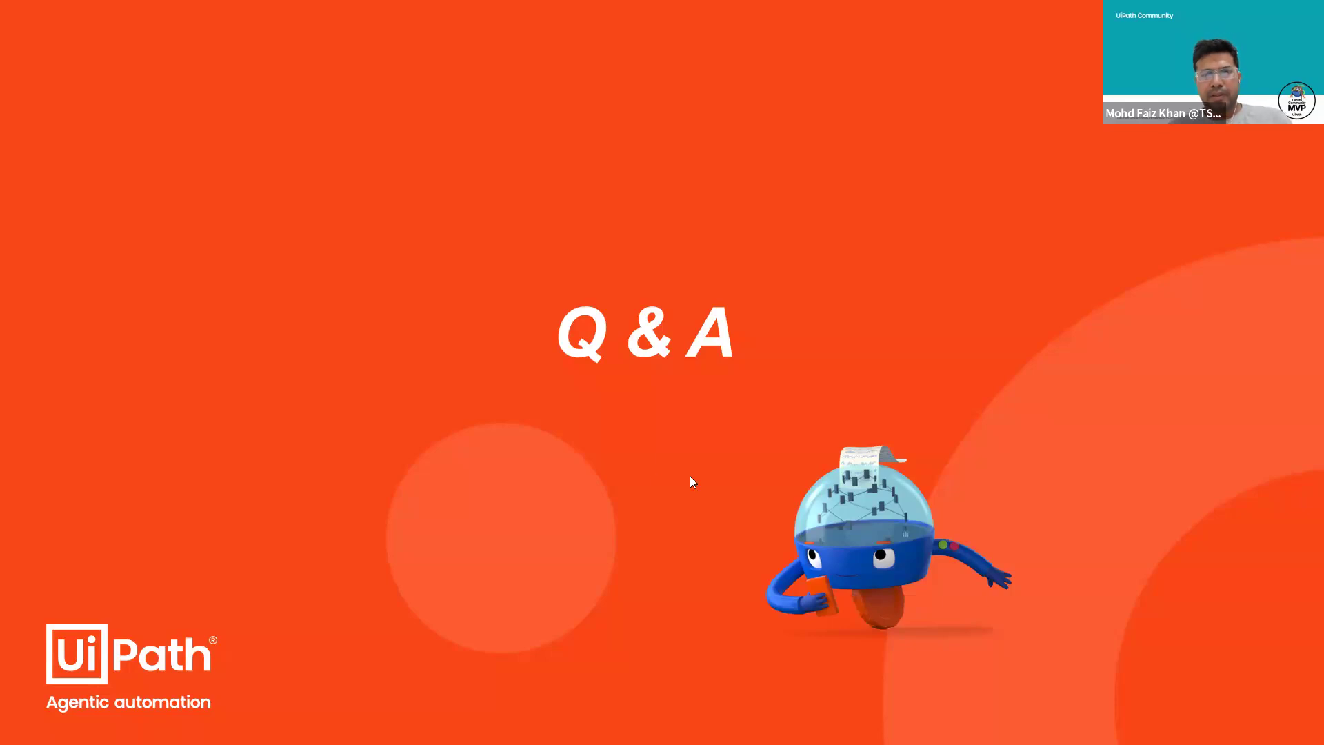
key(Escape)
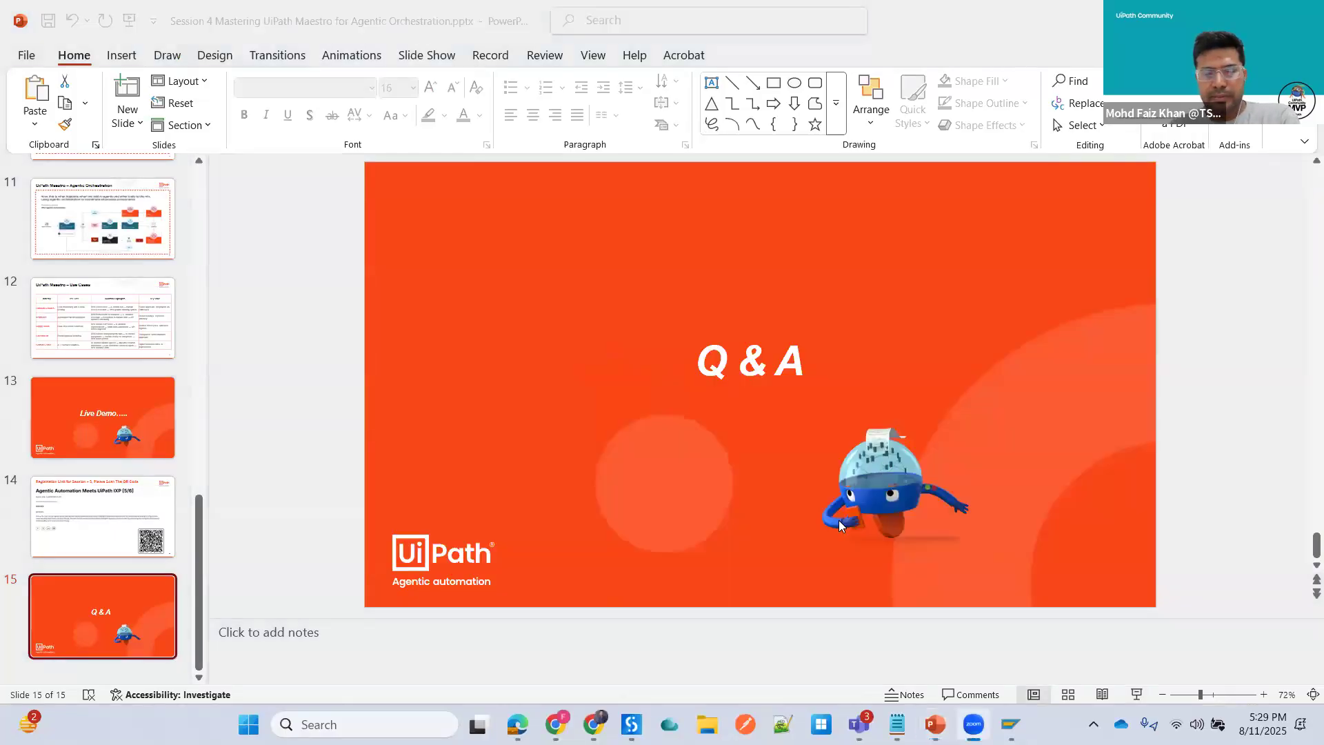